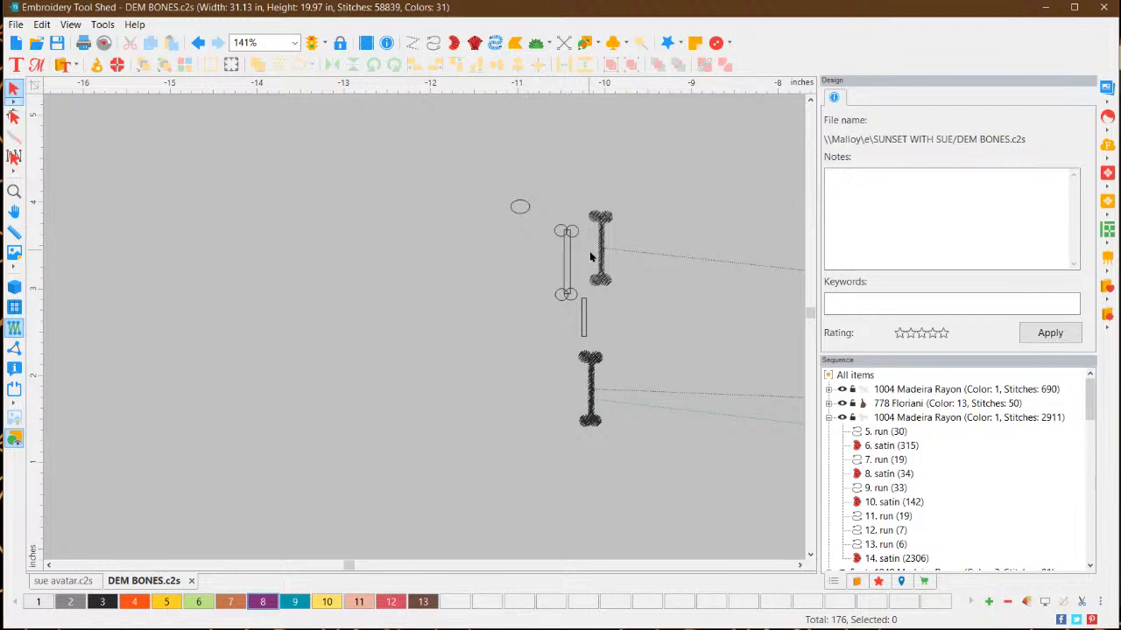
Turn on the 3D stitch view, then move the loose narrow rectangle into the clear area and make it wider
scroll(622, 245, up, 1)
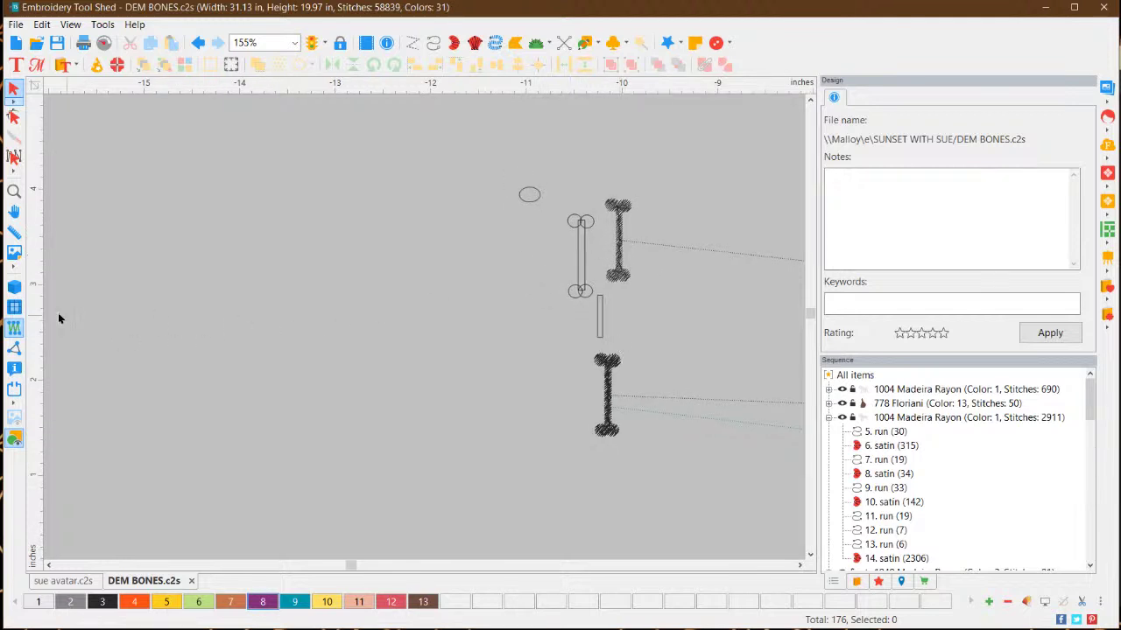
click(14, 287)
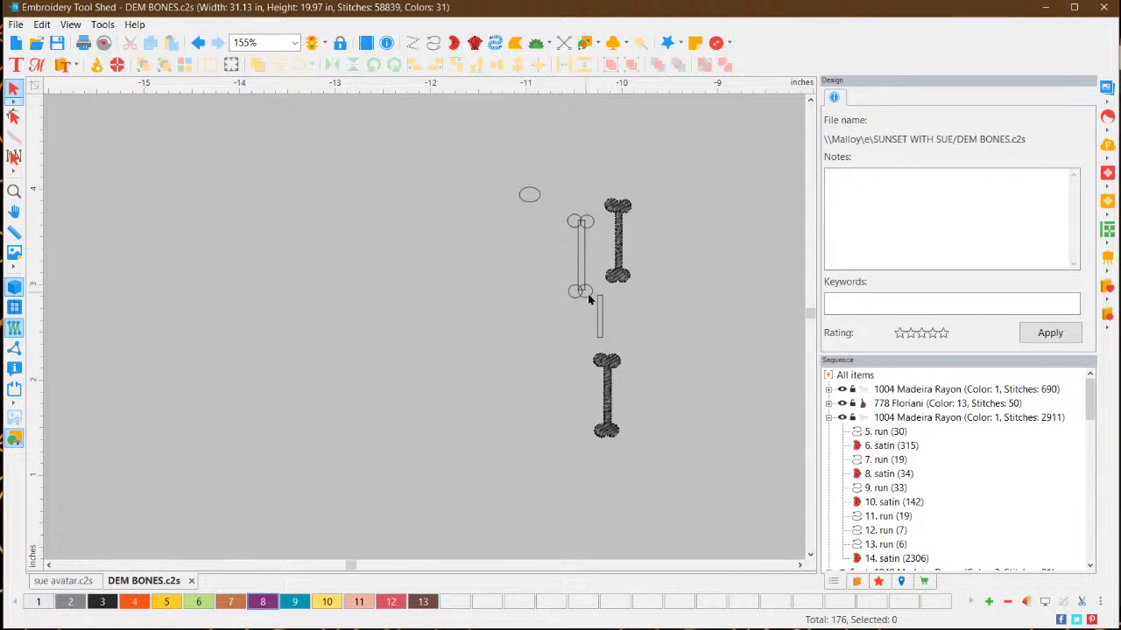
drag(596, 305, 510, 307)
click(515, 361)
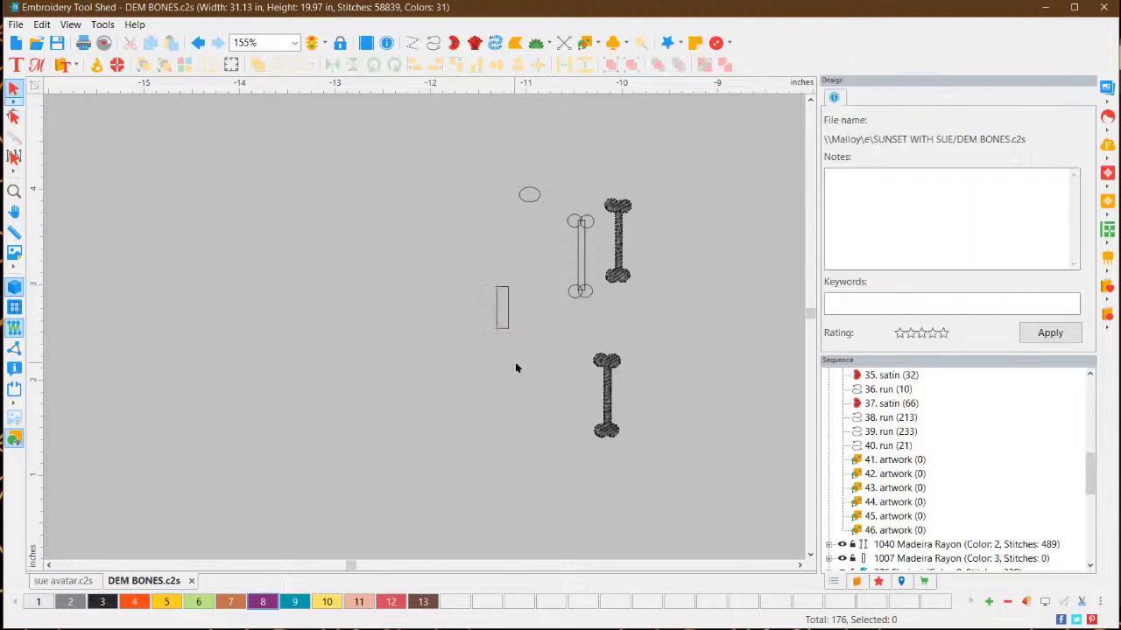
Move the small ellipse onto the rectangle's upper-left corner and reshape it into a circle
click(528, 194)
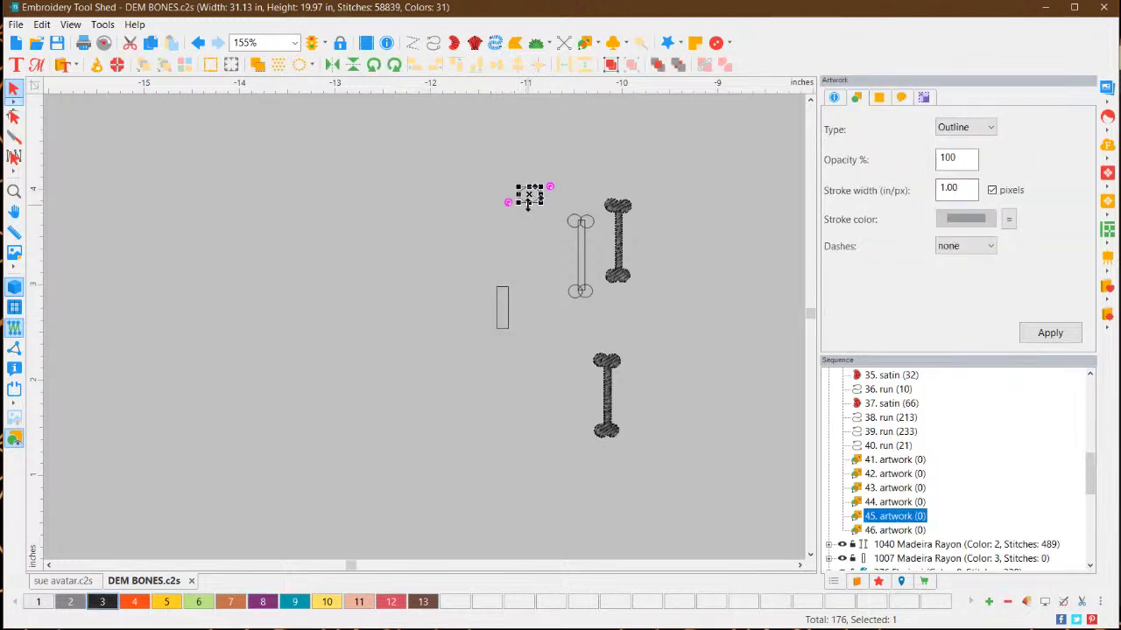
drag(528, 202, 497, 288)
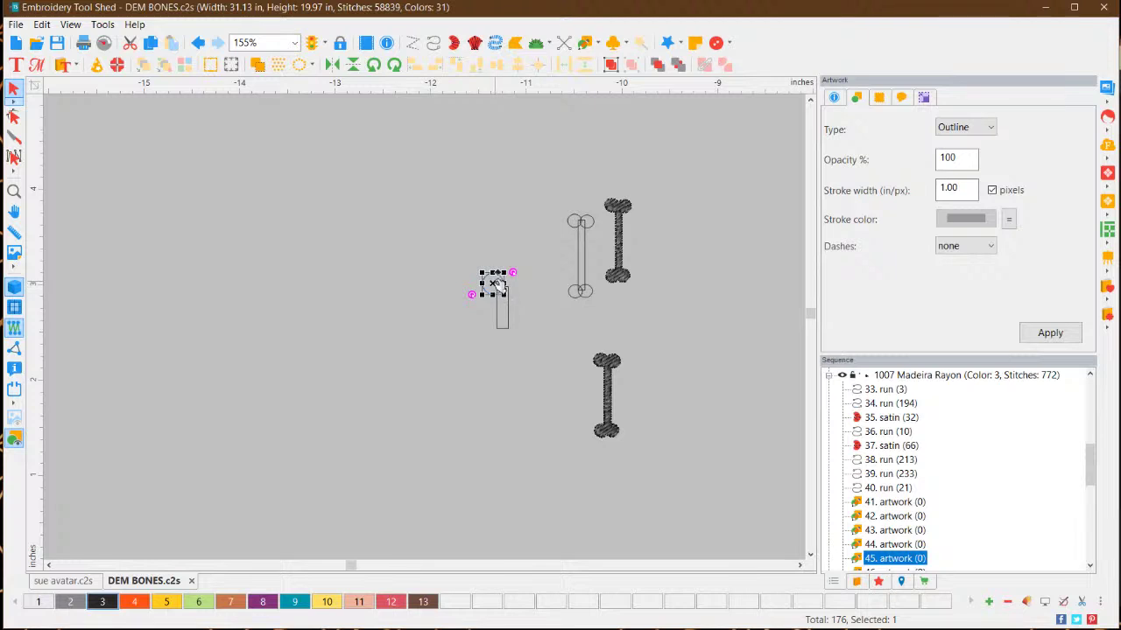
key(Escape)
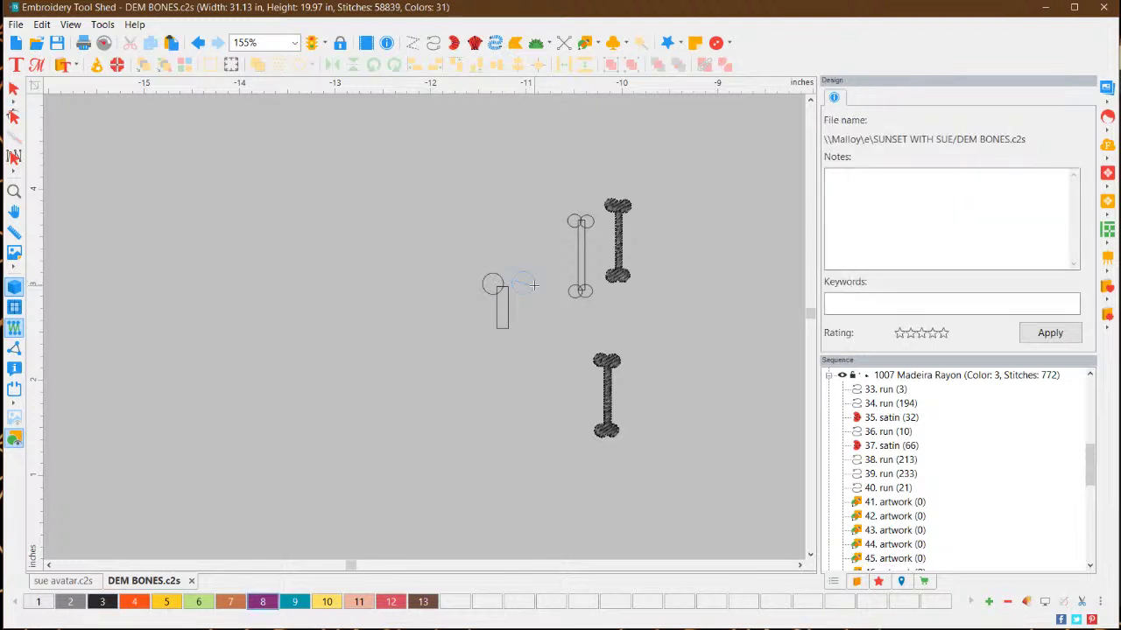
Add three more circles near the rectangle's upper-right, lower-left and lower-right corners
click(520, 281)
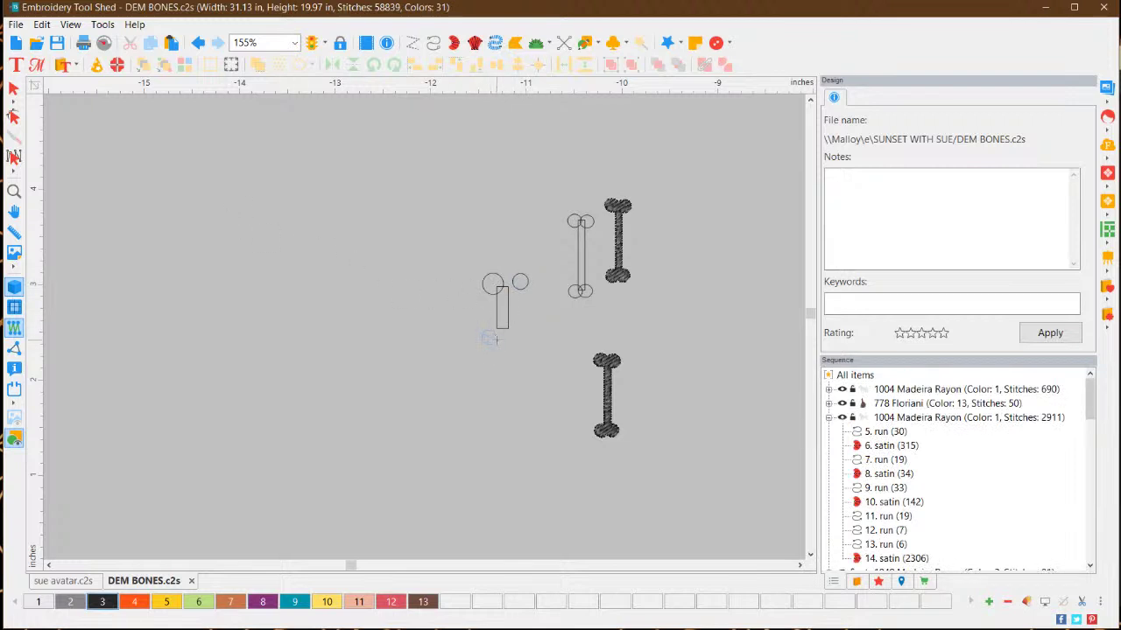
click(490, 337)
click(522, 340)
click(13, 88)
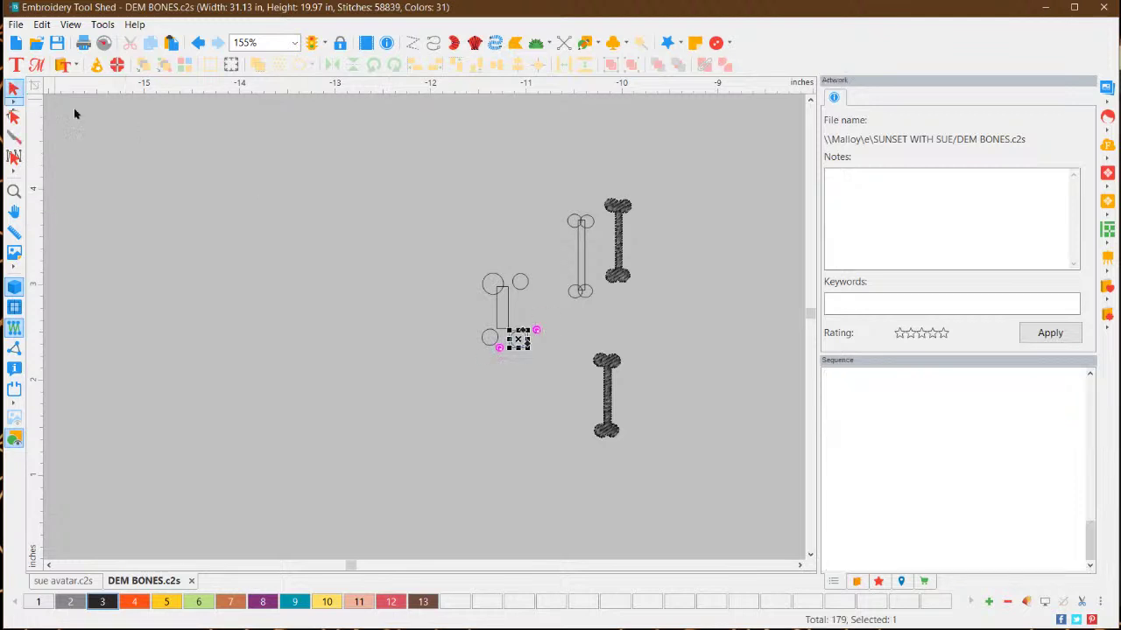
Move the two lower circles onto the rectangle's bottom corners so they overlap it and each other
drag(518, 340, 509, 330)
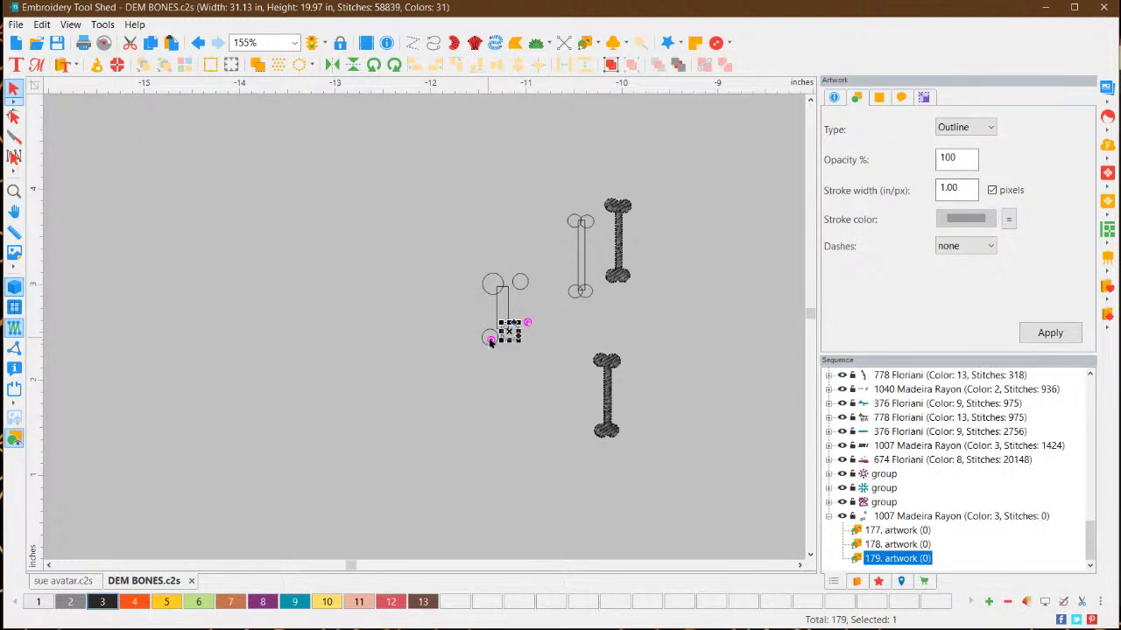
click(487, 344)
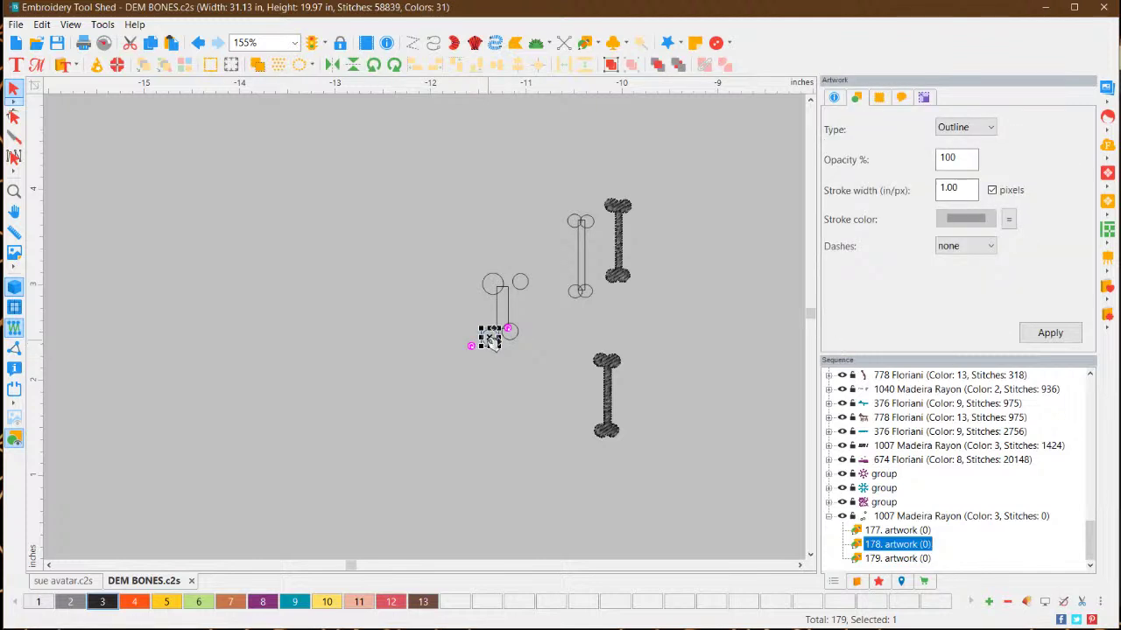
drag(489, 341, 504, 332)
click(524, 370)
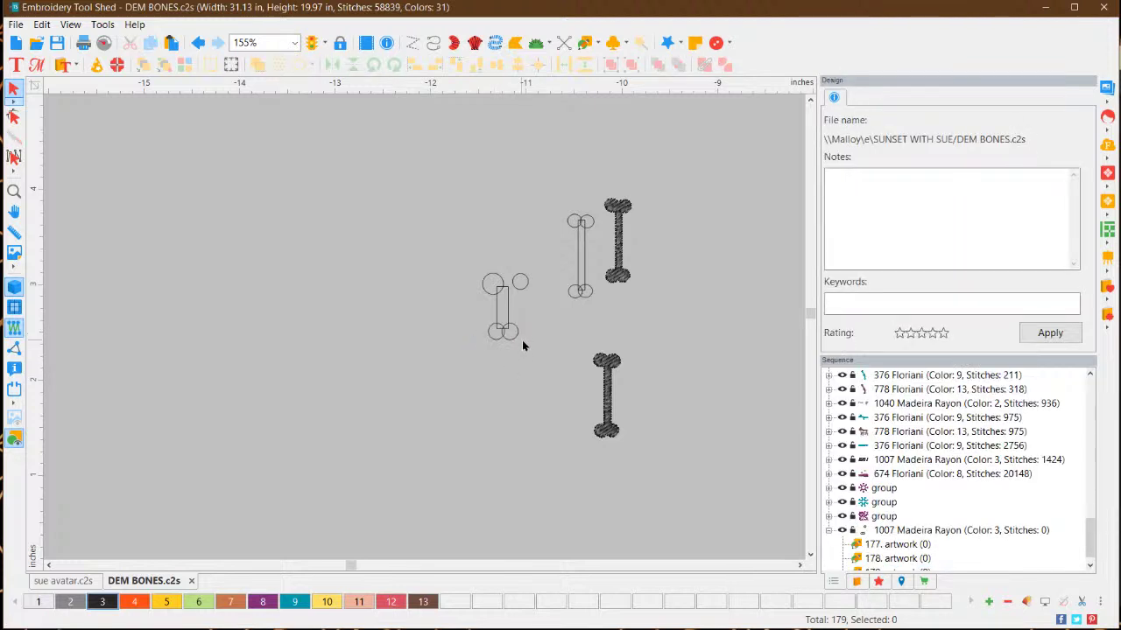
Position and resize the two upper circles over the rectangle's top corners
click(493, 284)
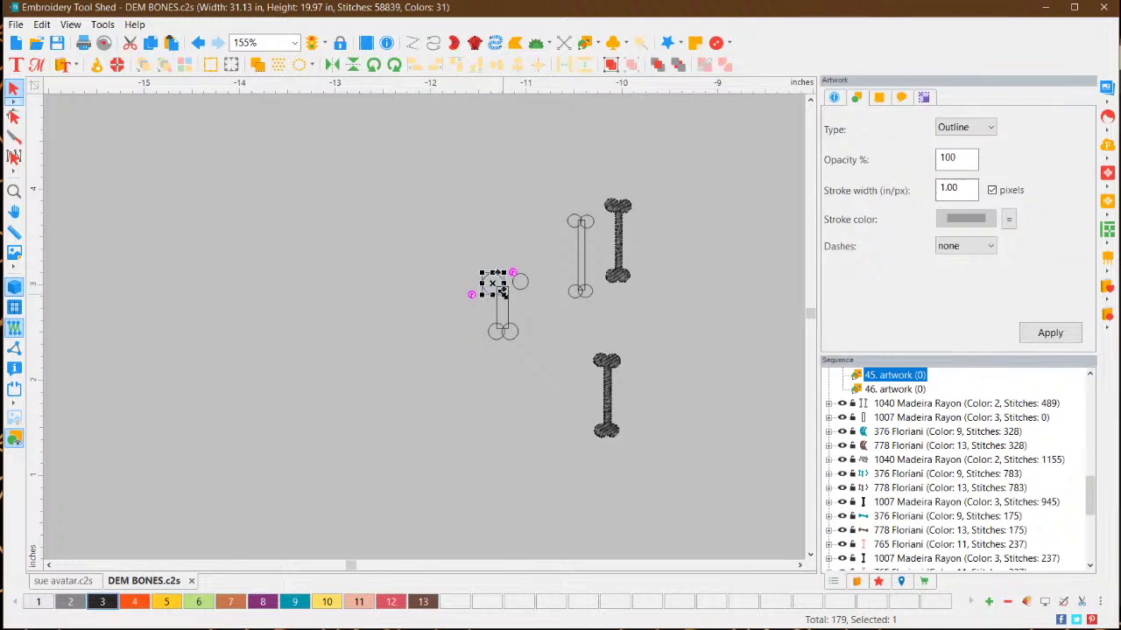
mouse_move(493, 284)
mouse_down()
mouse_move(497, 295)
mouse_move(517, 285)
mouse_move(505, 287)
mouse_up()
click(525, 283)
click(523, 320)
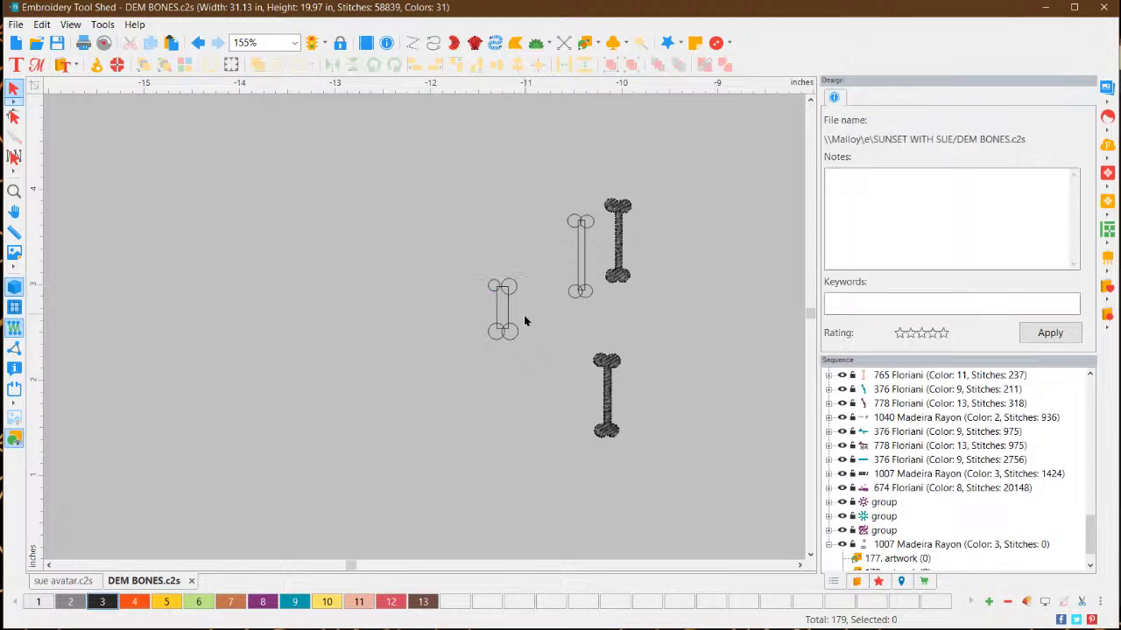
Enlarge the upper-left circle to match the others and seat it on the rectangle's corner
scroll(497, 276, up, 5)
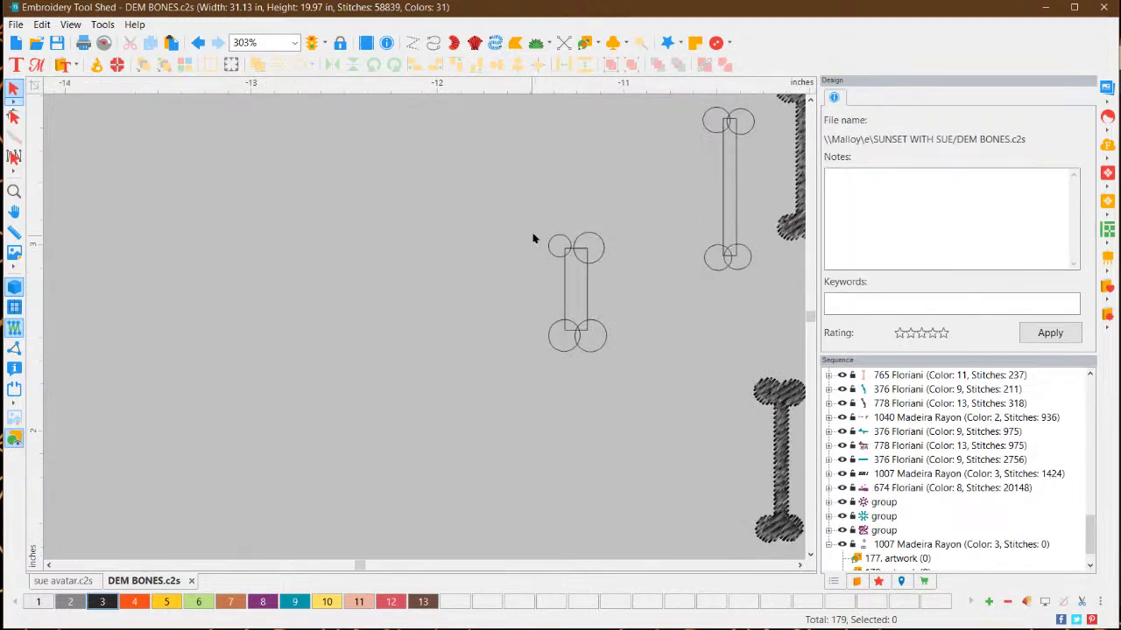
click(551, 238)
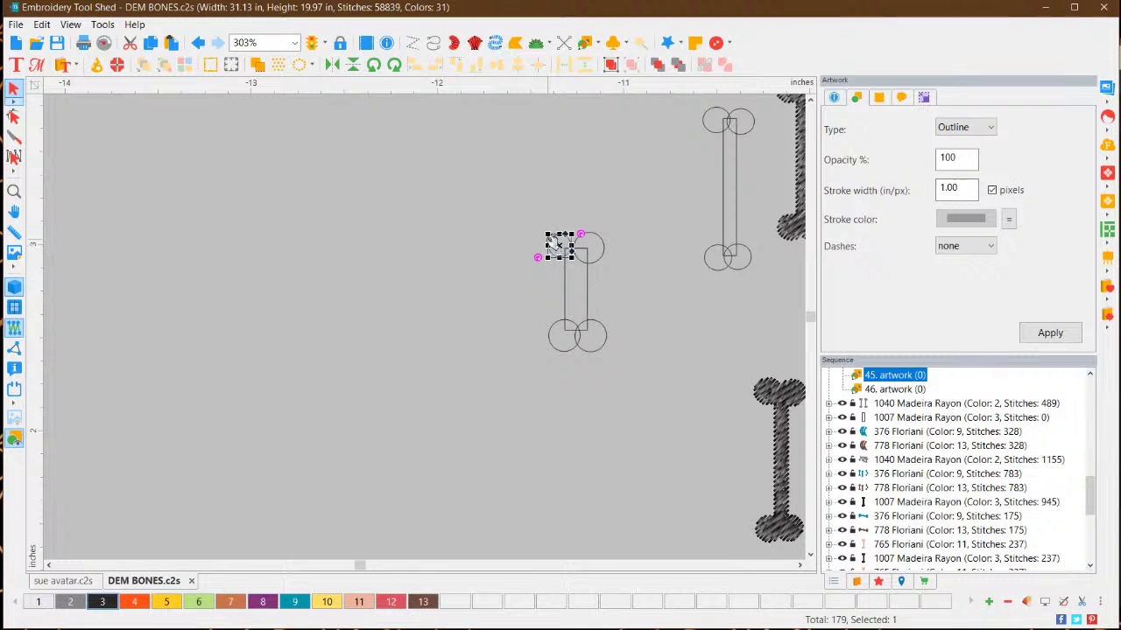
drag(547, 234, 543, 231)
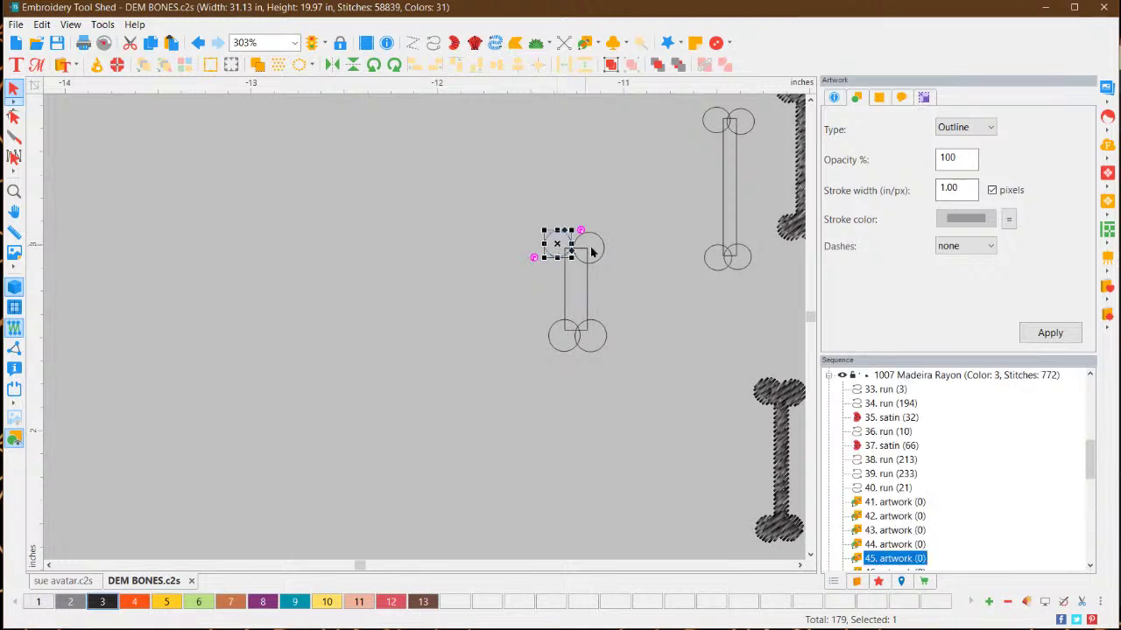
drag(544, 231, 565, 249)
click(600, 289)
Weld the rectangle and its four circles into a single bone outline
drag(523, 208, 639, 379)
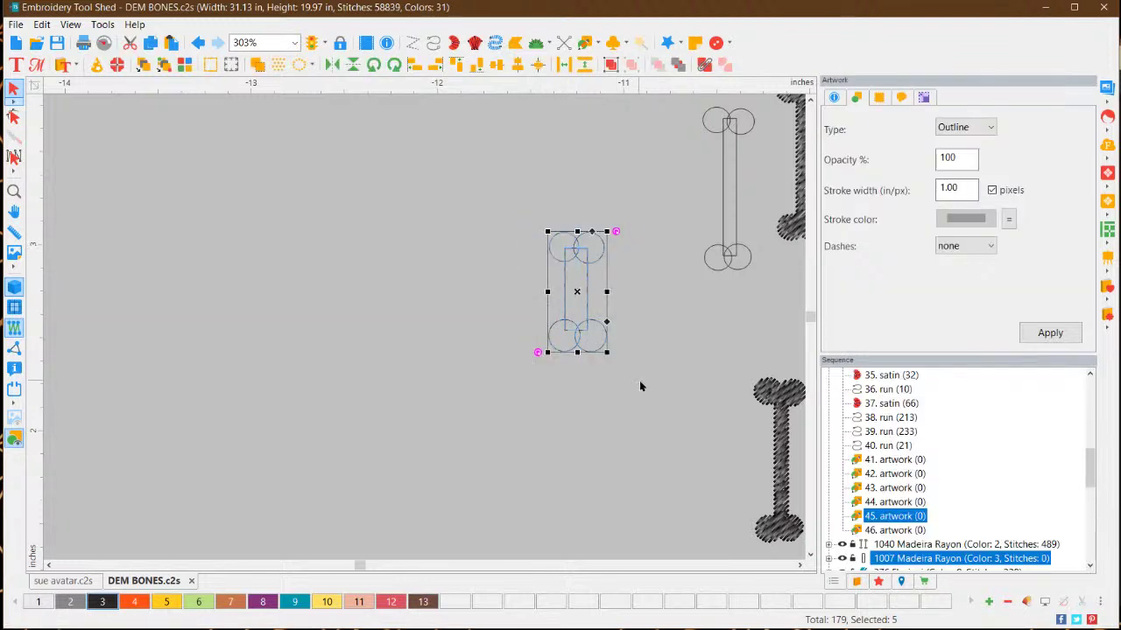
right_click(582, 298)
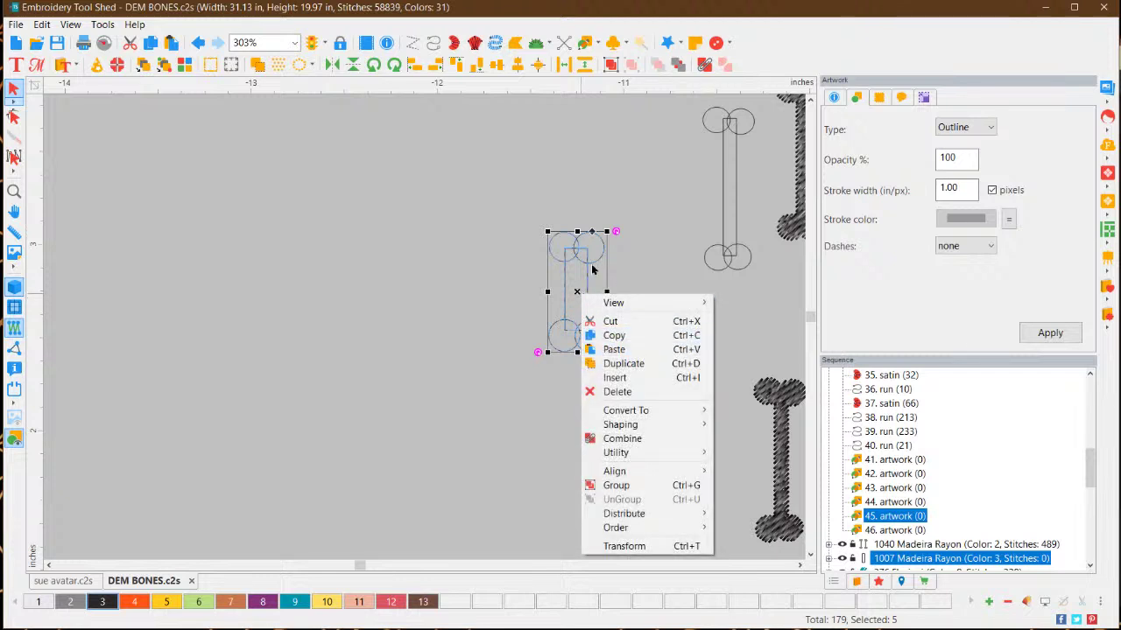
mouse_move(651, 426)
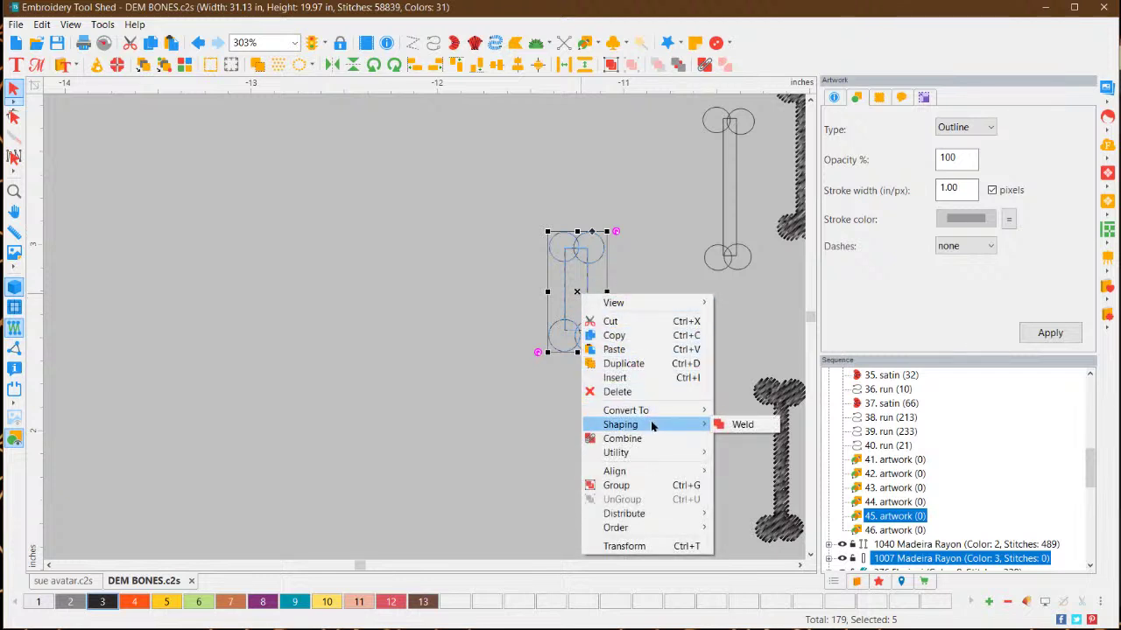
click(736, 424)
click(606, 380)
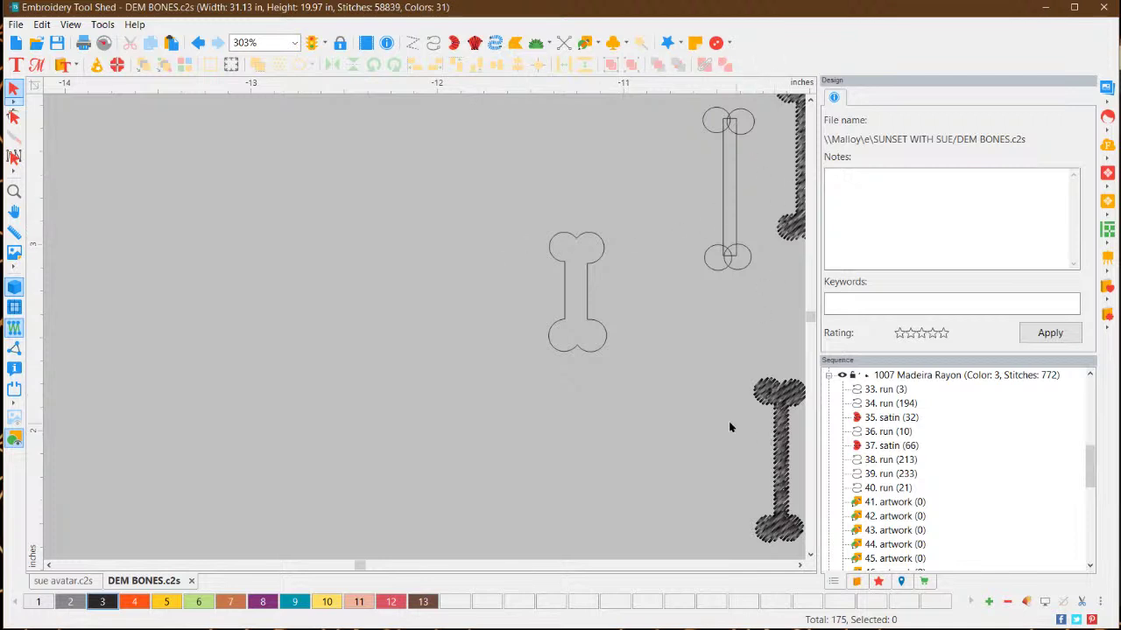
Convert the welded bone outline to a Complex Fill
drag(610, 372, 538, 183)
right_click(576, 273)
mouse_move(675, 388)
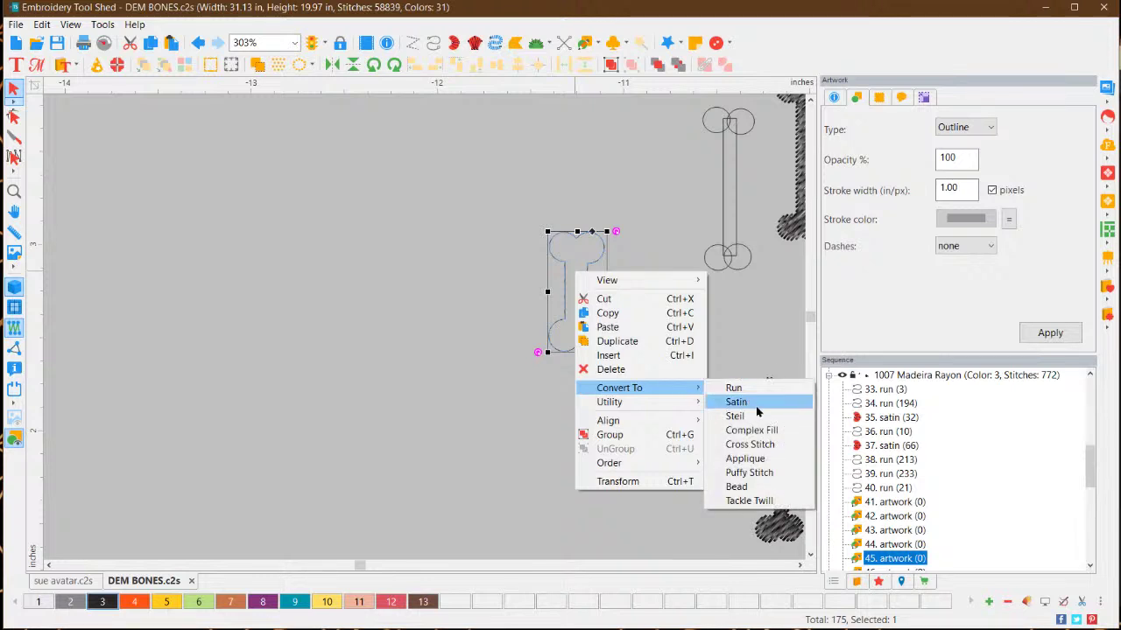
click(741, 429)
click(604, 396)
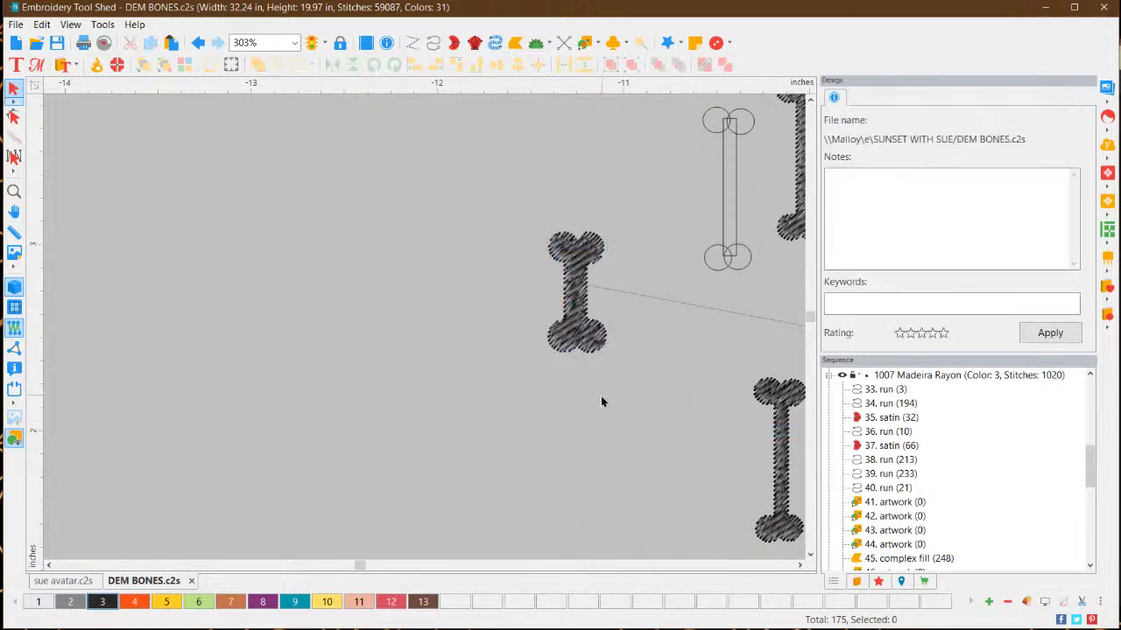
Try to turn the bone's fill stitches nearly horizontal by adjusting its angle line and applying the change
click(587, 279)
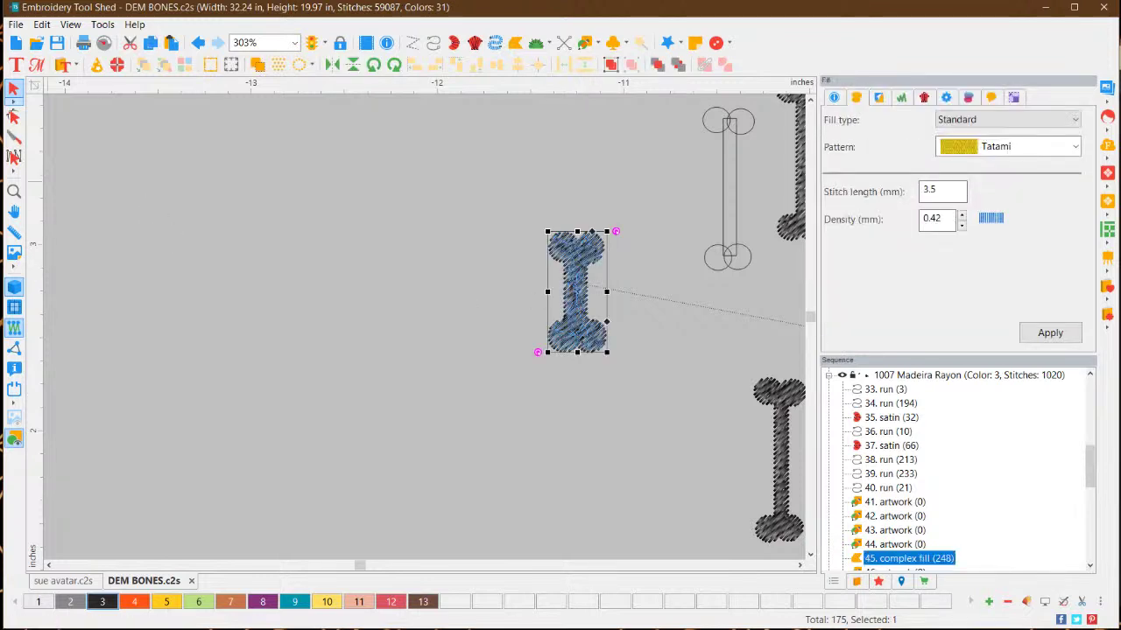
click(14, 116)
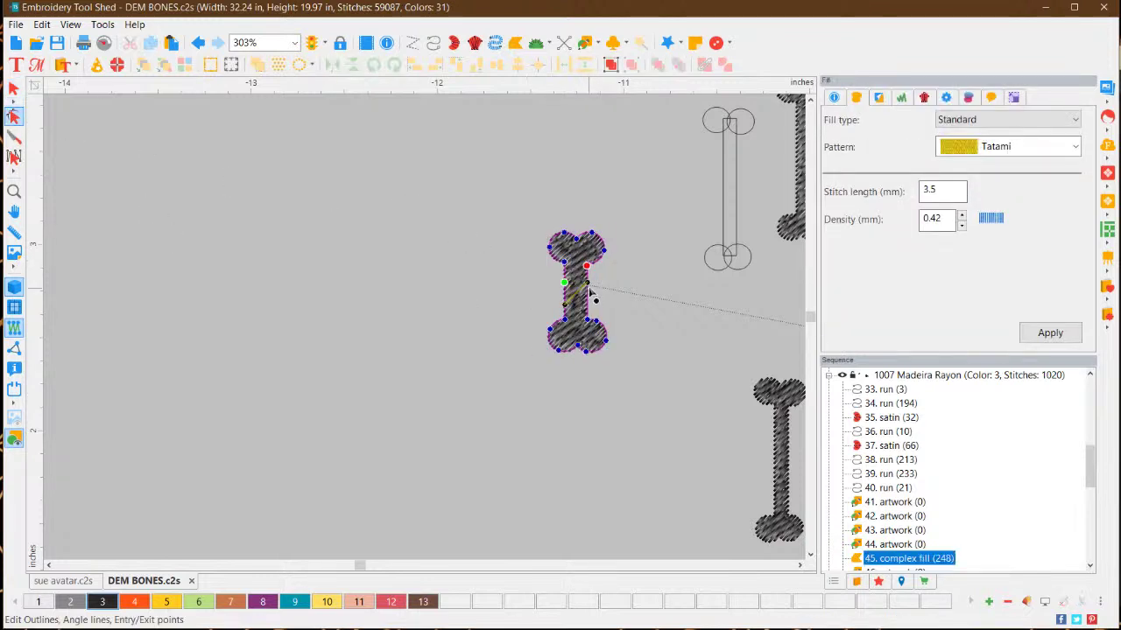
drag(589, 293, 590, 309)
click(1050, 333)
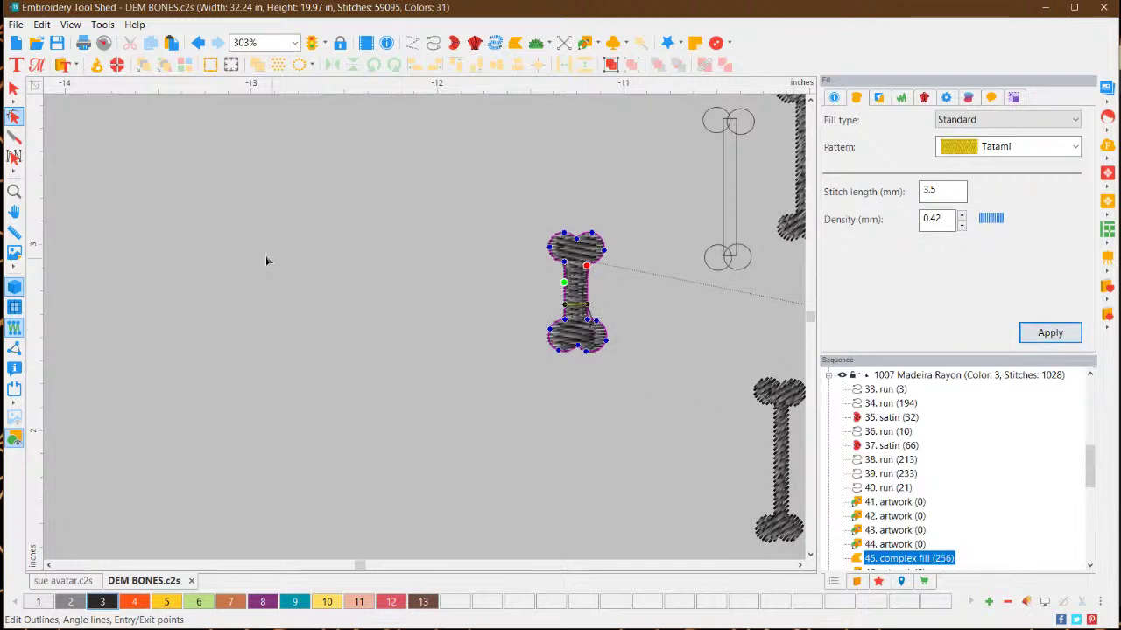
click(13, 89)
click(460, 311)
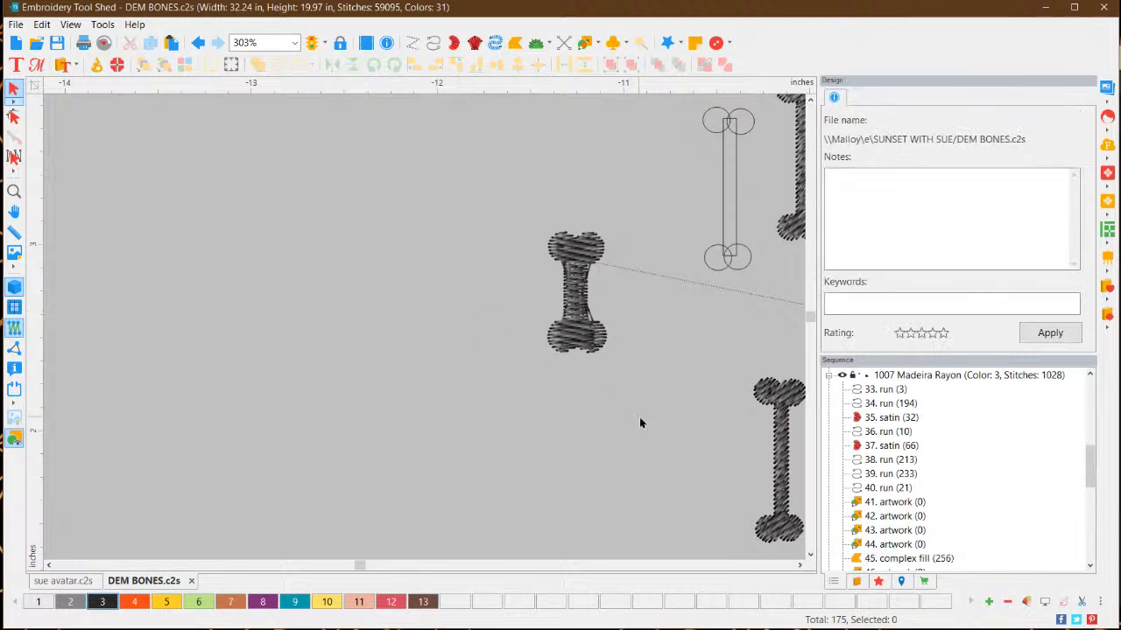
Undo the stitch angle change on the filled bone
click(588, 326)
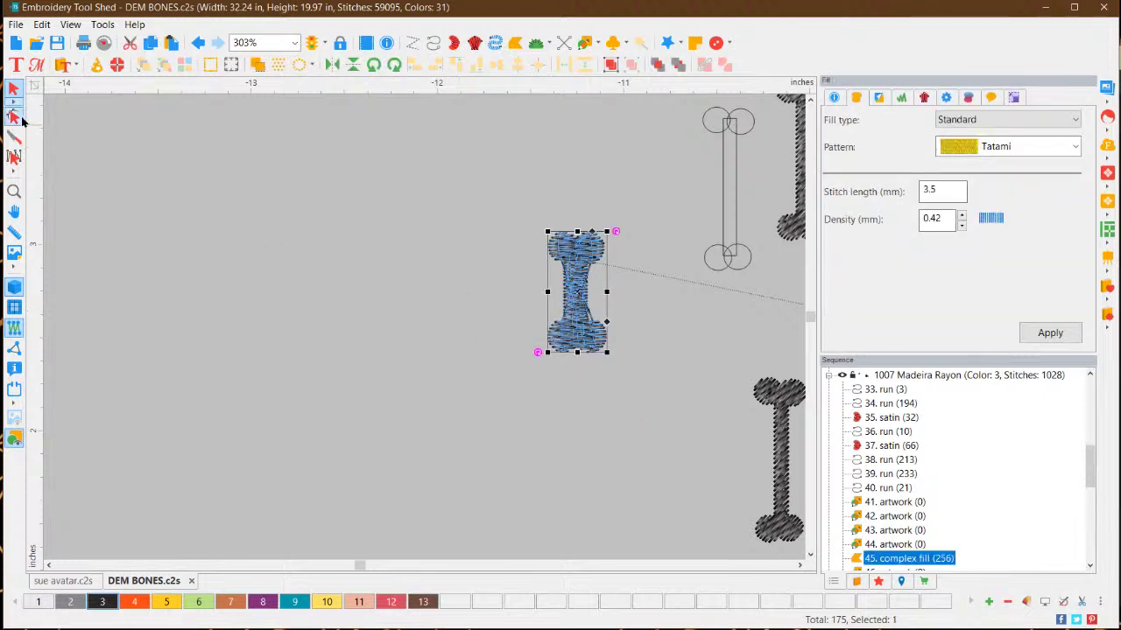
click(198, 42)
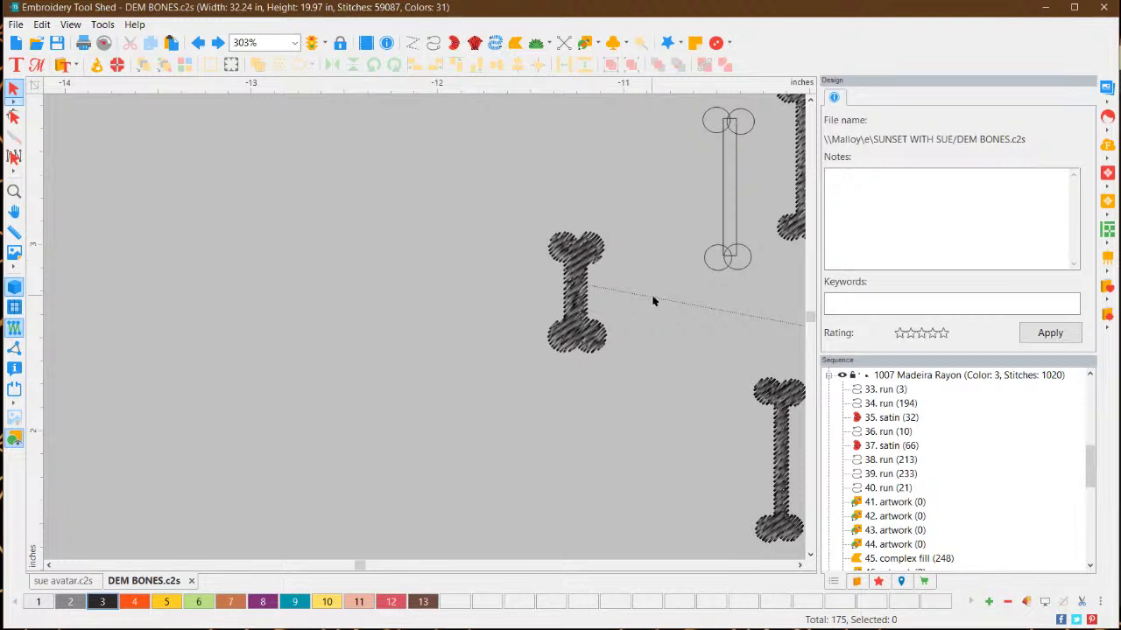
Move the taller filled bone from beside the unwelded bone outline to just beside the new short bone
scroll(656, 289, down, 4)
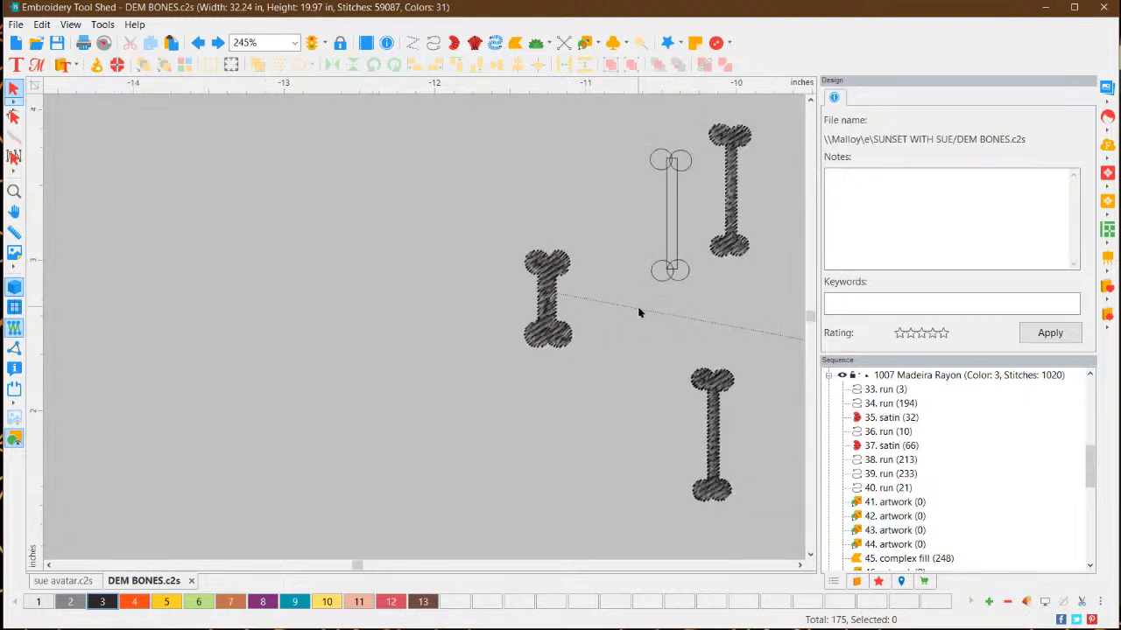
scroll(613, 286, down, 6)
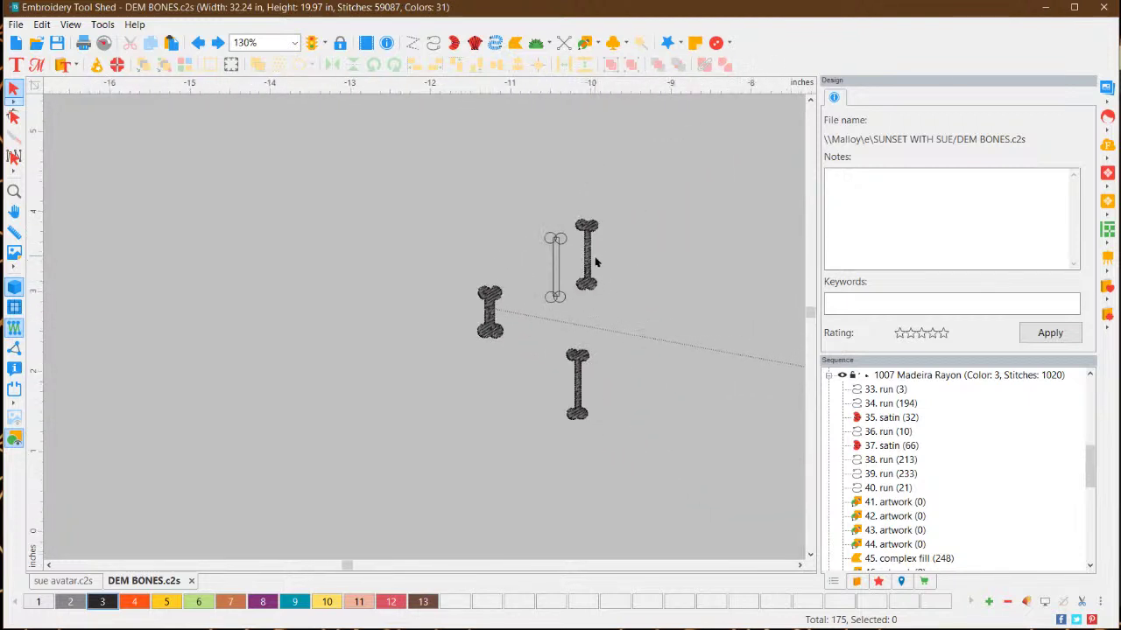
click(595, 258)
drag(595, 257, 520, 312)
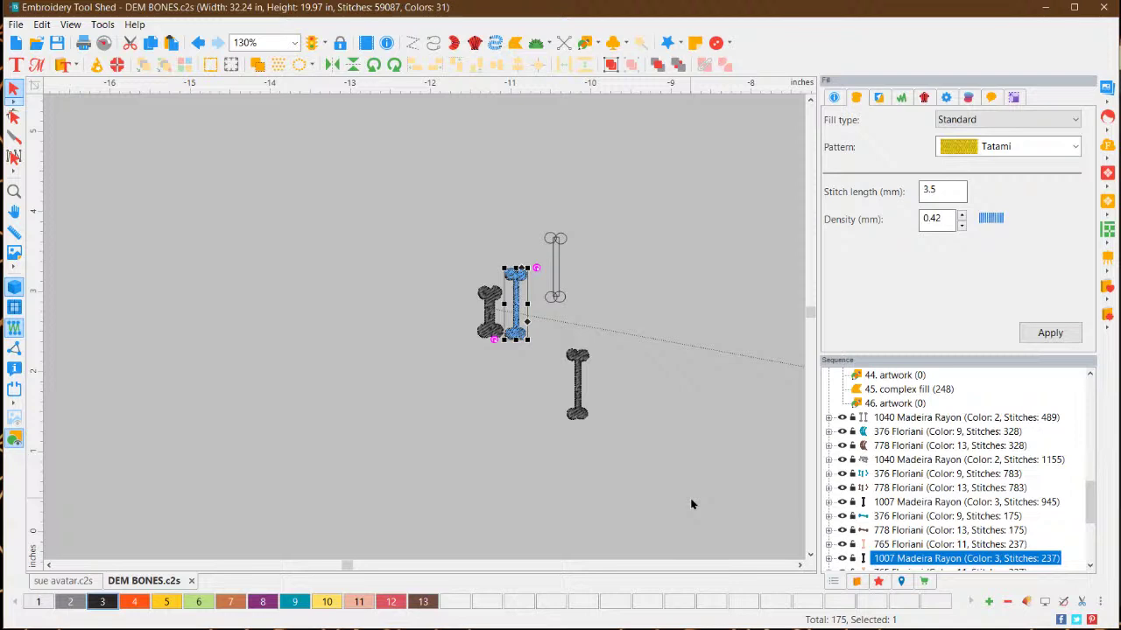
click(475, 356)
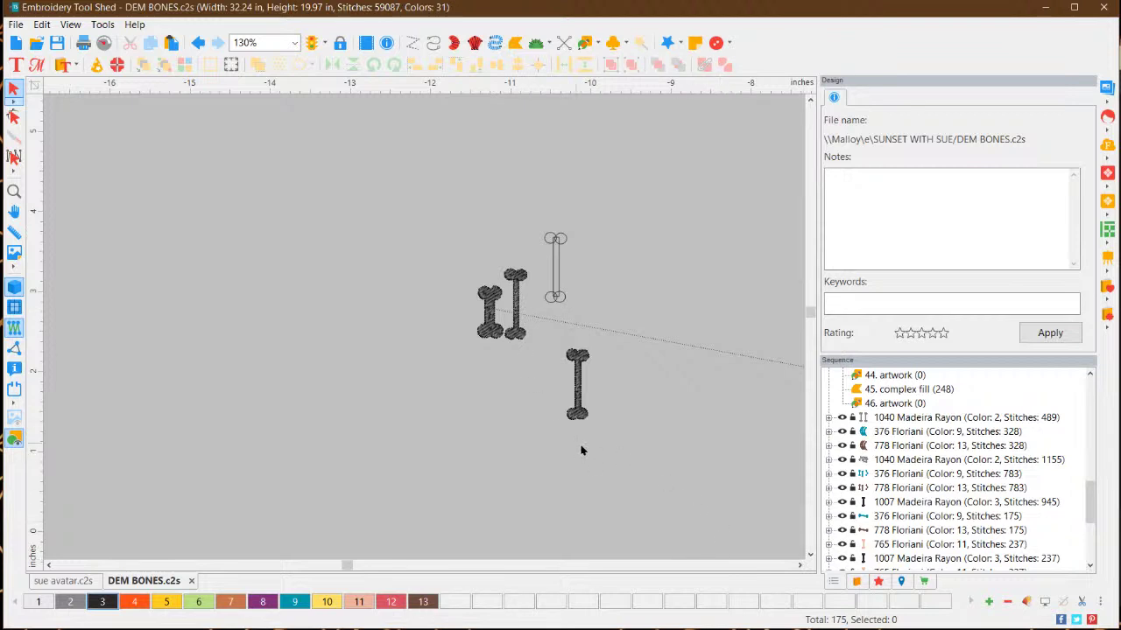
Place a copy of the lower filled bone in the clear space before the HAPPY lettering
click(799, 565)
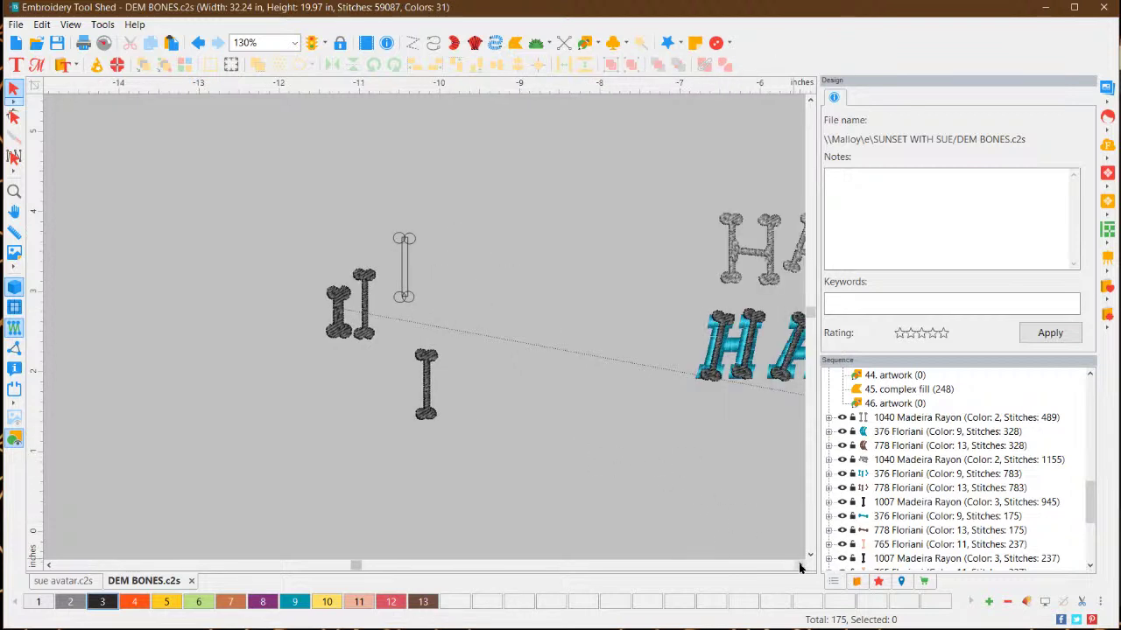
click(799, 565)
click(799, 566)
click(799, 565)
click(799, 566)
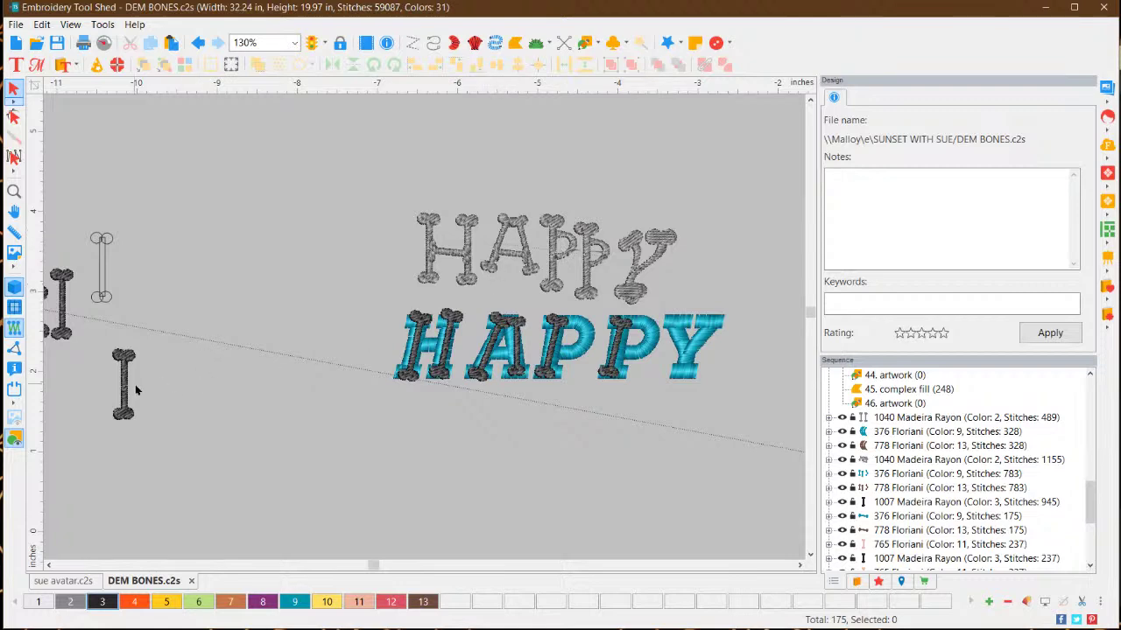
mouse_move(129, 372)
mouse_down()
mouse_move(245, 238)
mouse_move(171, 387)
mouse_move(128, 382)
mouse_up()
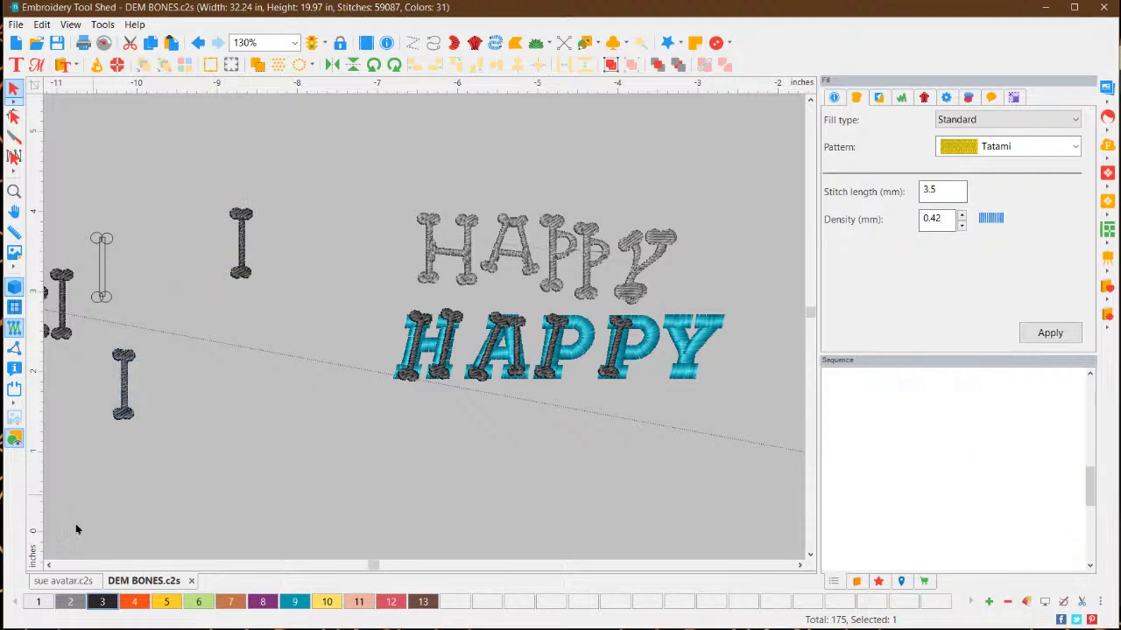
Move the short filled bone into the clear space between the bone outline and the HAPPY lettering, undoing its enlargement
click(49, 565)
drag(186, 312, 429, 253)
click(440, 306)
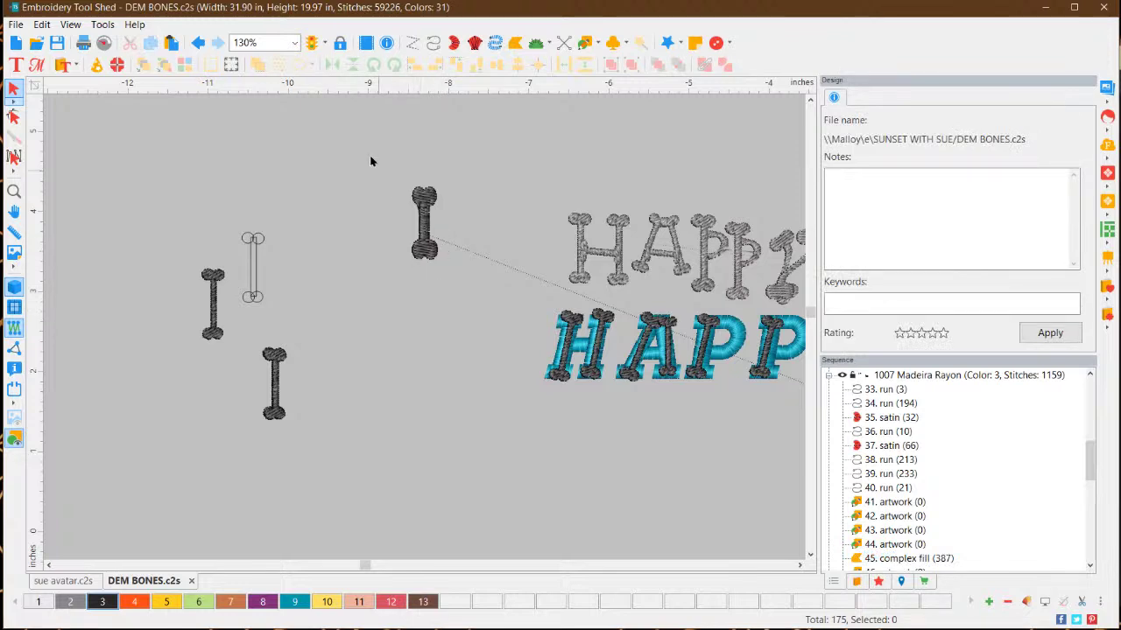
click(198, 44)
click(440, 262)
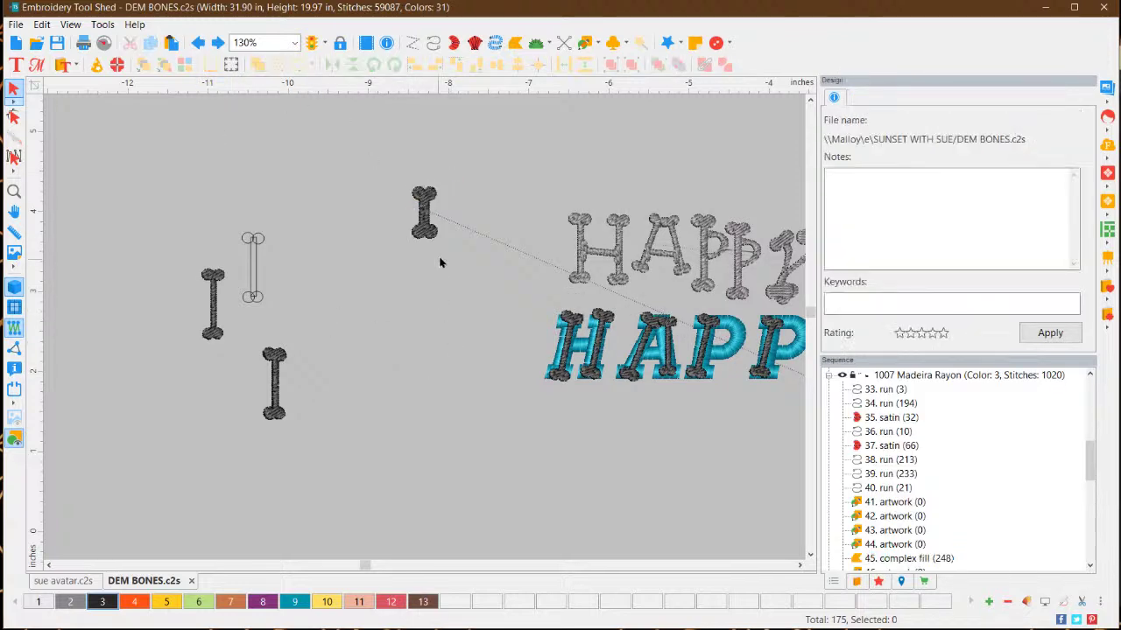
drag(425, 210, 386, 253)
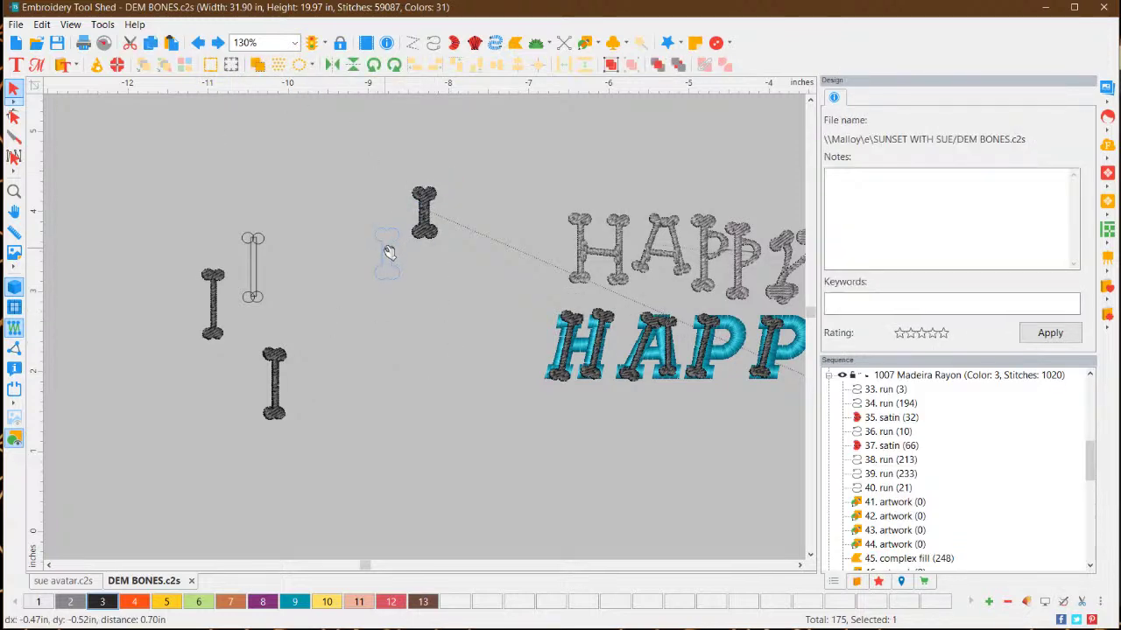
click(430, 312)
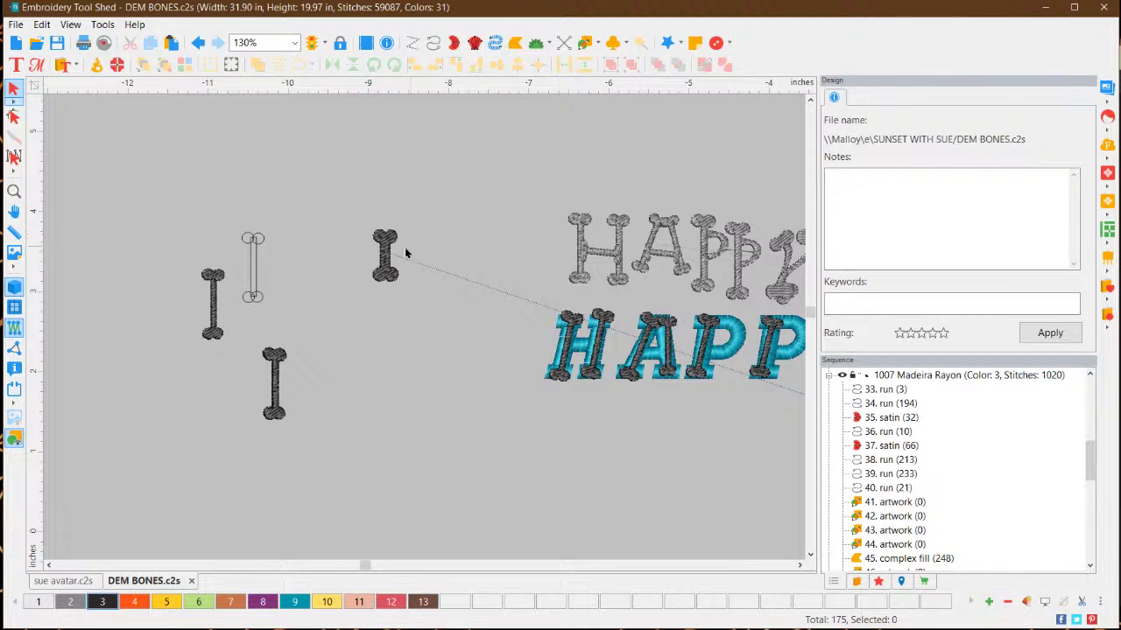
Position the tall bone copy as the first upright of a new H and add a small horizontal bone as its crossbar
drag(277, 379, 340, 388)
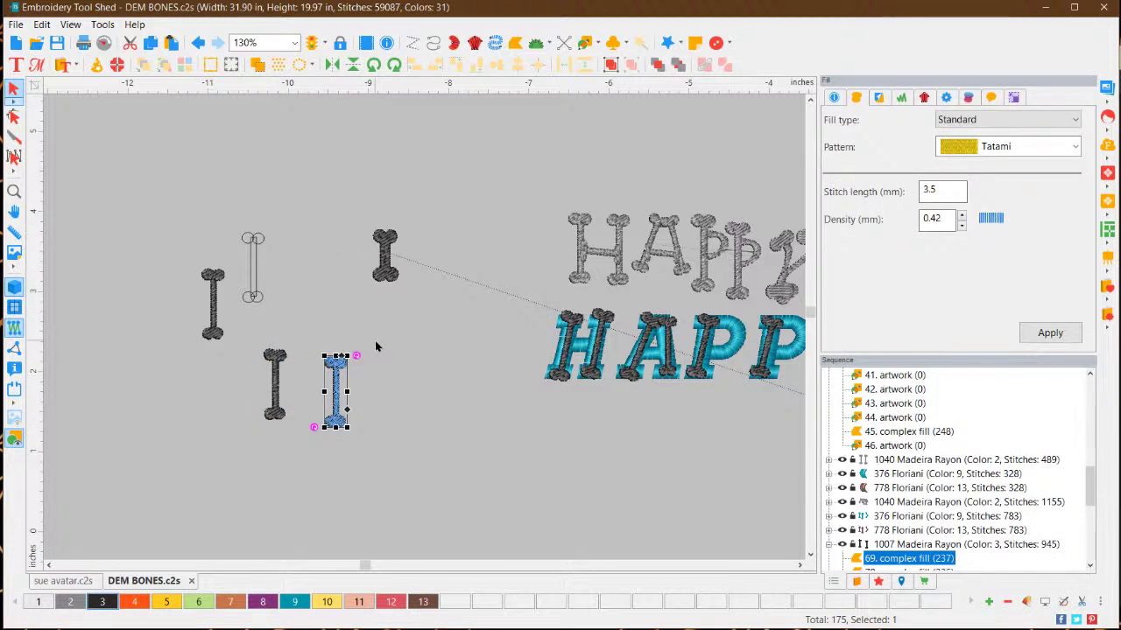
click(374, 341)
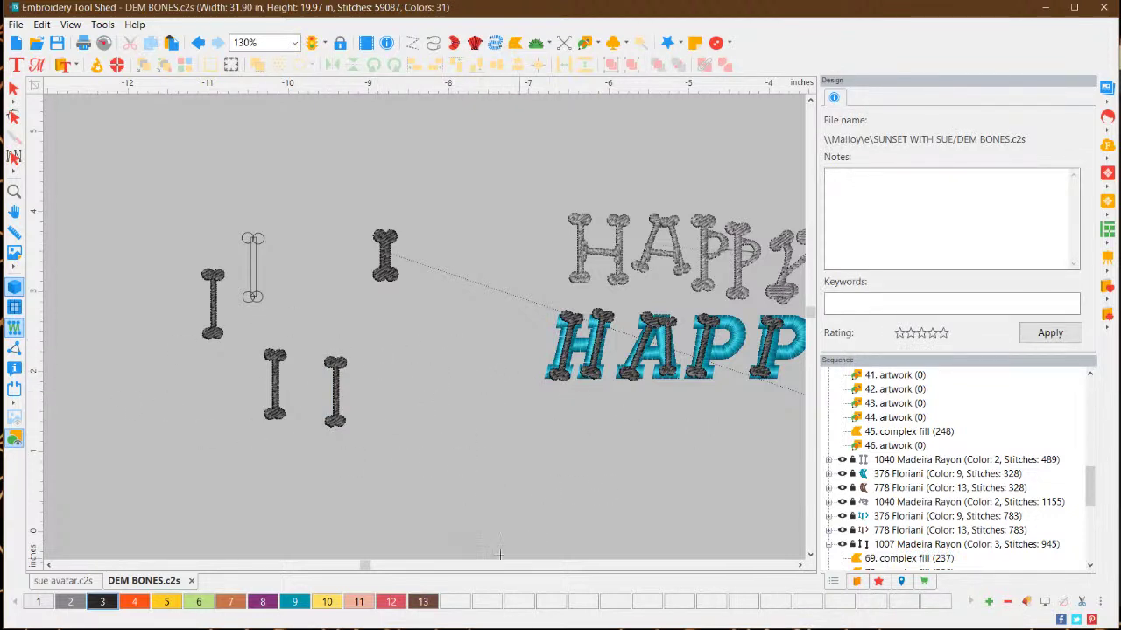
click(363, 369)
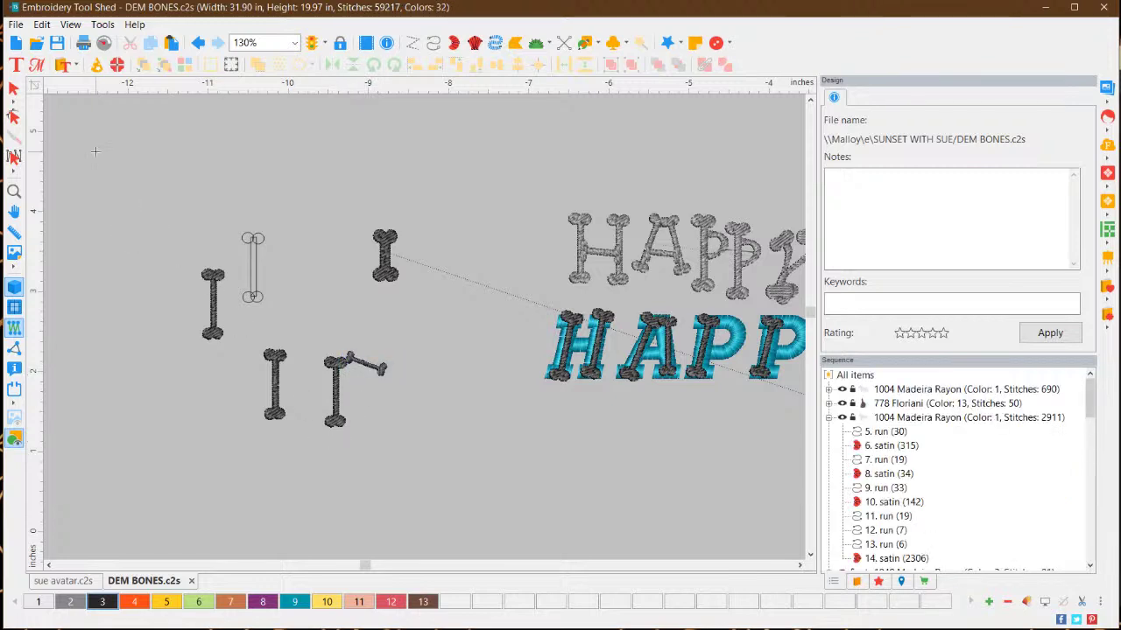
click(13, 88)
click(362, 366)
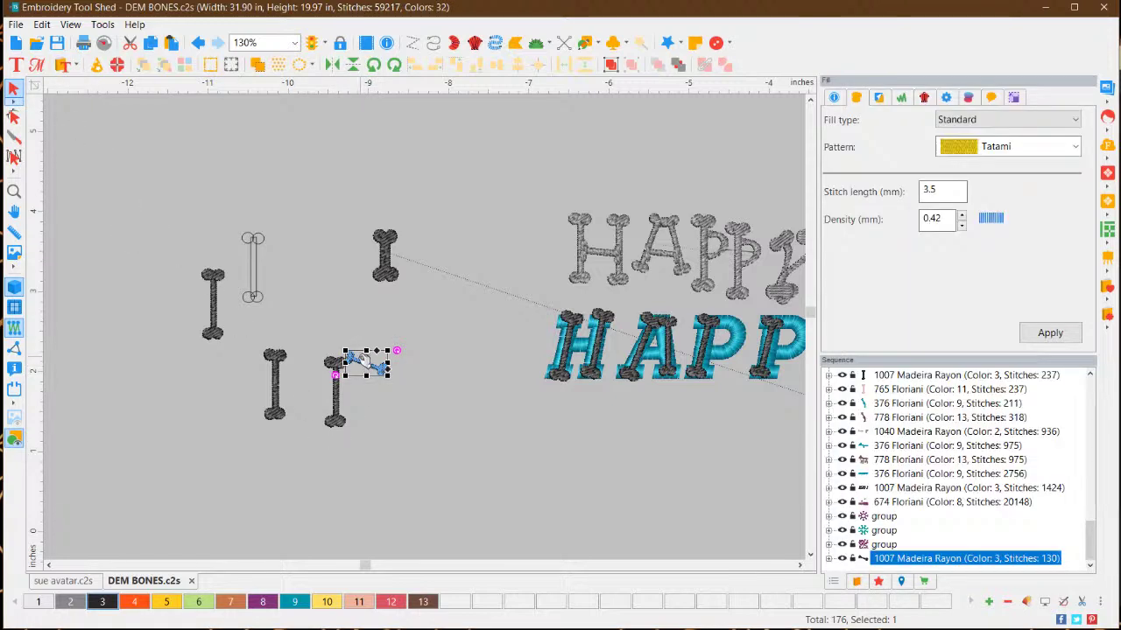
drag(363, 364, 389, 386)
click(423, 428)
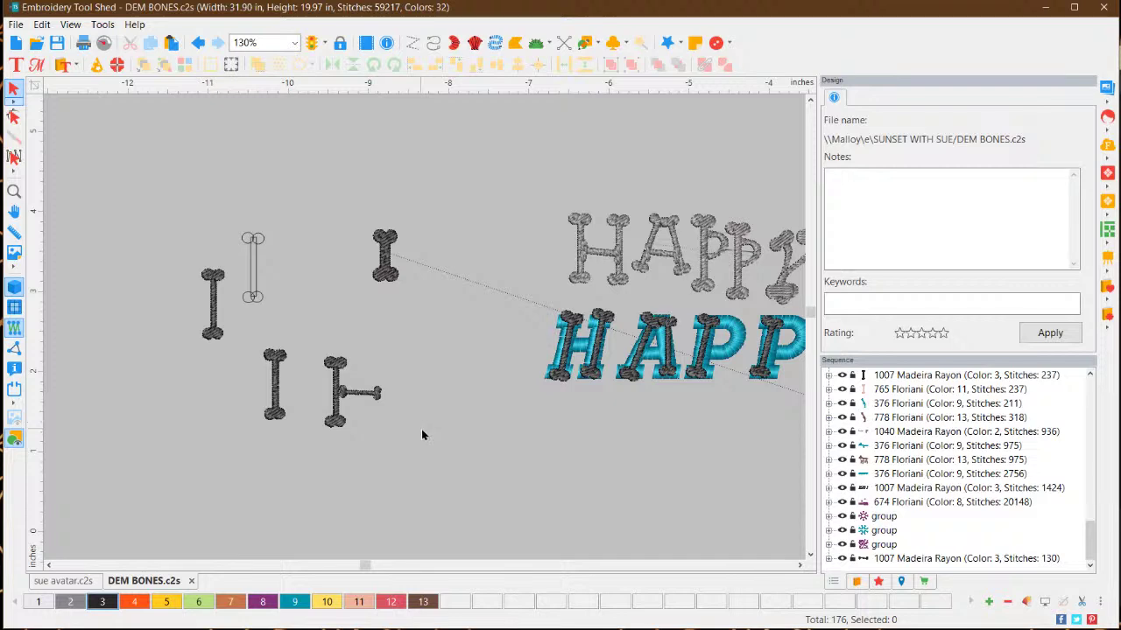
Copy the H's upright bone and place the duplicate at the crossbar's free end as the second upright
click(343, 365)
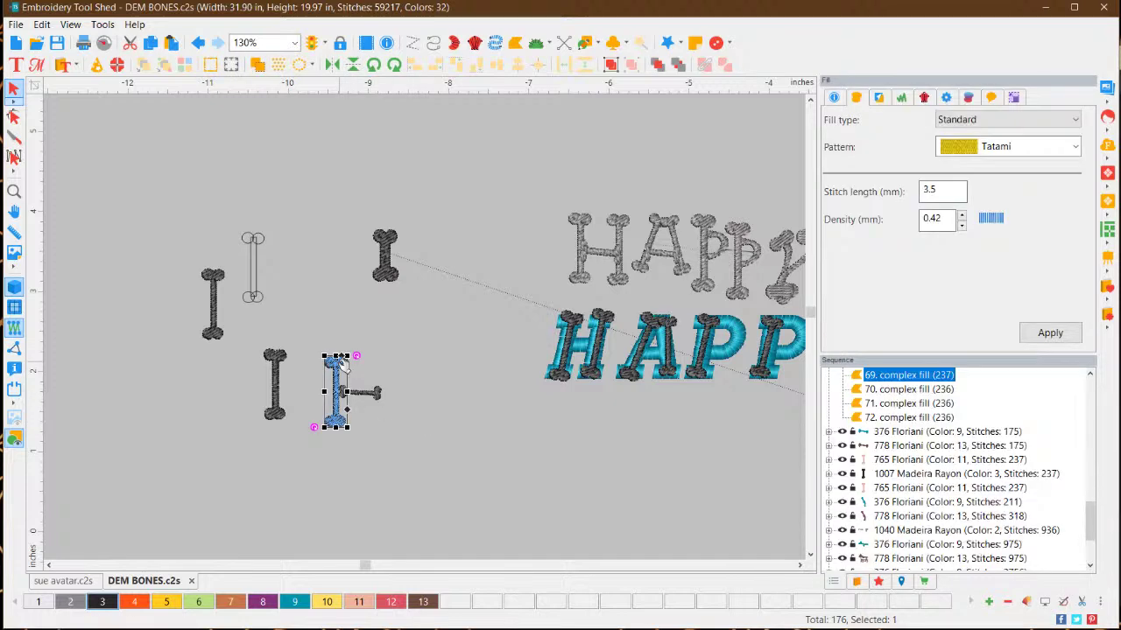
right_click(342, 362)
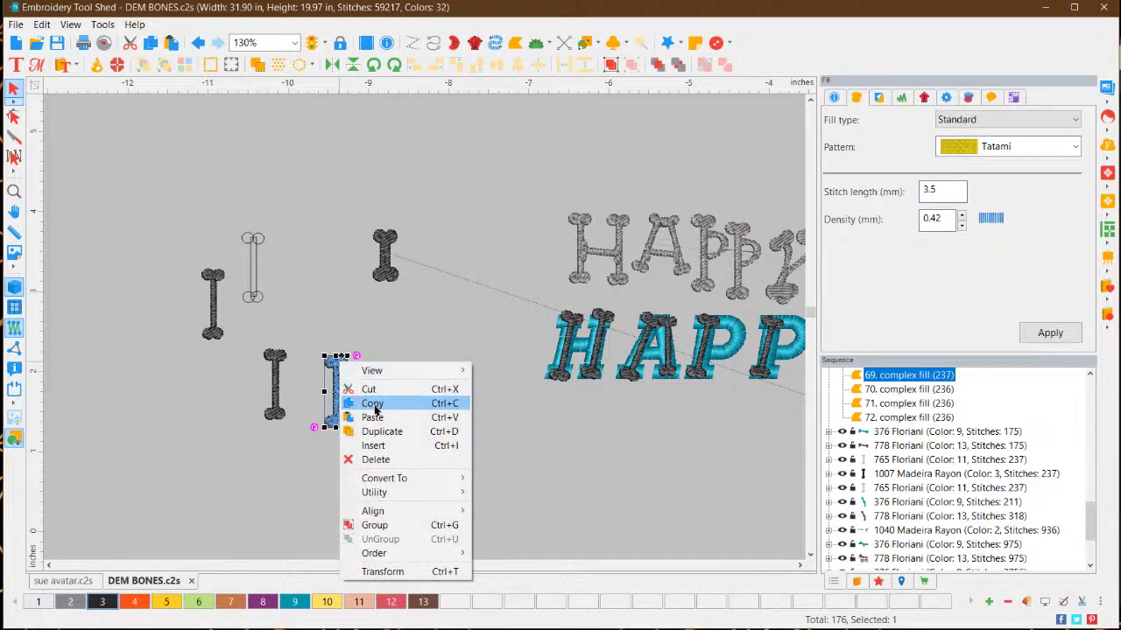
click(374, 405)
right_click(338, 363)
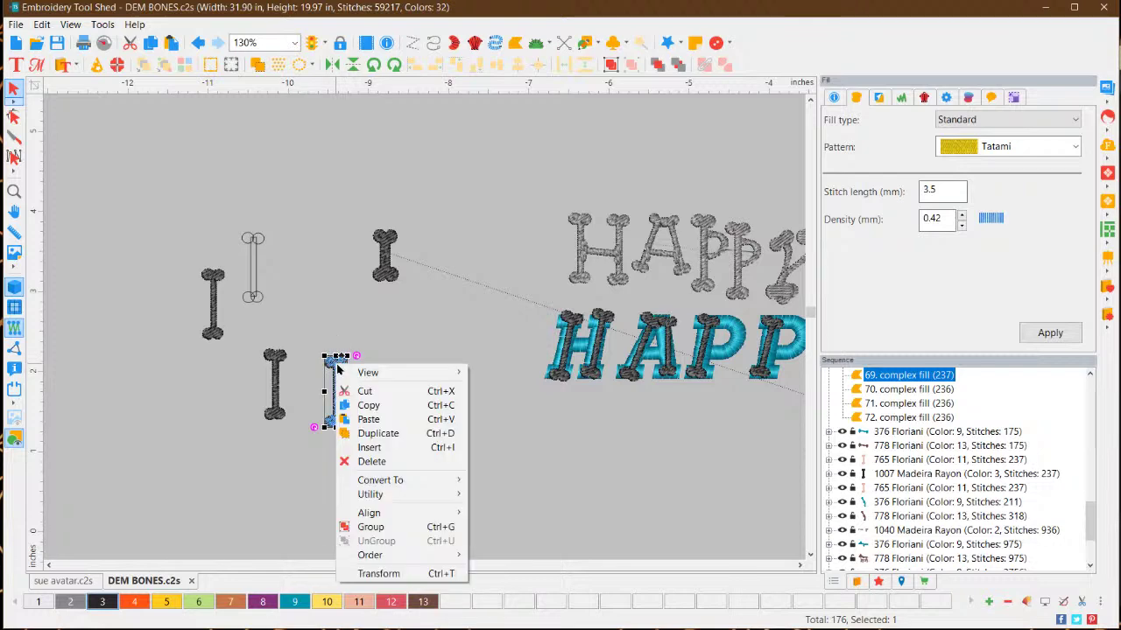
click(366, 419)
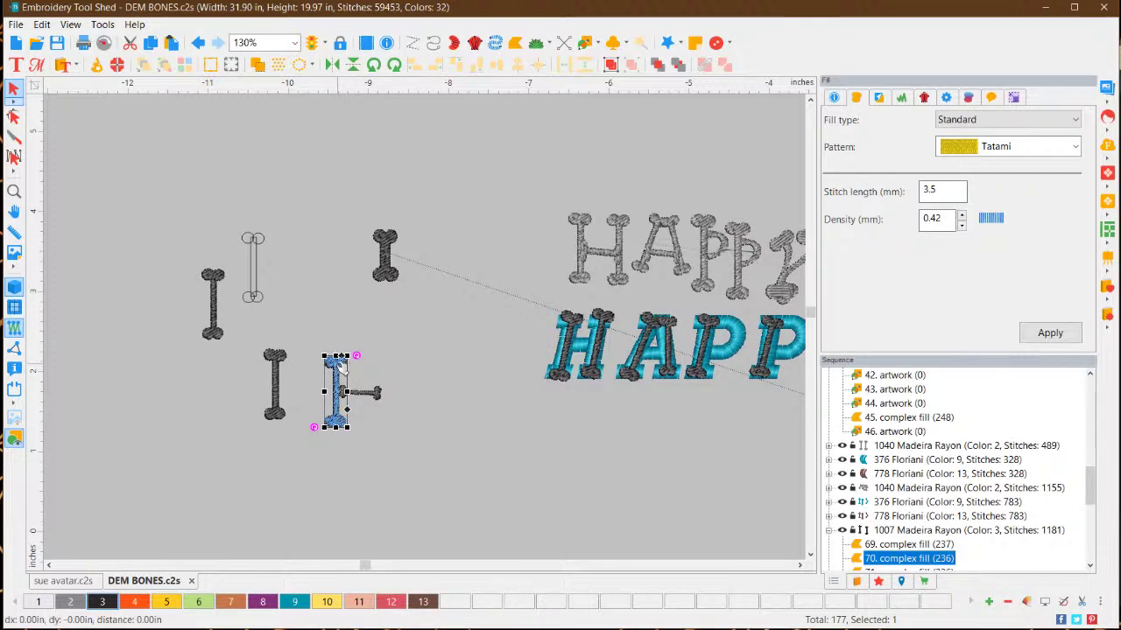
drag(340, 365, 385, 366)
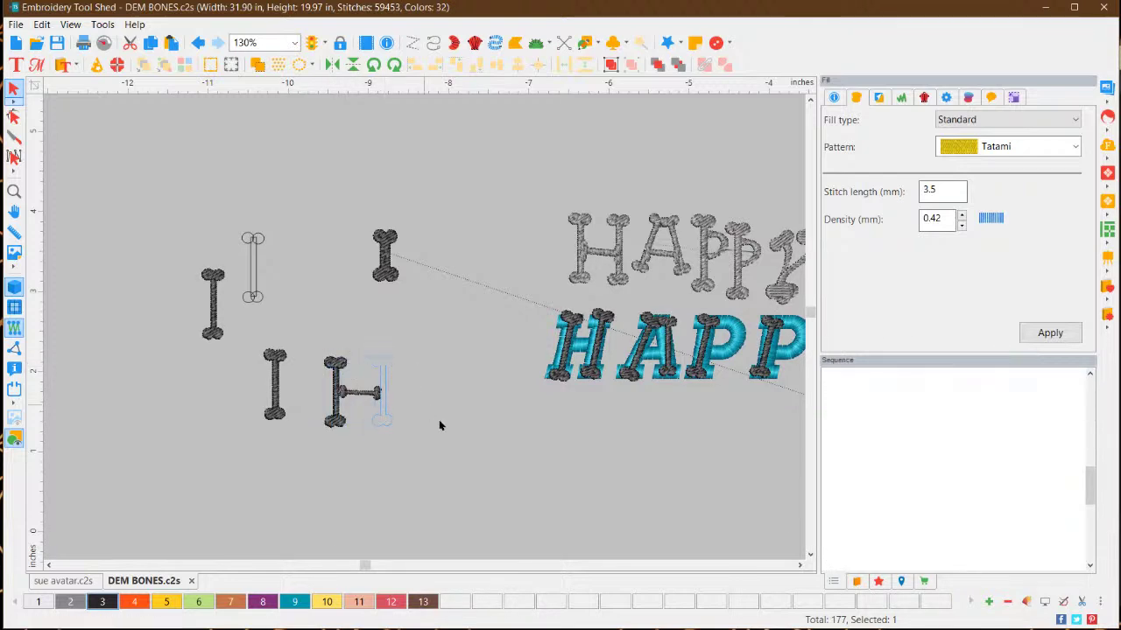
click(475, 512)
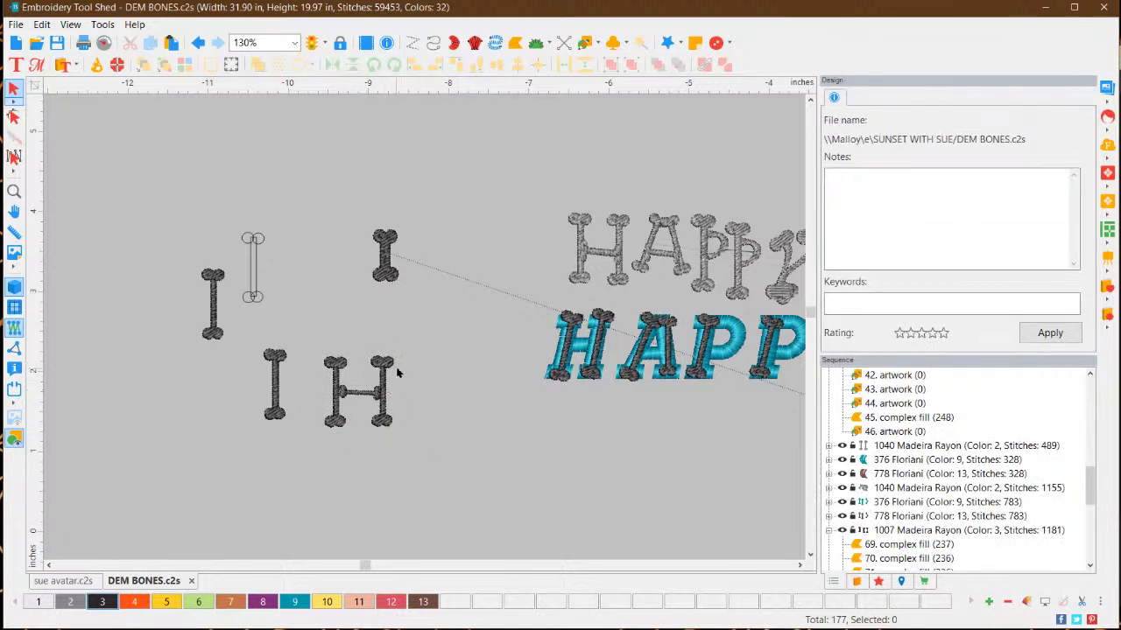
Place another tall bone copy just after the H and slant it as the first leg of an A
click(275, 377)
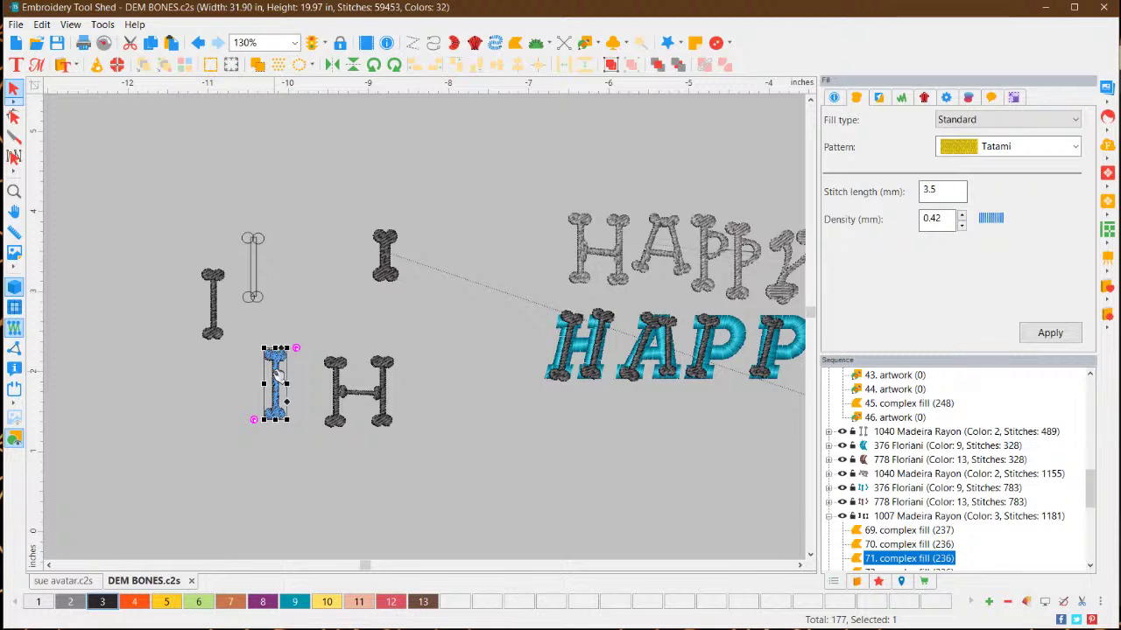
right_click(275, 375)
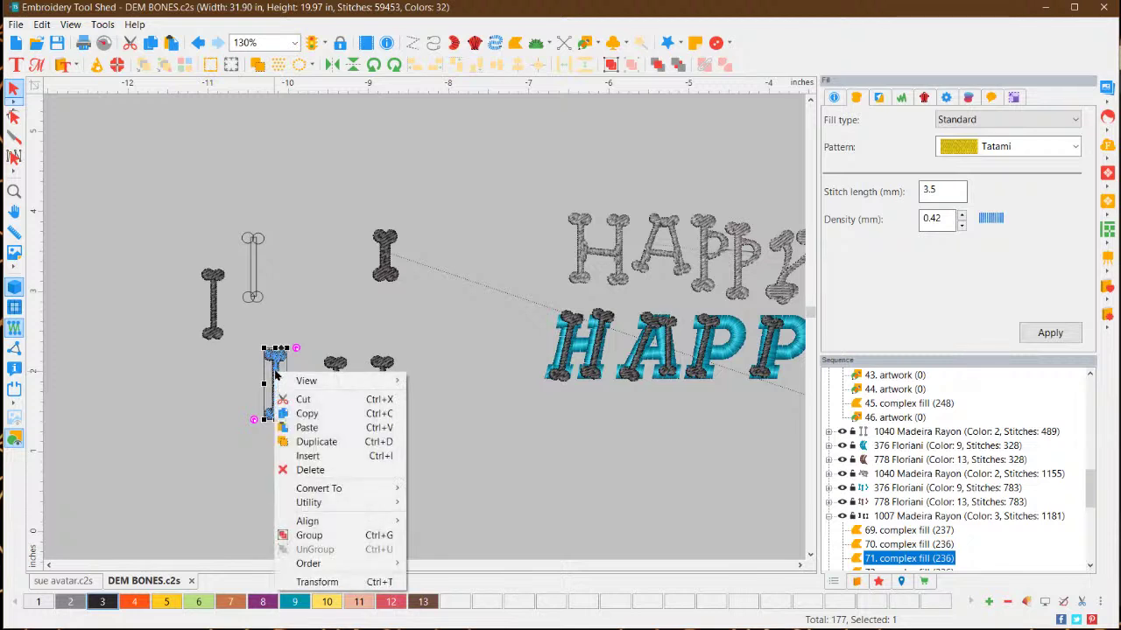
click(306, 427)
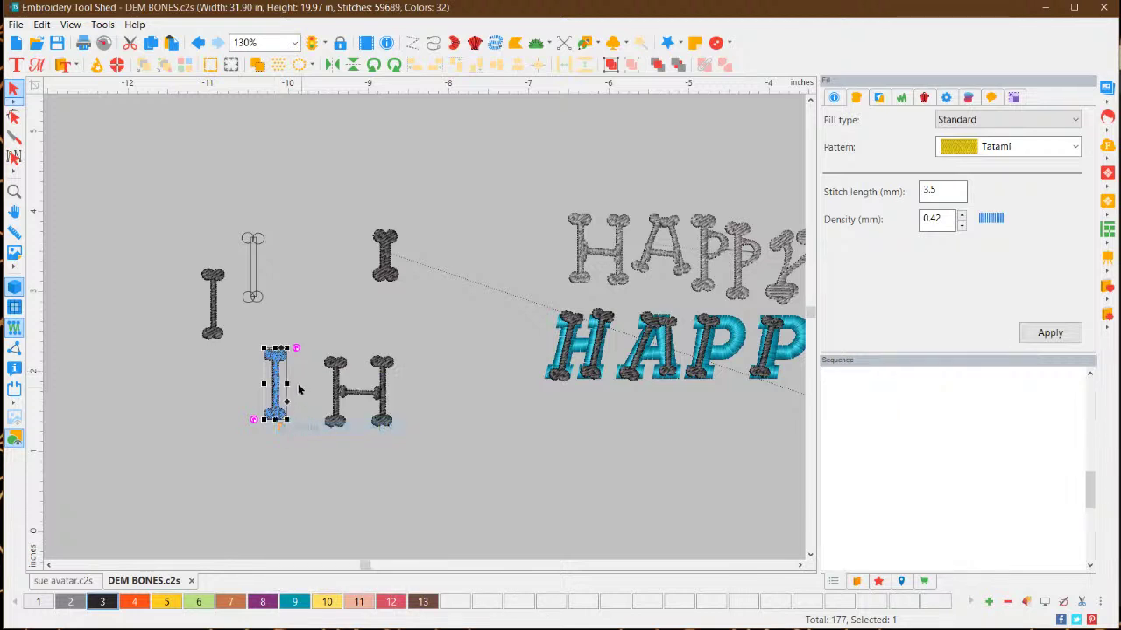
drag(276, 385, 450, 366)
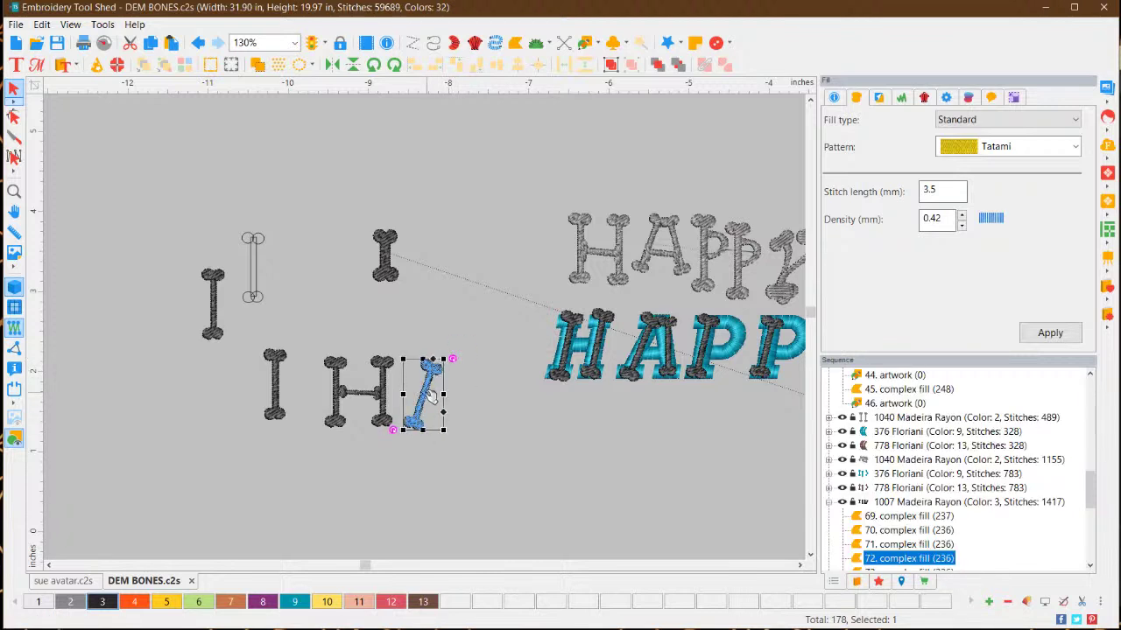
Copy the slanted bone and fit the duplicate, sloping the opposite way, as the second leg of the A
right_click(429, 395)
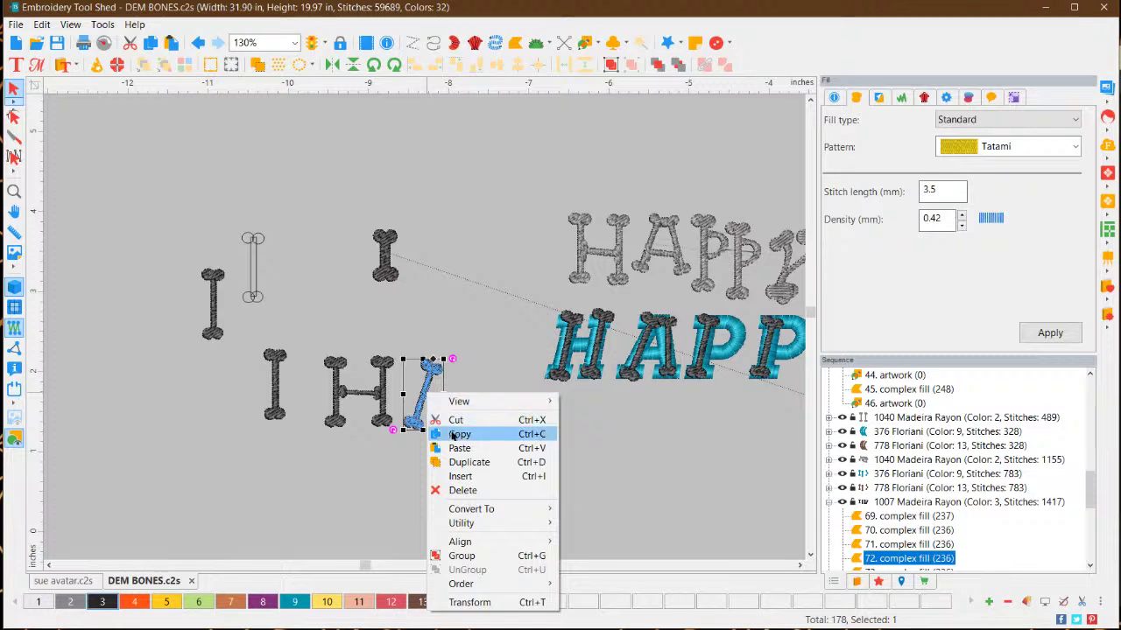
click(455, 435)
right_click(431, 388)
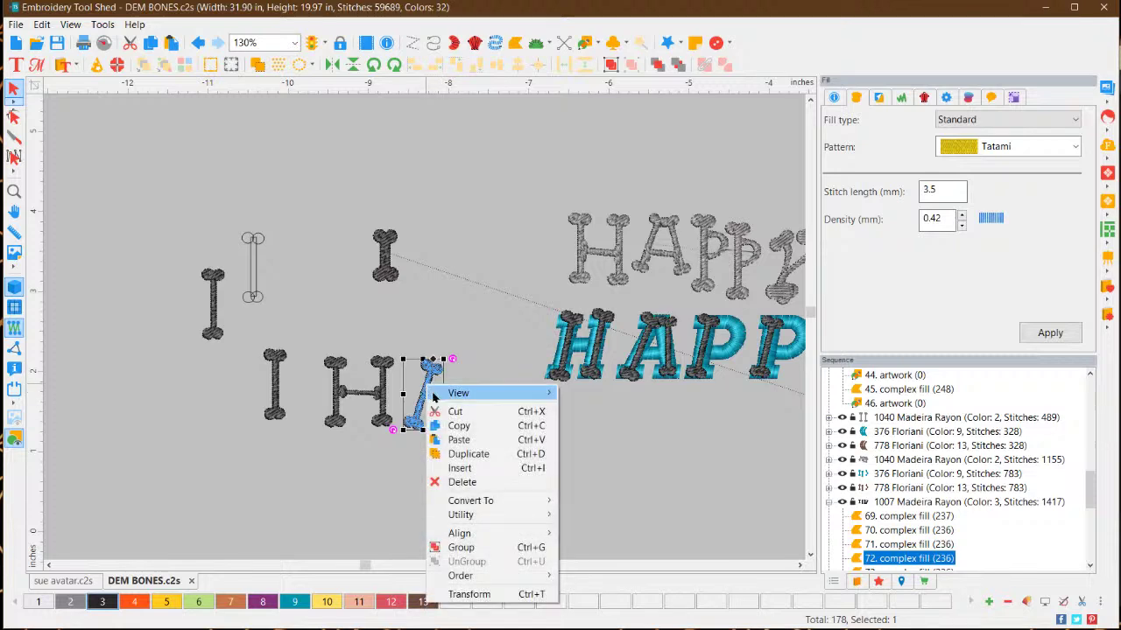
click(470, 446)
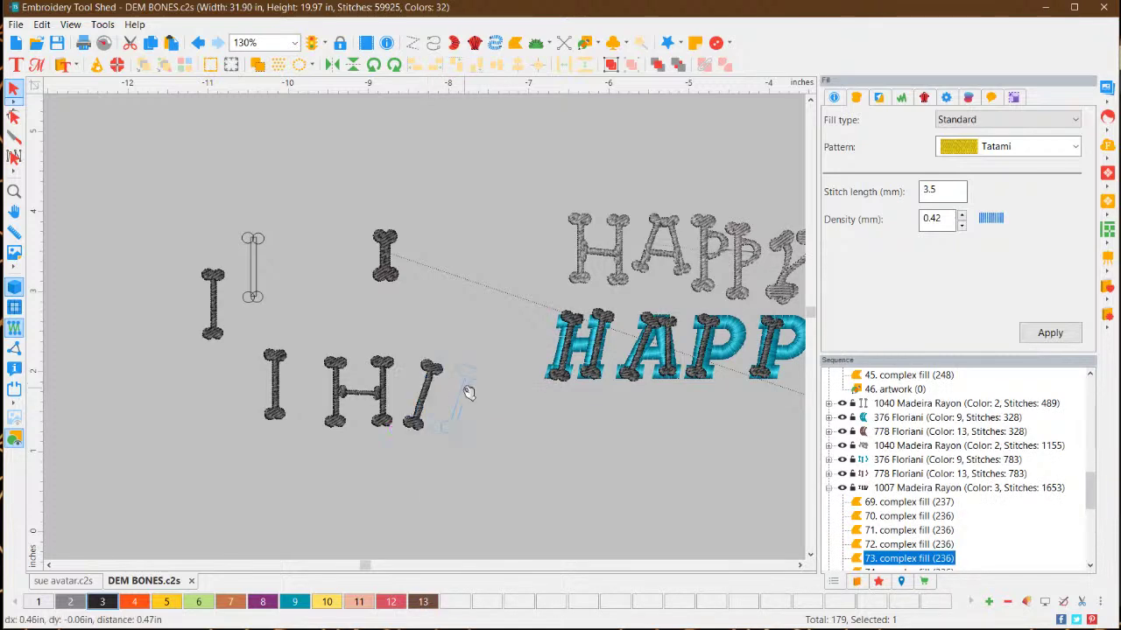
click(467, 385)
drag(494, 359, 450, 364)
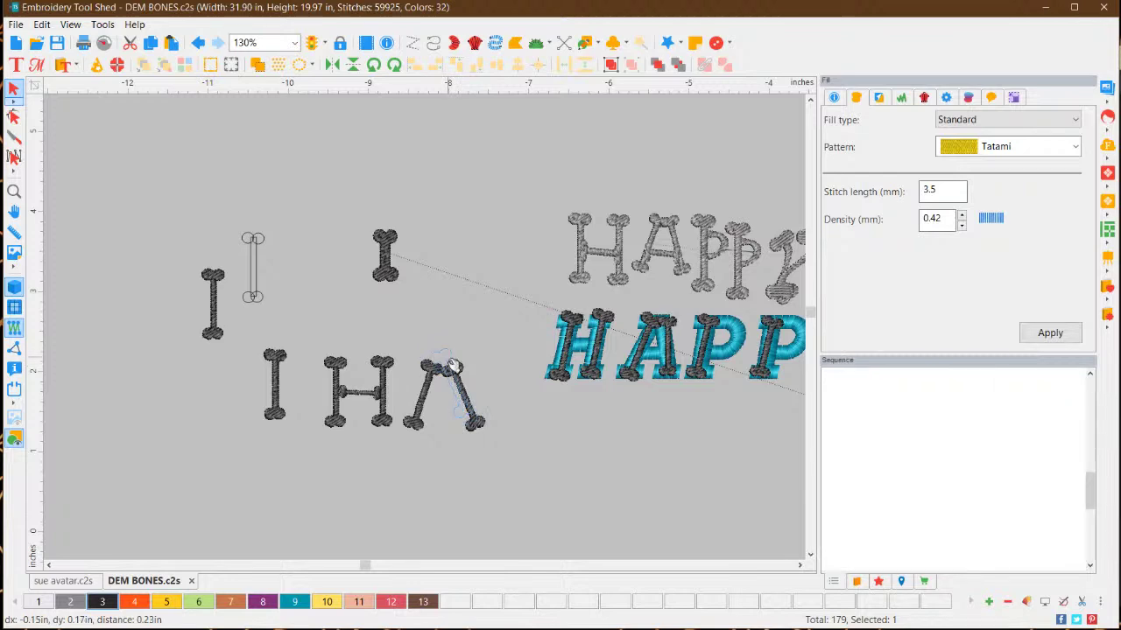
click(526, 437)
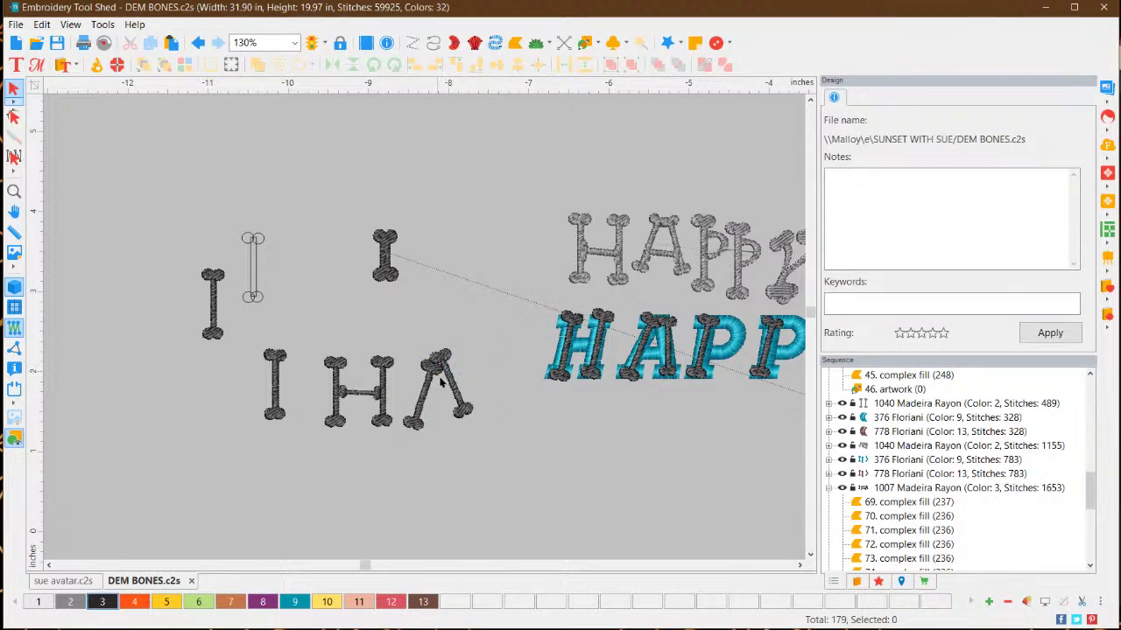
Copy the H's crossbar bone and place the duplicate between the legs of the A
click(357, 396)
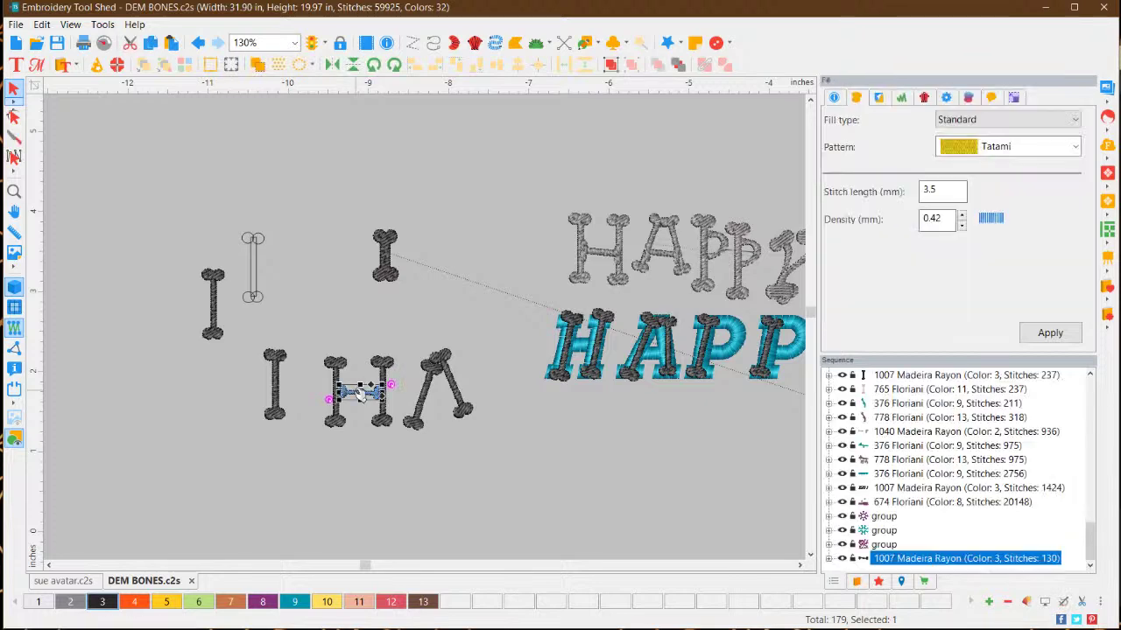
right_click(357, 394)
click(383, 432)
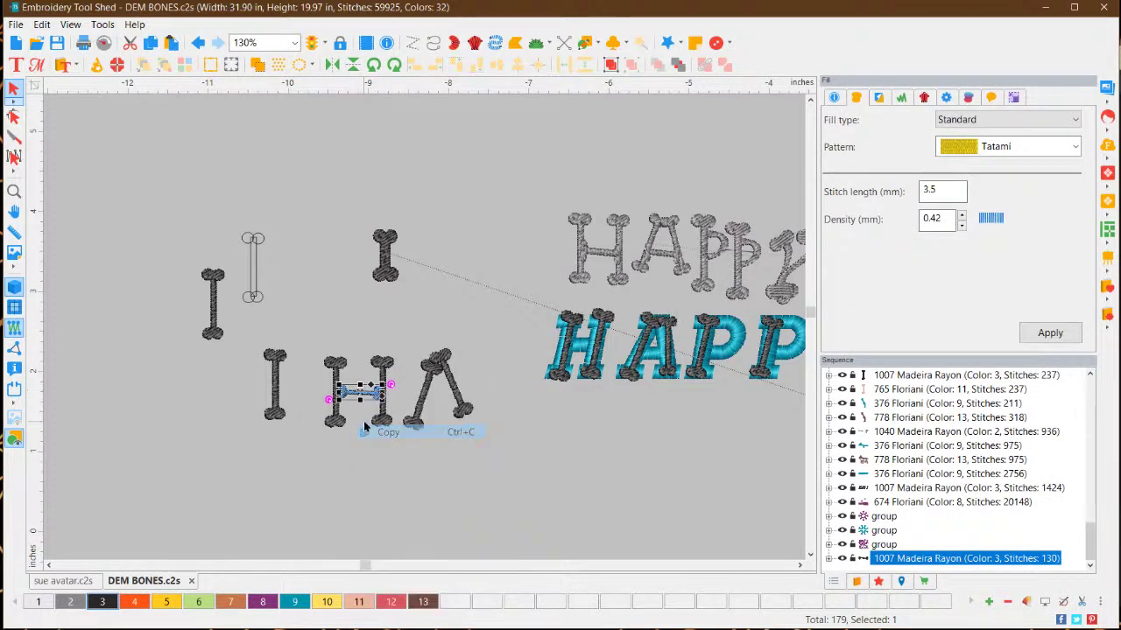
right_click(364, 392)
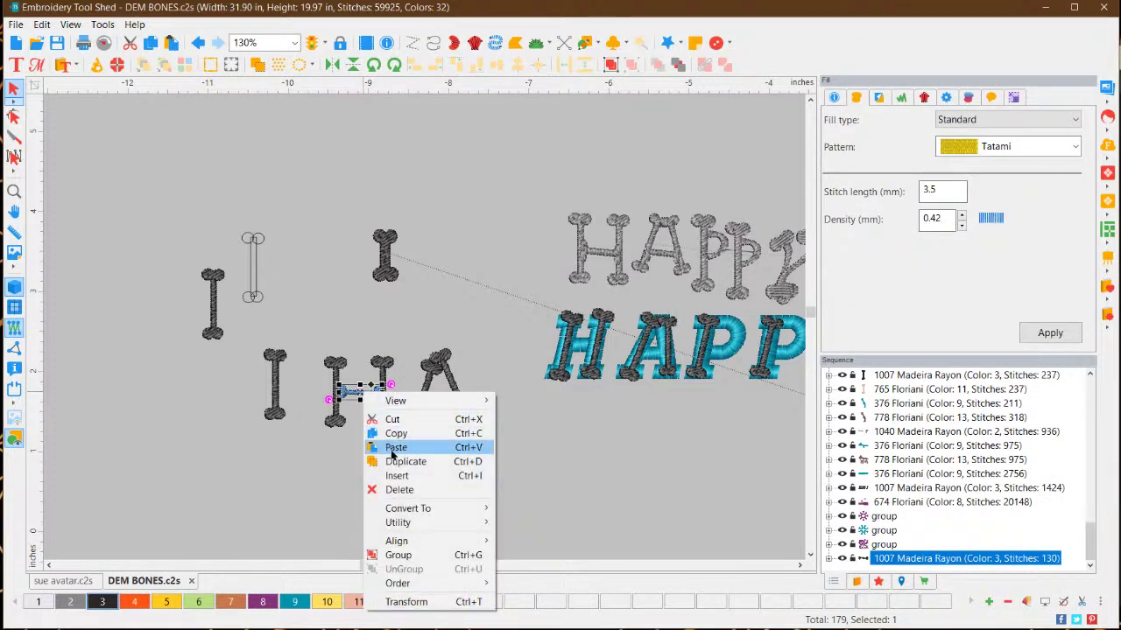
click(390, 447)
drag(368, 394, 451, 399)
click(513, 517)
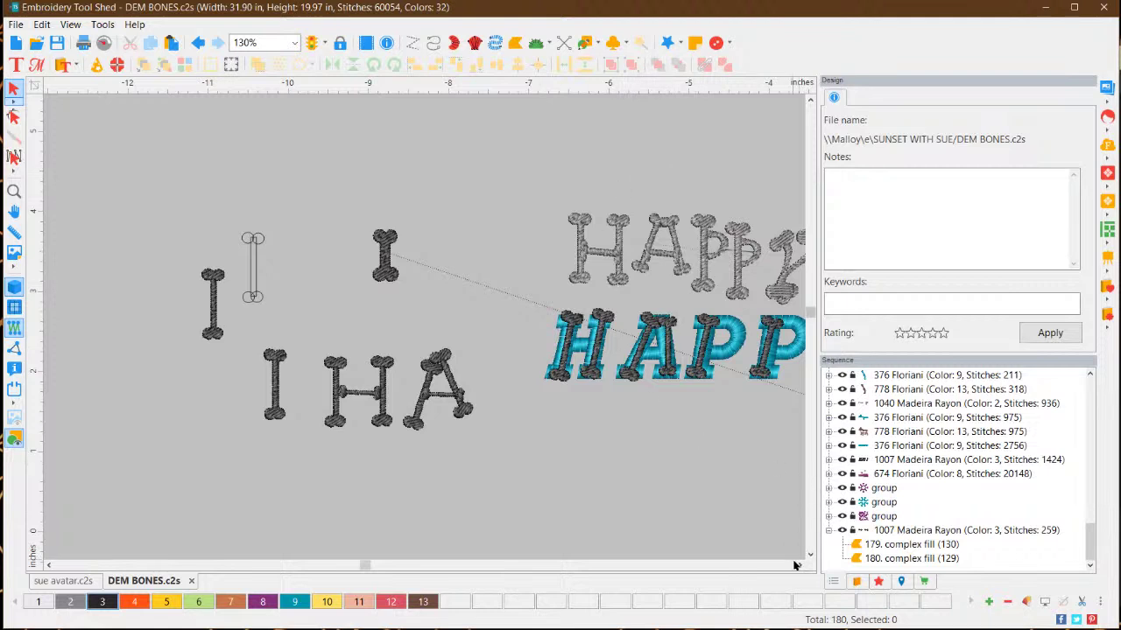
Pull the long stroke of the grey bone-style Y out of the letter and return it to its place
click(798, 564)
click(798, 564)
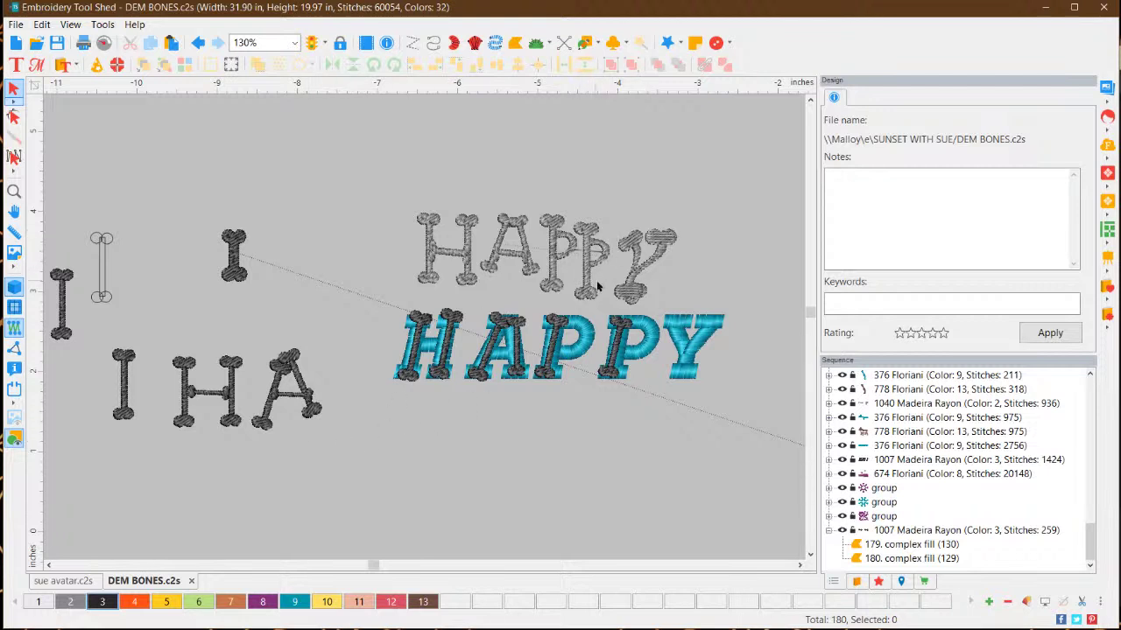
click(646, 269)
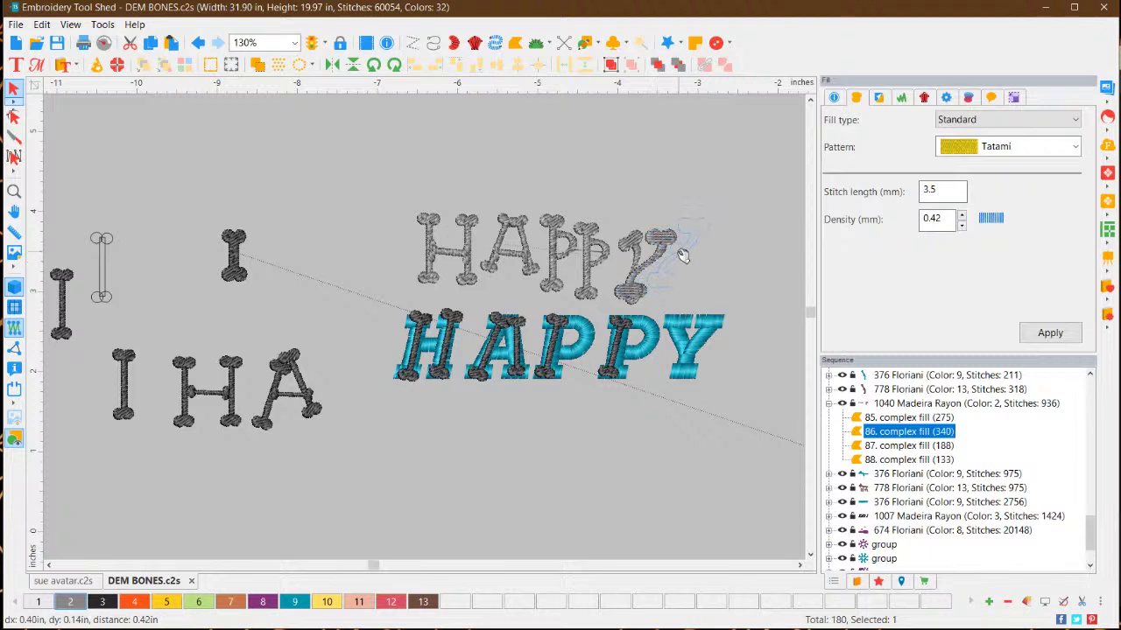
drag(681, 260, 662, 280)
click(726, 290)
click(712, 259)
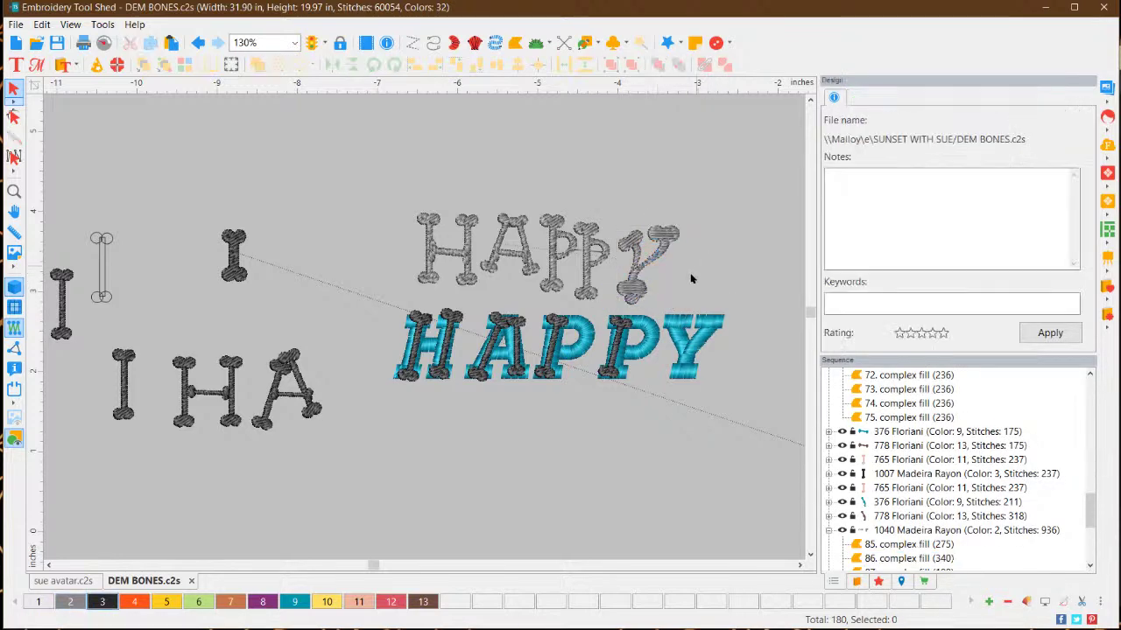
Place a copy of the standalone bone beside the H in the clear space below the HAPPY lettering and open its outline for shape editing
click(122, 373)
right_click(125, 371)
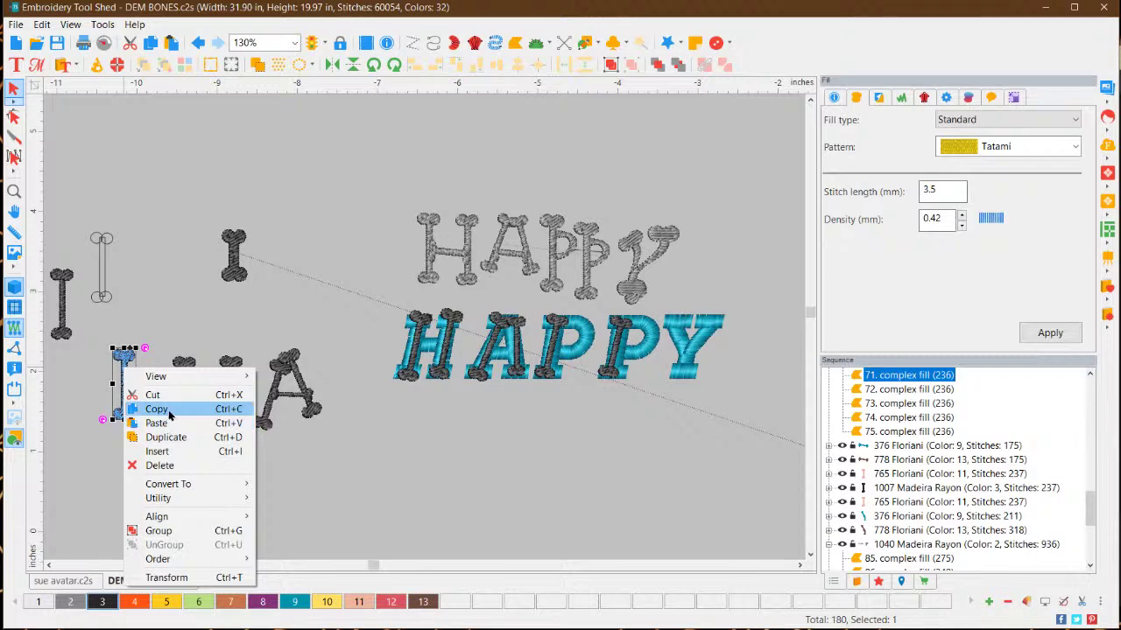
click(123, 372)
right_click(125, 371)
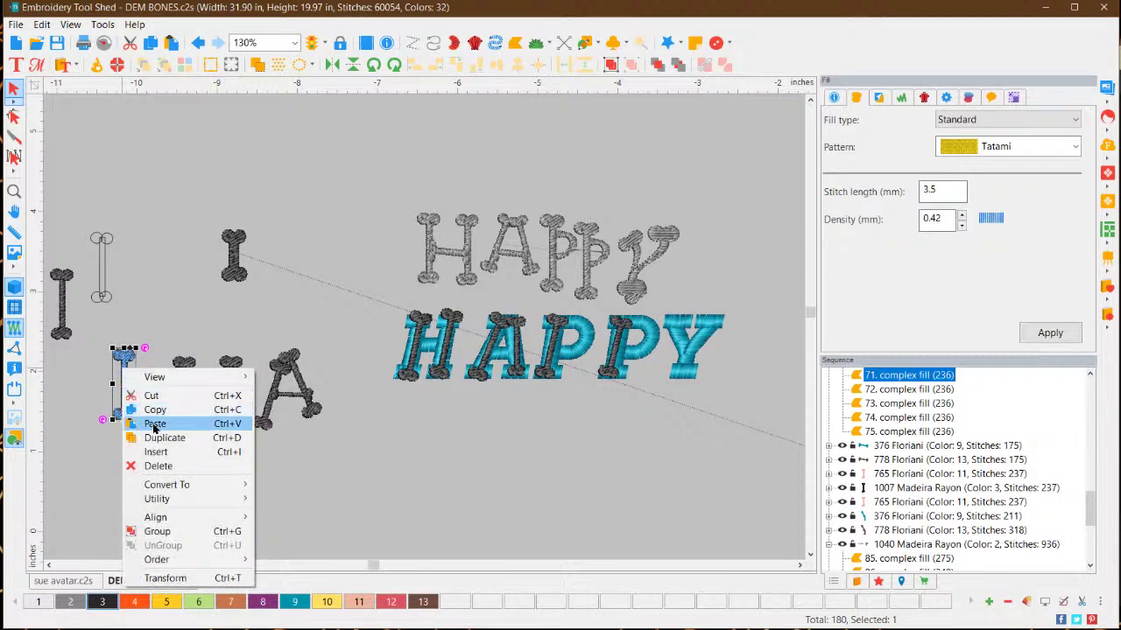
click(155, 424)
drag(123, 385, 376, 467)
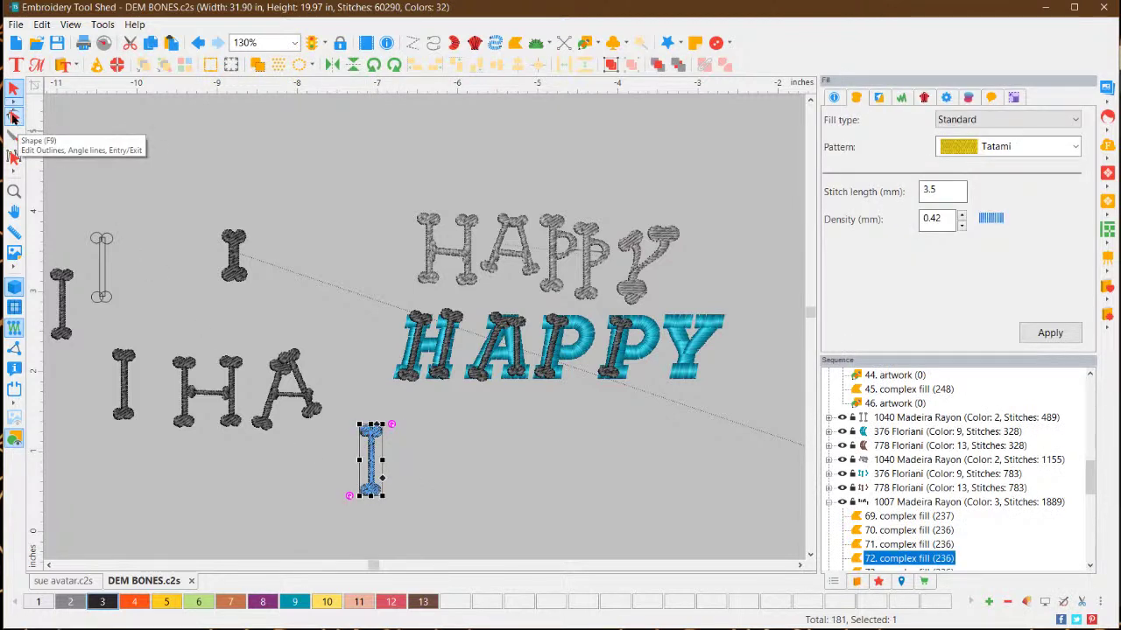
click(13, 117)
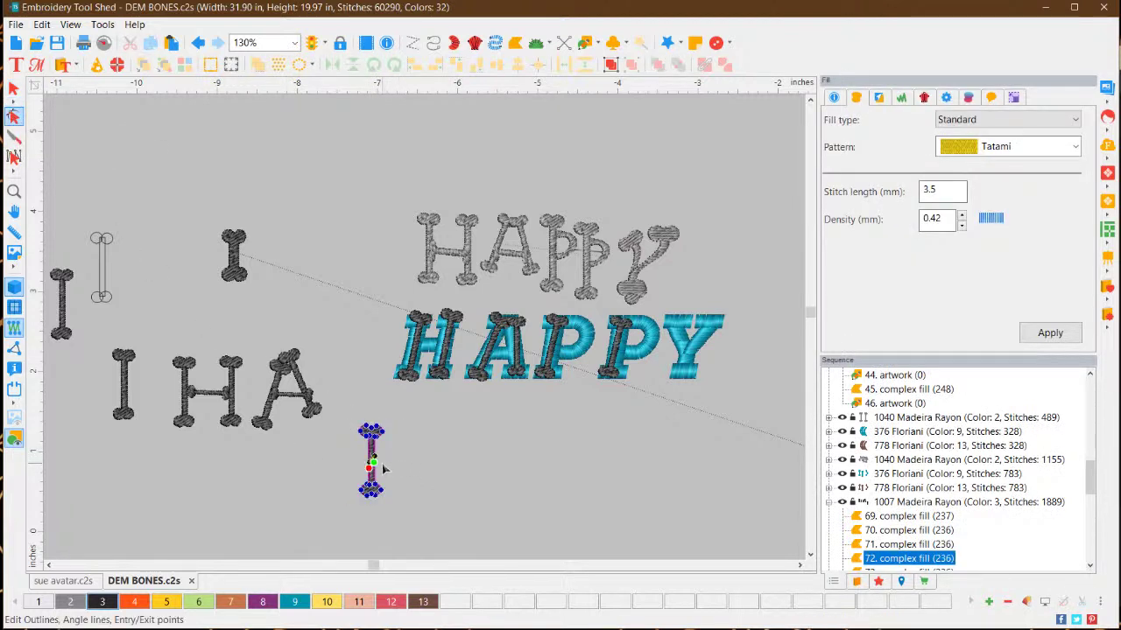
Add an outline point on each side of the copied bone's shaft, just above its middle, and update the shape
scroll(381, 490, up, 2)
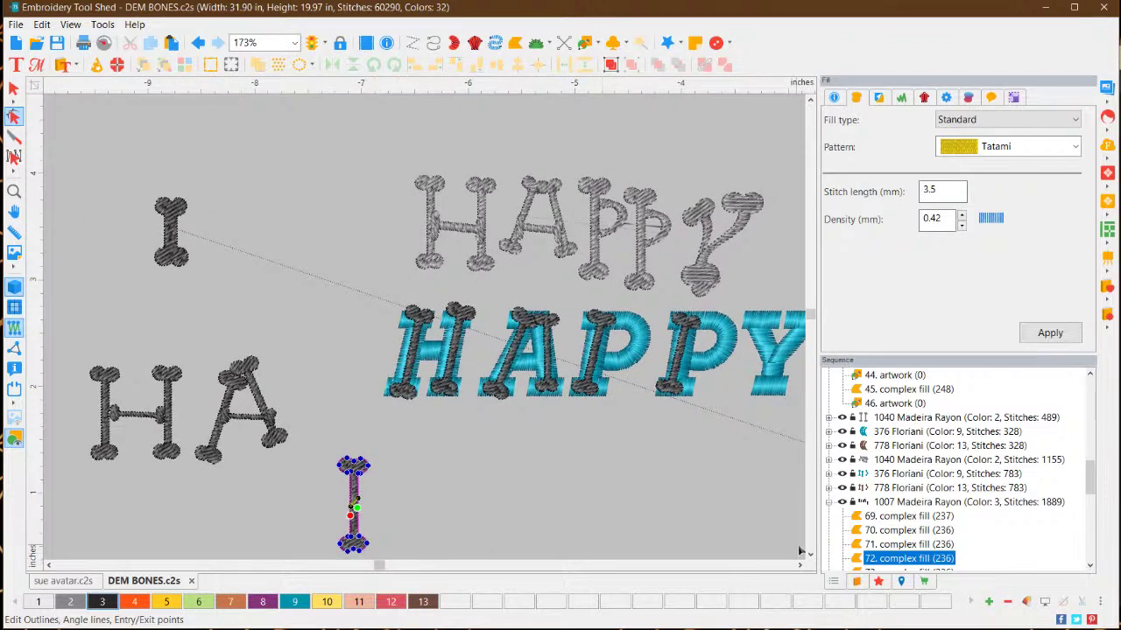
click(809, 554)
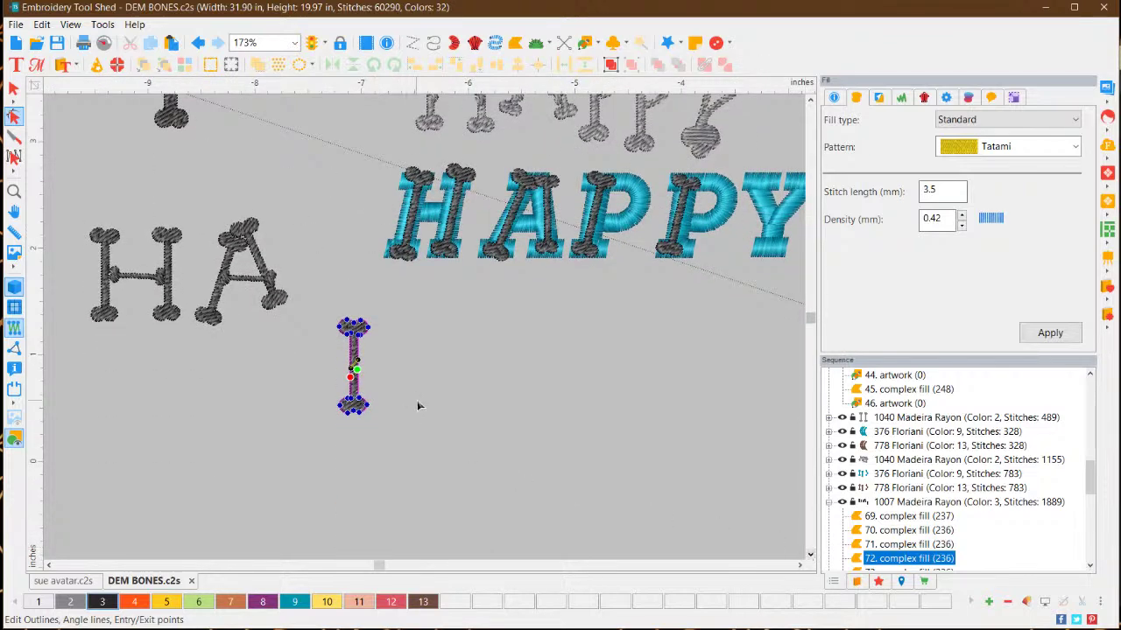
scroll(419, 405, up, 3)
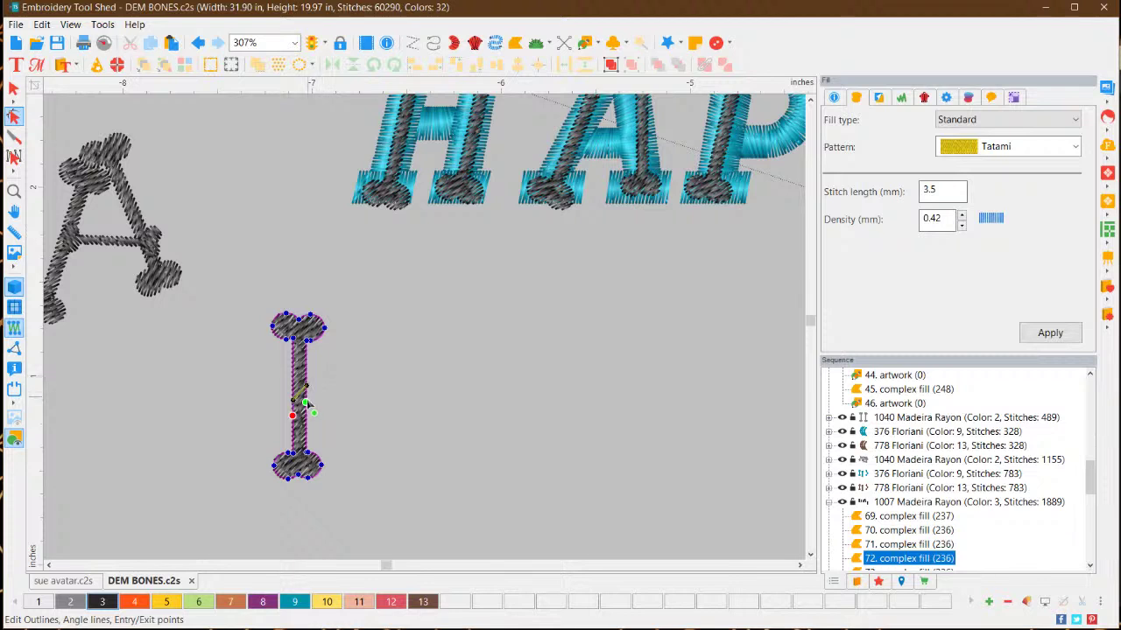
click(306, 402)
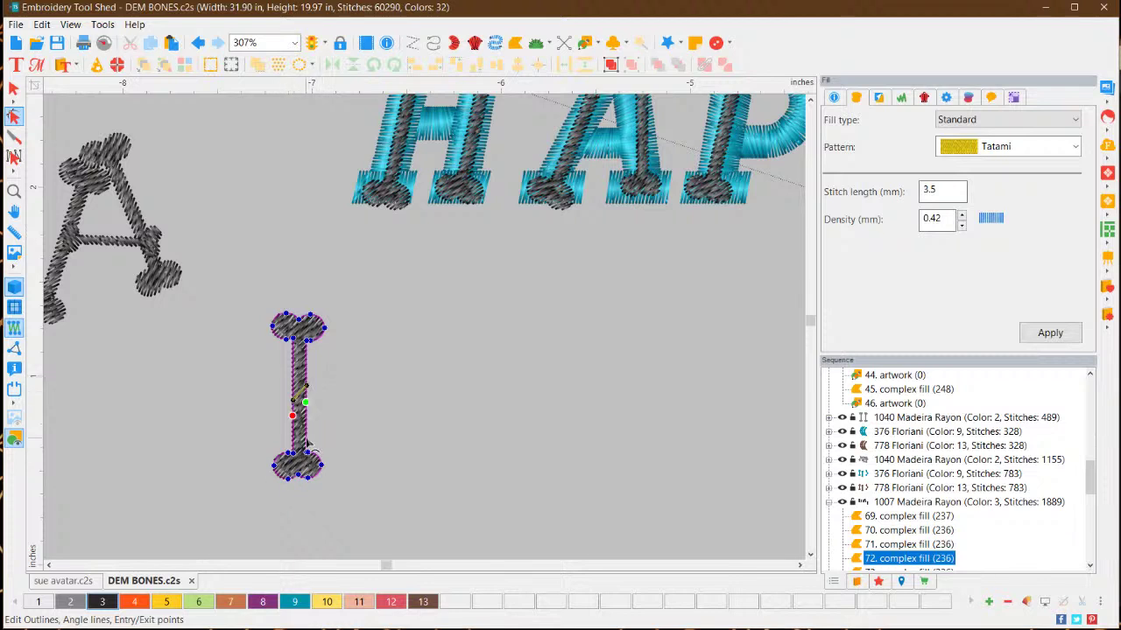
right_click(307, 382)
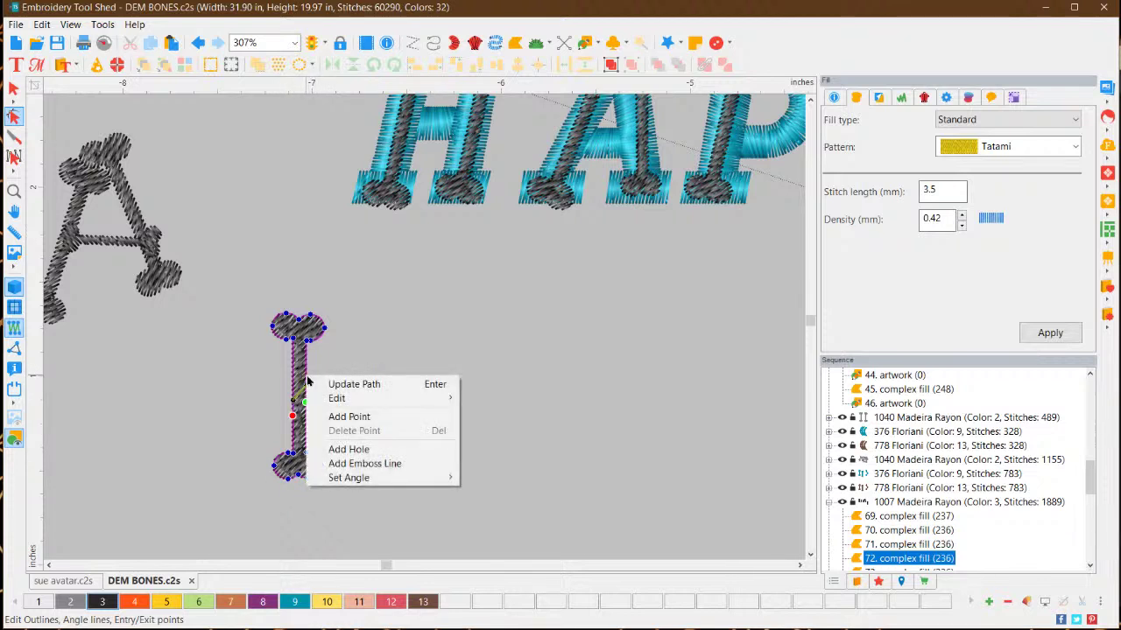
click(341, 419)
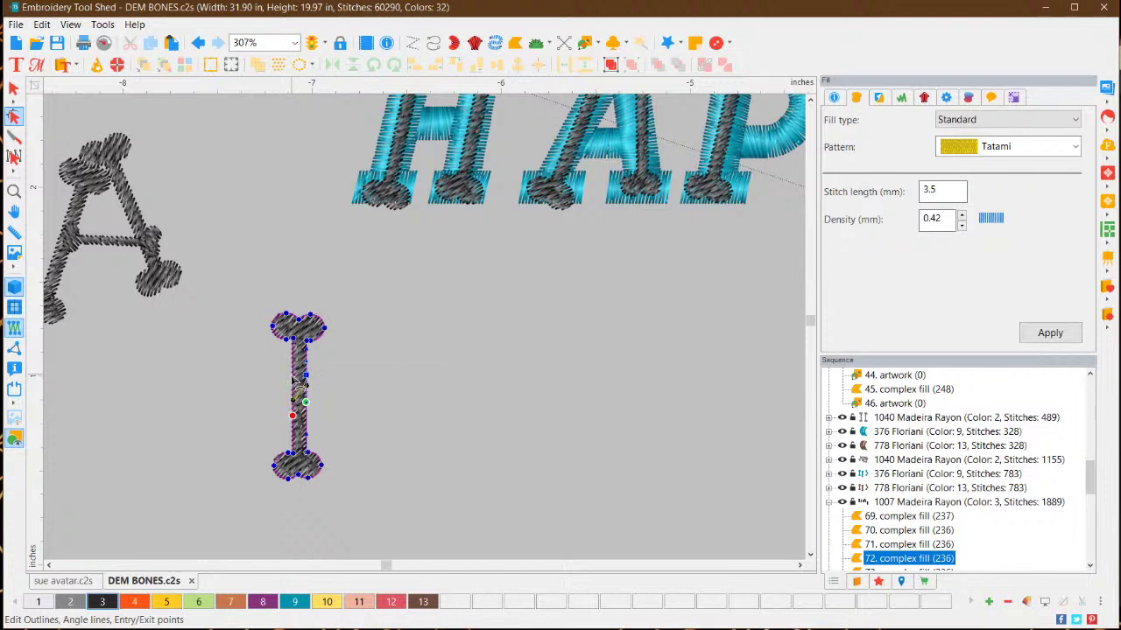
right_click(294, 379)
click(320, 416)
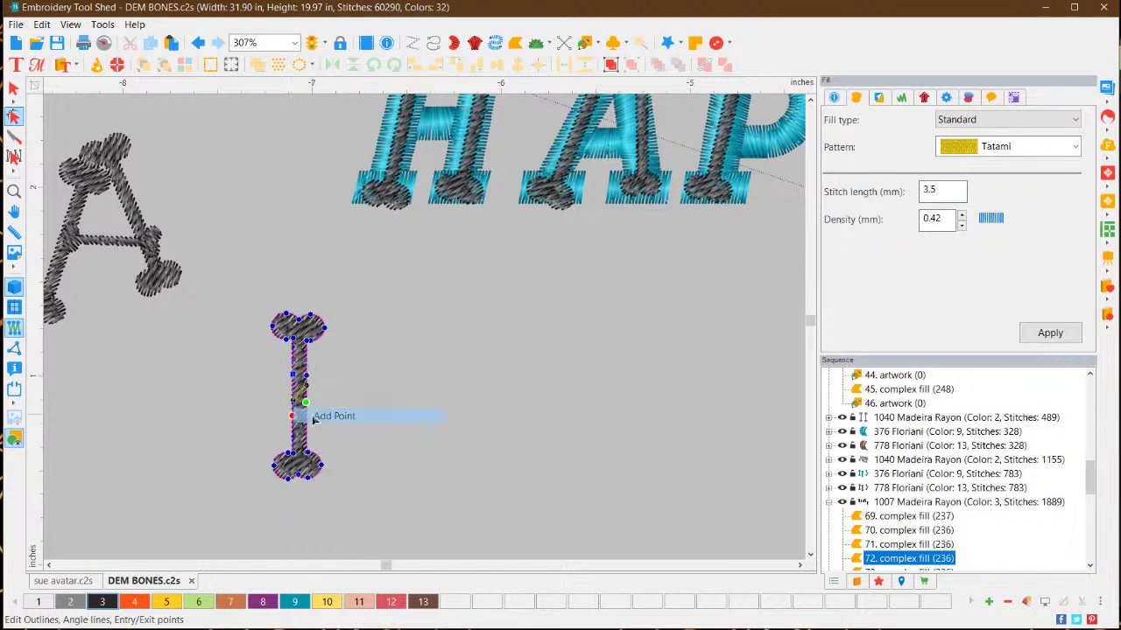
click(264, 378)
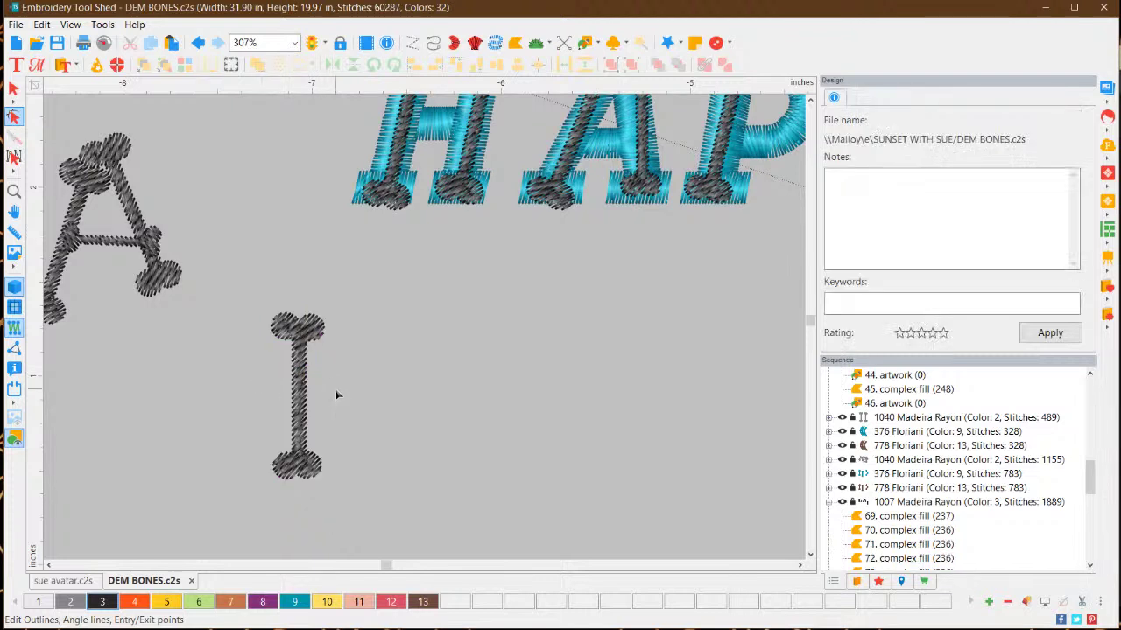
Select the two new shaft points of the bone together and pull them sideways so the shaft bows to the right
click(297, 351)
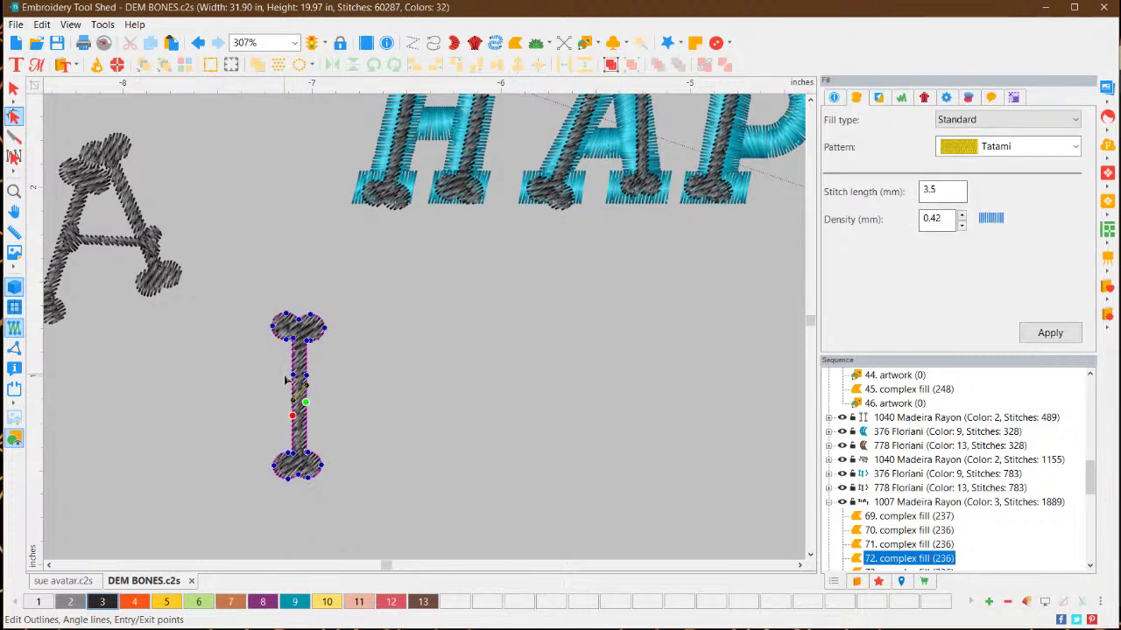
mouse_move(293, 378)
mouse_down()
mouse_move(313, 378)
mouse_move(276, 371)
mouse_up()
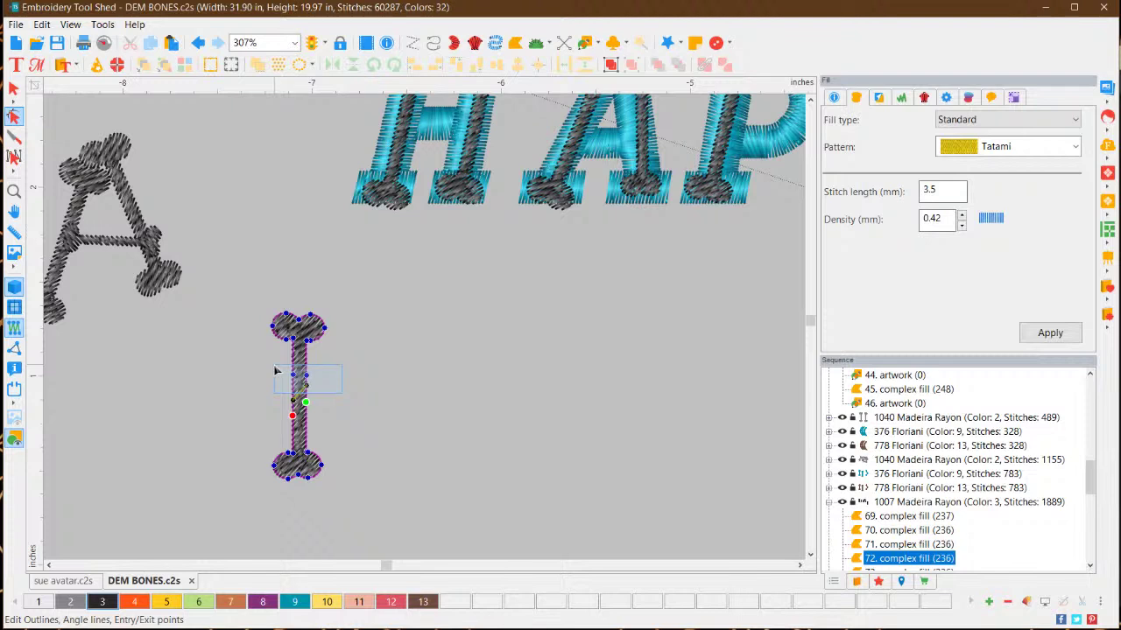
drag(276, 371, 329, 389)
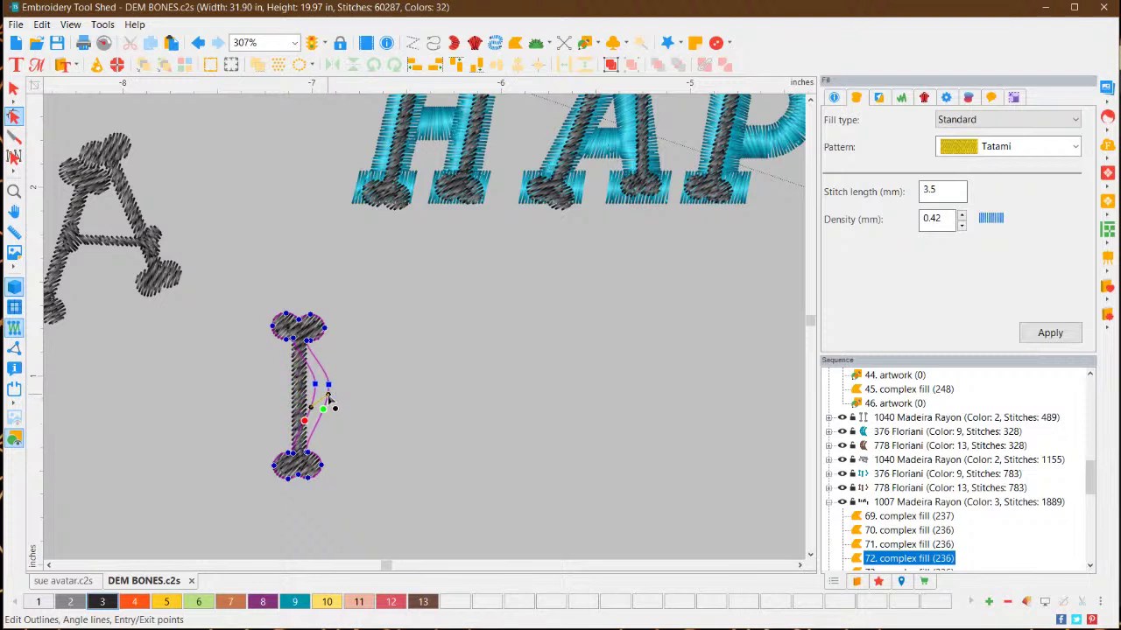
drag(330, 401, 331, 408)
drag(333, 418, 357, 418)
Convert the two bowed shaft points to Smooth, shift them slightly lower and apply the new curved outline
right_click(328, 385)
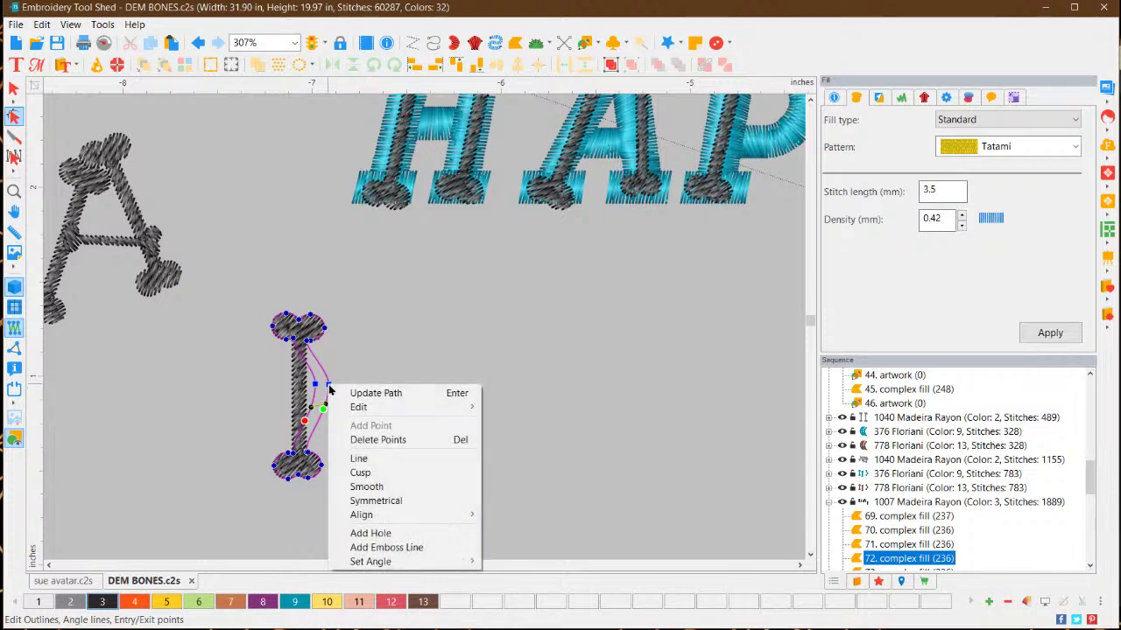
click(366, 486)
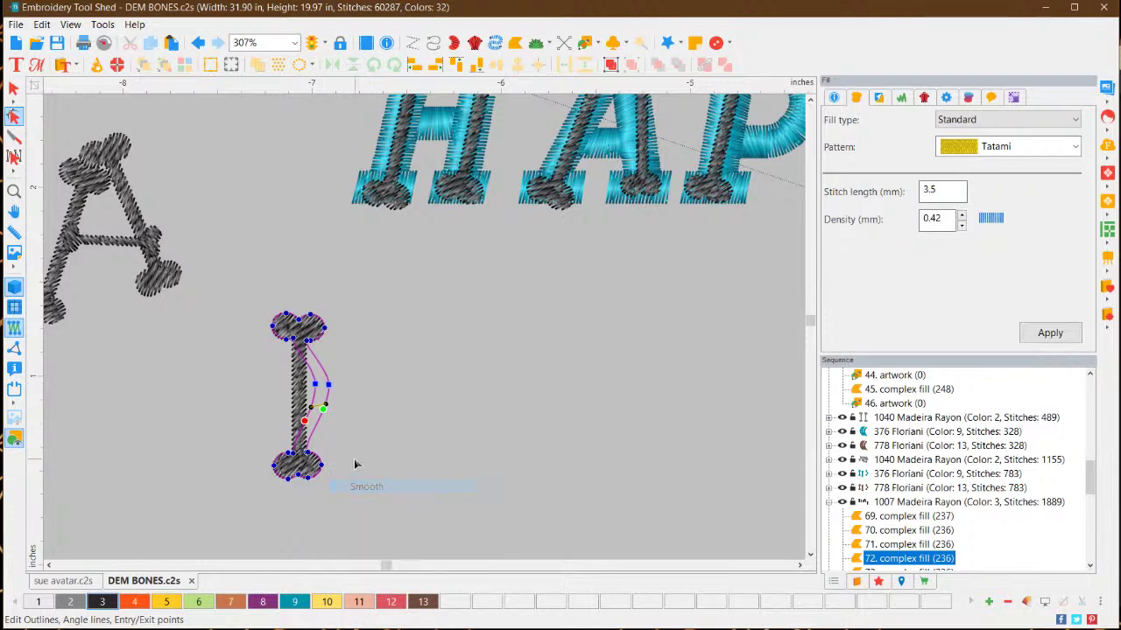
right_click(315, 384)
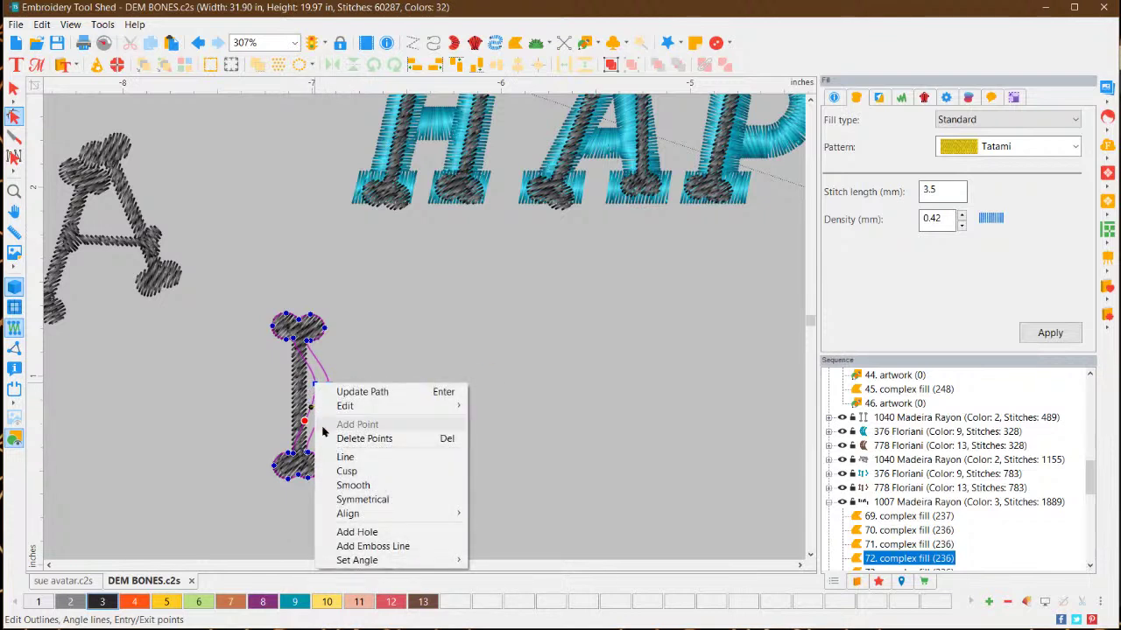
click(360, 484)
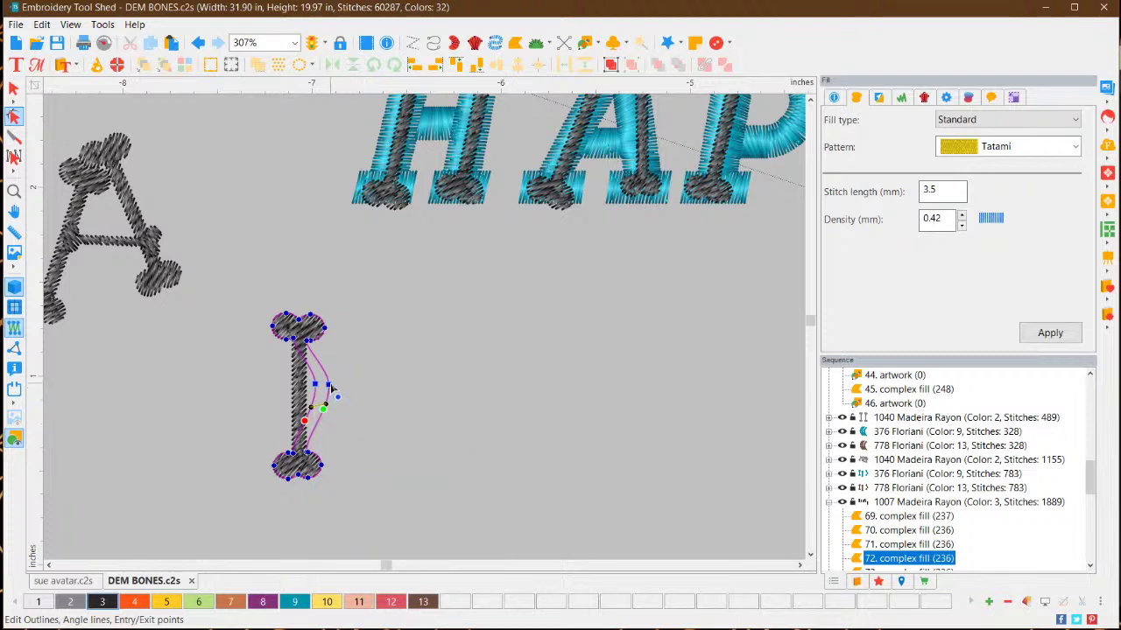
mouse_move(332, 393)
mouse_down()
mouse_move(370, 383)
mouse_move(341, 401)
mouse_move(339, 367)
mouse_move(342, 408)
mouse_move(344, 394)
mouse_move(329, 400)
mouse_up()
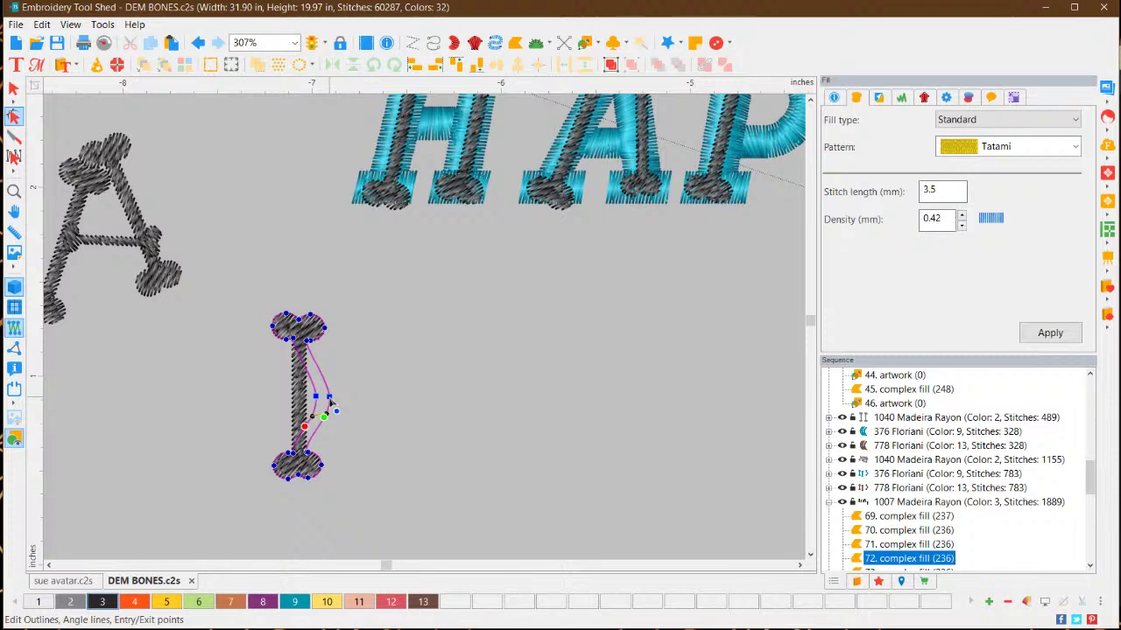
click(1038, 331)
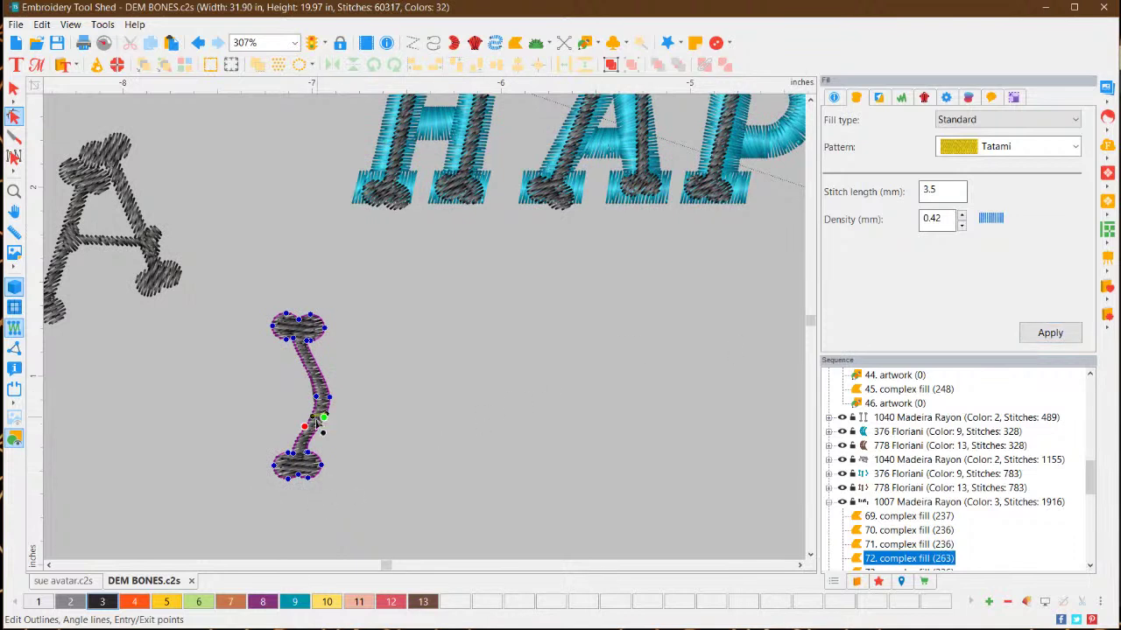
Select the curved bone as a whole object and shorten it slightly from its upper end
click(13, 88)
click(399, 338)
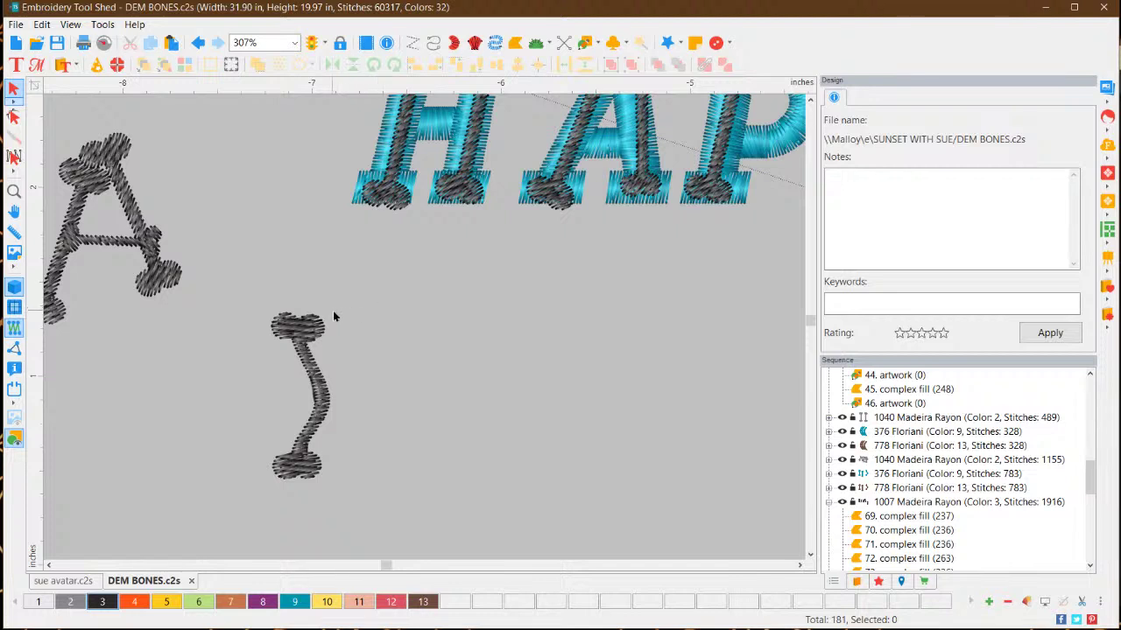
click(320, 335)
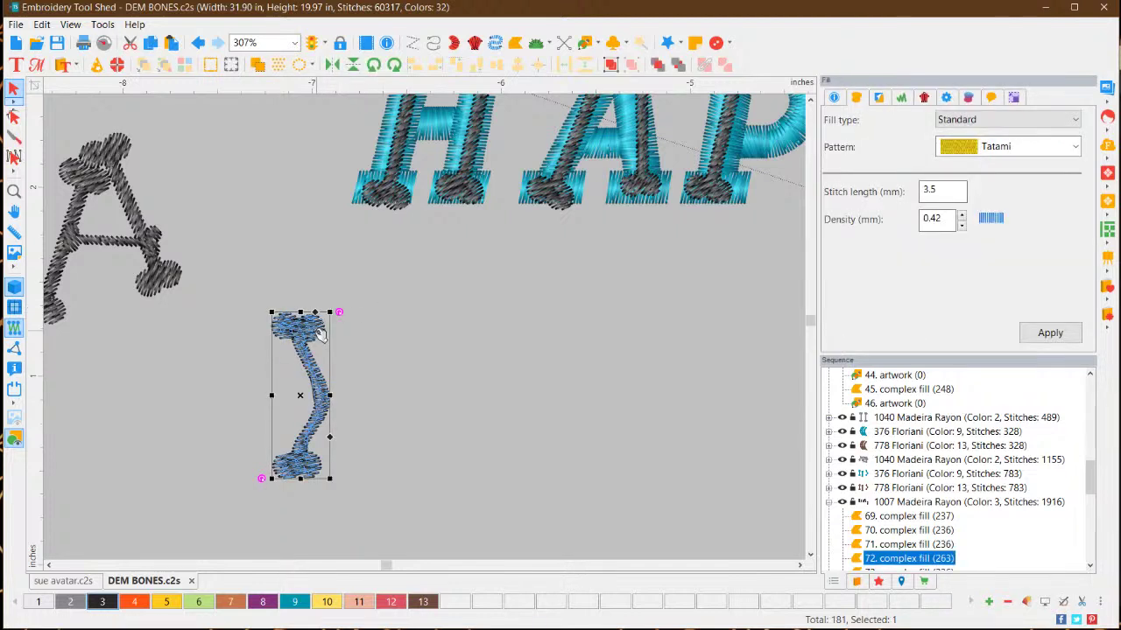
click(430, 353)
click(297, 327)
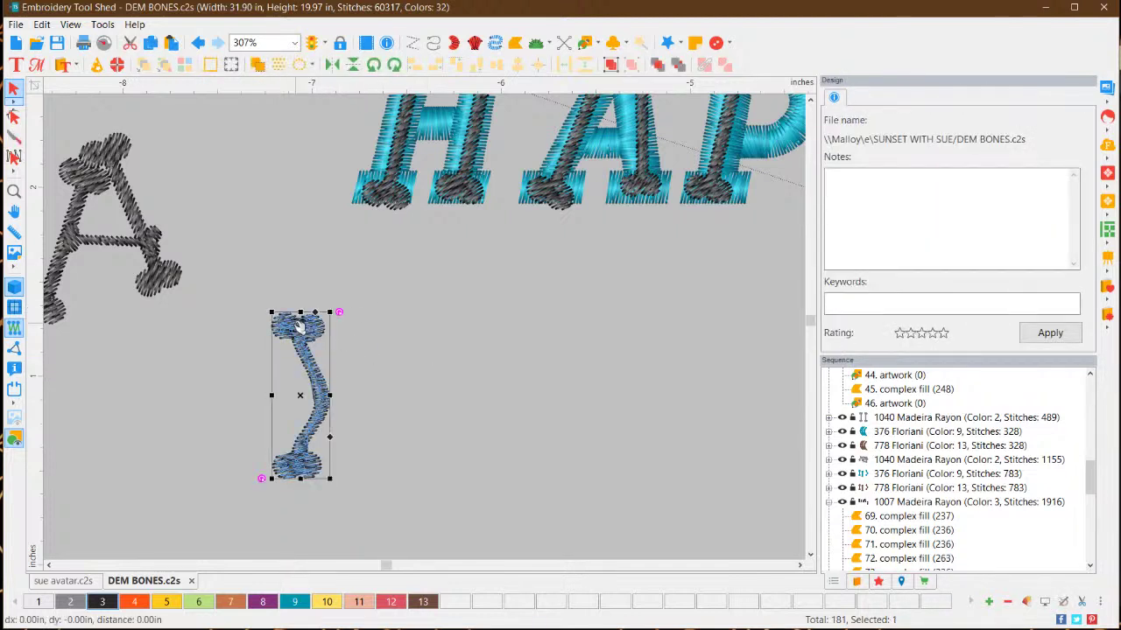
drag(298, 327, 298, 337)
click(395, 390)
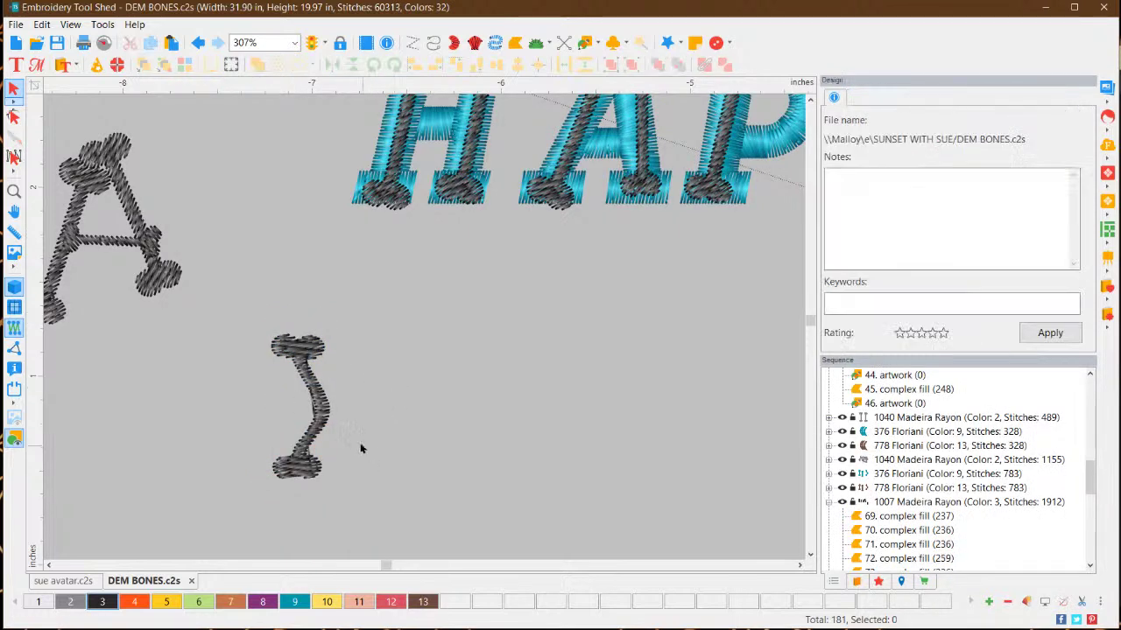
Copy the curved bone, mirror the duplicate horizontally and fit it against the original so the pair forms an O
click(312, 392)
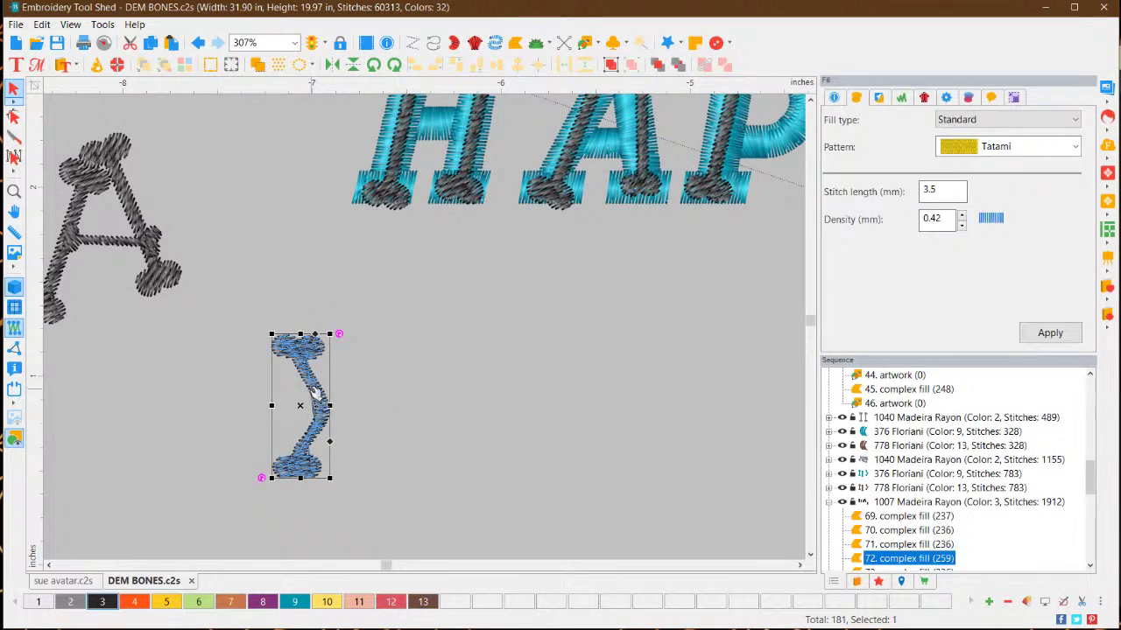
right_click(314, 391)
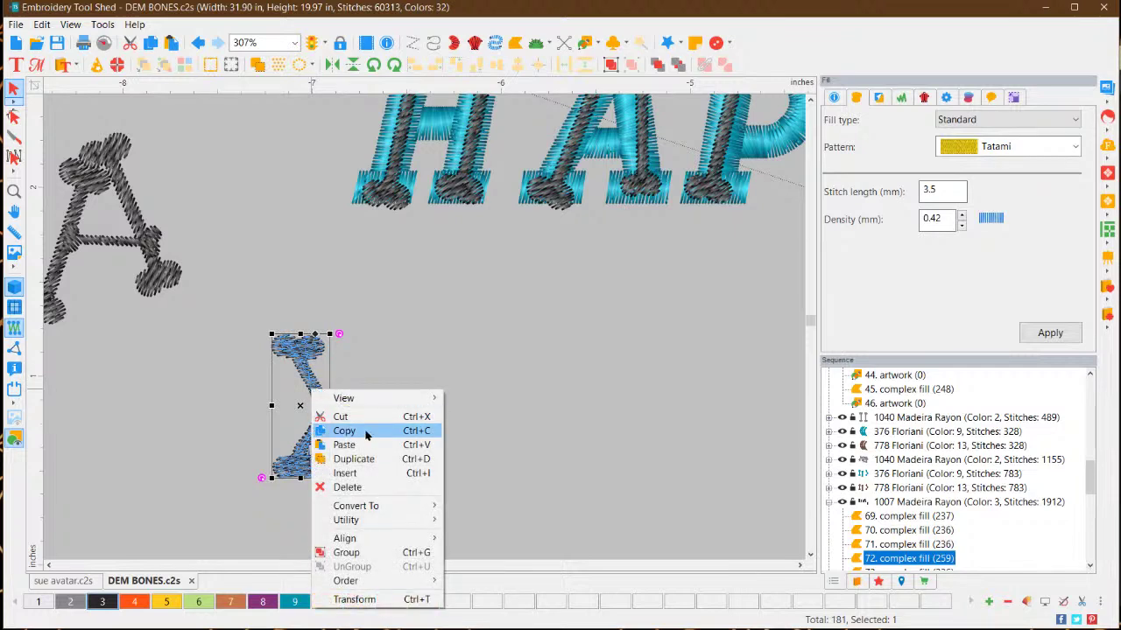
click(366, 430)
right_click(315, 400)
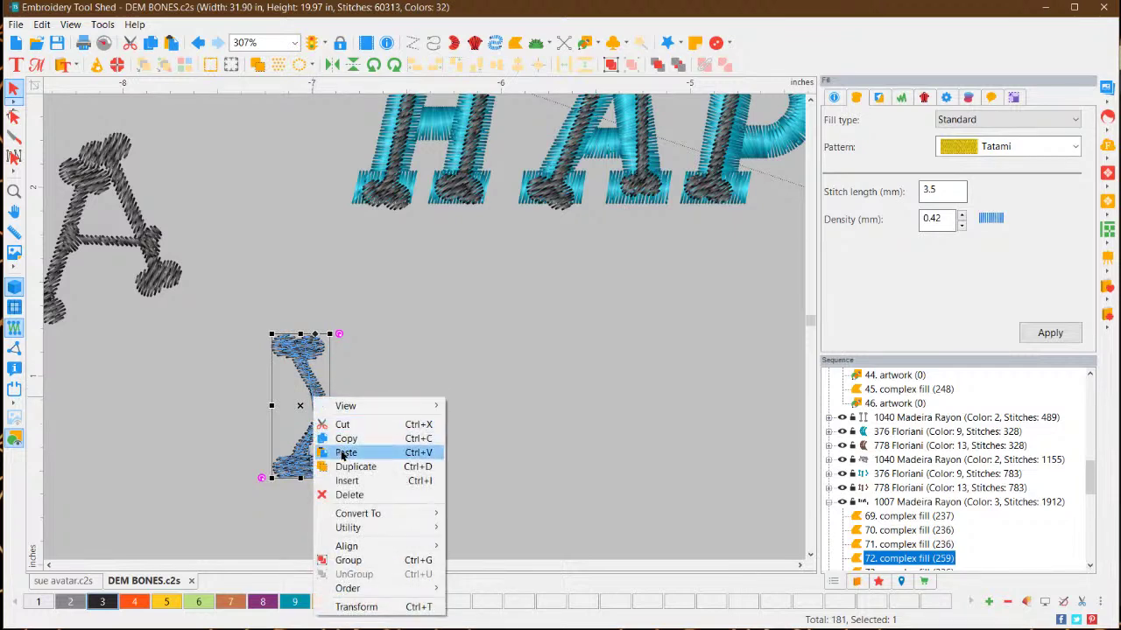
click(342, 453)
drag(323, 400, 250, 405)
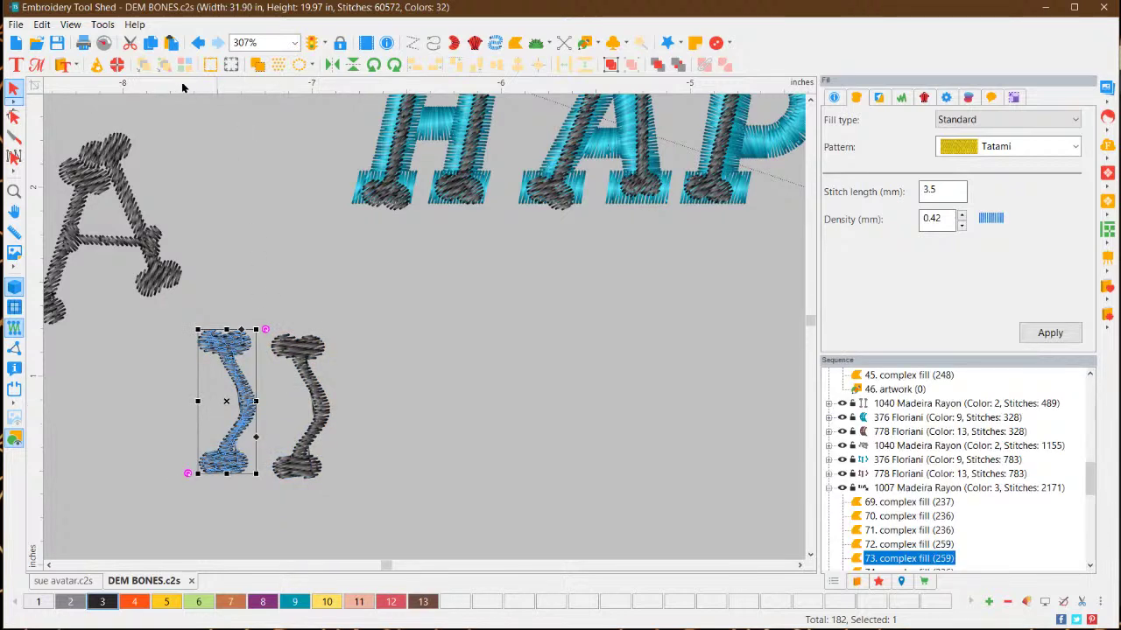
click(333, 63)
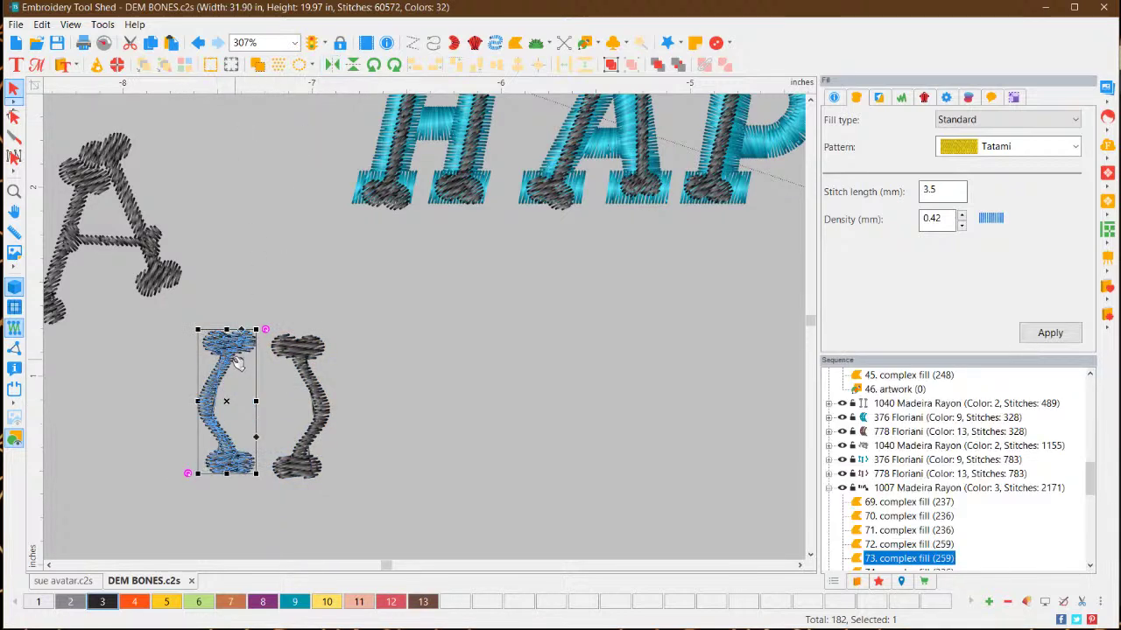
drag(225, 370, 253, 377)
click(455, 388)
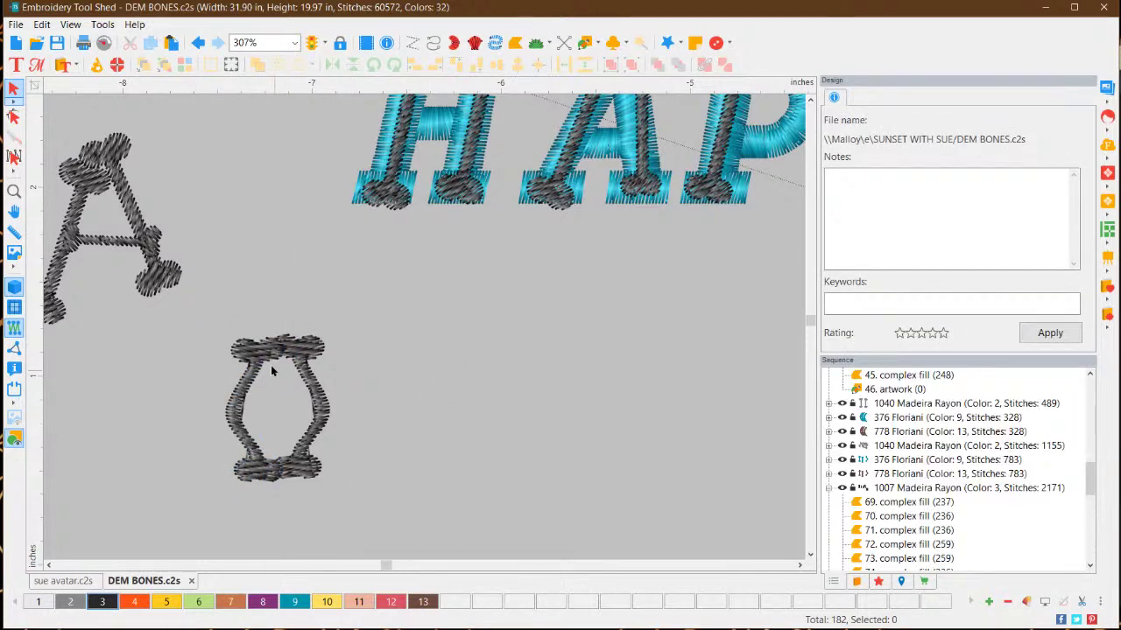
Recolor the right half of the bone-style O with thread color 12
click(312, 394)
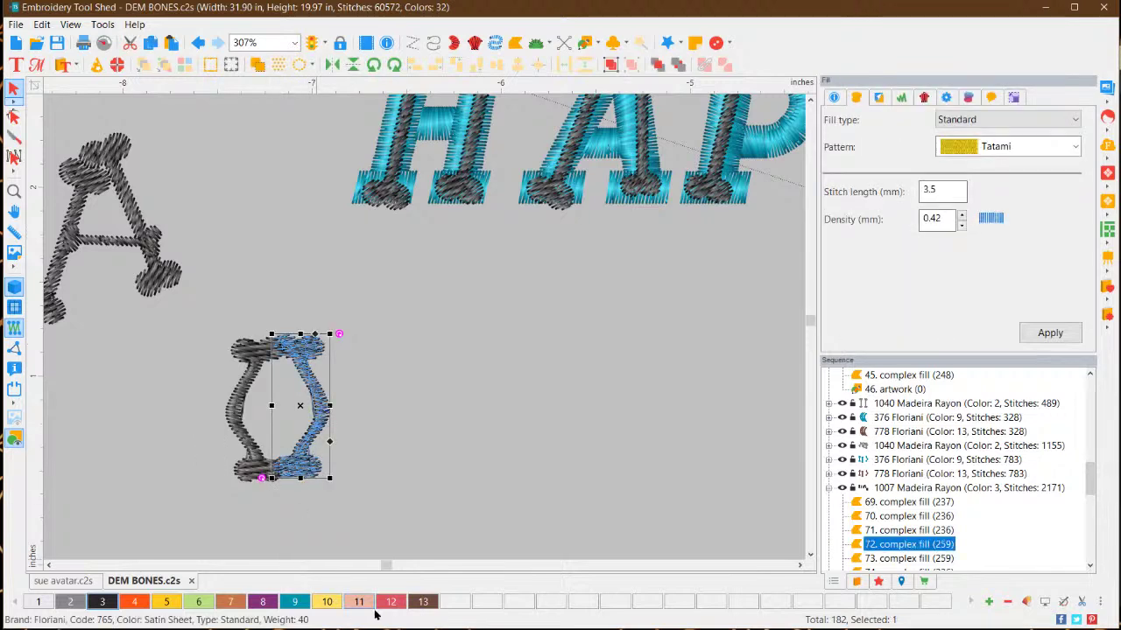
click(379, 483)
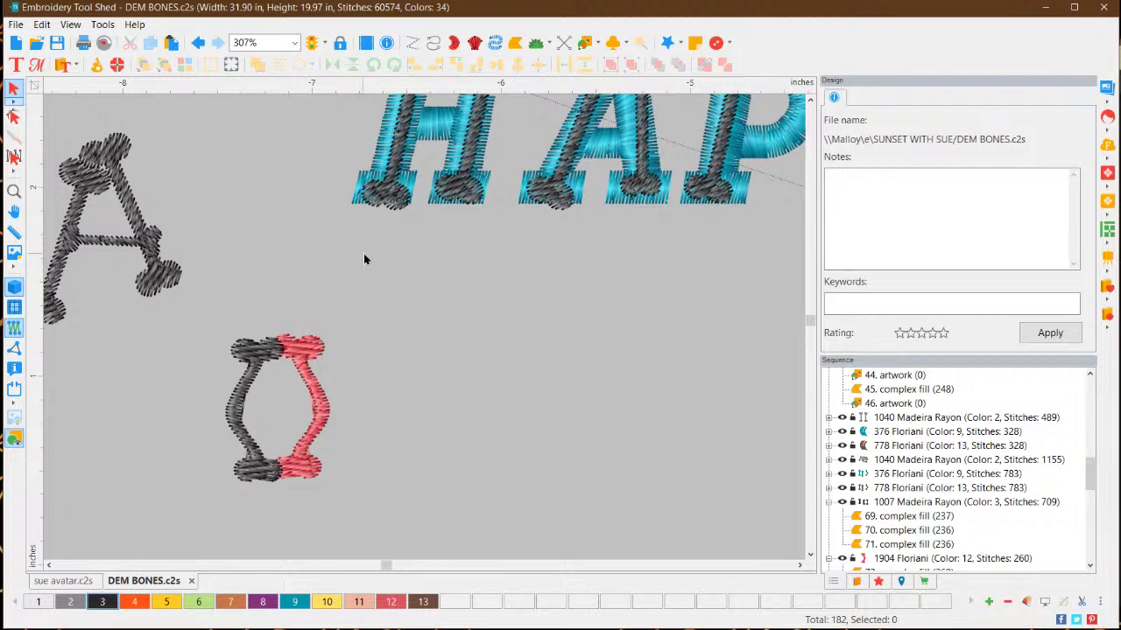
Examine the teal HAPPY text and how the bones are laid over its letter strokes, from the H to the Y
scroll(364, 259, down, 3)
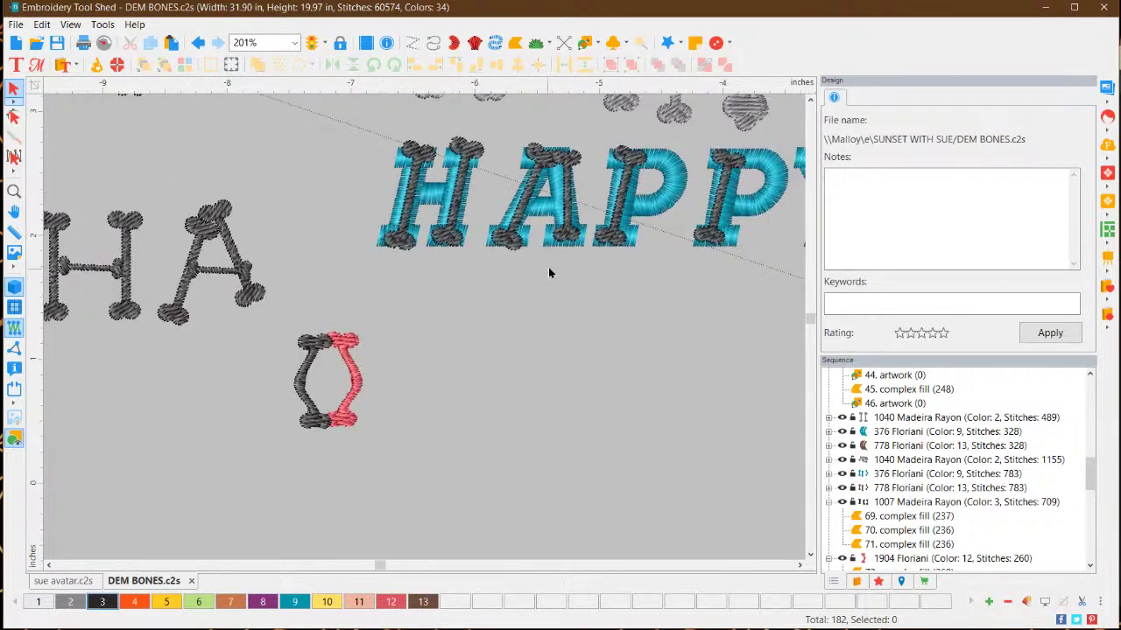
scroll(549, 273, down, 2)
scroll(616, 219, up, 1)
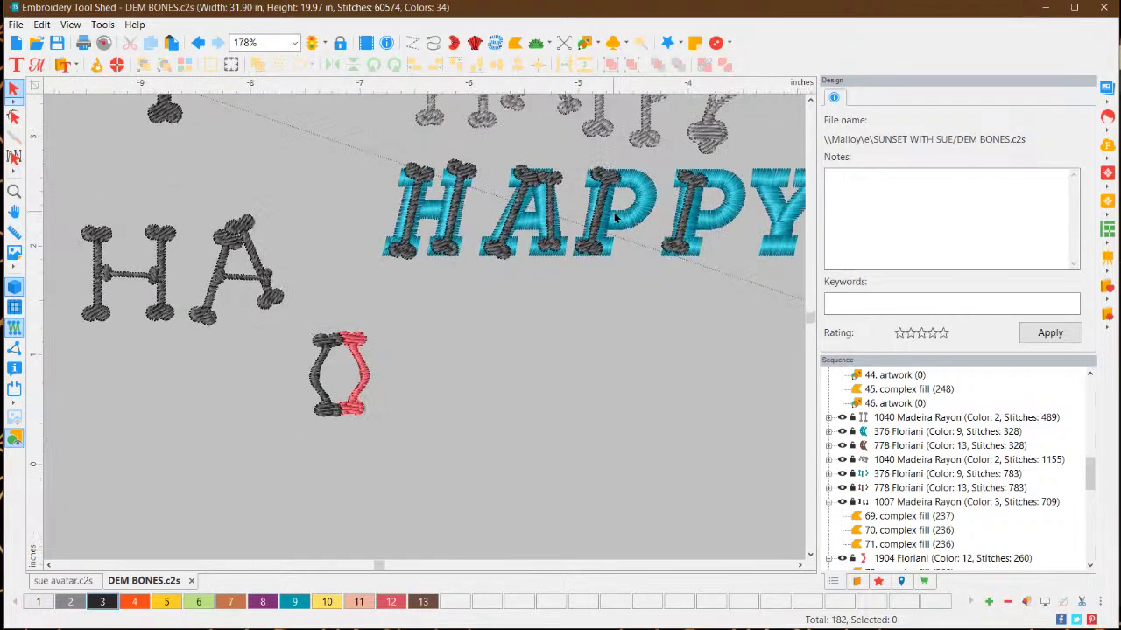
scroll(543, 226, up, 2)
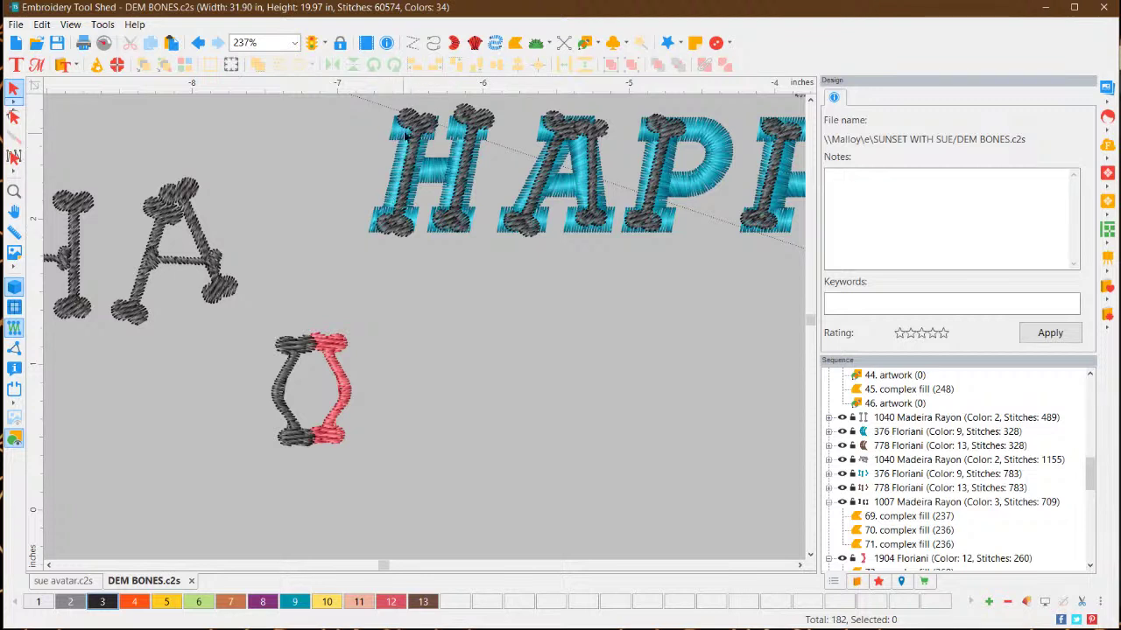
click(404, 136)
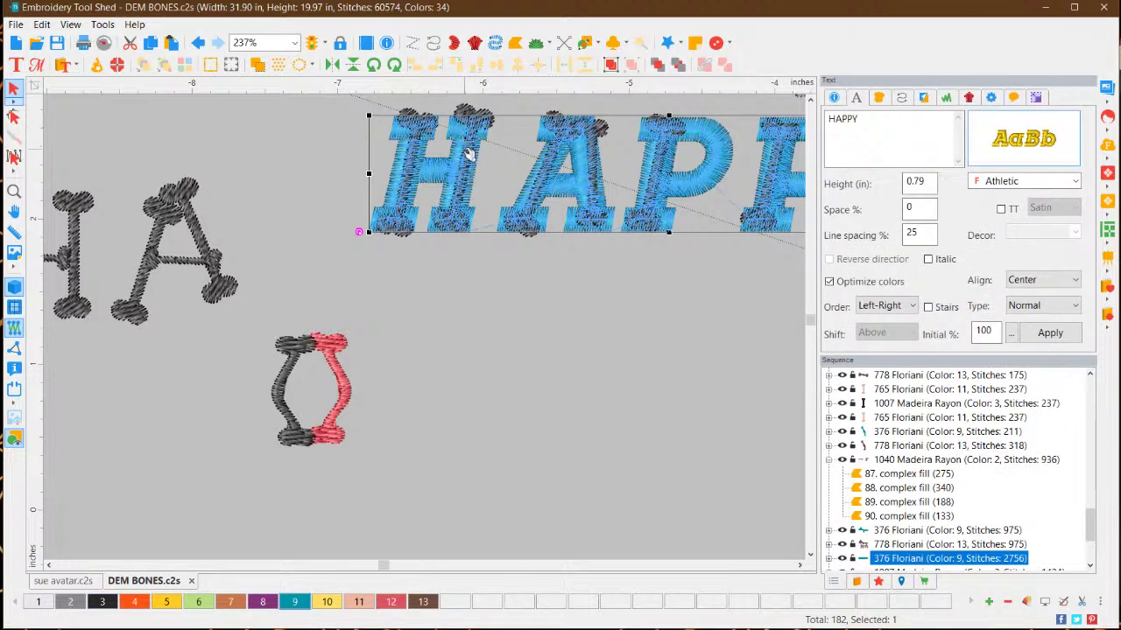
click(463, 323)
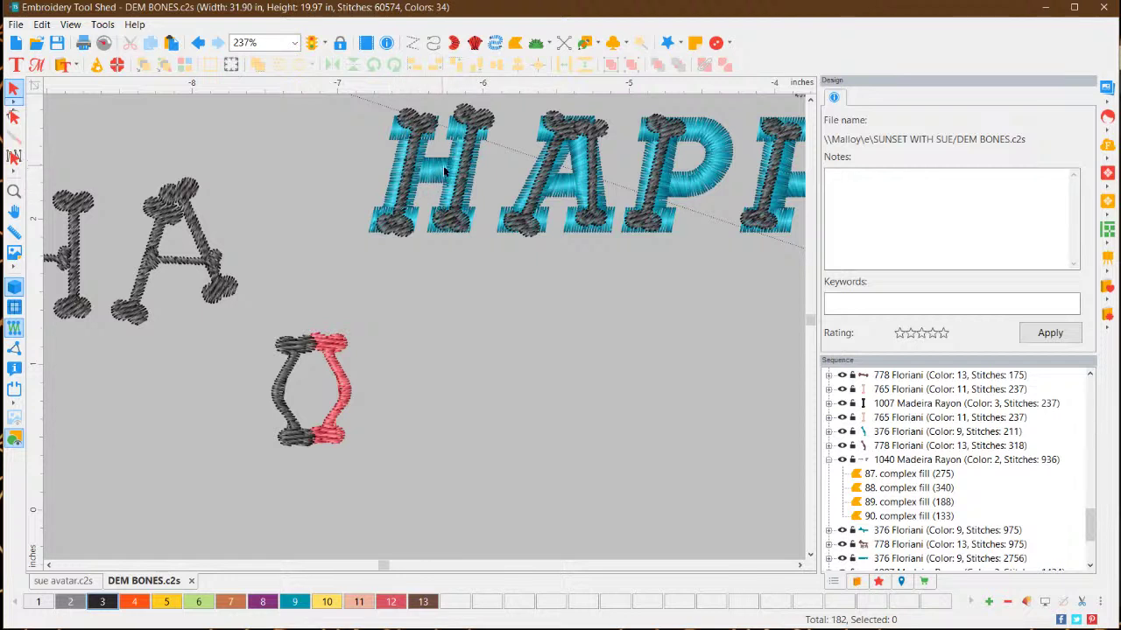
click(796, 569)
click(796, 569)
click(796, 569)
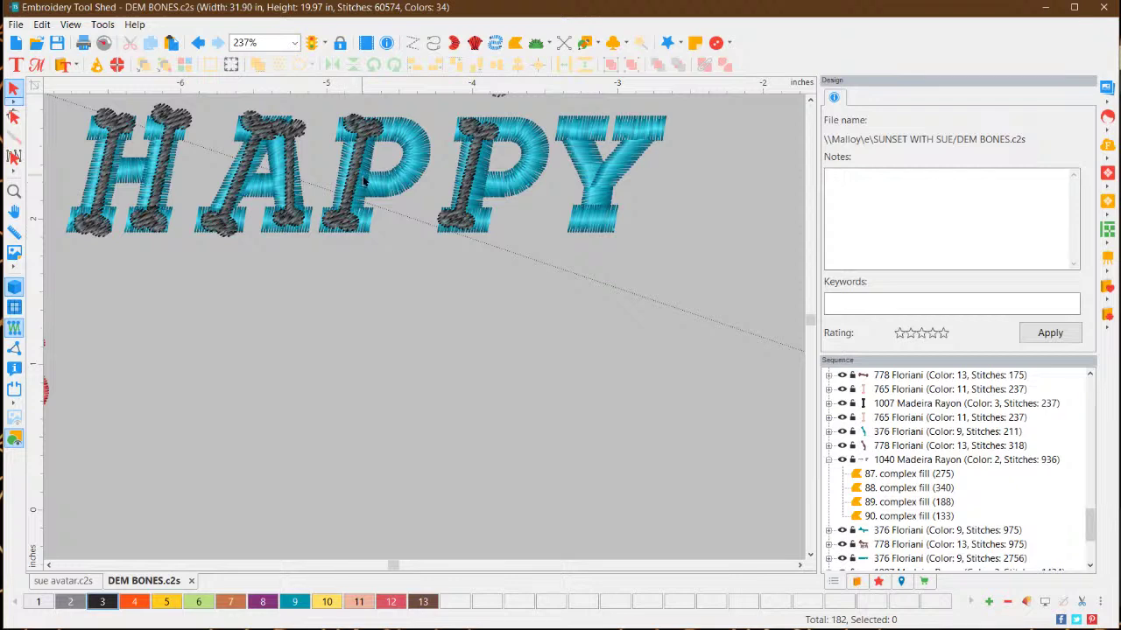
Move the teal HAPPY text down off the dark bones and return it to its place behind them
click(49, 564)
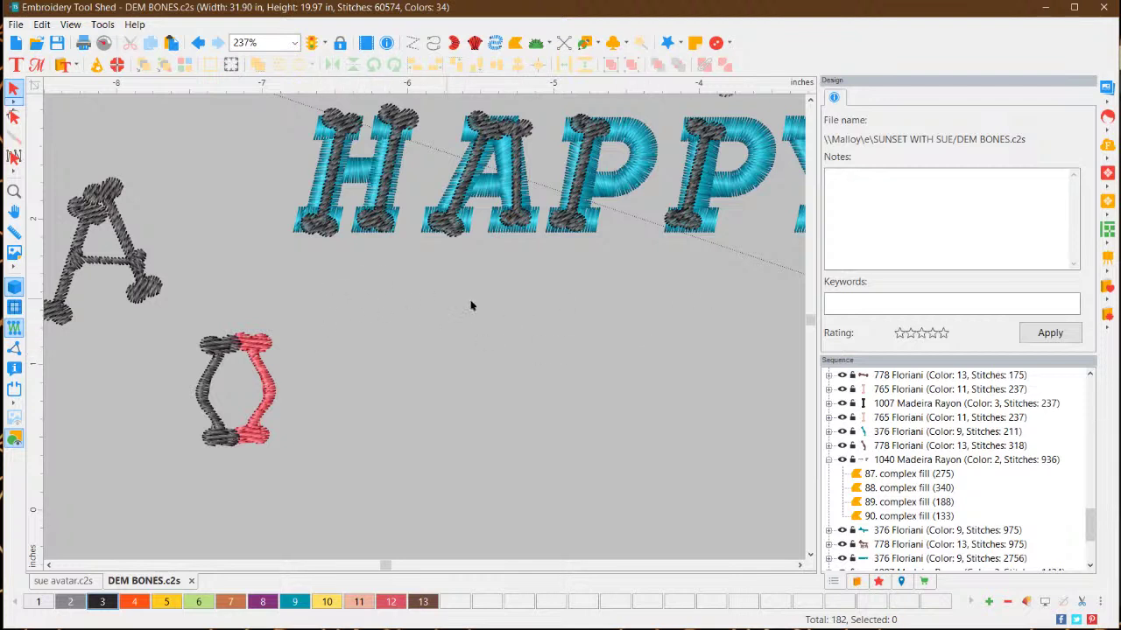
click(799, 566)
click(798, 565)
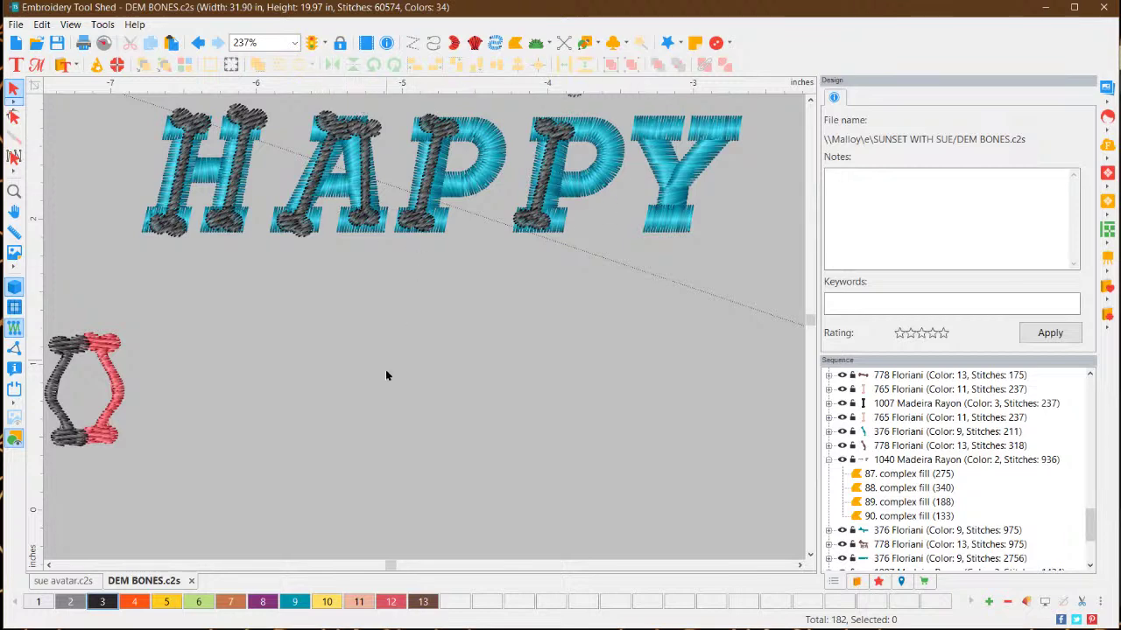
click(476, 183)
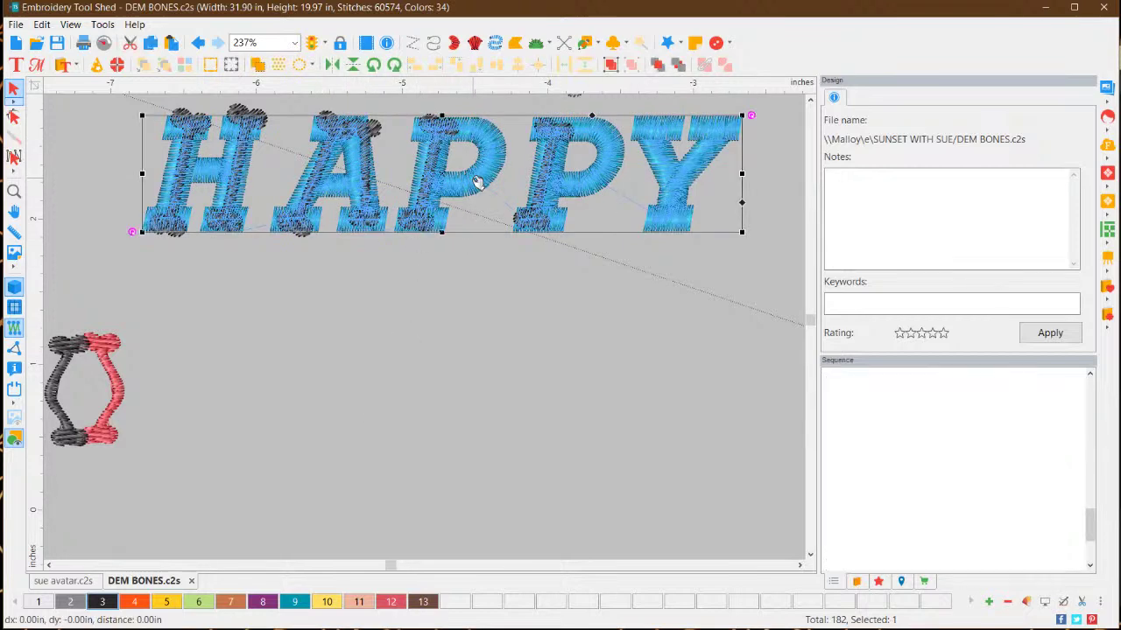
drag(476, 183, 476, 302)
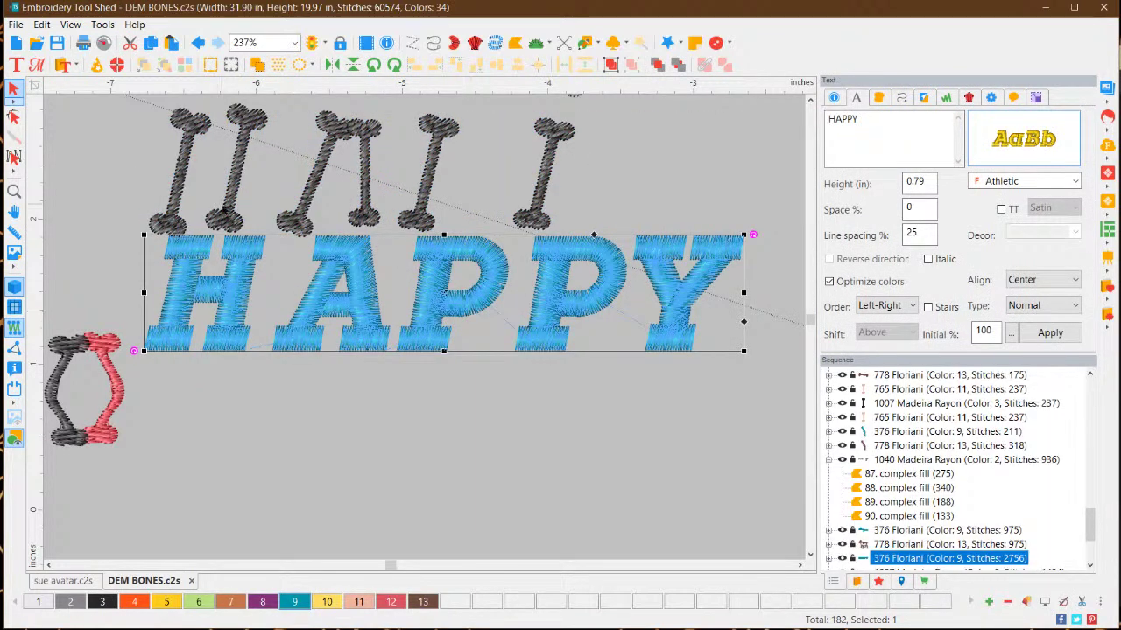
drag(542, 297, 539, 189)
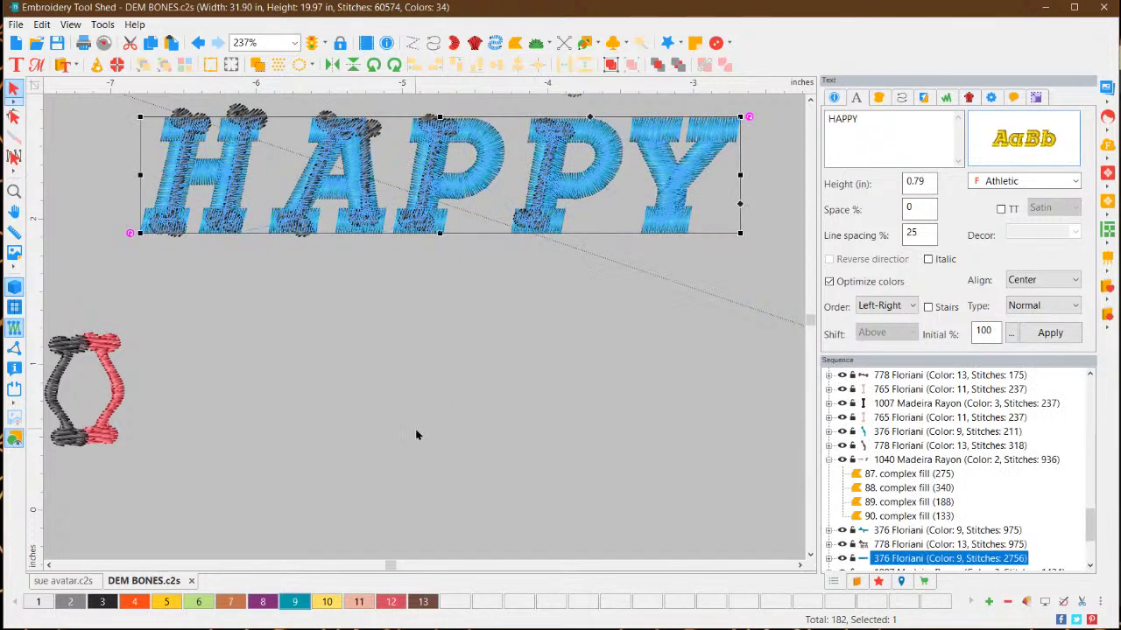
click(328, 345)
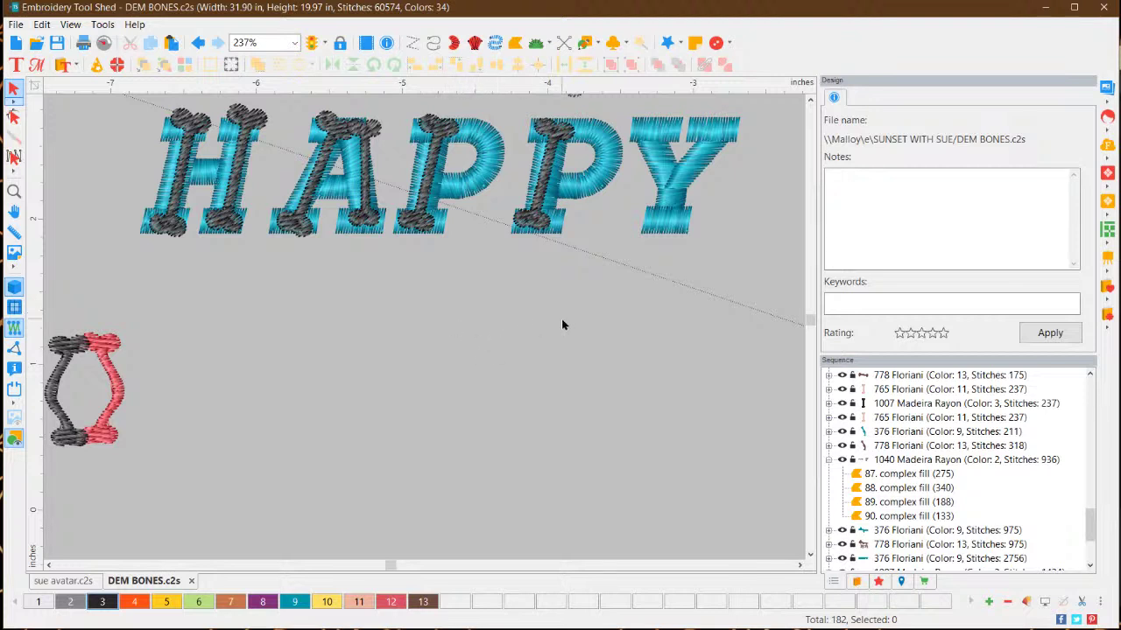
Examine the bone lettering alongside the brown outlined dog skeleton and the stitched dog with teal bones
scroll(562, 324, down, 4)
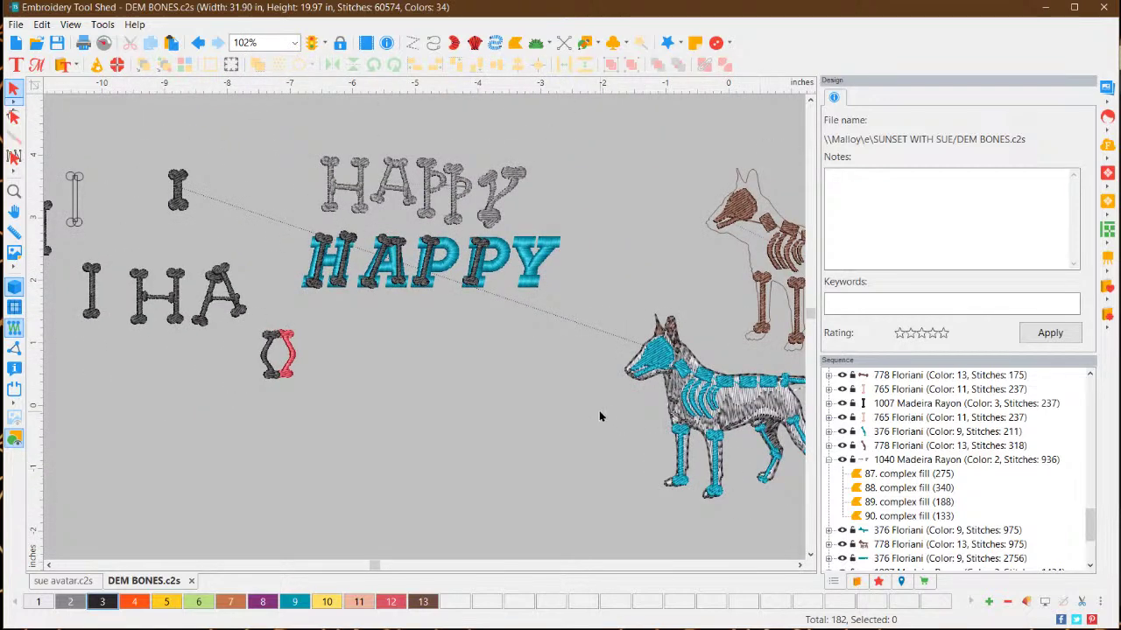
scroll(552, 357, up, 1)
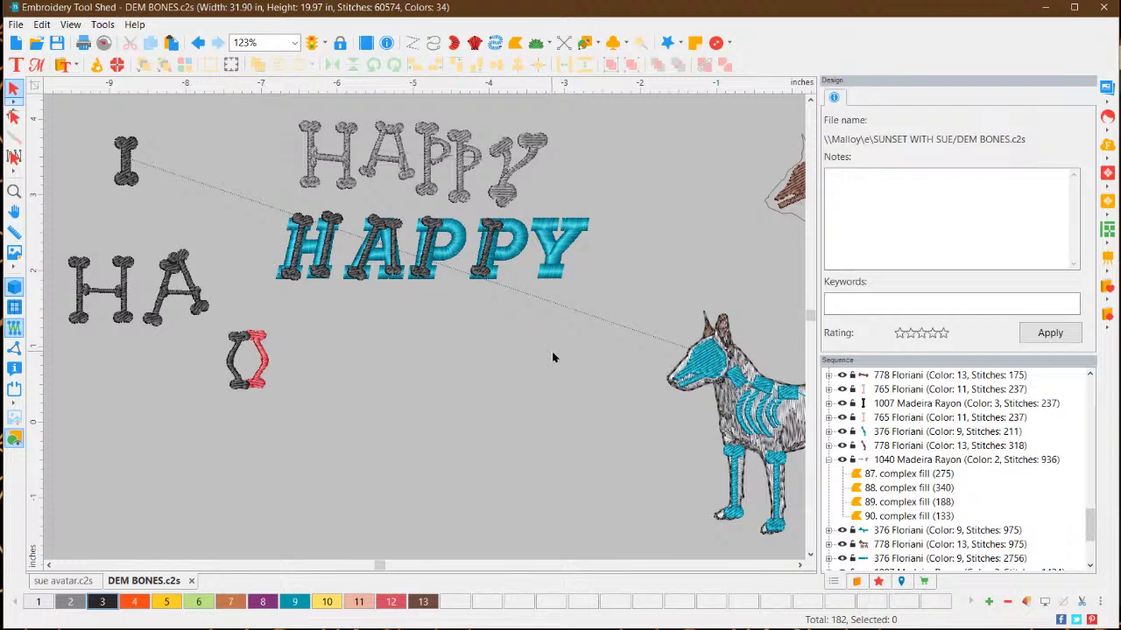
scroll(552, 357, down, 2)
scroll(721, 463, down, 1)
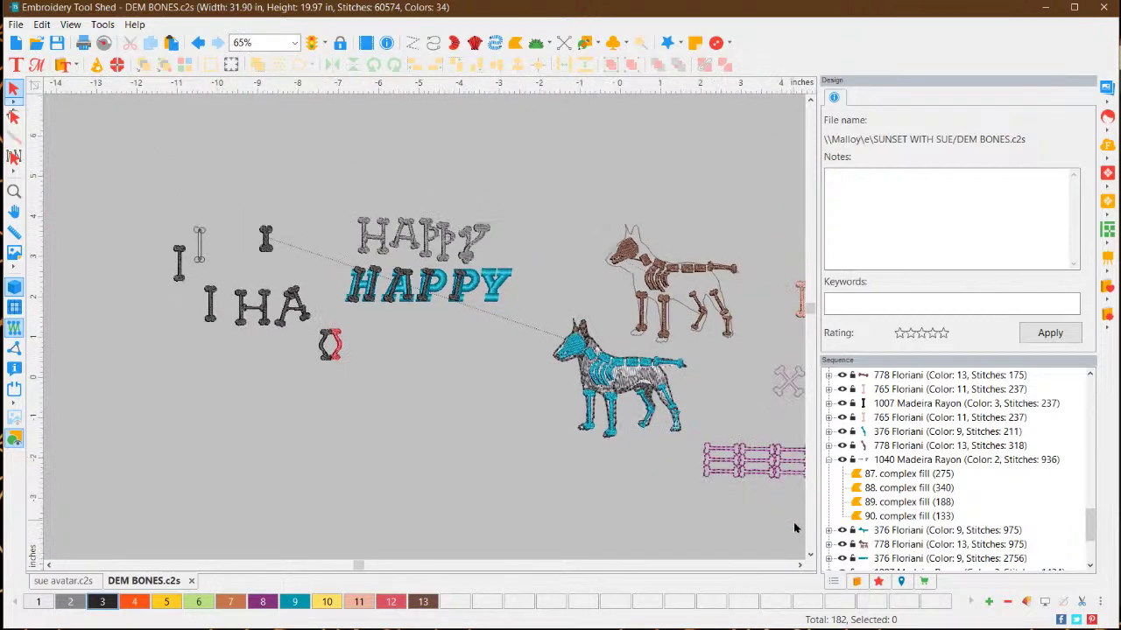
click(799, 565)
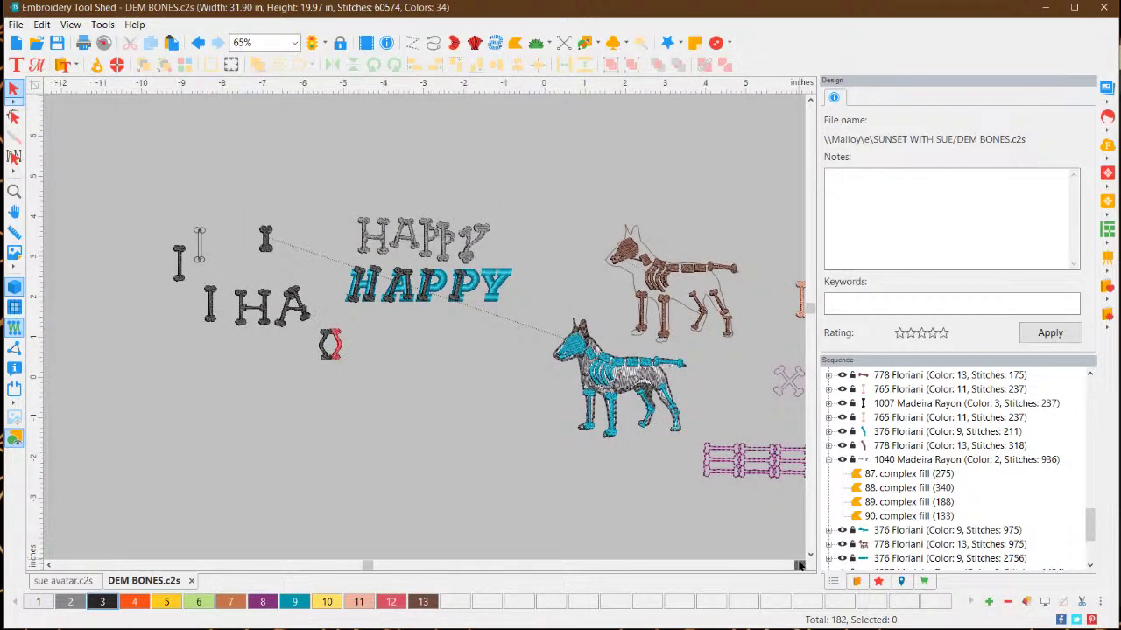
scroll(435, 371, up, 4)
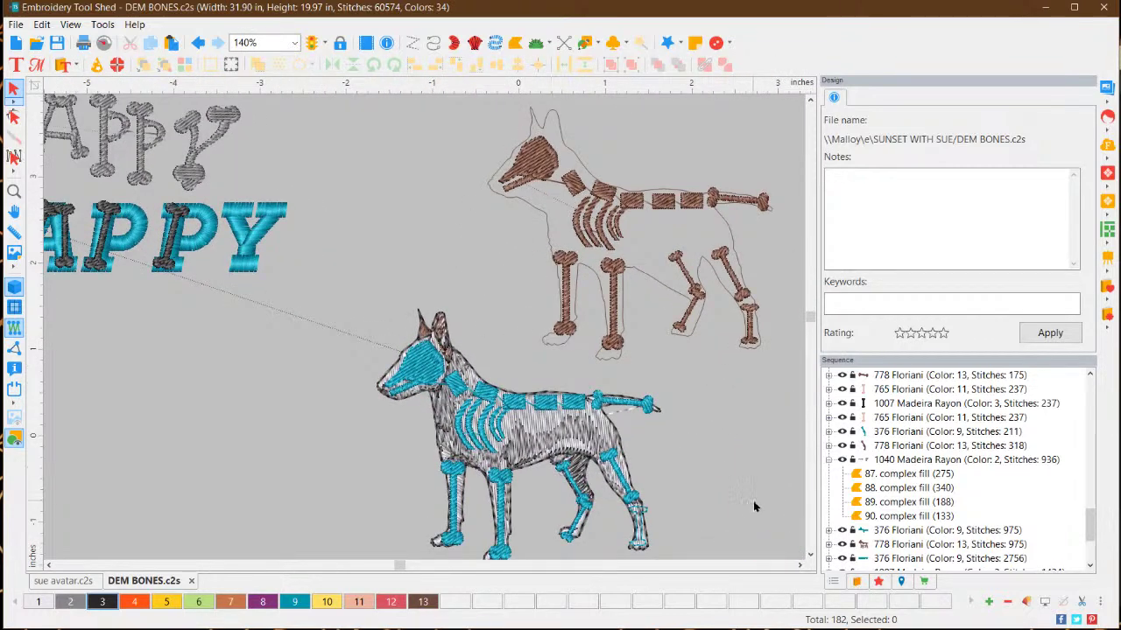
click(810, 549)
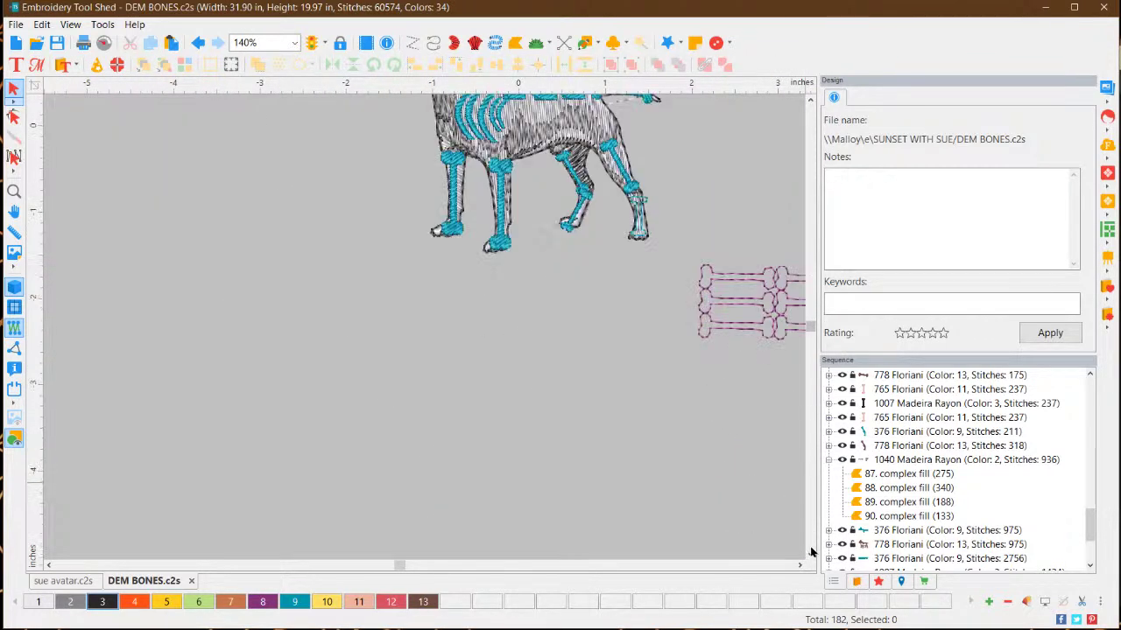
click(809, 100)
click(809, 99)
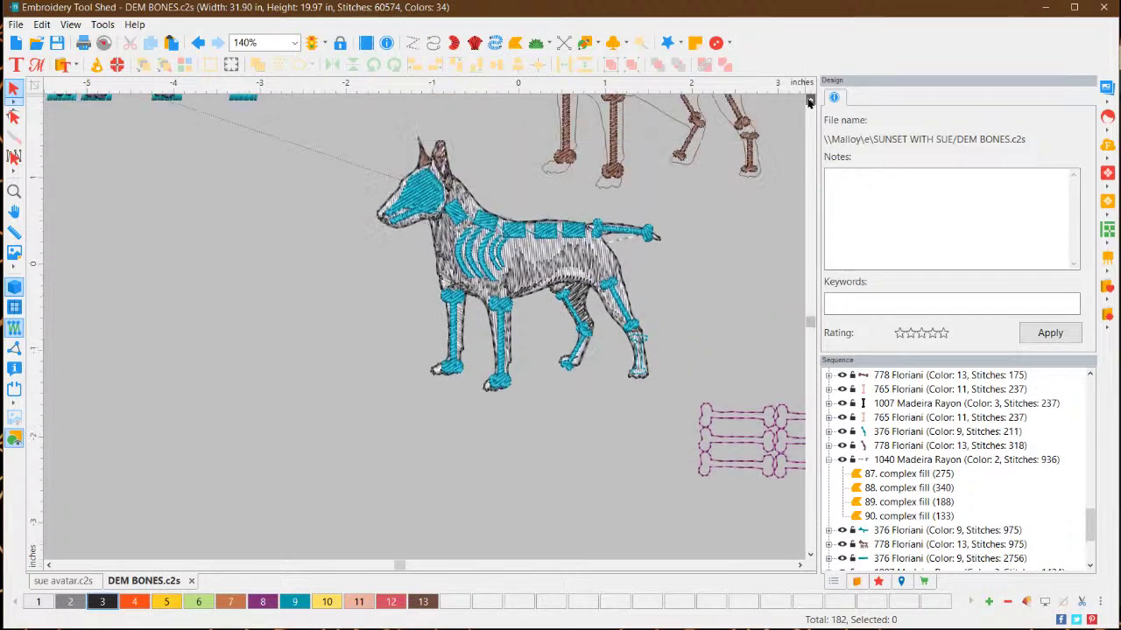
click(810, 100)
click(810, 100)
click(810, 100)
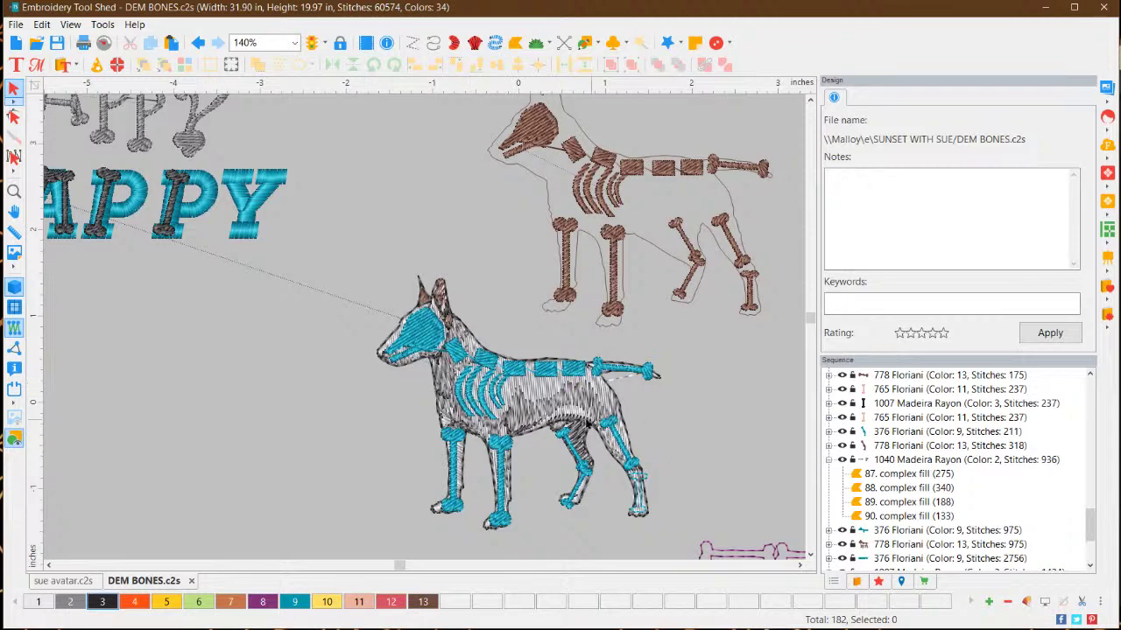
Examine the stitched dog's body fill and the teal skull, spine and rib pieces laid over it
click(542, 414)
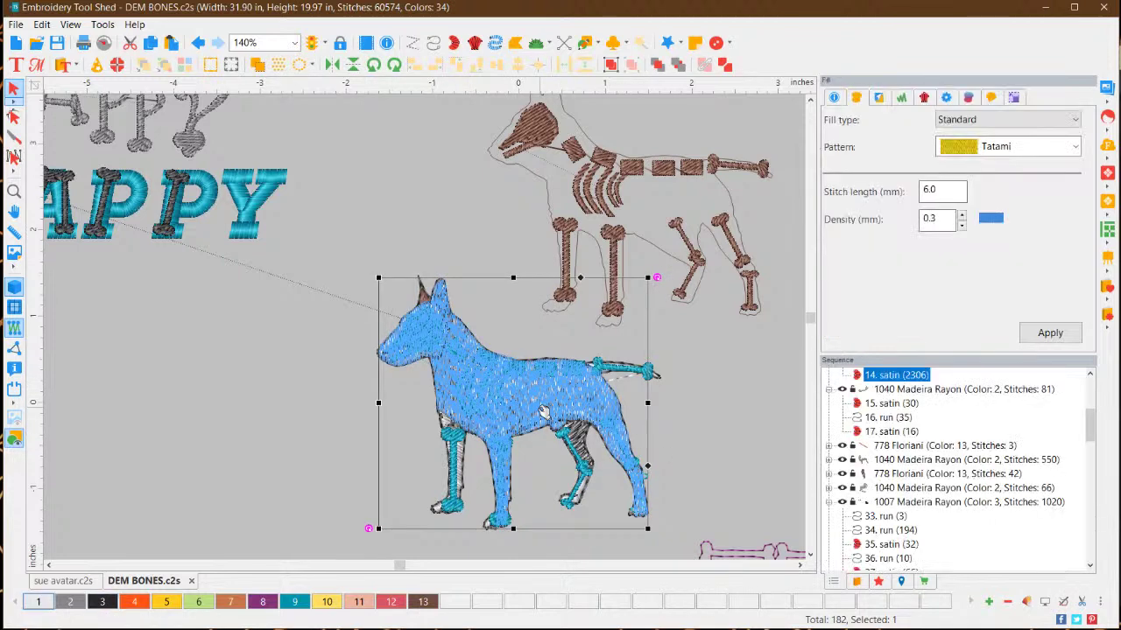
click(699, 436)
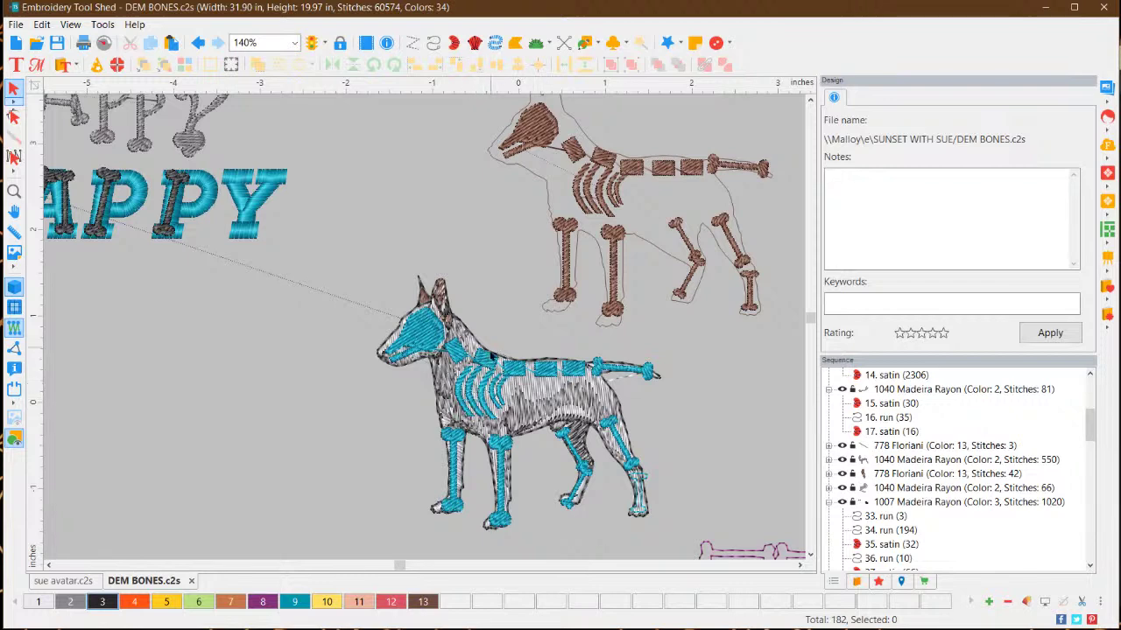
scroll(480, 376, up, 2)
scroll(429, 343, up, 1)
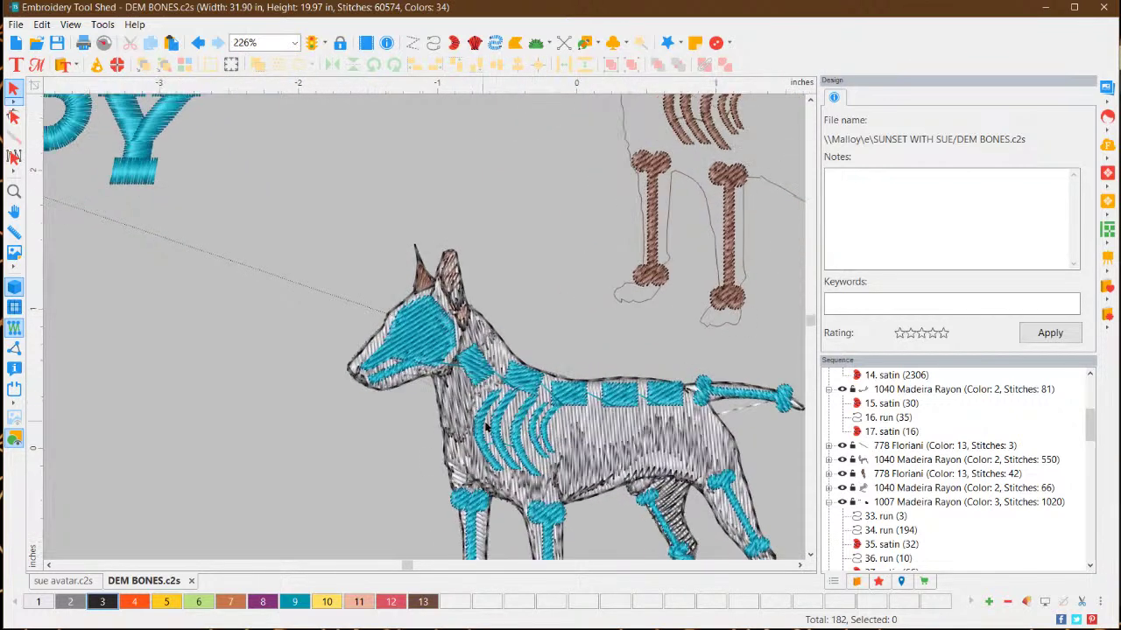
click(483, 430)
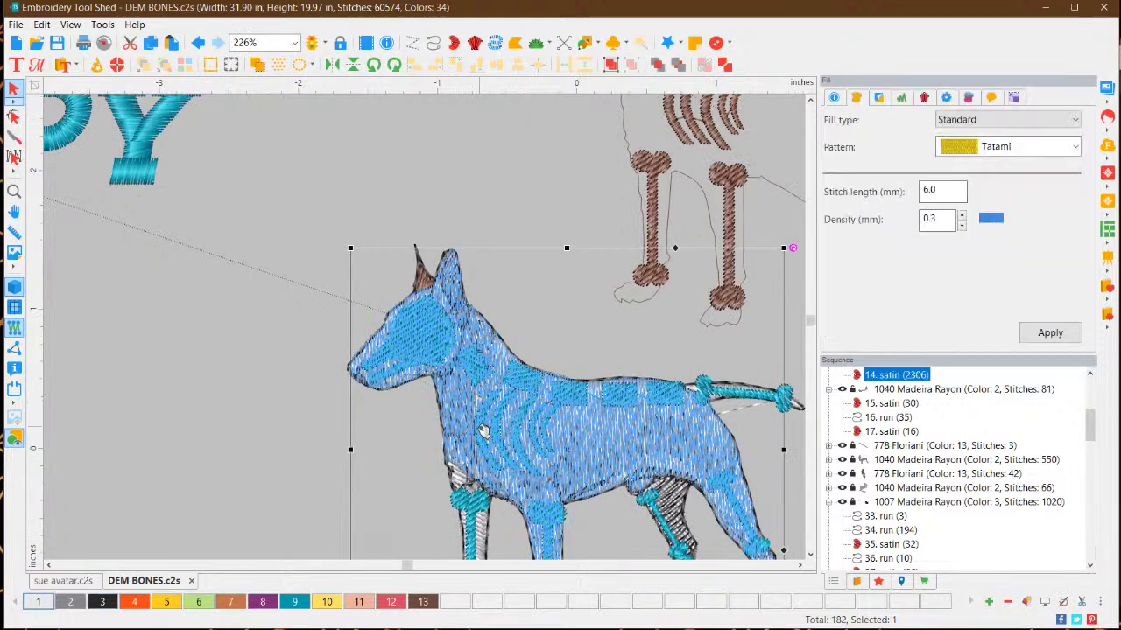
click(239, 476)
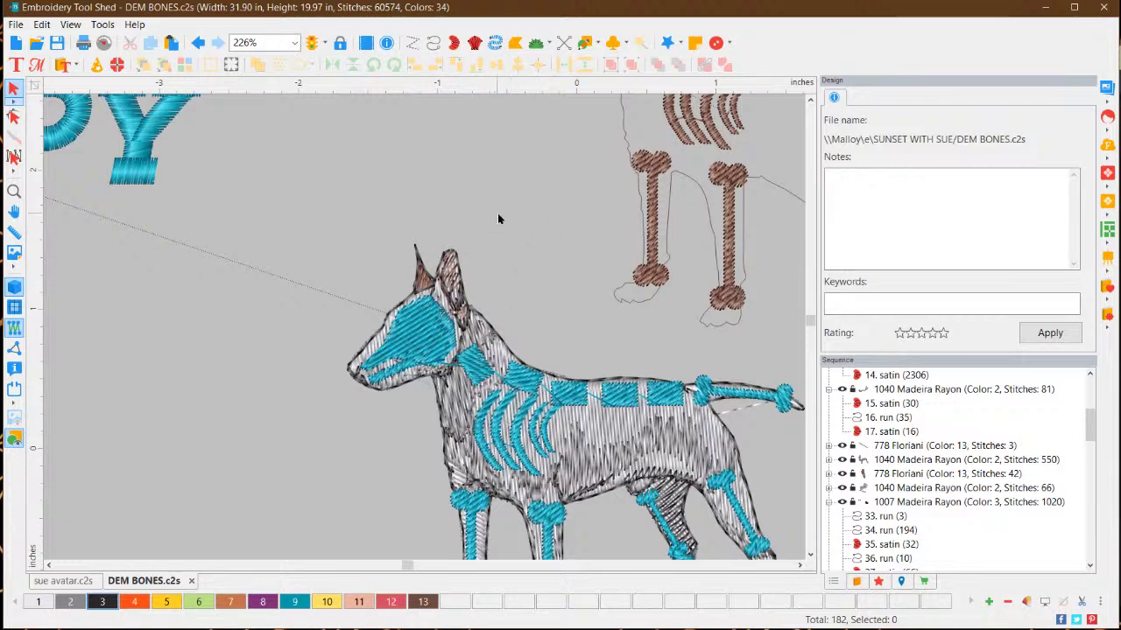
scroll(617, 348, down, 1)
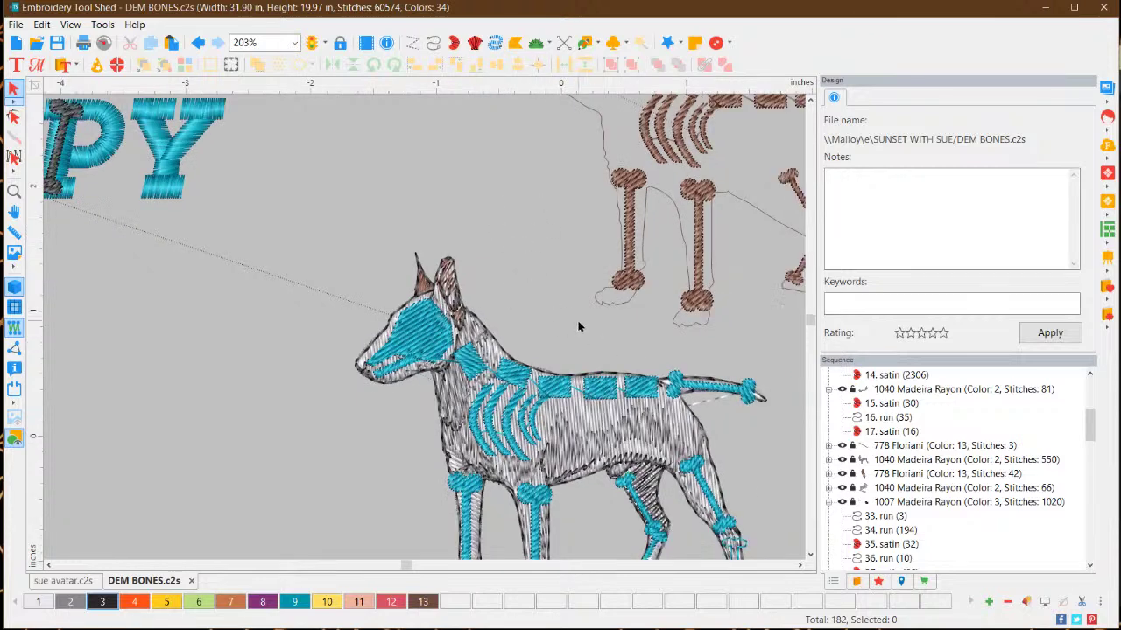
scroll(418, 383, up, 5)
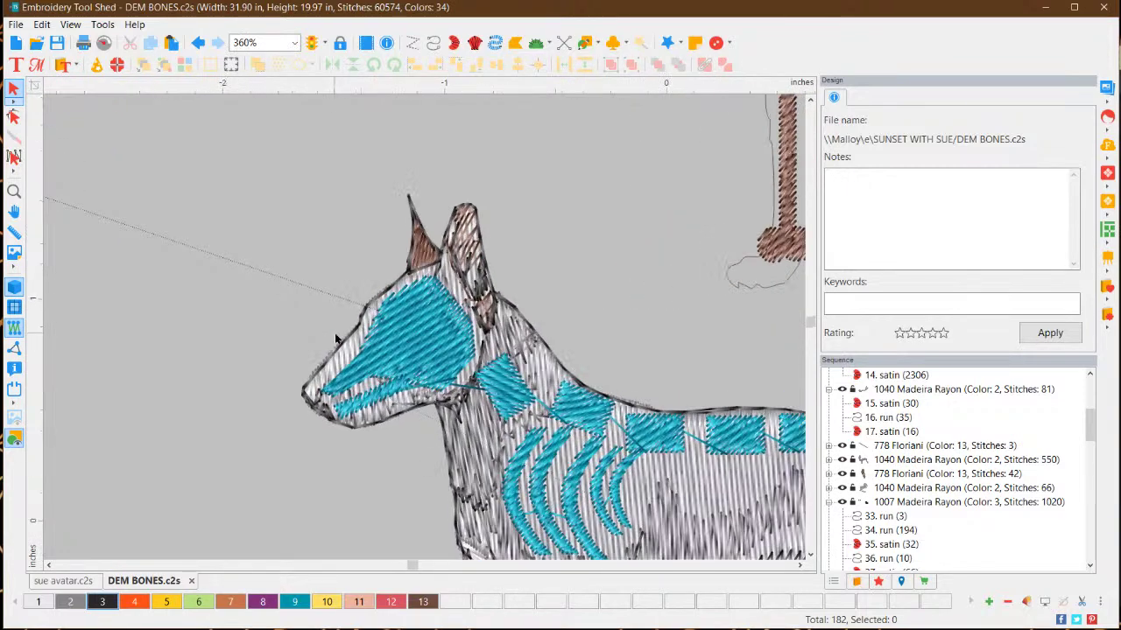
scroll(350, 340, up, 1)
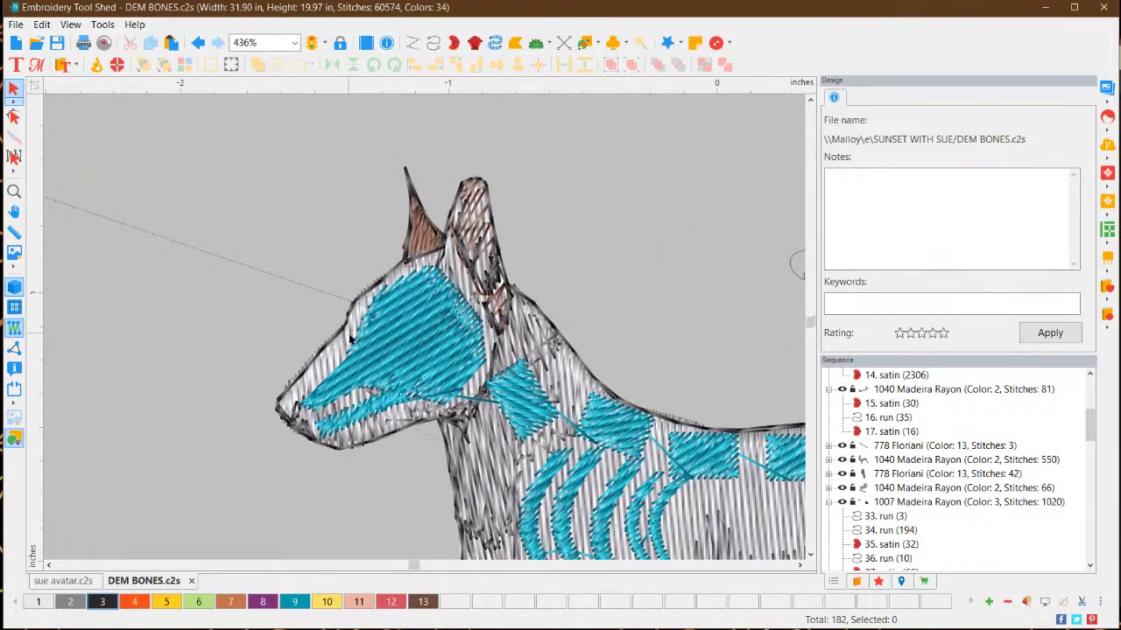
click(418, 328)
click(189, 247)
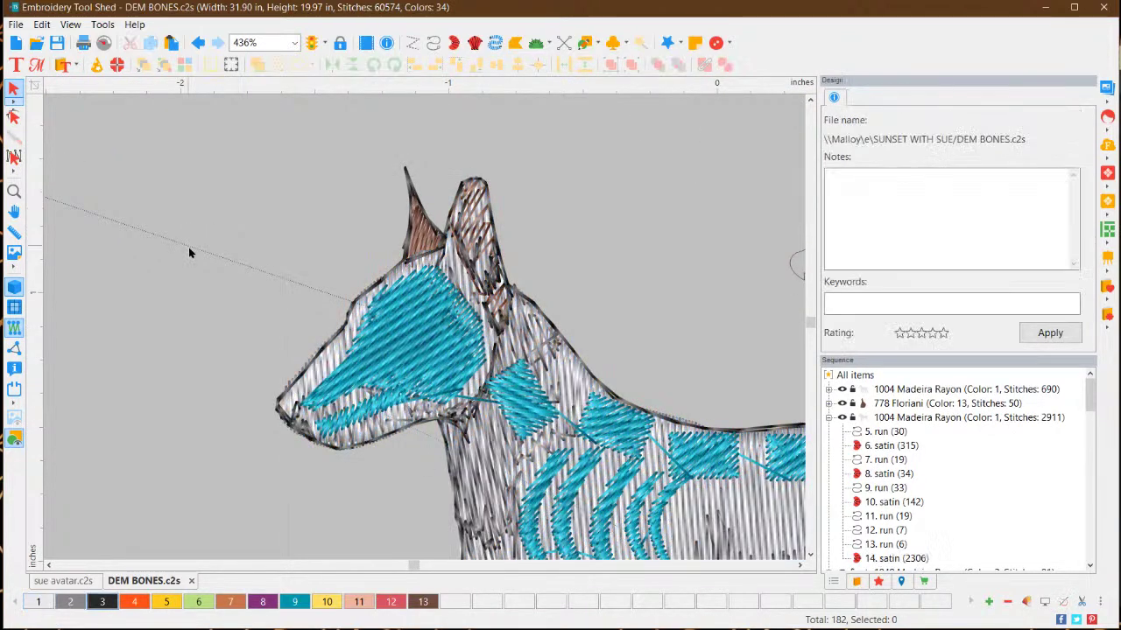
Rotate the teal lower jaw piece to open the dog's mouth, shrink it and fit it under the skull
click(353, 420)
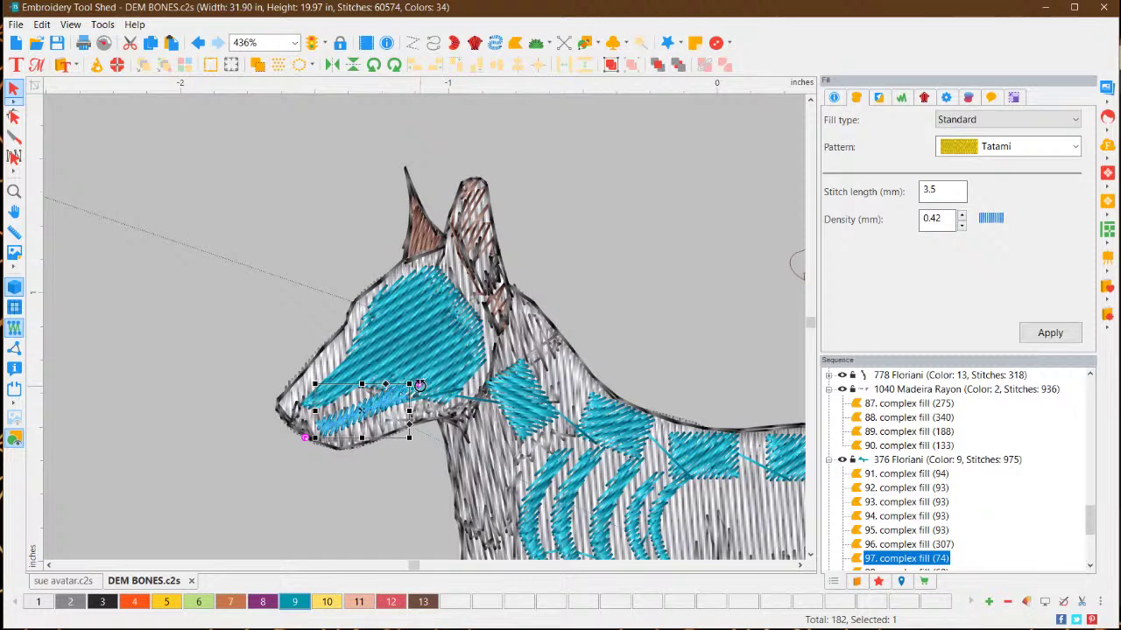
drag(418, 385, 399, 400)
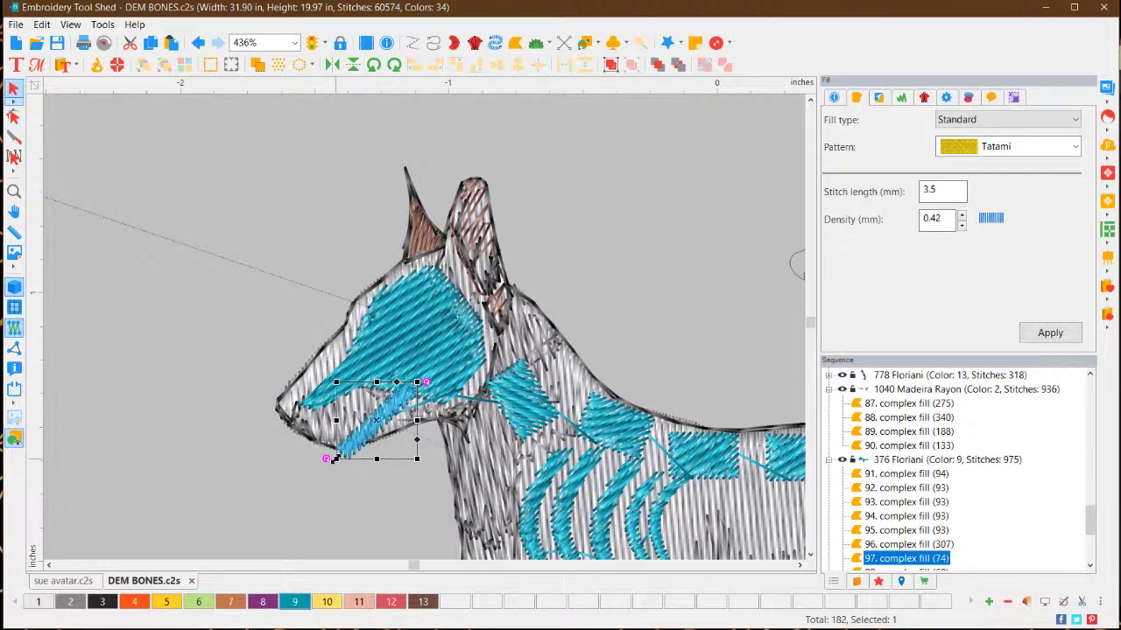
drag(336, 458, 355, 439)
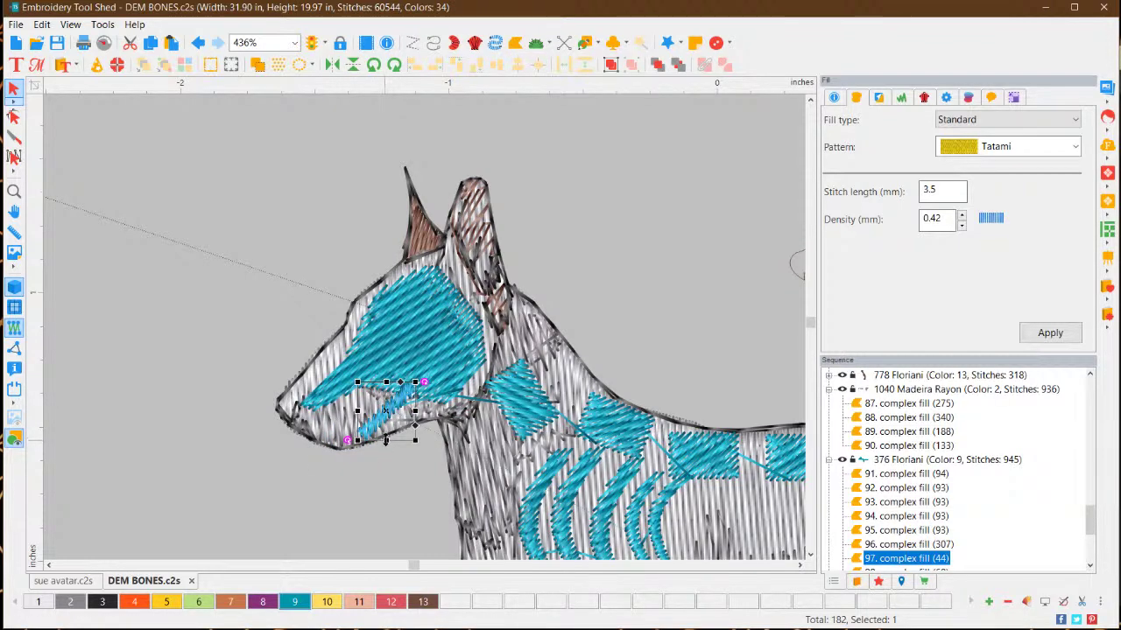
drag(396, 408, 381, 401)
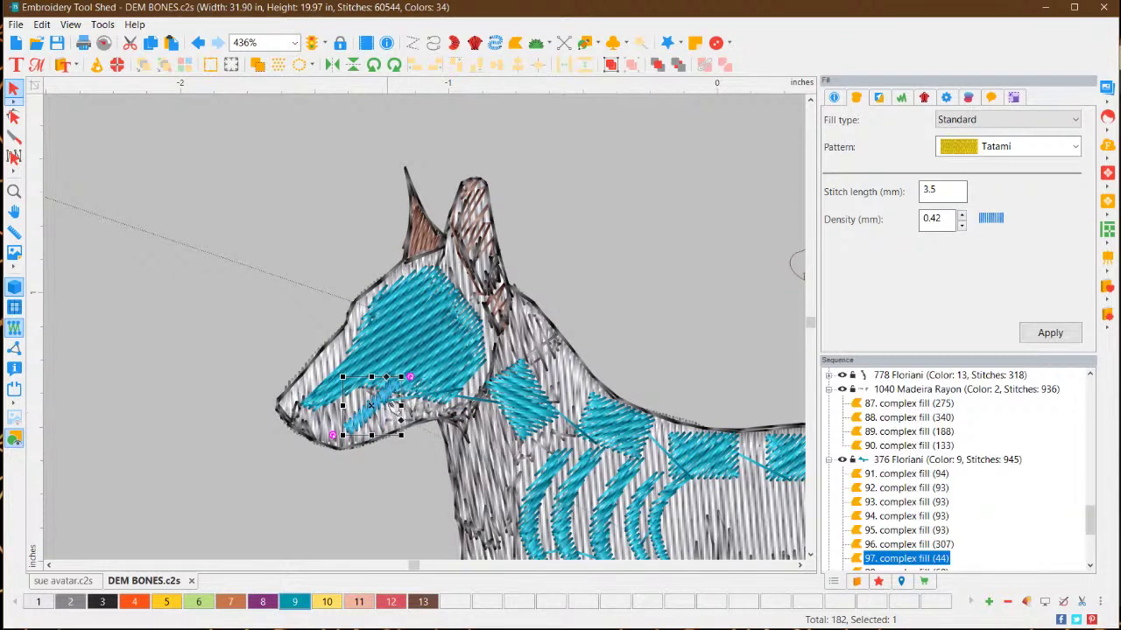
click(657, 293)
Examine the teal bones along the stitched dog's back, tail and legs and compare them with the brown outlined skeleton
scroll(615, 351, down, 1)
scroll(605, 357, down, 4)
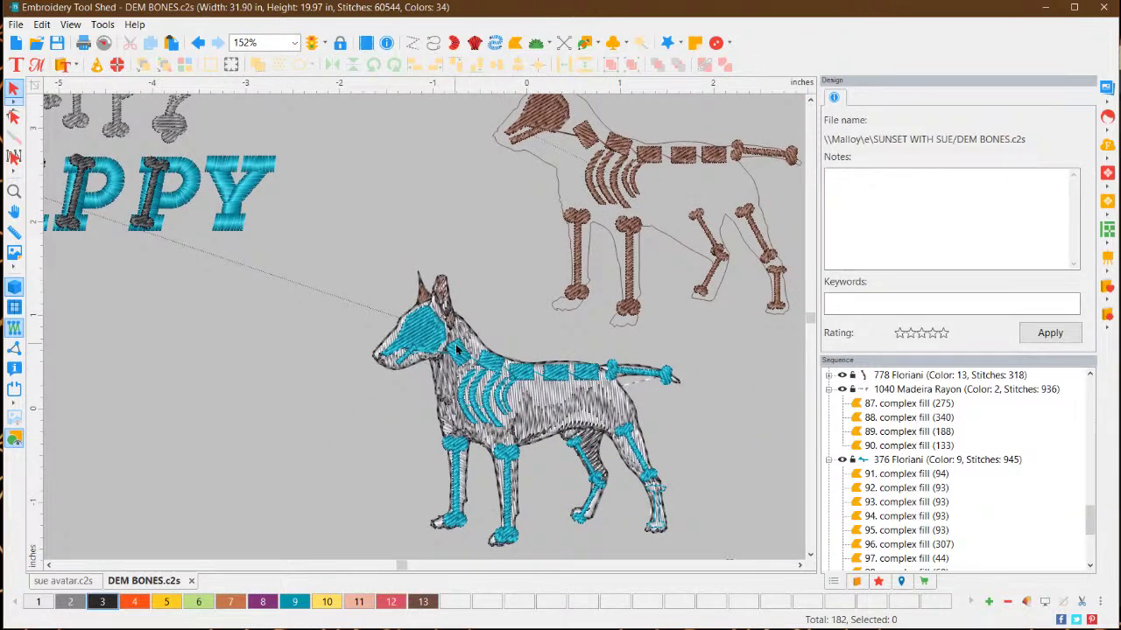
scroll(456, 348, down, 1)
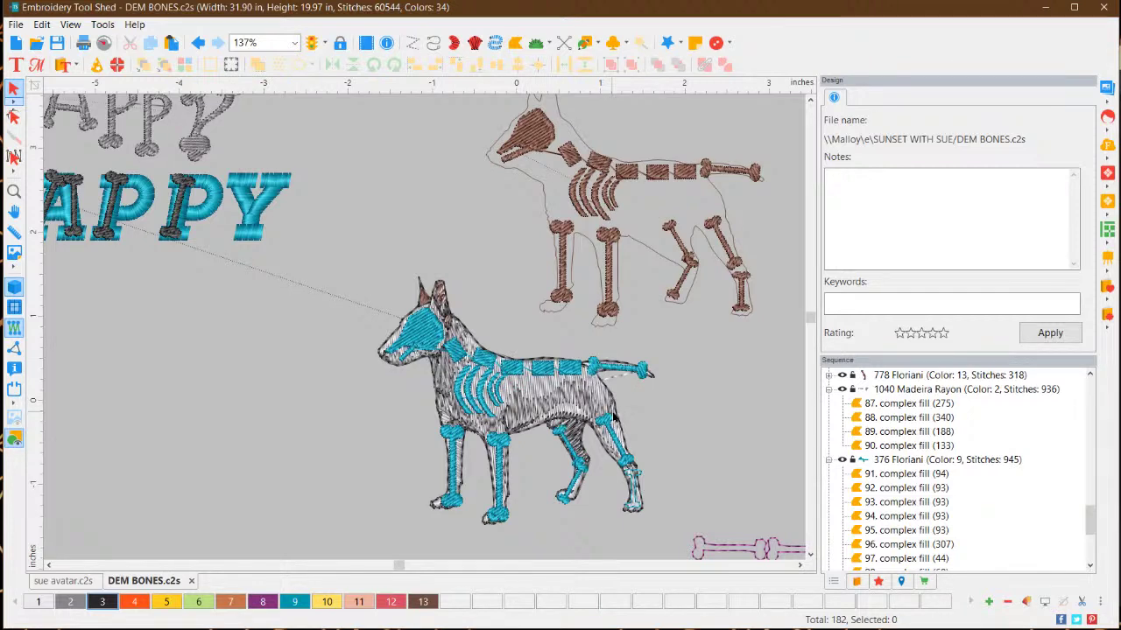
scroll(542, 368, up, 4)
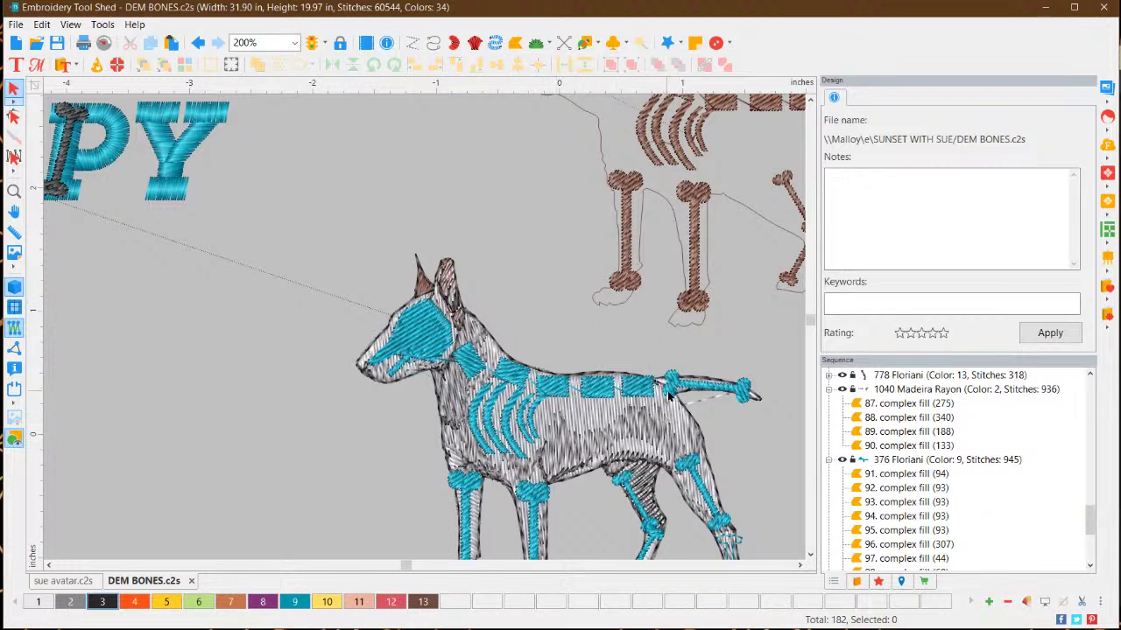
scroll(636, 344, down, 1)
scroll(662, 219, down, 1)
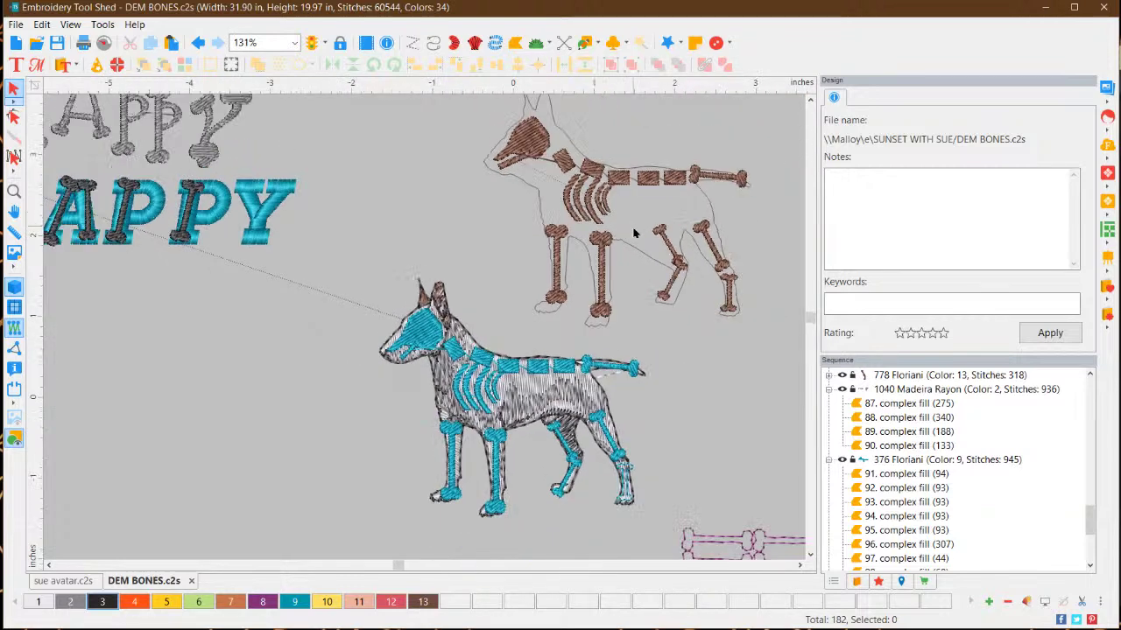
scroll(618, 250, down, 1)
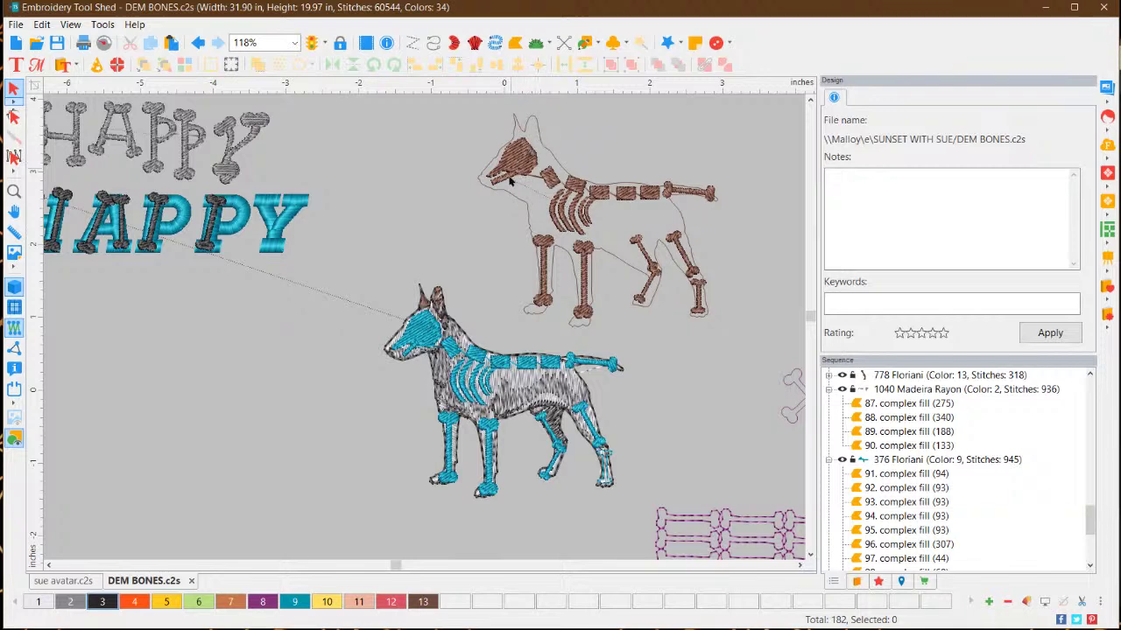
Copy the upper hind-leg bone of the brown dog skeleton, paste it and move the copy up to the dog's front ear
click(641, 248)
right_click(641, 245)
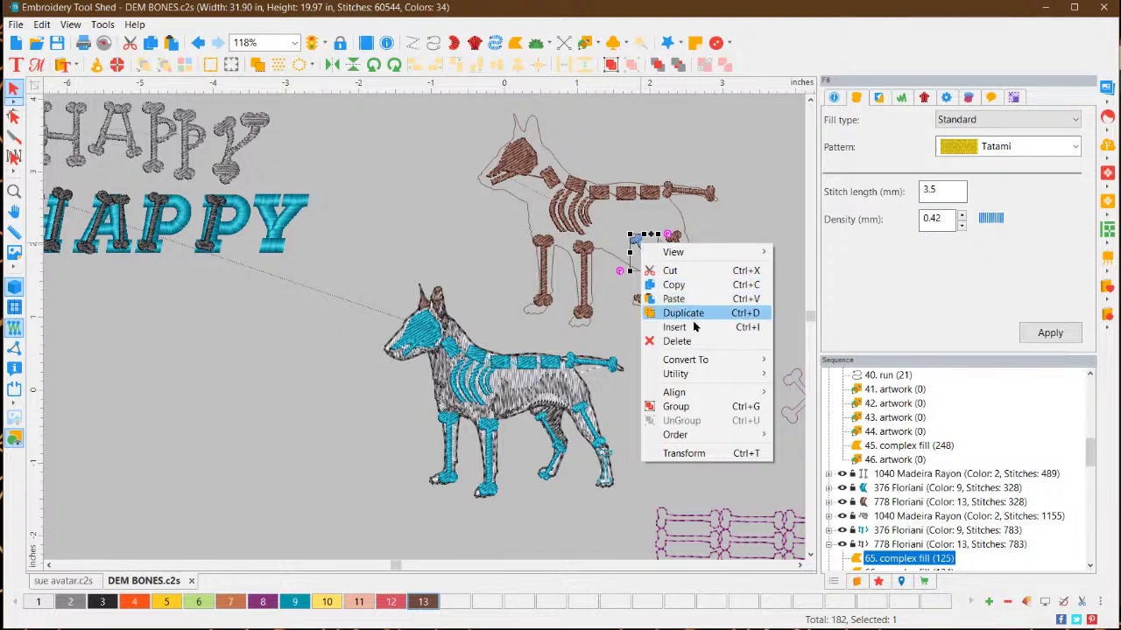
mouse_move(717, 369)
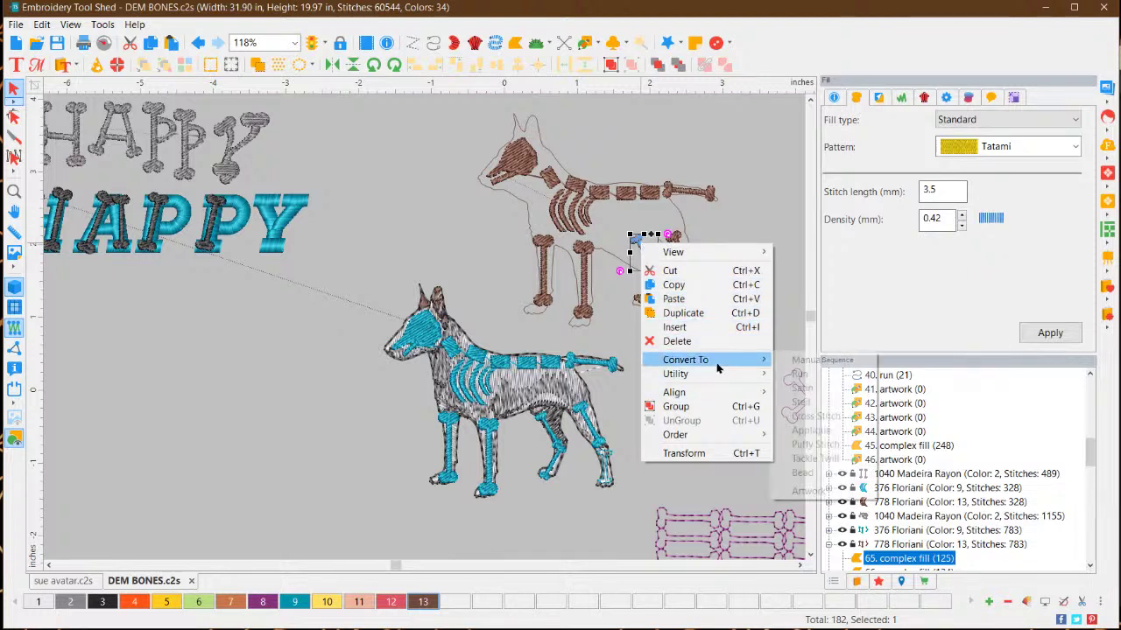
click(718, 290)
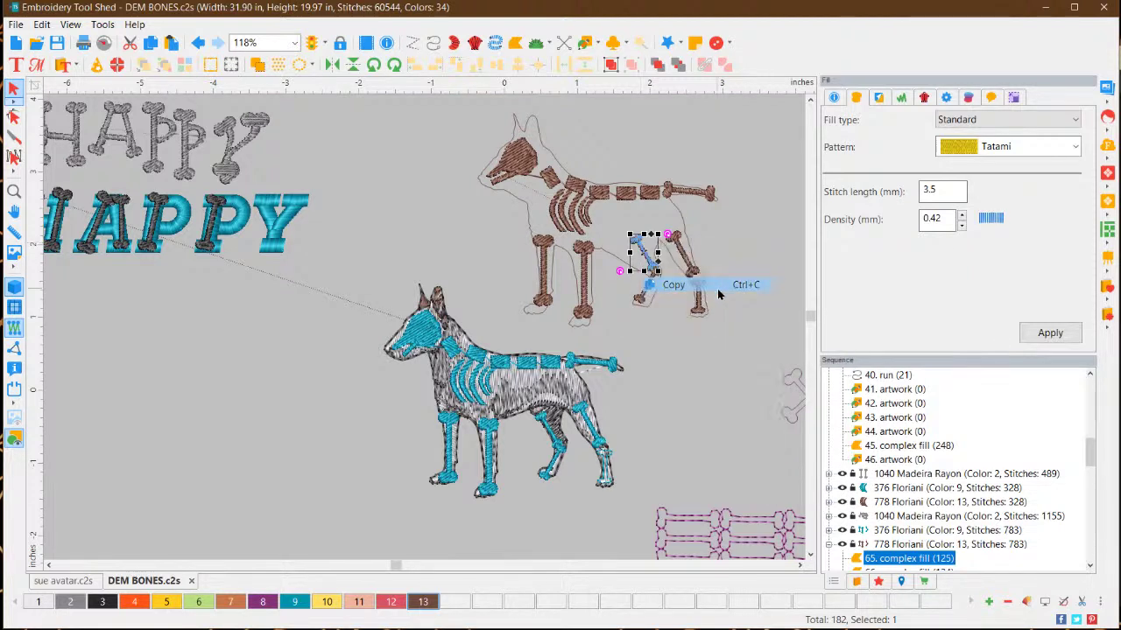
right_click(643, 251)
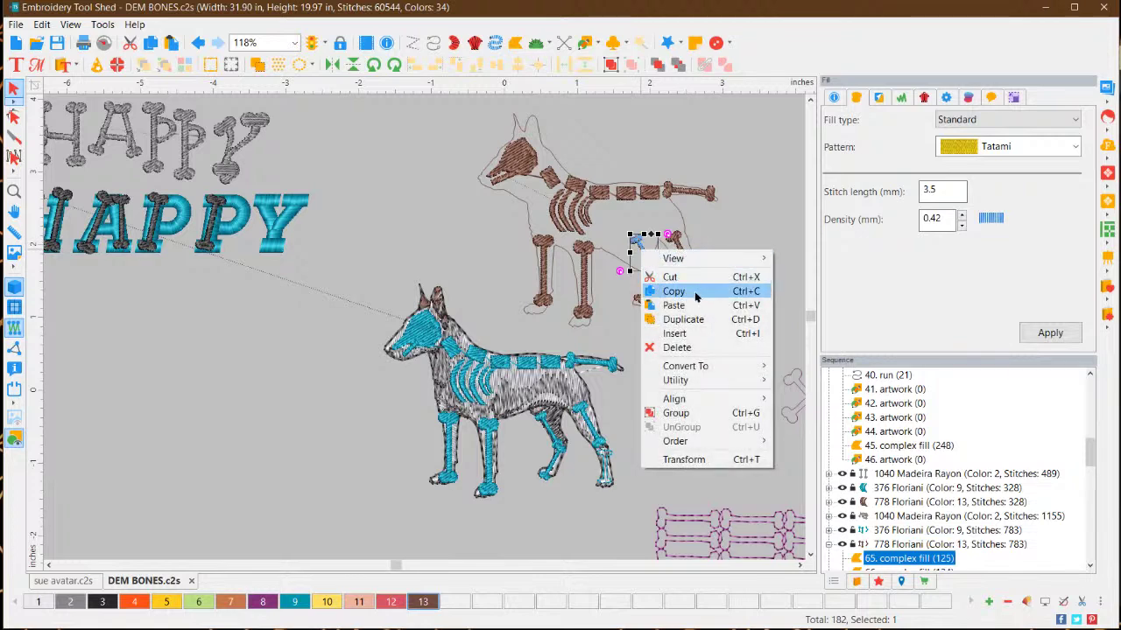
click(693, 305)
drag(644, 253, 513, 130)
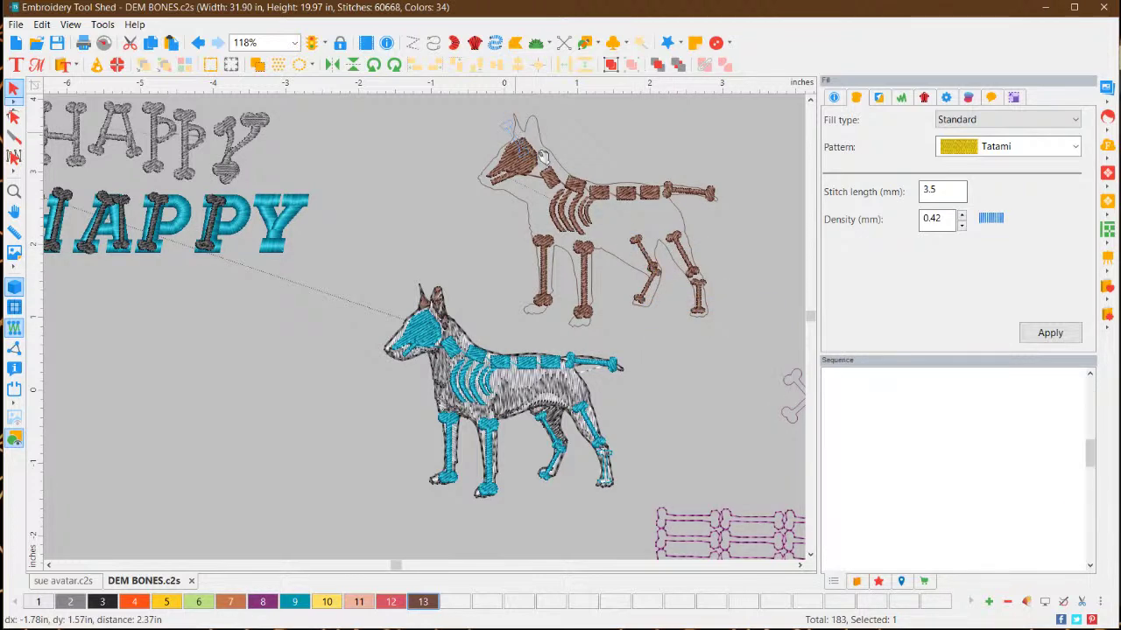
click(615, 116)
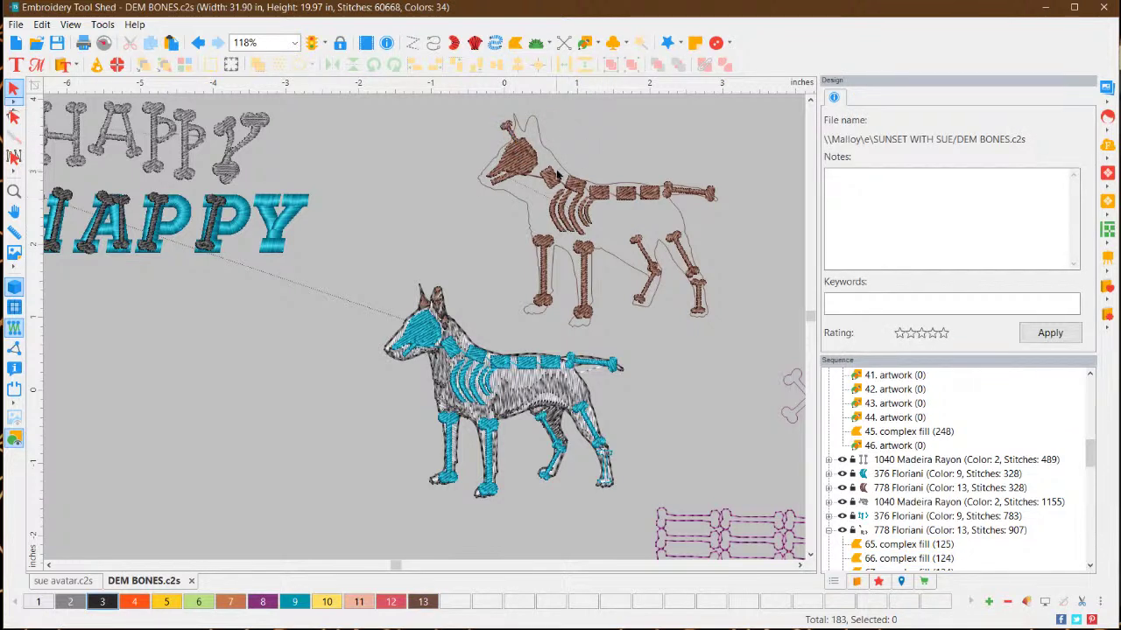
Rotate the copied bone more upright and fit it along the brown dog's front ear outline
click(514, 130)
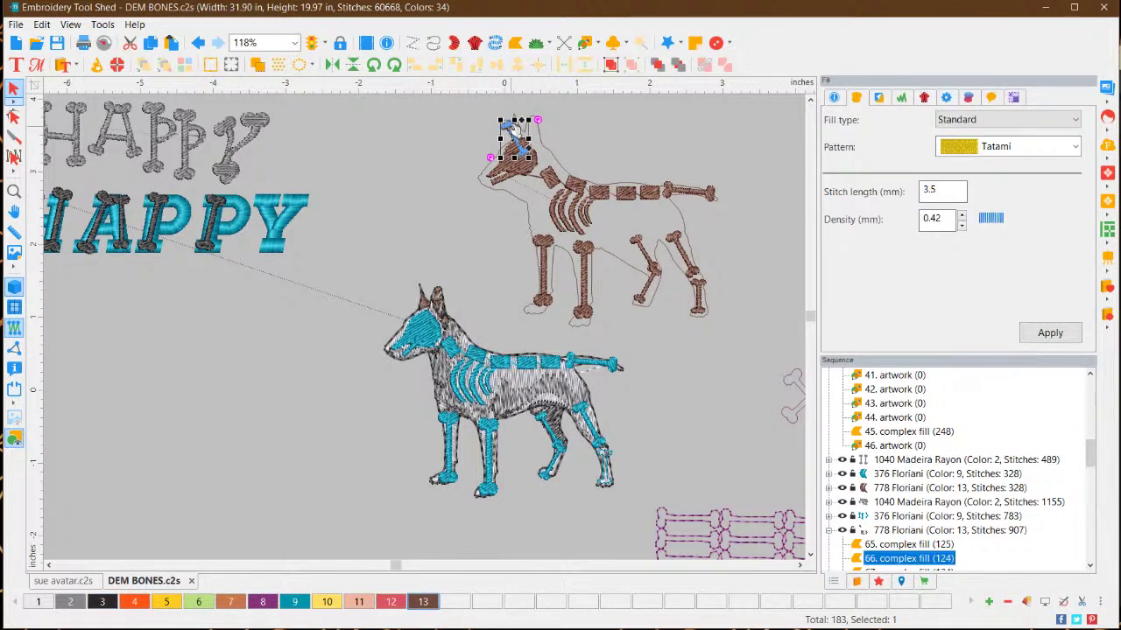
mouse_move(537, 120)
mouse_down()
mouse_move(548, 125)
mouse_move(517, 120)
mouse_move(520, 129)
mouse_up()
click(515, 124)
click(521, 132)
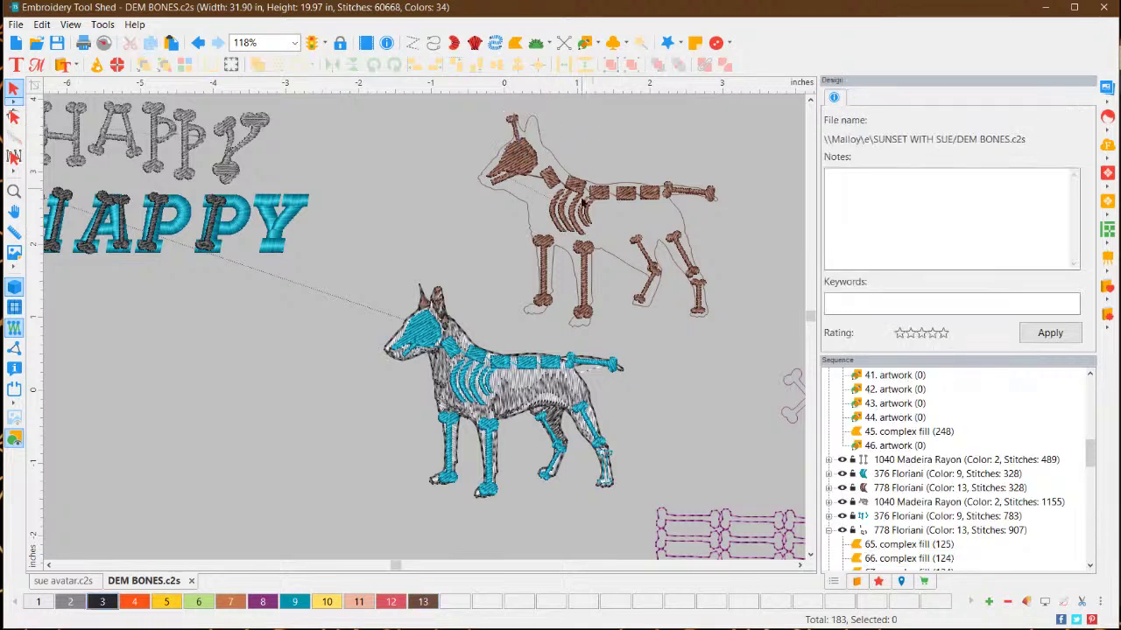
Paste another copy of the ear bone and place it inside the brown dog's second ear
click(517, 125)
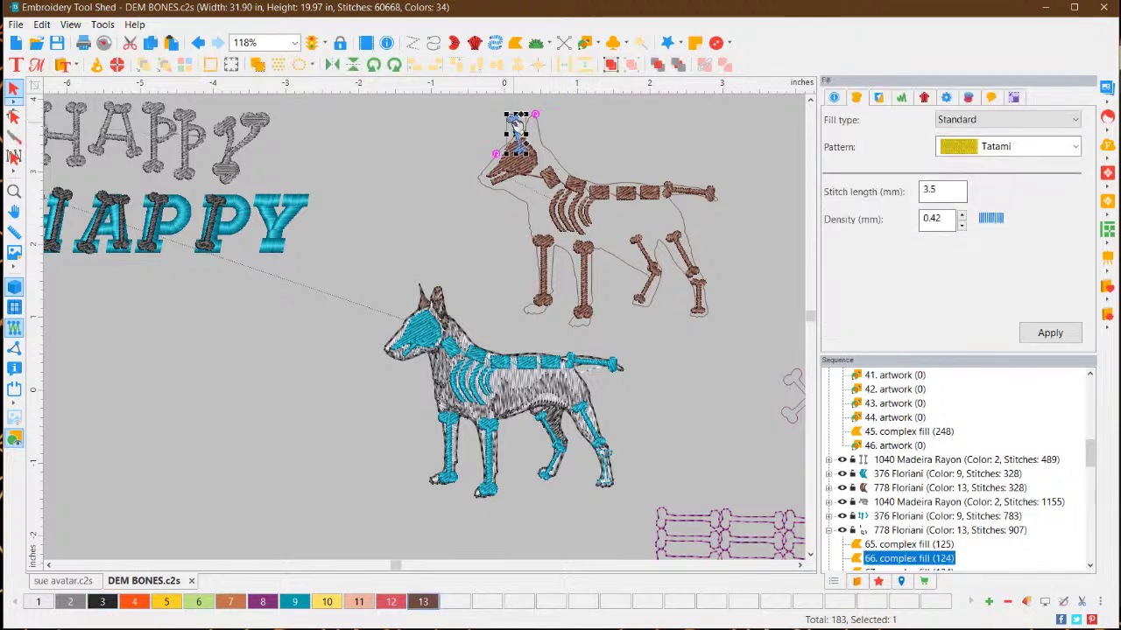
right_click(516, 125)
click(538, 178)
mouse_move(517, 131)
mouse_down()
mouse_move(666, 267)
mouse_move(557, 137)
mouse_move(567, 144)
mouse_move(576, 112)
mouse_move(575, 125)
mouse_move(536, 123)
mouse_up()
click(611, 457)
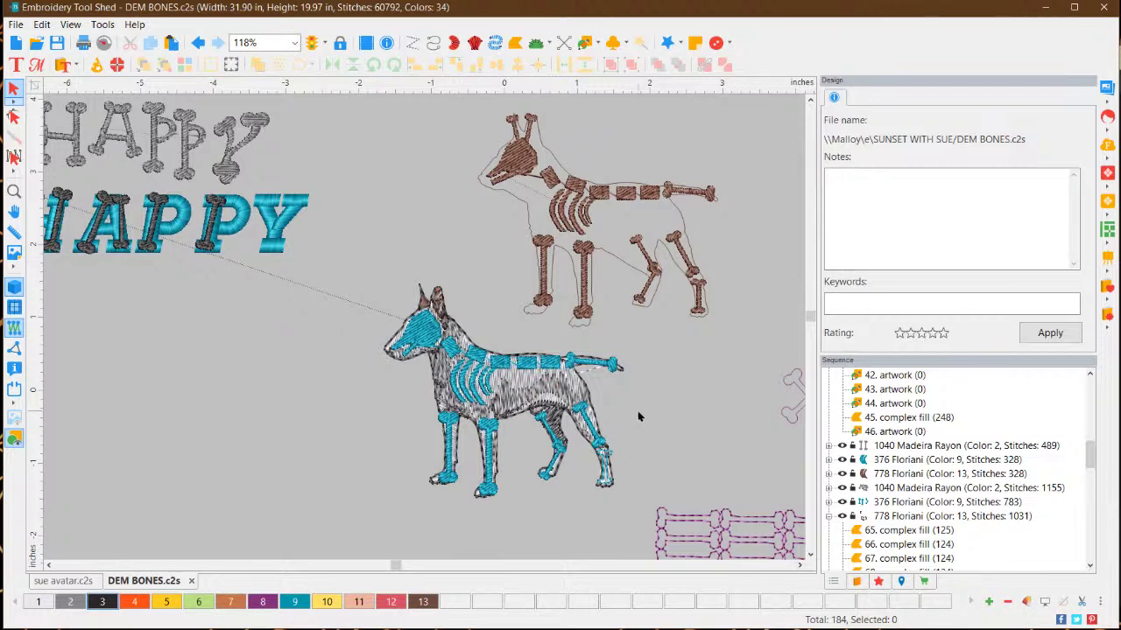
Examine the outlined crossed bones, the single bone outline and the purple run-stitch bone rows beside the dogs
scroll(625, 406, down, 1)
scroll(625, 403, down, 4)
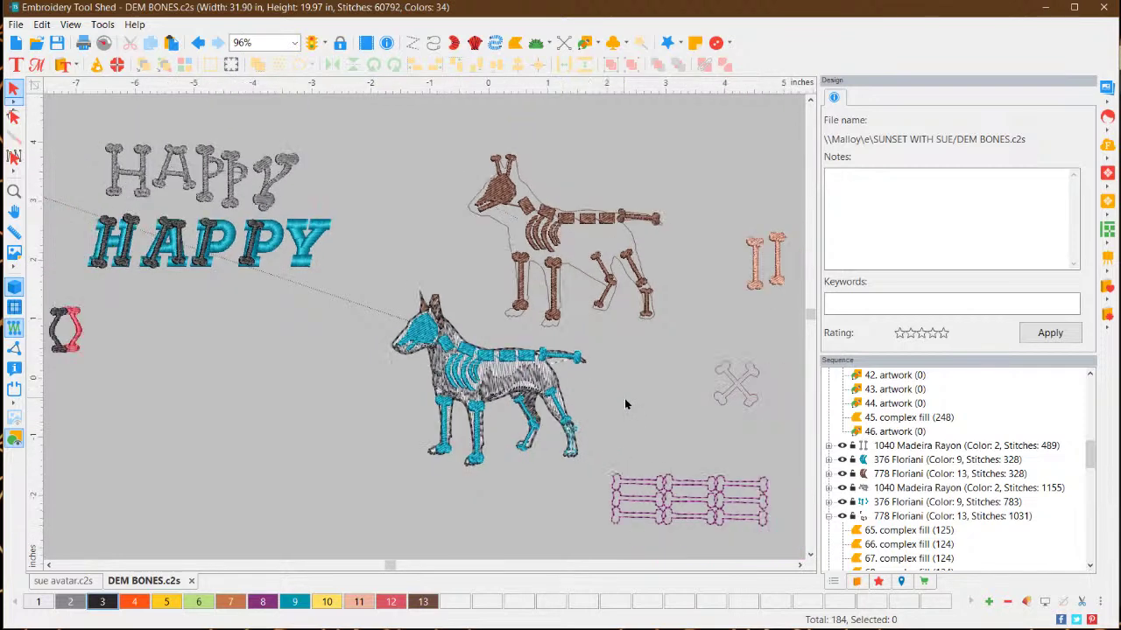
scroll(675, 400, down, 1)
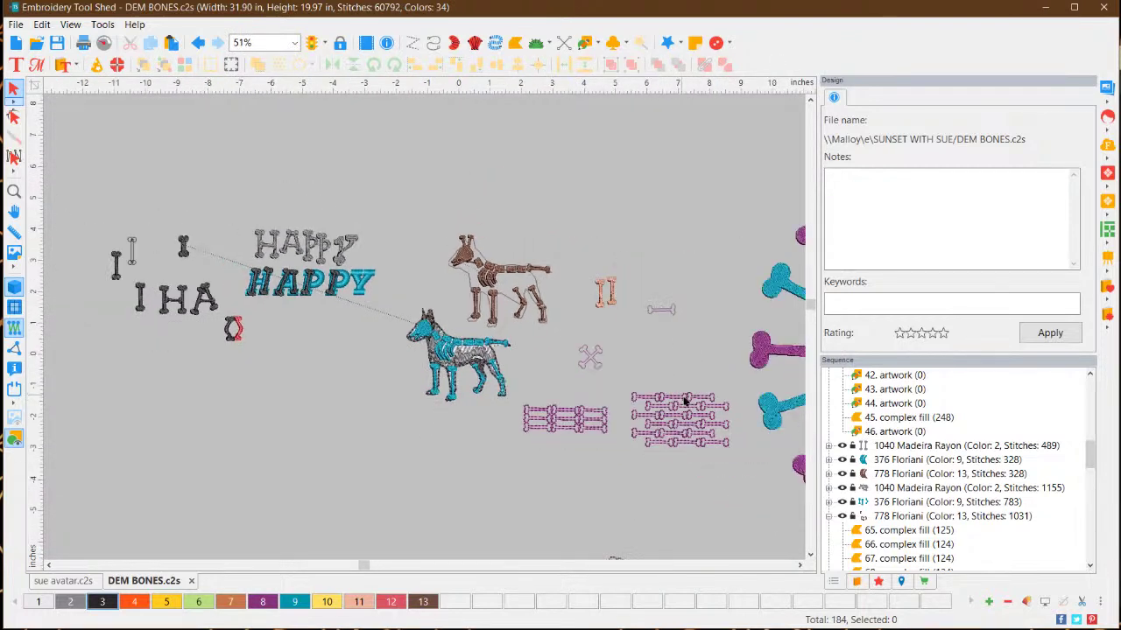
scroll(718, 424, up, 1)
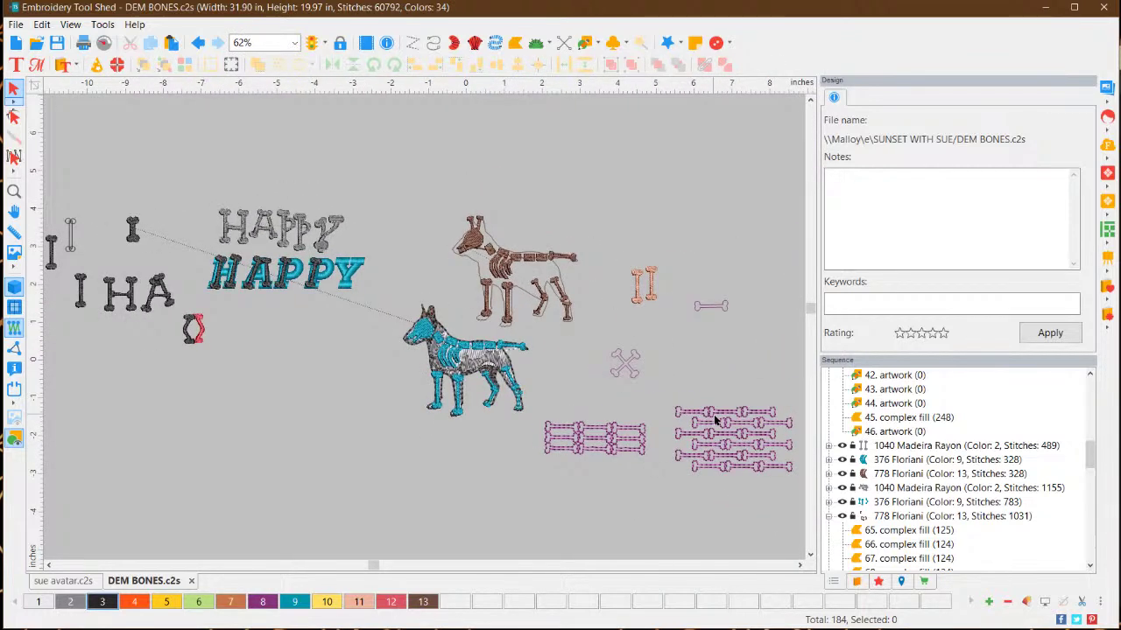
click(810, 555)
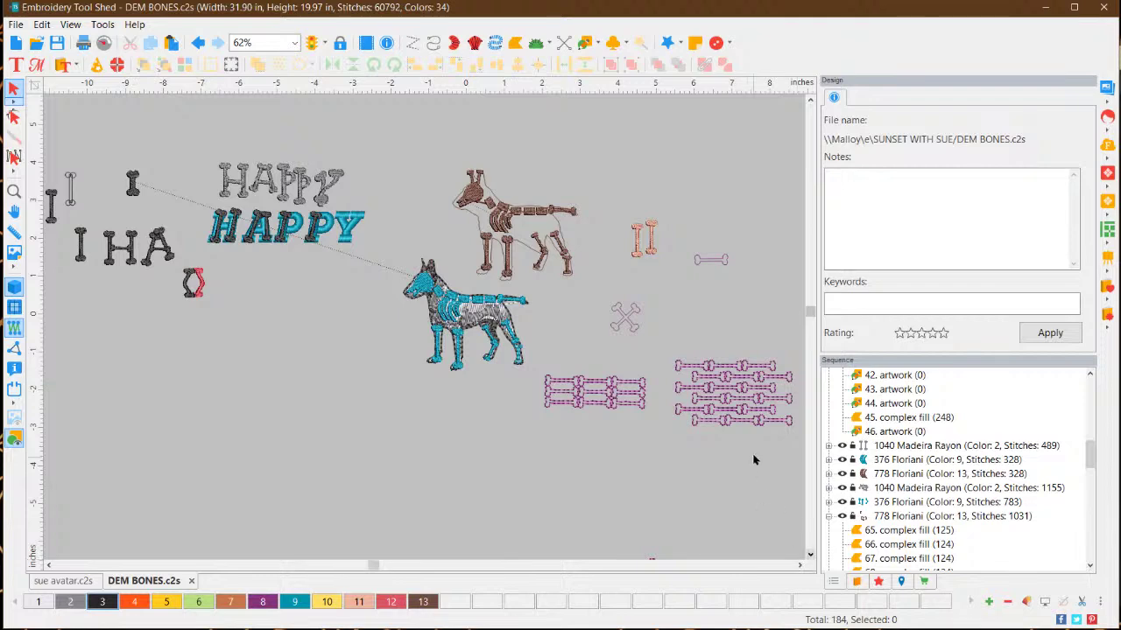
scroll(676, 319, up, 1)
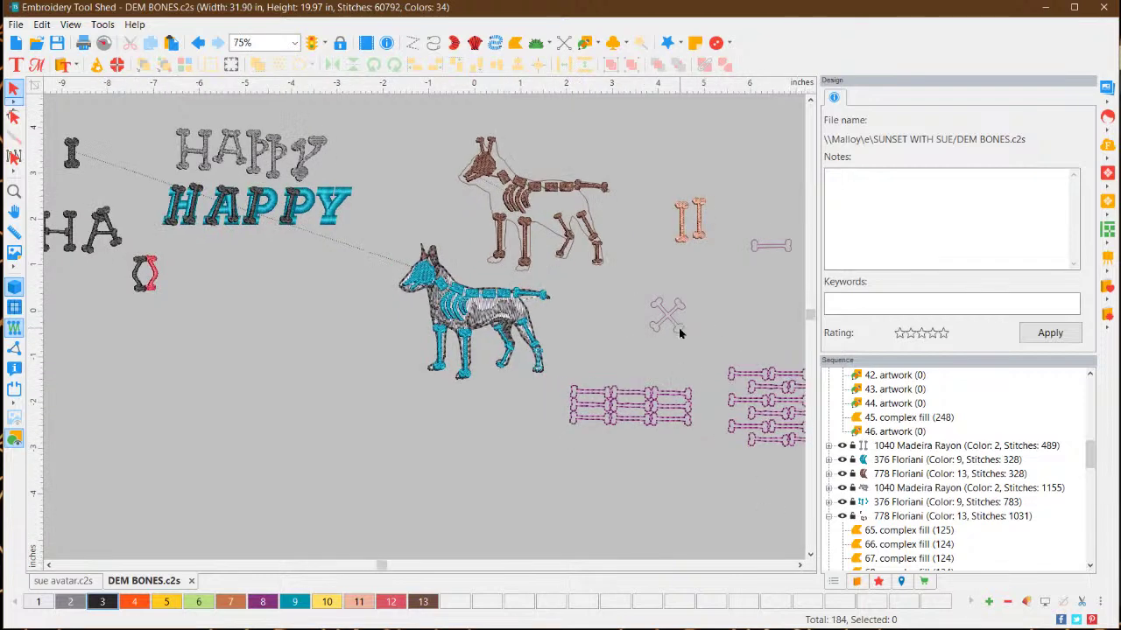
click(799, 565)
click(798, 566)
scroll(573, 301, up, 1)
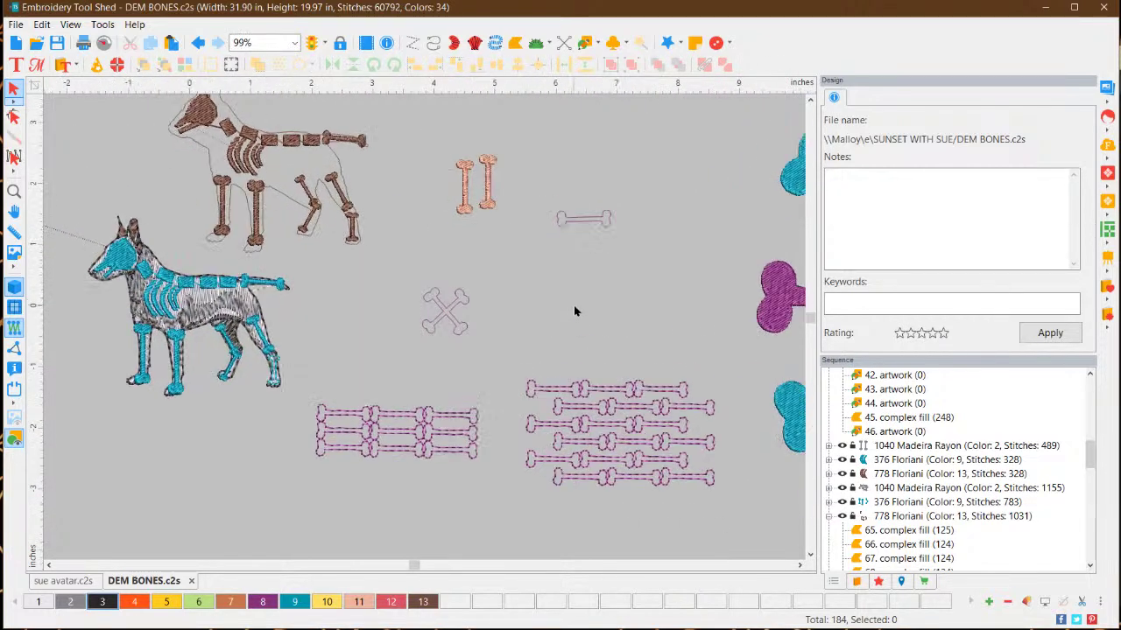
scroll(574, 311, up, 1)
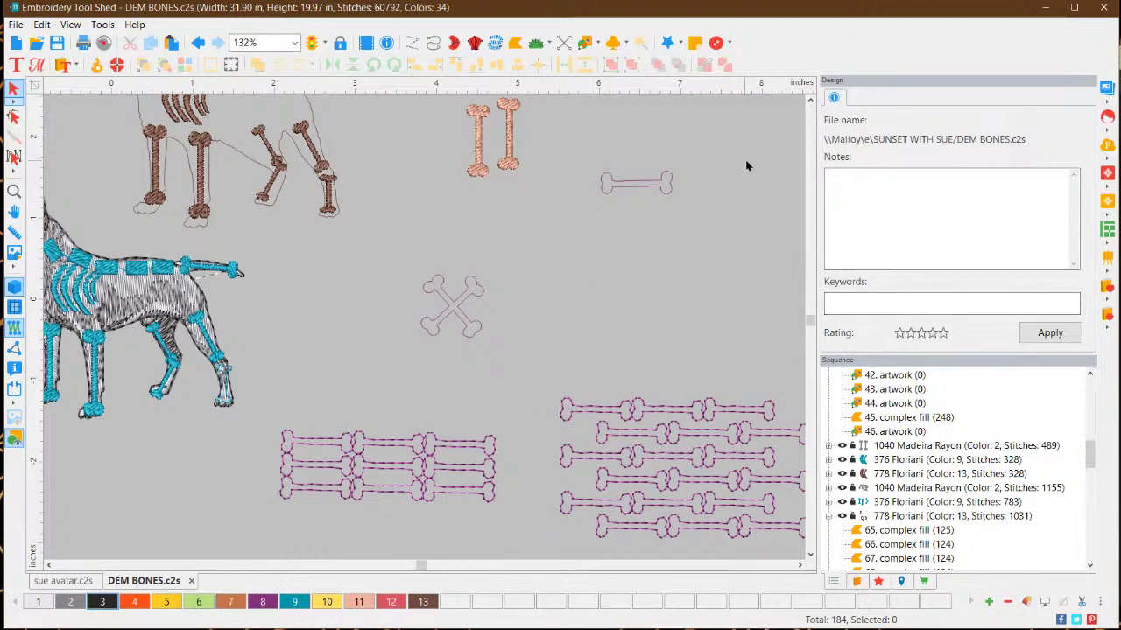
Select the outlined crossed bones artwork and move it slightly up and to the right
drag(414, 264, 560, 356)
click(650, 318)
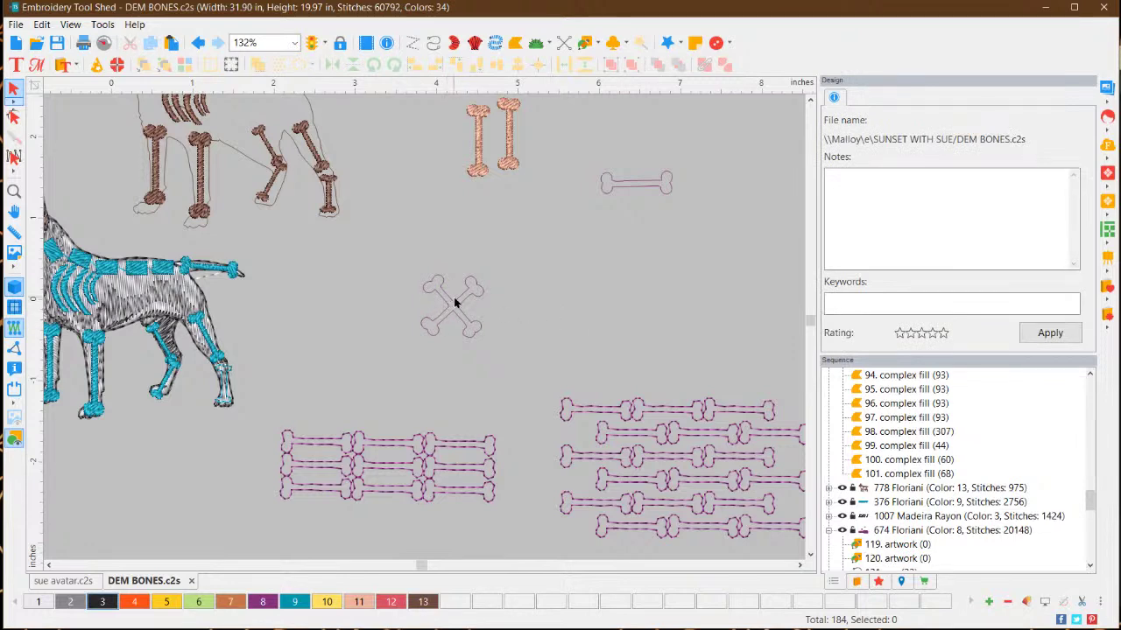
drag(451, 314, 495, 286)
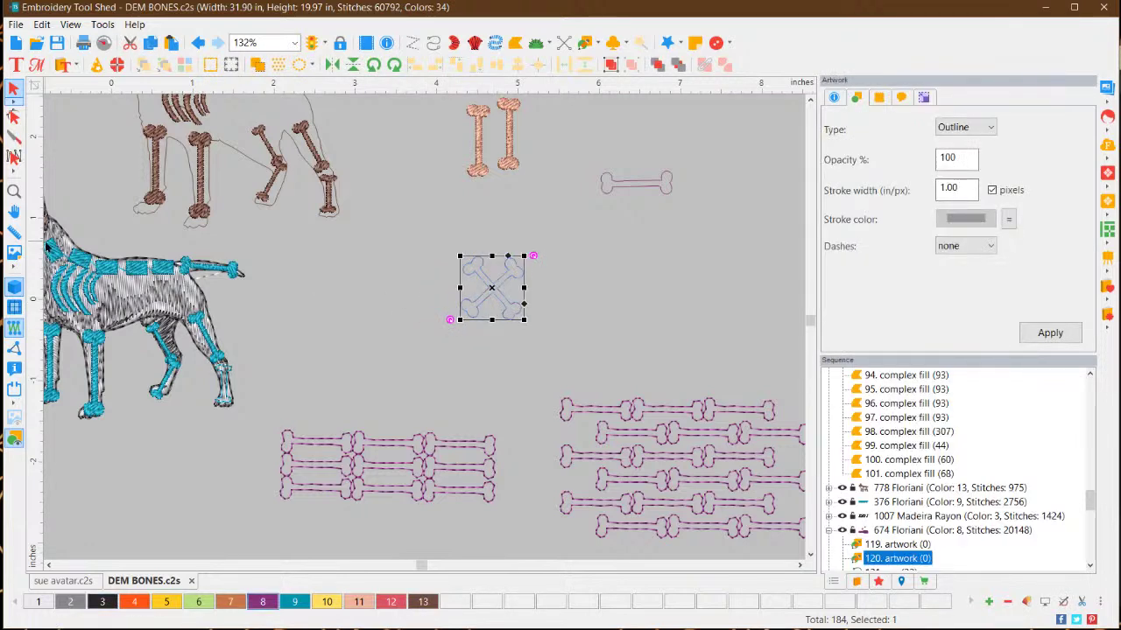
click(630, 242)
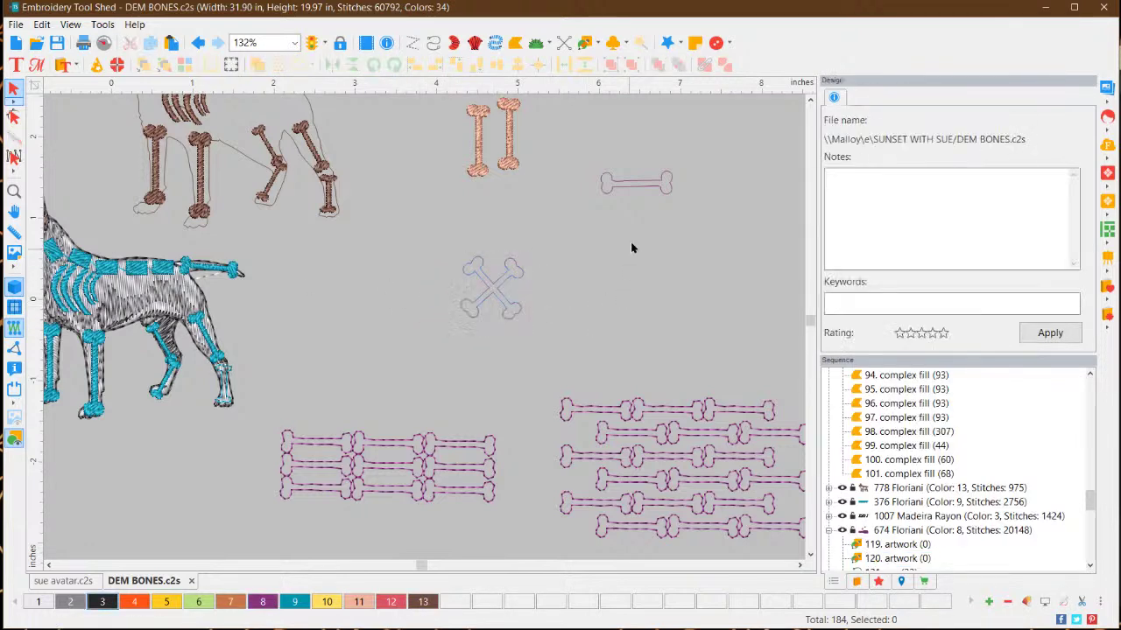
Copy the right-hand peach filled bone, paste it and place the copy beside the original pair
click(516, 138)
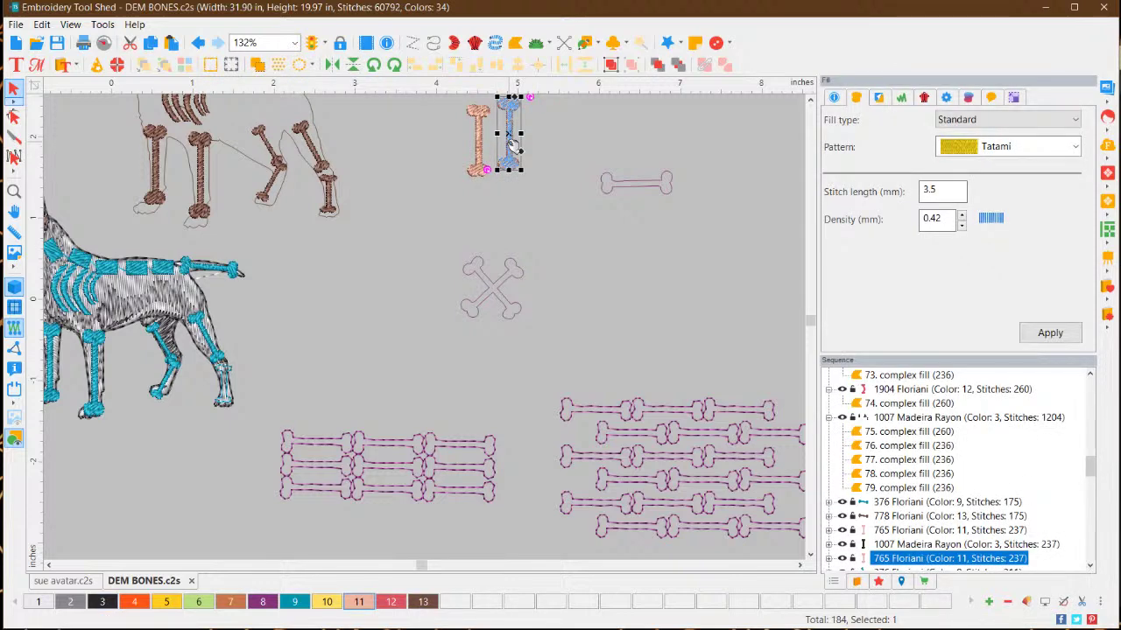
right_click(509, 142)
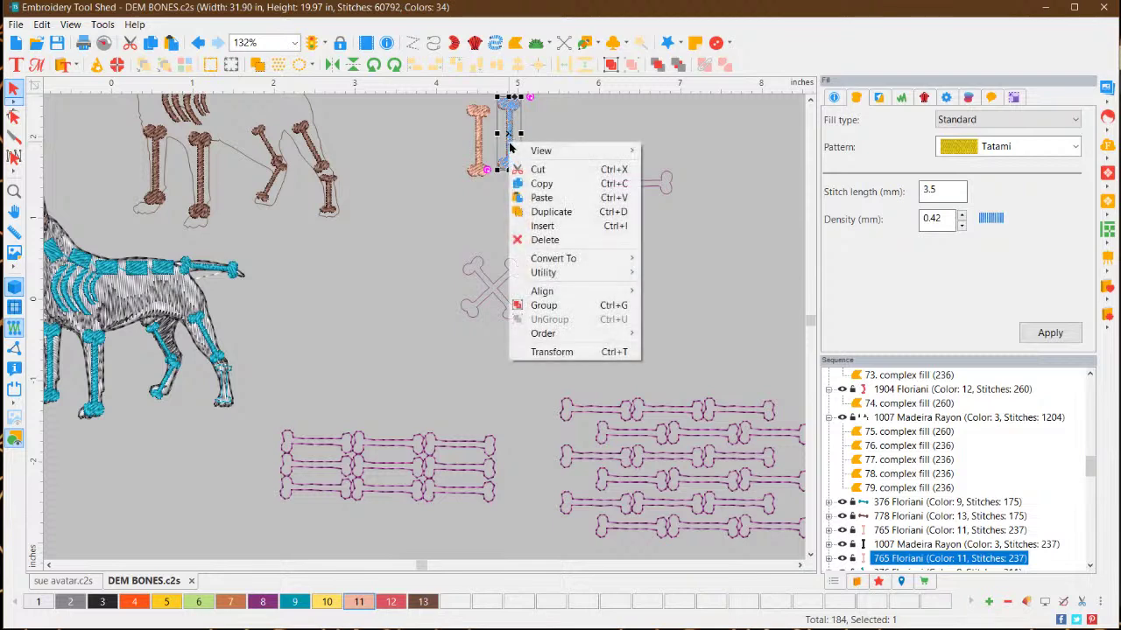
click(536, 184)
right_click(517, 133)
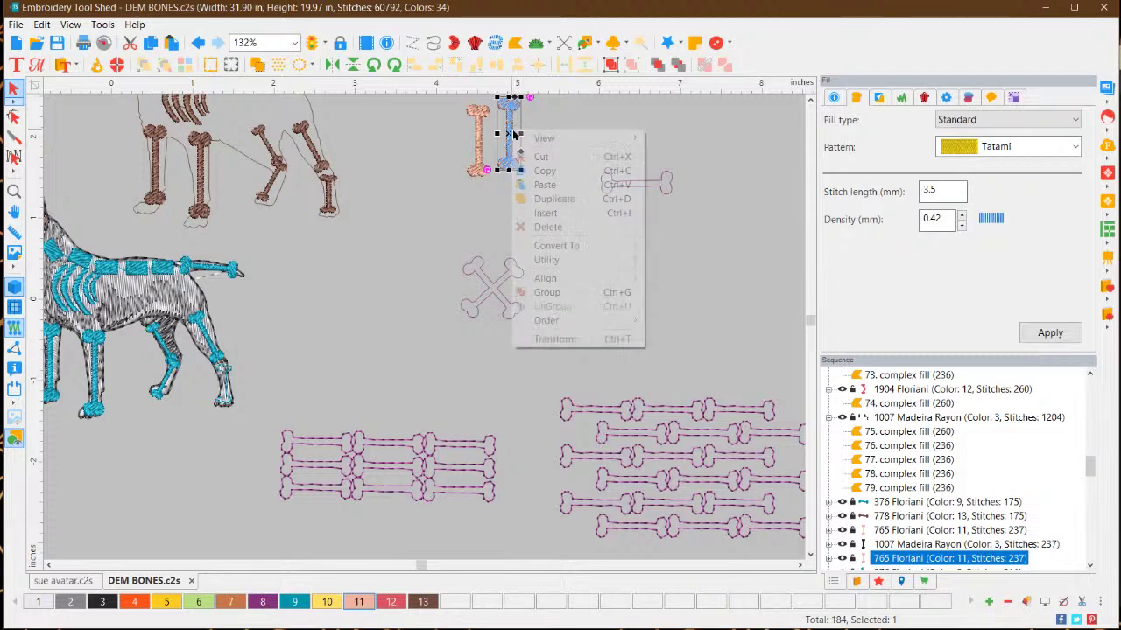
click(534, 186)
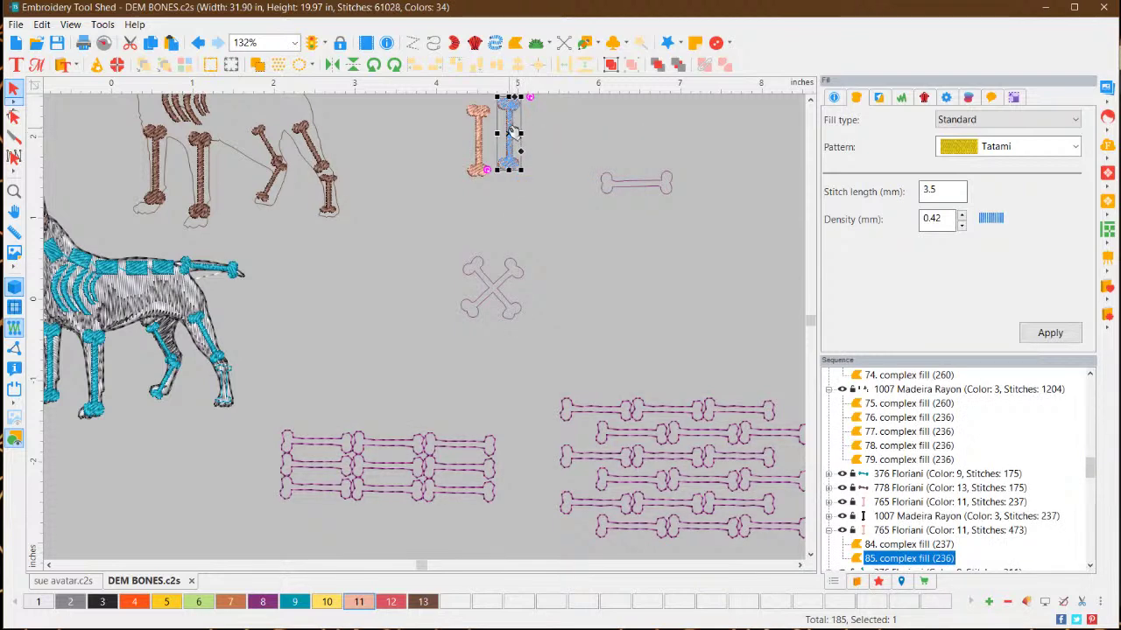
drag(518, 138, 552, 172)
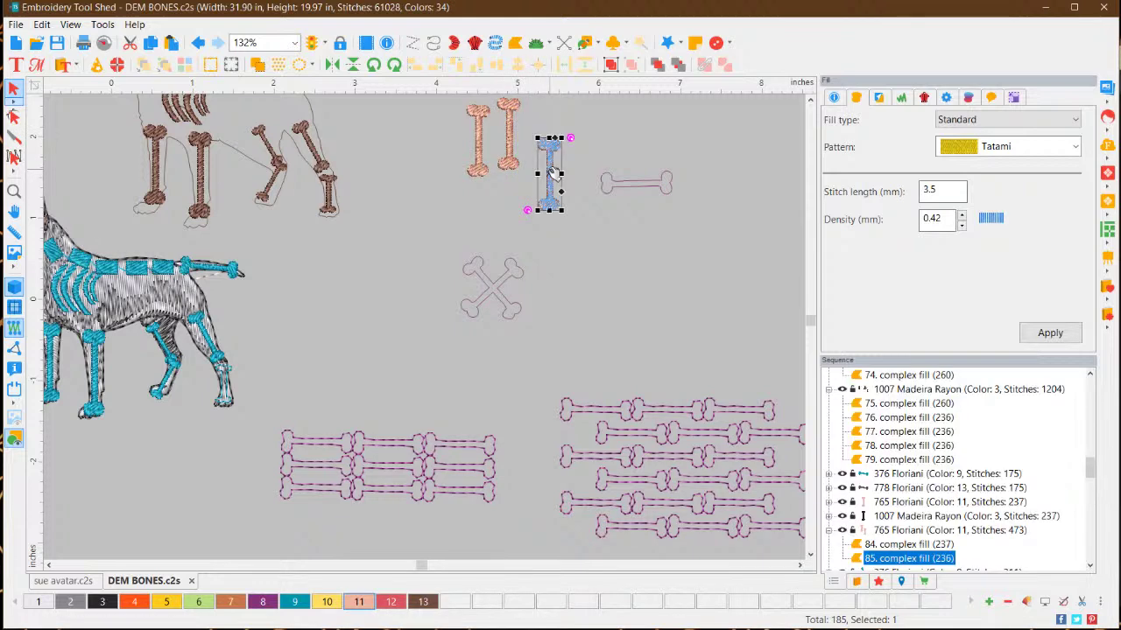
Convert the copied peach bone from a complex fill to a run stitch
right_click(550, 173)
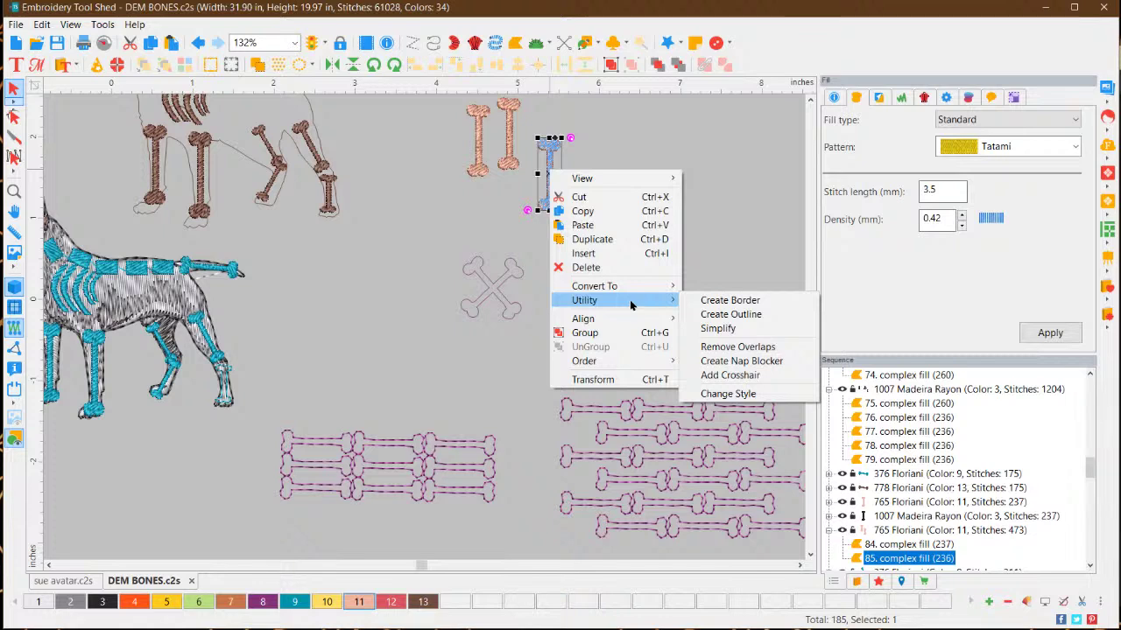
mouse_move(644, 287)
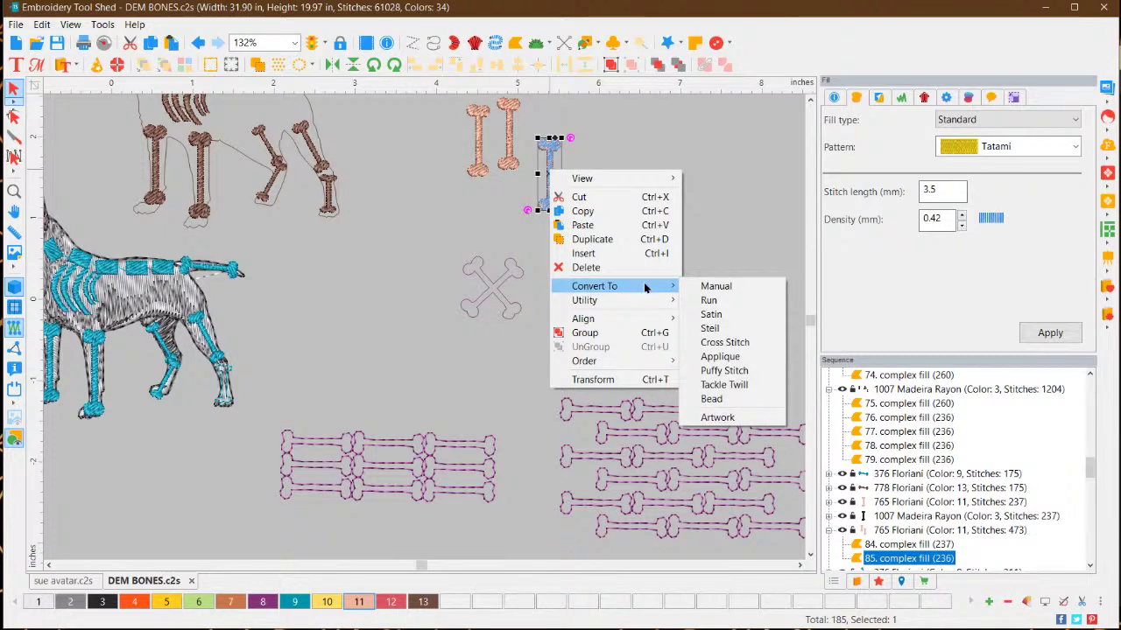
click(723, 302)
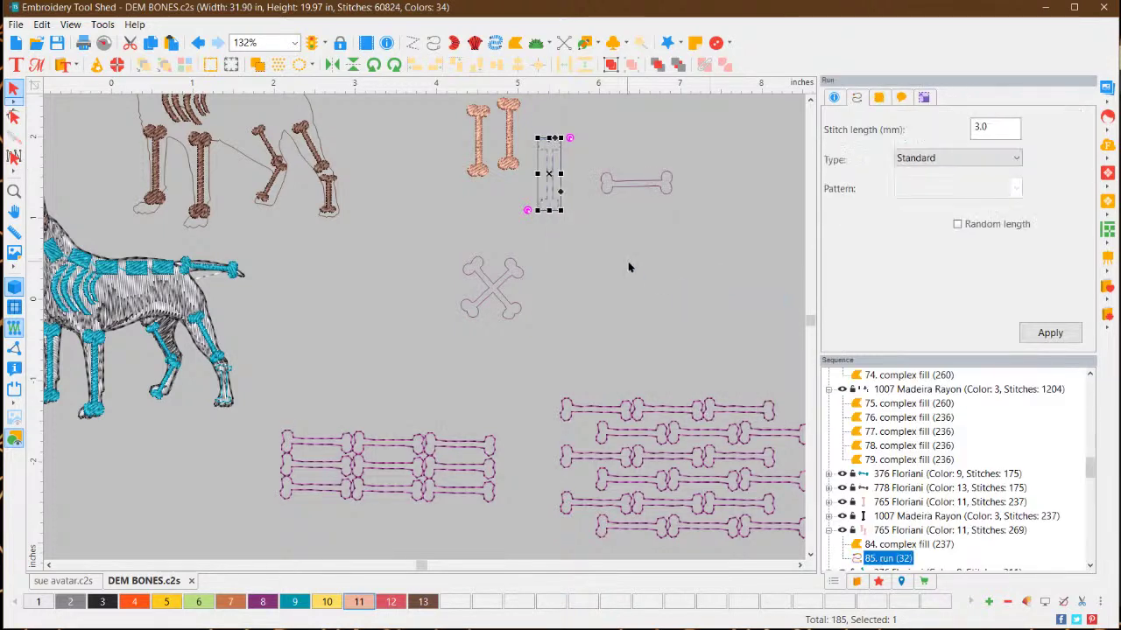
click(601, 251)
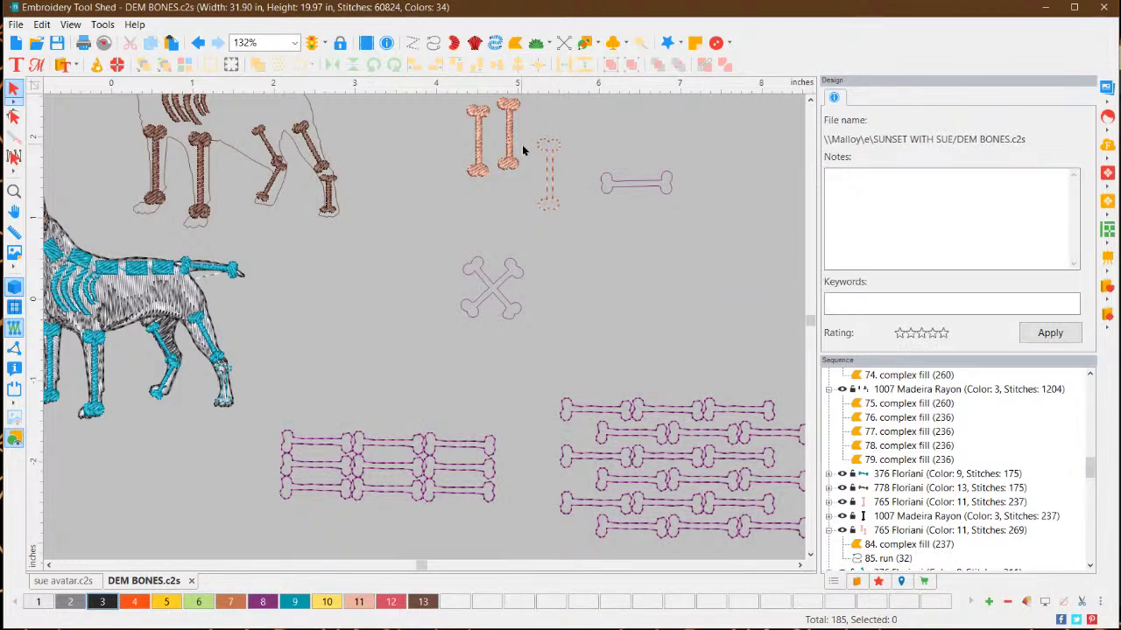
Move the run-stitch bone below the single purple bone outline and recolor it with black palette color 3
drag(551, 175, 603, 246)
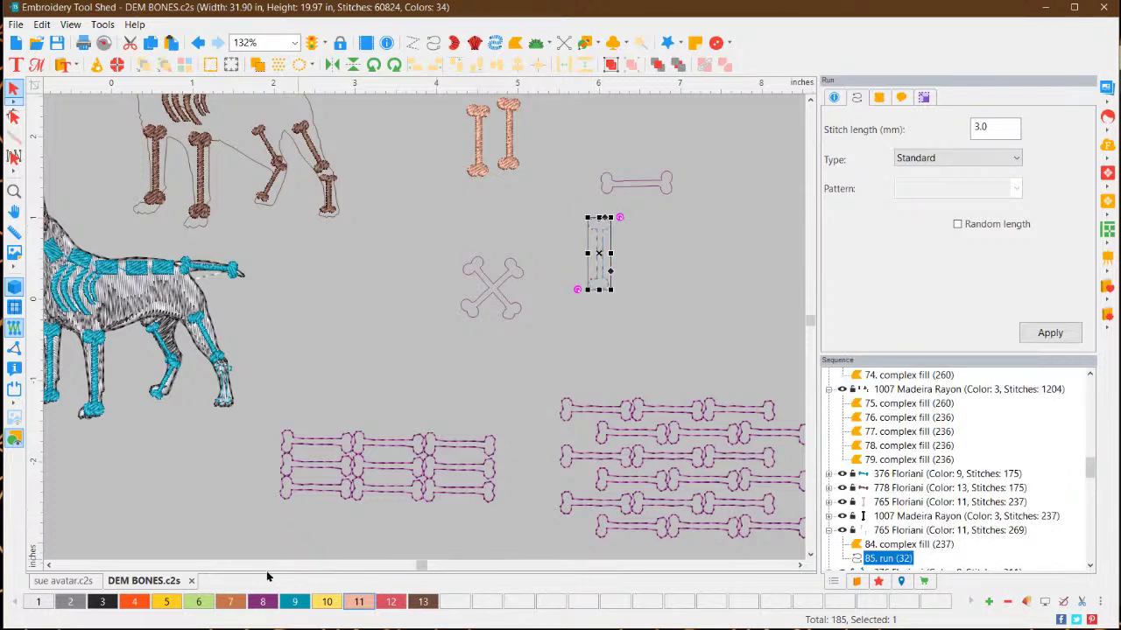
click(103, 604)
click(668, 345)
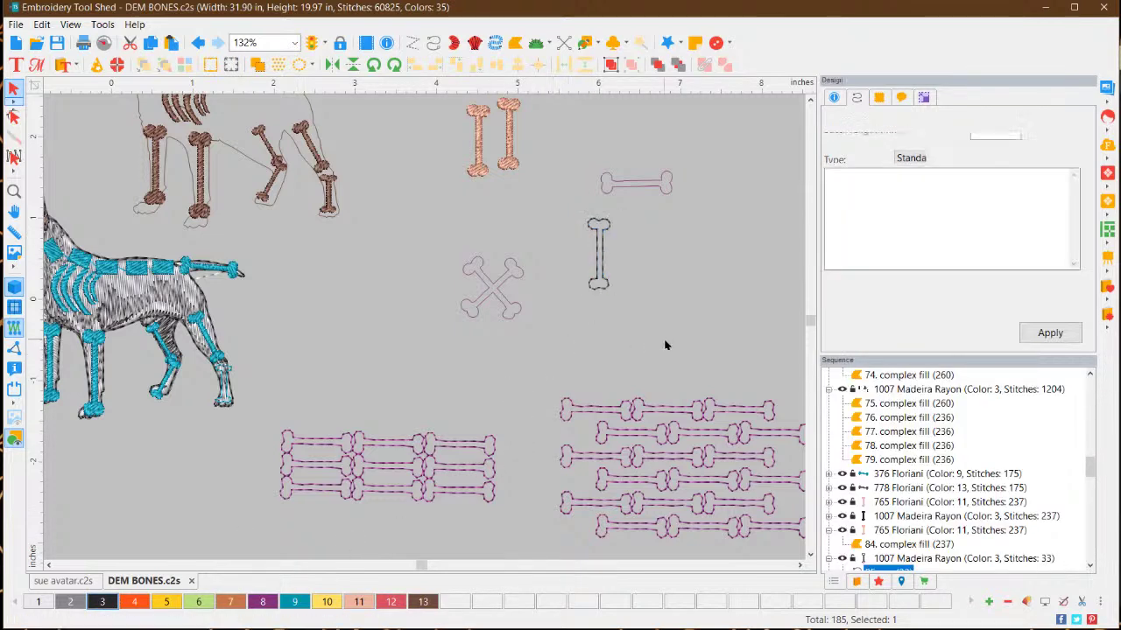
Rotate the black run-stitch bone clockwise to a diagonal angle
click(602, 251)
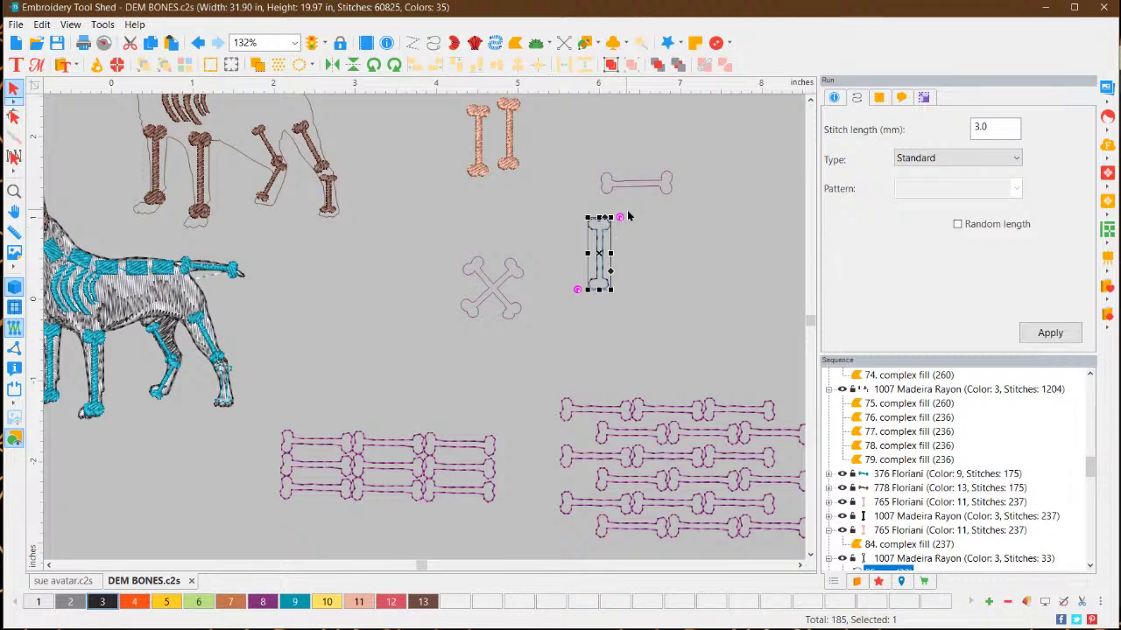
drag(619, 216, 635, 242)
click(695, 286)
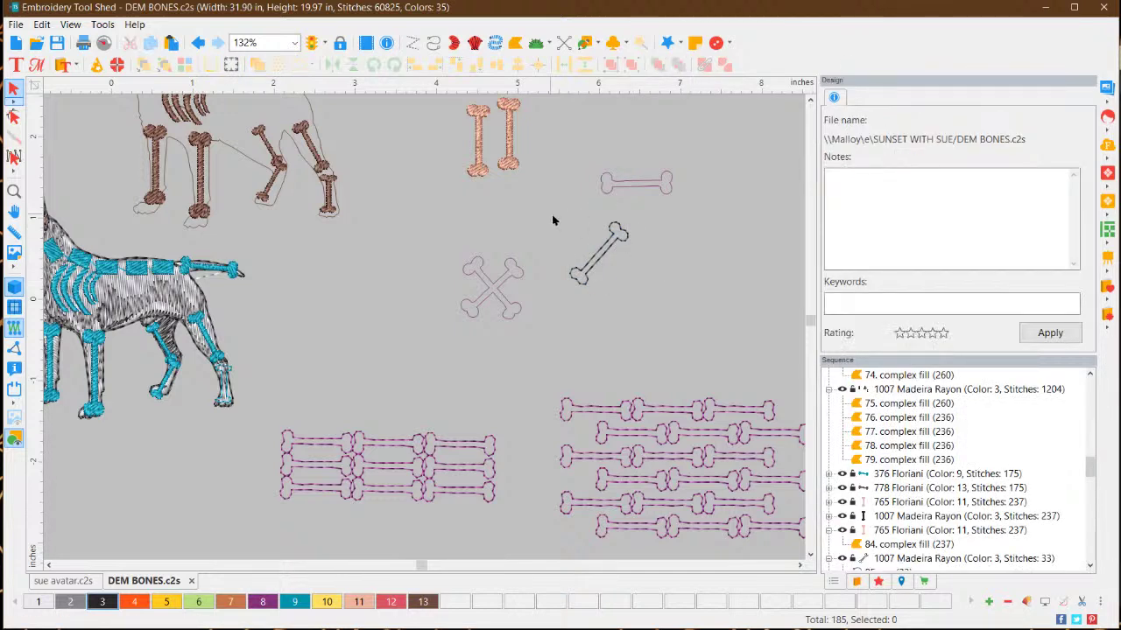
Duplicate the black diagonal run-stitch bone and rotate the copy counterclockwise so the two bones cross in an X
drag(536, 211, 680, 309)
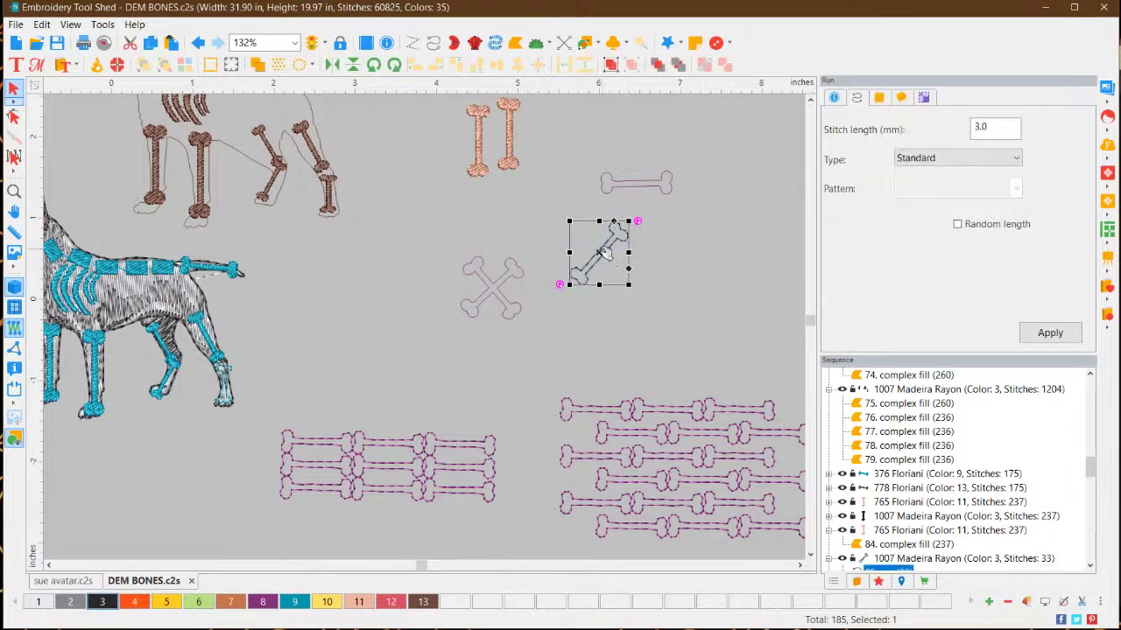
right_click(600, 249)
click(645, 292)
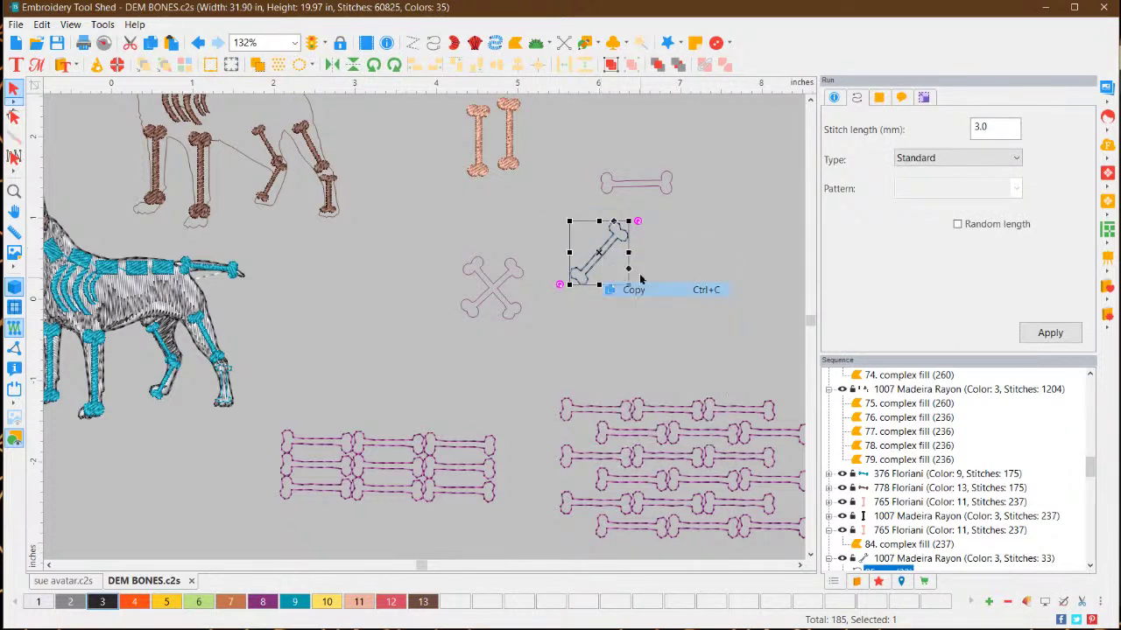
right_click(617, 253)
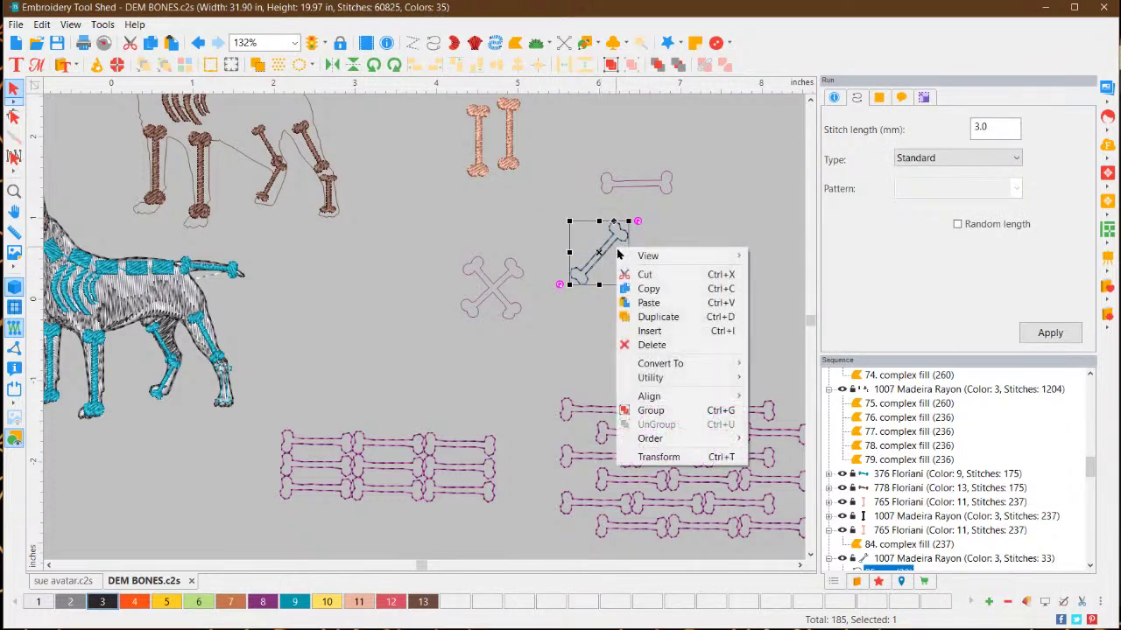
click(646, 302)
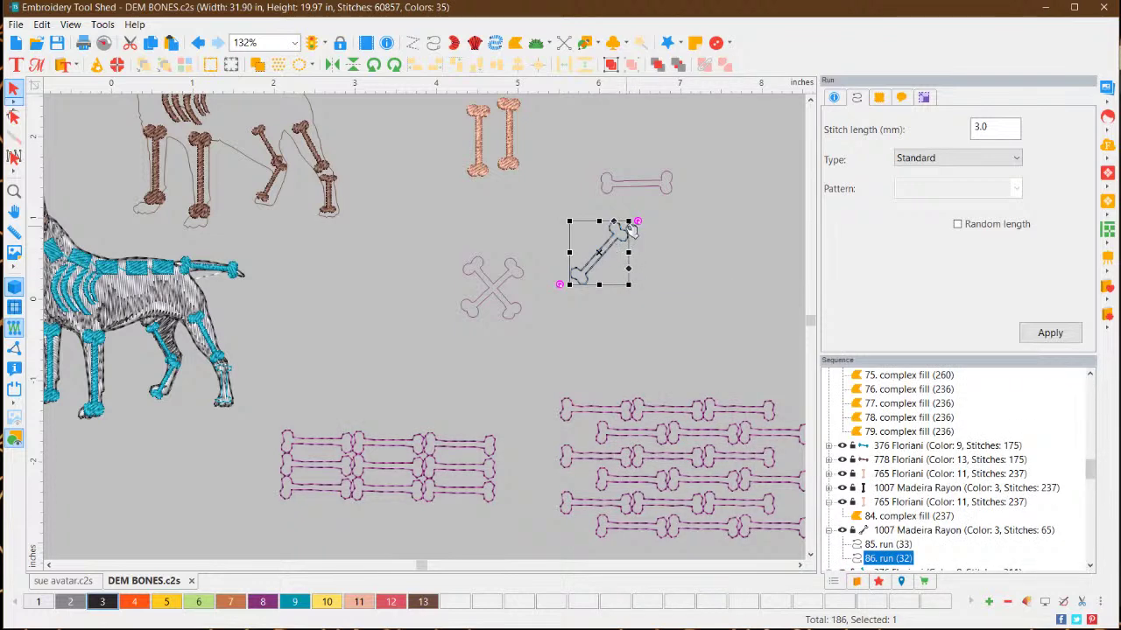
drag(637, 221, 573, 225)
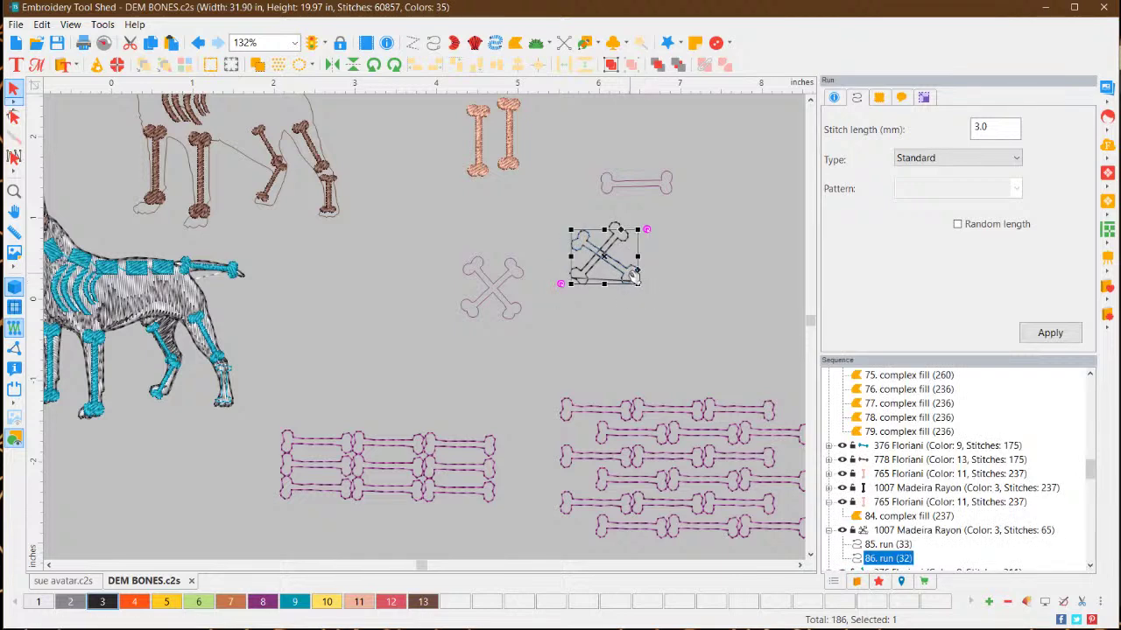
drag(629, 272, 627, 271)
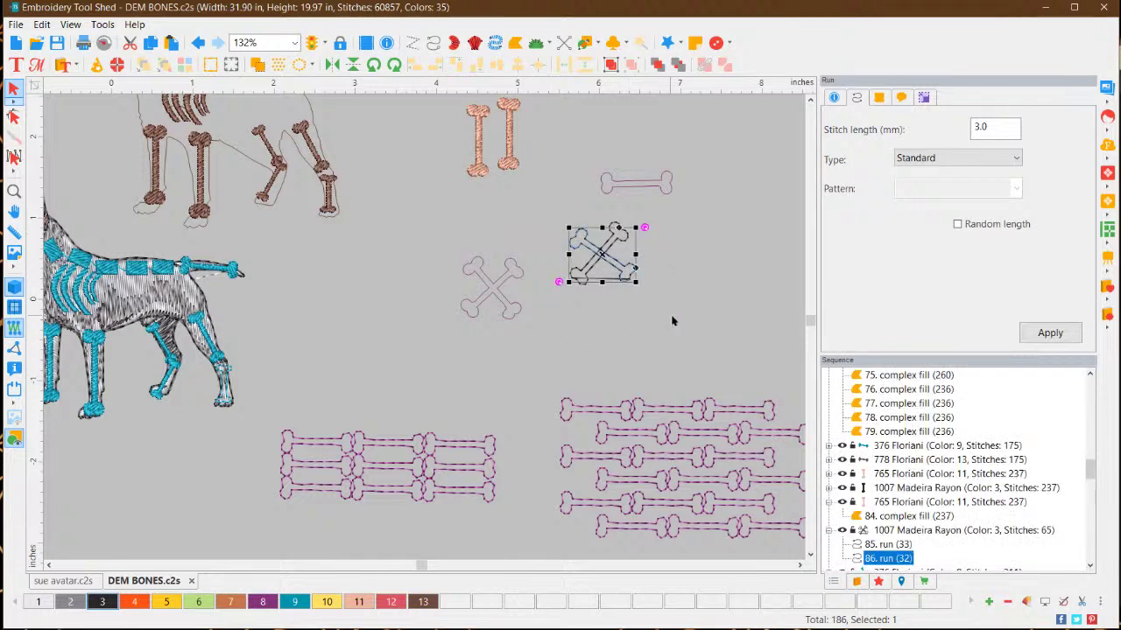
click(673, 321)
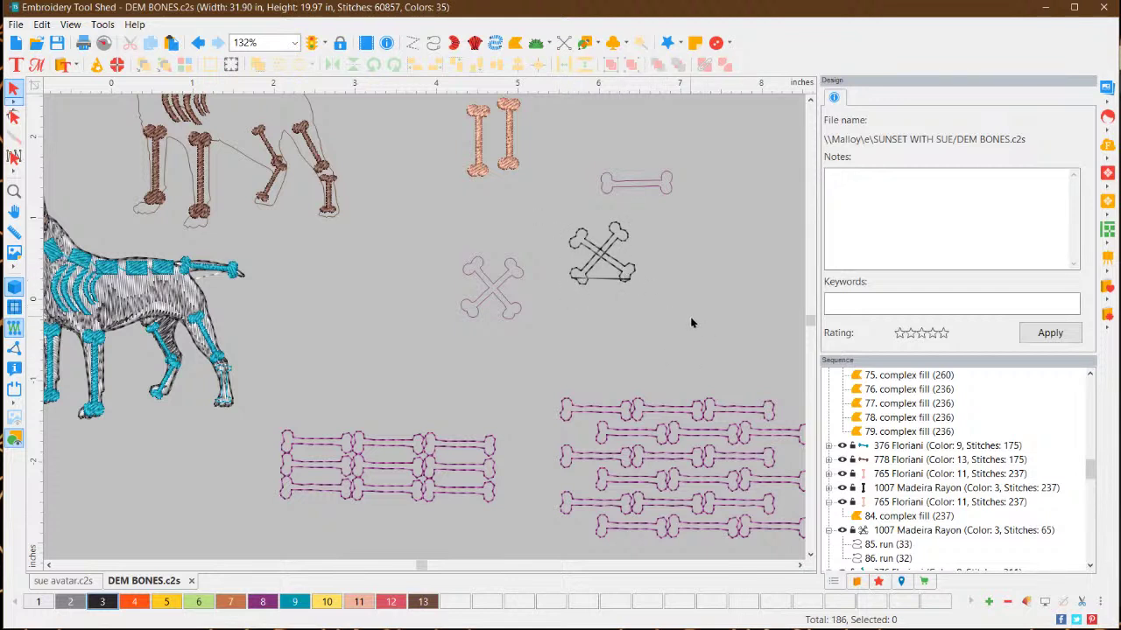
Try to combine the two crossed black bones into one object, and undo the combine
drag(689, 316, 551, 214)
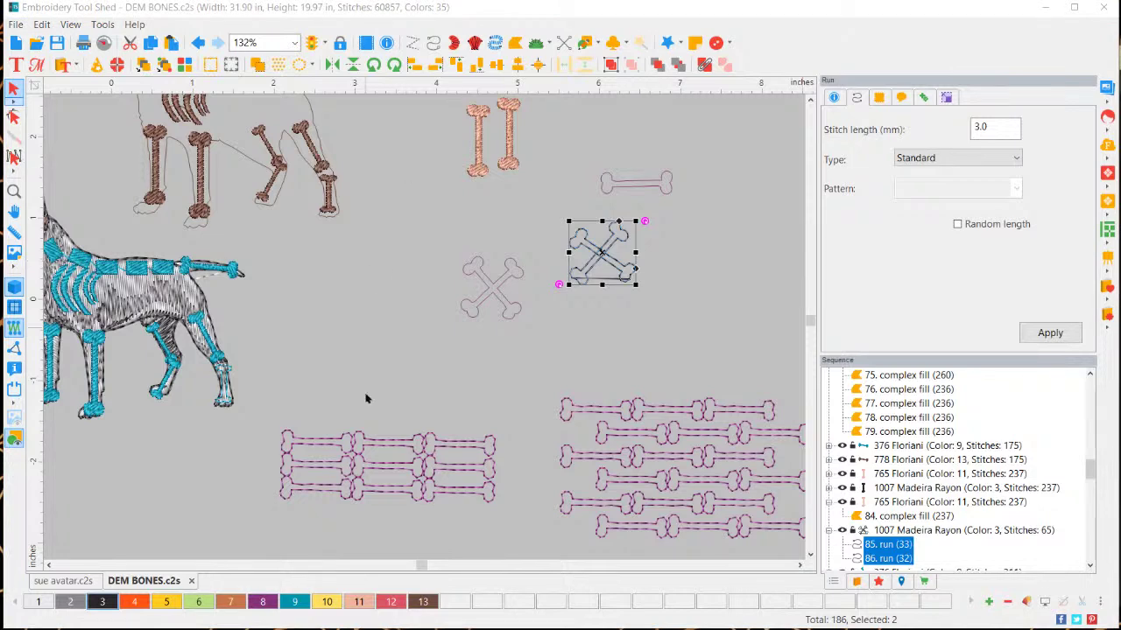
right_click(604, 255)
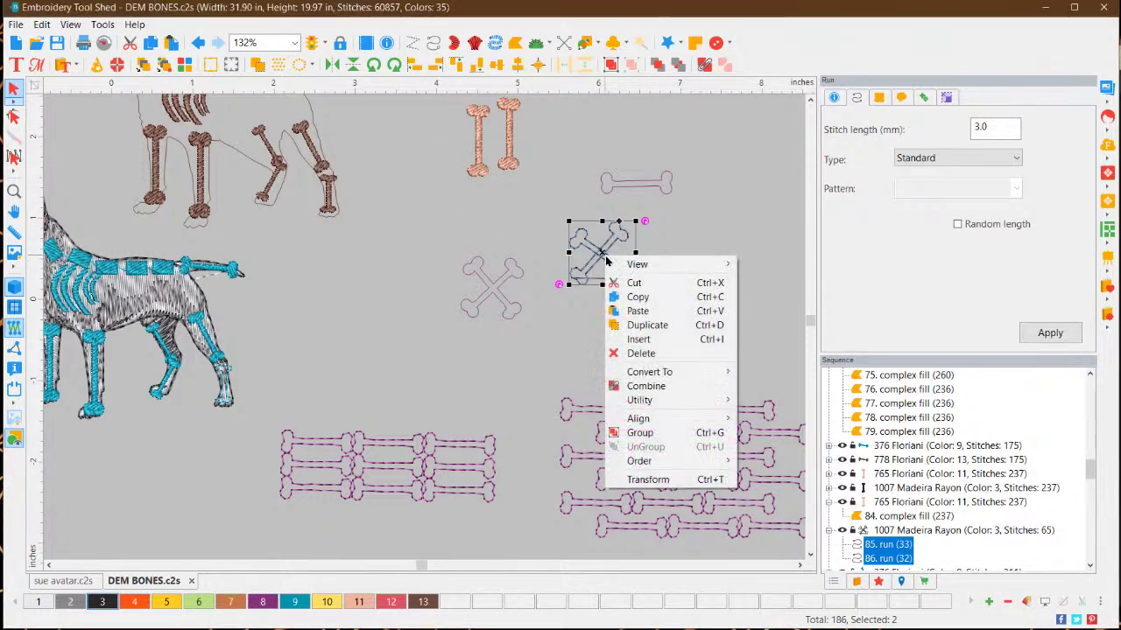
click(687, 387)
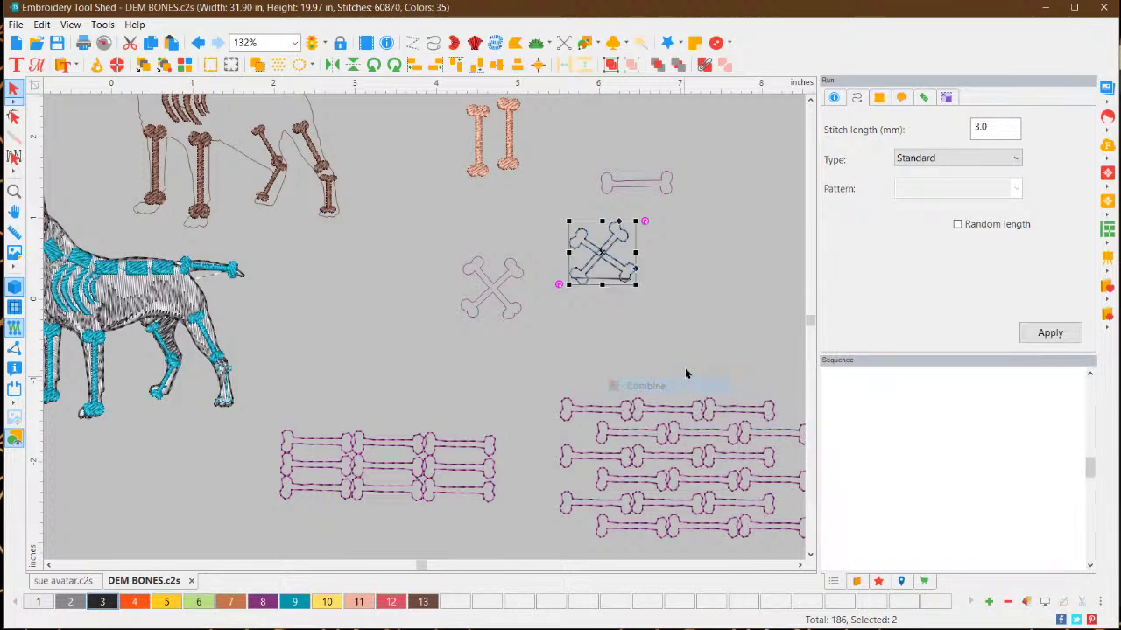
click(683, 325)
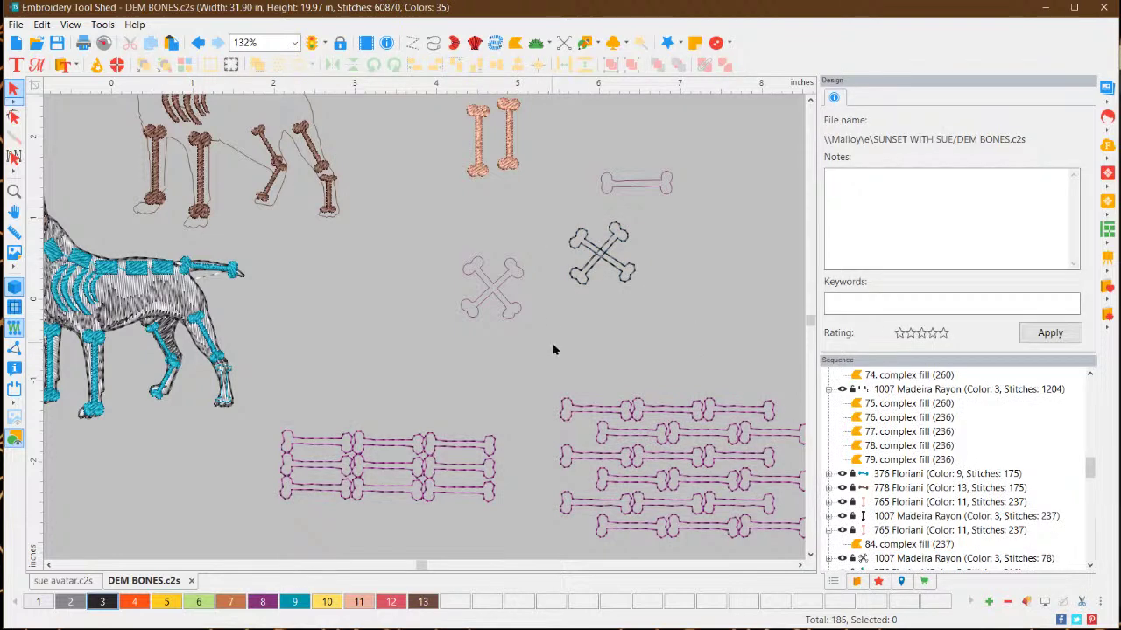
key(ctrl+z)
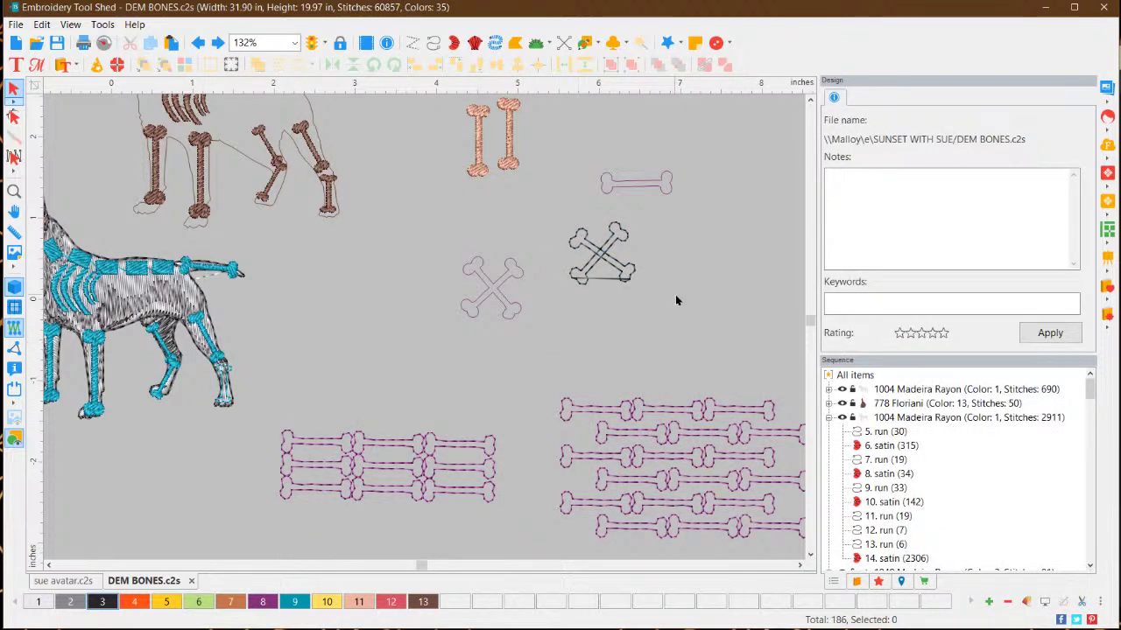
drag(703, 321, 543, 205)
right_click(612, 242)
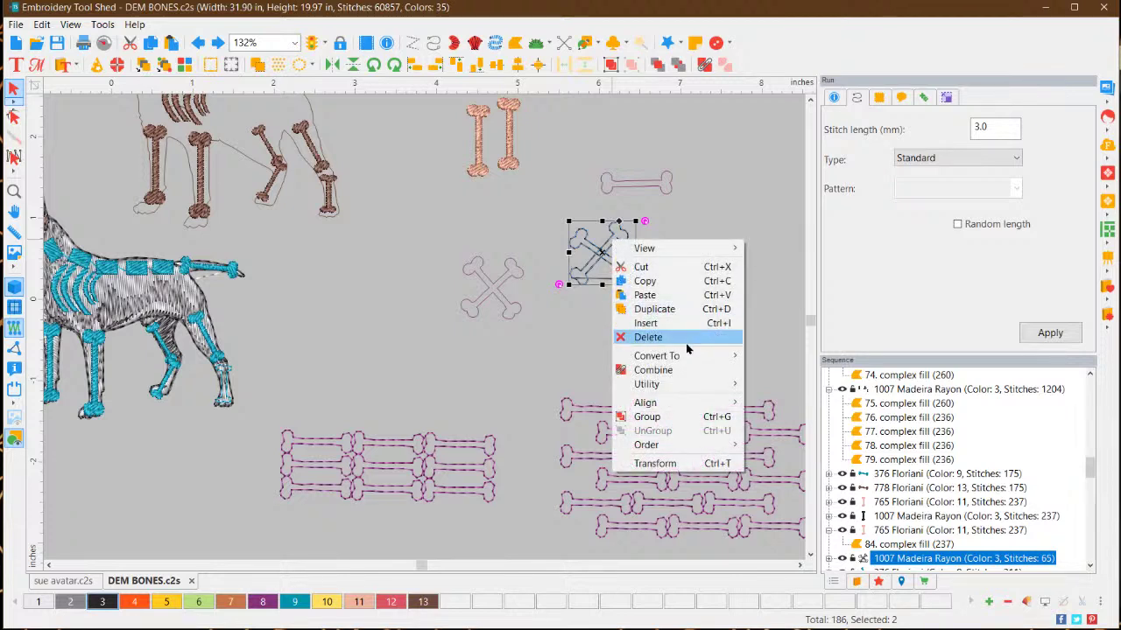
click(604, 252)
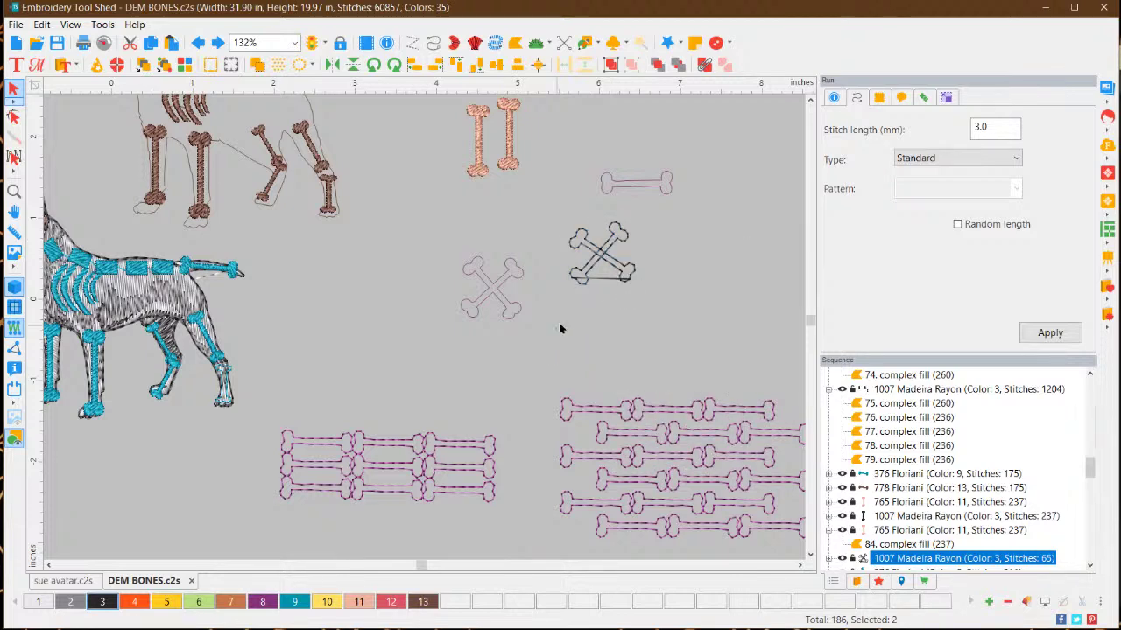
Create an outline at distance 0 from one black run-stitch bone of the crossed pair, keeping the original
click(604, 252)
right_click(604, 253)
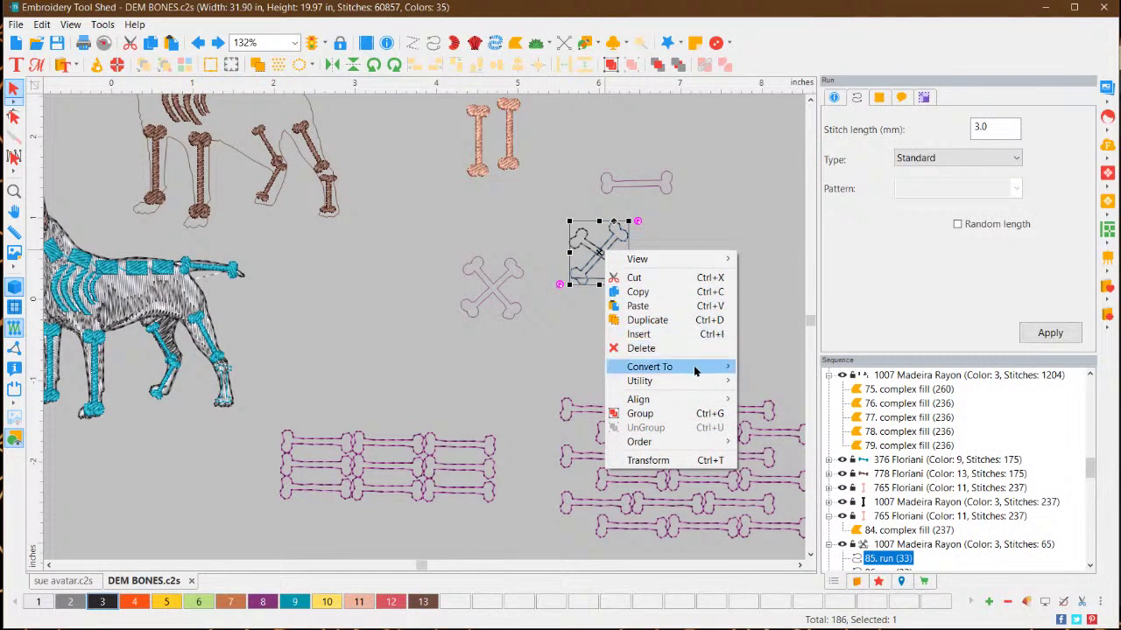
mouse_move(693, 371)
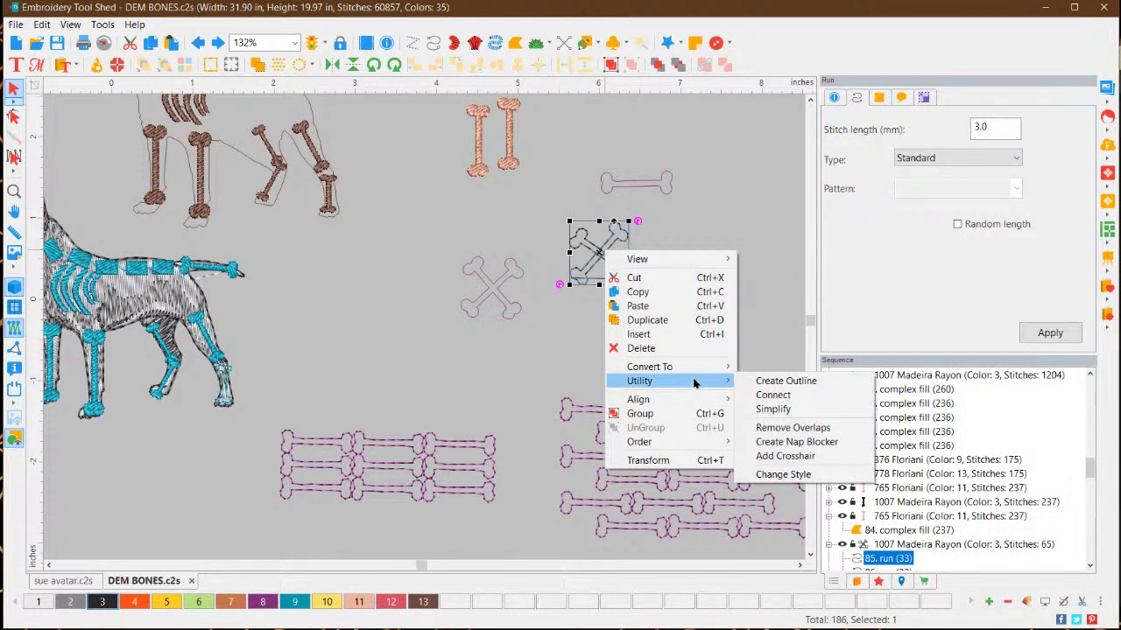
click(786, 384)
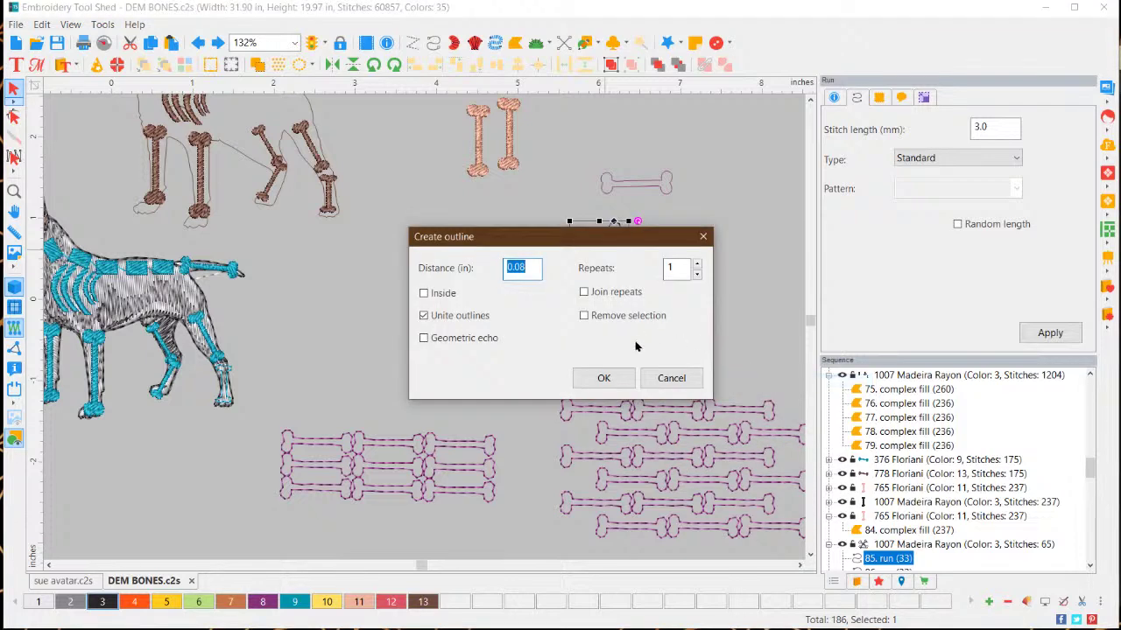
text(0)
click(601, 380)
click(671, 303)
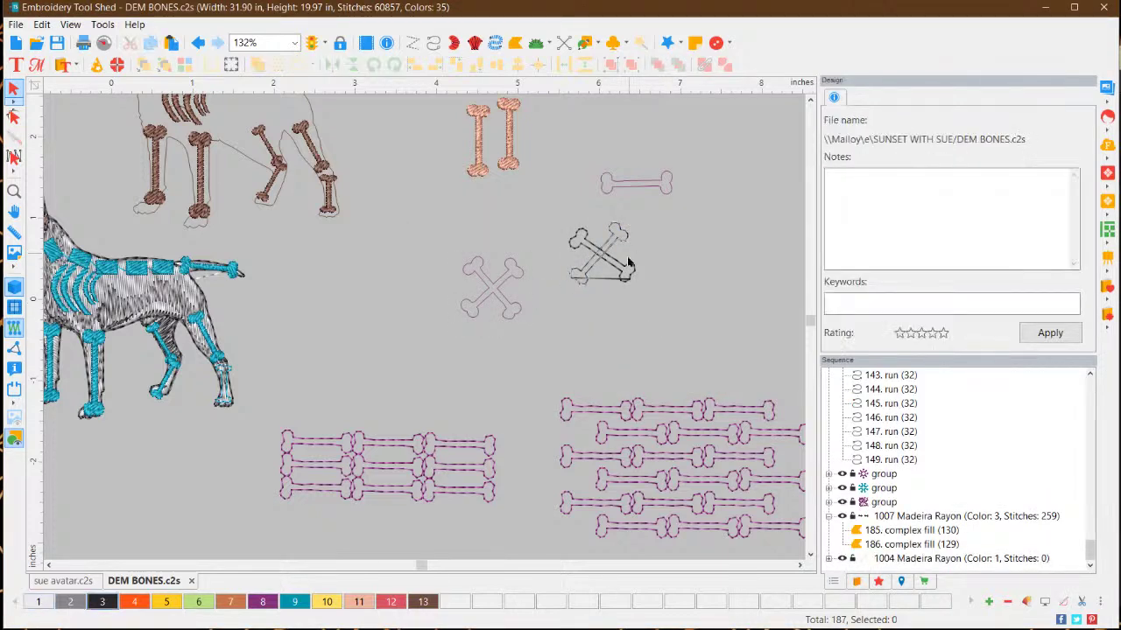
Nudge the overlying bone slightly and create one united outline at distance 0 around all the crossed bones
mouse_move(617, 267)
mouse_down()
mouse_move(666, 340)
mouse_move(602, 254)
mouse_up()
click(709, 322)
drag(697, 328, 550, 210)
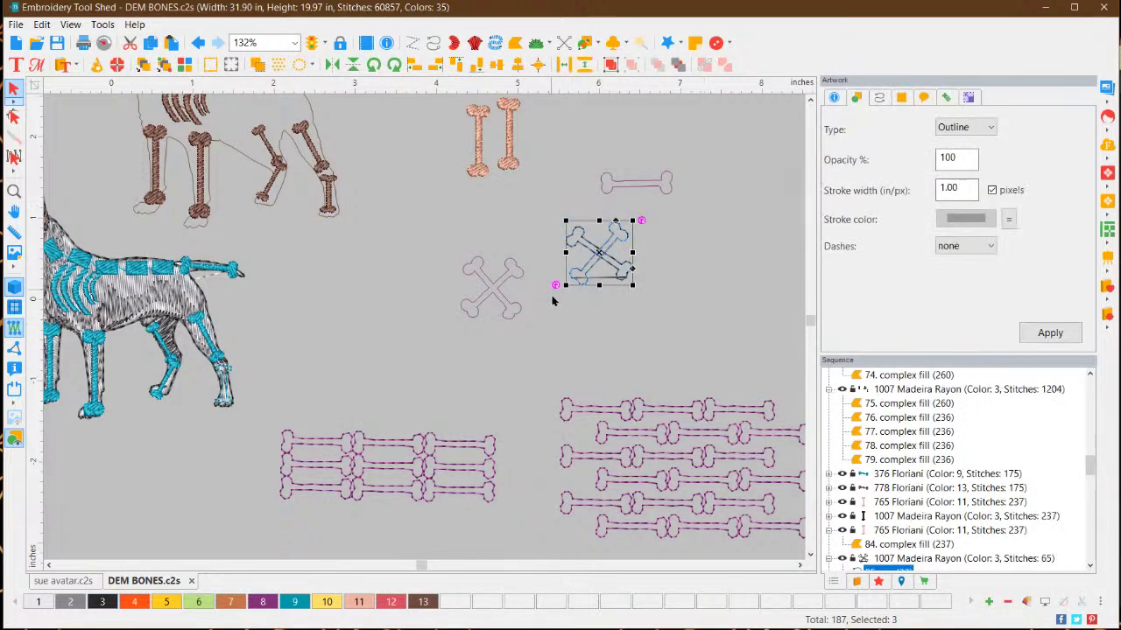
right_click(595, 252)
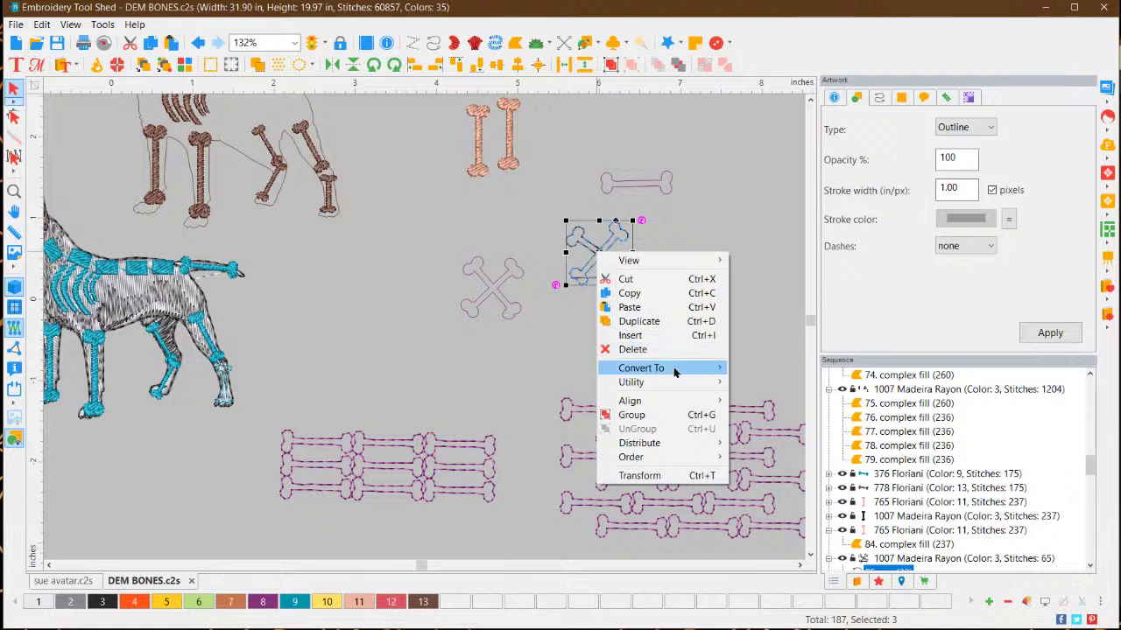
mouse_move(677, 368)
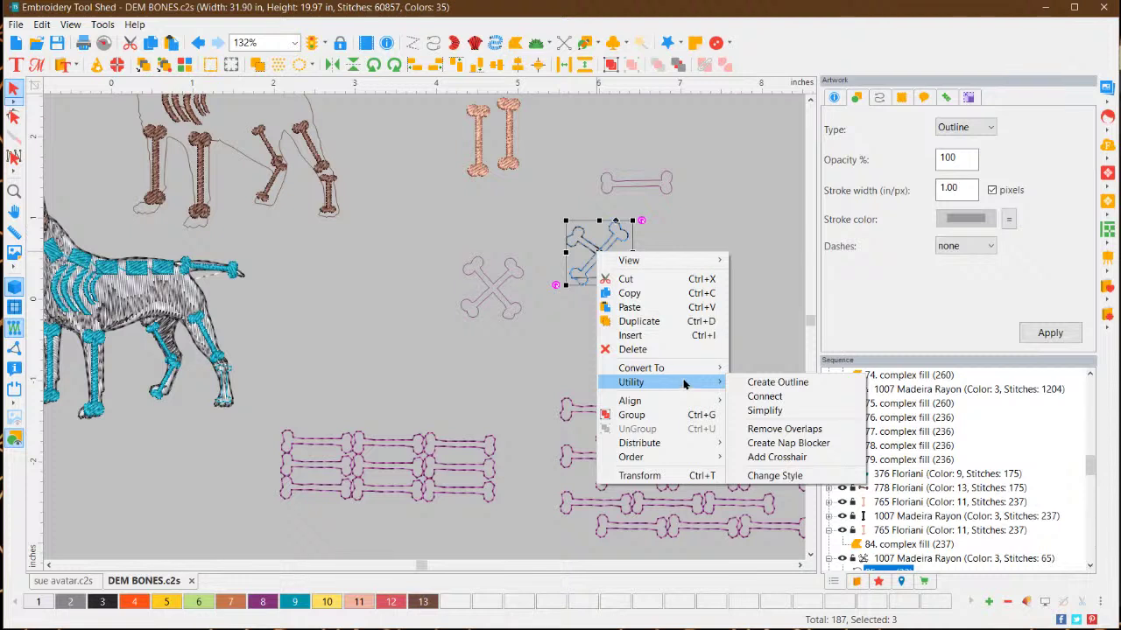
key(Escape)
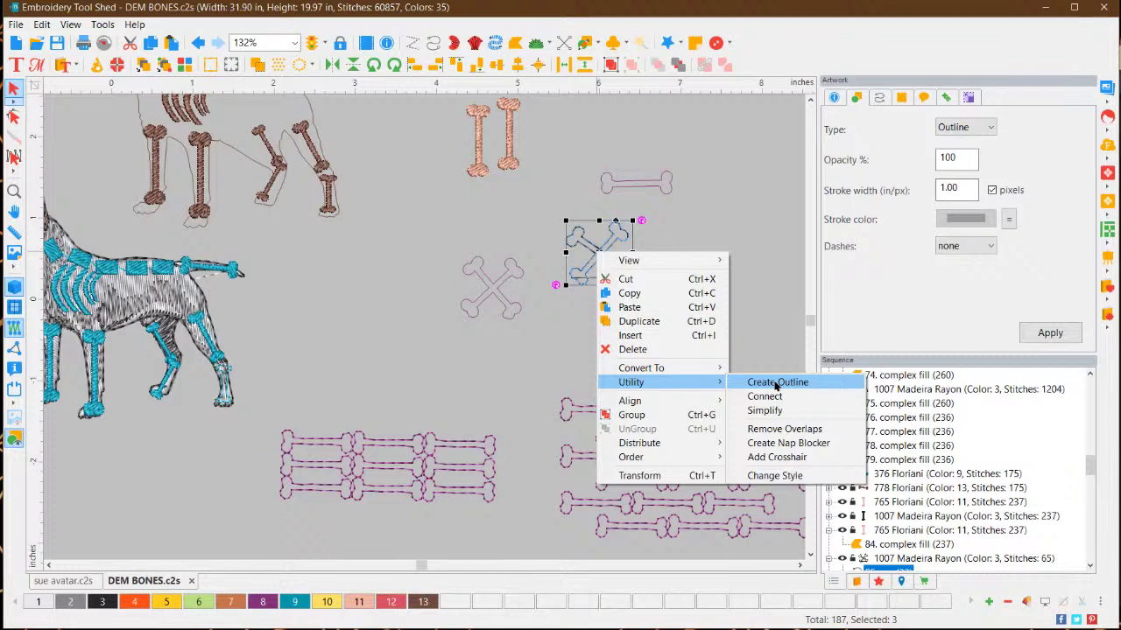
click(776, 383)
text(0)
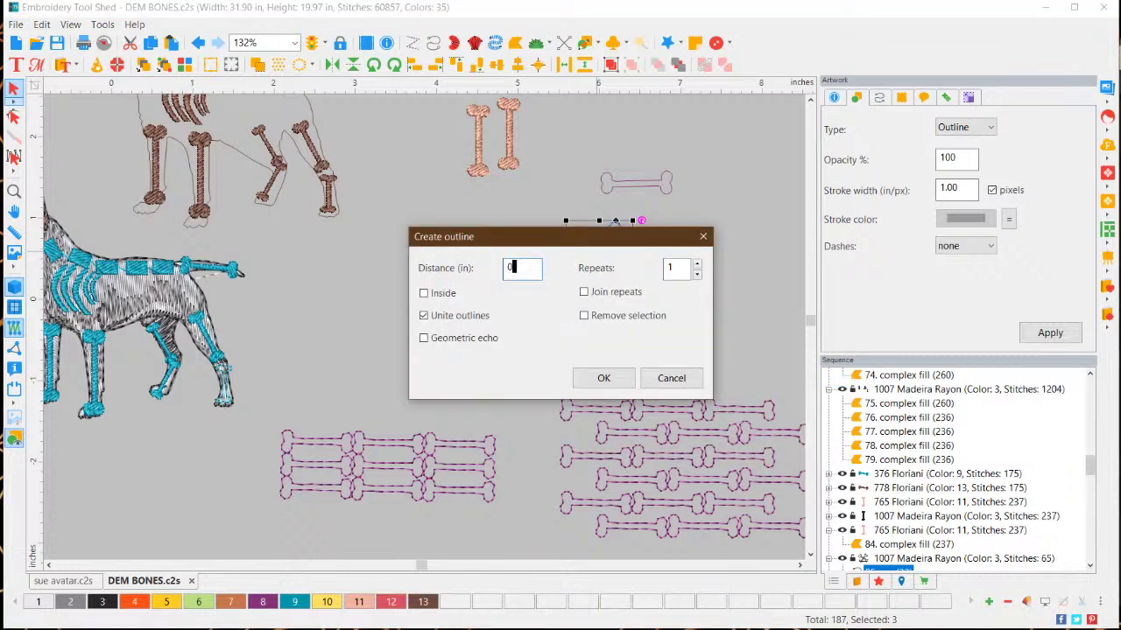
click(603, 377)
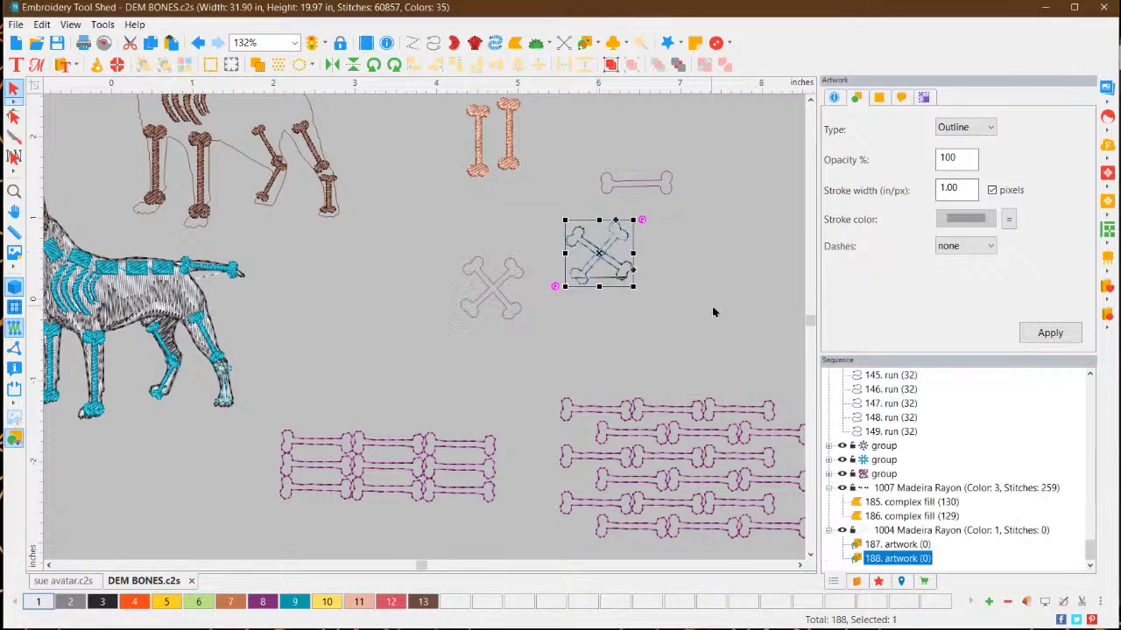
Move the new crossed-bones outline off the black originals and recolor it with teal palette color 9
drag(612, 259, 701, 298)
click(739, 302)
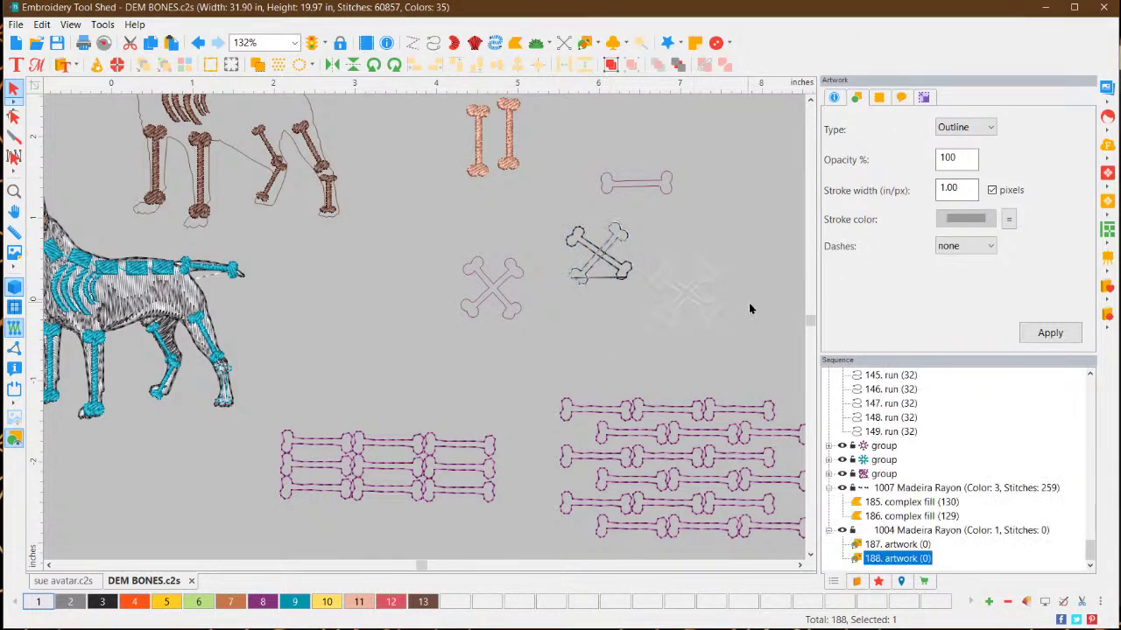
click(689, 297)
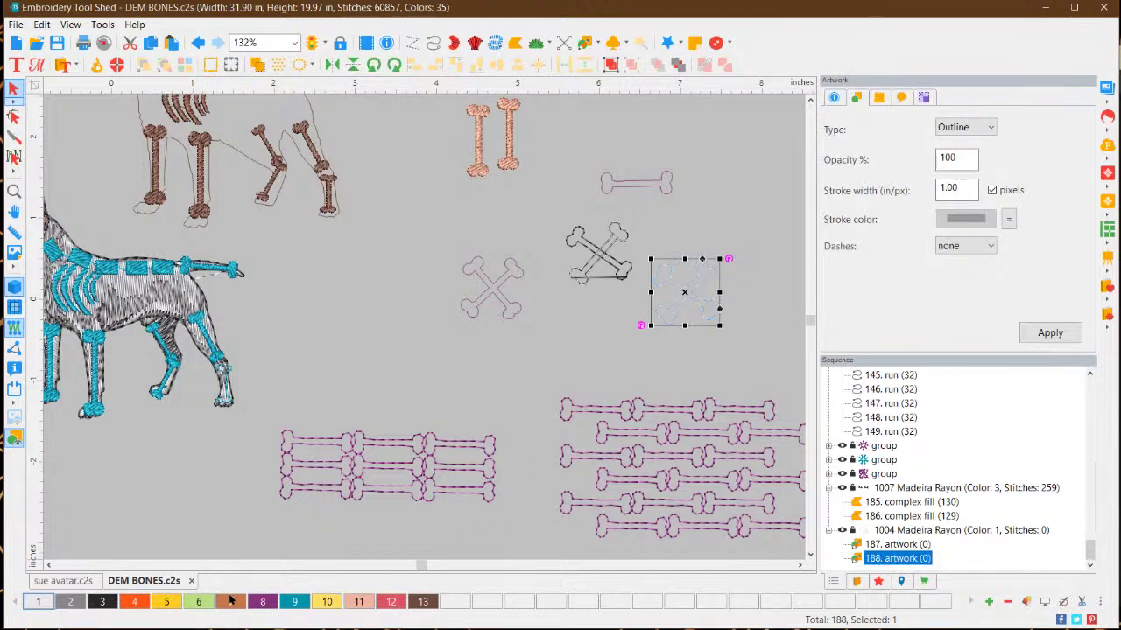
click(292, 601)
click(544, 358)
click(713, 305)
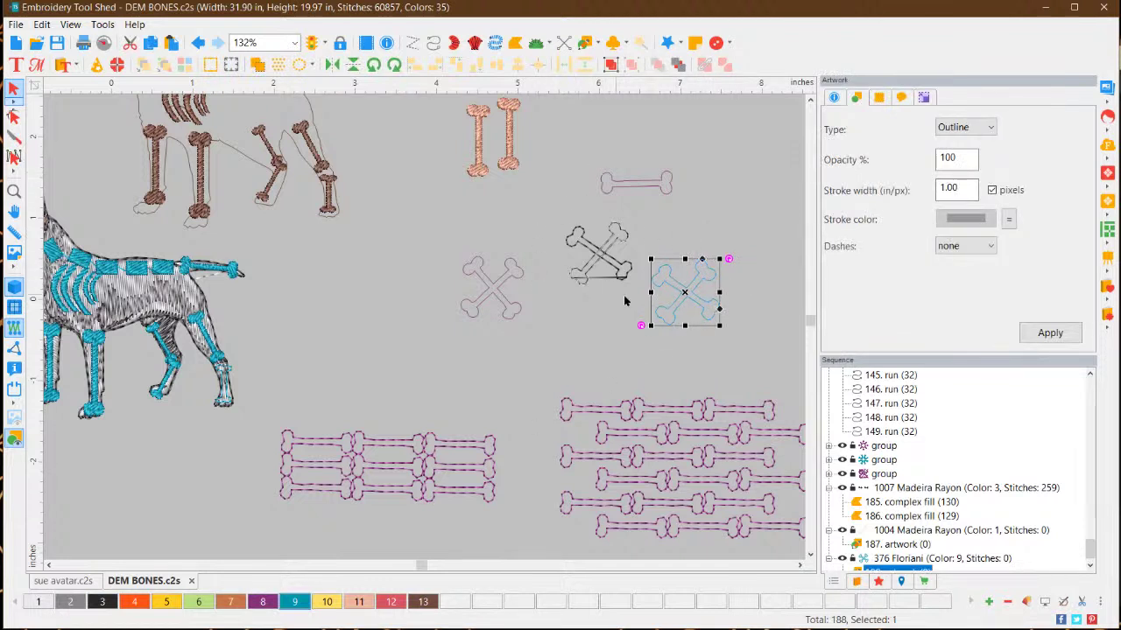
Place the teal crossed-bones outline directly beside the black crossed bones and shift the purple crossed-bones outline farther left
drag(691, 297, 435, 313)
click(510, 344)
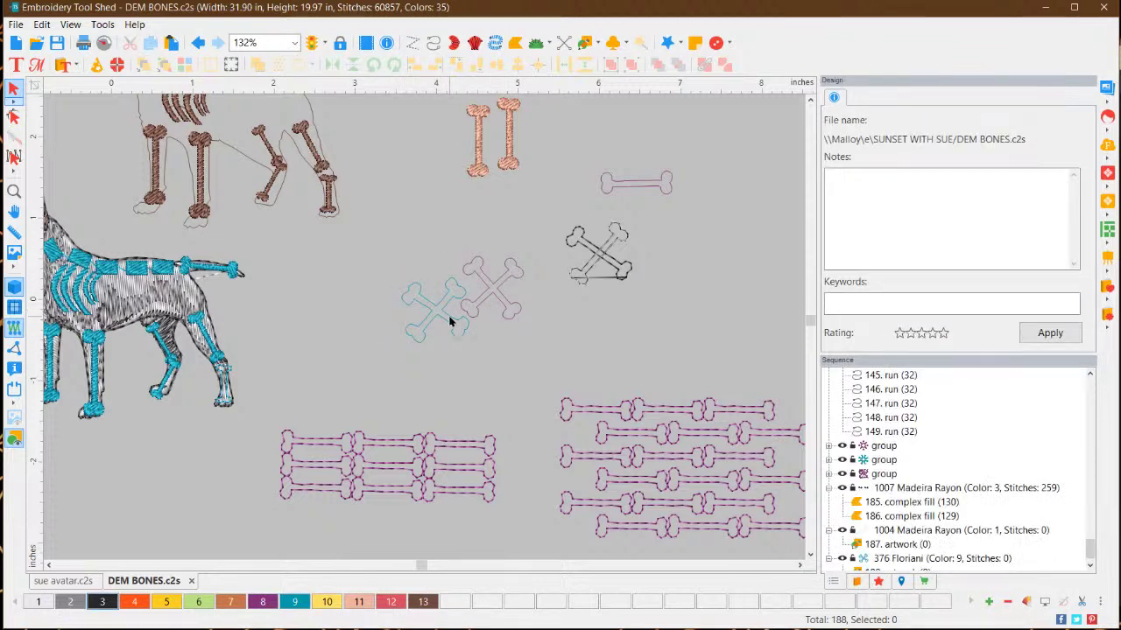
drag(438, 304, 665, 276)
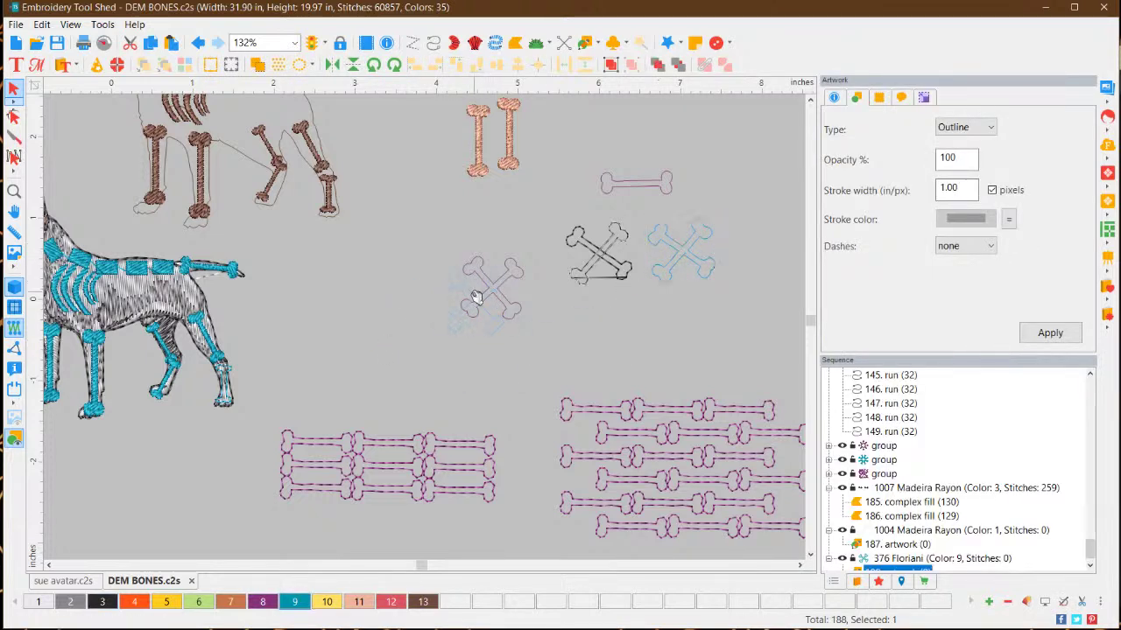
click(520, 327)
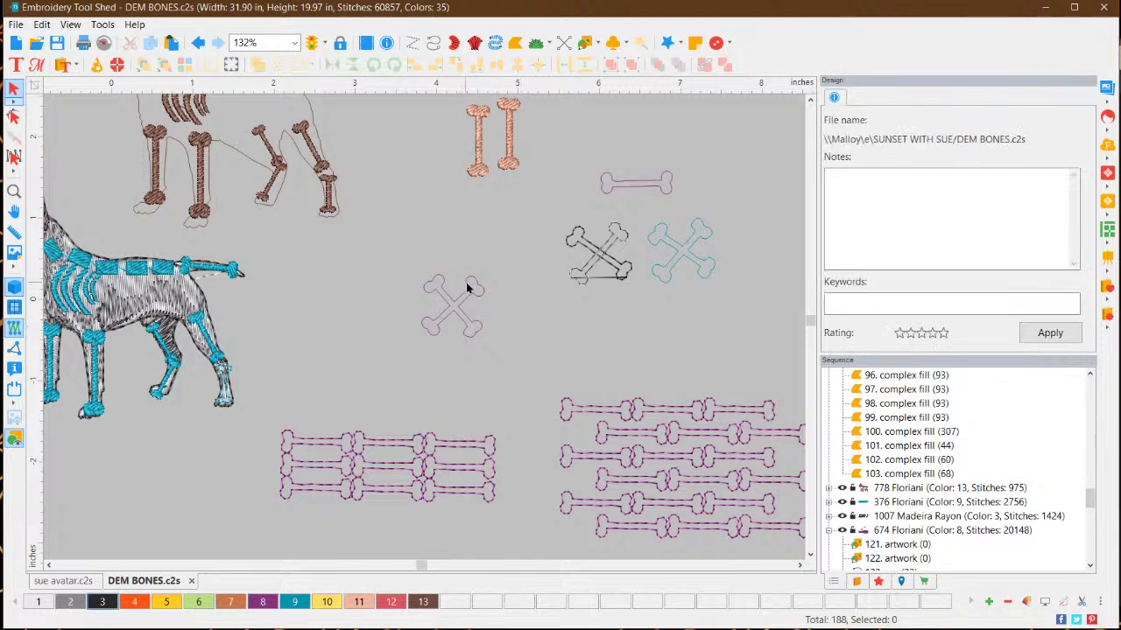
Adjust the rotation of the purple crossed-bones outline with small turns until its arms sit nearly symmetrical
click(467, 293)
mouse_move(495, 273)
mouse_down()
mouse_move(490, 261)
mouse_move(495, 293)
mouse_move(500, 280)
mouse_up()
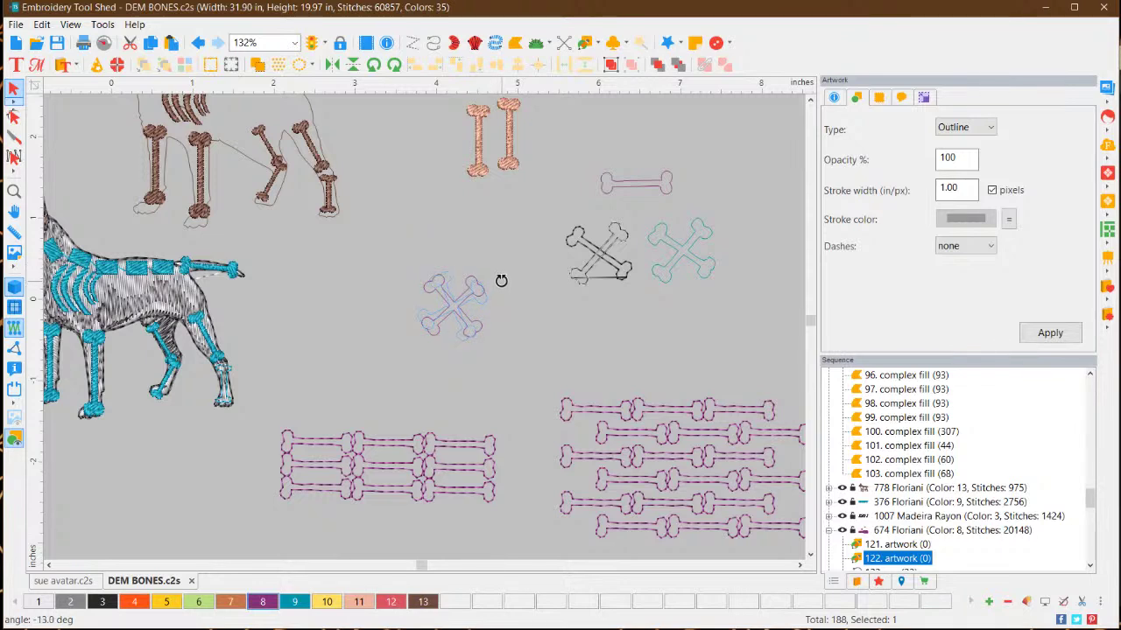
click(528, 356)
click(480, 292)
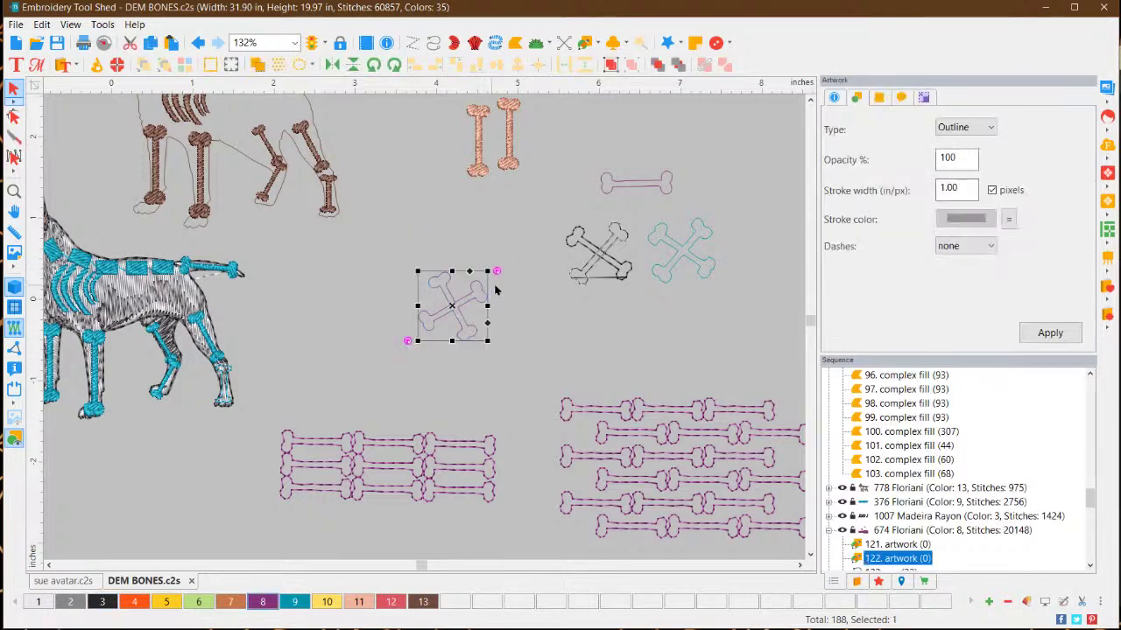
drag(498, 270, 498, 263)
click(529, 358)
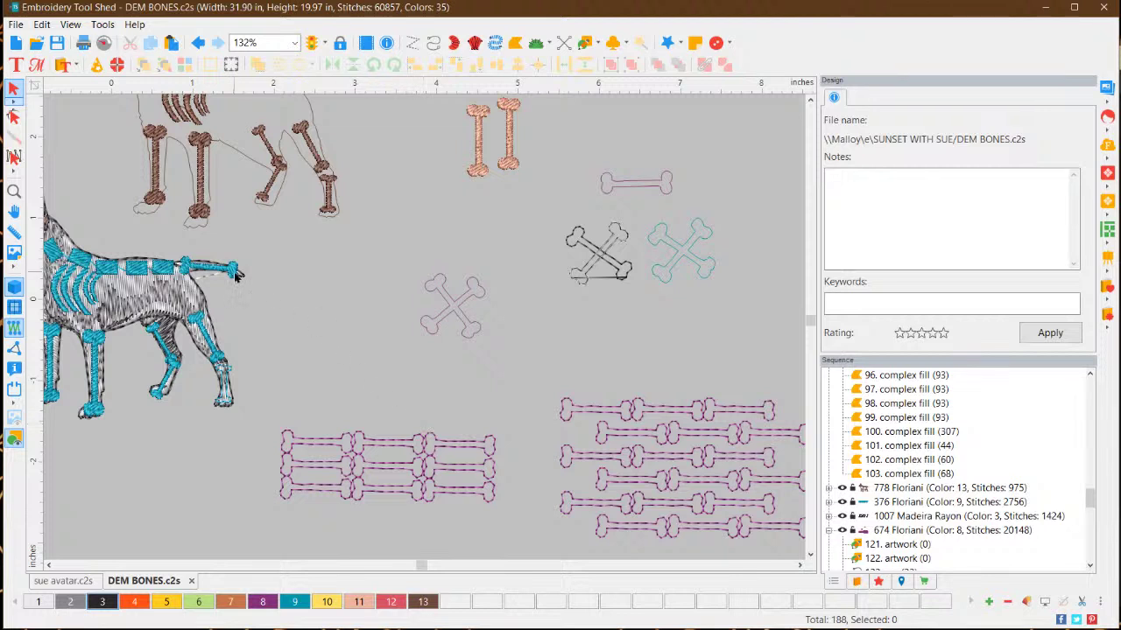
Place a horizontal guideline across the center of the purple crossed-bones outline
drag(75, 85, 100, 316)
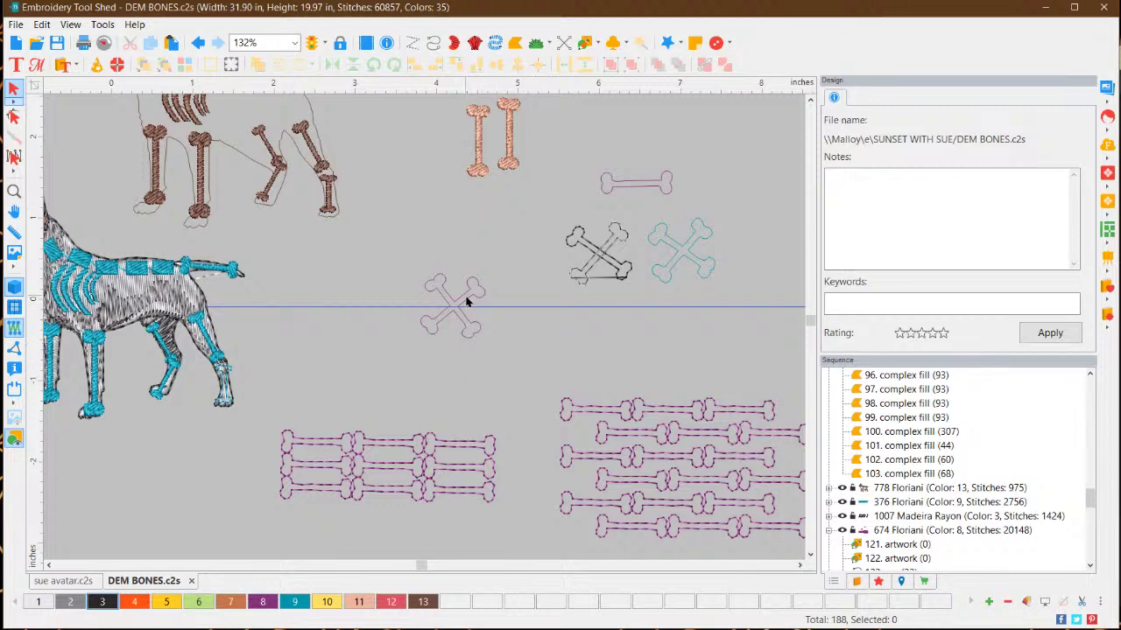
scroll(466, 301, up, 3)
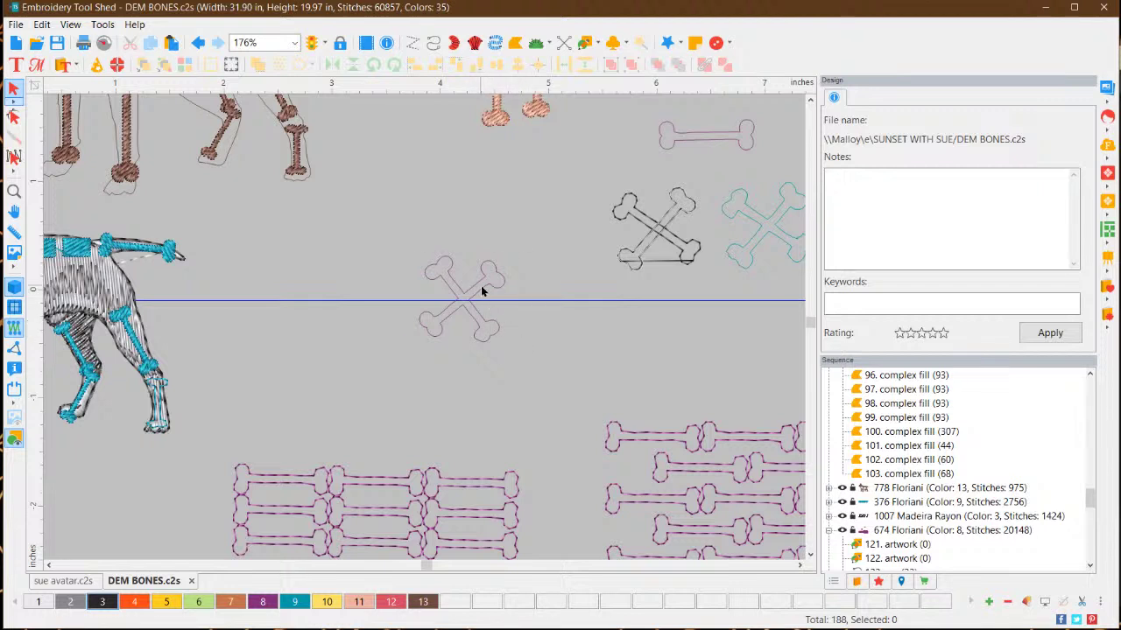
Reshape the lower-right bone end of the purple crossed-bones outline by moving its bottom-left node slightly inward
click(481, 285)
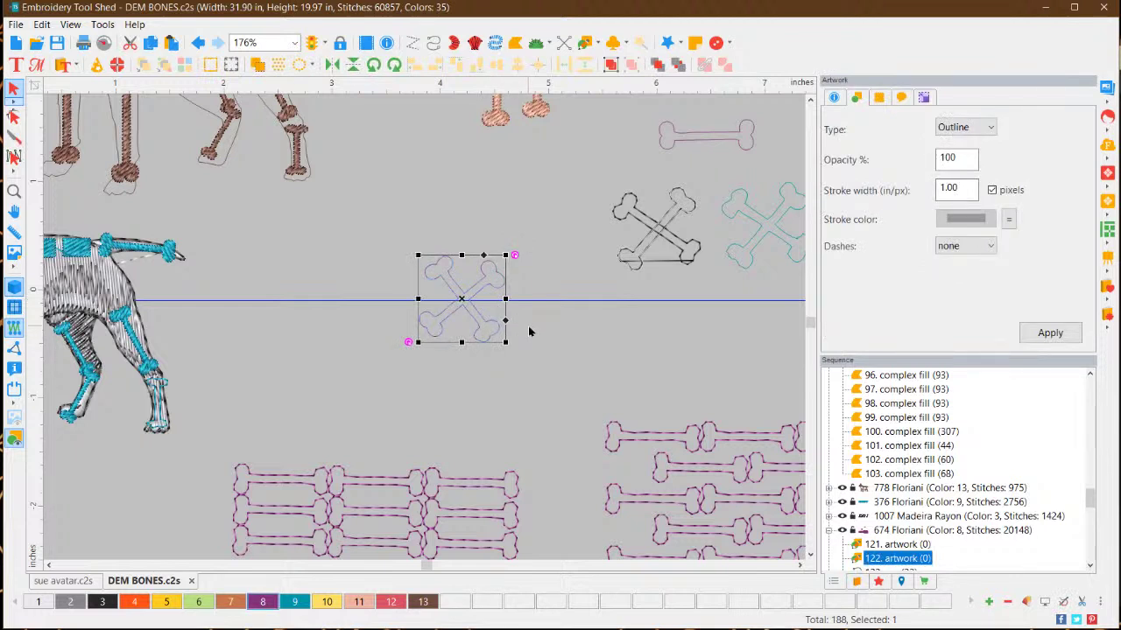
click(15, 117)
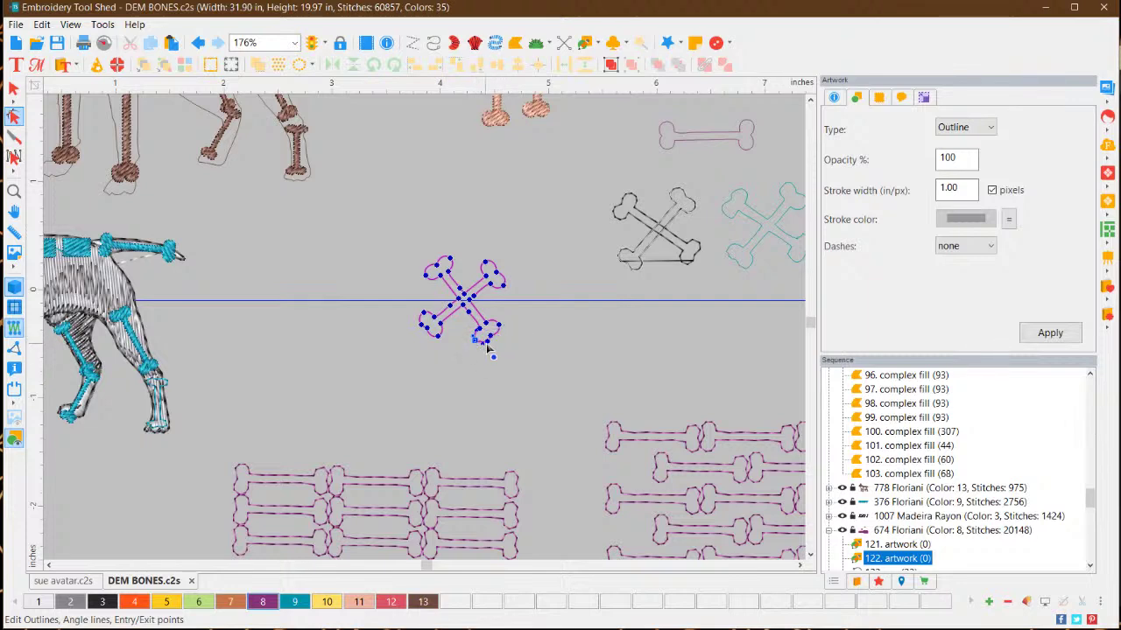
scroll(480, 343, up, 3)
scroll(515, 324, up, 1)
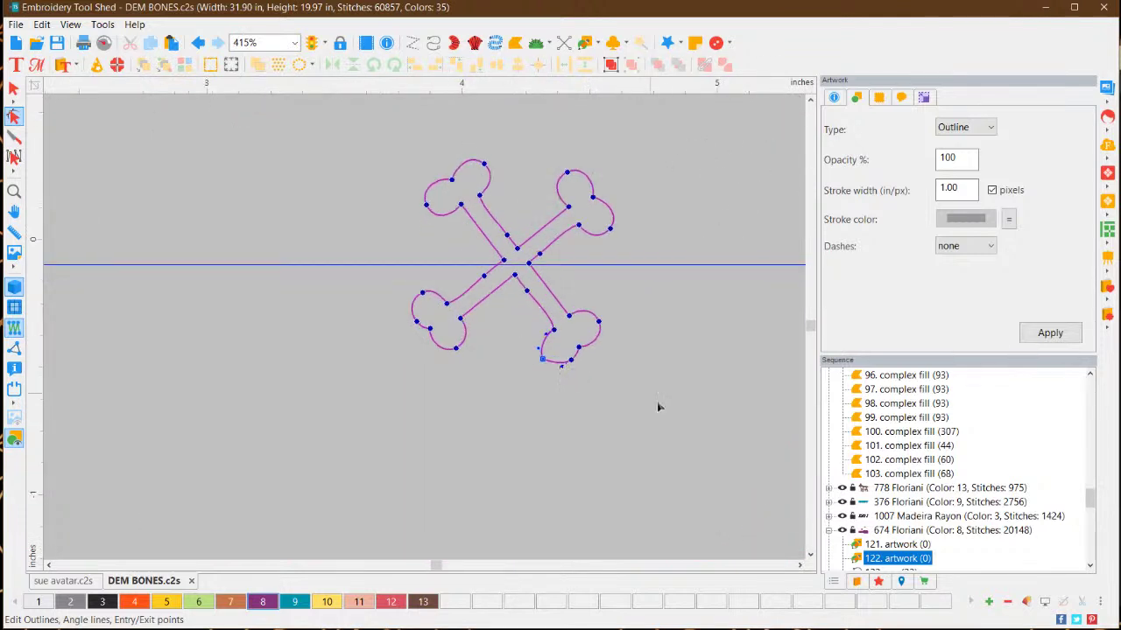
click(641, 346)
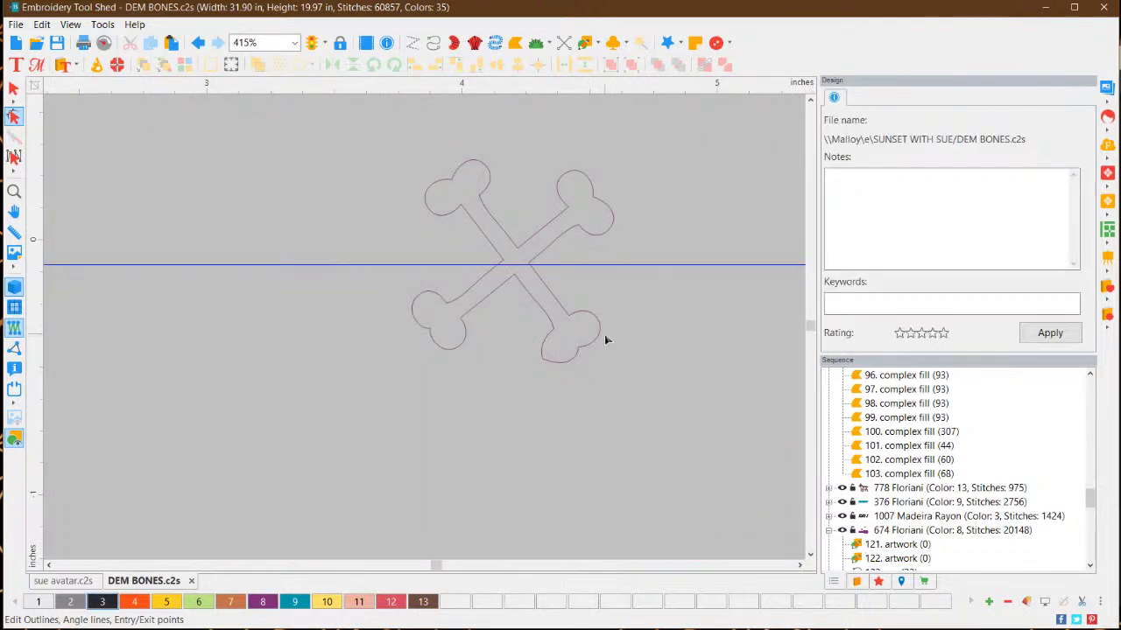
click(599, 343)
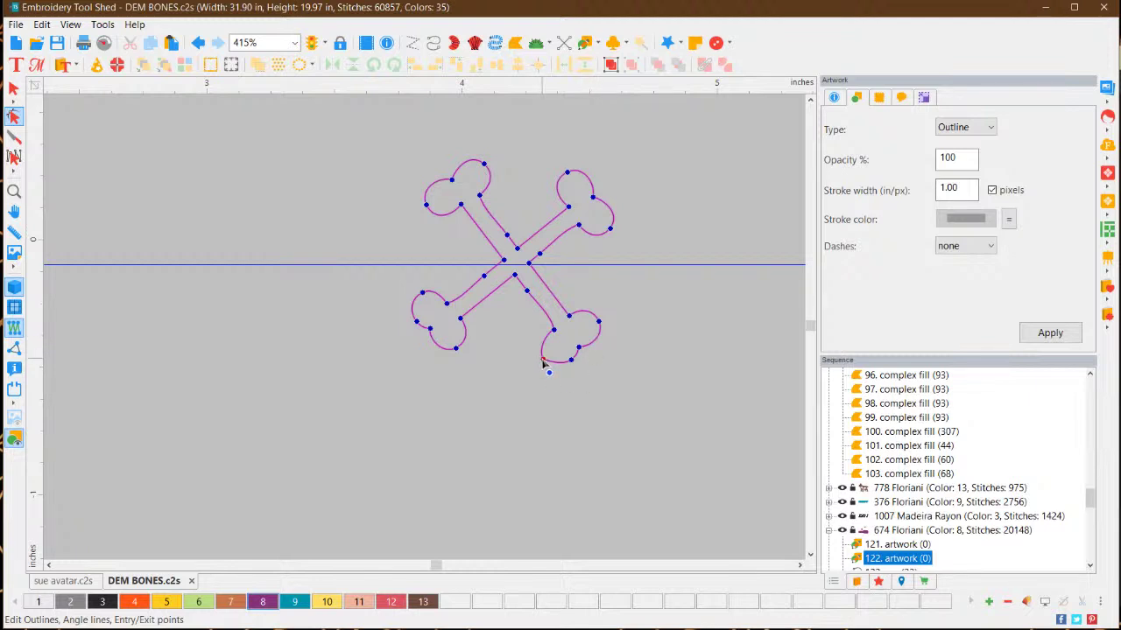
drag(542, 362, 548, 355)
click(1048, 333)
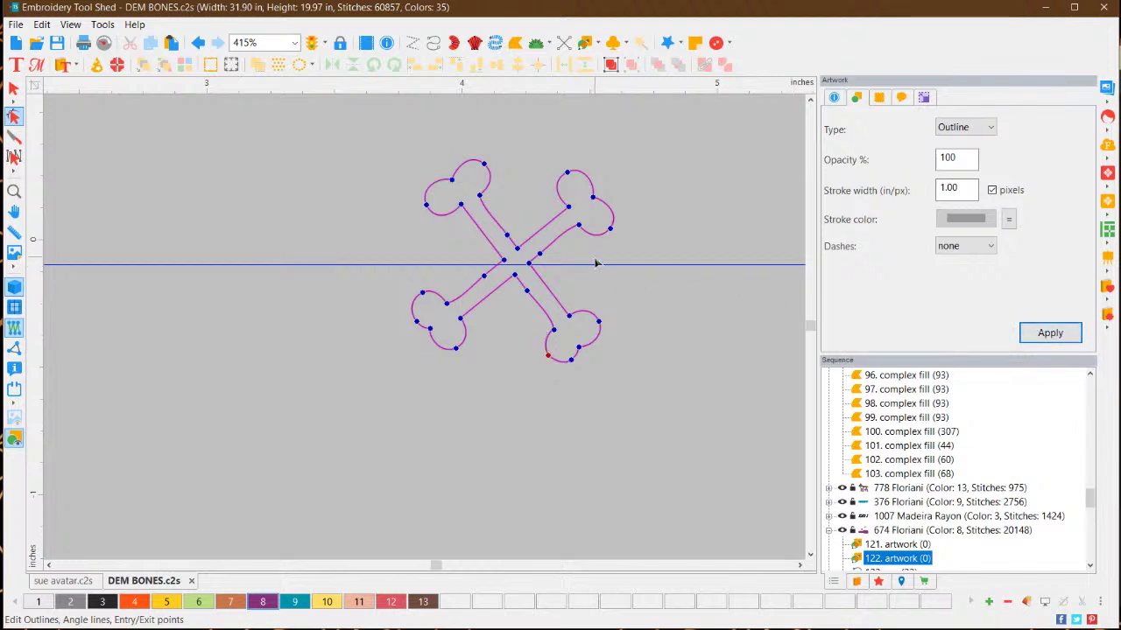
click(983, 129)
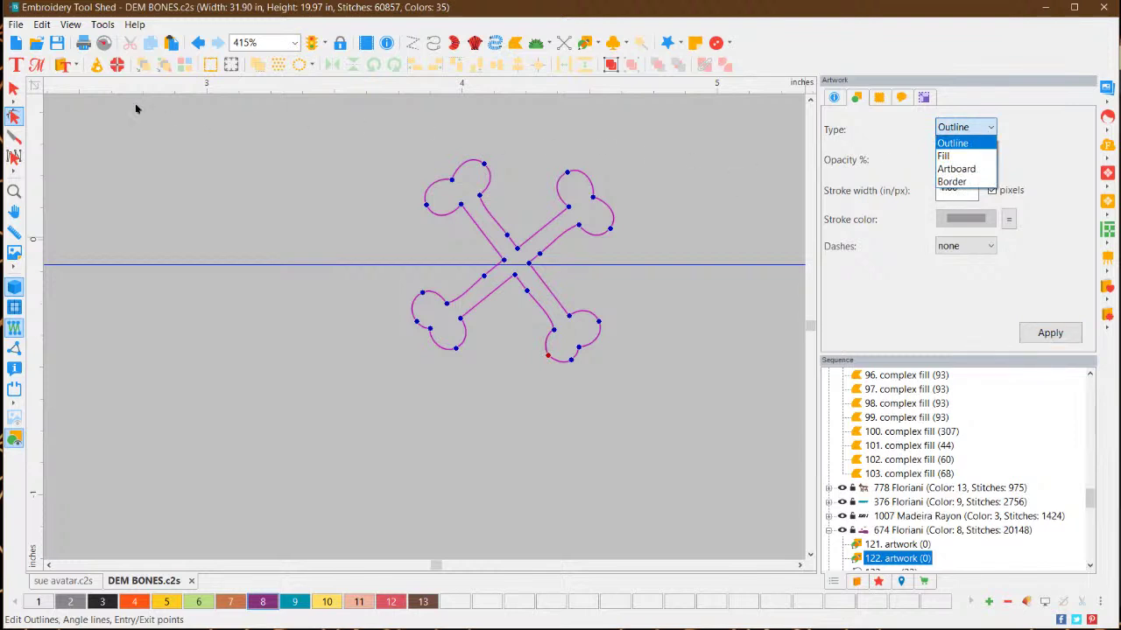
Convert the purple crossed-bones artwork to a run stitch
click(13, 87)
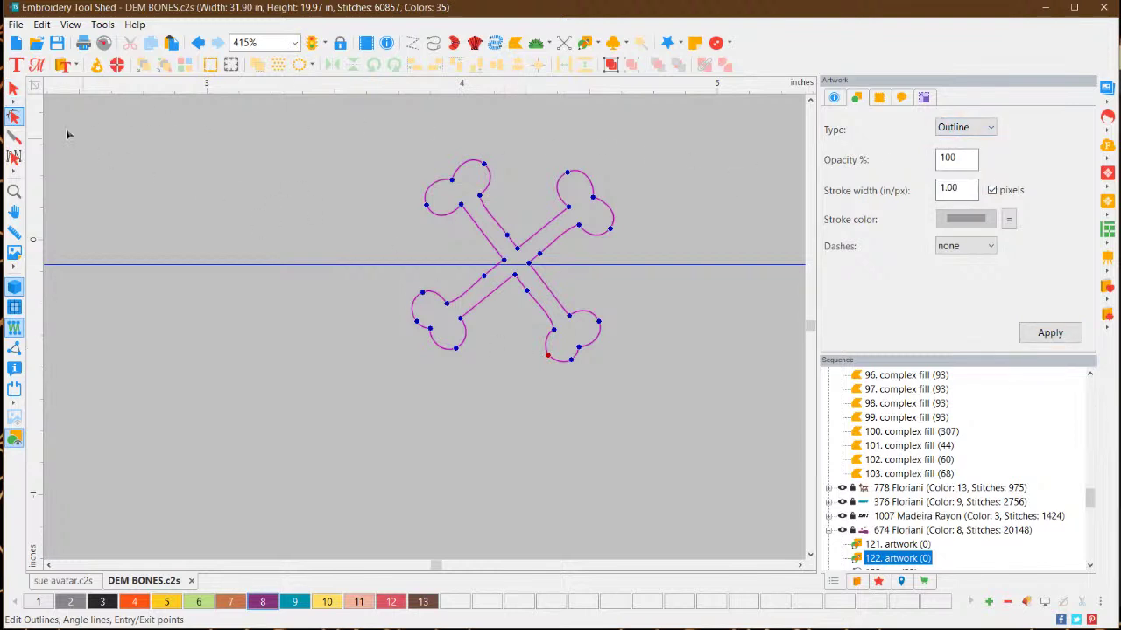
click(594, 340)
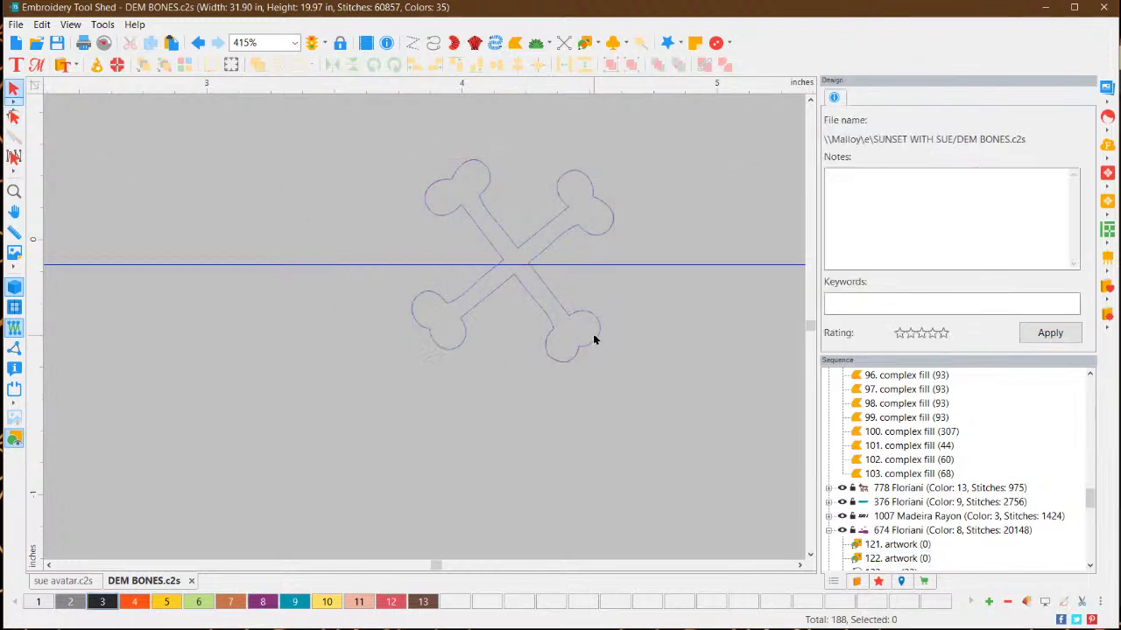
click(590, 314)
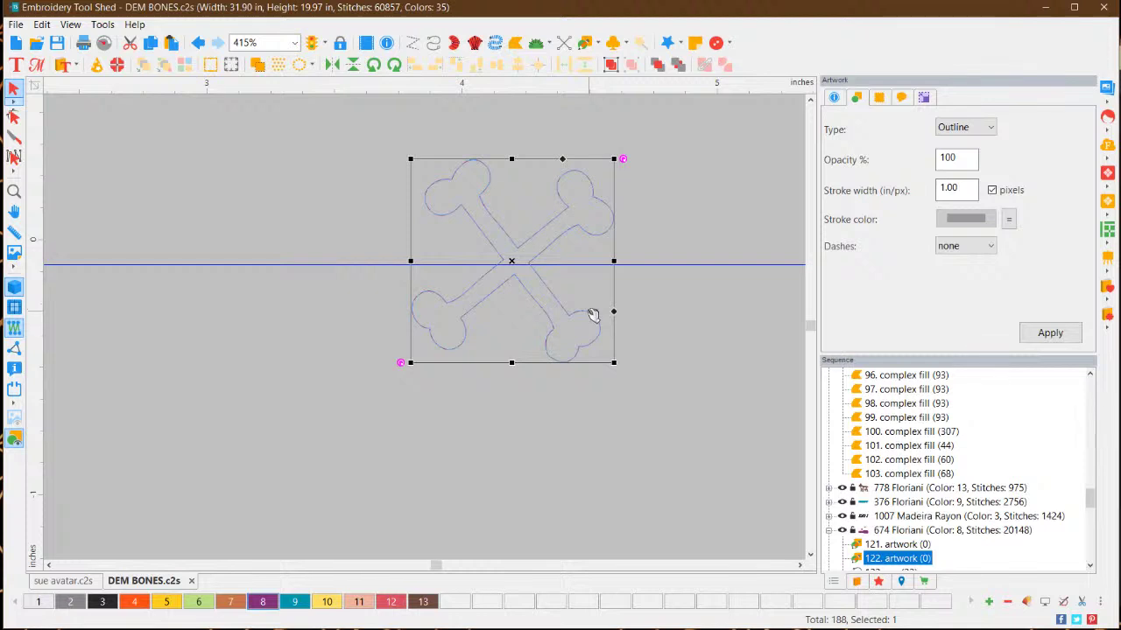
right_click(590, 312)
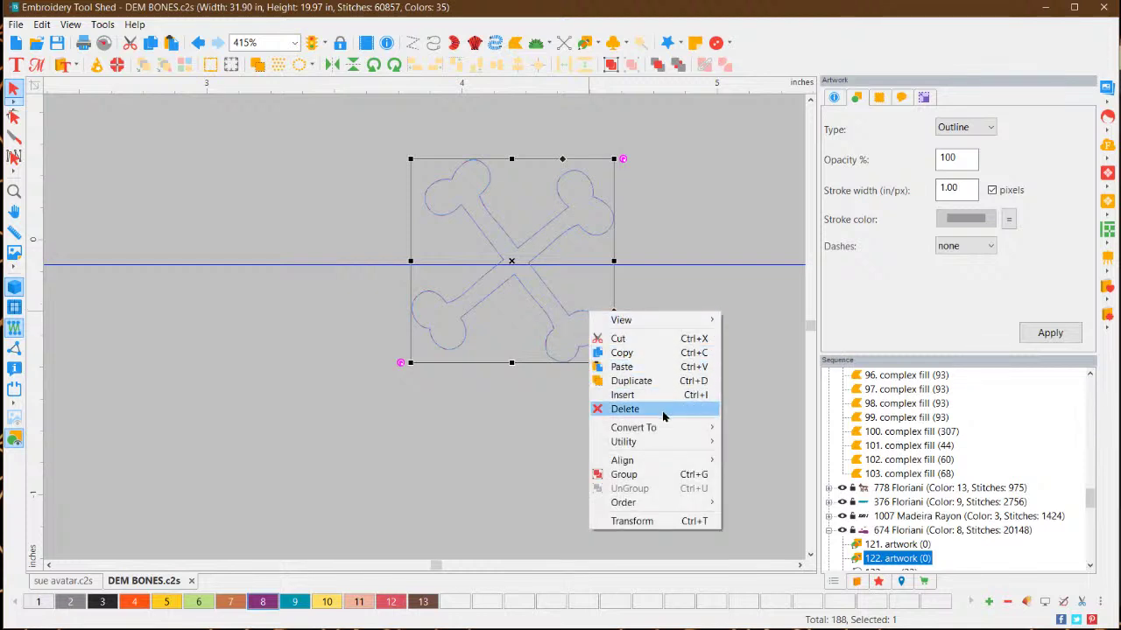
mouse_move(659, 427)
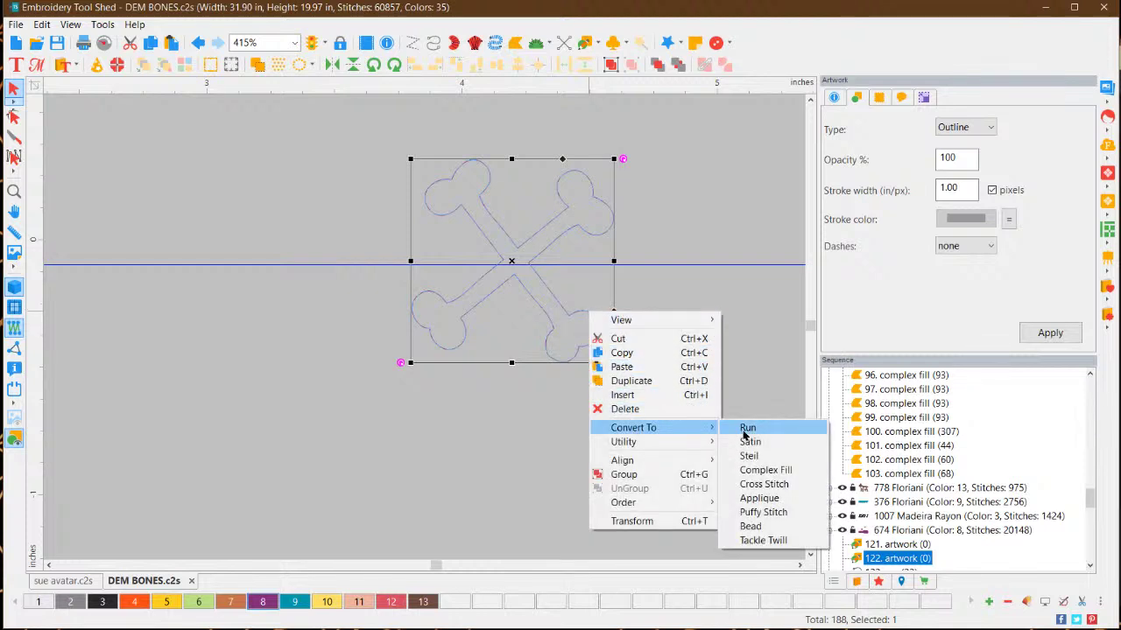
click(744, 430)
click(642, 386)
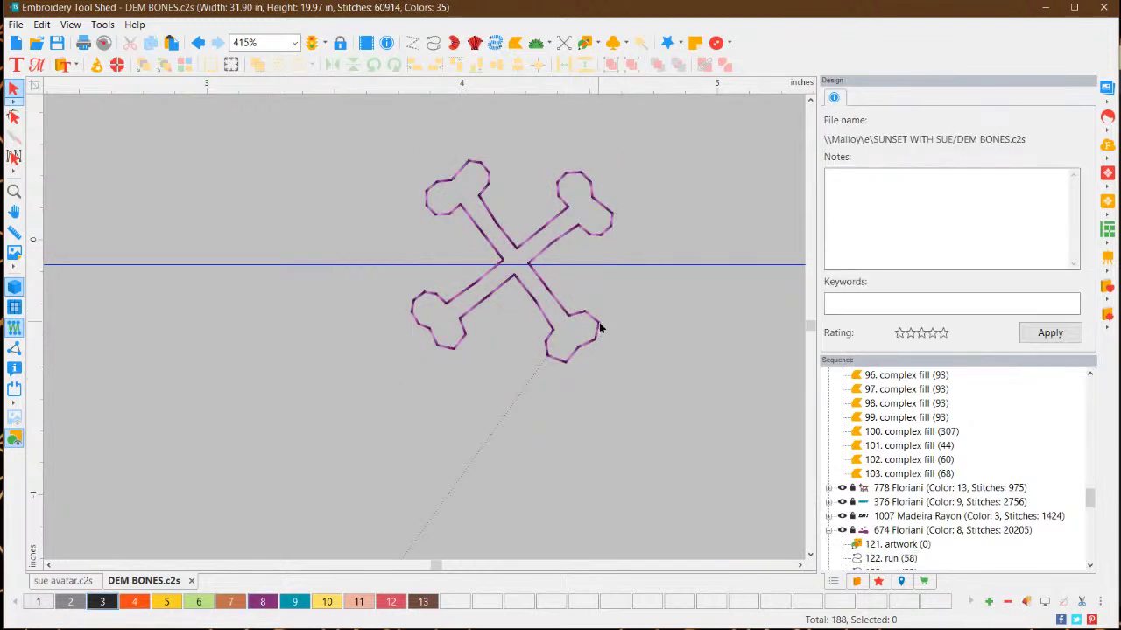
Enlarge the crossed-bones run to about 0.96 in square and recenter it on the horizontal guideline
click(547, 226)
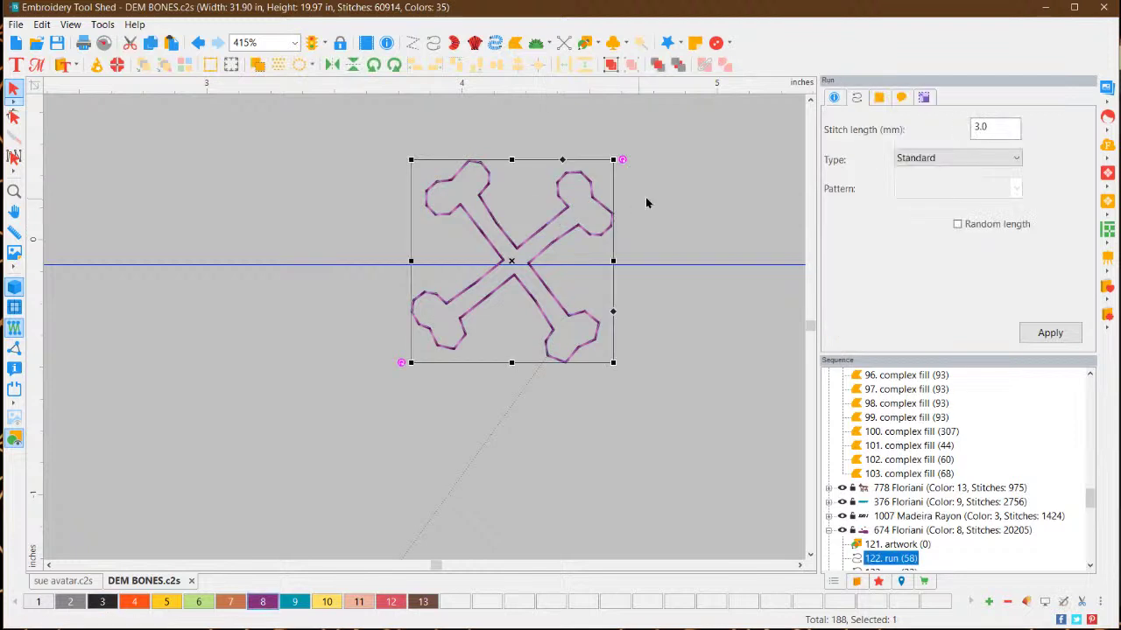
click(925, 99)
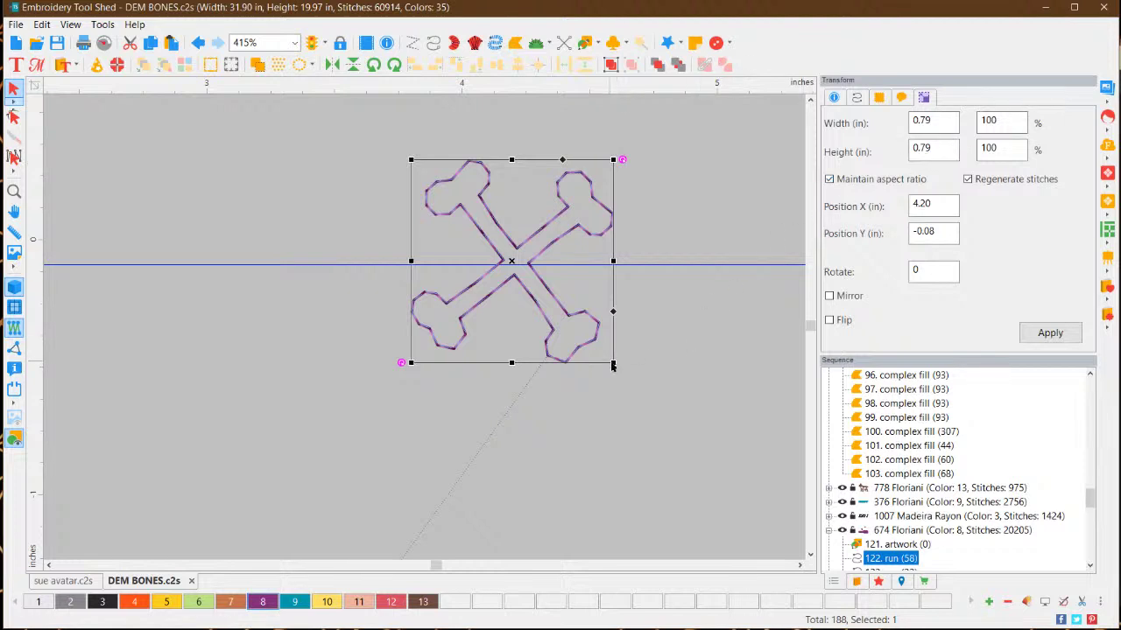
drag(612, 362, 640, 390)
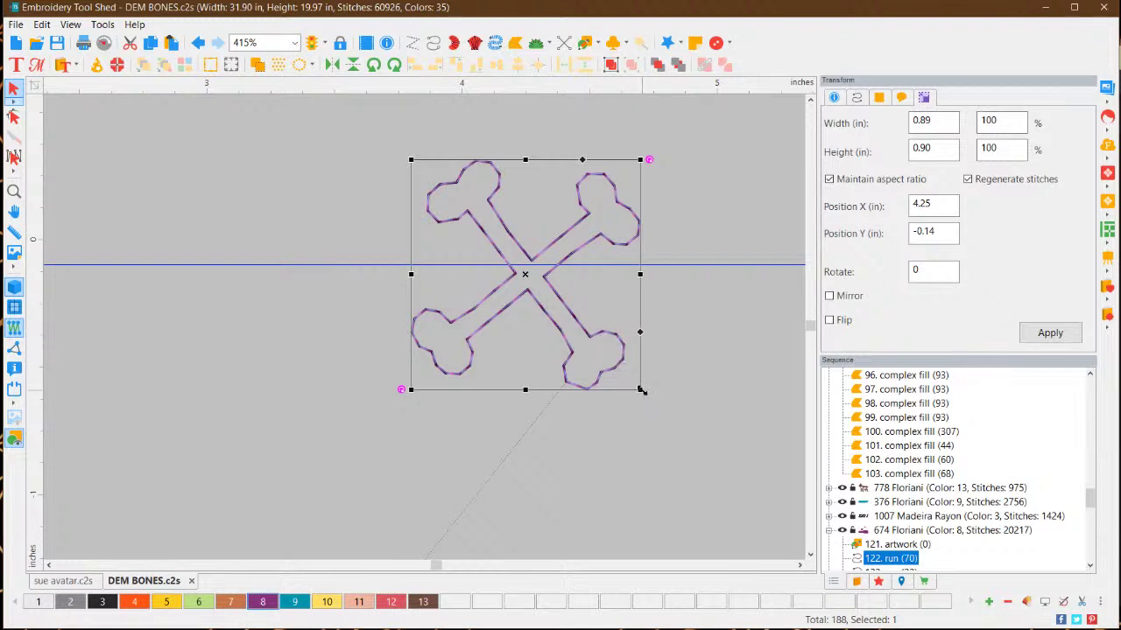
drag(642, 391, 657, 407)
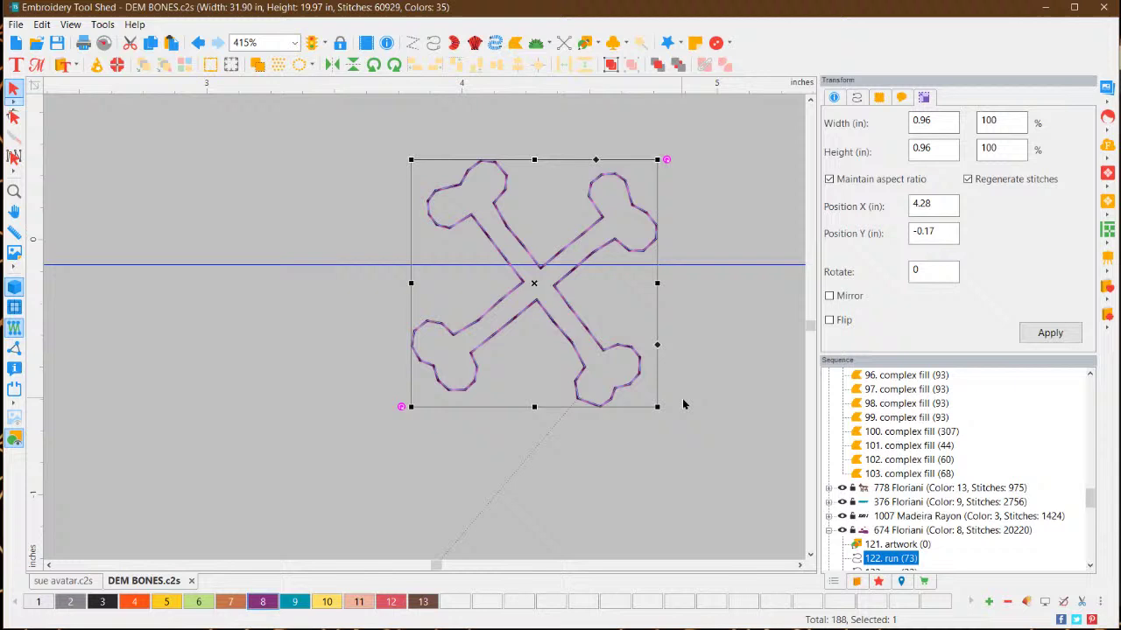
drag(556, 295, 557, 276)
click(691, 336)
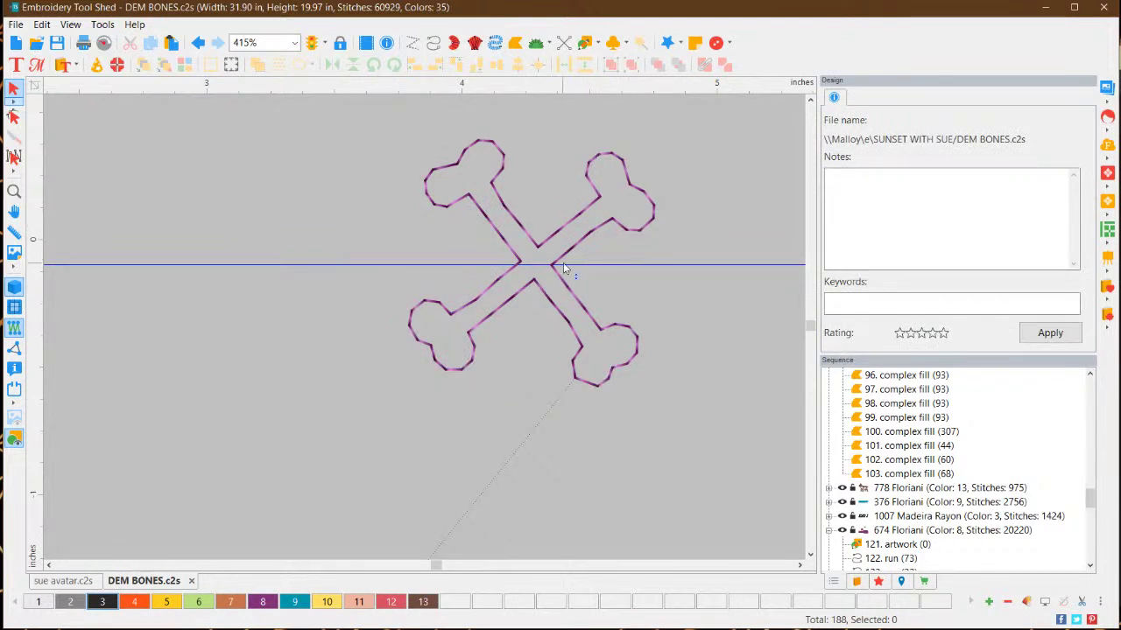
Move the run's exit point to the right inner corner of the crossing and its entry point to the lower-left bone end
click(623, 331)
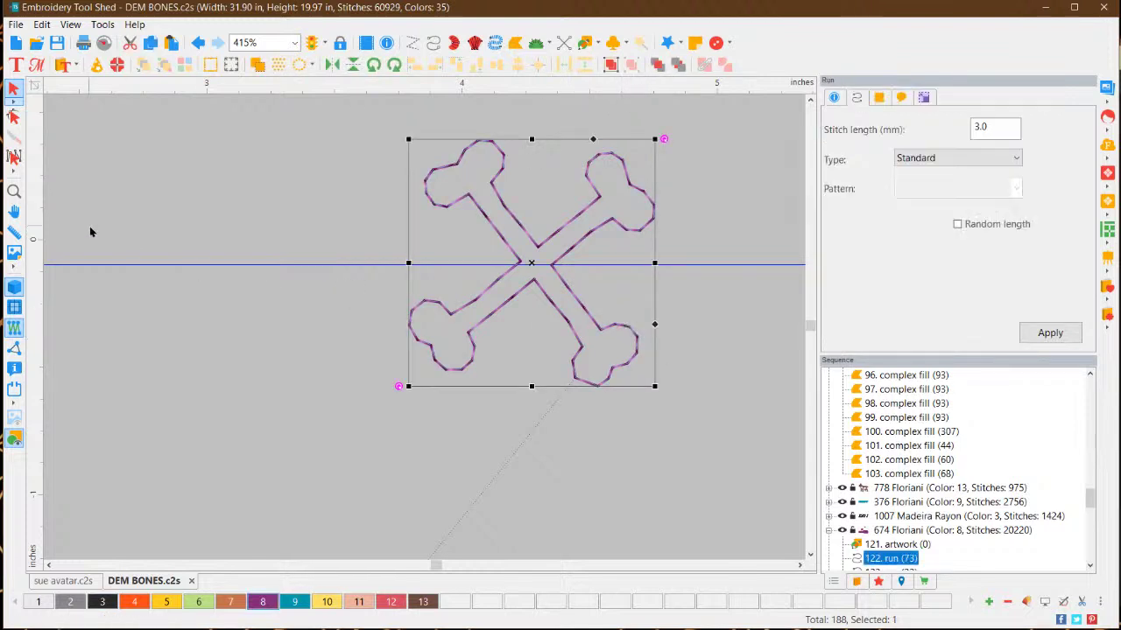
click(15, 116)
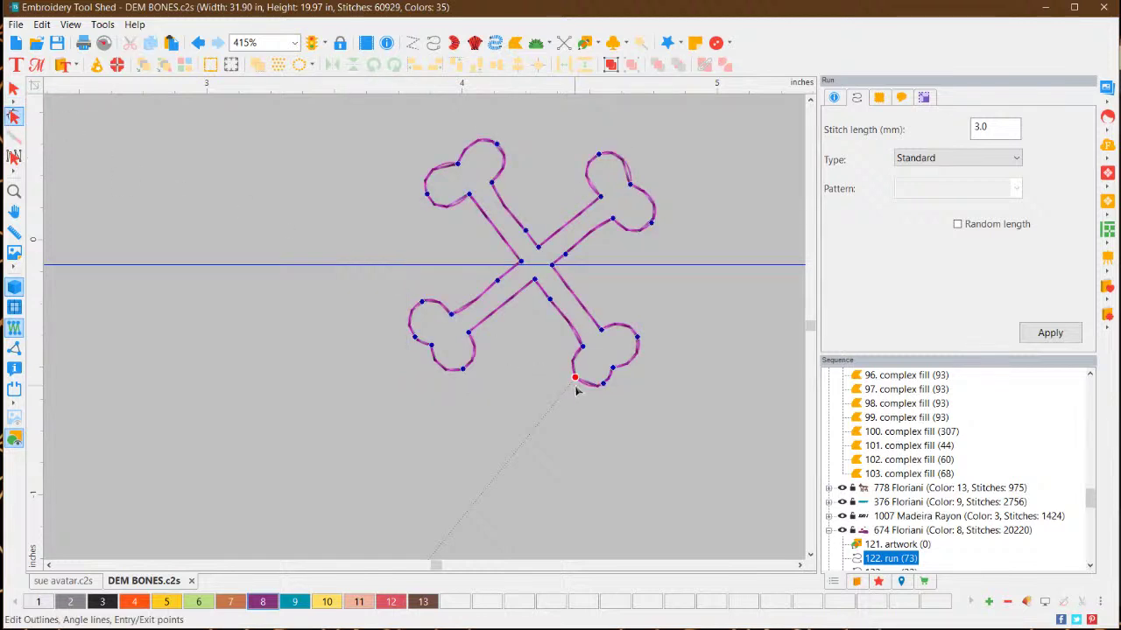
drag(576, 377, 515, 267)
click(515, 267)
mouse_move(575, 379)
mouse_down()
mouse_move(587, 391)
mouse_move(615, 375)
mouse_move(641, 341)
mouse_move(598, 327)
mouse_move(555, 272)
mouse_up()
mouse_move(515, 266)
mouse_down()
mouse_move(413, 336)
mouse_move(417, 318)
mouse_up()
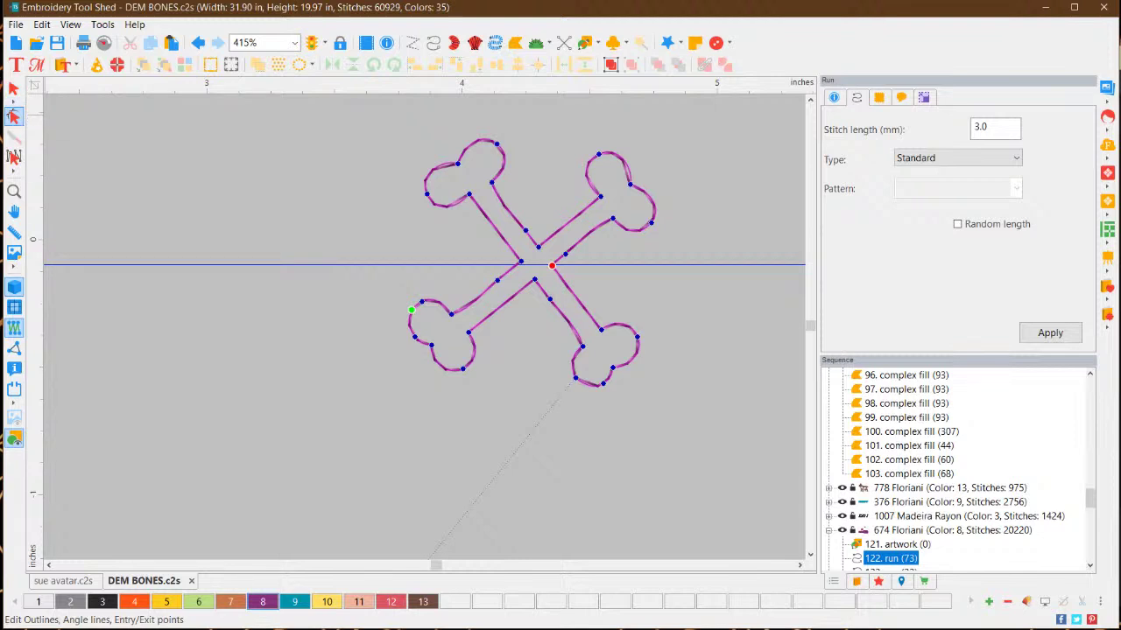
click(1045, 332)
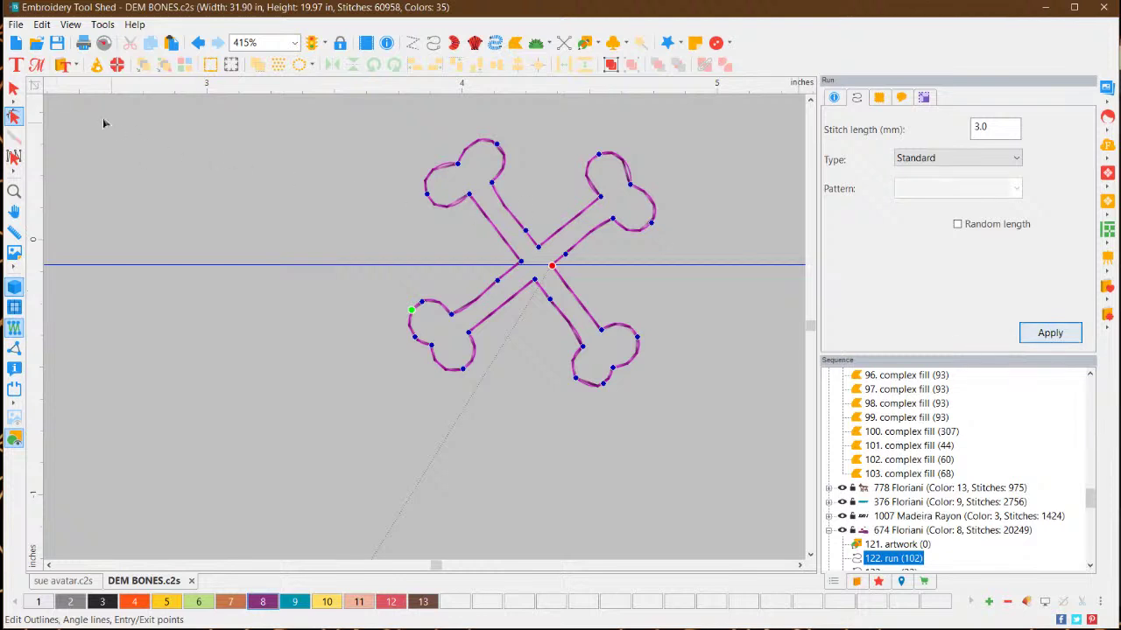
key(F7)
click(342, 307)
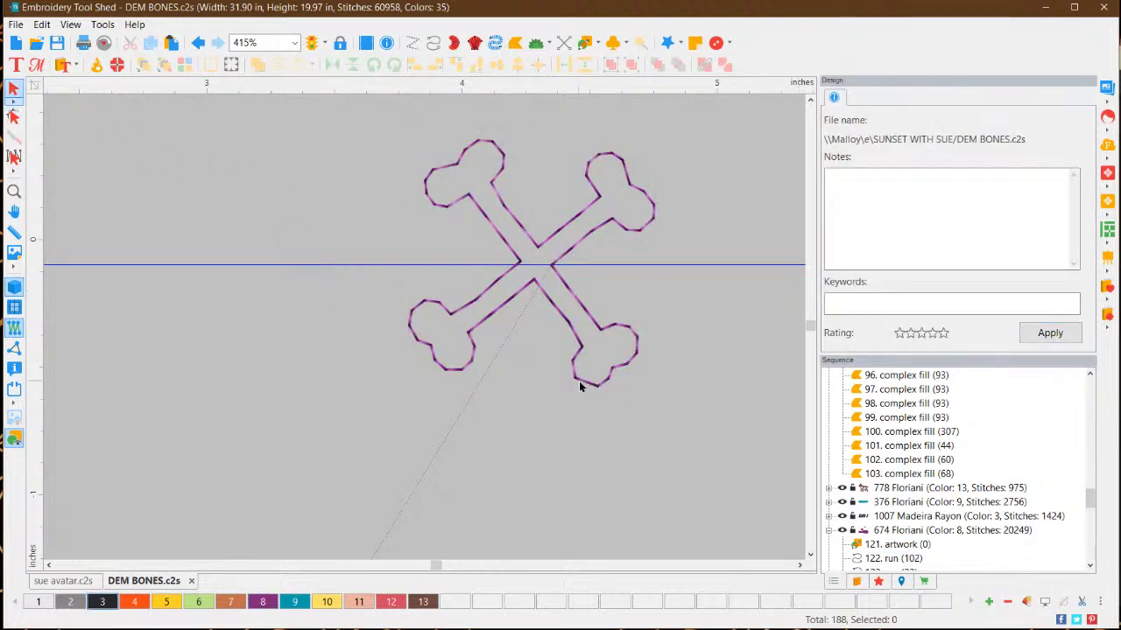
Move the crossed-bones run's entry point to the left inner corner of the crossing, opposite the exit point
click(476, 310)
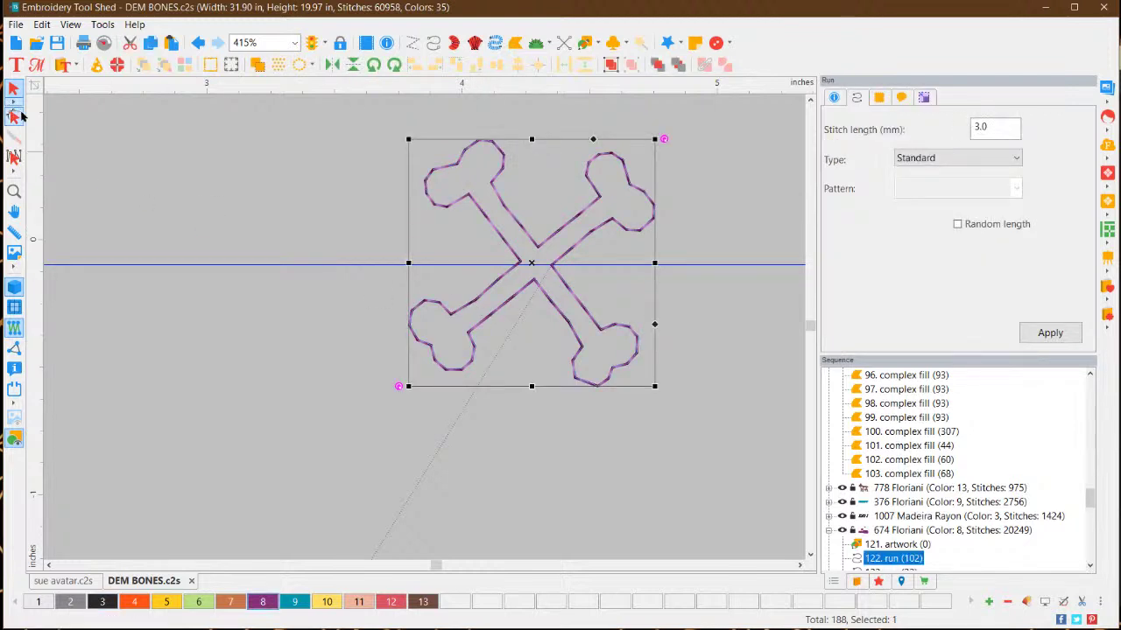
click(13, 117)
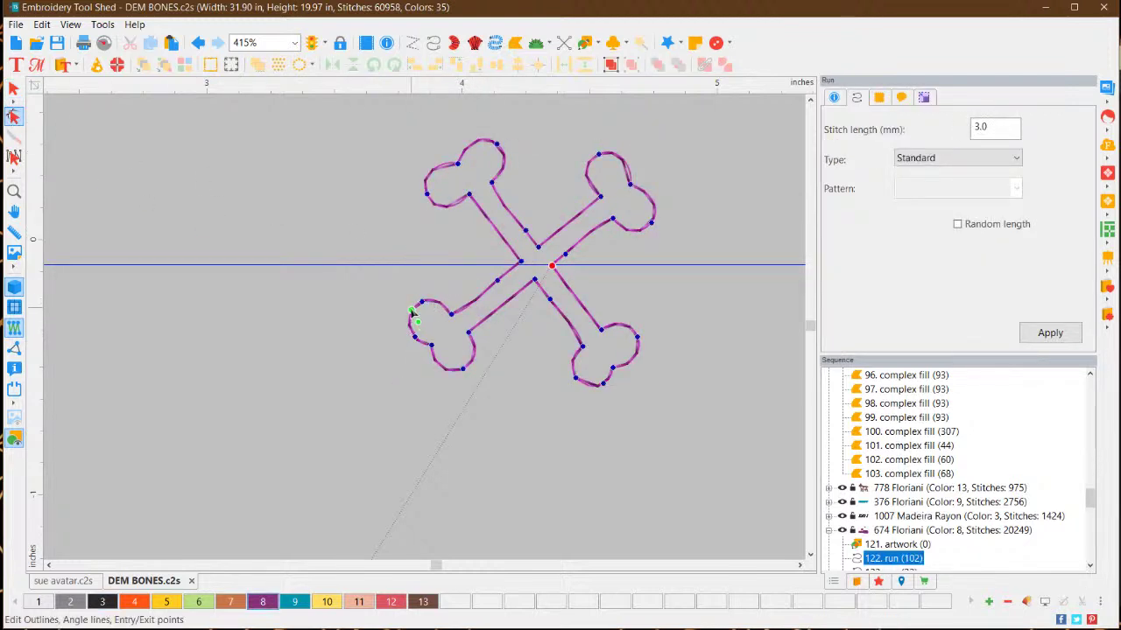
drag(464, 302, 520, 263)
click(13, 88)
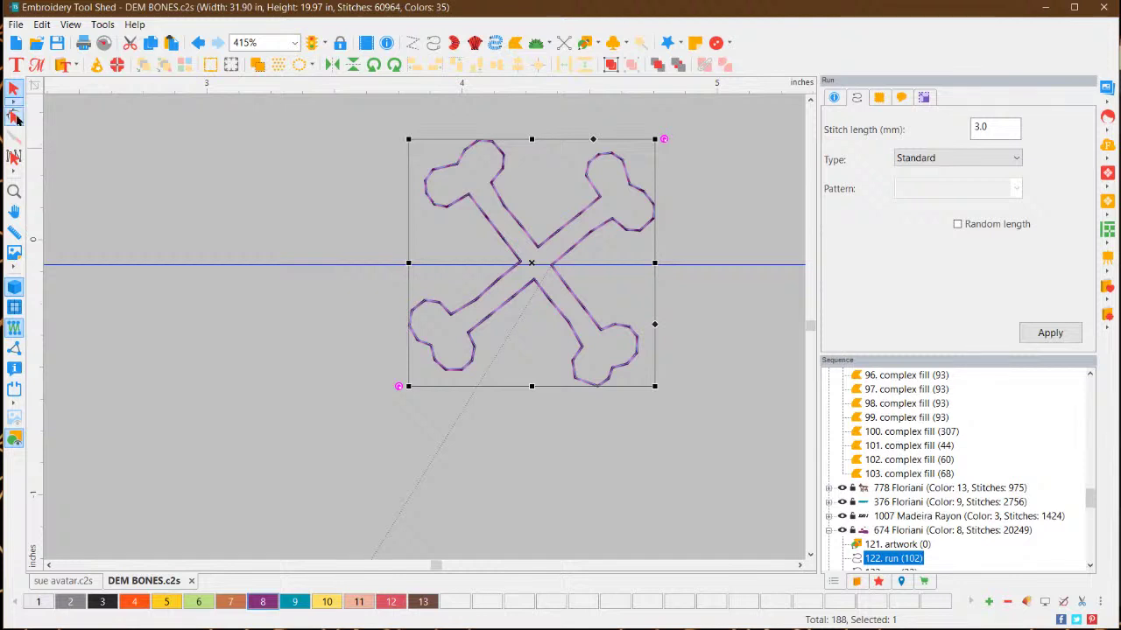
click(14, 117)
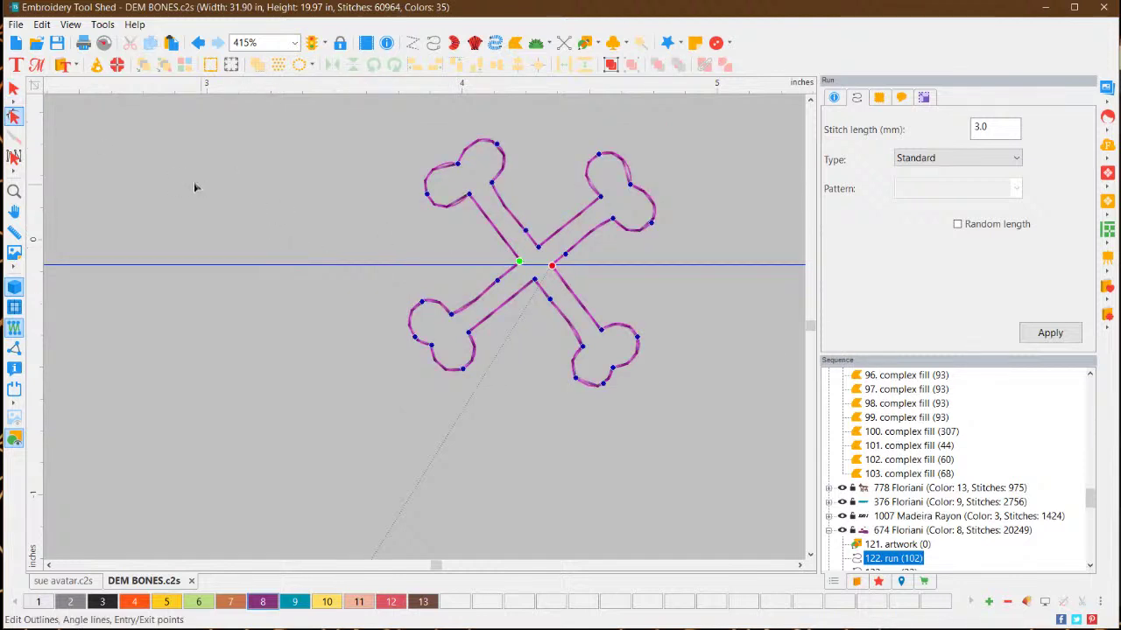
click(13, 88)
click(437, 326)
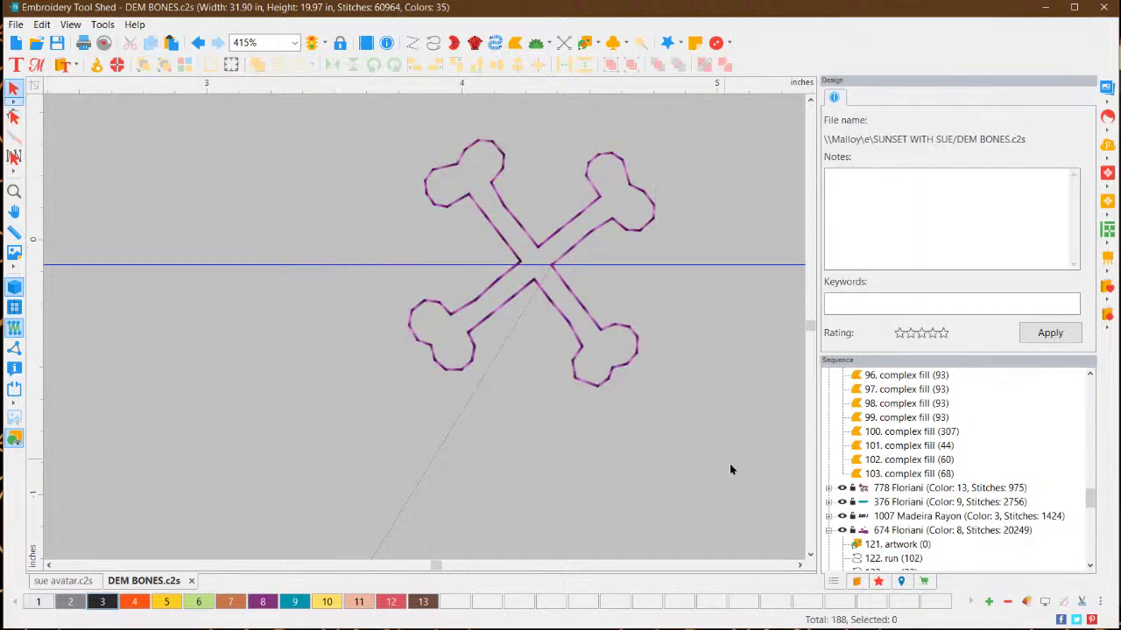
Copy the crossed-bones run and paste a duplicate in place over it
click(798, 564)
click(799, 565)
click(798, 565)
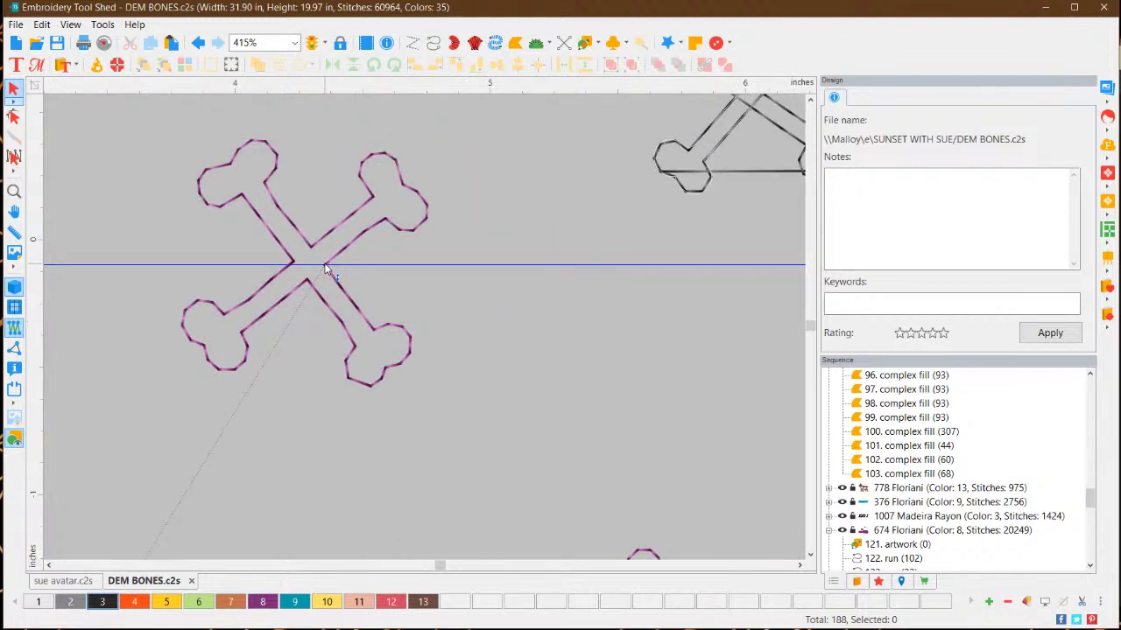
click(367, 203)
right_click(368, 204)
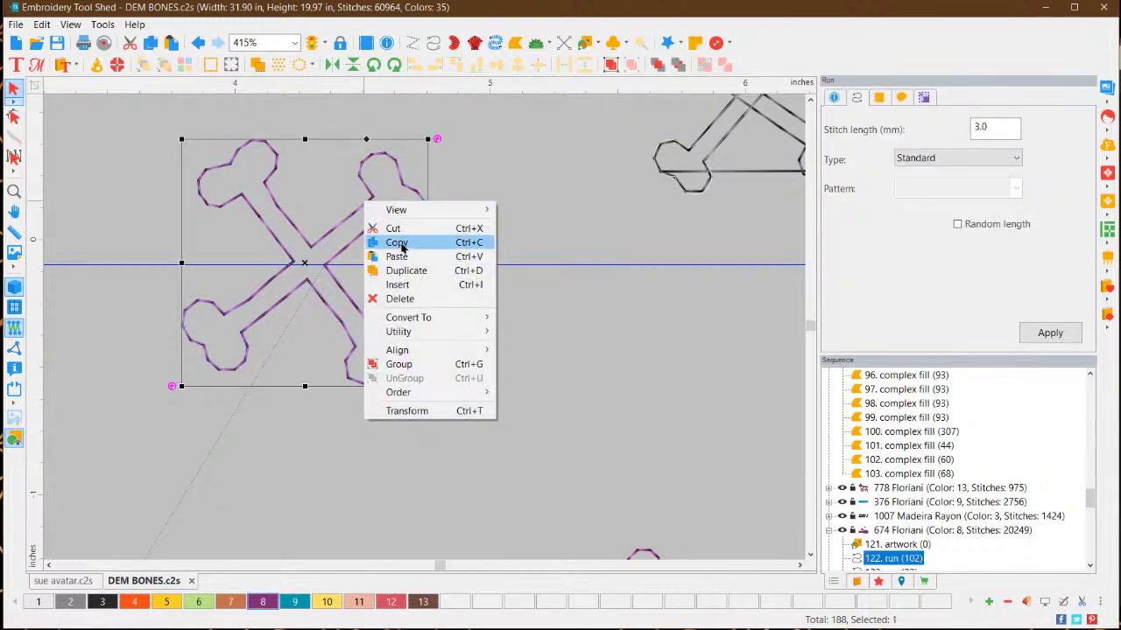
click(401, 250)
right_click(366, 210)
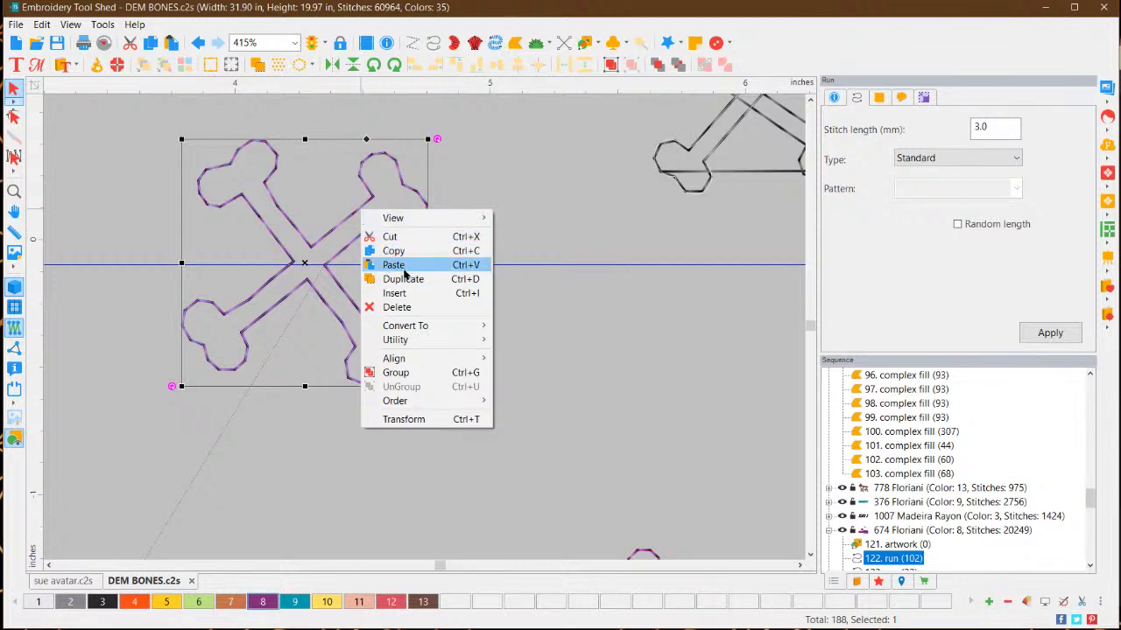
click(385, 262)
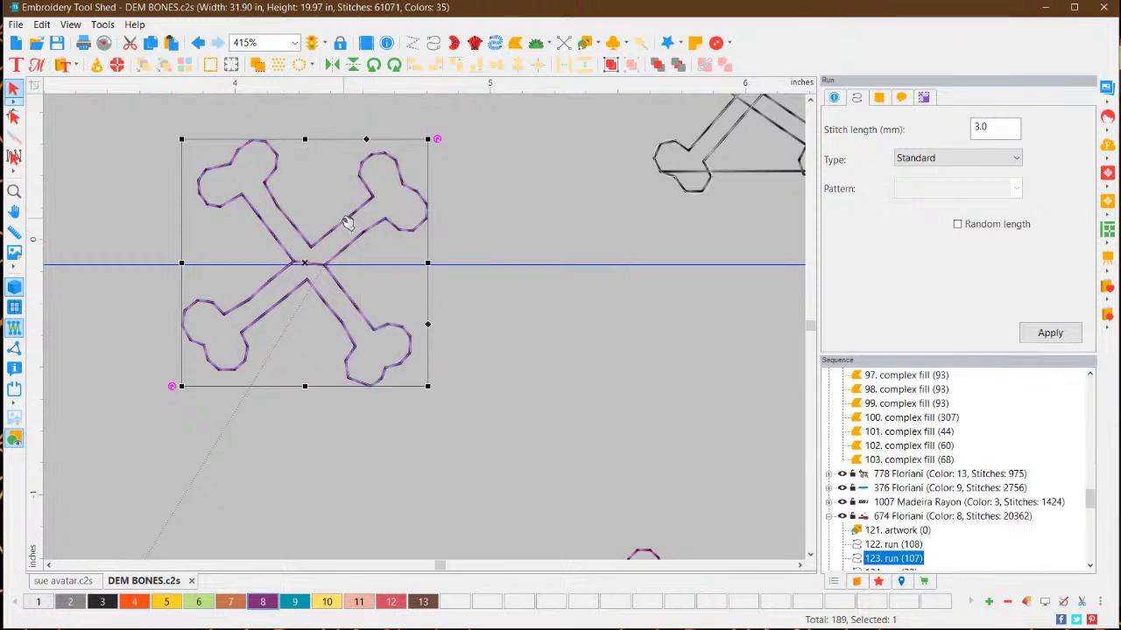
Try offsetting the pasted crossed-bones run slightly to the right of the original and undo the move
drag(351, 222, 385, 225)
click(505, 364)
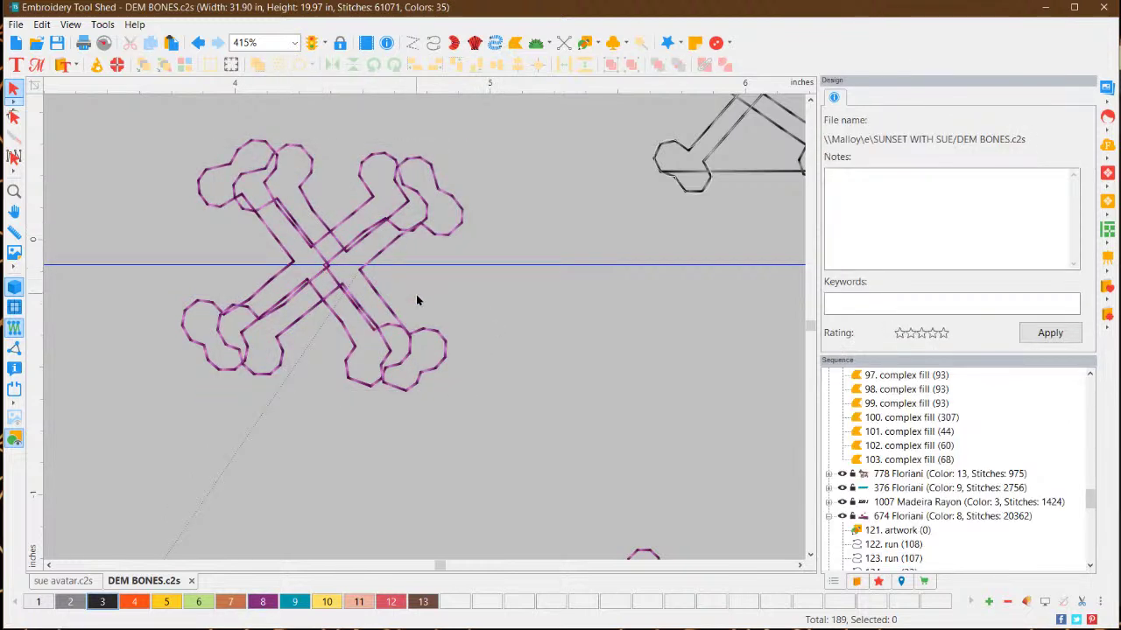
click(446, 232)
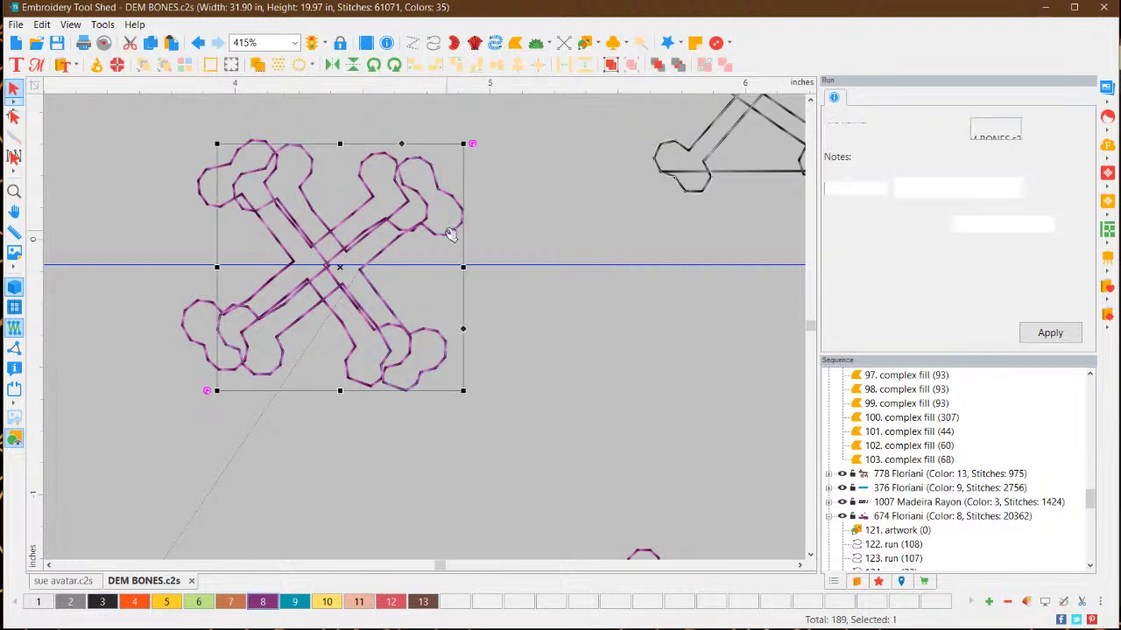
drag(442, 213, 541, 341)
click(465, 225)
click(195, 44)
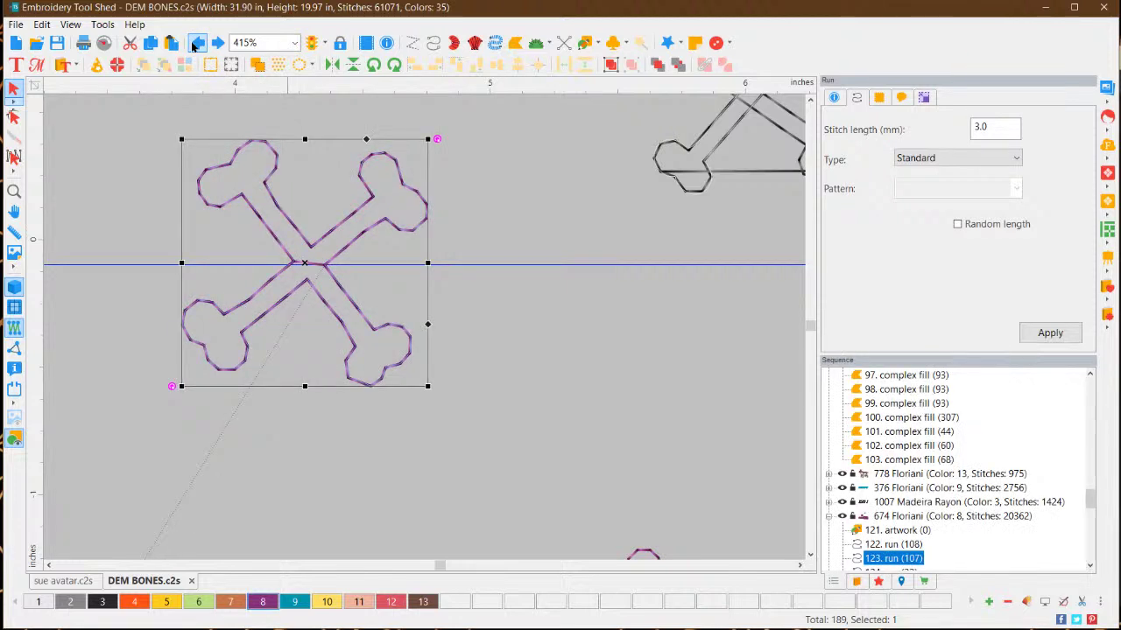
Undo the in-place paste of the crossed-bones run
click(194, 44)
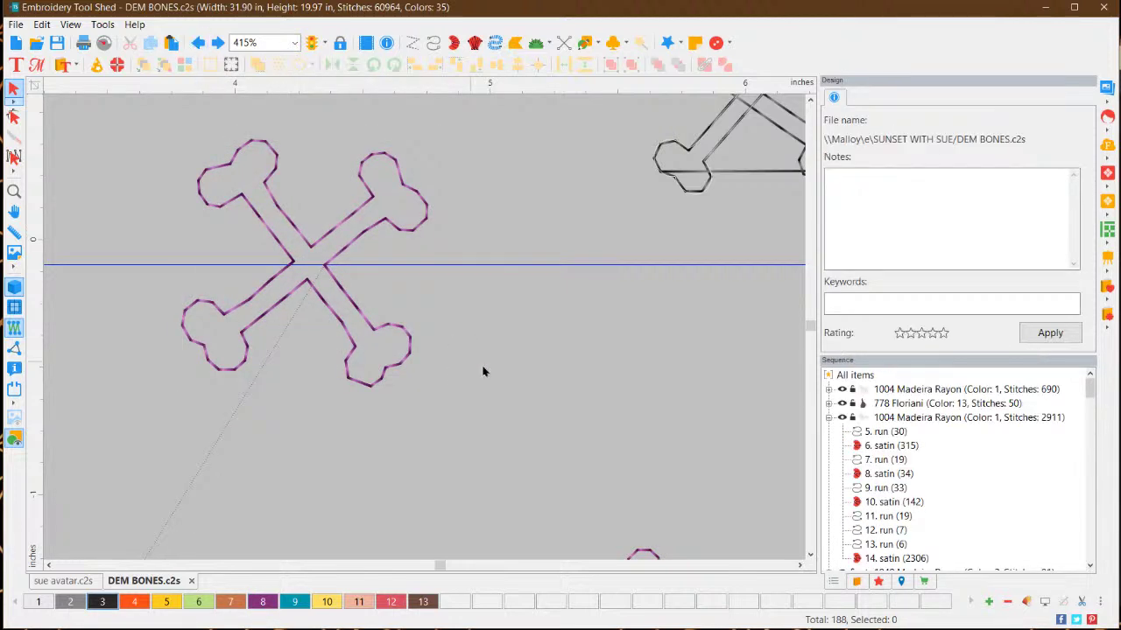
Draw a curved connector run with one loop, starting at the crossing's right inner corner and ending on the horizontal guide beyond the bones
click(433, 43)
click(325, 264)
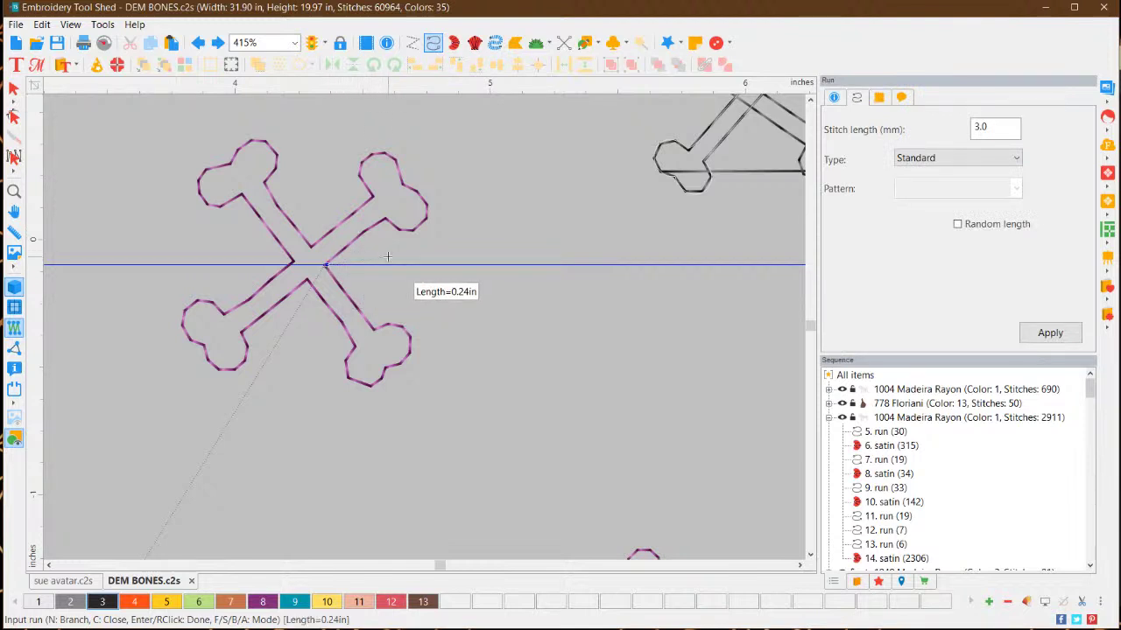
click(426, 249)
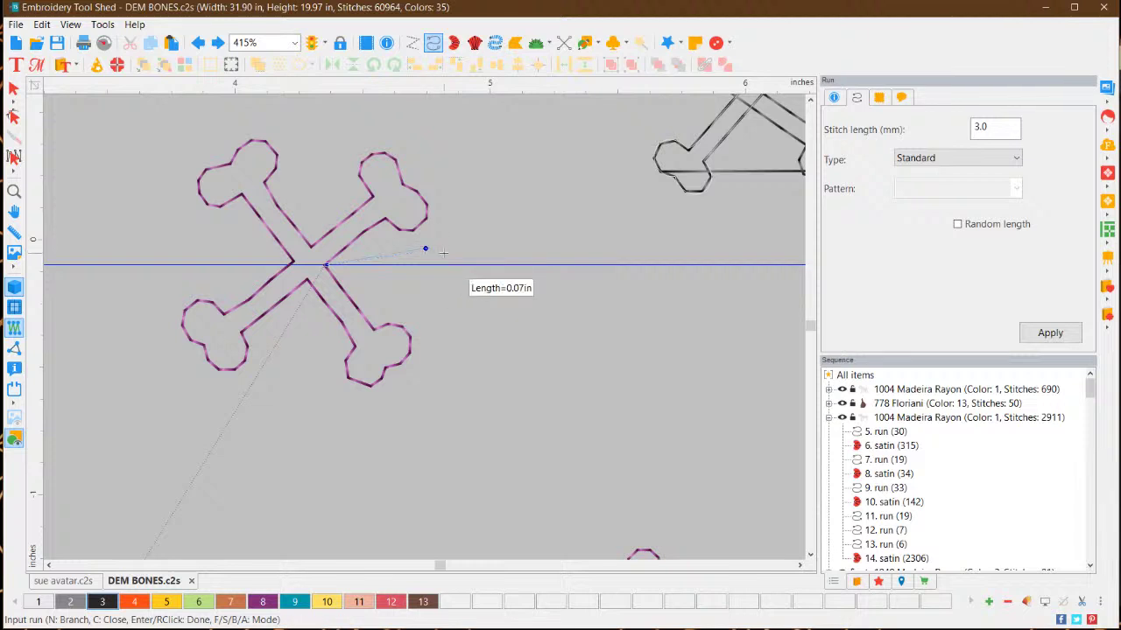
click(439, 291)
click(396, 281)
click(417, 244)
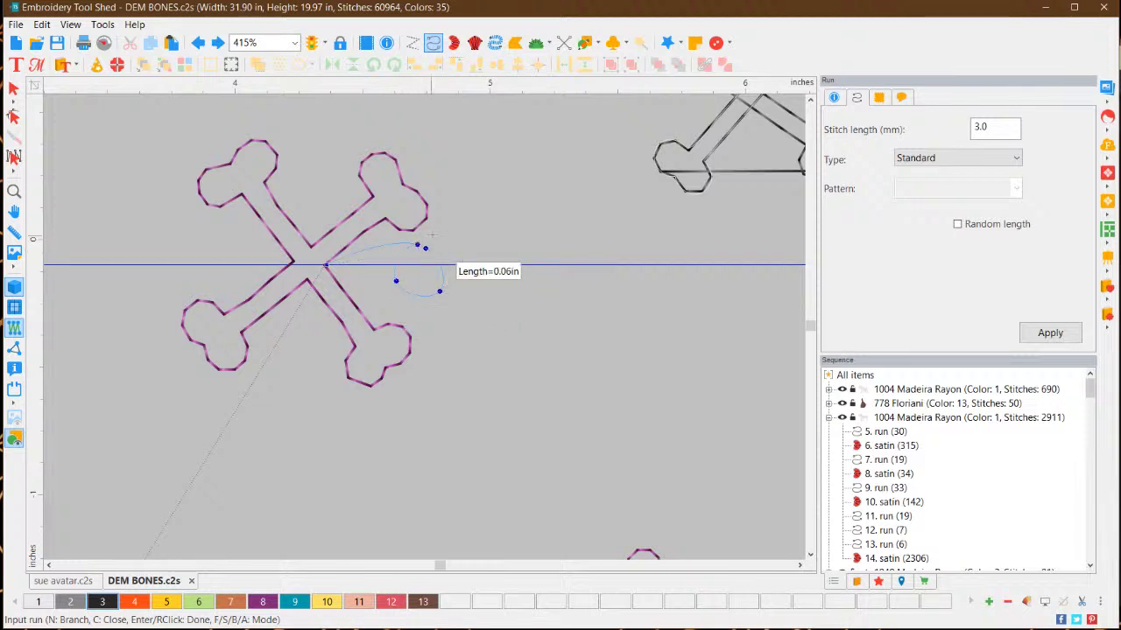
click(455, 227)
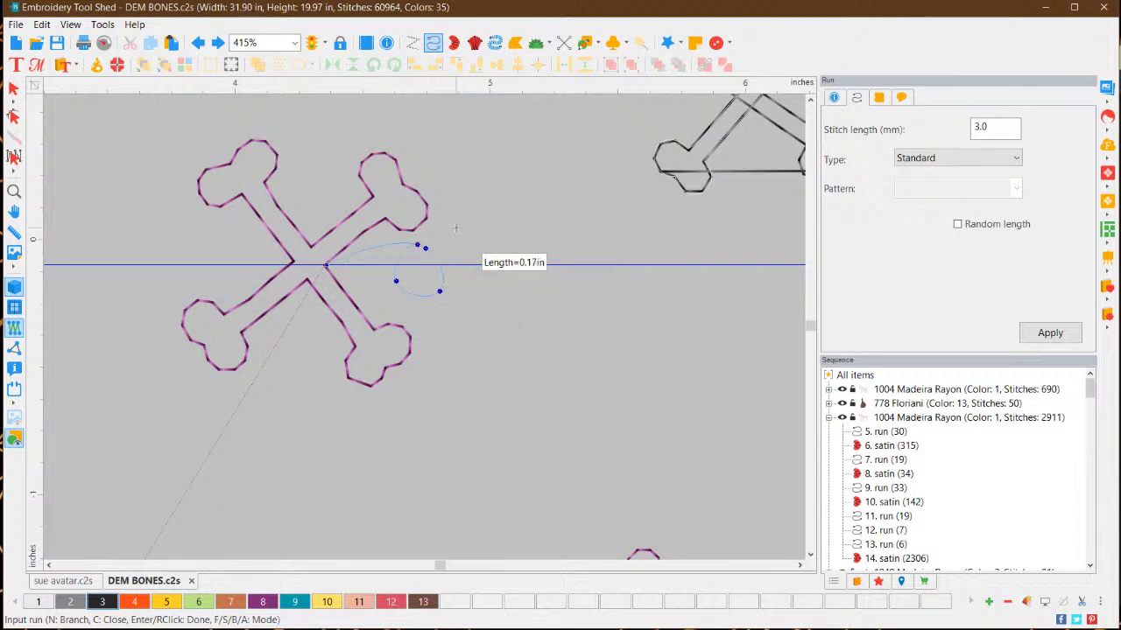
click(506, 241)
click(545, 265)
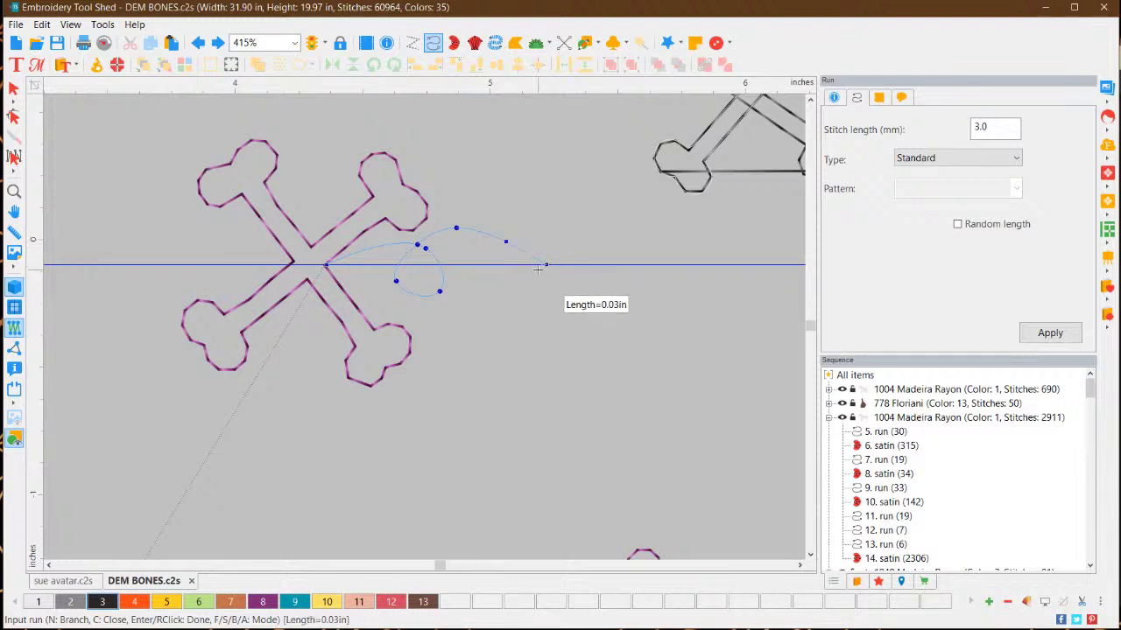
right_click(534, 270)
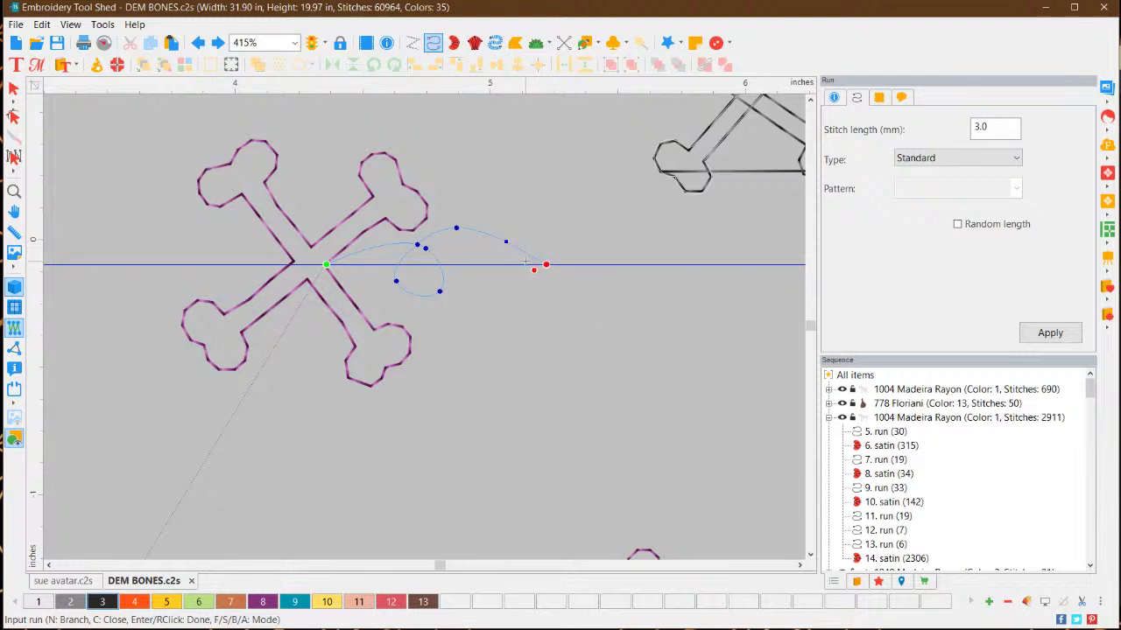
key(Return)
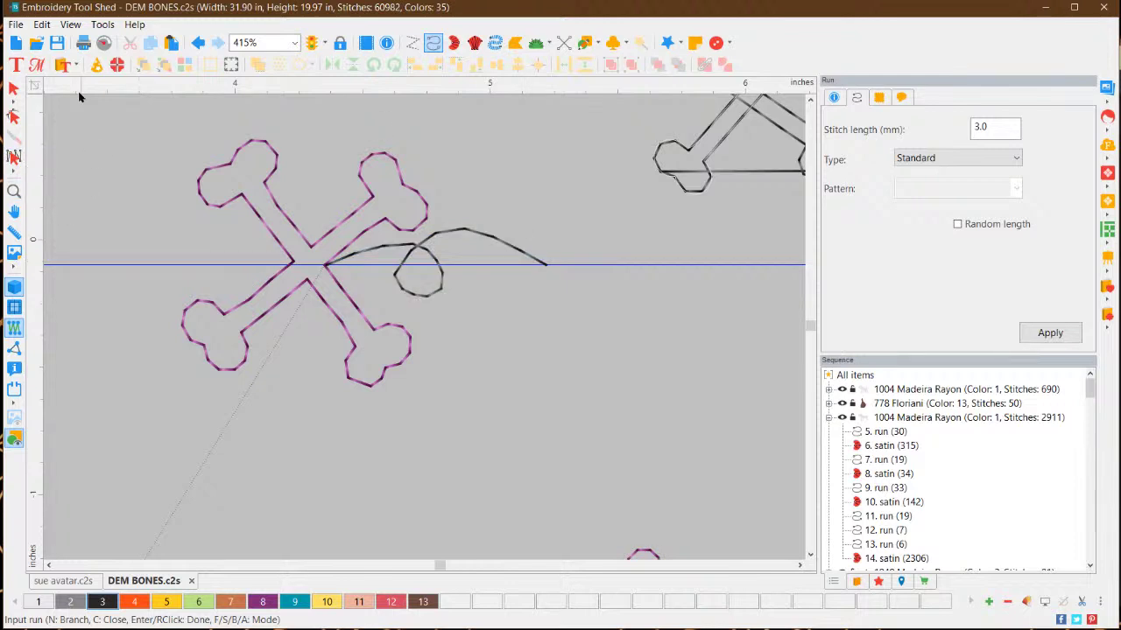
Recolor the new connector run to purple color 8 to match the crossed bones
click(13, 89)
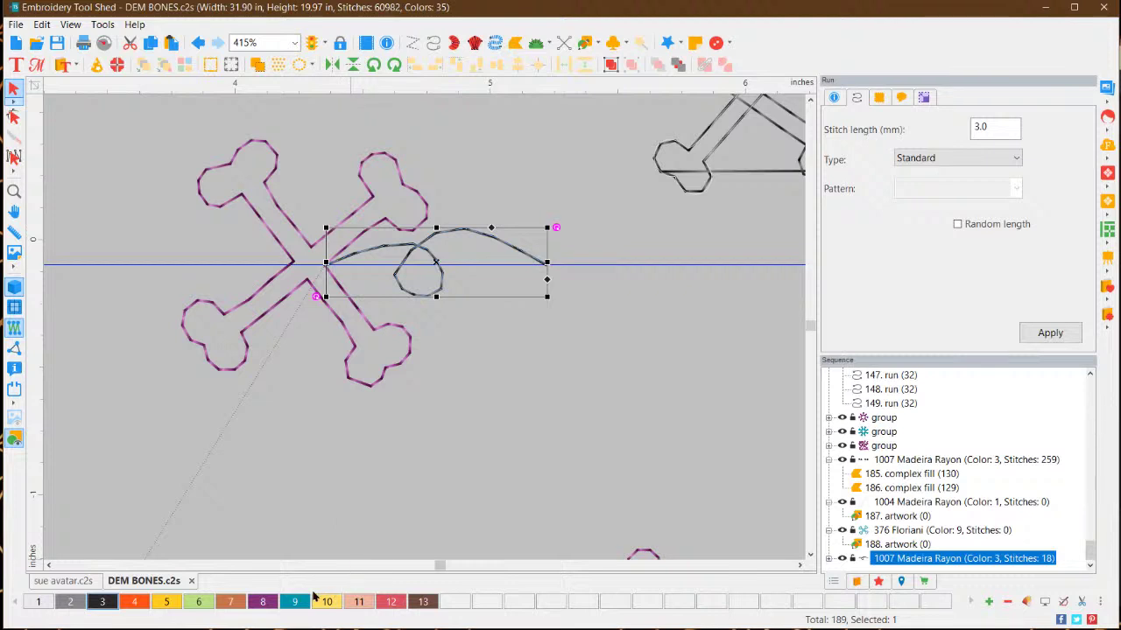
click(261, 601)
click(464, 407)
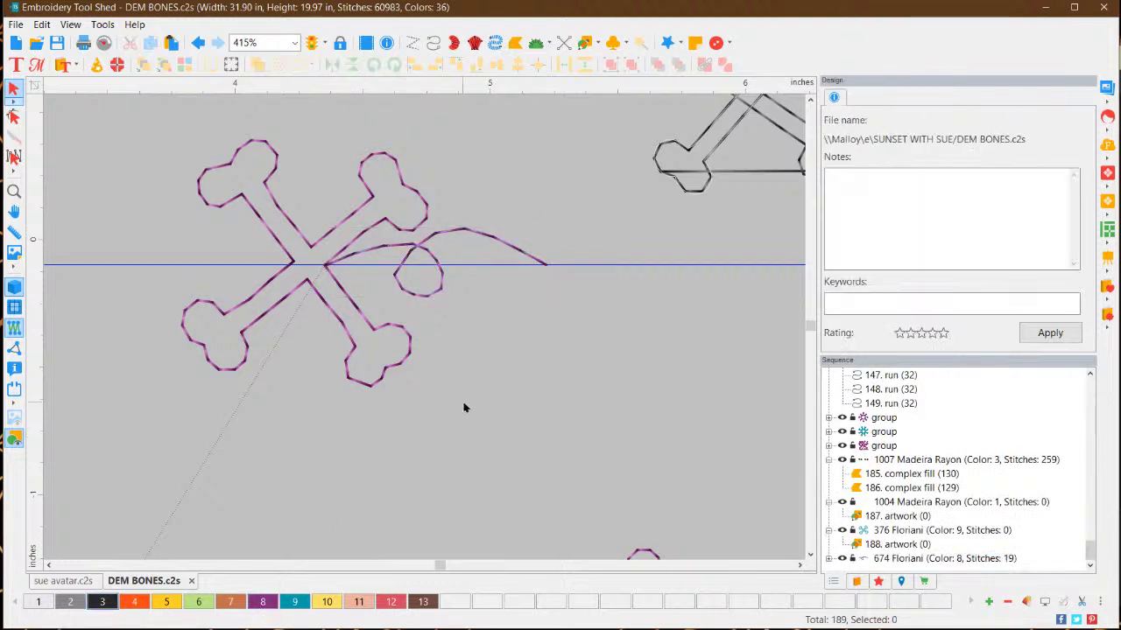
Duplicate the crossed-bones run and place the copy with its left inner corner at the connector's end
click(429, 214)
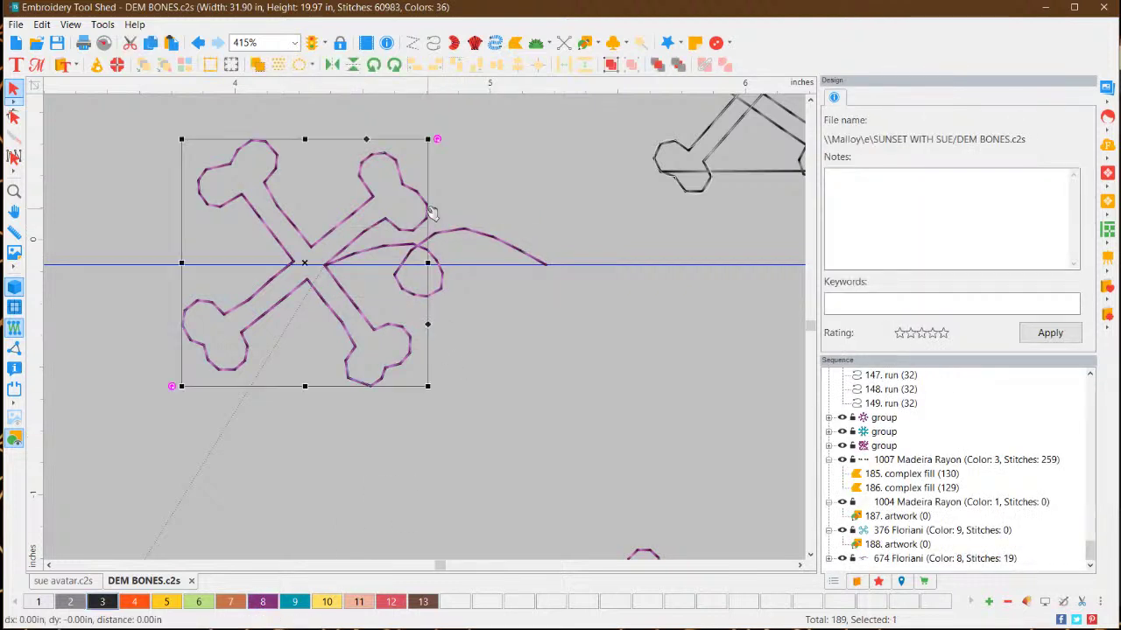
right_click(430, 213)
click(438, 254)
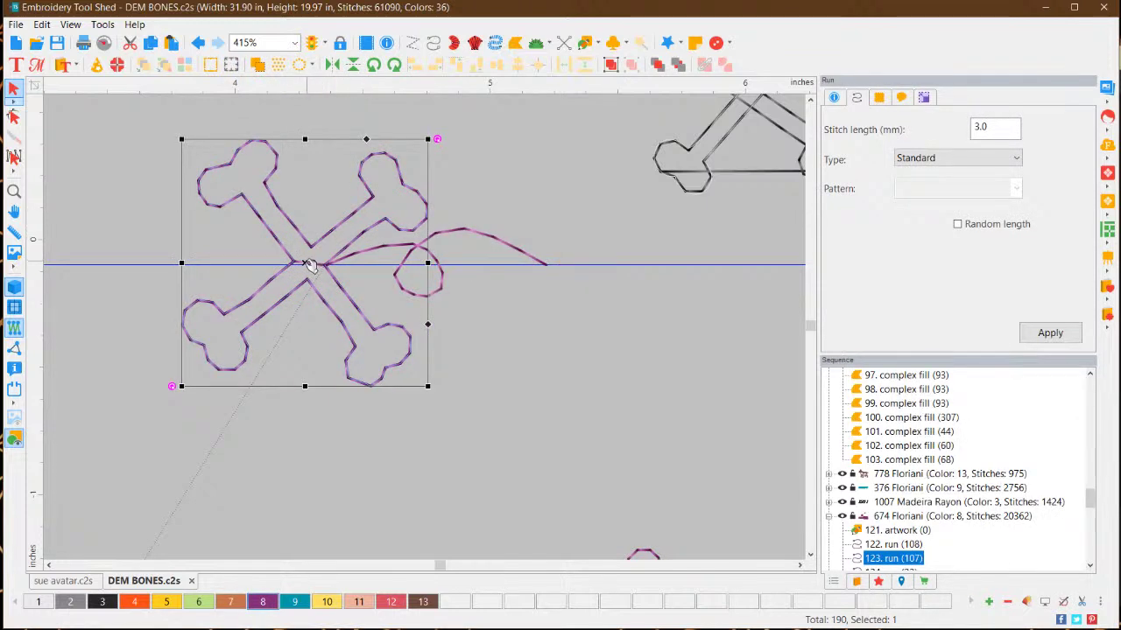
drag(308, 264, 566, 271)
click(511, 478)
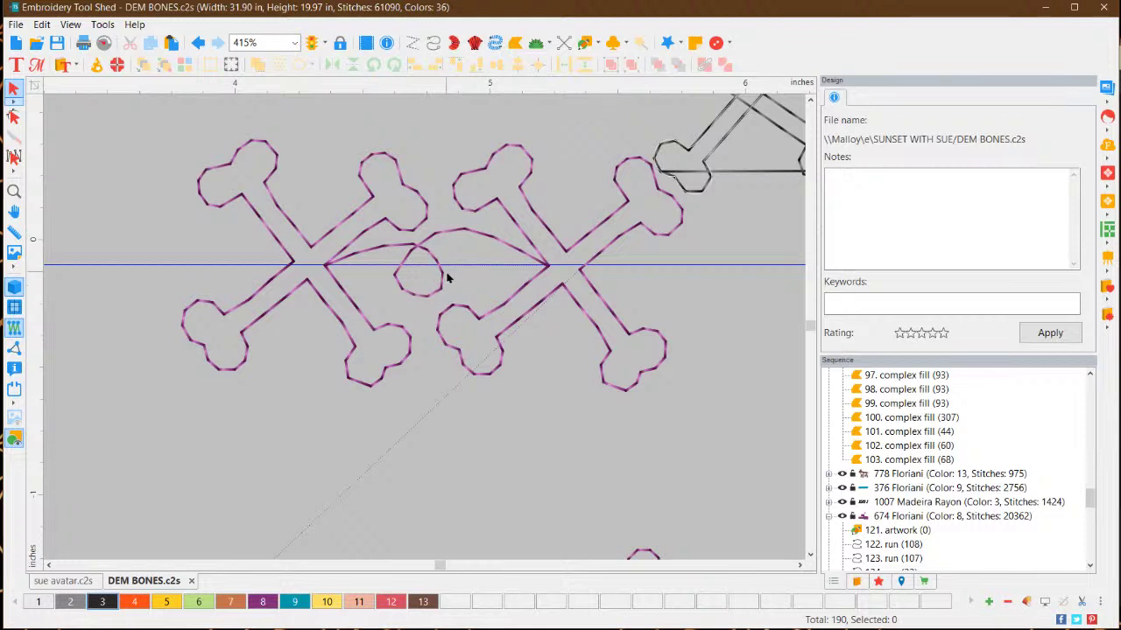
Shift the second crossed-bones run slightly down and reshape the connector with a smooth bend to meet its left inner corner
scroll(447, 280, down, 3)
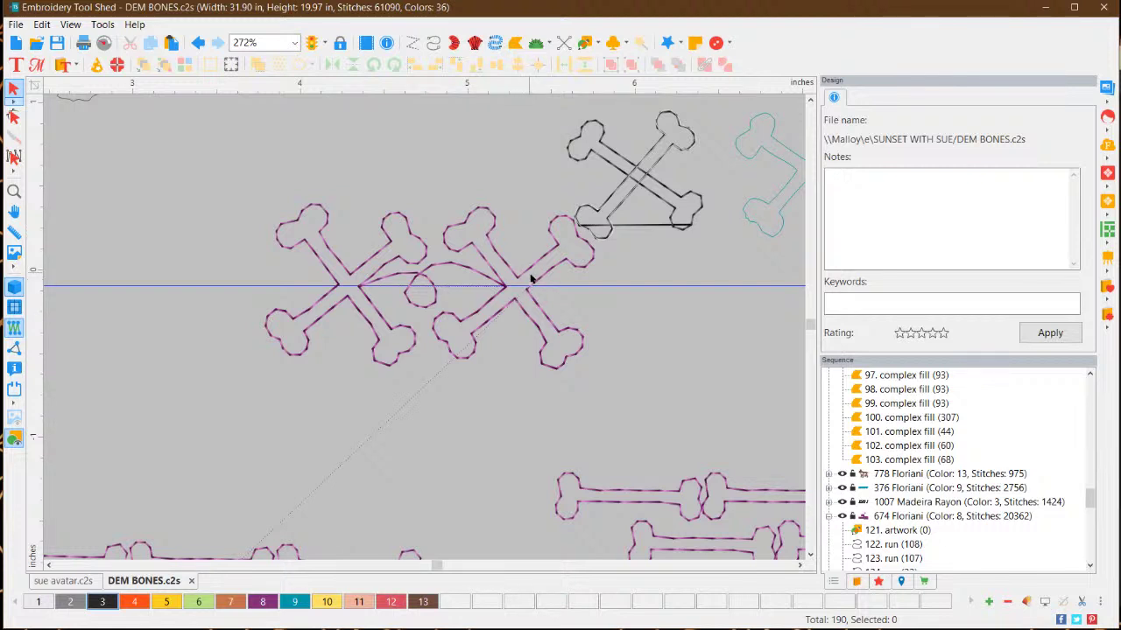
click(532, 282)
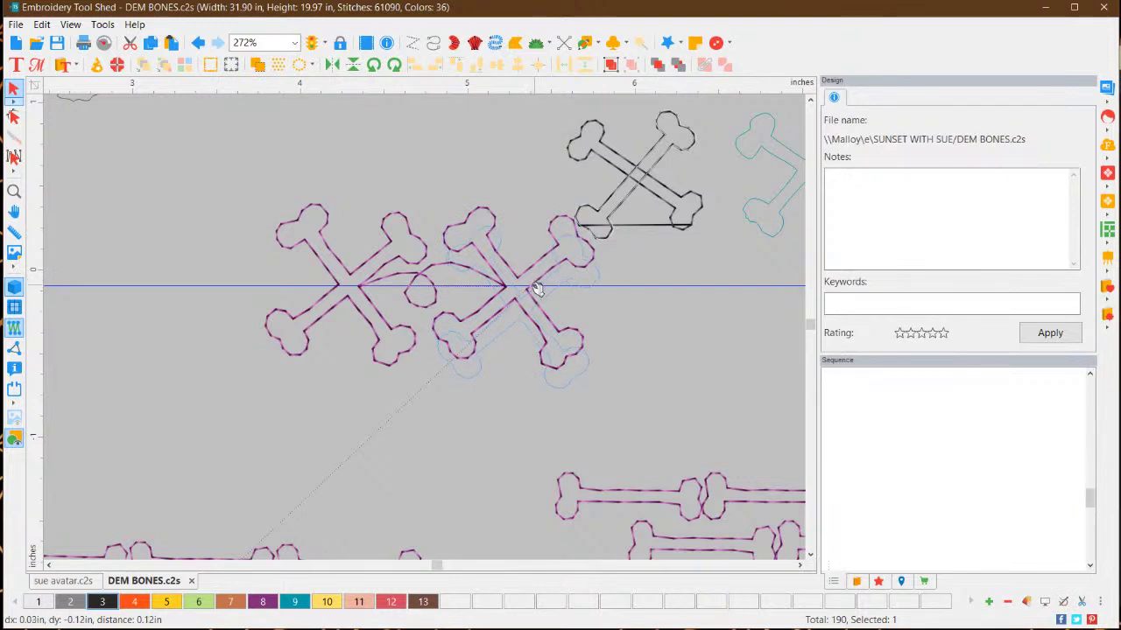
click(428, 272)
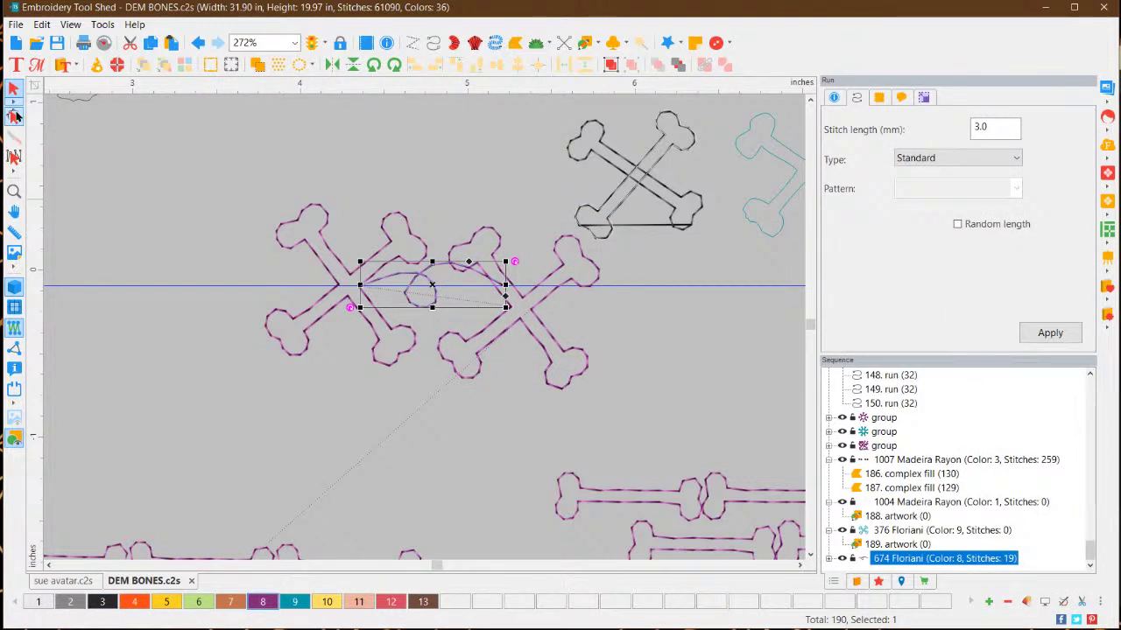
click(13, 115)
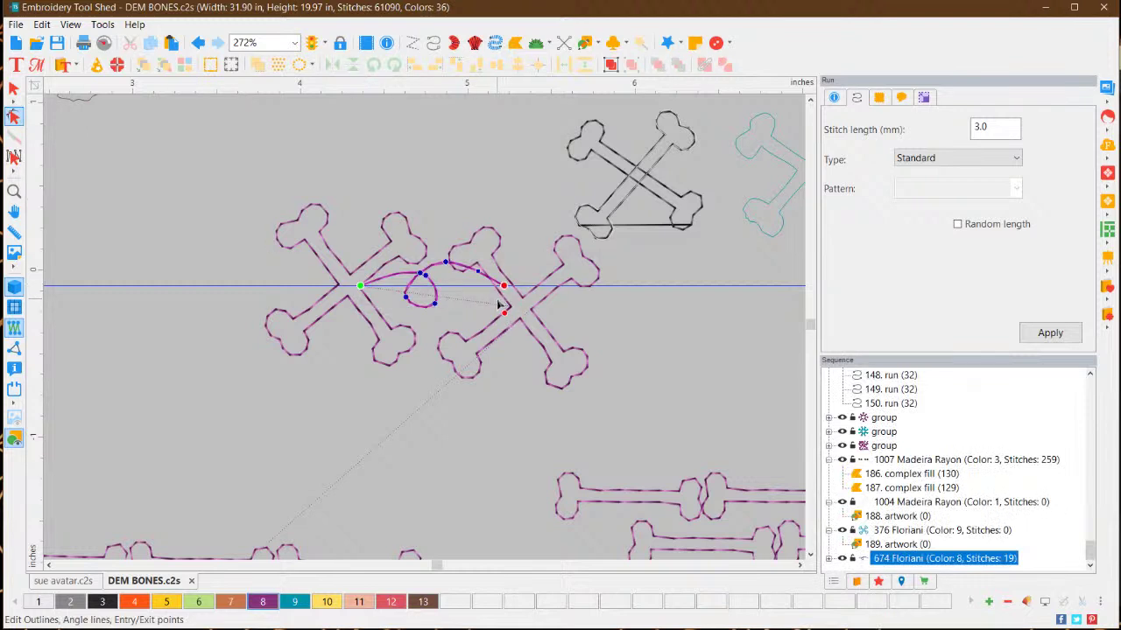
mouse_move(497, 300)
mouse_down()
mouse_move(479, 280)
mouse_move(509, 312)
mouse_up()
mouse_move(478, 275)
mouse_down()
mouse_move(445, 268)
mouse_move(480, 281)
mouse_move(467, 307)
mouse_up()
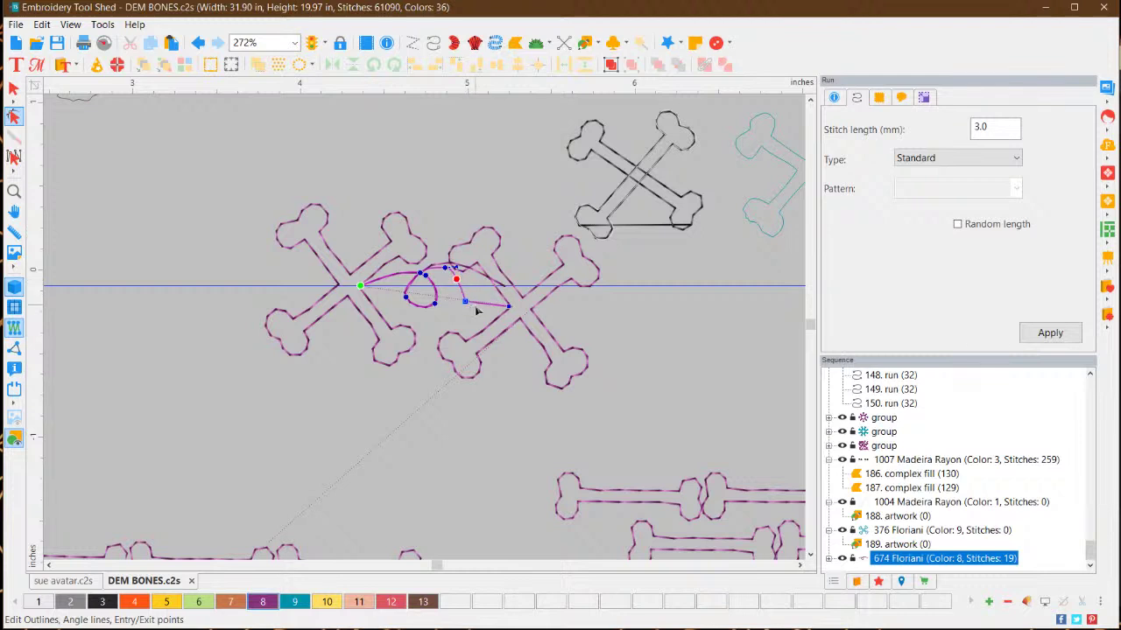
right_click(467, 305)
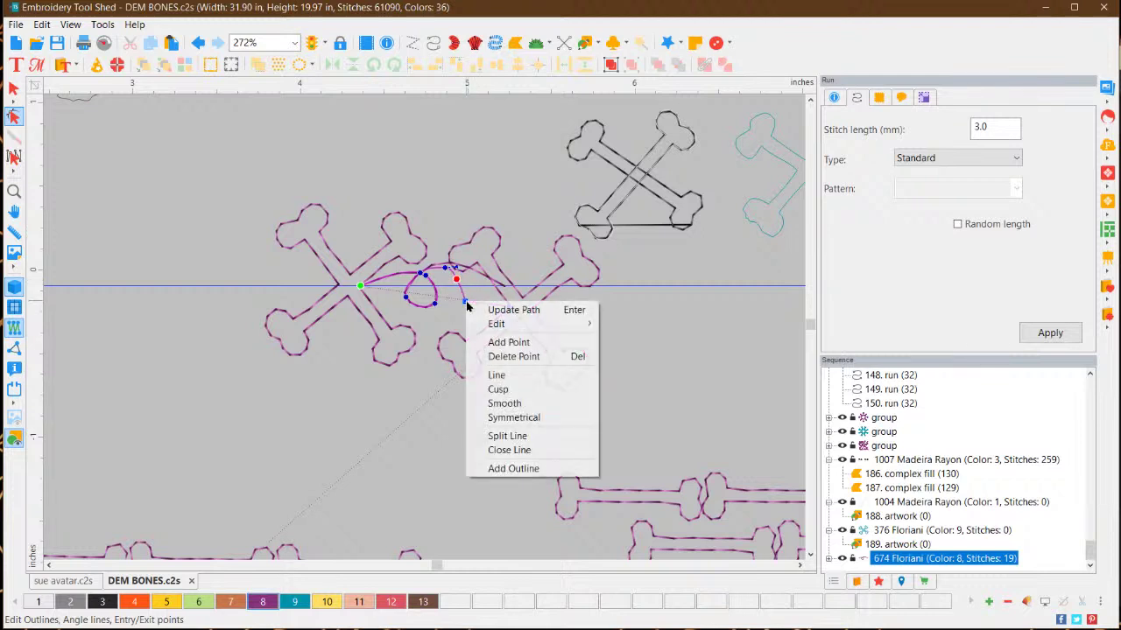
click(511, 403)
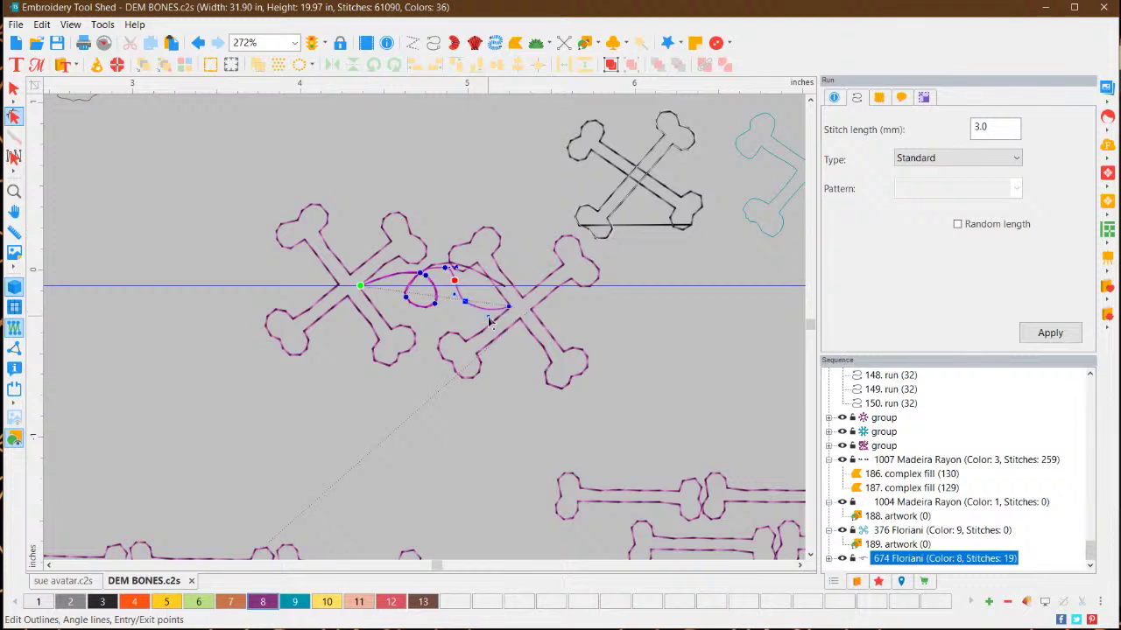
click(1030, 333)
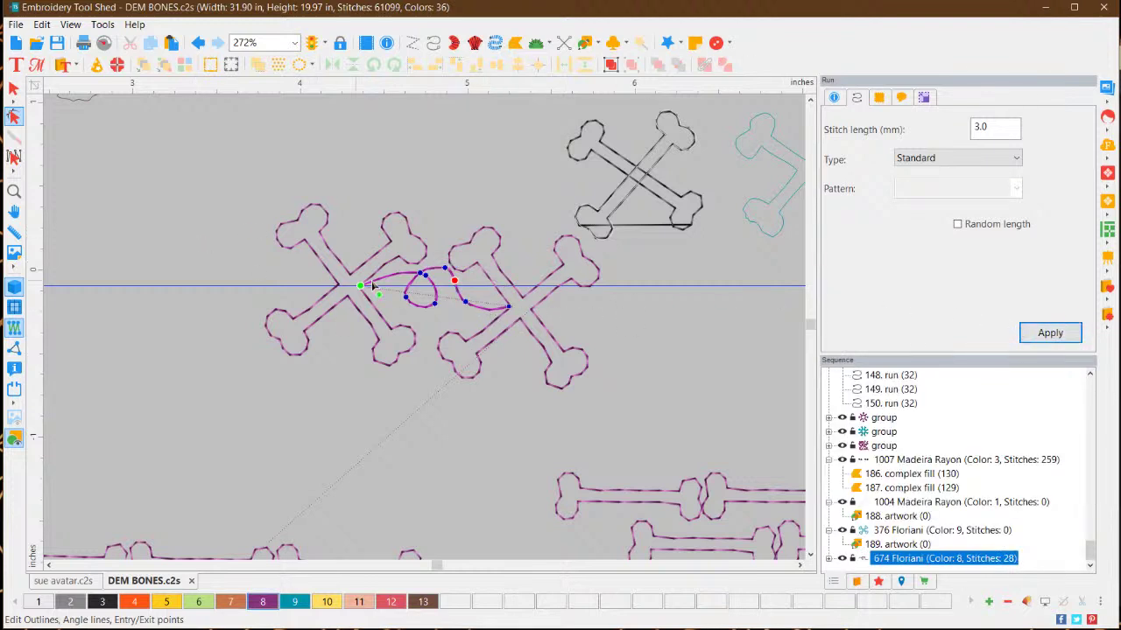
Move the connector's exit point to the second crossing's left inner corner, refine the curve near its loop and apply
drag(455, 282, 521, 323)
click(453, 284)
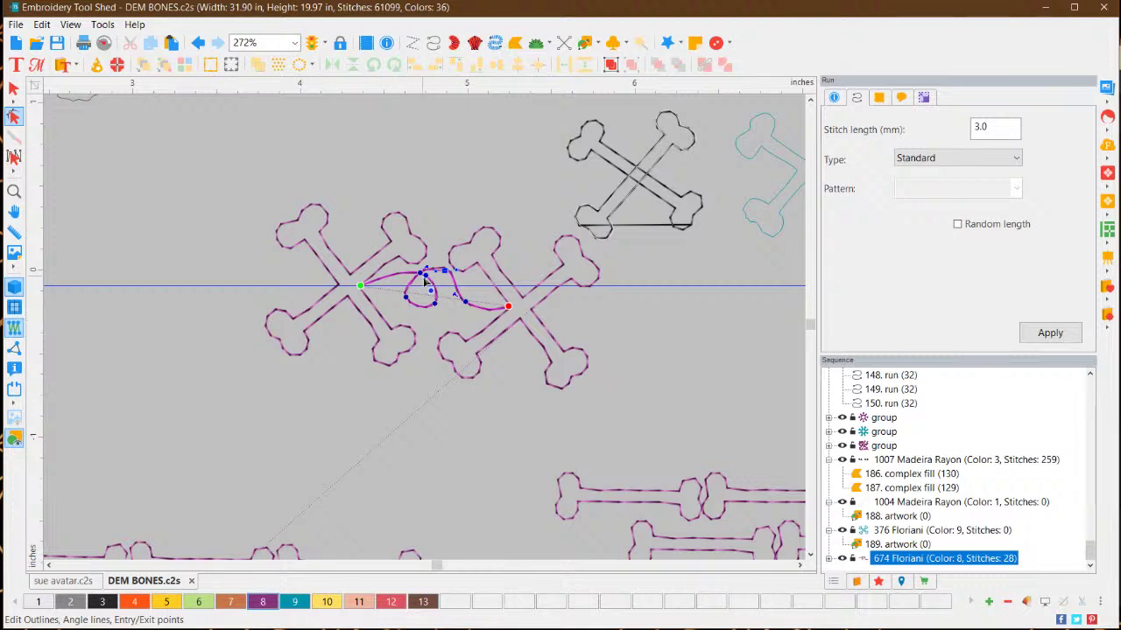
click(424, 276)
drag(421, 277, 428, 280)
click(1034, 335)
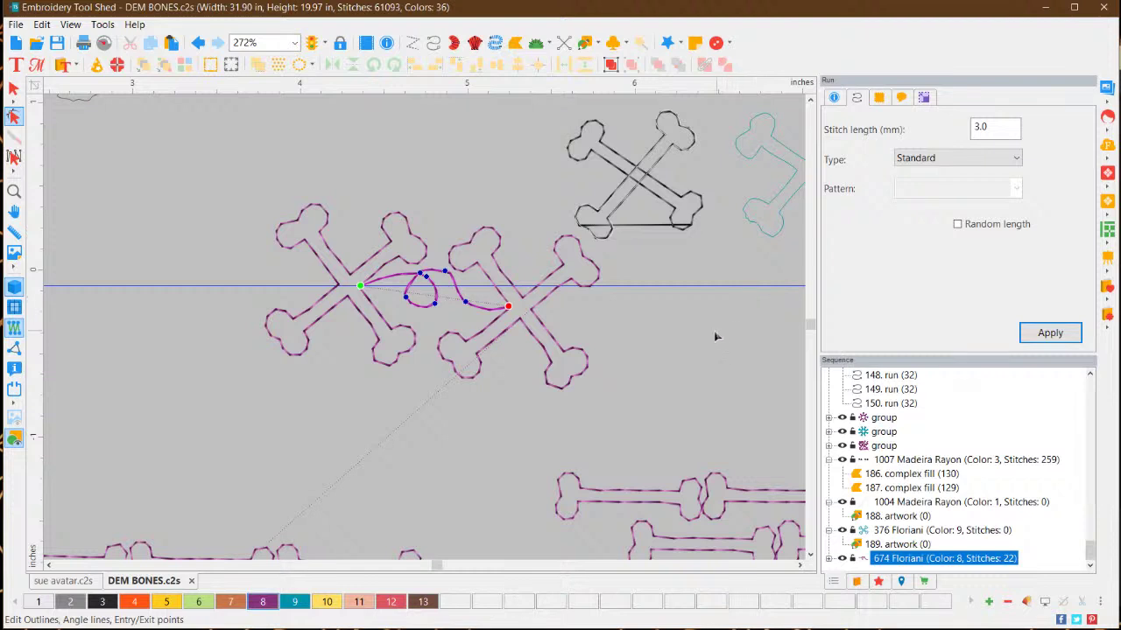
click(637, 386)
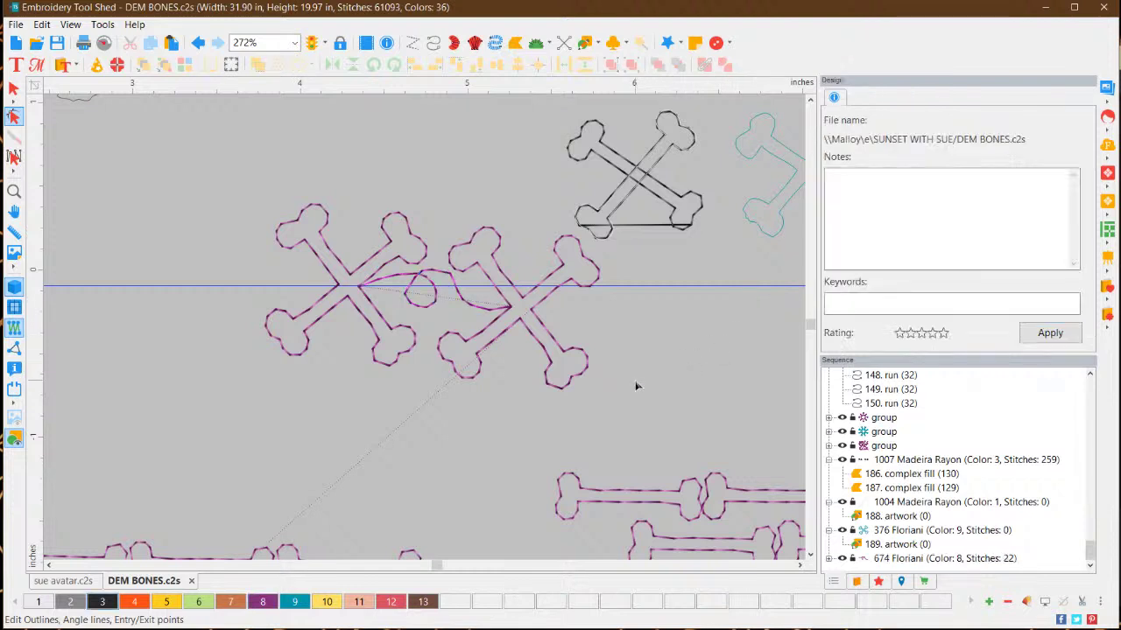
Try several positions for the second crossed-bones run, realigning its left inner corner with the connector's end
click(540, 306)
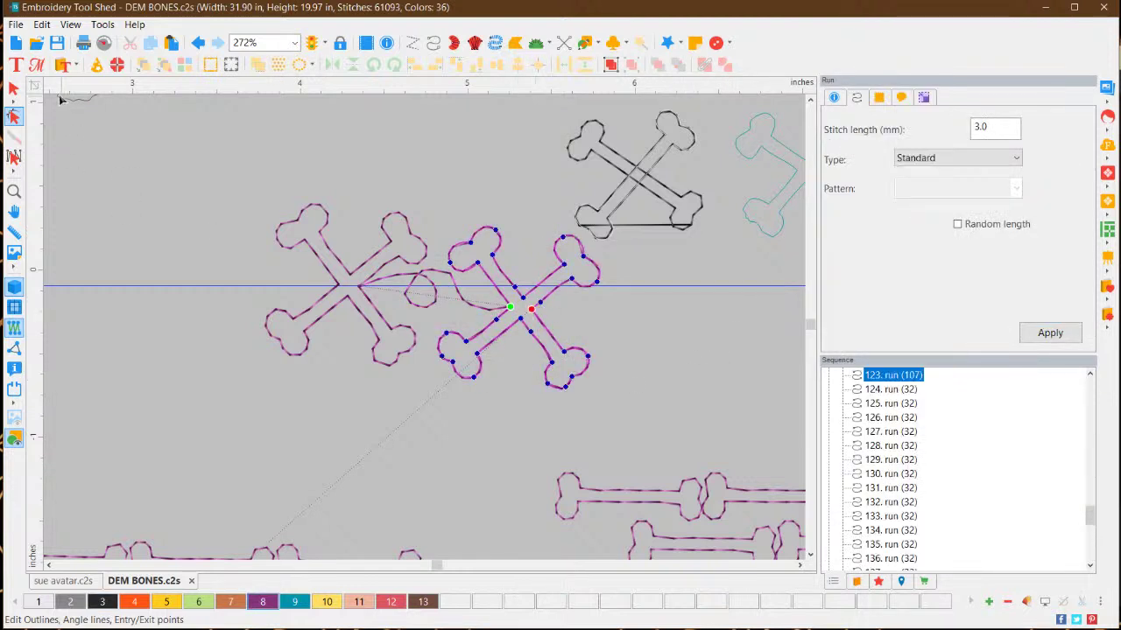
click(14, 88)
click(594, 326)
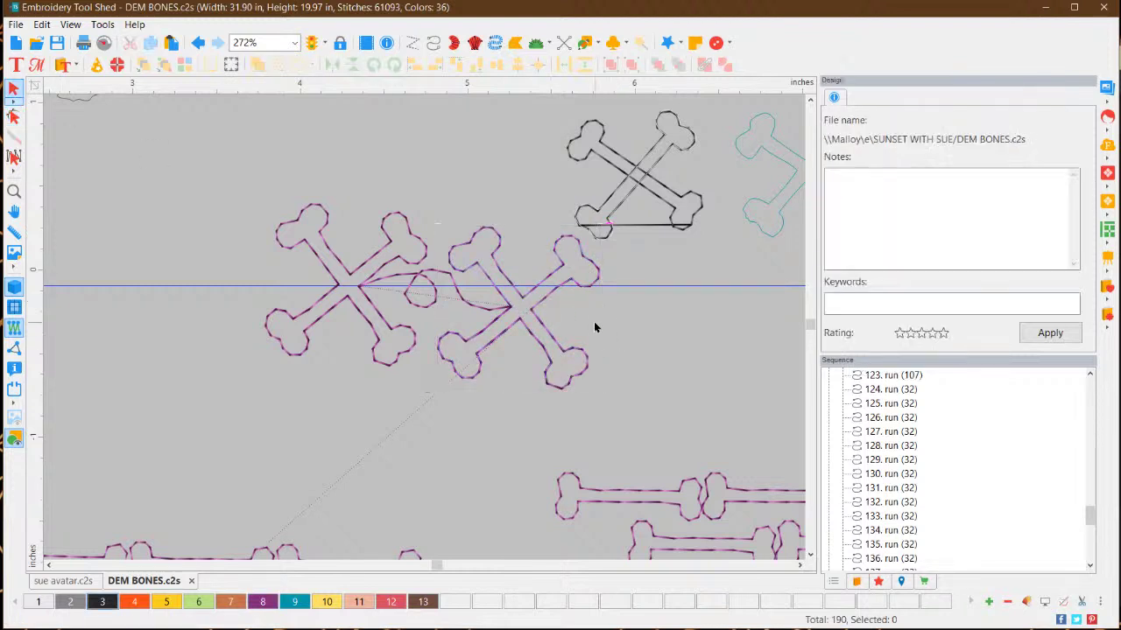
drag(537, 287, 521, 284)
click(660, 396)
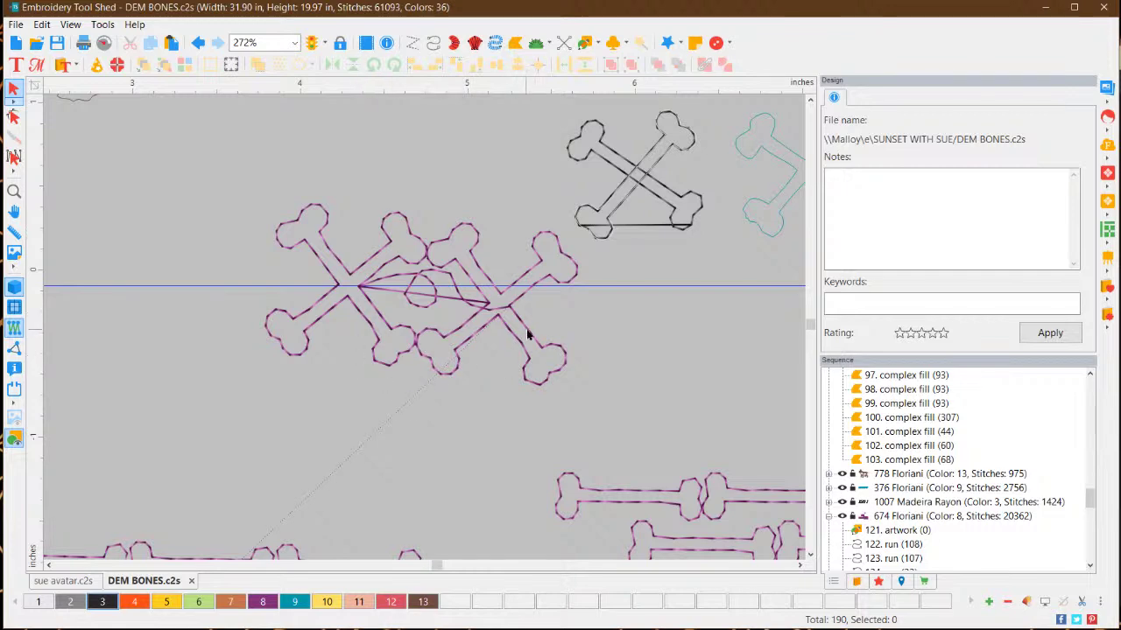
mouse_move(527, 333)
mouse_down()
mouse_move(586, 343)
mouse_move(543, 324)
mouse_up()
click(656, 382)
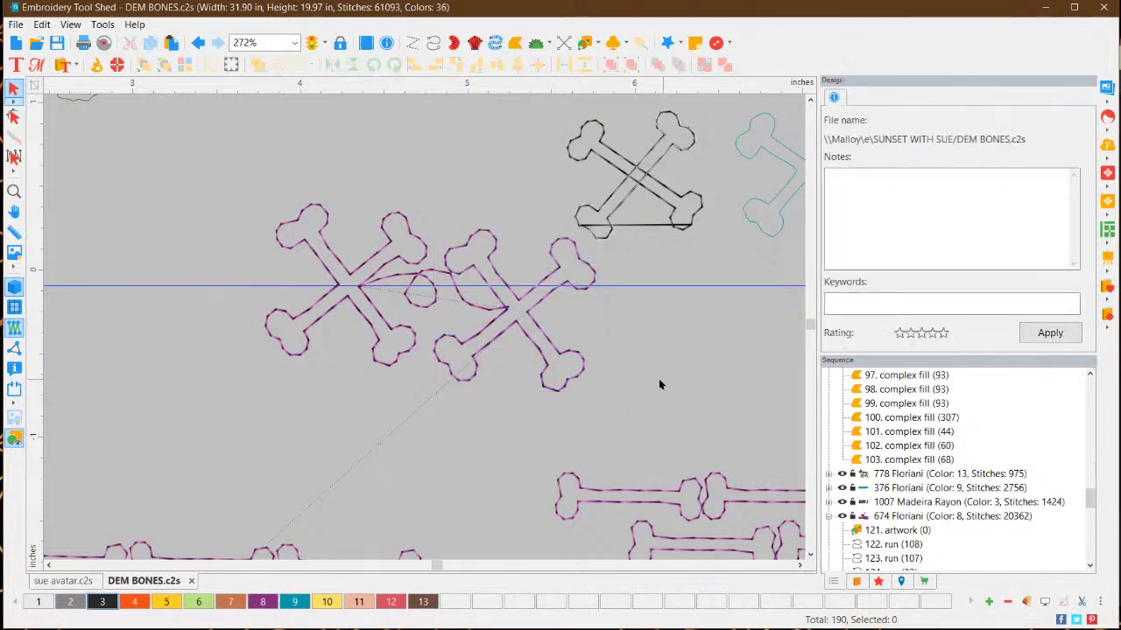
click(543, 325)
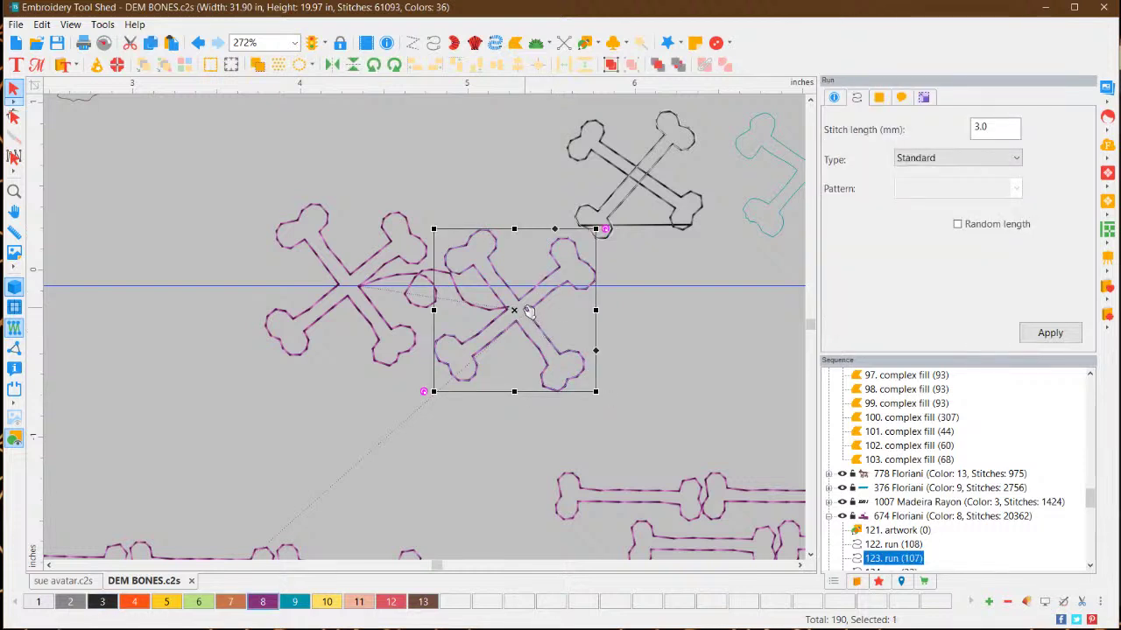
drag(531, 314, 532, 313)
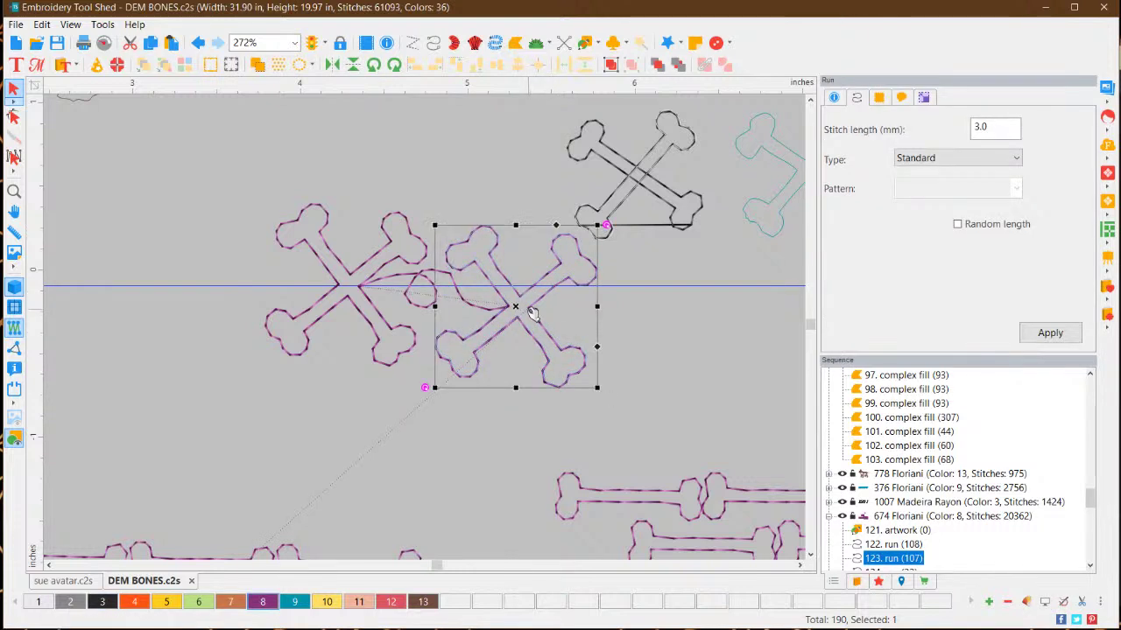
Delete the looping connector run and move the second crossed-bones run diagonally below the first, overlapping its lower-right bone
click(408, 296)
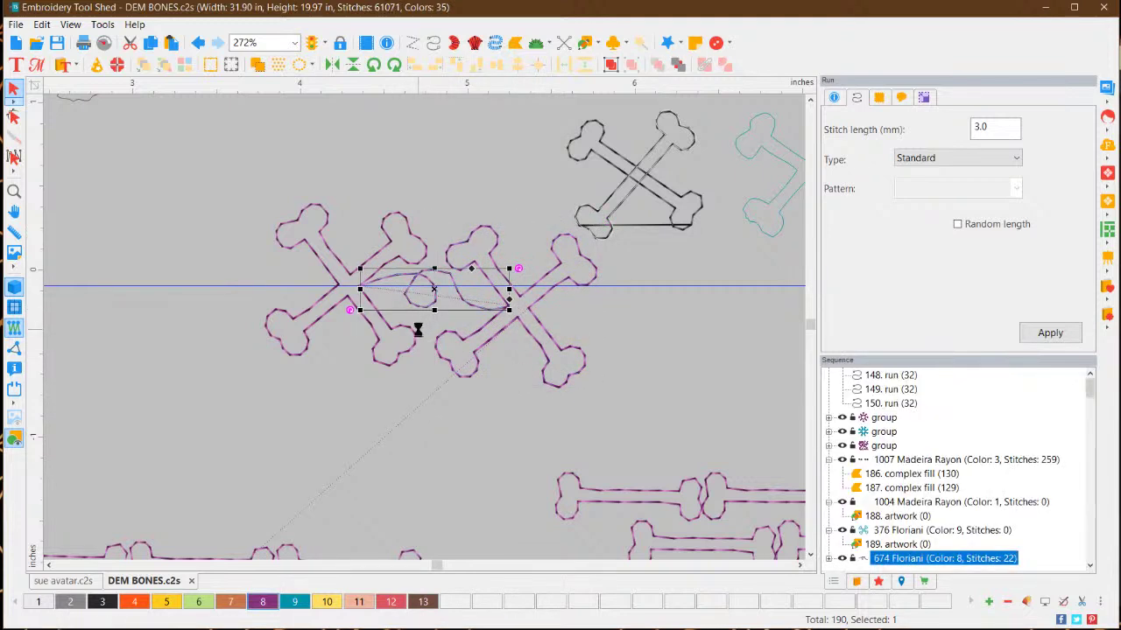
key(Delete)
drag(552, 248, 489, 290)
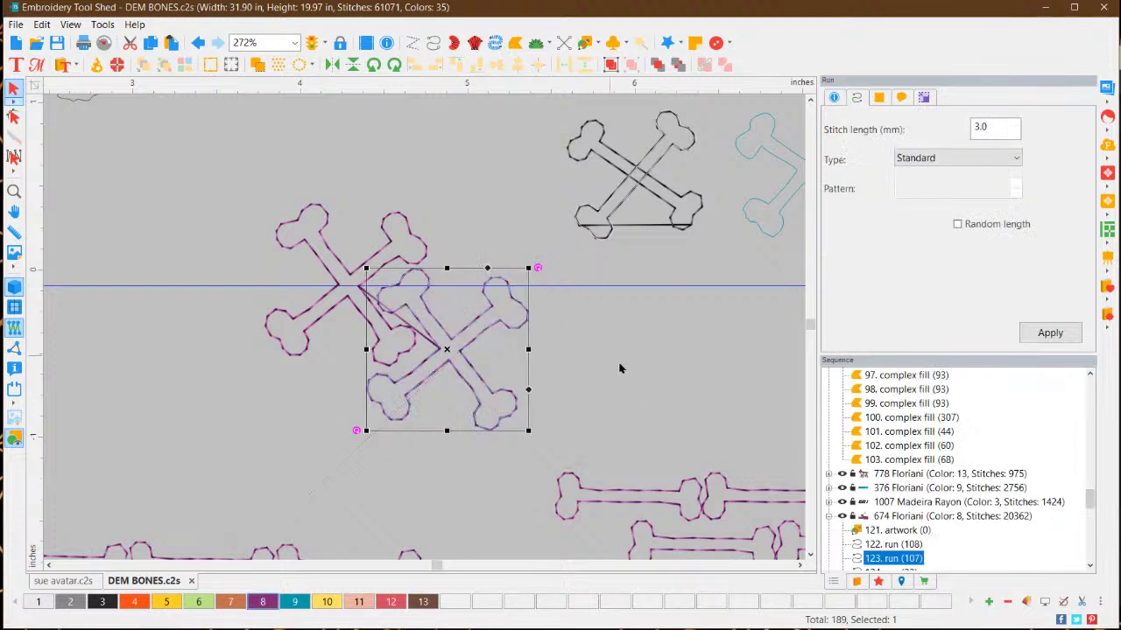
click(647, 392)
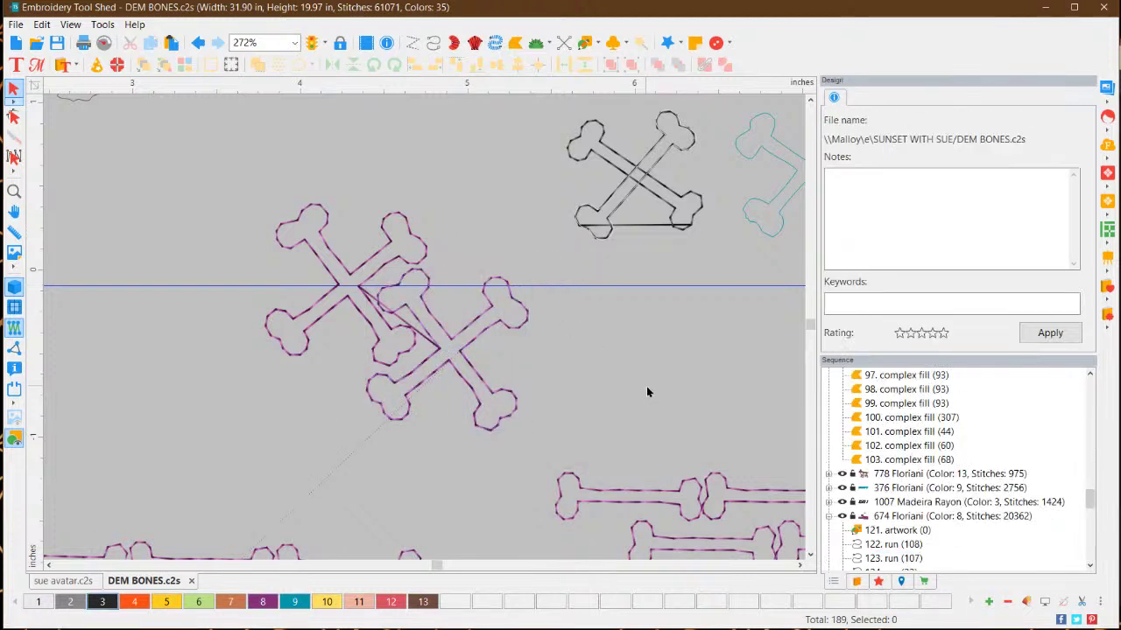
click(365, 273)
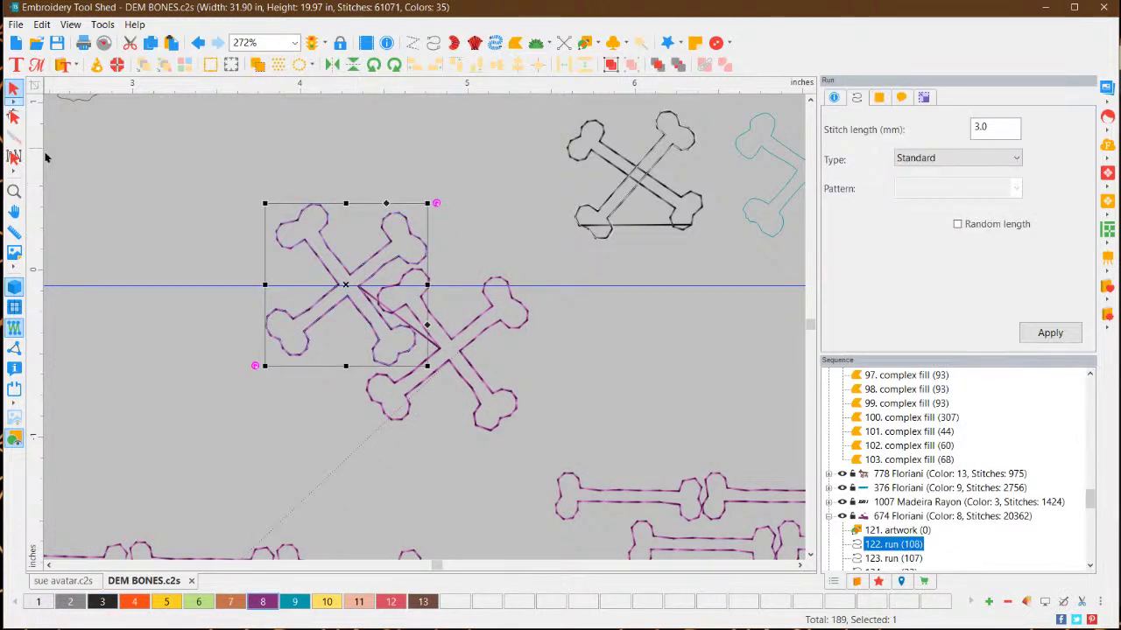
click(461, 349)
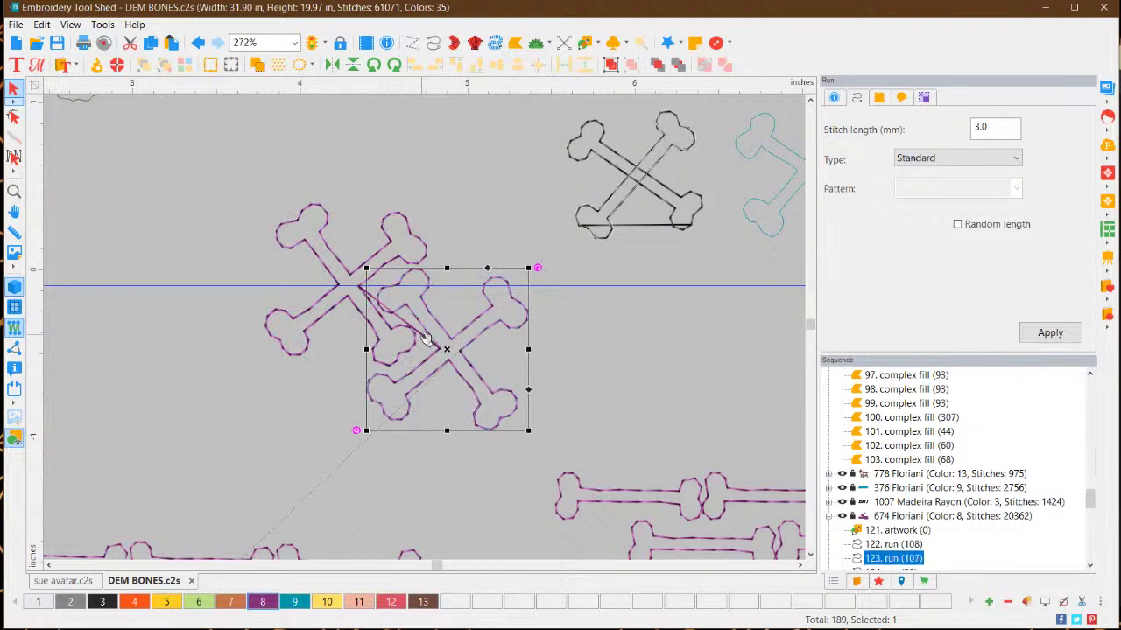
Delete the second crossed-bones run and move the remaining run's entry point to its lower-left bone and exit point to its lower-right bone
key(Delete)
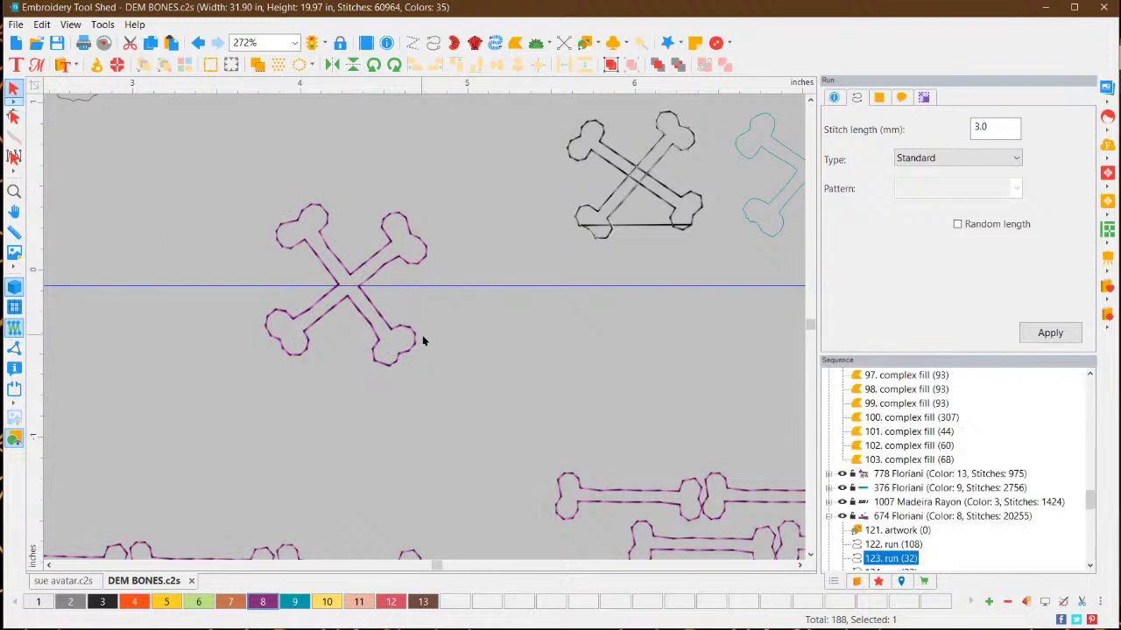
click(379, 274)
click(13, 115)
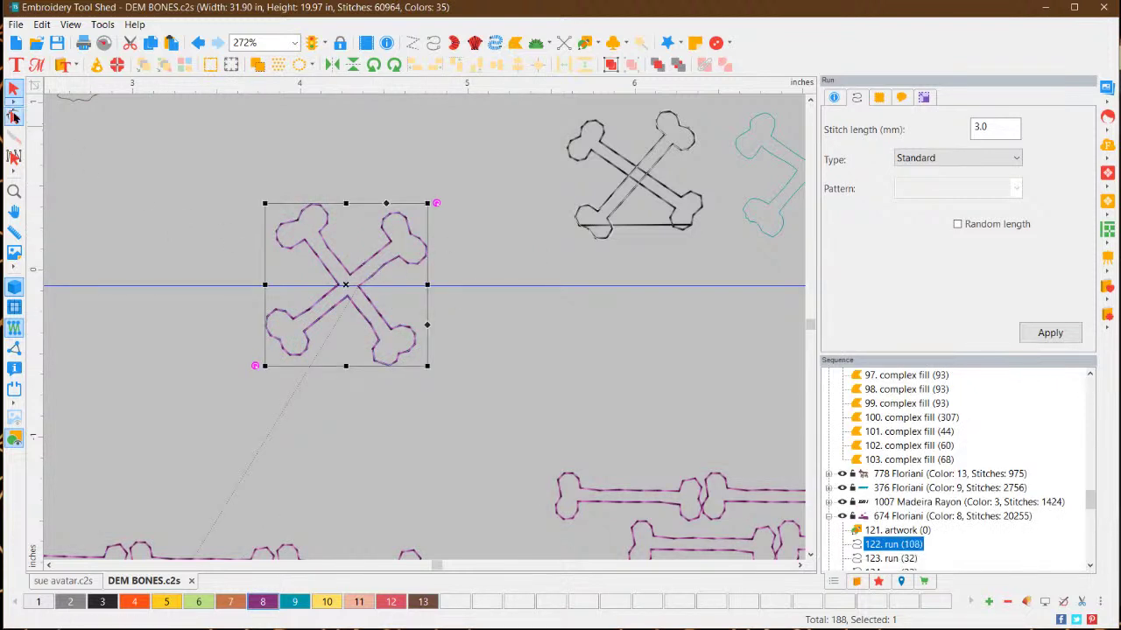
drag(338, 288, 308, 338)
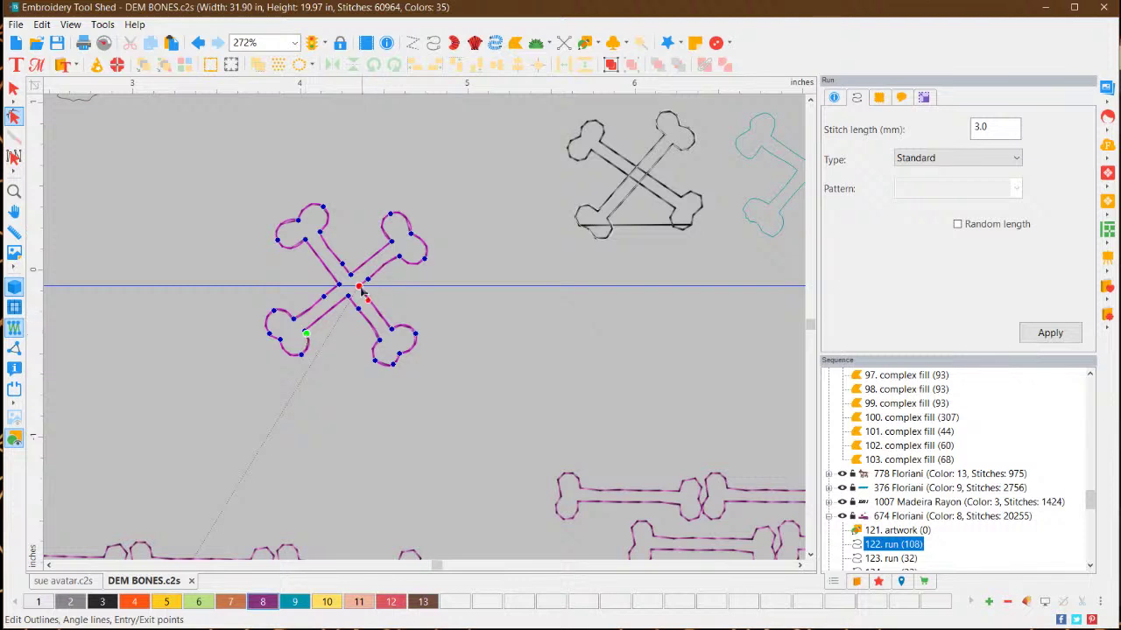
drag(359, 285, 377, 312)
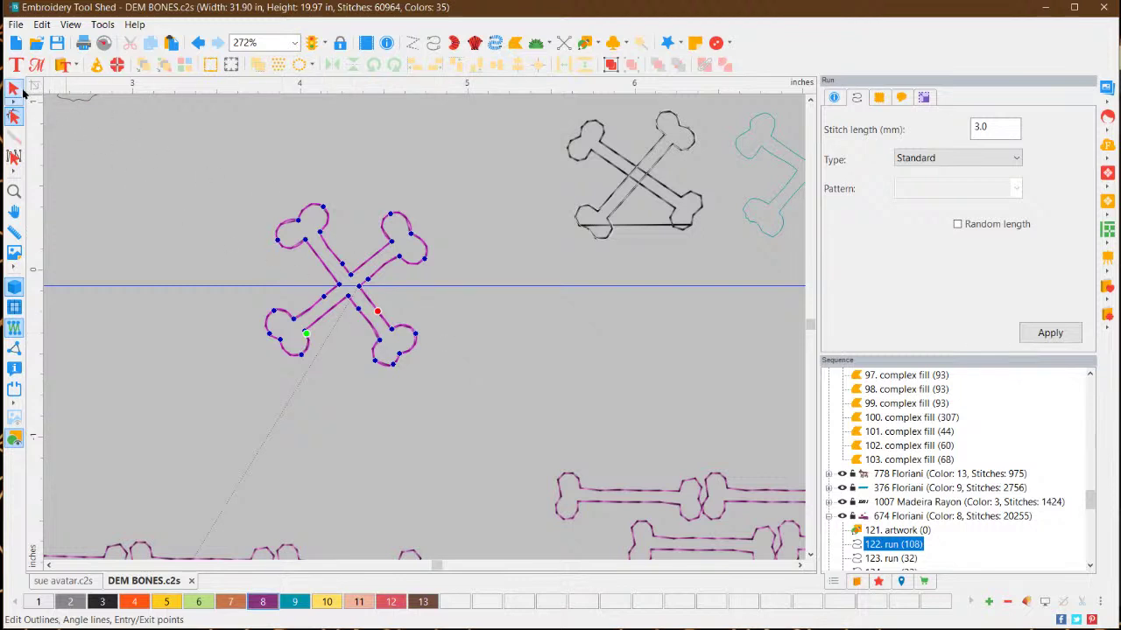
click(13, 87)
Copy and paste the crossed-bones run, placing the copy diagonally below right so it overlaps the original's lower-right bone
right_click(362, 256)
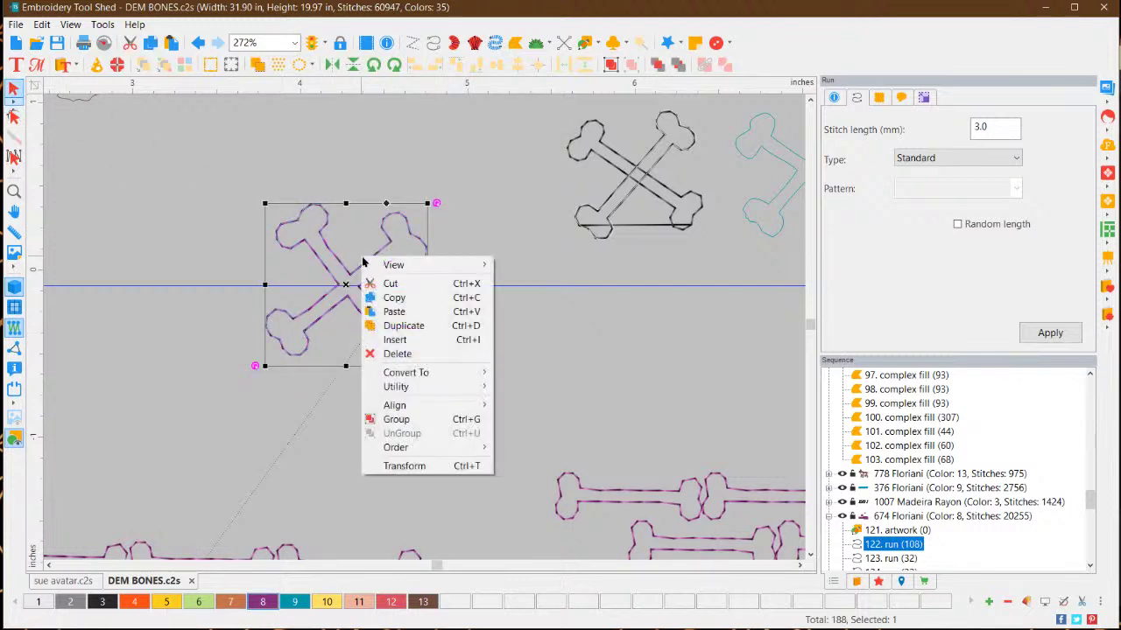
click(435, 298)
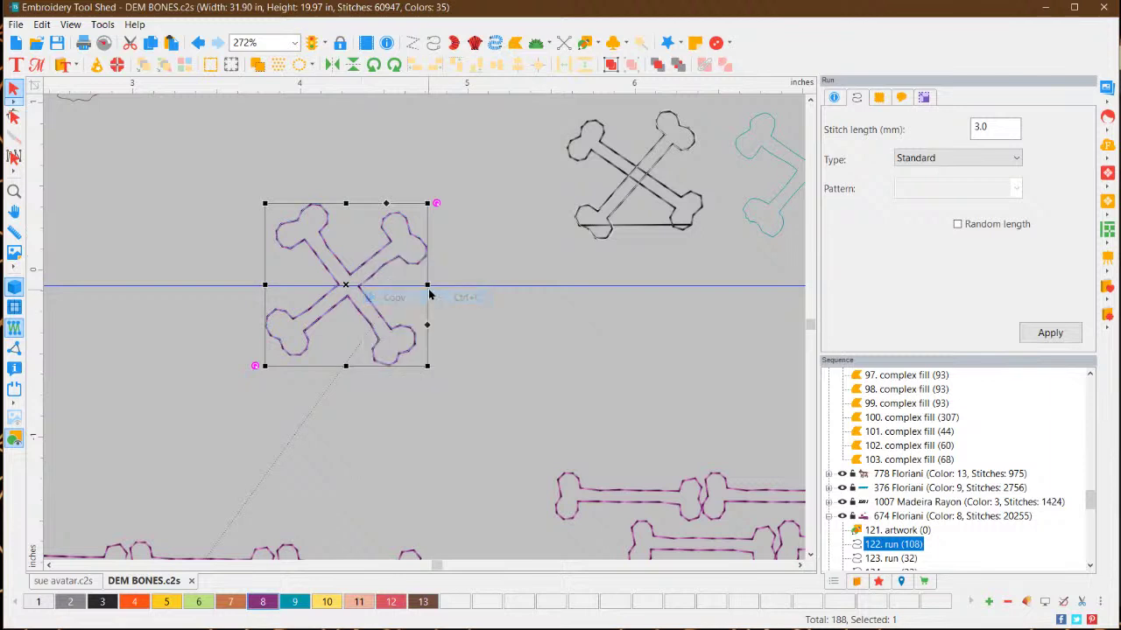
right_click(408, 265)
click(464, 321)
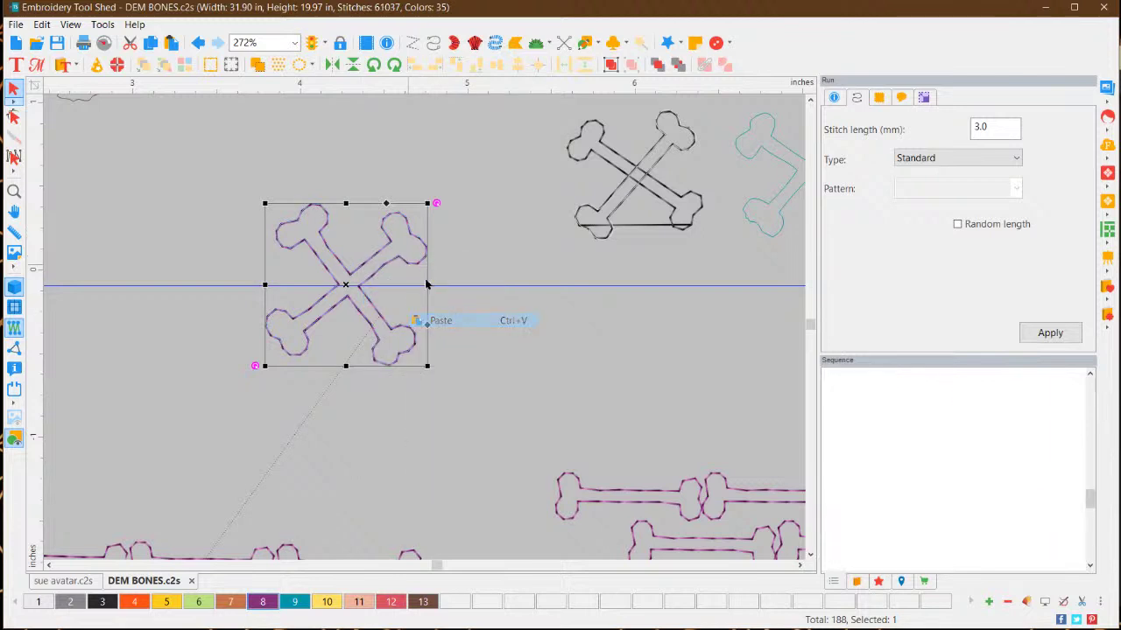
drag(417, 261, 519, 328)
click(578, 355)
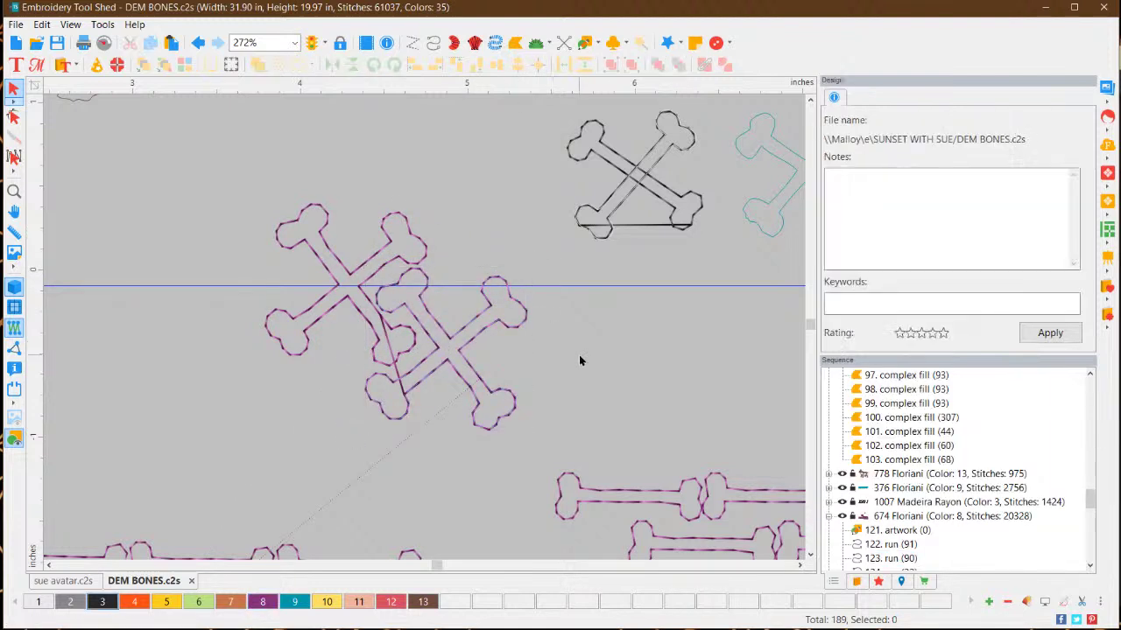
Automatically reposition the entry and exit points of both crossed-bones runs to remove the long connecting stitch between them
drag(232, 173, 564, 456)
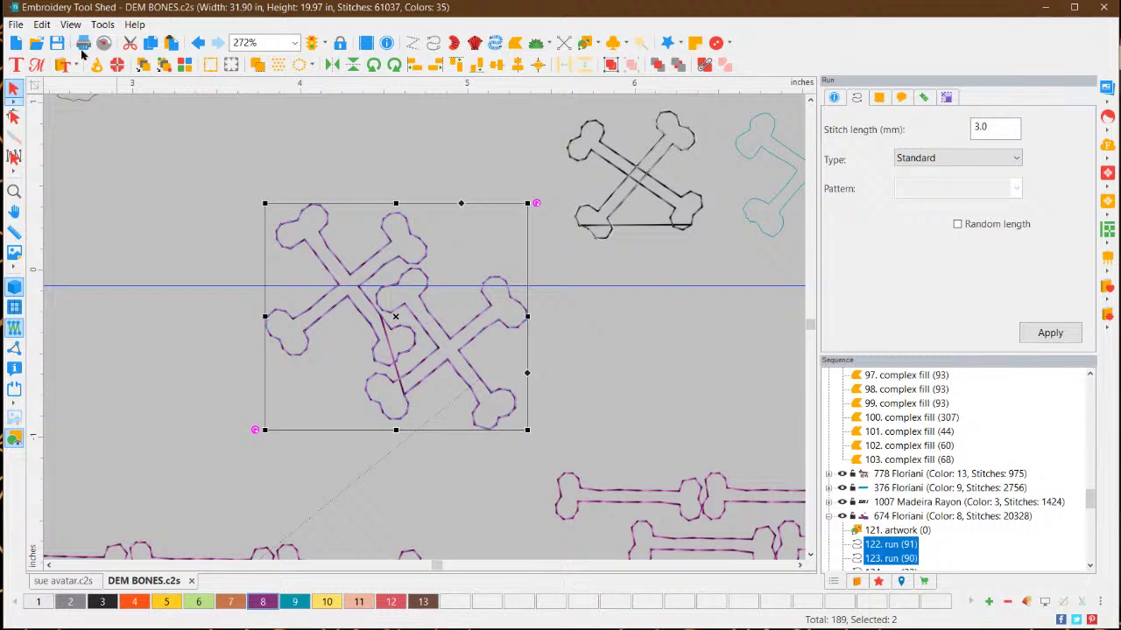
click(163, 65)
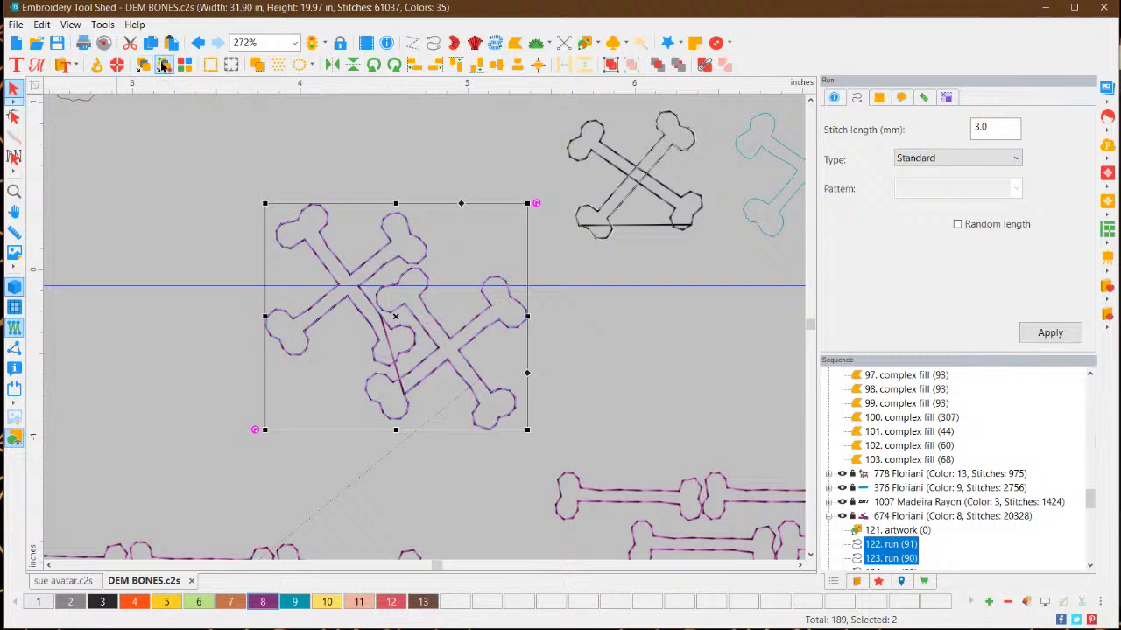
click(617, 368)
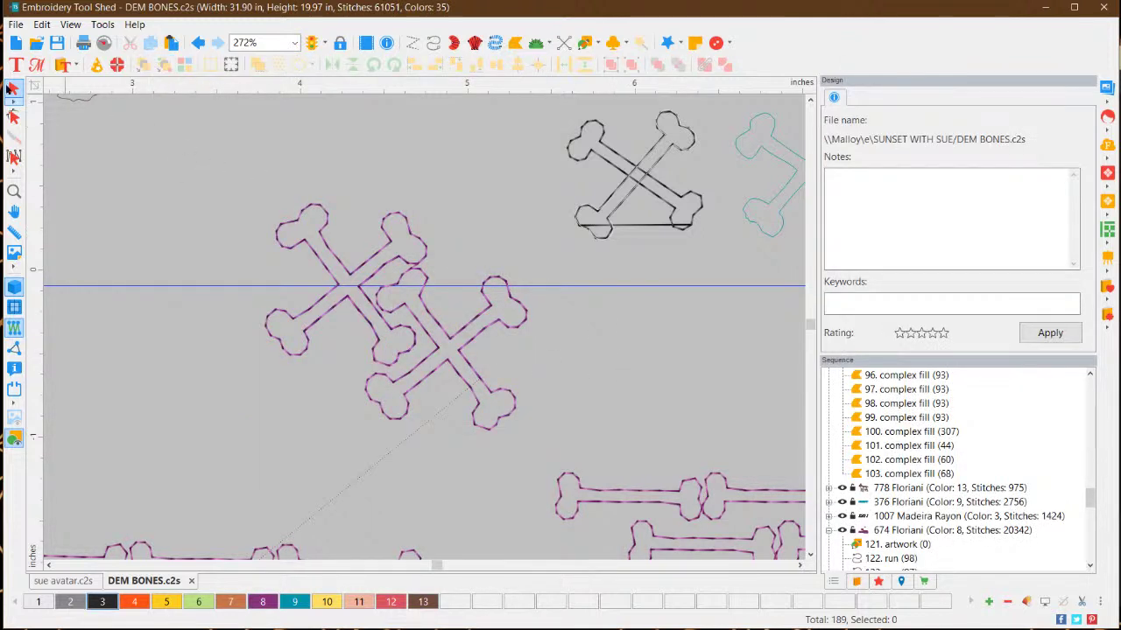
Try chaining a copied pair of crossed-bones runs to the right of the original pair, and delete the copied pair
drag(214, 170, 552, 453)
right_click(443, 350)
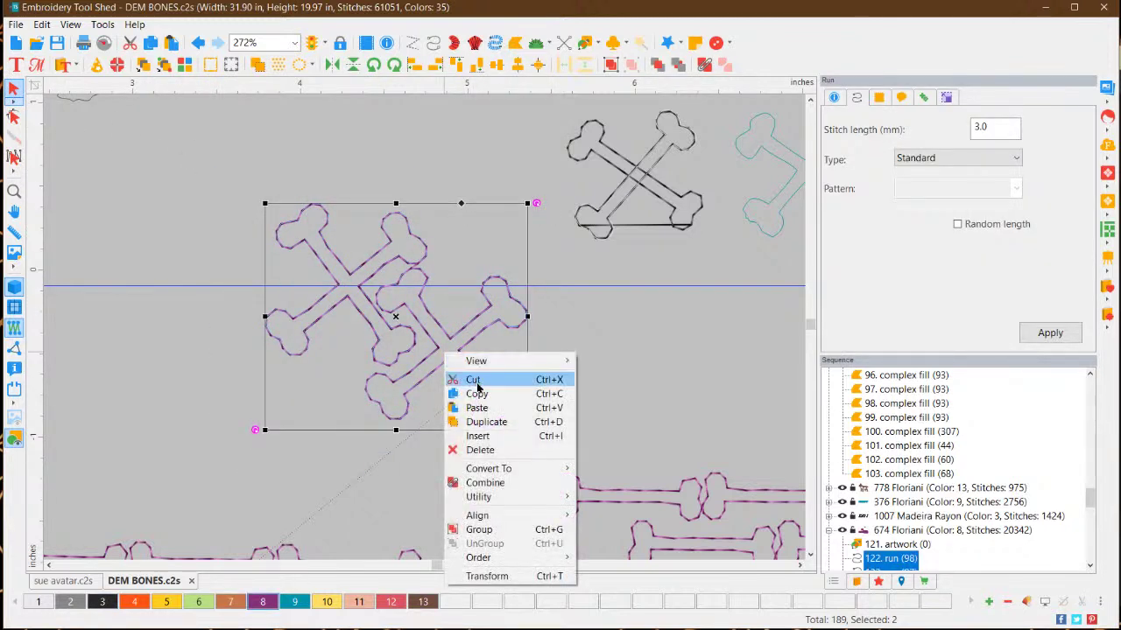
click(473, 393)
right_click(457, 347)
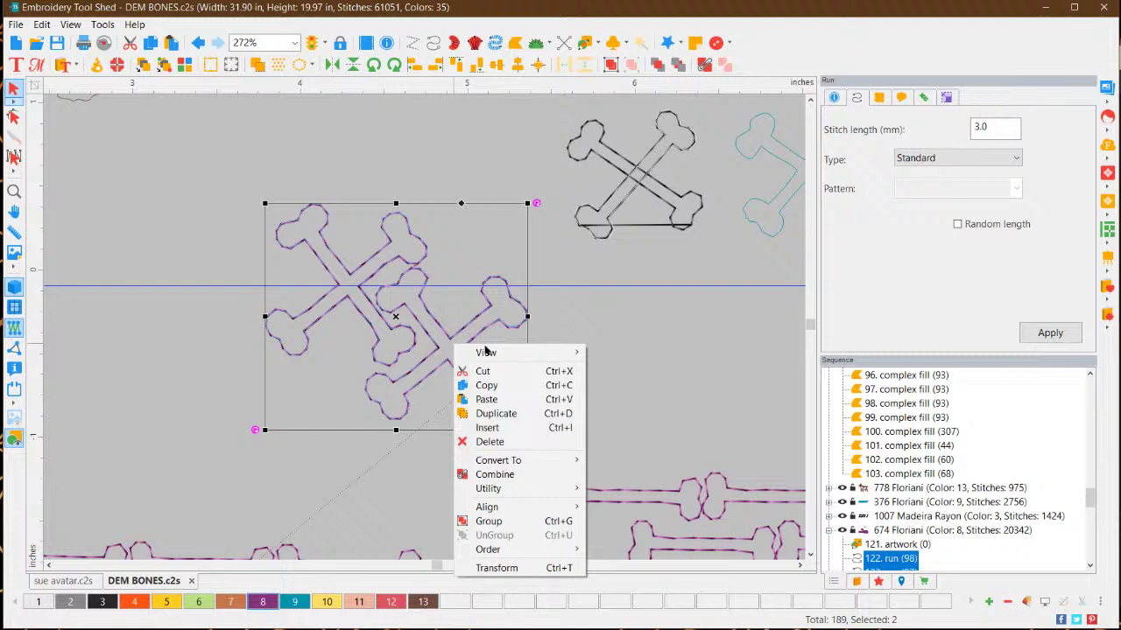
click(496, 398)
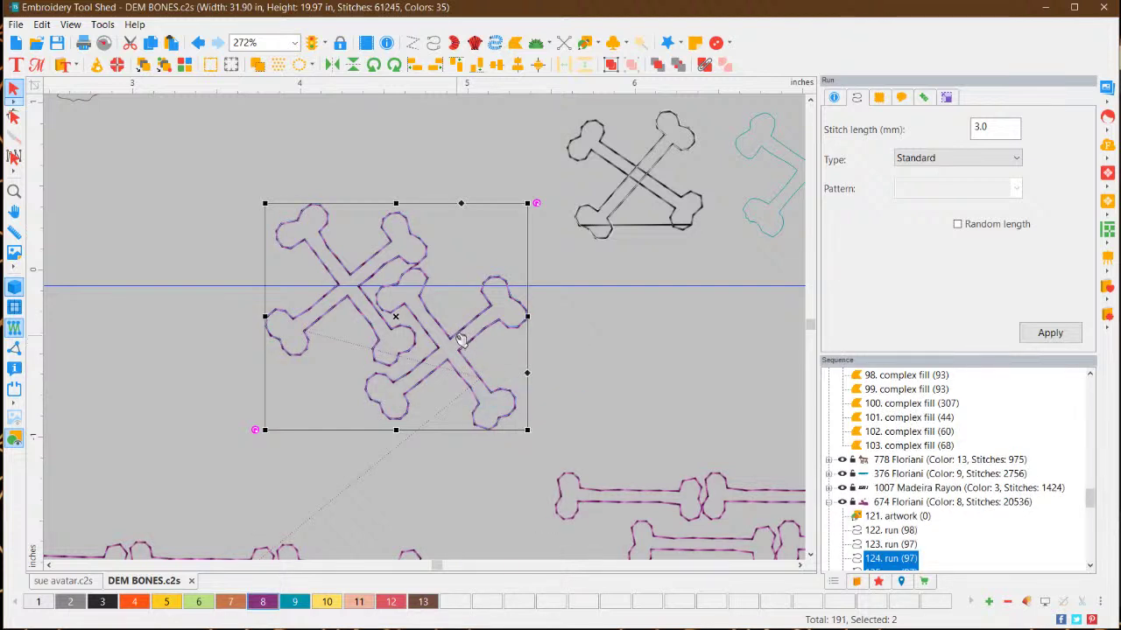
drag(463, 336, 656, 359)
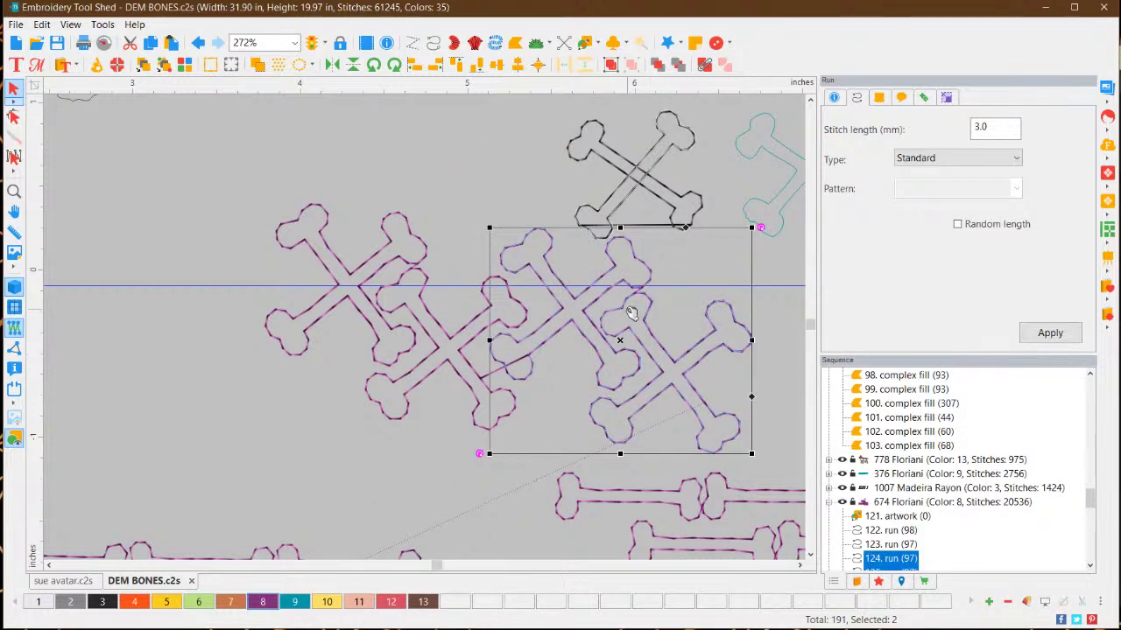
key(Delete)
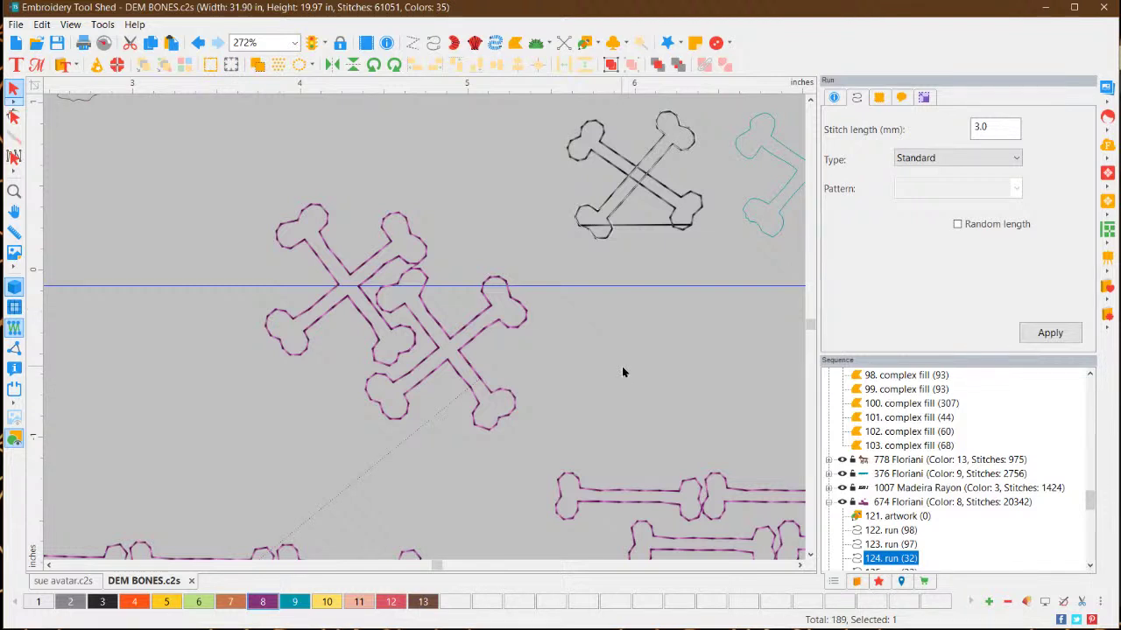
Move the second crossed-bones run beside the first with their bone ends touching, and align both runs along their bottom edges
click(485, 339)
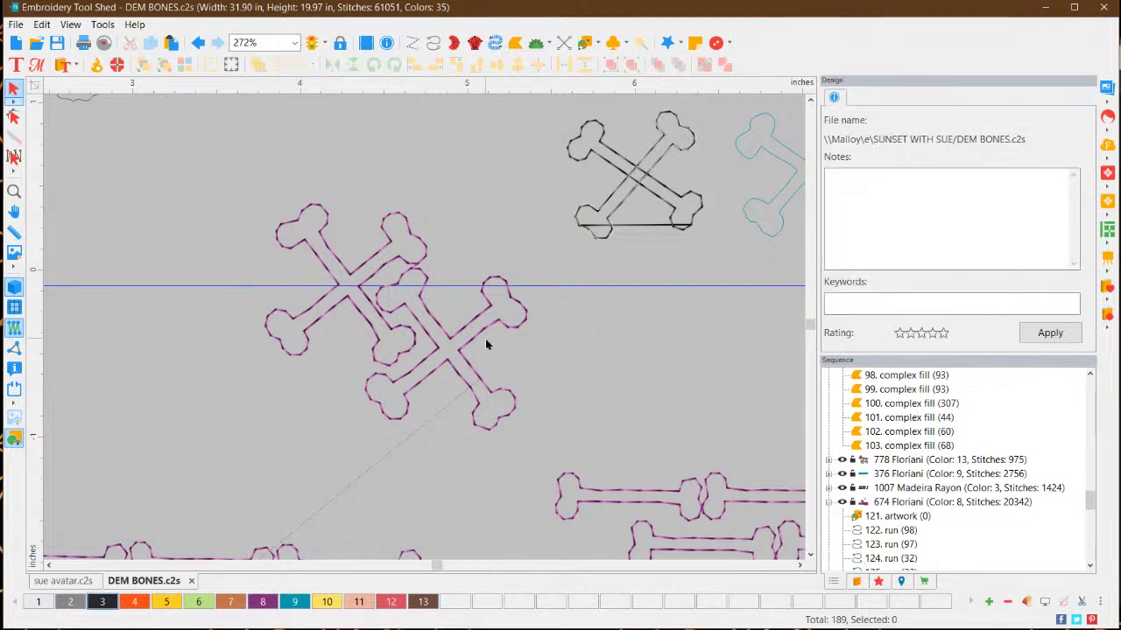
click(472, 337)
drag(473, 337, 522, 292)
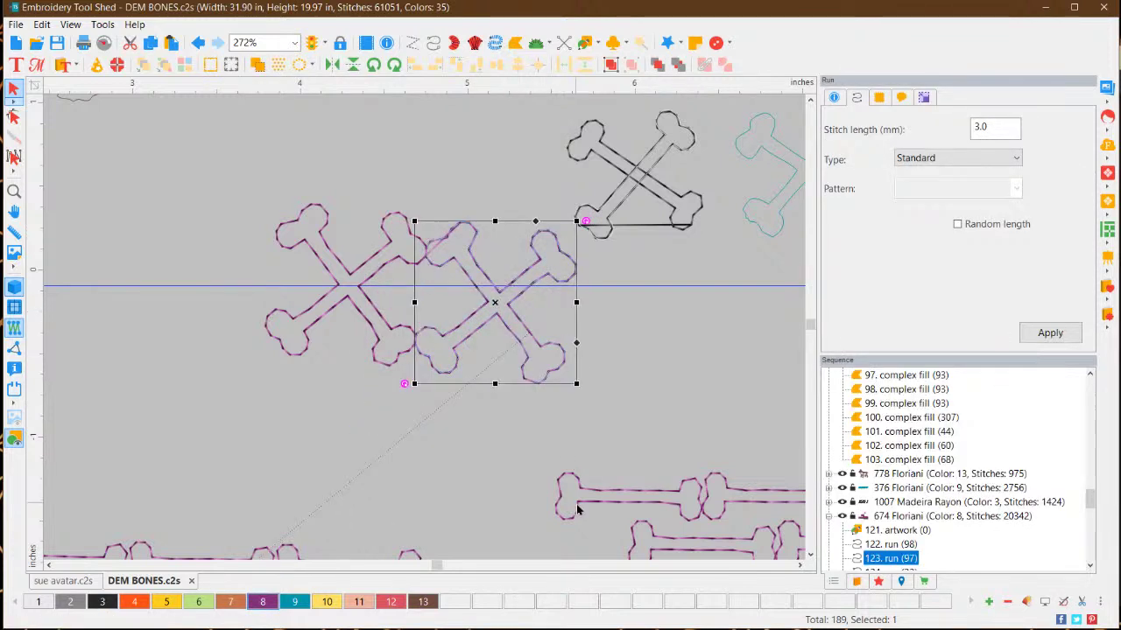
click(639, 391)
drag(634, 423, 212, 235)
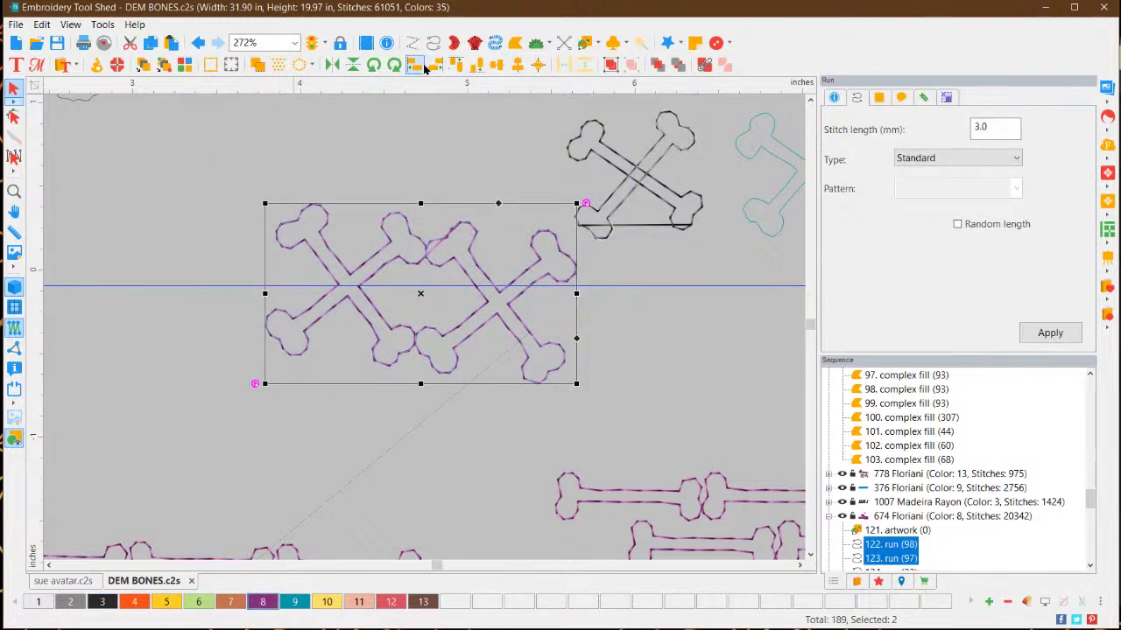
click(477, 67)
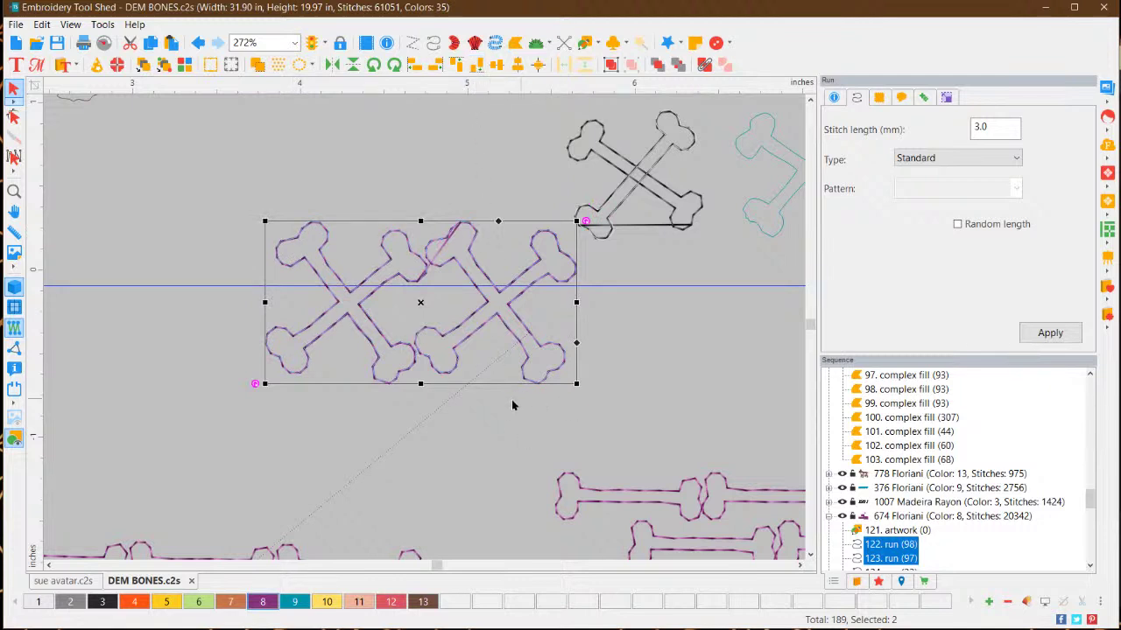
click(668, 378)
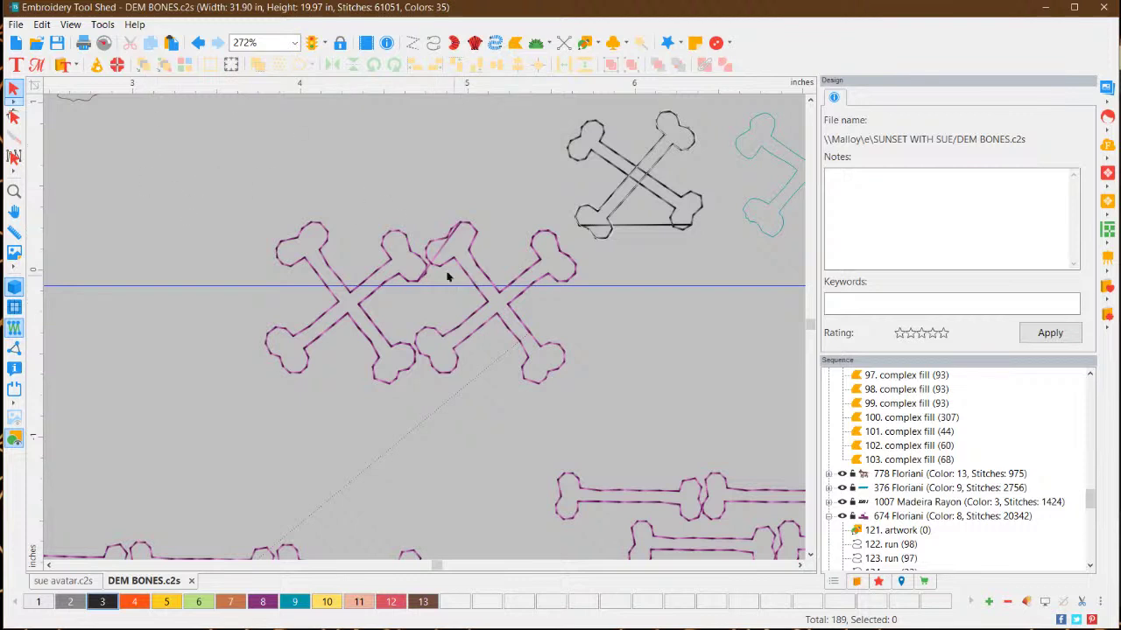
Rotate the second crossed-bones run into an upright cross and nest its left bone between the first crossing's two right-hand bones
click(562, 368)
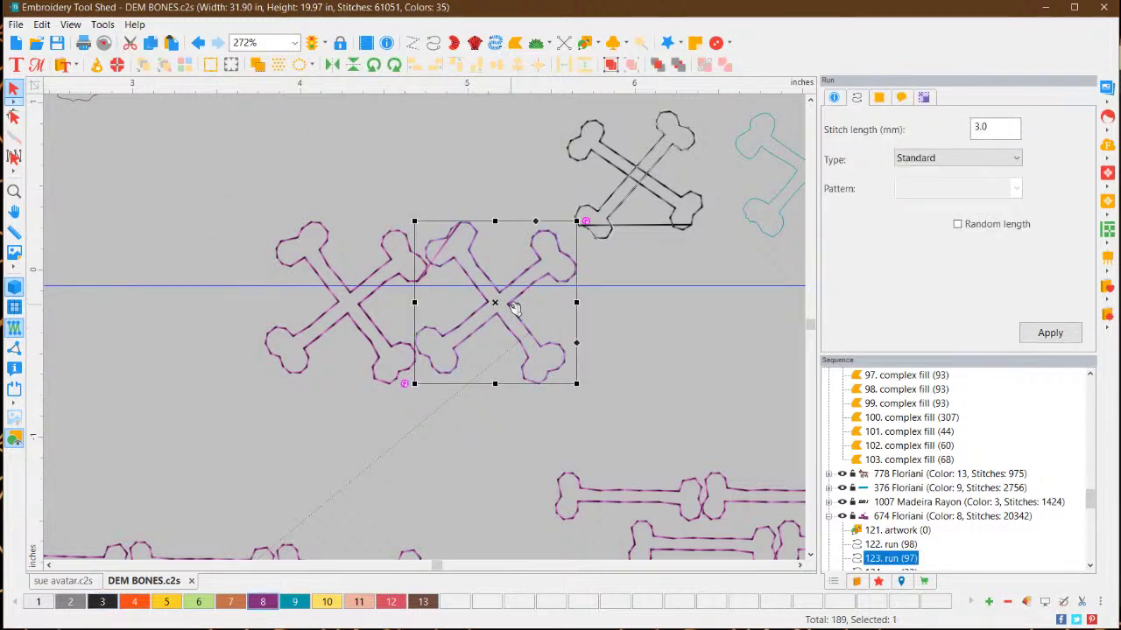
drag(514, 308, 566, 317)
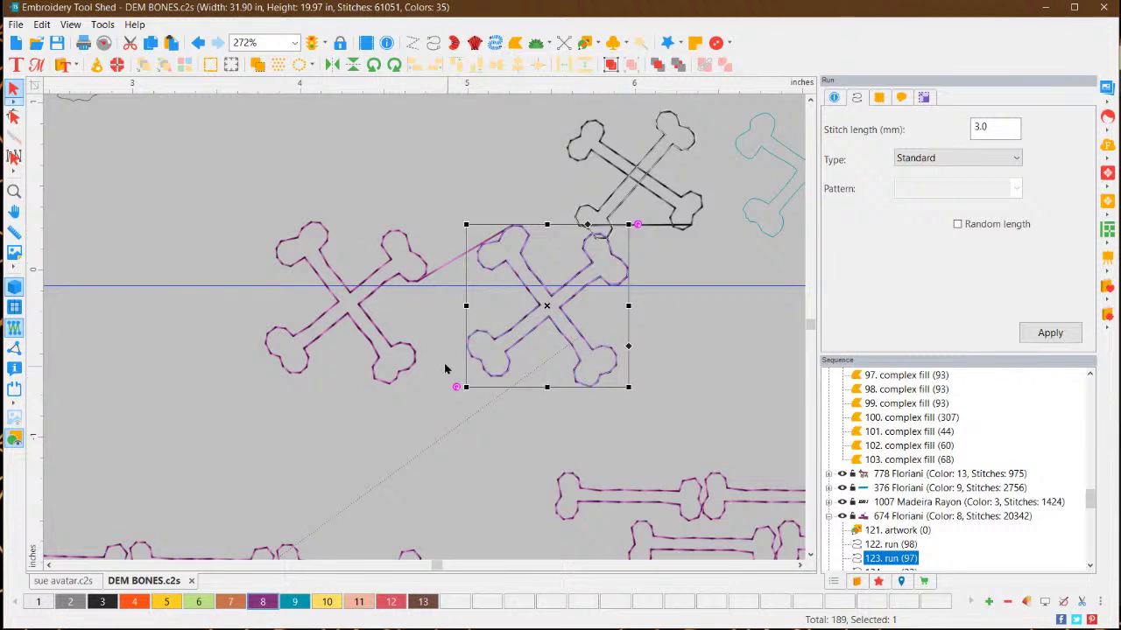
click(432, 455)
click(564, 313)
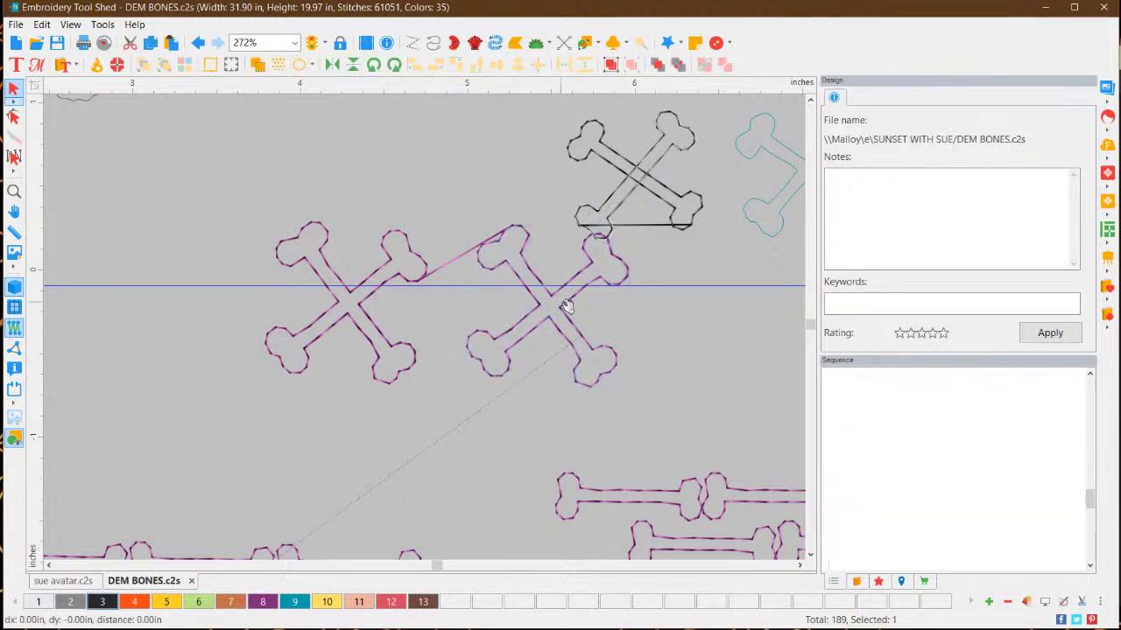
drag(640, 225, 548, 234)
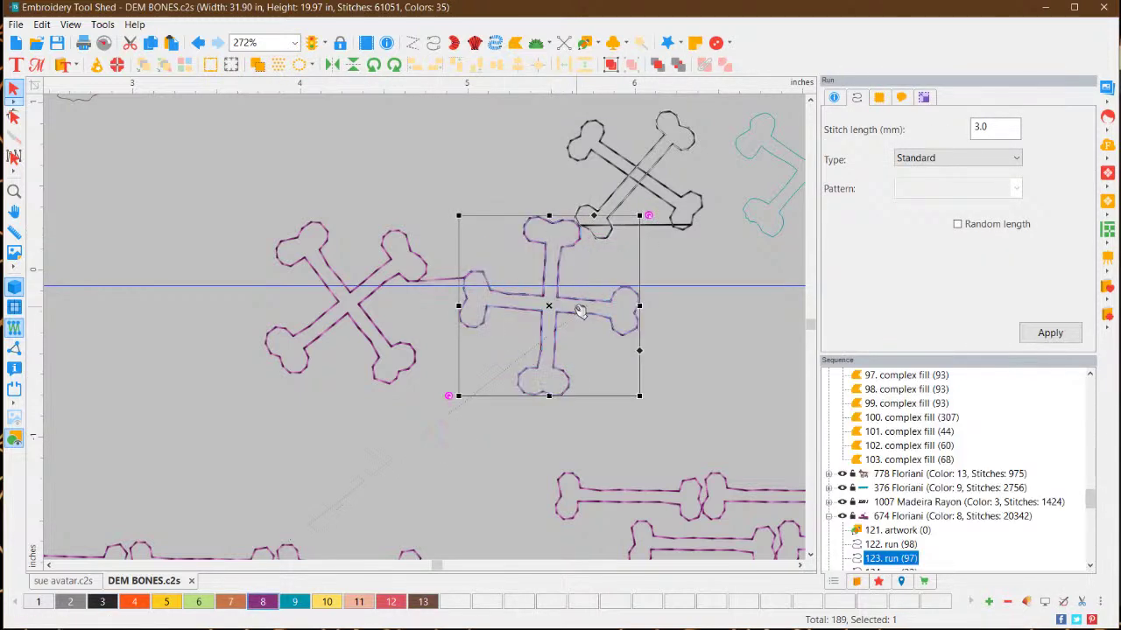
drag(569, 317, 514, 329)
click(662, 351)
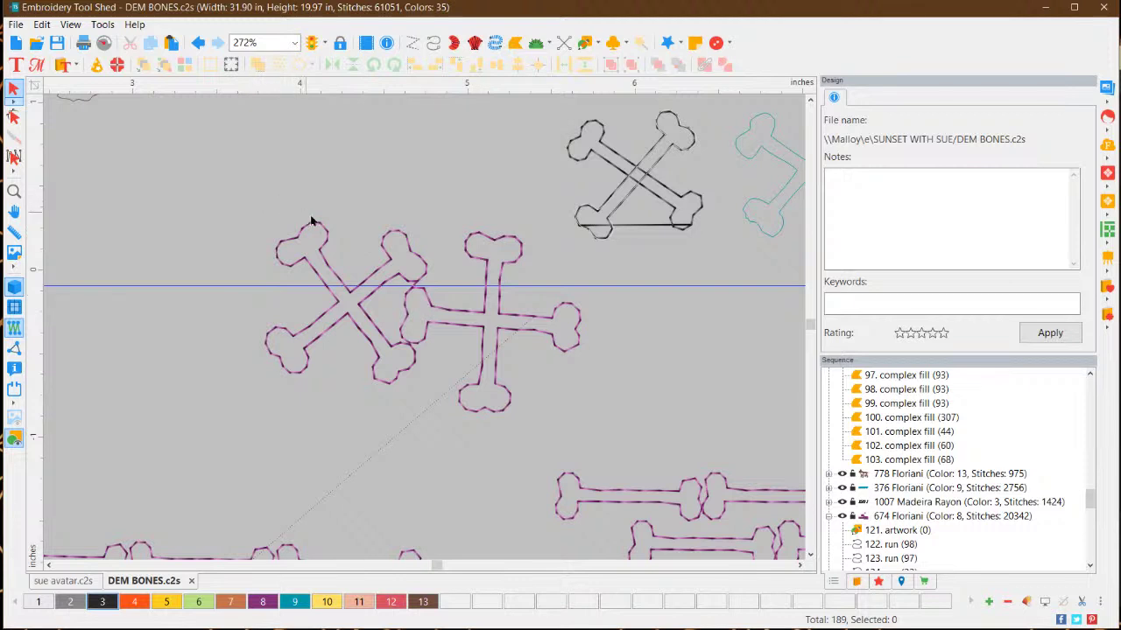
Examine the crossed bones together with the bone rows, dog skeletons, lettering and bone ring across the whole design
scroll(449, 344, down, 1)
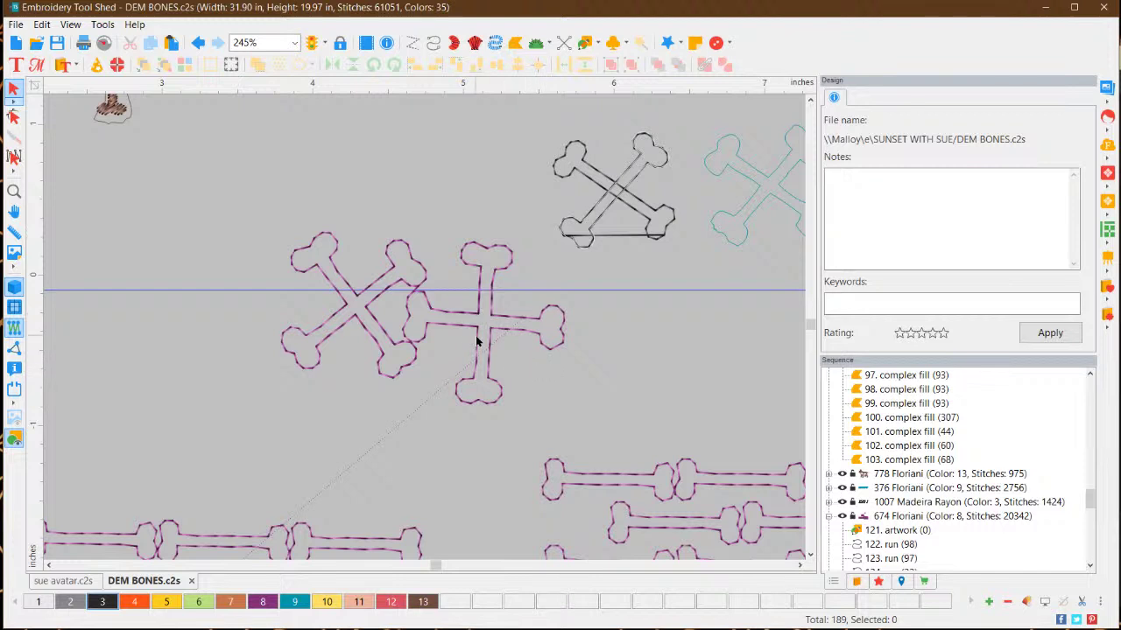
scroll(376, 405, down, 5)
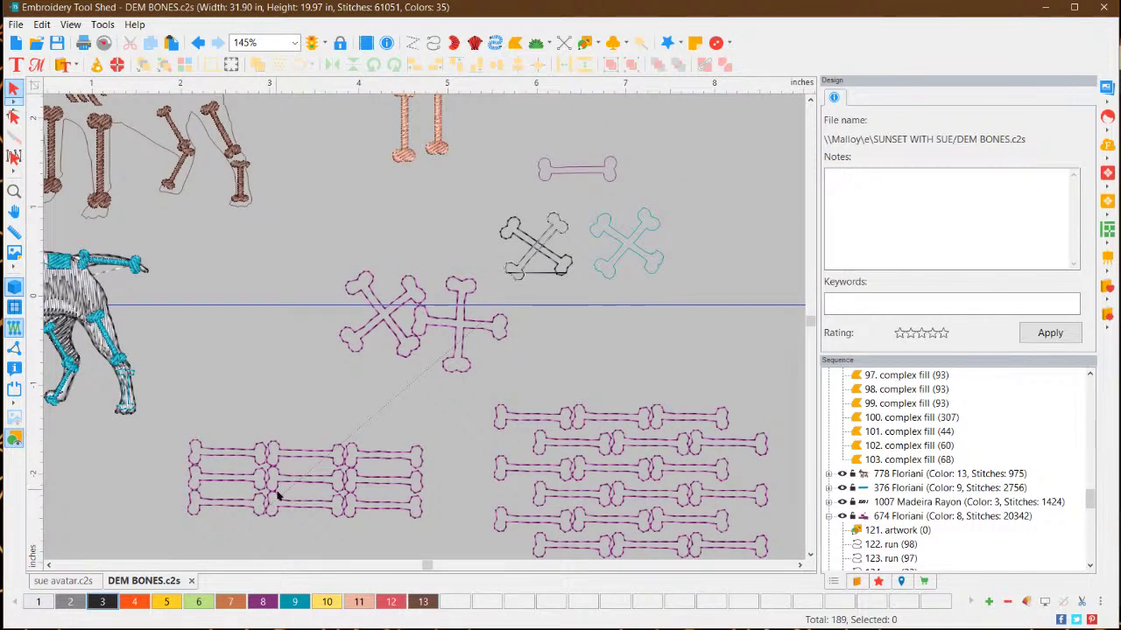
scroll(283, 513, up, 2)
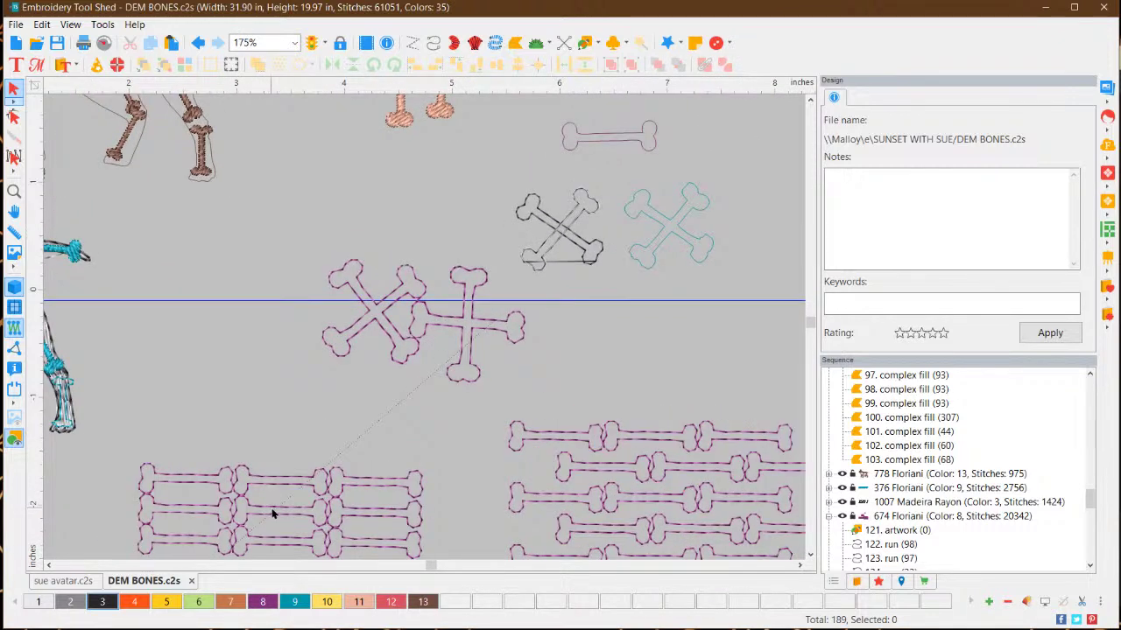
scroll(199, 323, down, 4)
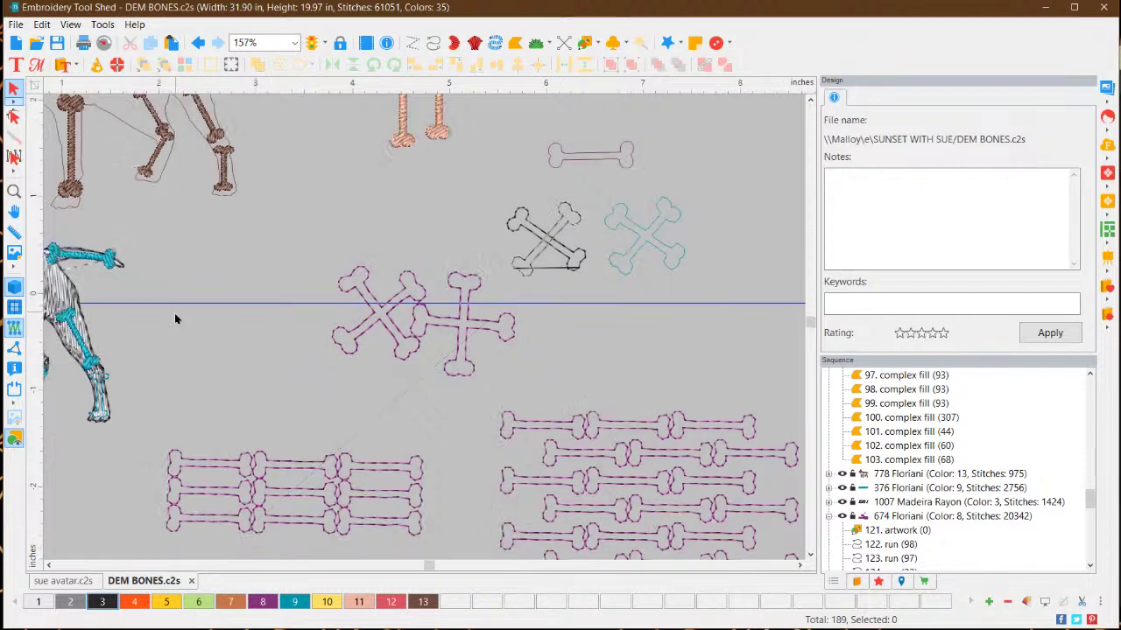
scroll(125, 313, down, 1)
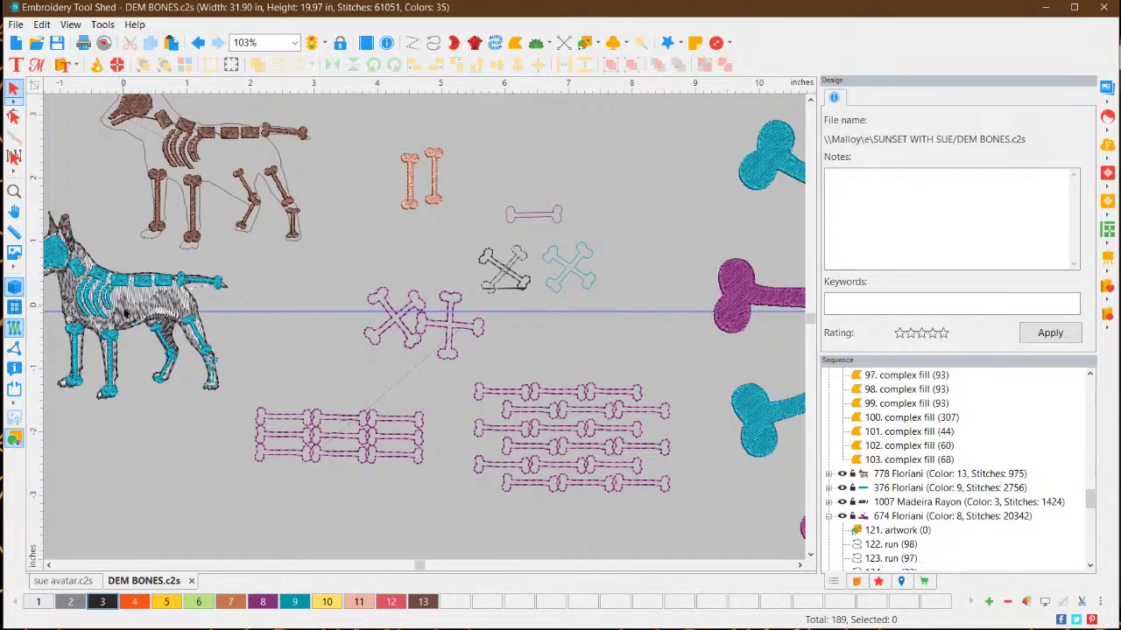
scroll(180, 315, up, 2)
scroll(181, 311, up, 3)
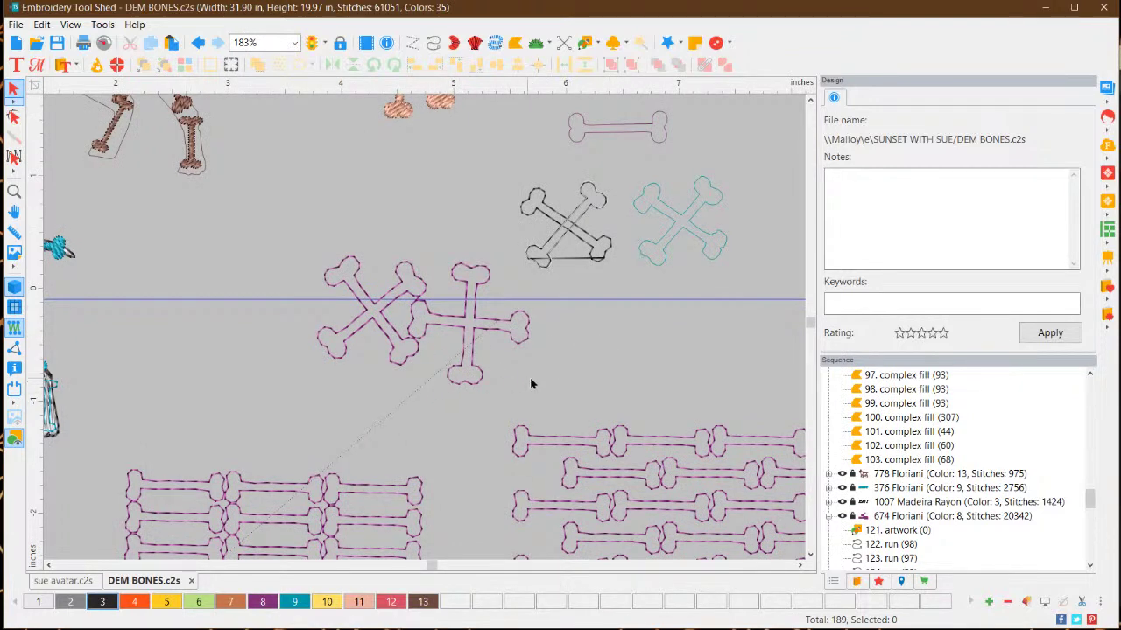
scroll(679, 351, down, 4)
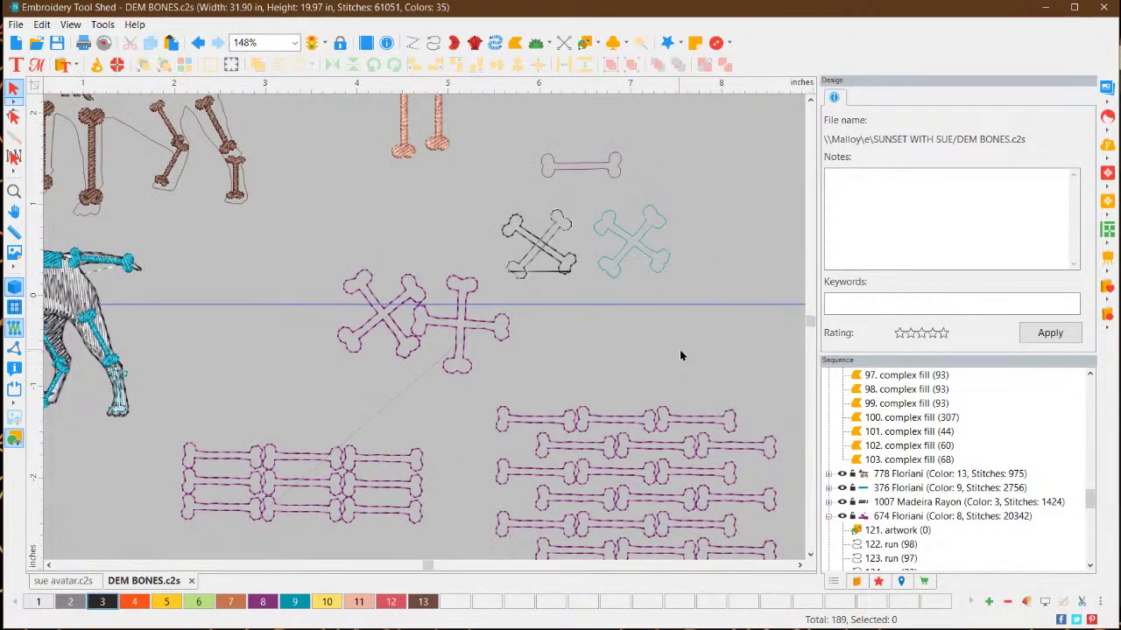
scroll(682, 355, down, 1)
scroll(727, 366, down, 4)
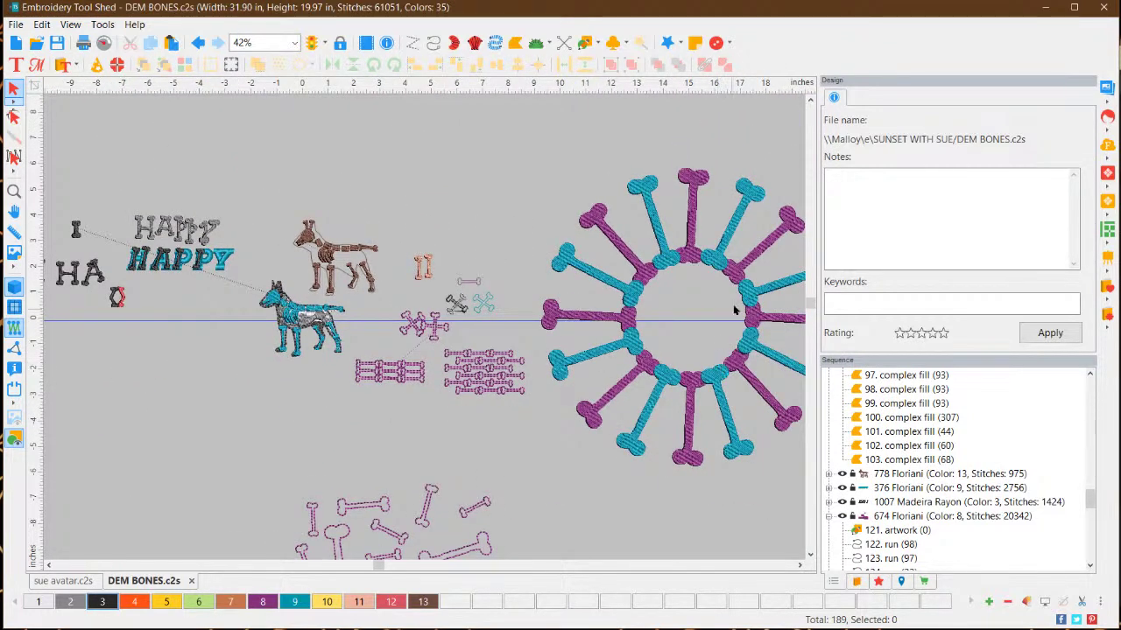
scroll(737, 309, down, 1)
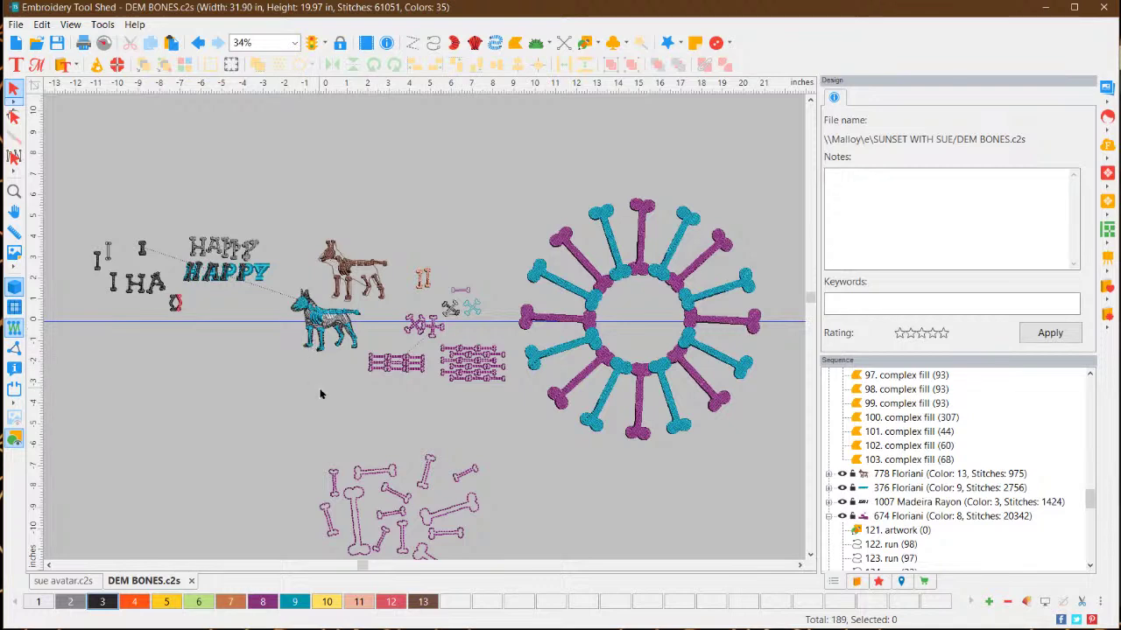
Select all the scattered bone outlines in the square arrangement beneath the bone rows
scroll(381, 387, up, 2)
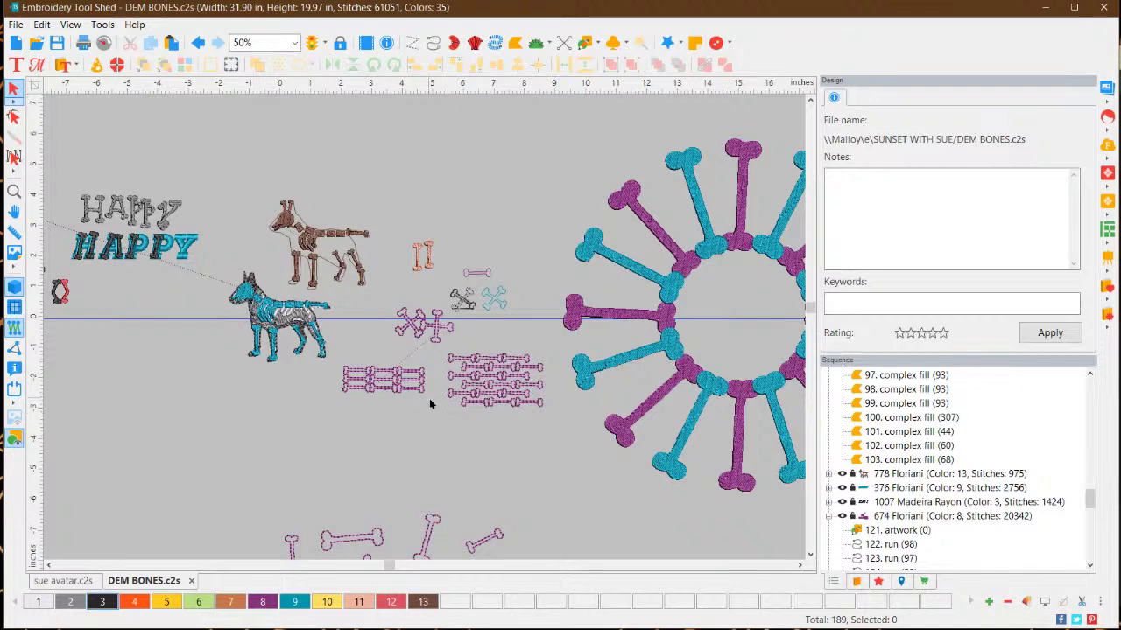
scroll(428, 403, down, 4)
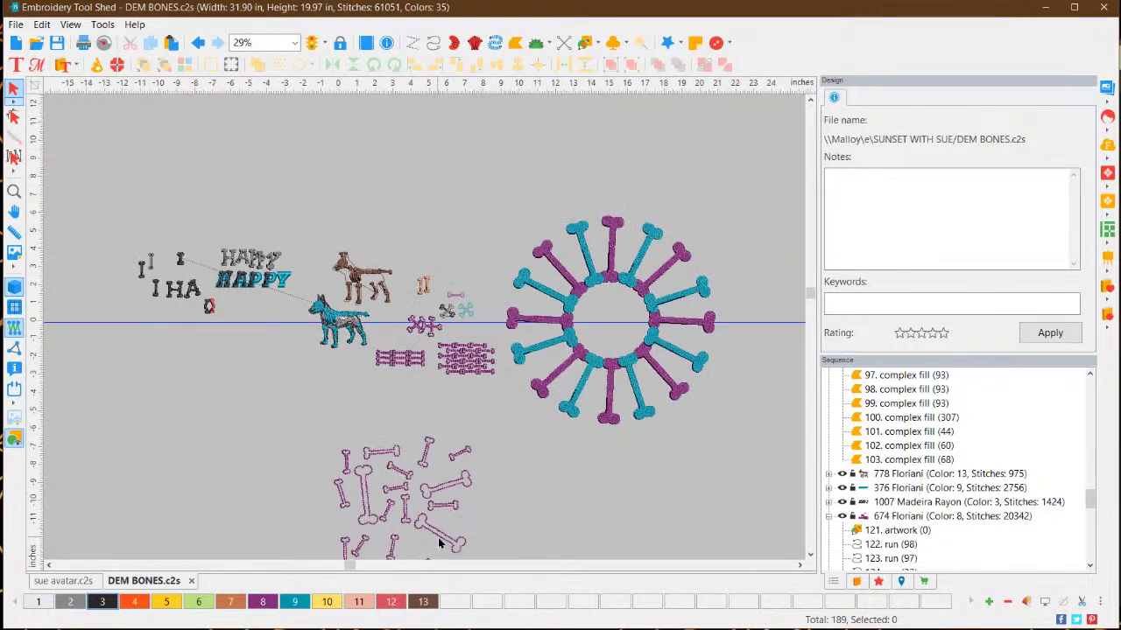
scroll(433, 536, down, 3)
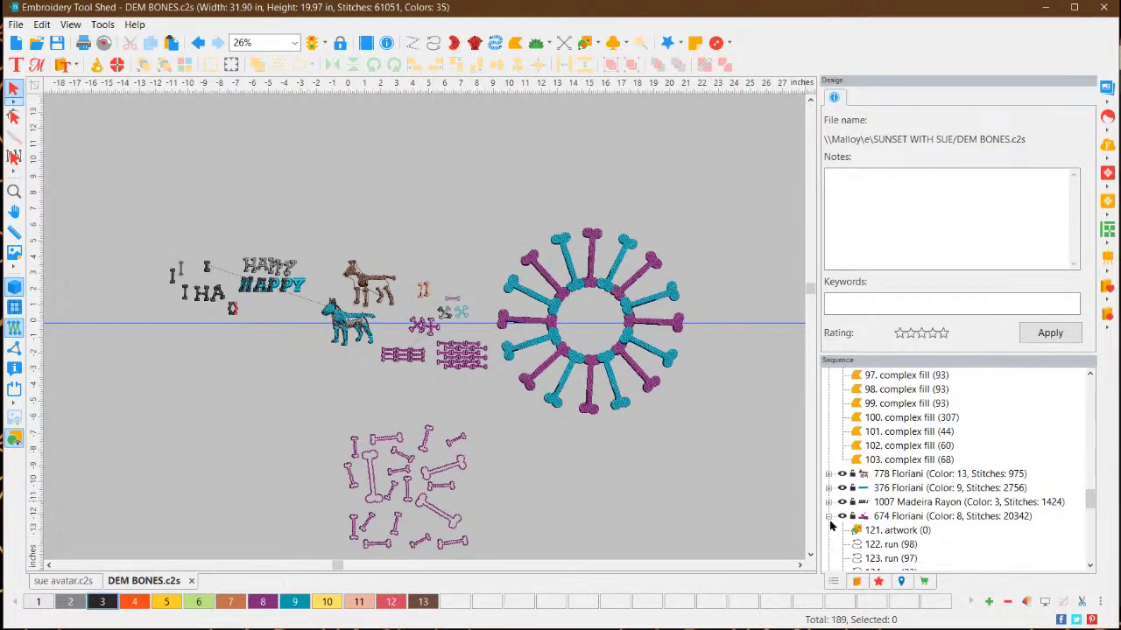
click(811, 554)
click(810, 554)
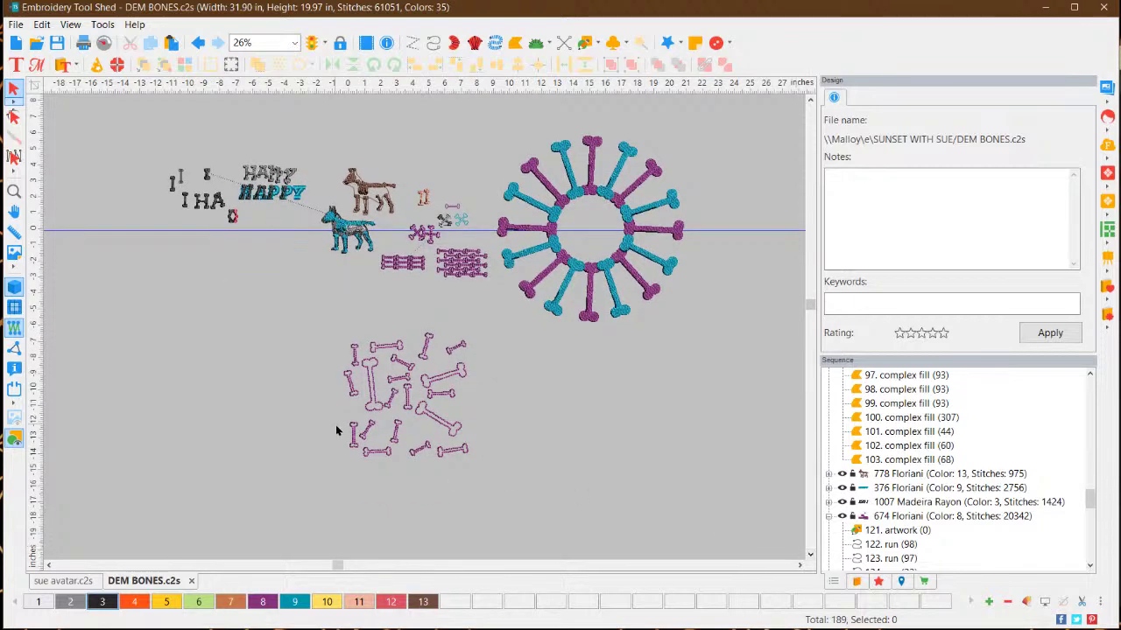
scroll(337, 430, up, 4)
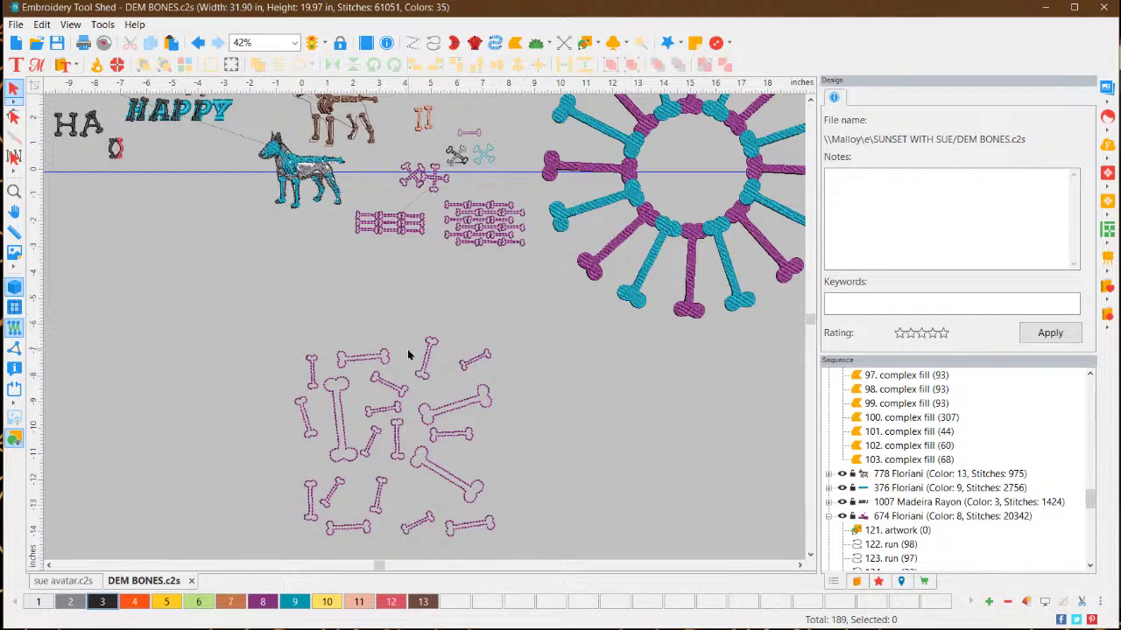
scroll(320, 425, down, 1)
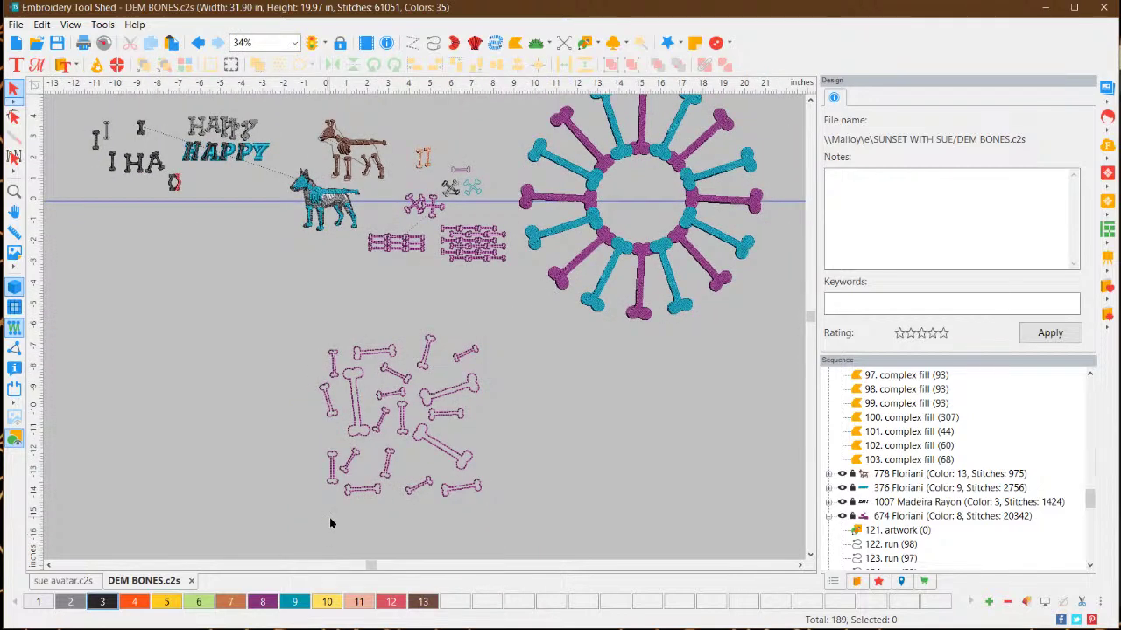
click(811, 555)
scroll(358, 456, up, 3)
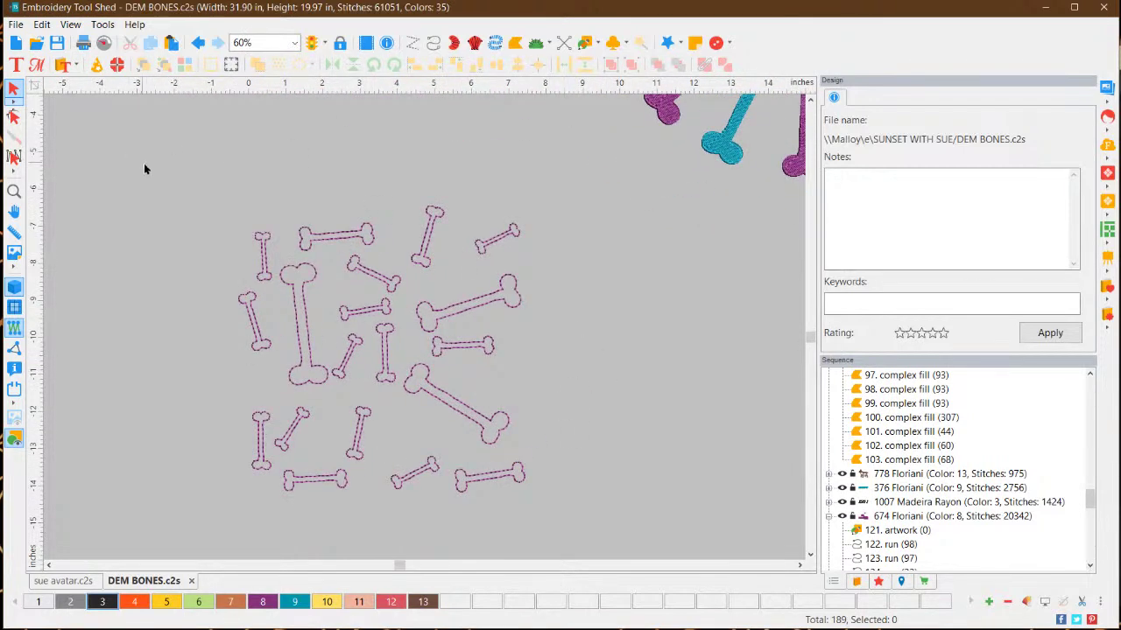
drag(156, 171, 578, 525)
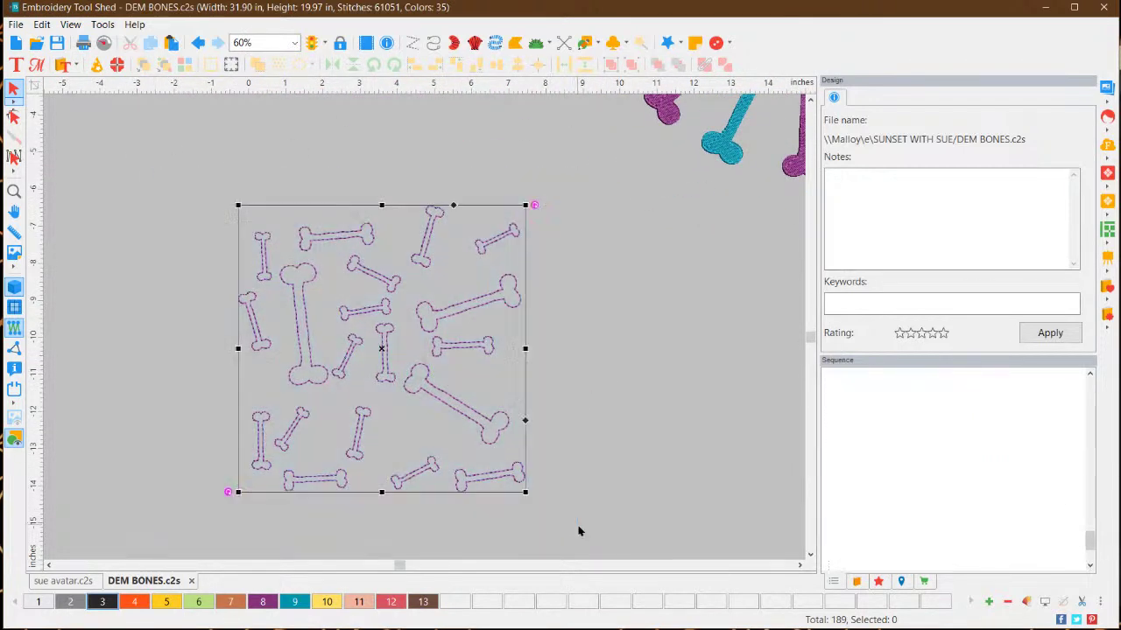
Recolor the single bone outline above the two crossbones with thread color 13, Floriani 778 Amber Beige
click(634, 470)
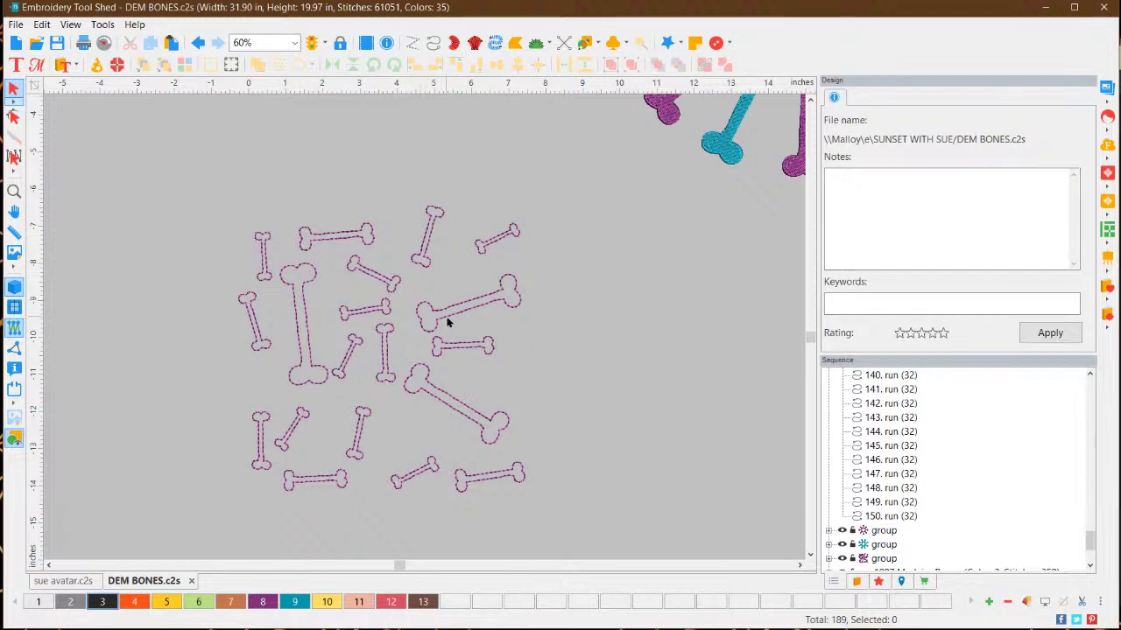
scroll(531, 299, down, 4)
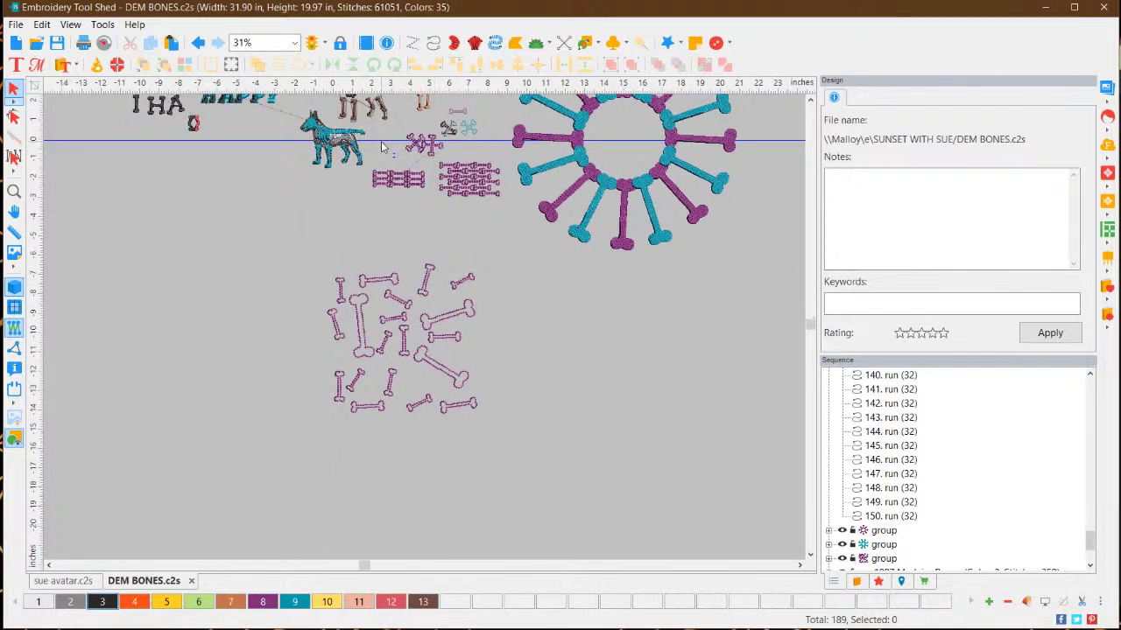
scroll(420, 309, up, 1)
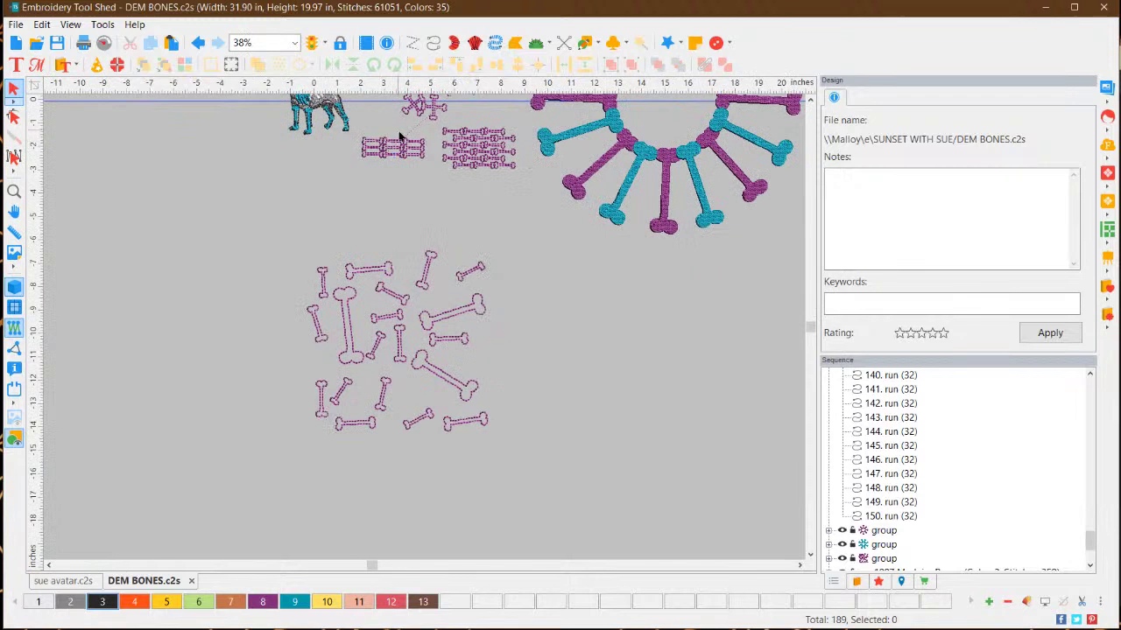
click(810, 98)
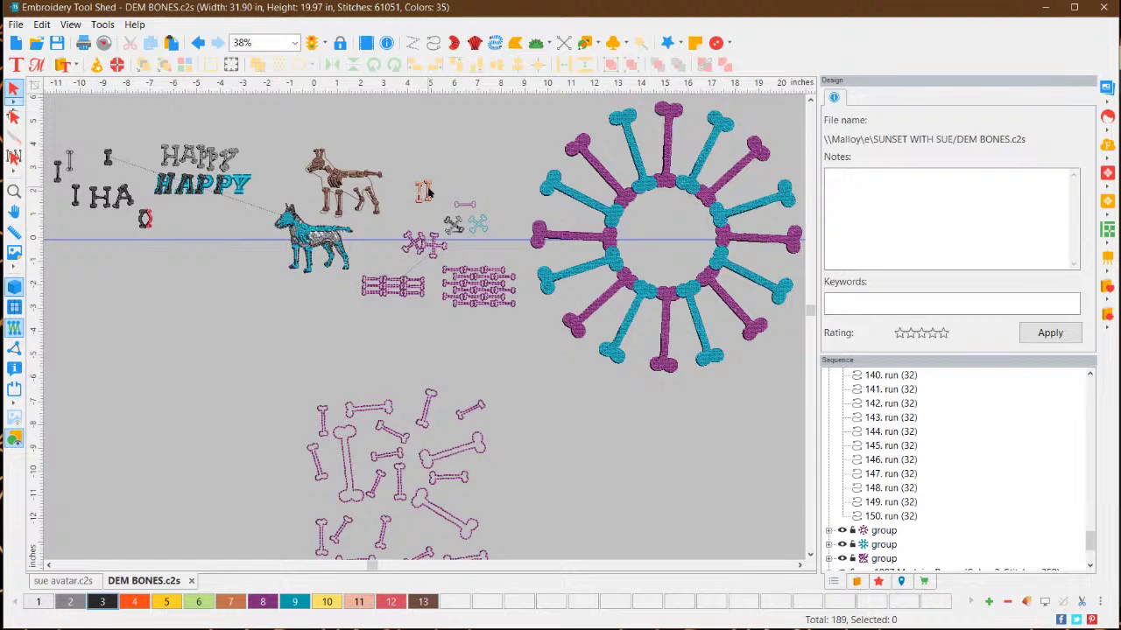
scroll(431, 194, up, 1)
click(490, 165)
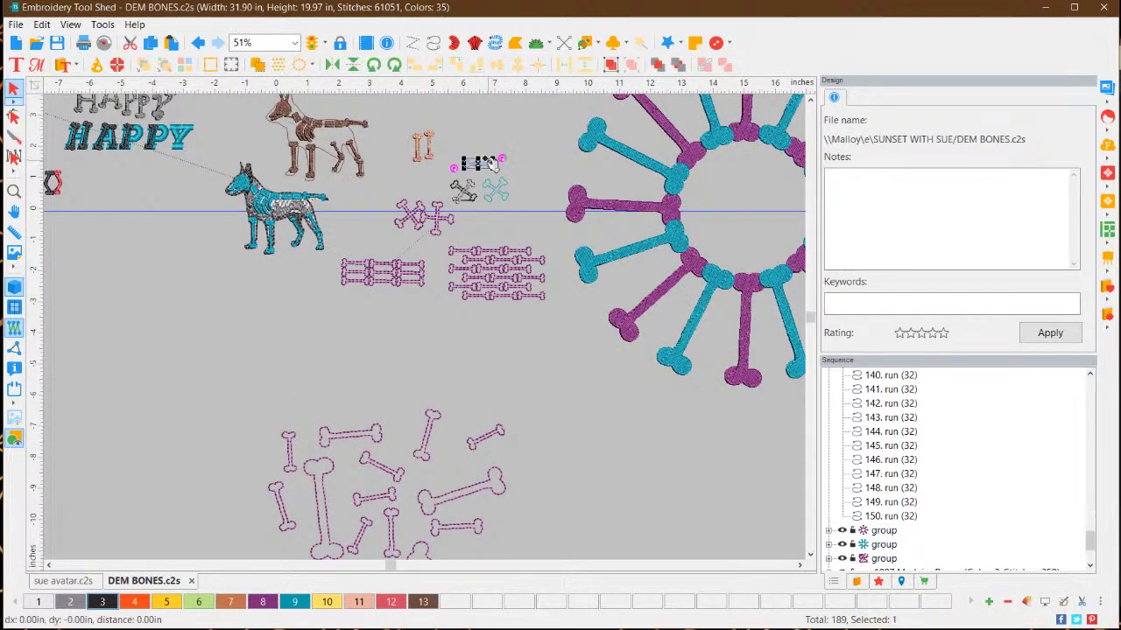
scroll(499, 175, up, 1)
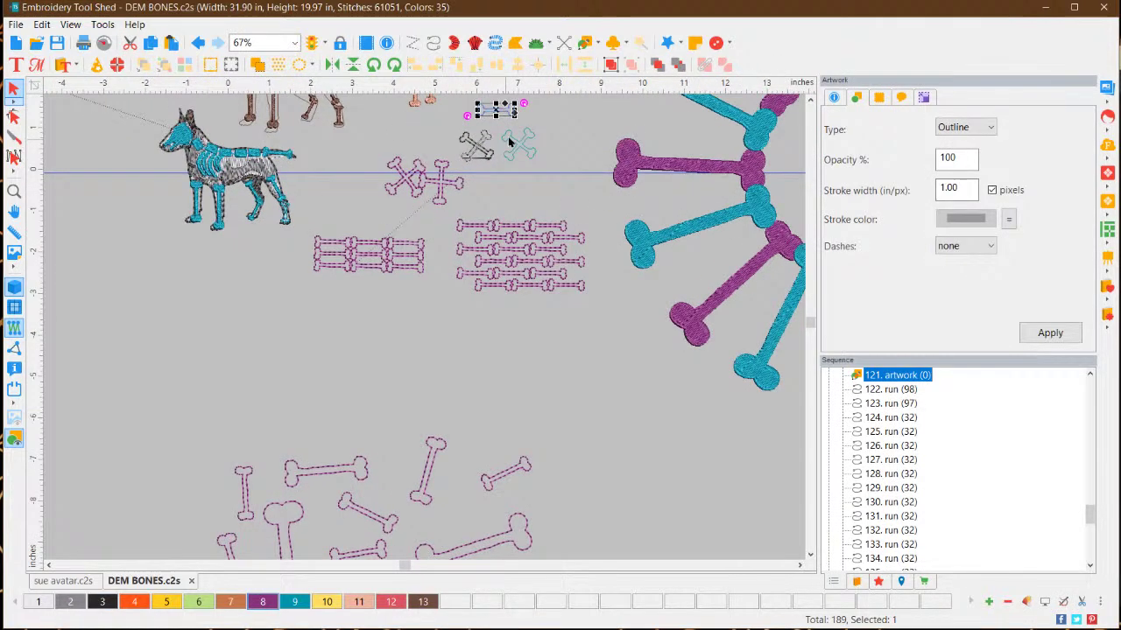
click(809, 101)
click(810, 101)
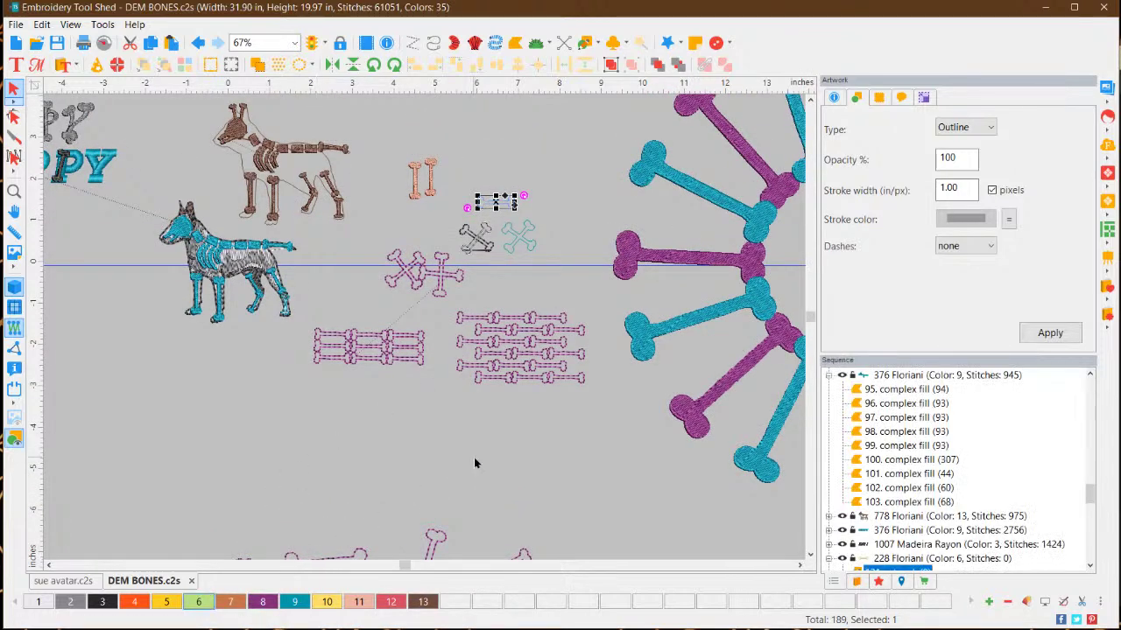
click(487, 269)
click(500, 207)
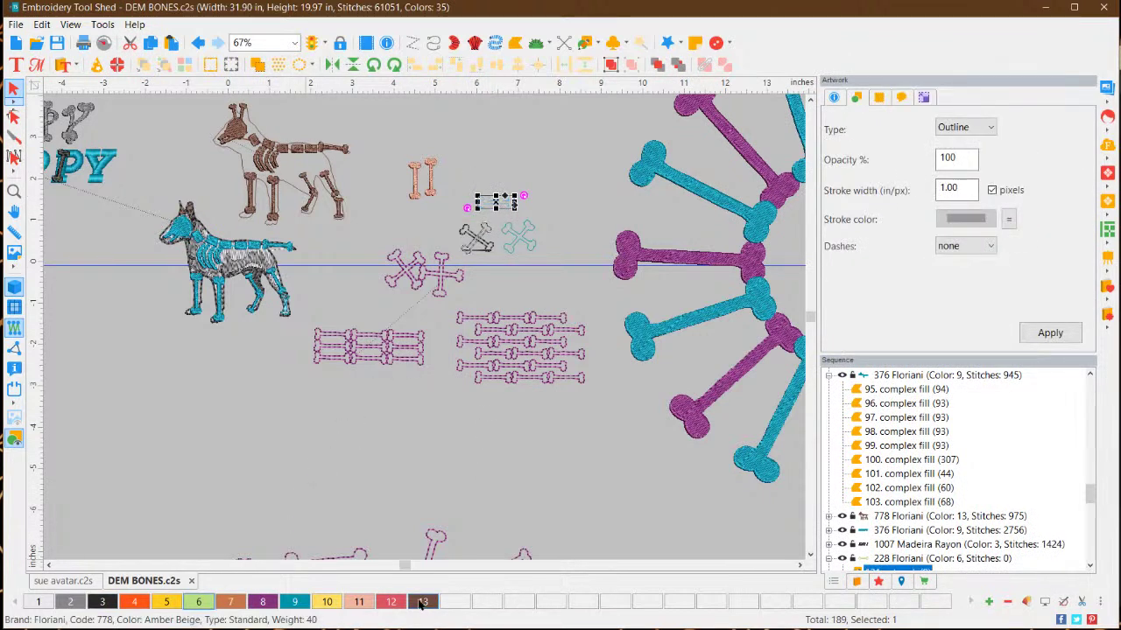
click(608, 170)
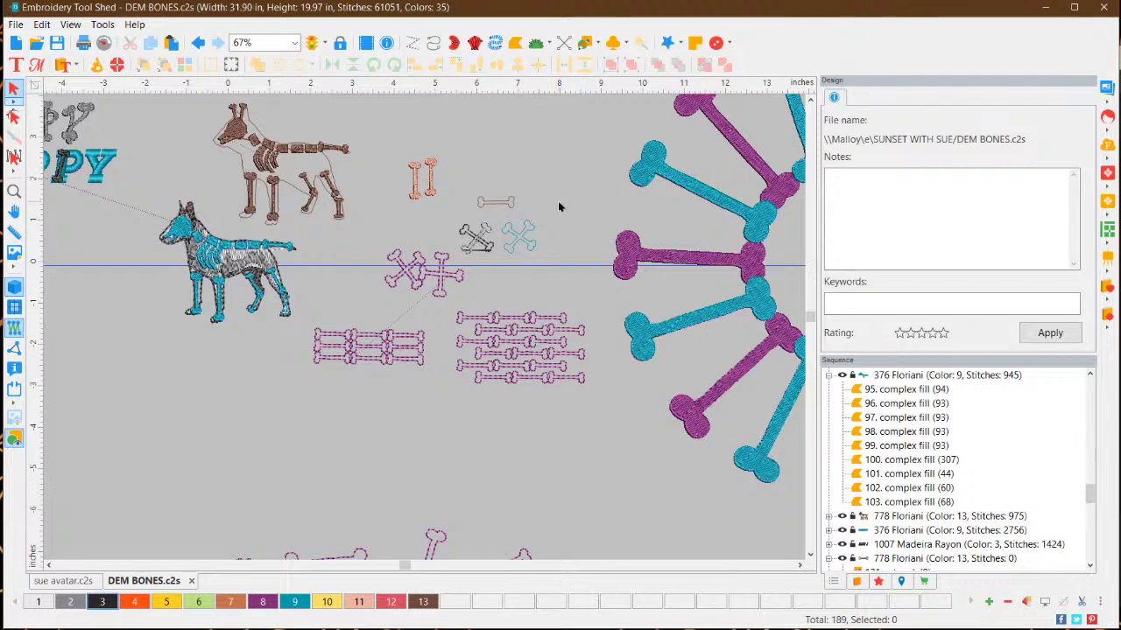
Start a Repeat of the single bone outline and set it to 4 across and 4 down
scroll(557, 207, up, 2)
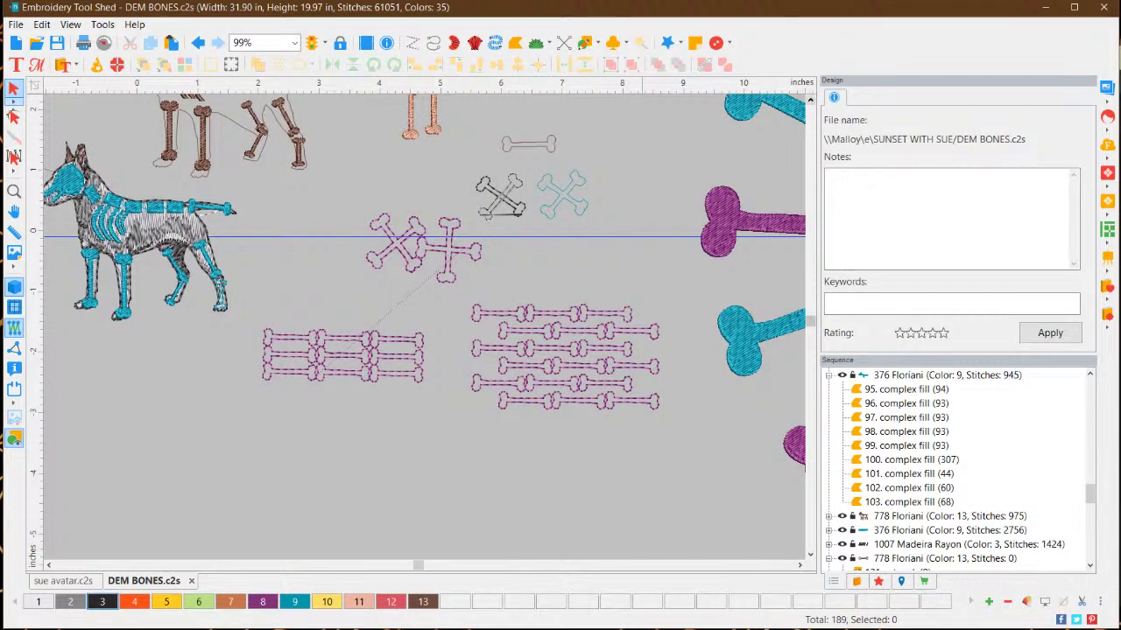
scroll(527, 289, up, 1)
scroll(526, 289, up, 1)
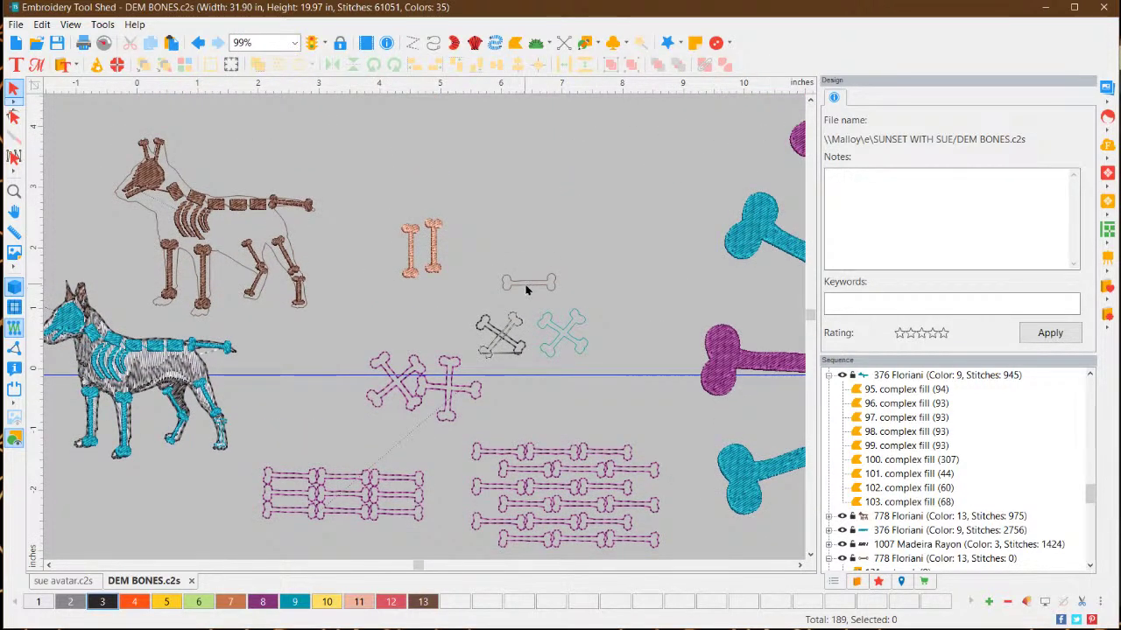
click(526, 289)
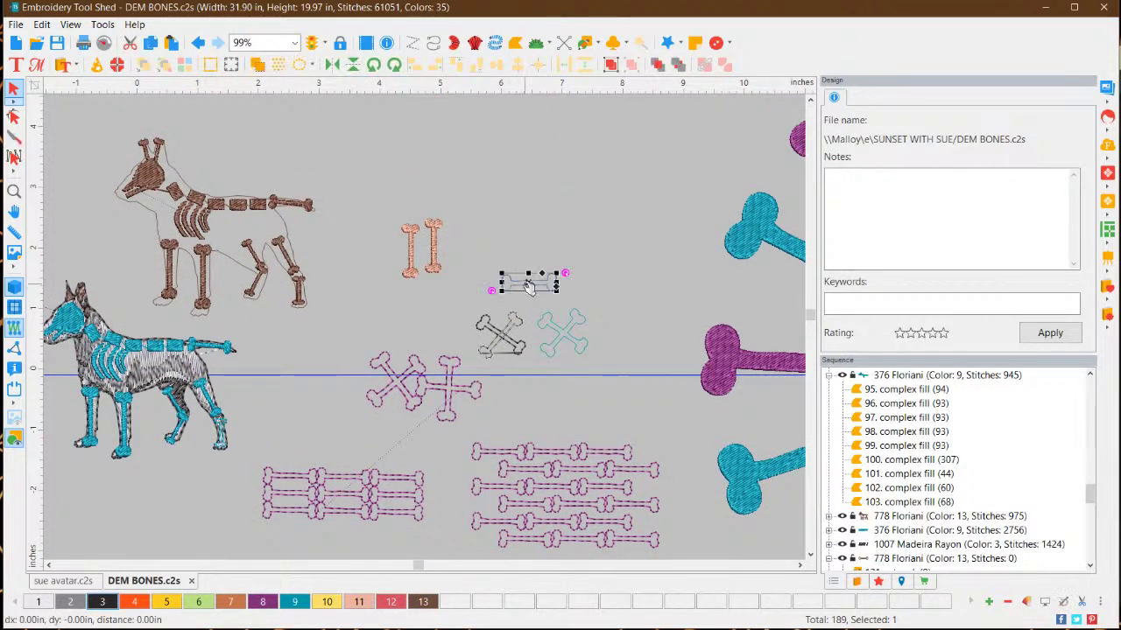
click(278, 66)
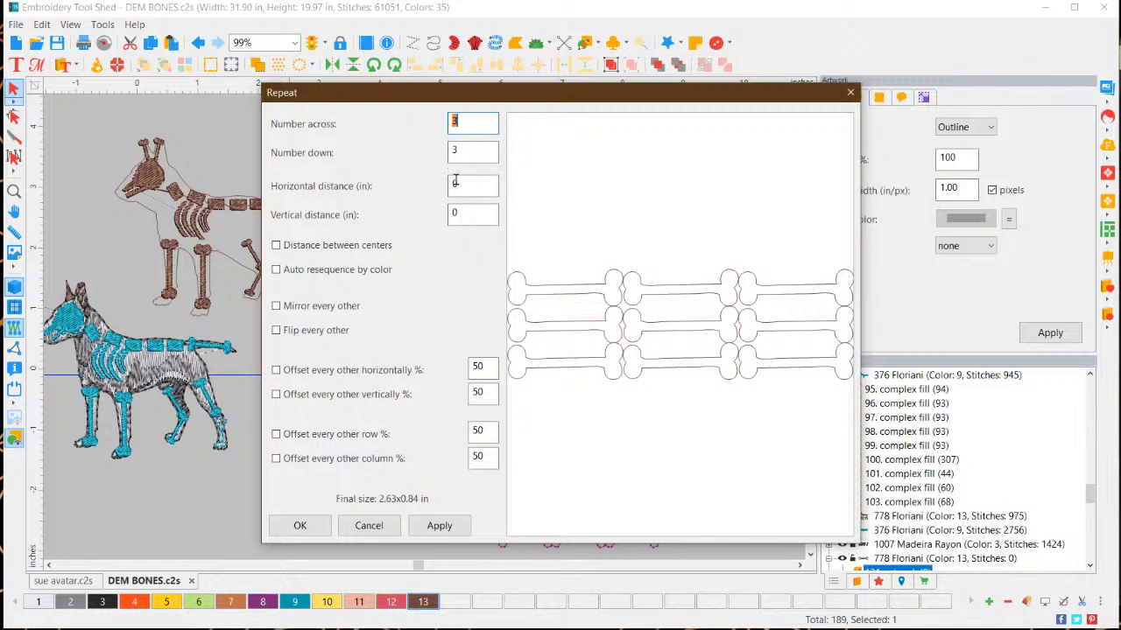
text(4)
click(479, 151)
click(441, 525)
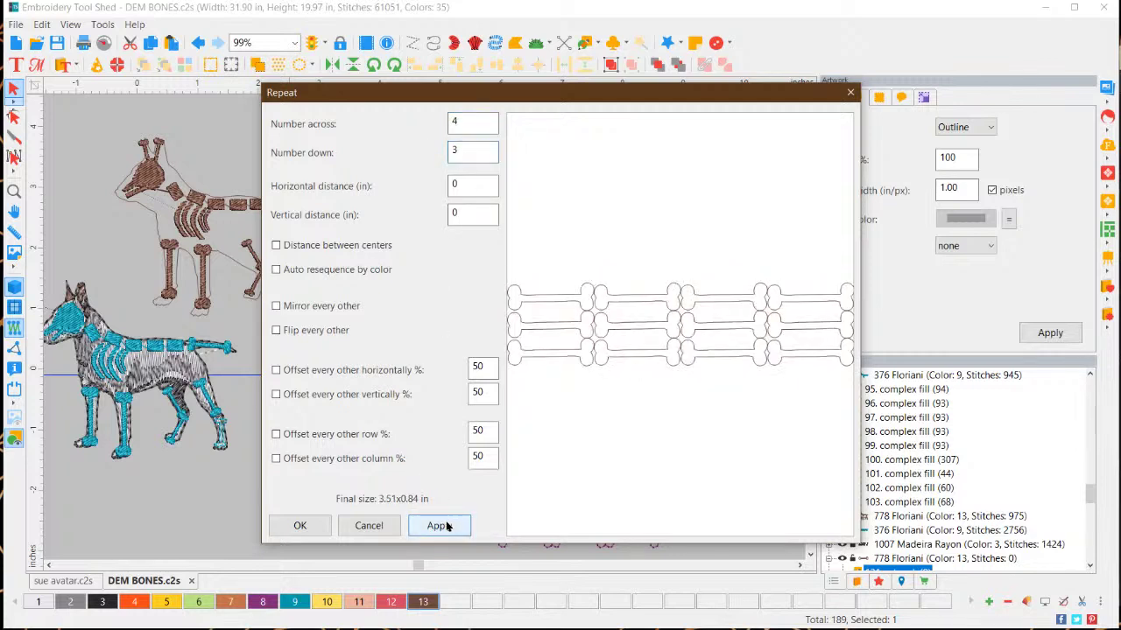
click(474, 152)
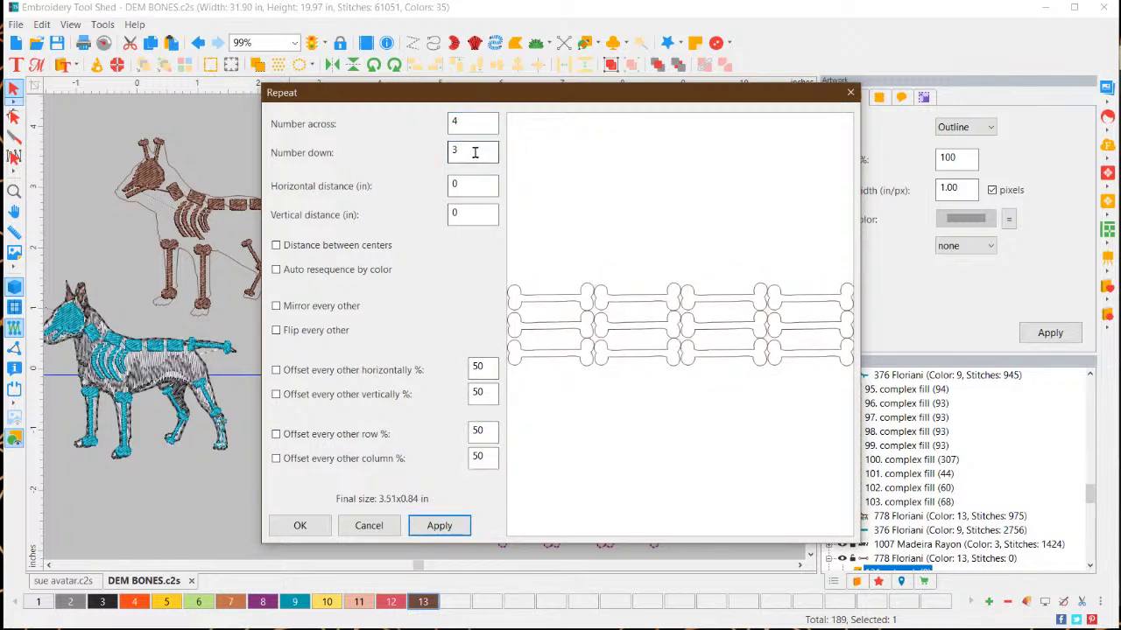
key(BackSpace)
text(4)
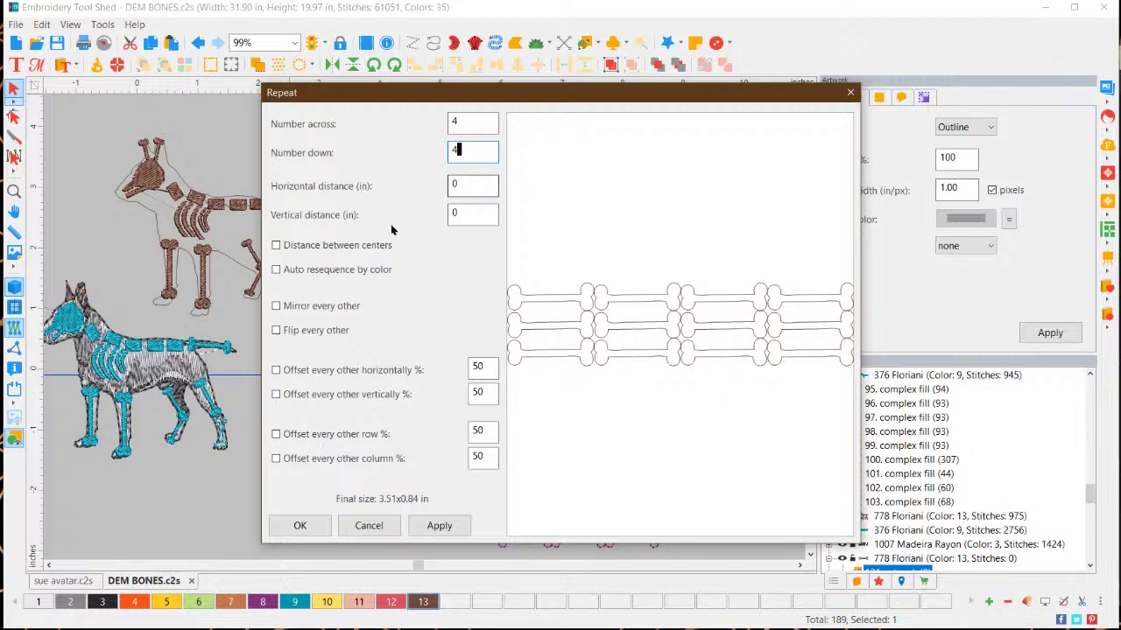
Try the center-distance option and the 50% horizontal and vertical every-other offsets in the repeat preview, switching each off again
click(276, 246)
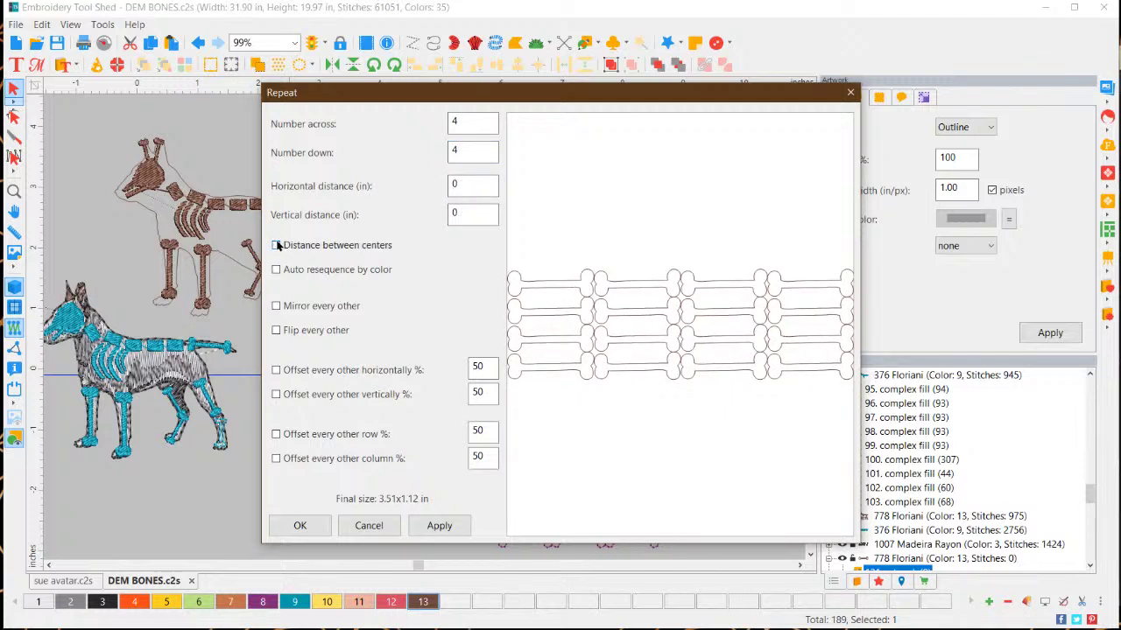
click(276, 246)
click(277, 271)
click(275, 370)
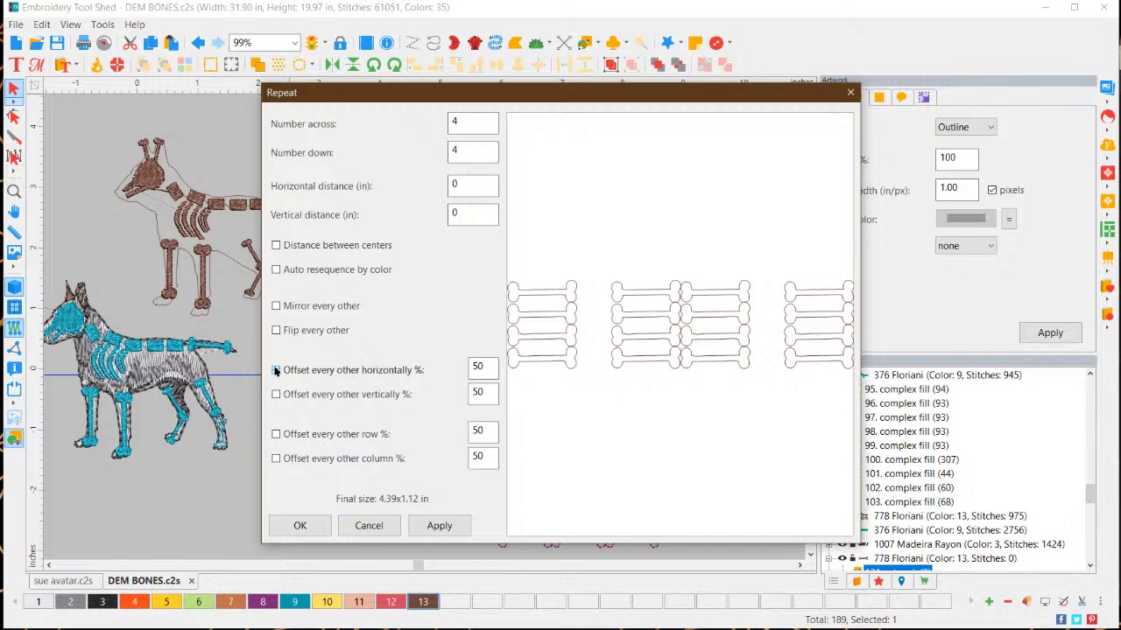
click(276, 370)
click(275, 395)
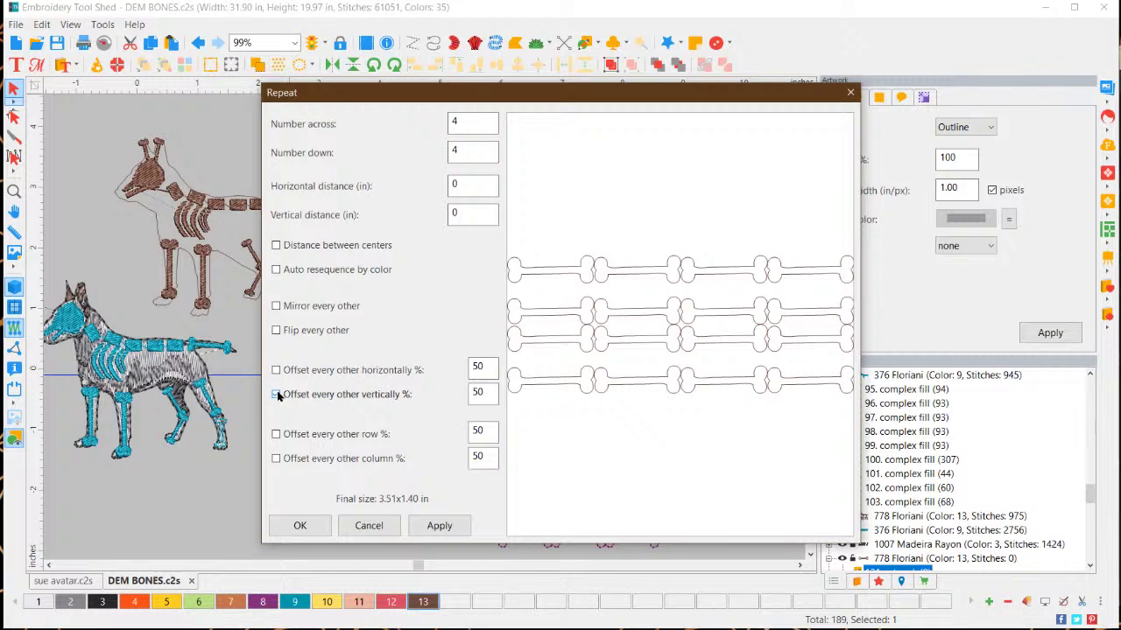
click(277, 395)
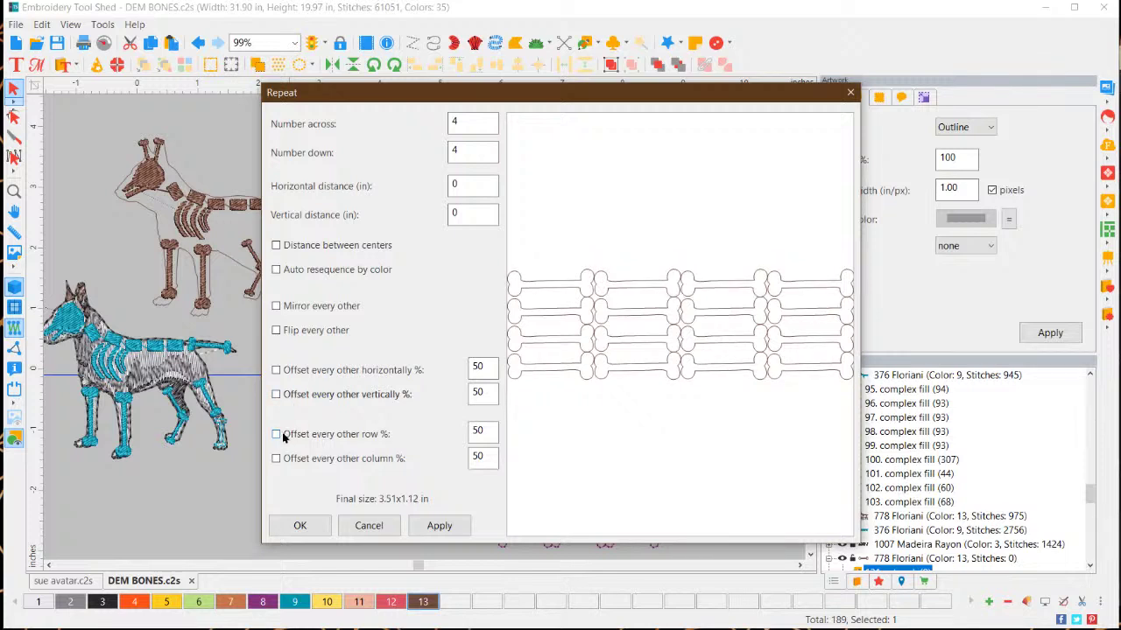
Create the bone repeat with every other row offset by 50%, and move the pattern above the two upright peach bones
click(277, 434)
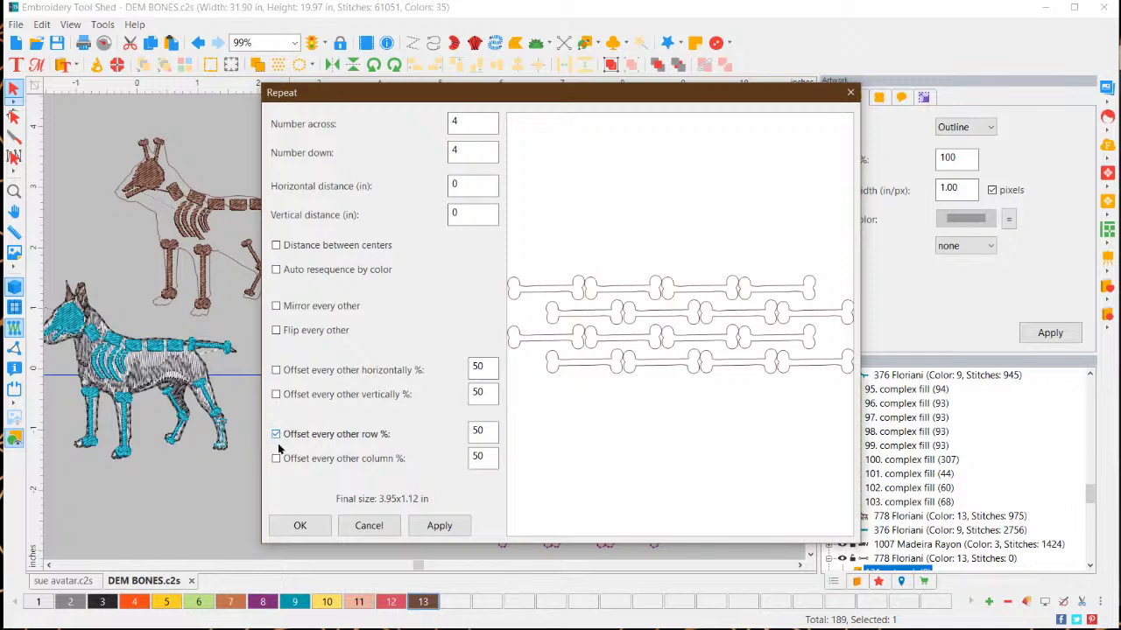
click(276, 459)
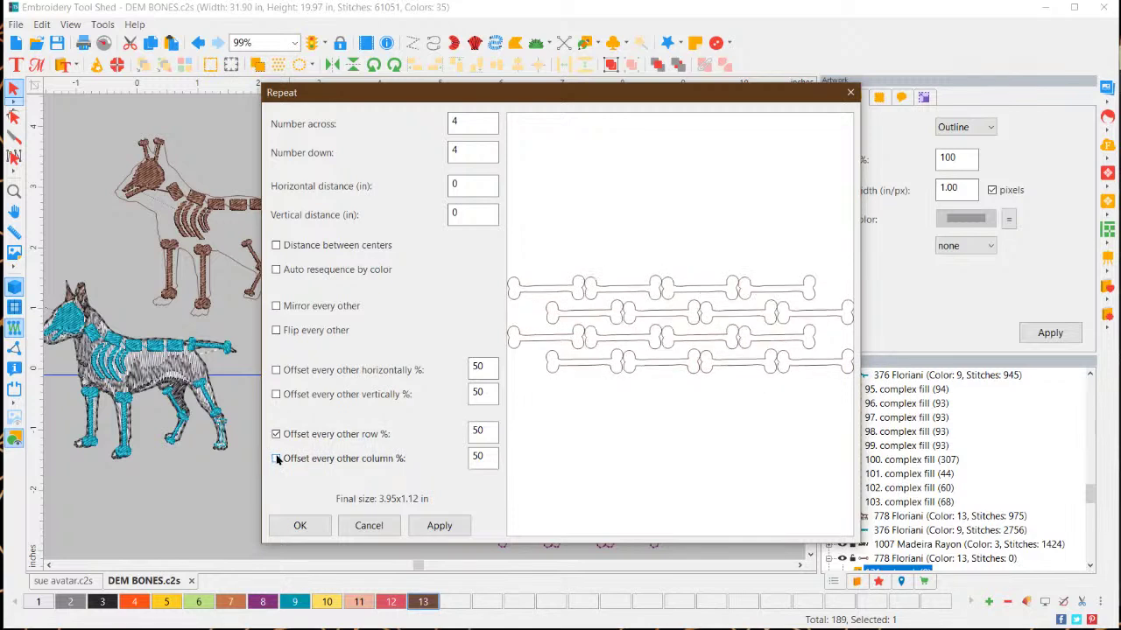
click(277, 458)
click(277, 459)
click(446, 526)
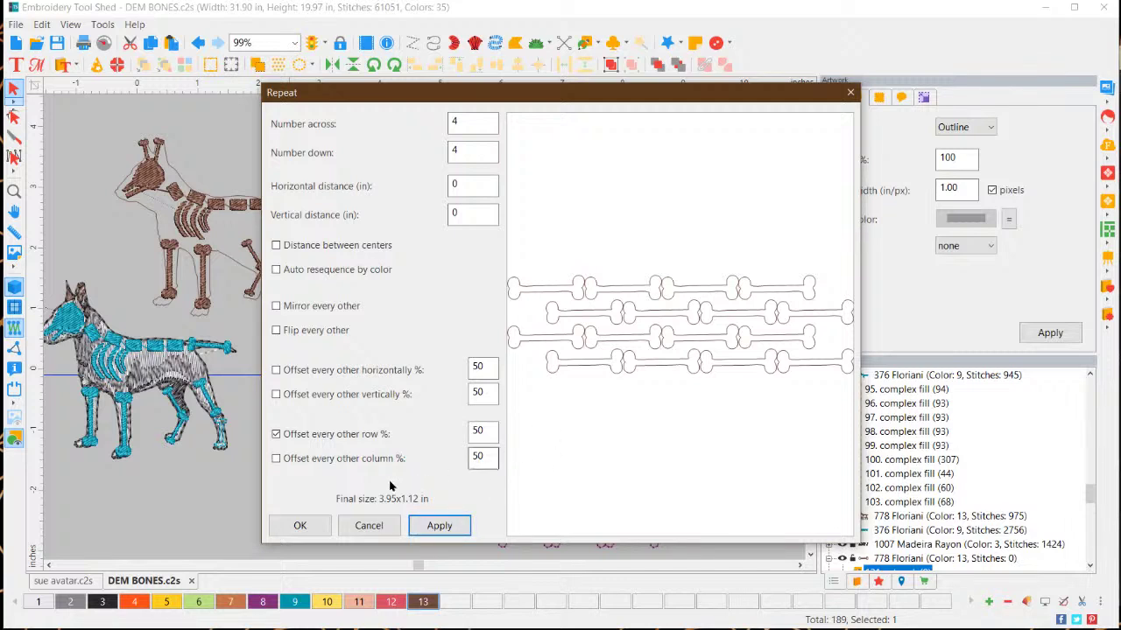
click(296, 526)
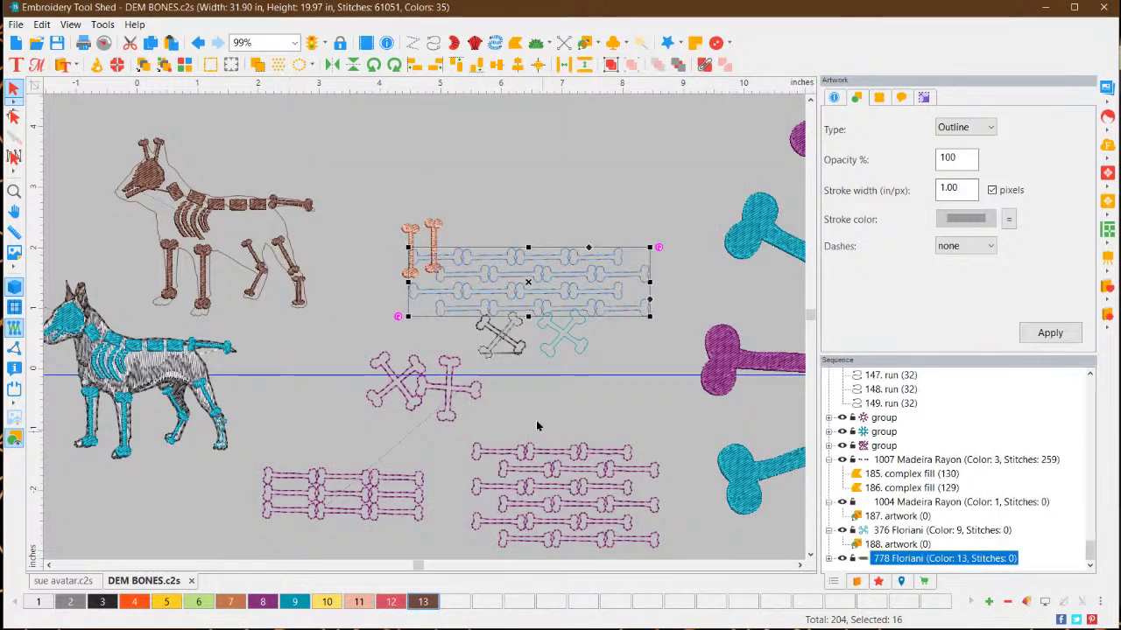
drag(576, 285, 602, 169)
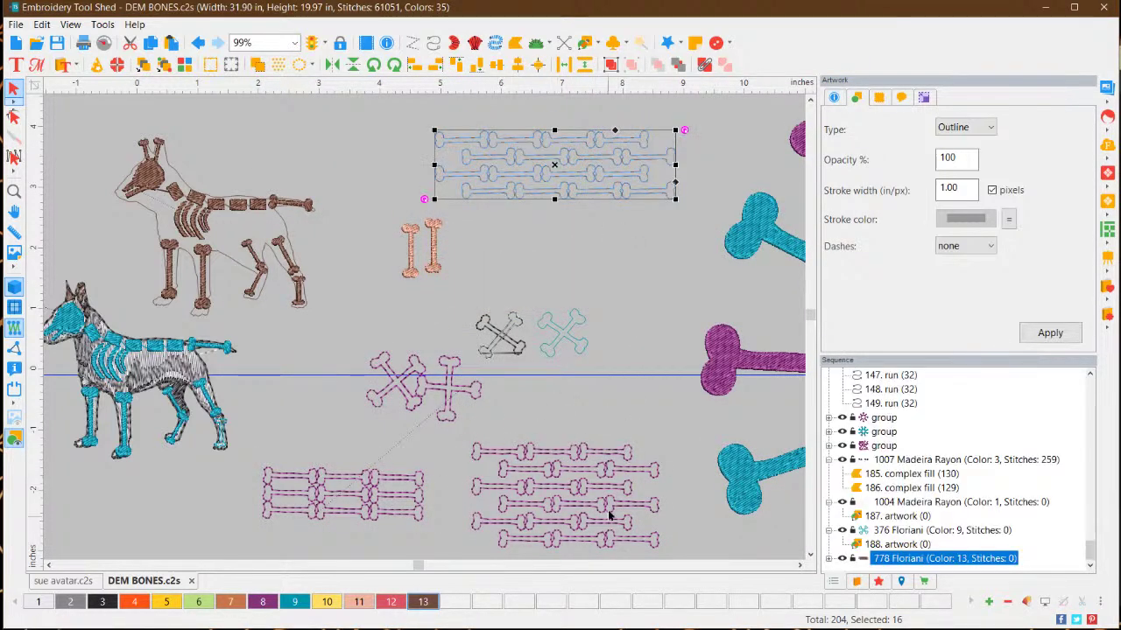
click(581, 267)
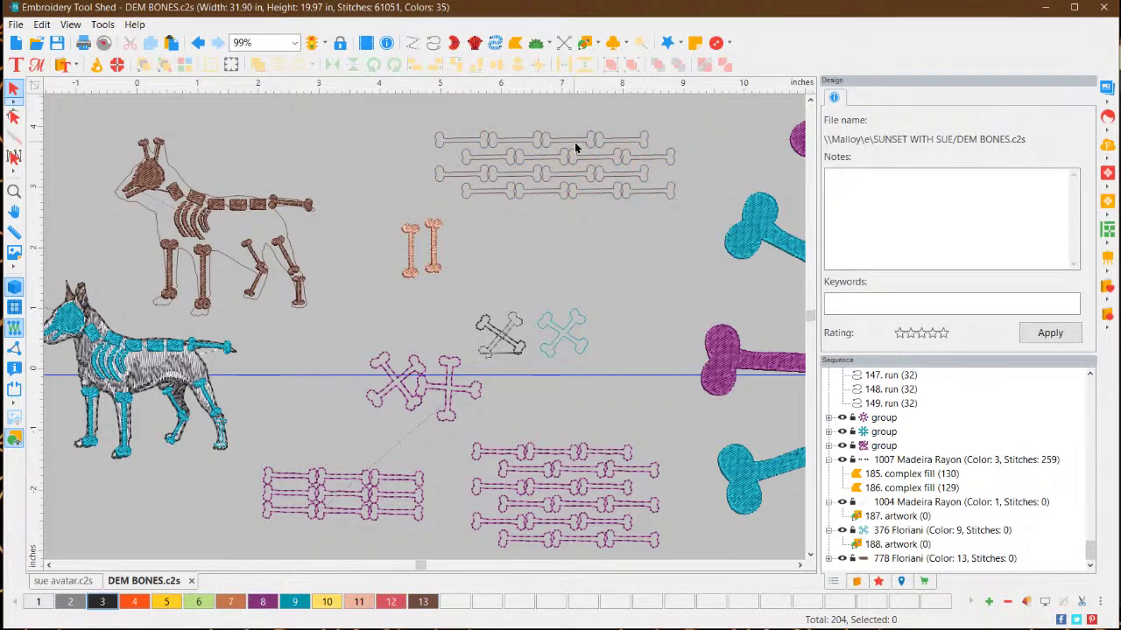
Convert all the outline bones in the repeated pattern to Complex Fill
scroll(575, 142, up, 1)
click(810, 103)
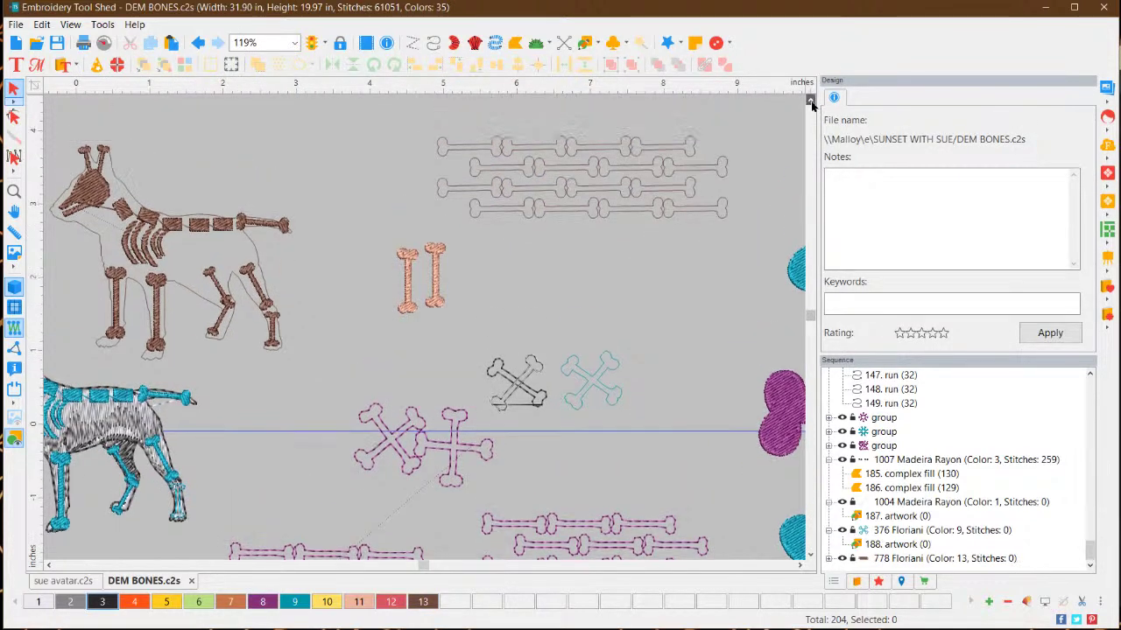
click(811, 102)
drag(399, 126, 753, 281)
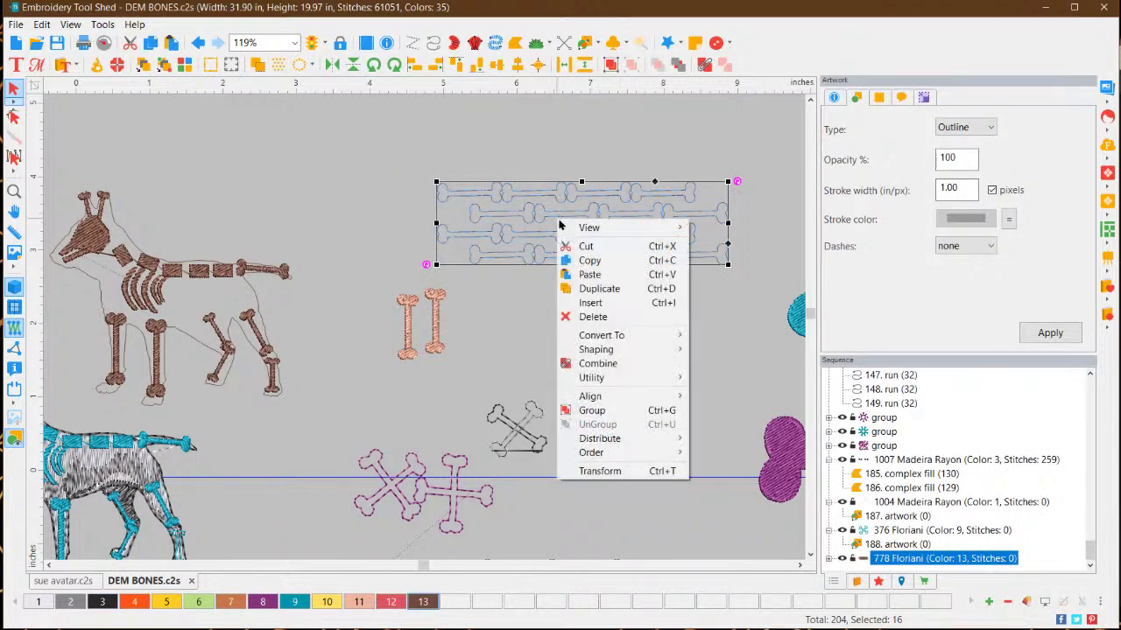
right_click(558, 223)
mouse_move(646, 337)
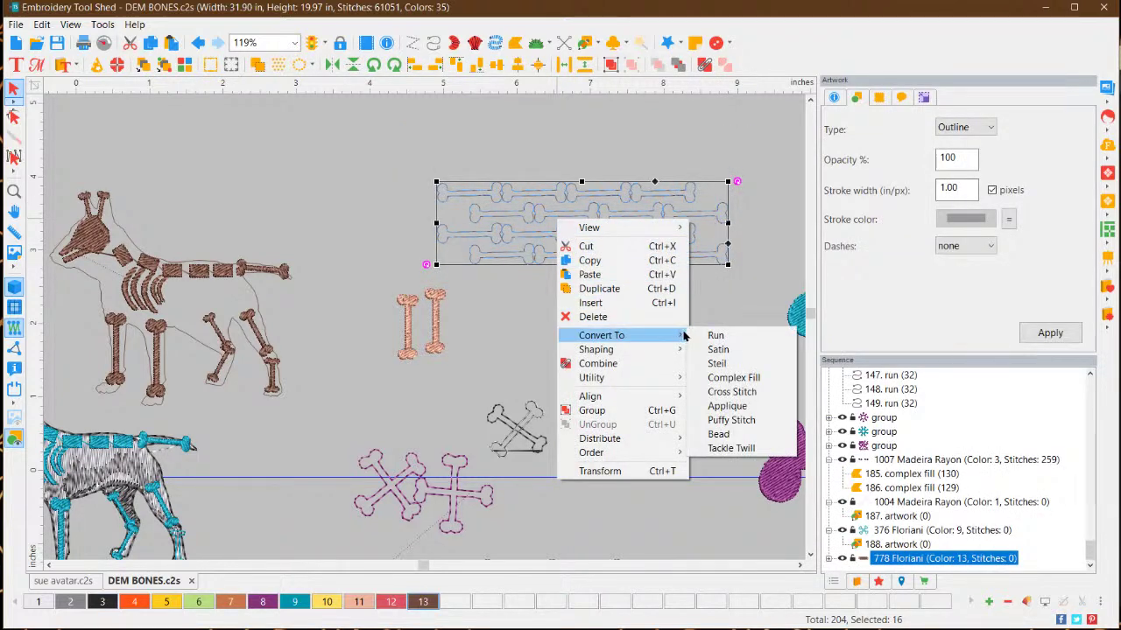
click(737, 376)
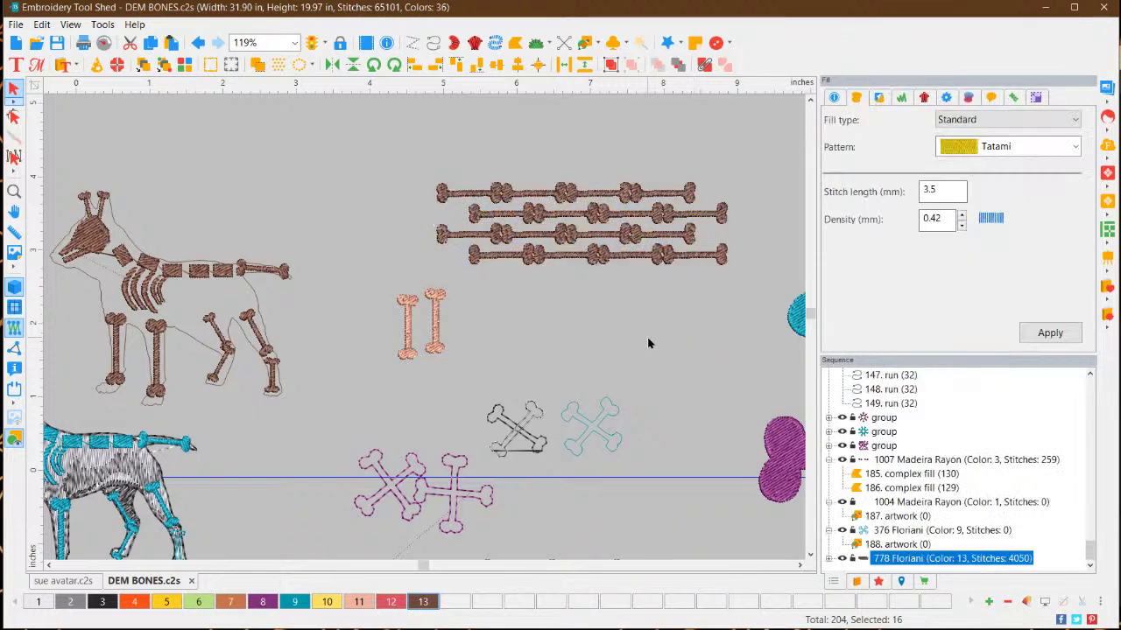
click(647, 337)
Recolor the first and third bones in the pattern's top row with peach thread color 11, Satin Sheet
click(473, 193)
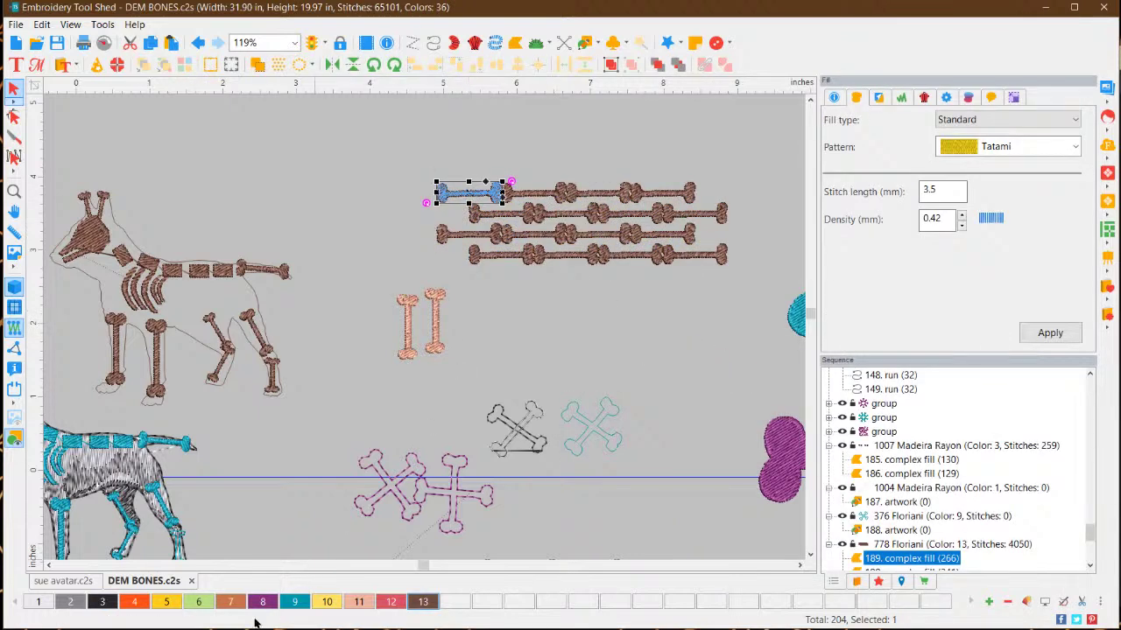
click(359, 602)
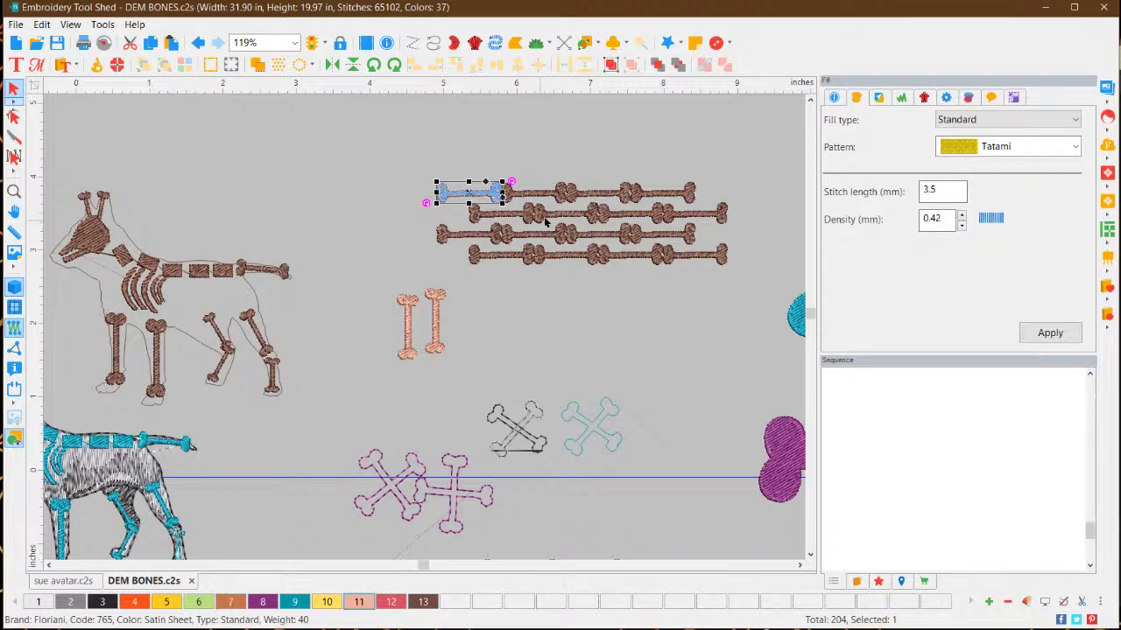
click(599, 195)
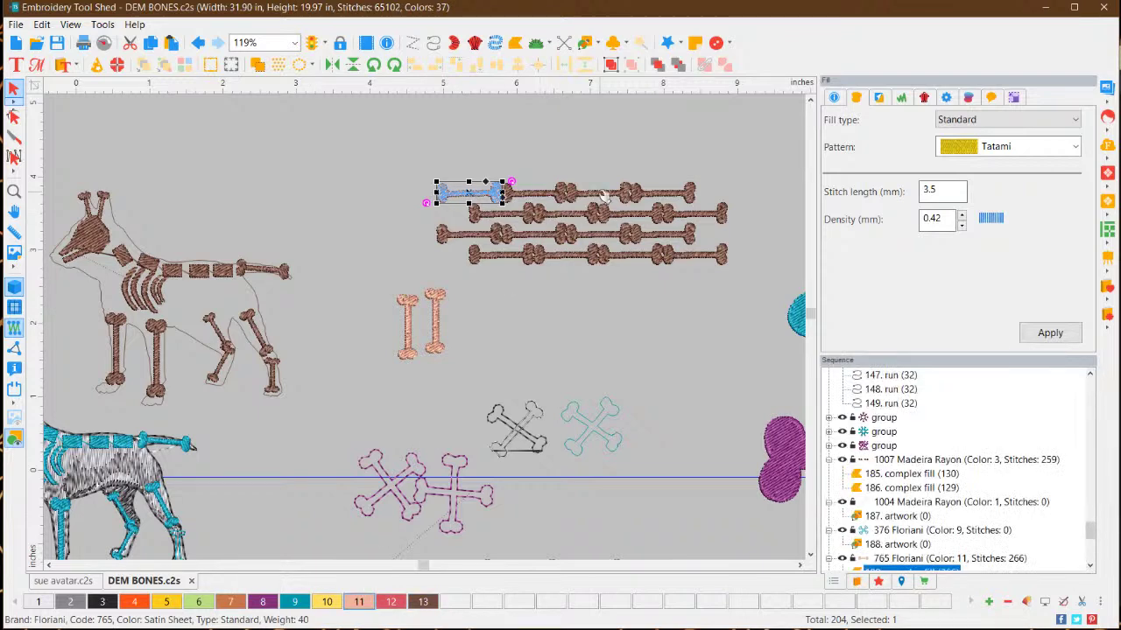
click(361, 602)
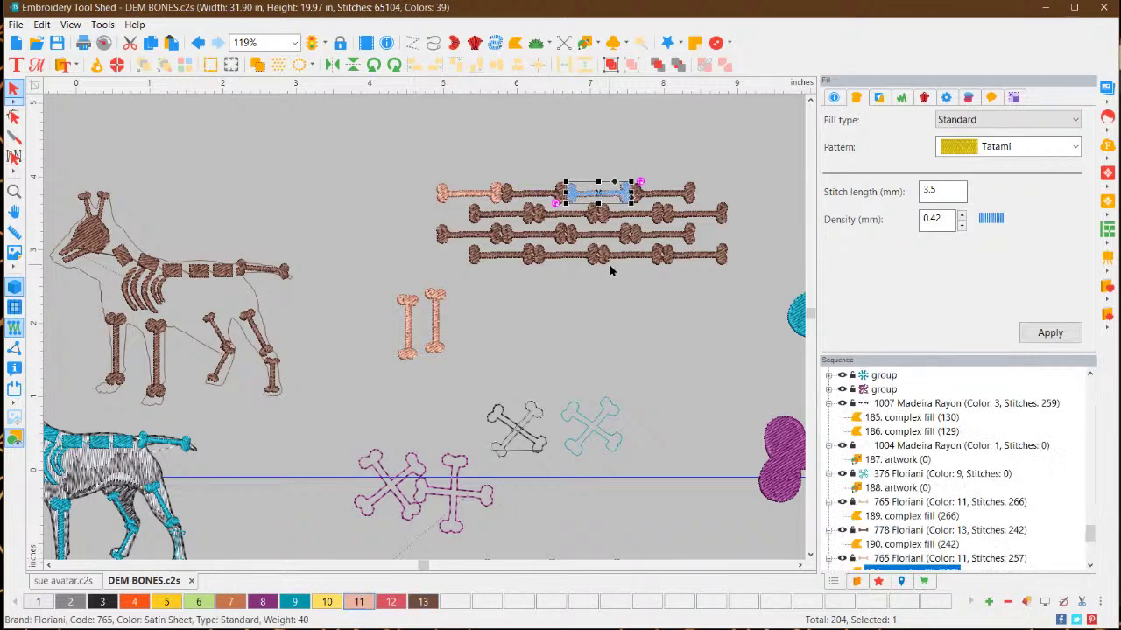
Recolor the second row's third bone purple (color 8) and first bone green (color 6), and the top row's third bone Vegas Gold (color 10)
click(640, 214)
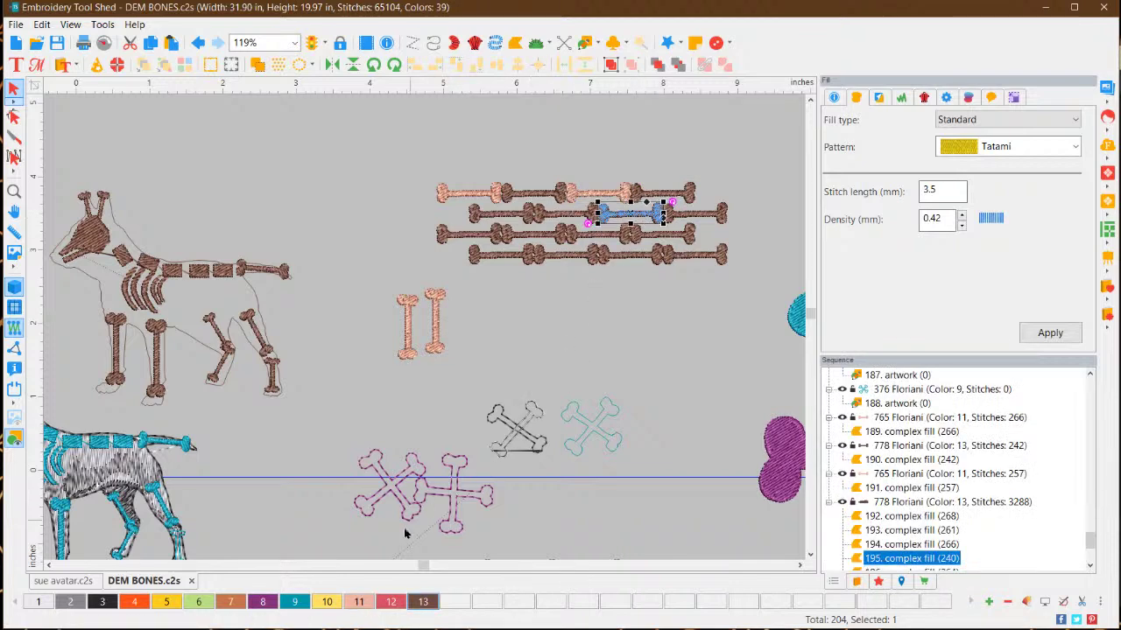
click(261, 601)
click(497, 218)
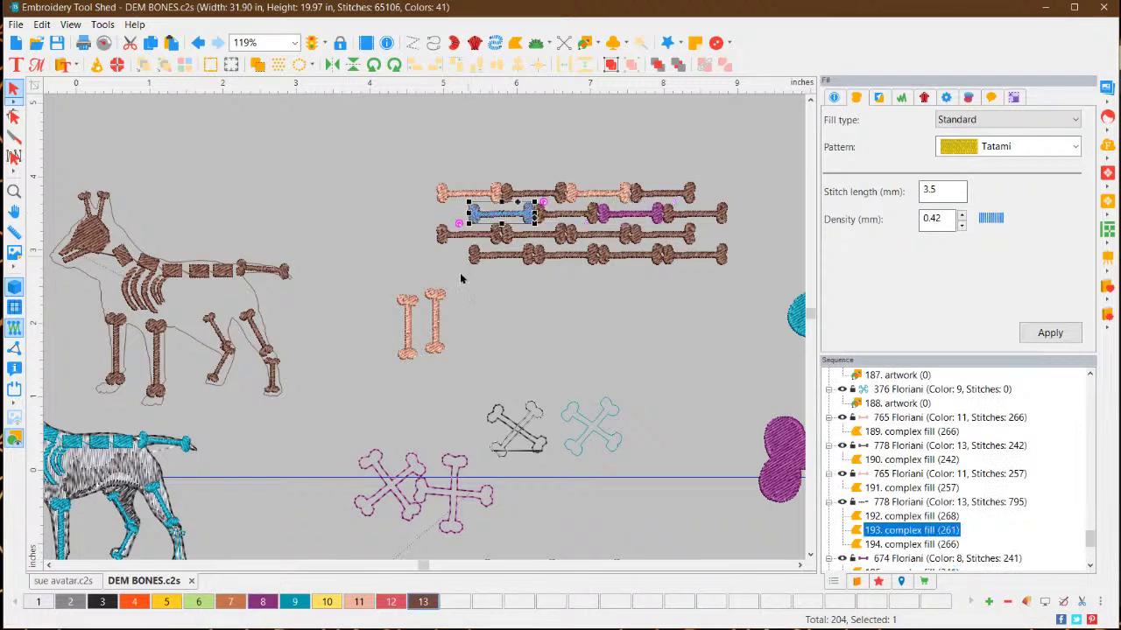
click(198, 601)
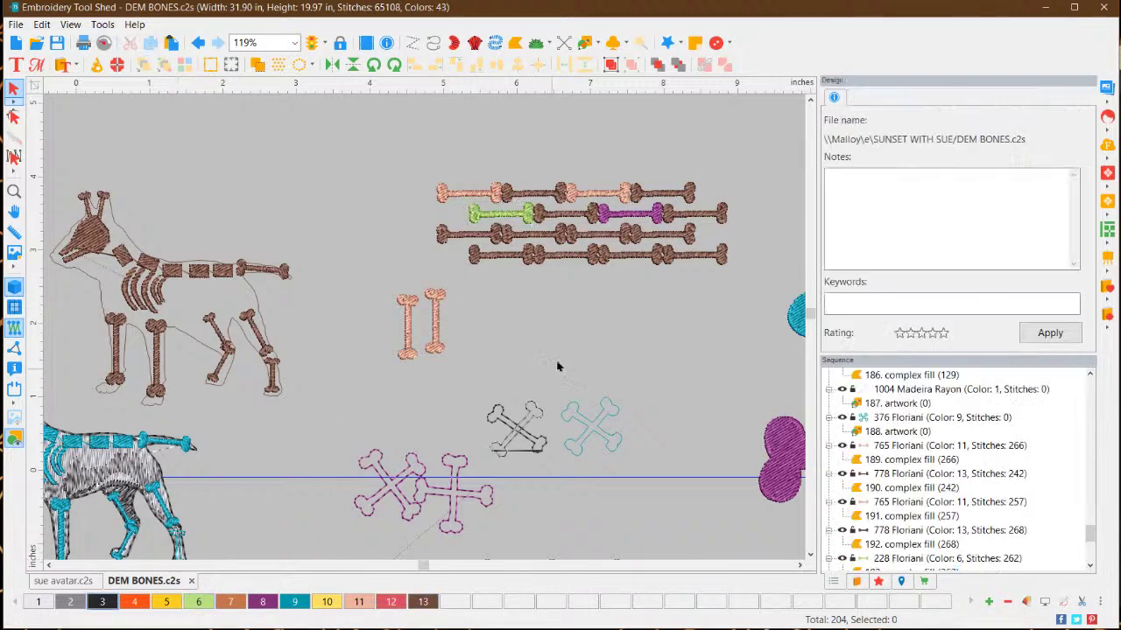
click(604, 196)
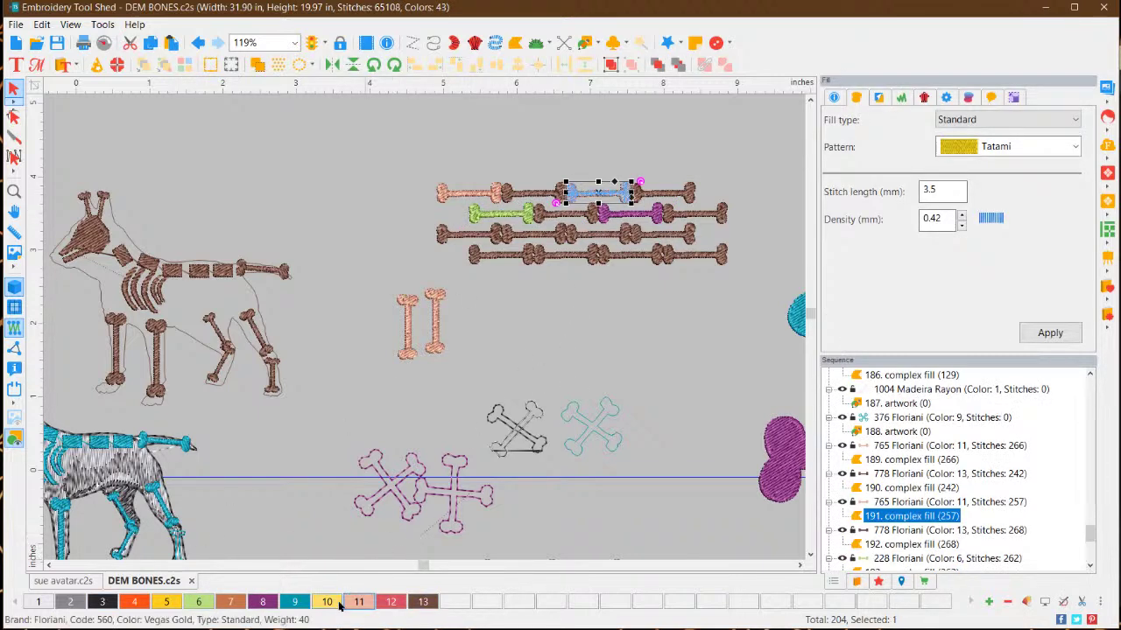
click(578, 473)
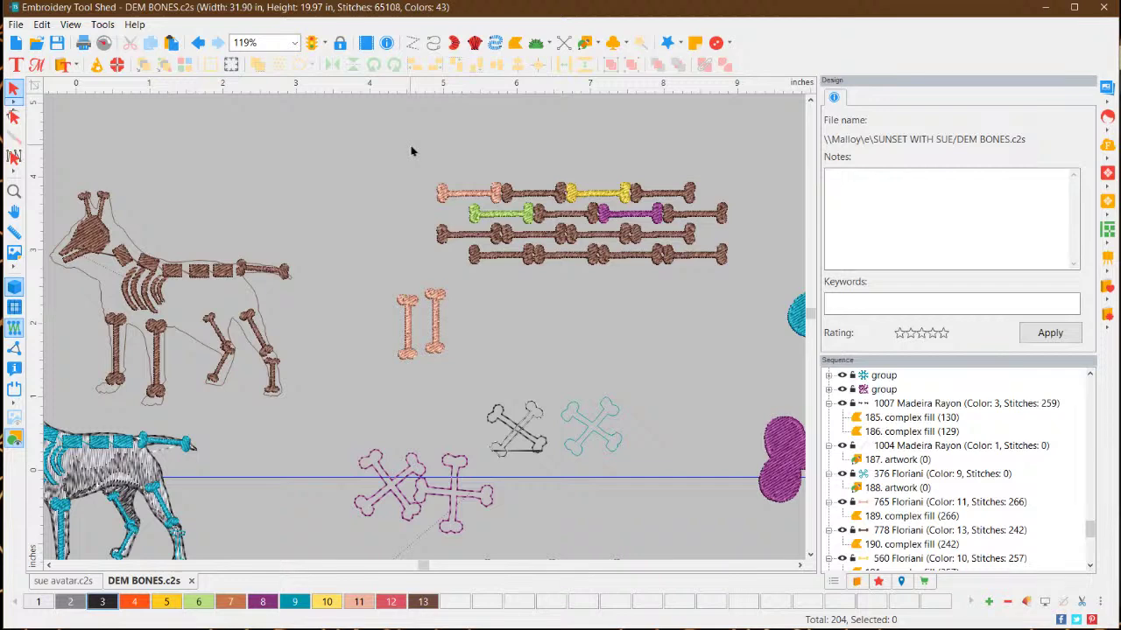
Enlarge the whole bone pattern proportionally, extending it upward and toward the brown skeleton dog
drag(411, 152, 774, 297)
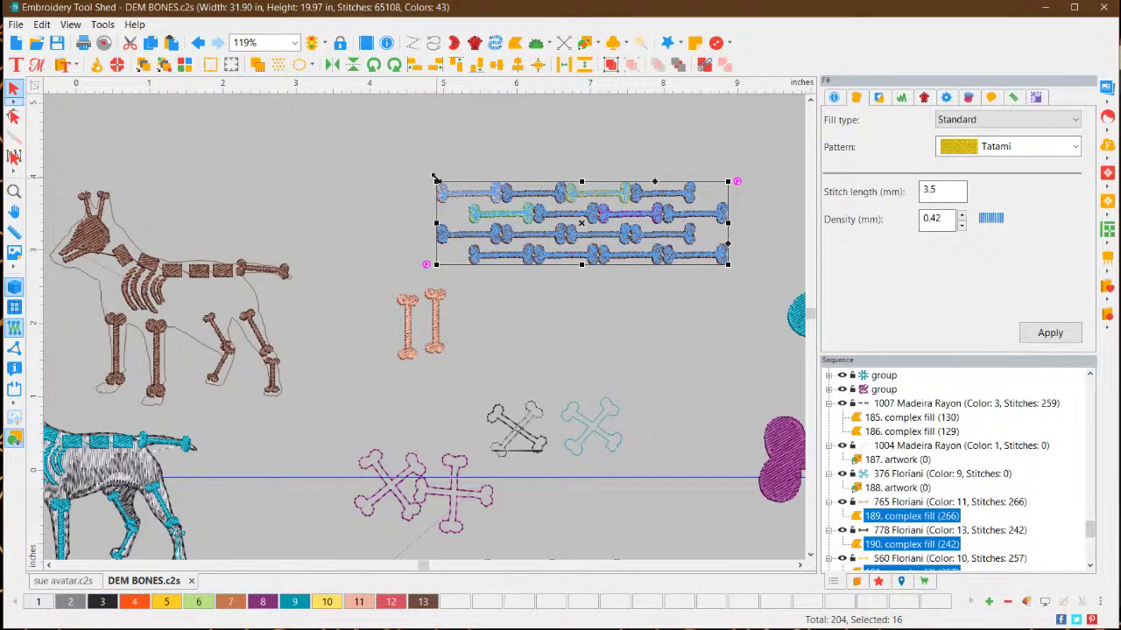
drag(435, 177, 318, 103)
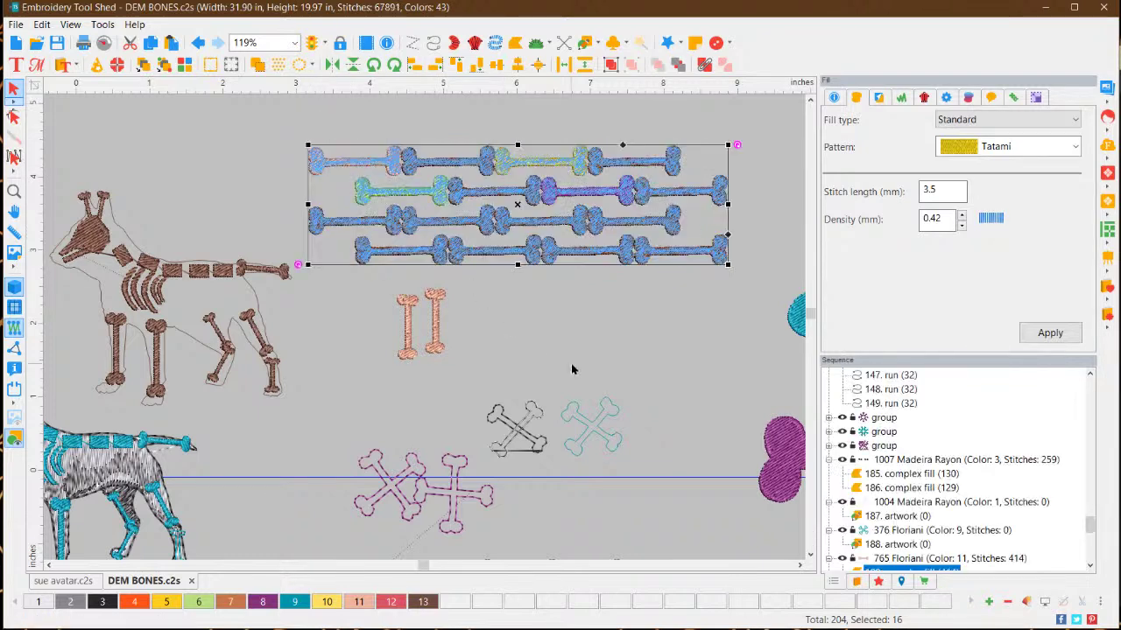
click(571, 369)
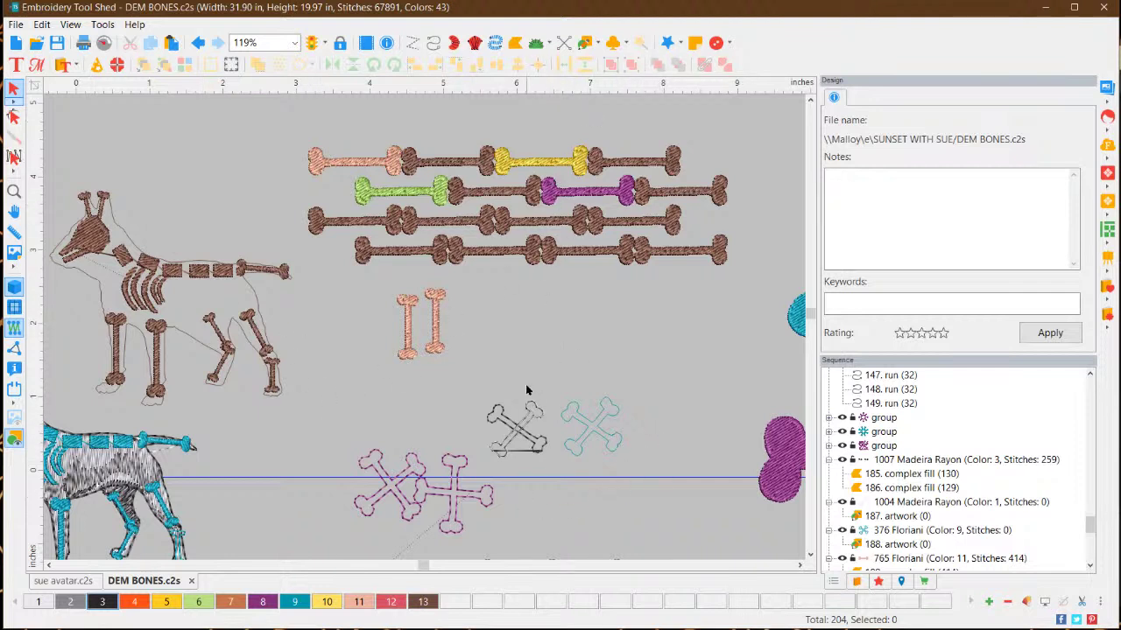
Move the top two rows of bones upward together, leaving a gap above the two all-brown rows
click(449, 223)
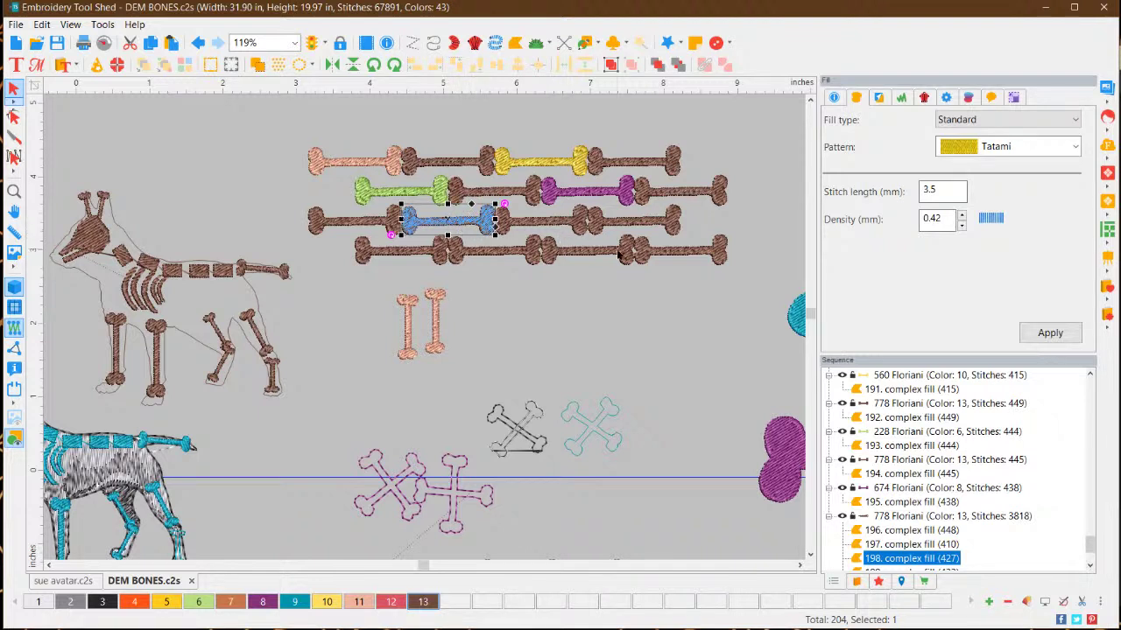
click(632, 279)
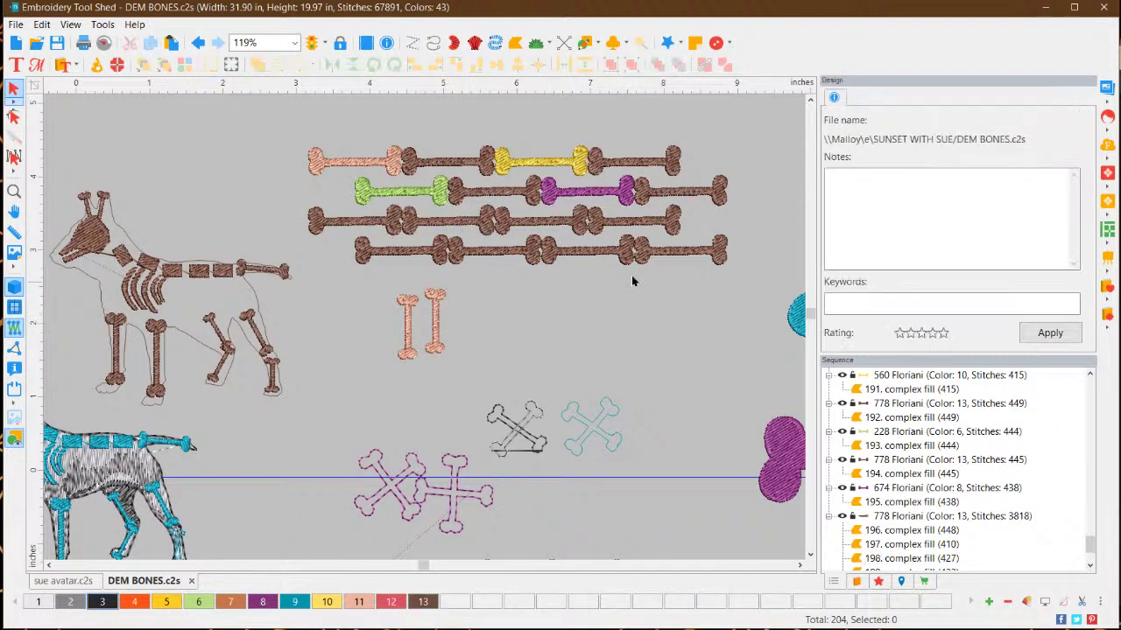
drag(301, 120, 739, 203)
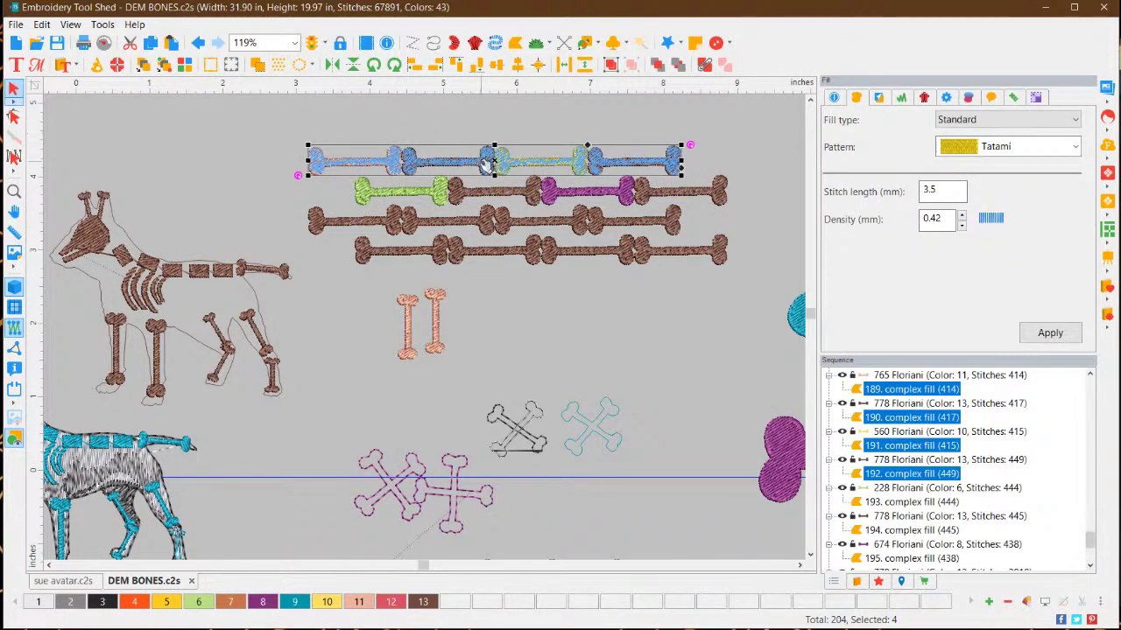
click(266, 123)
drag(265, 119, 754, 221)
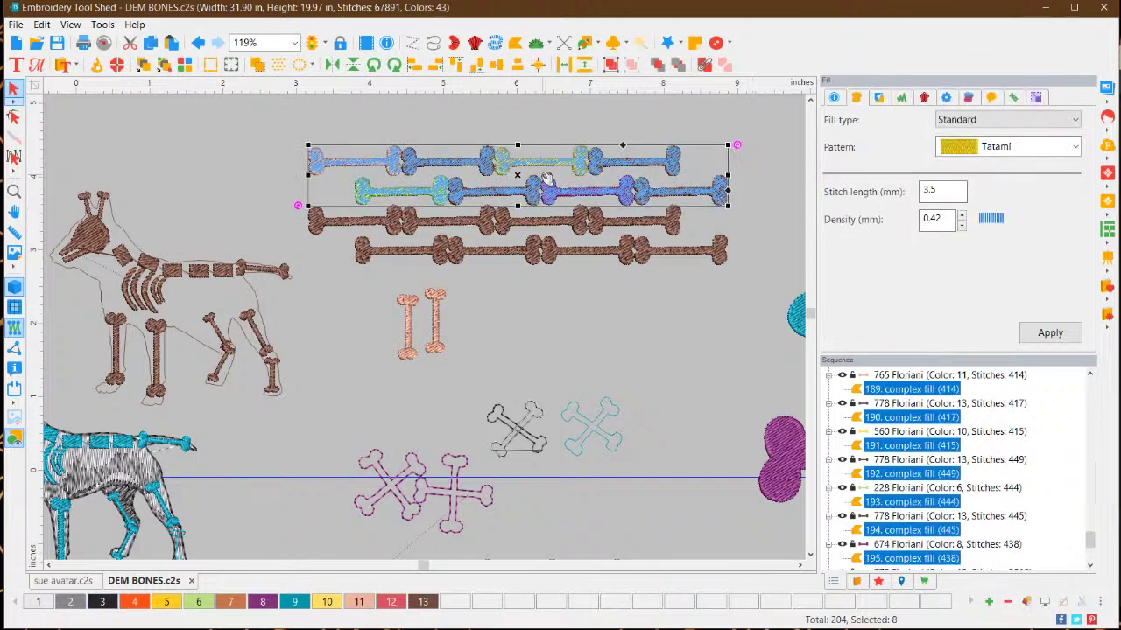
drag(535, 179, 541, 133)
click(592, 348)
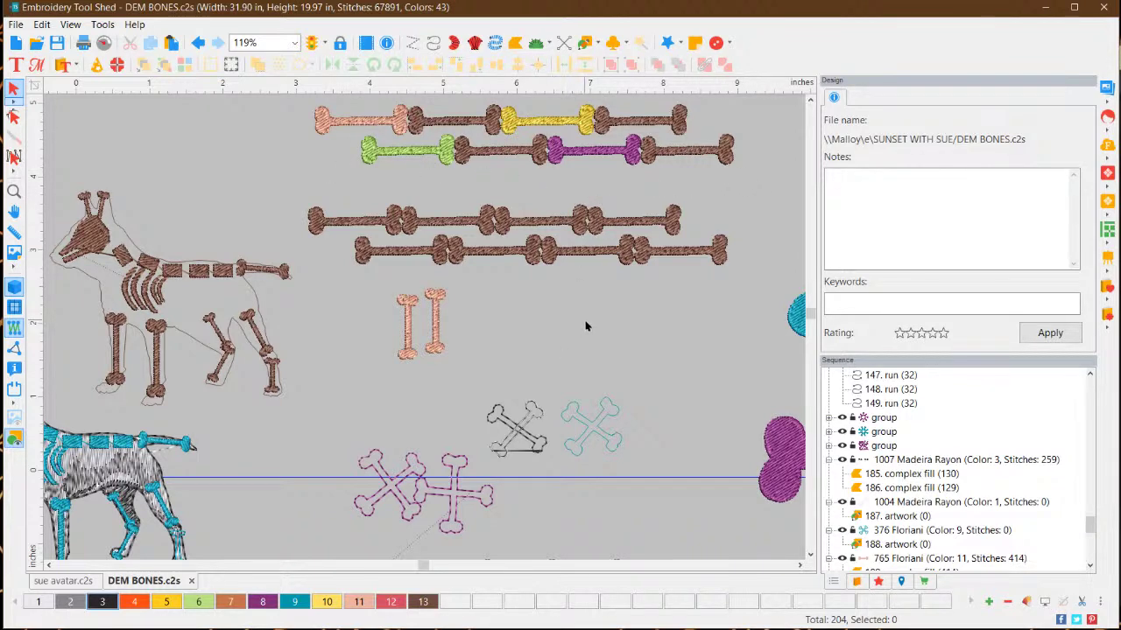
Move the tilted purple crossbones outline up and away from the upright purple crossbones
scroll(570, 334, down, 5)
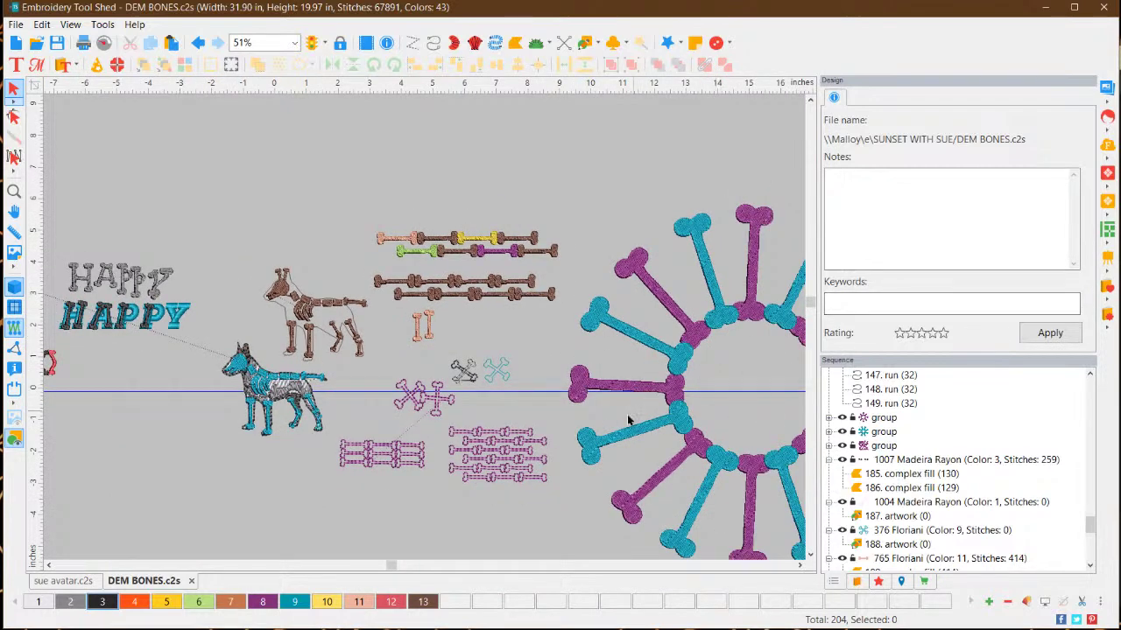
scroll(440, 420, up, 3)
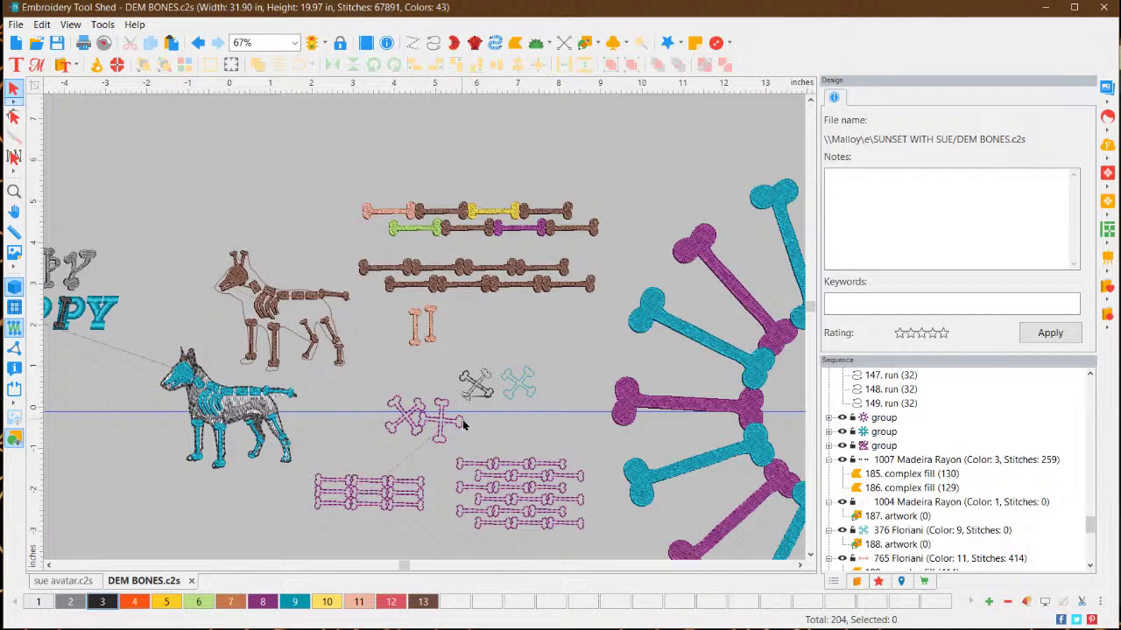
drag(415, 427, 388, 366)
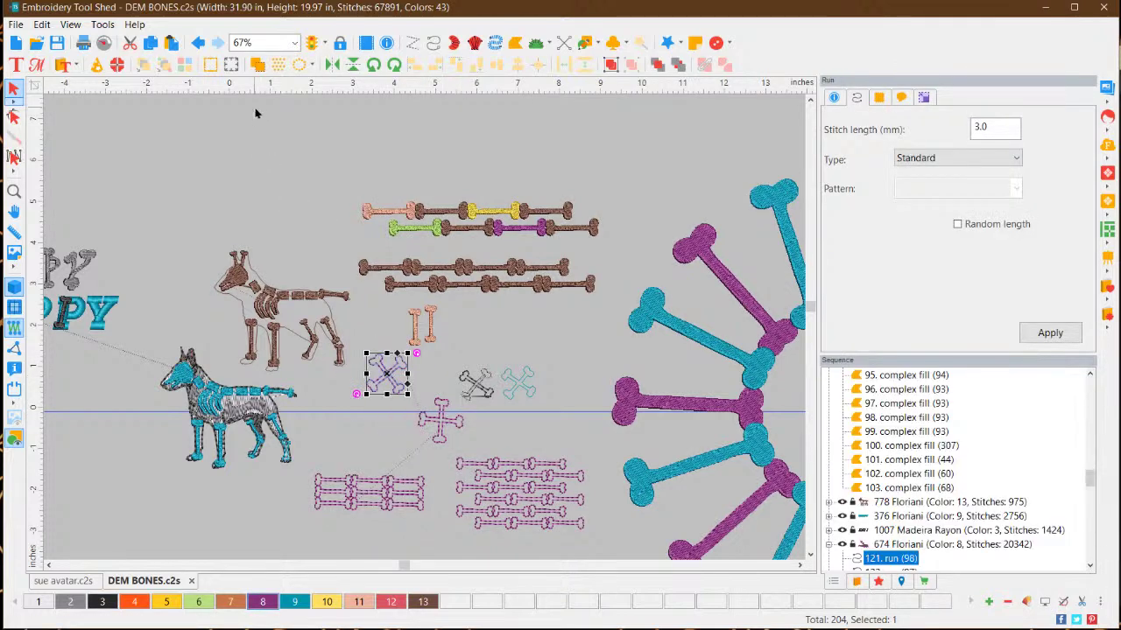
Start a Repeat of the tilted crossbones outline, 3 across and 3 down, with every other copy mirrored
click(278, 66)
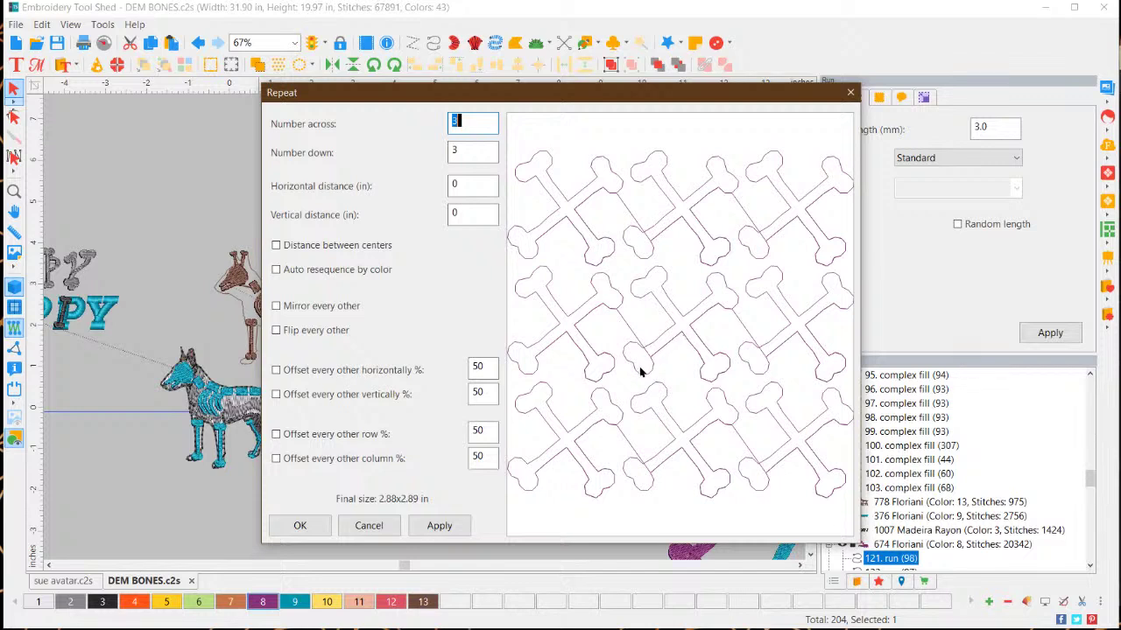
click(302, 248)
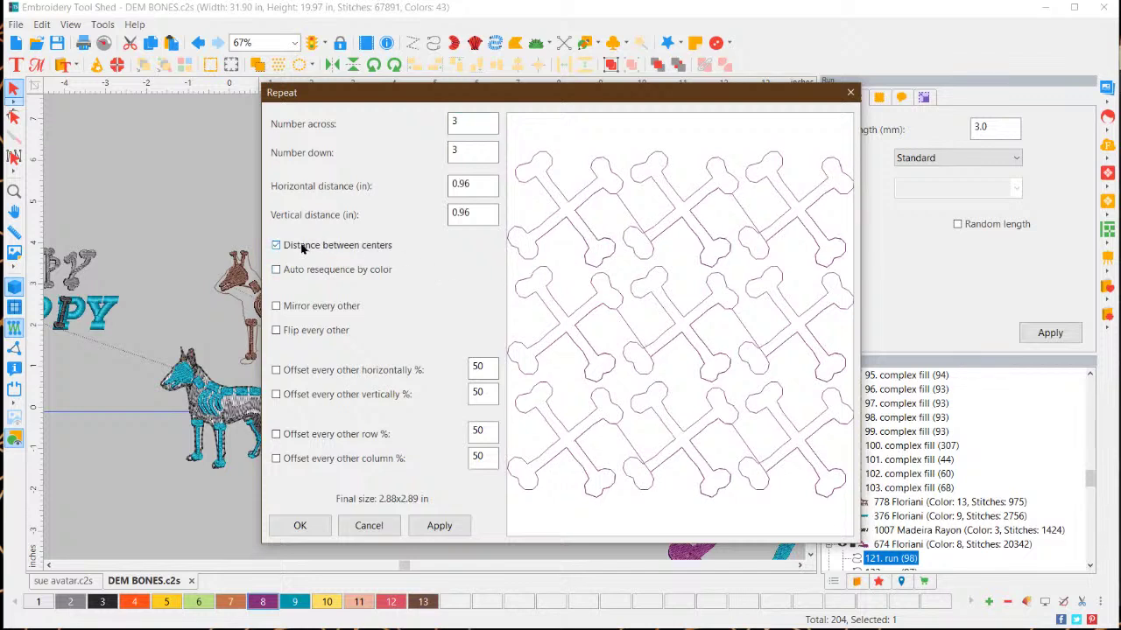
click(298, 252)
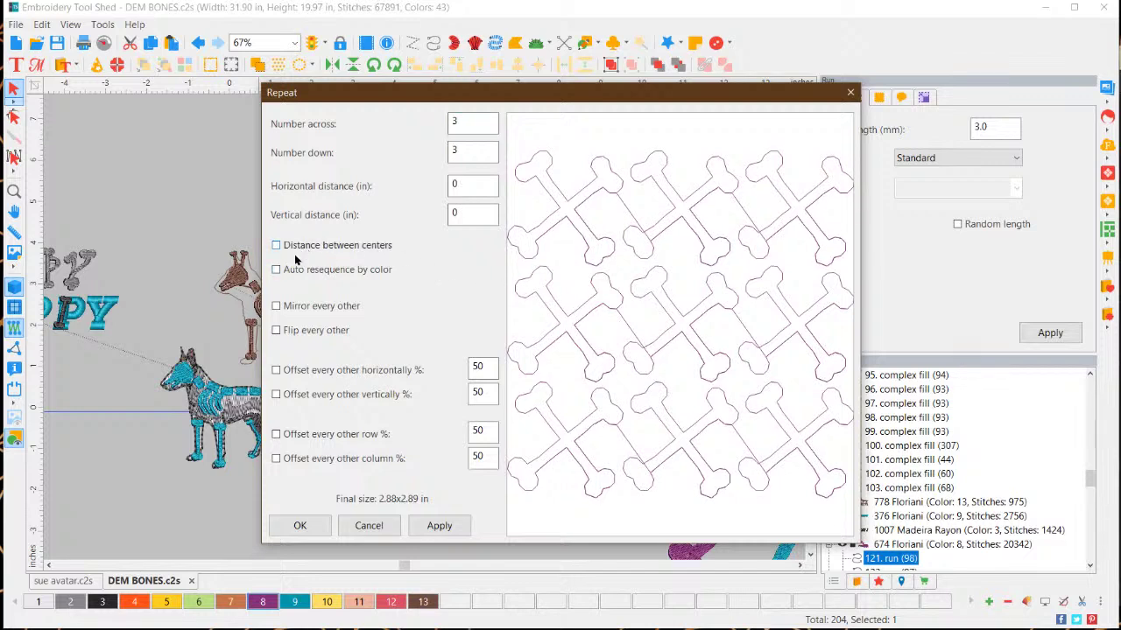
click(275, 307)
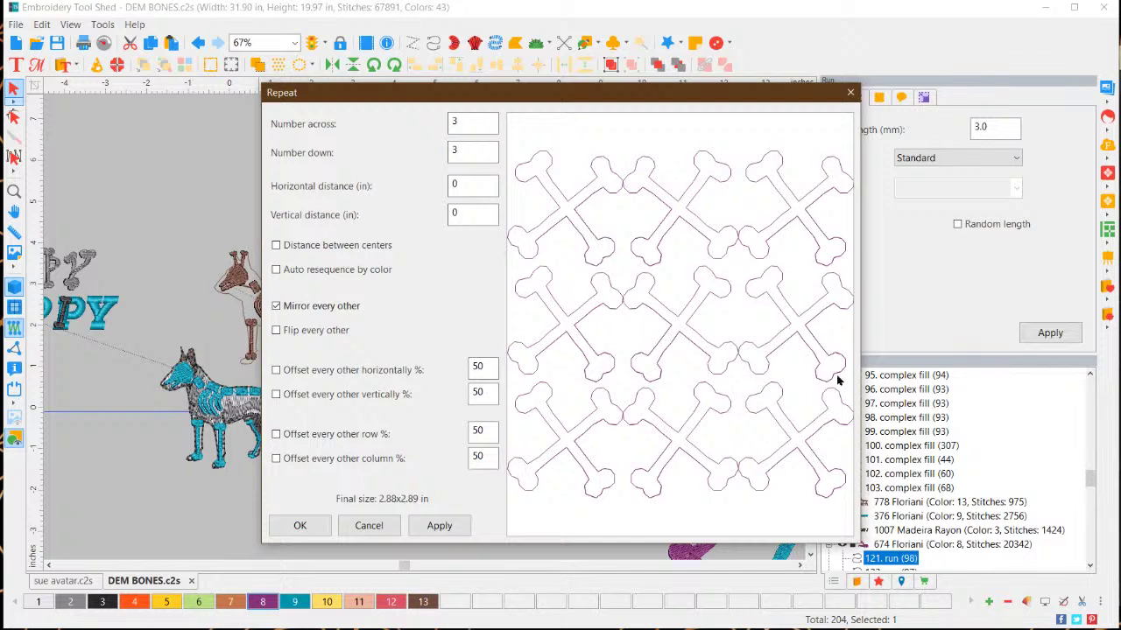
Try the 50% every-other offsets horizontally, vertically, by row and by column in the repeat preview, switching each off again
click(276, 370)
click(276, 395)
click(276, 395)
click(276, 434)
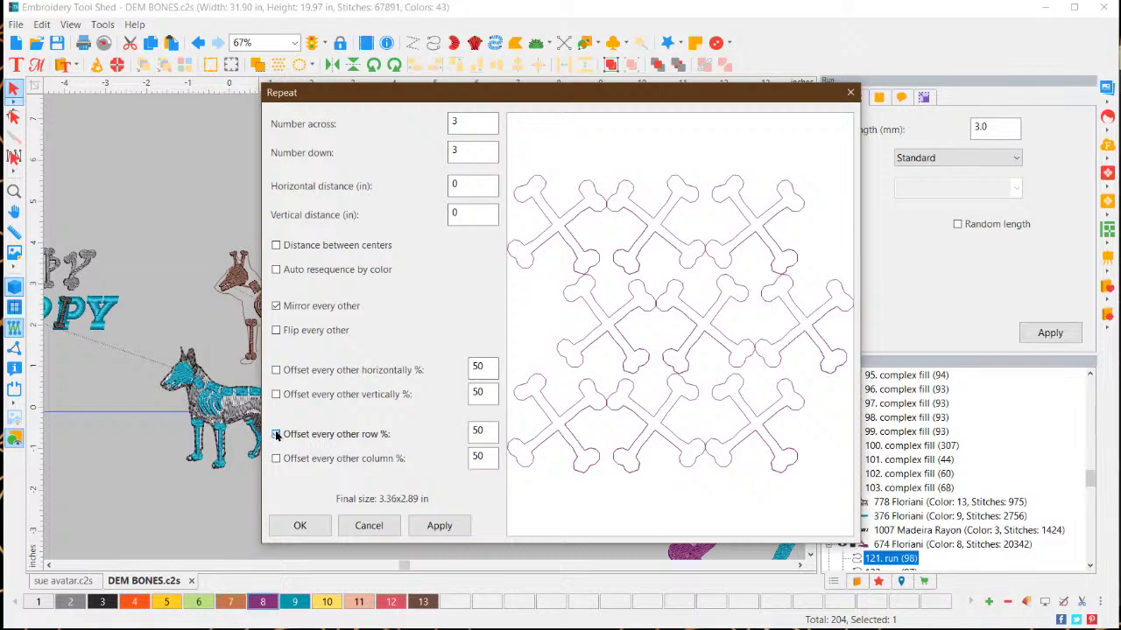
click(276, 434)
click(276, 458)
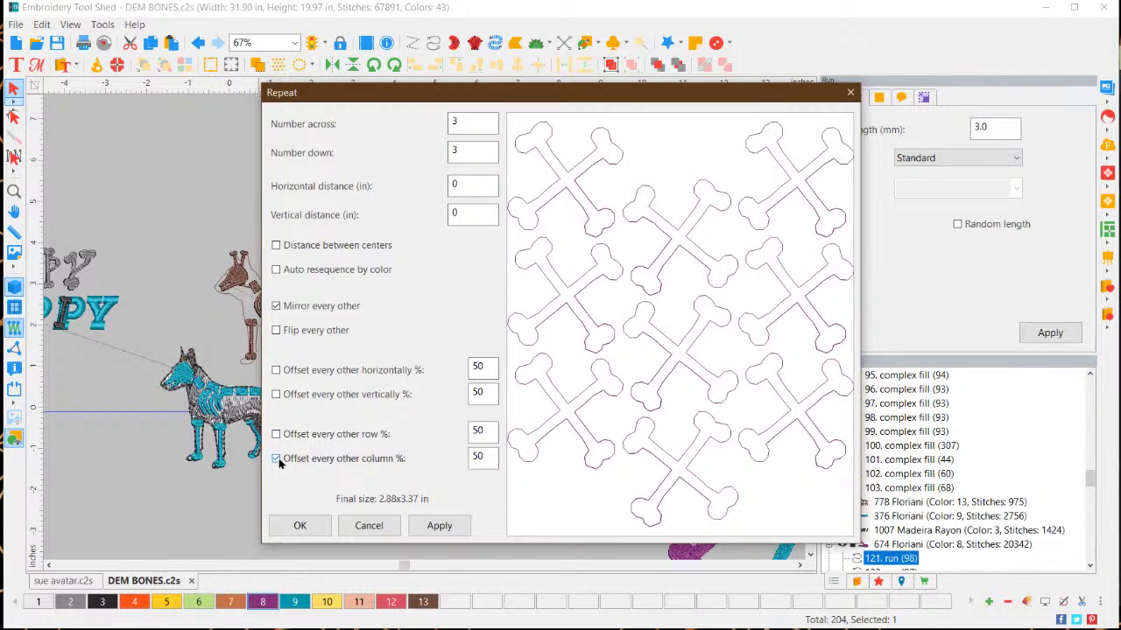
click(277, 458)
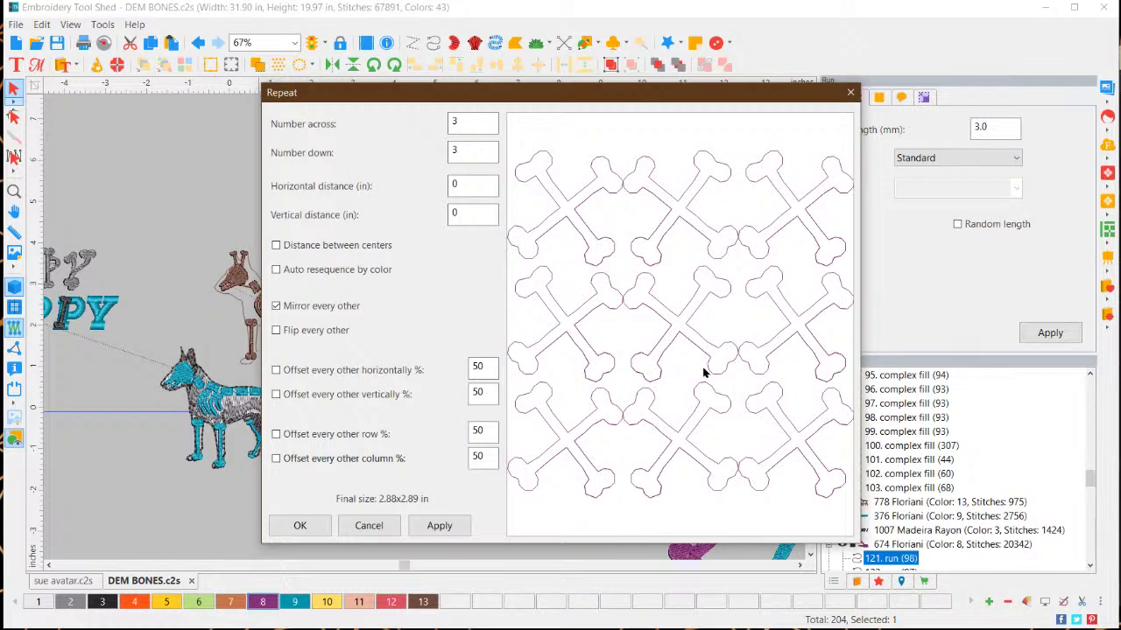
Create the mirrored crossbones repeat and move the pattern to the empty area above the brown skeleton dog
click(435, 525)
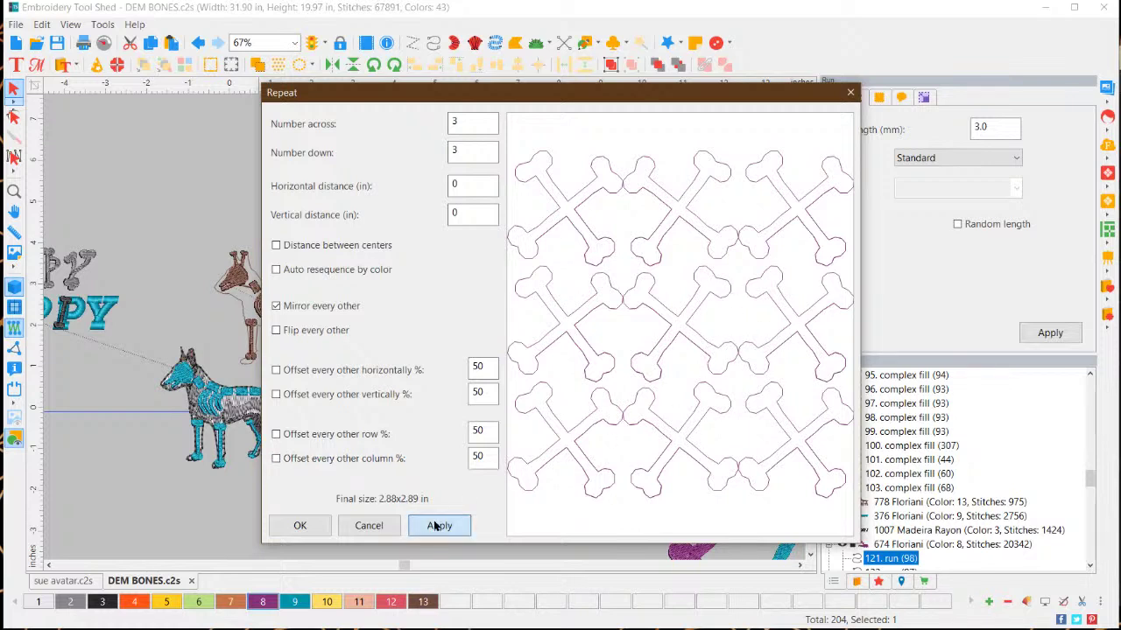
click(310, 522)
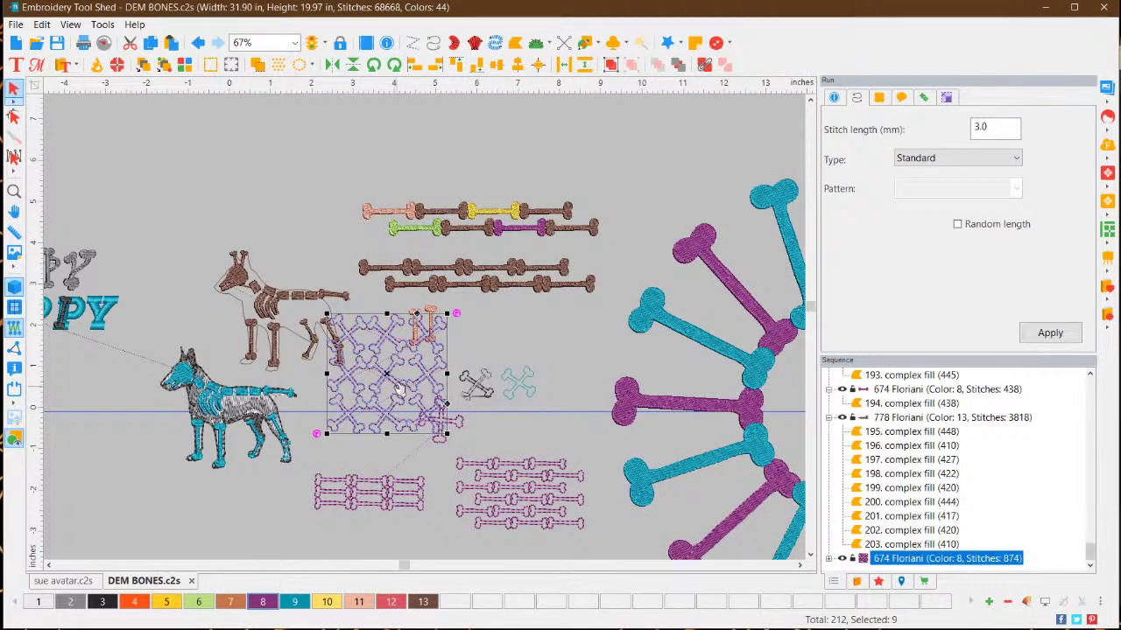
drag(397, 385, 301, 173)
Convert all the crossbones outlines in the repeated pattern to Complex Fill
right_click(278, 180)
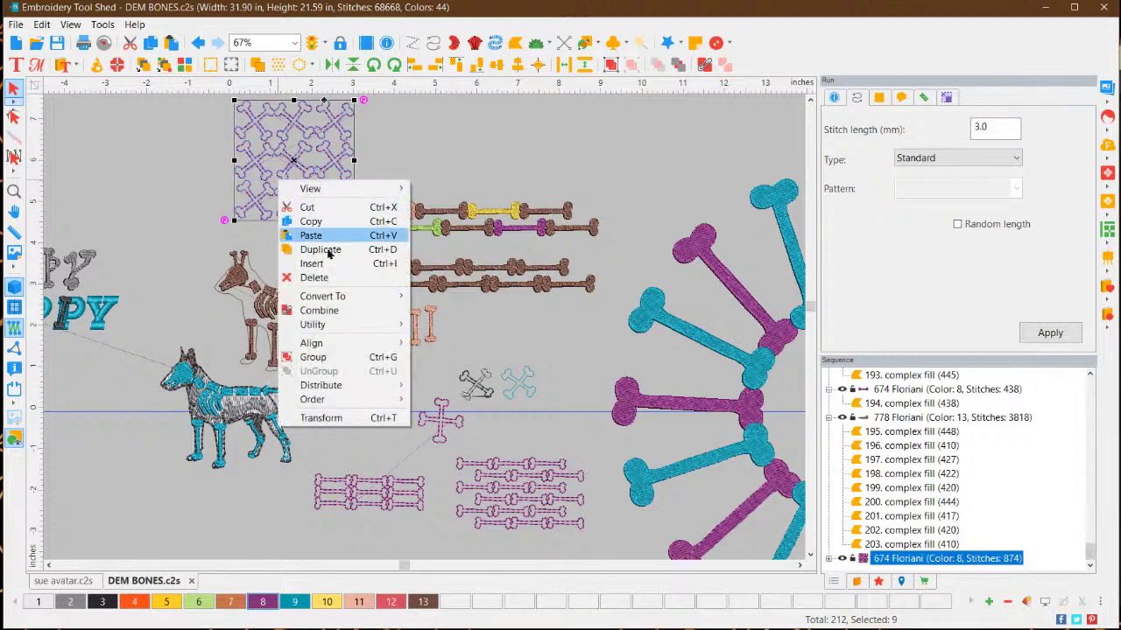
mouse_move(359, 302)
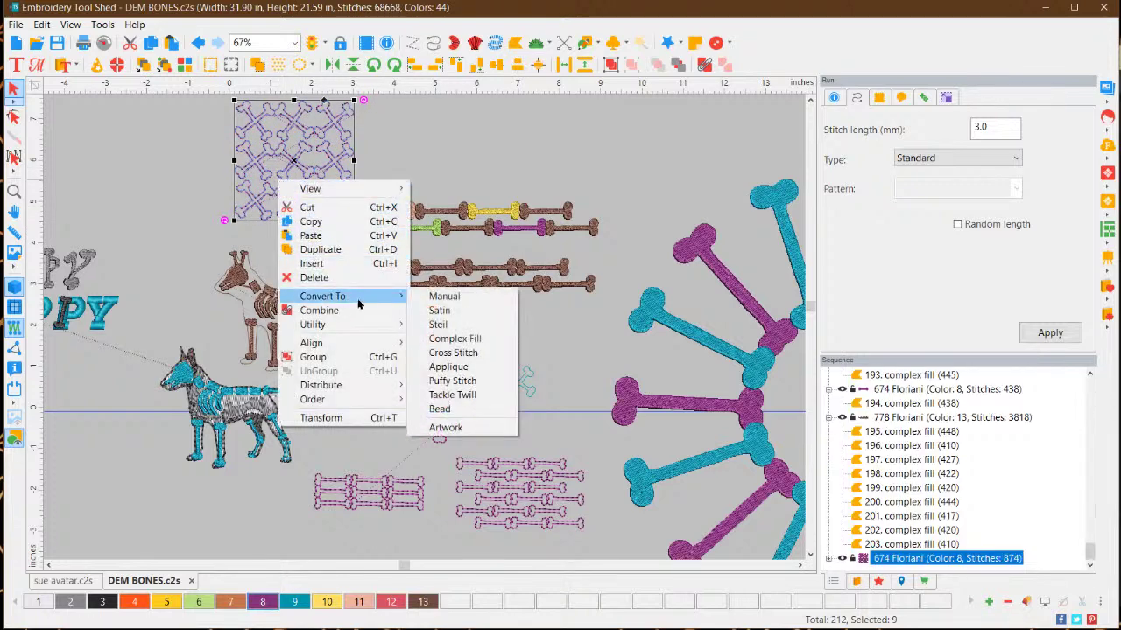
click(477, 345)
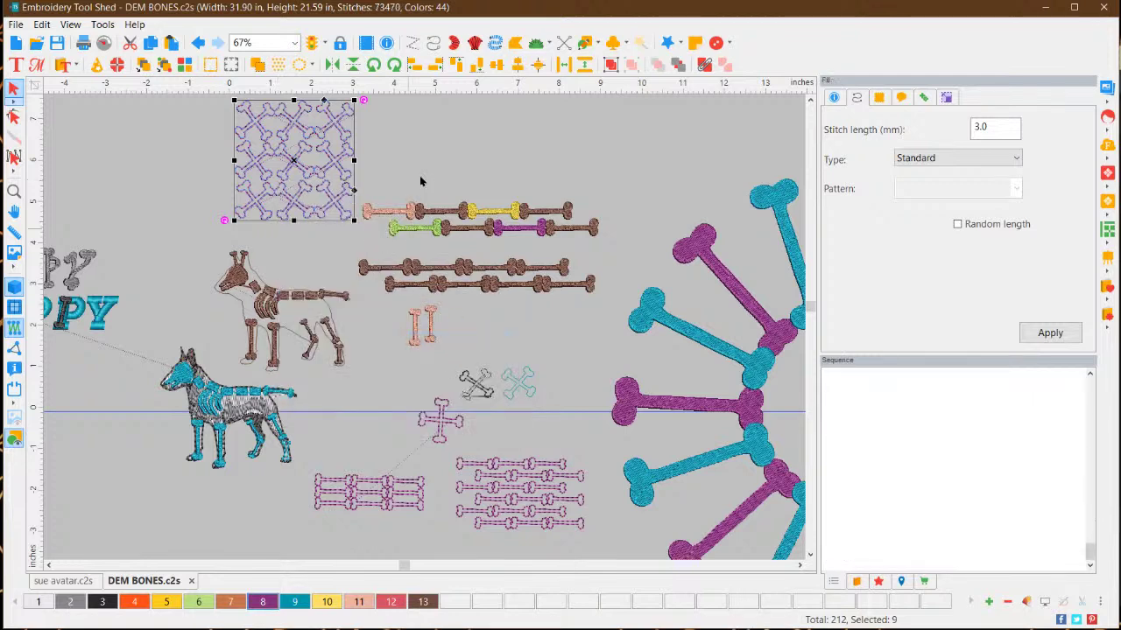
click(403, 152)
Move the whole filled crossbones pattern about 1.2 inches higher, clear of the bone rows
scroll(222, 138, up, 1)
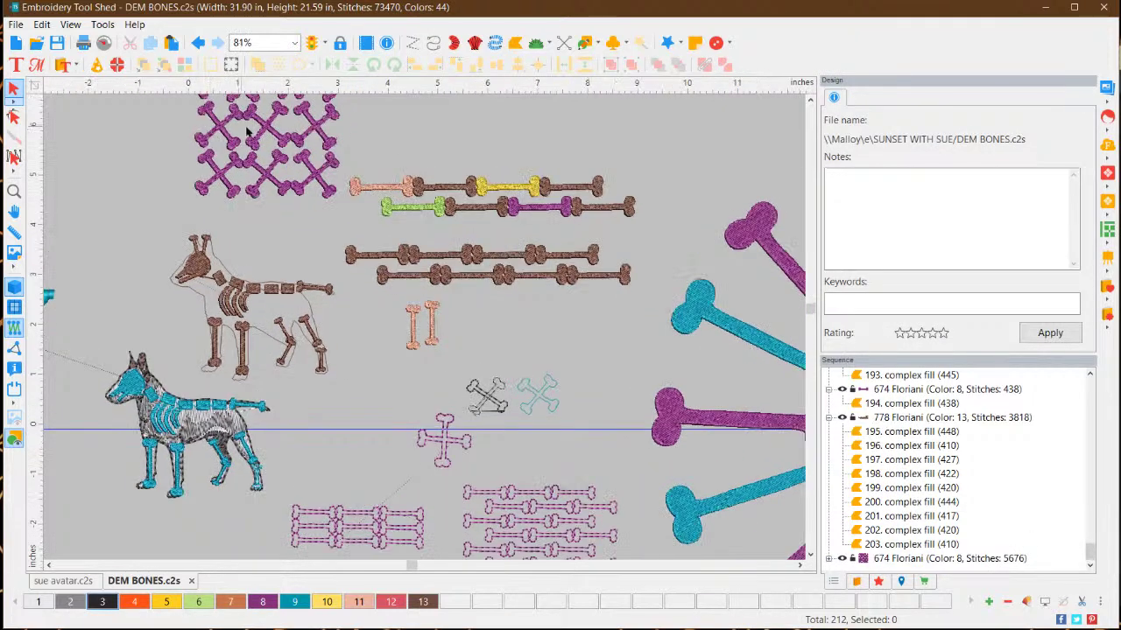
scroll(810, 103, up, 1)
scroll(810, 103, up, 1)
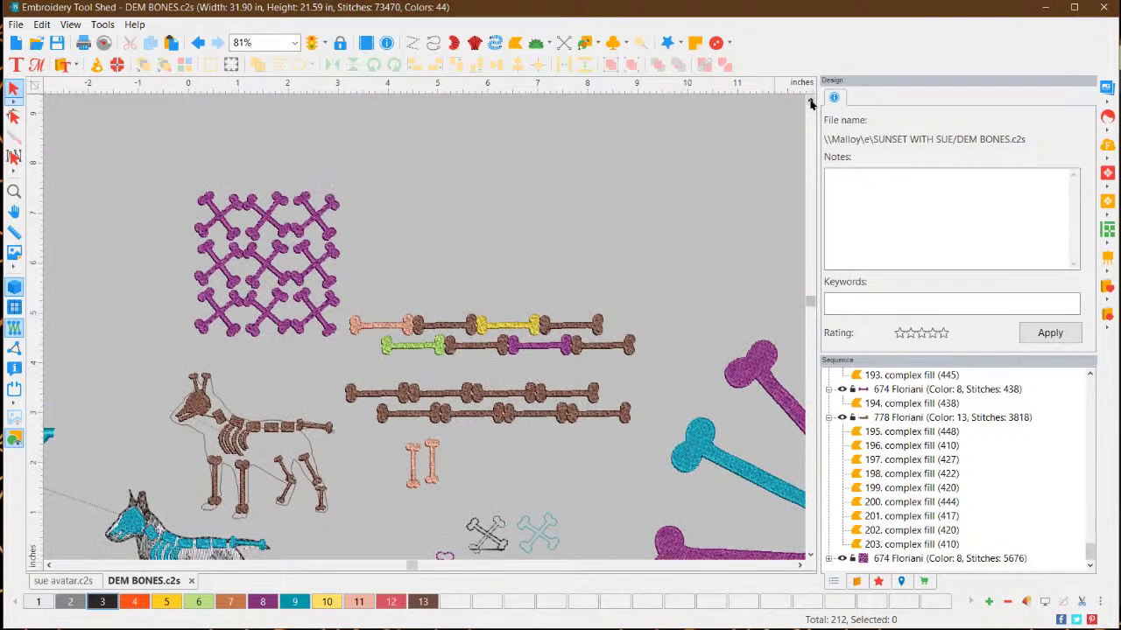
drag(136, 147, 352, 350)
click(1035, 98)
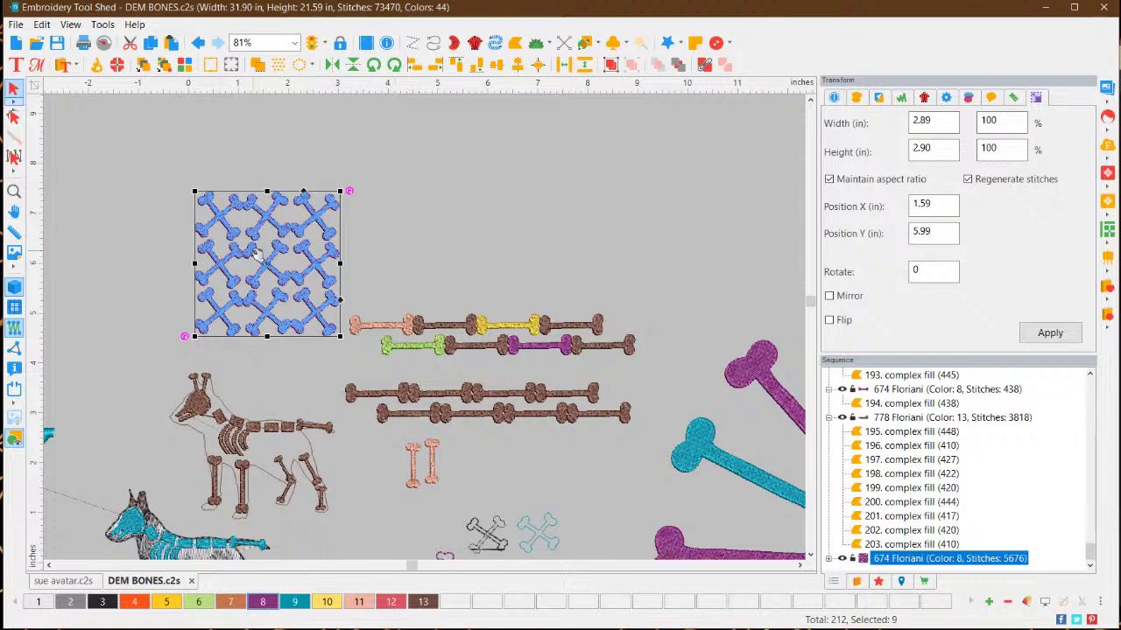
drag(256, 248, 254, 188)
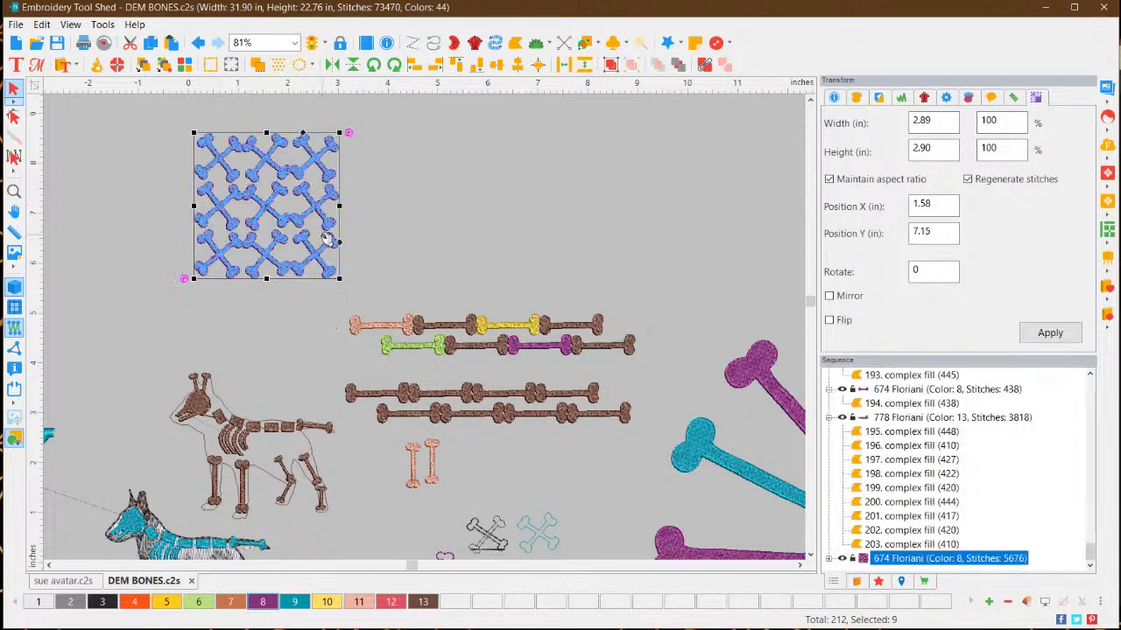
click(380, 243)
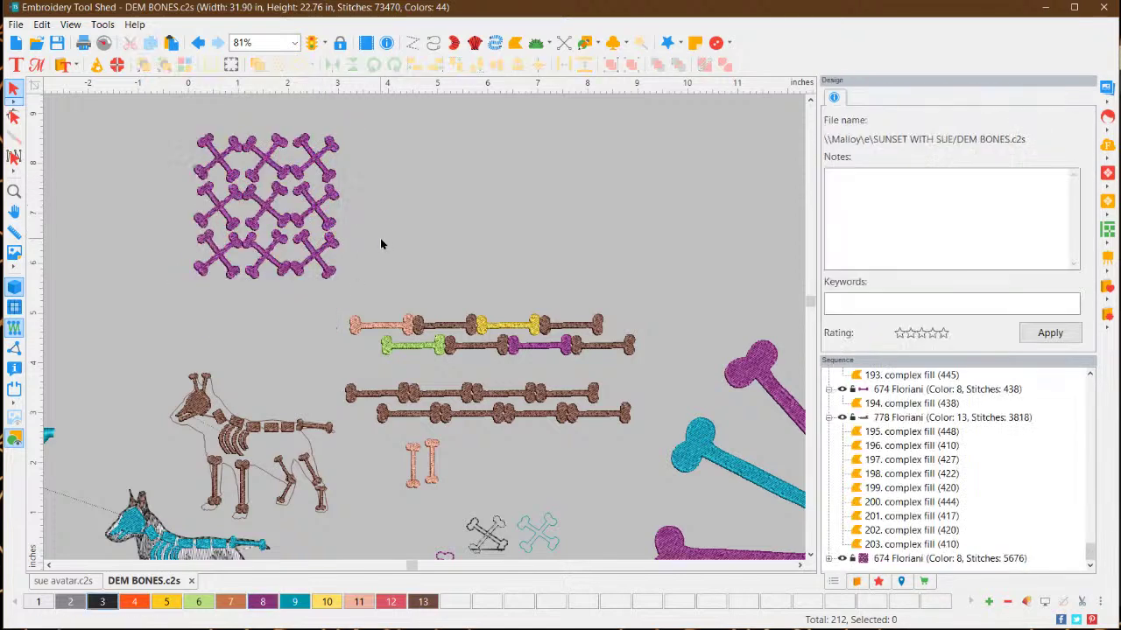
Recolor the pattern's top row, giving the middle crossbones thread color 9 and the right crossbones color 6
click(277, 164)
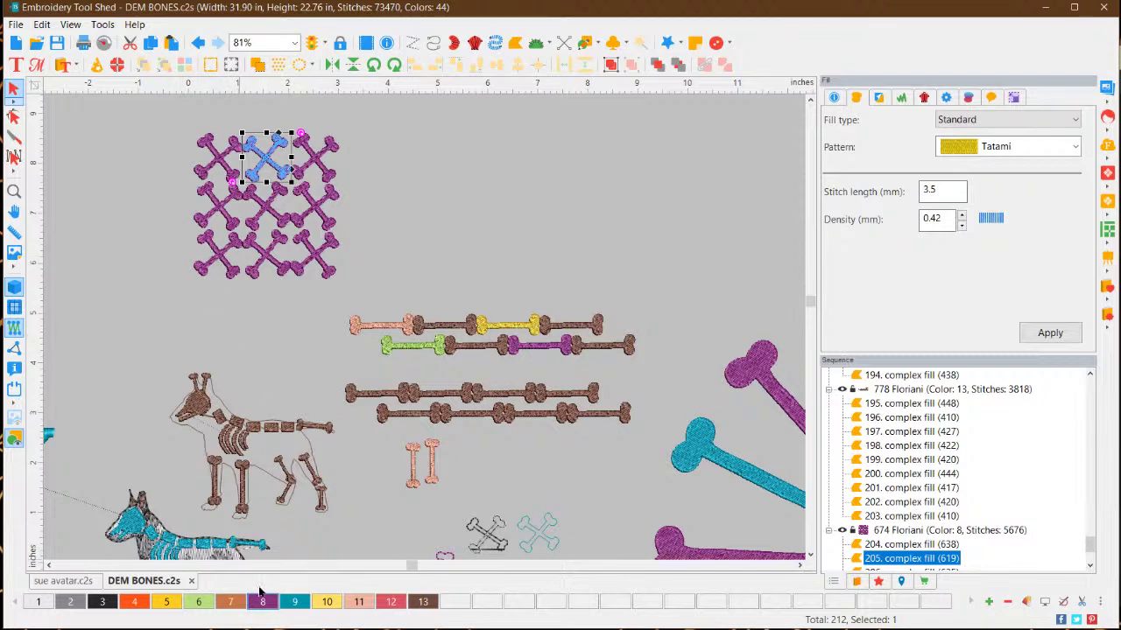
click(295, 602)
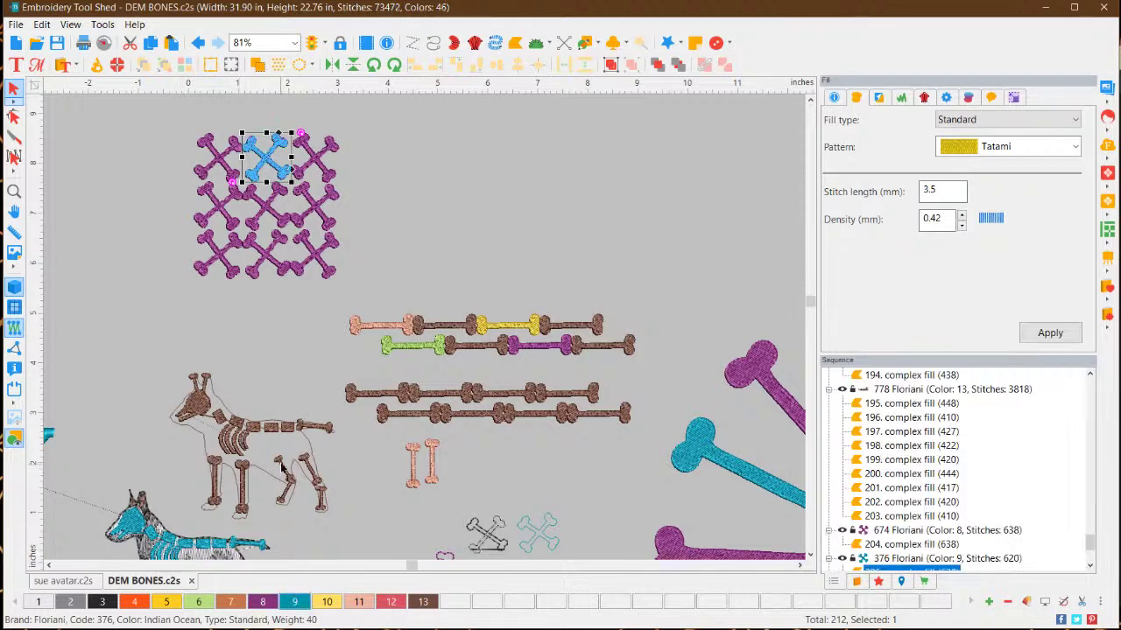
click(326, 161)
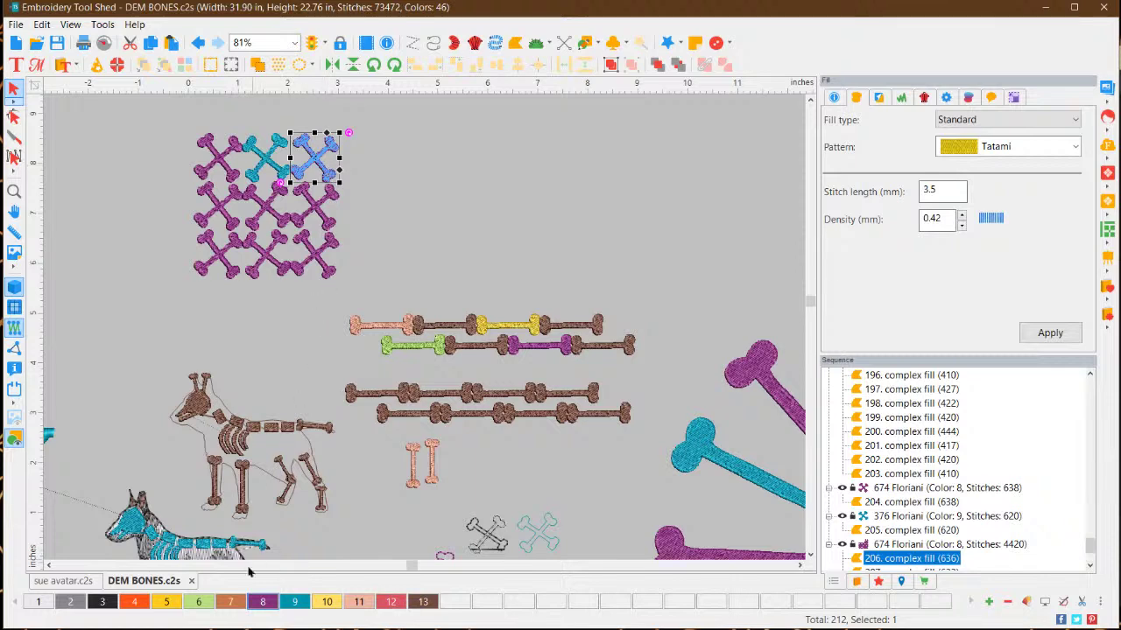
click(196, 603)
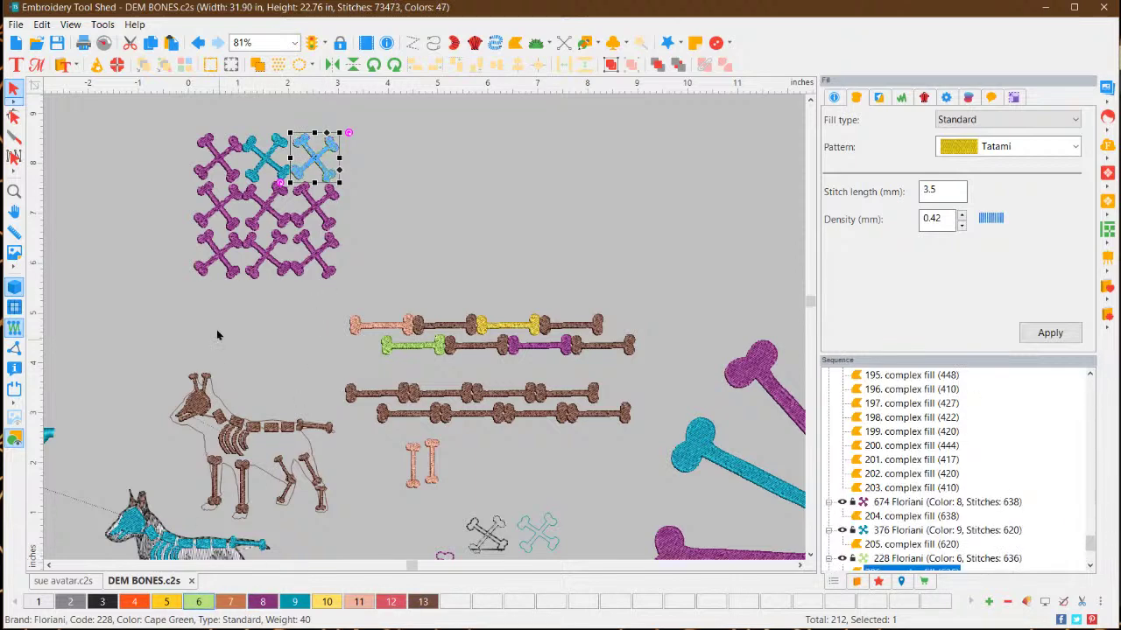
In the pattern's middle row, recolor the left crossbones to thread color 6 and the right one to color 9, keeping the center purple
click(216, 208)
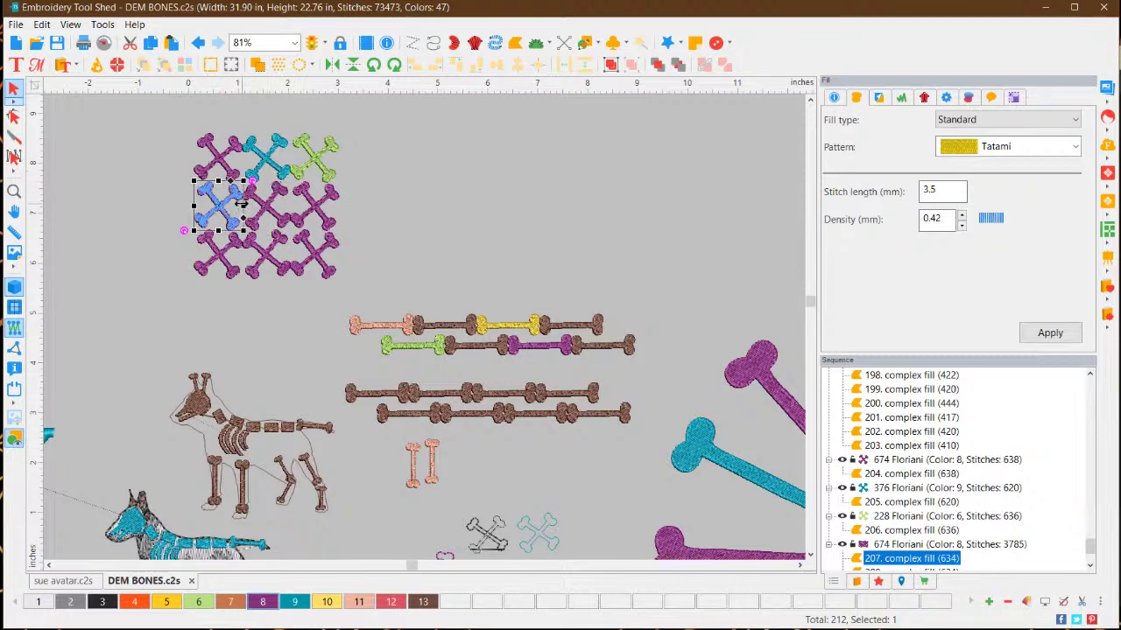
click(200, 605)
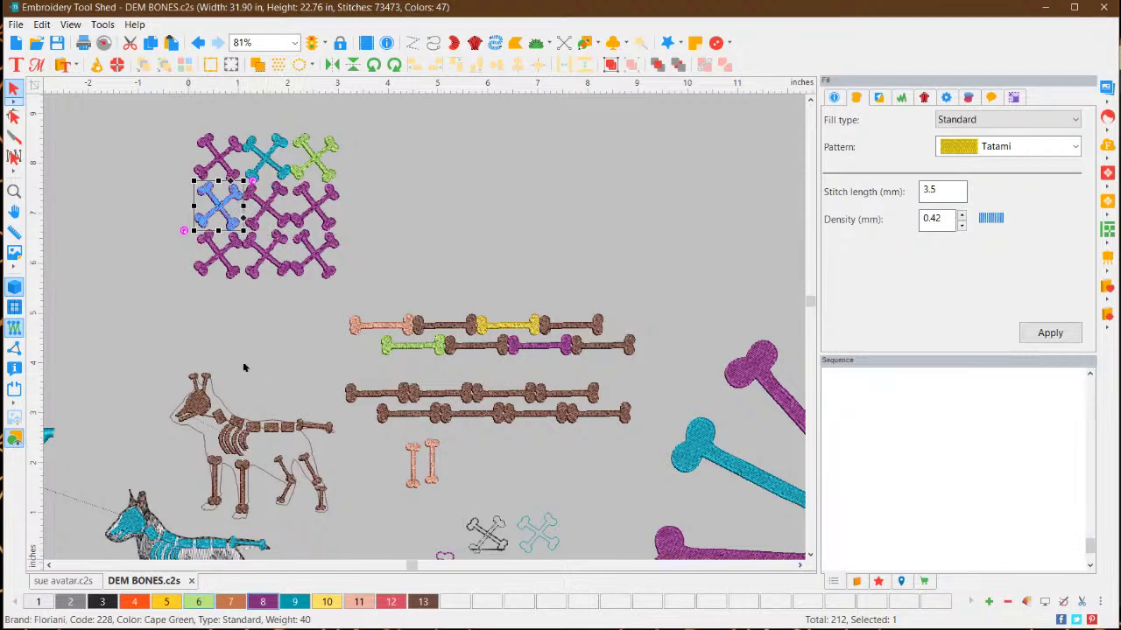
click(271, 208)
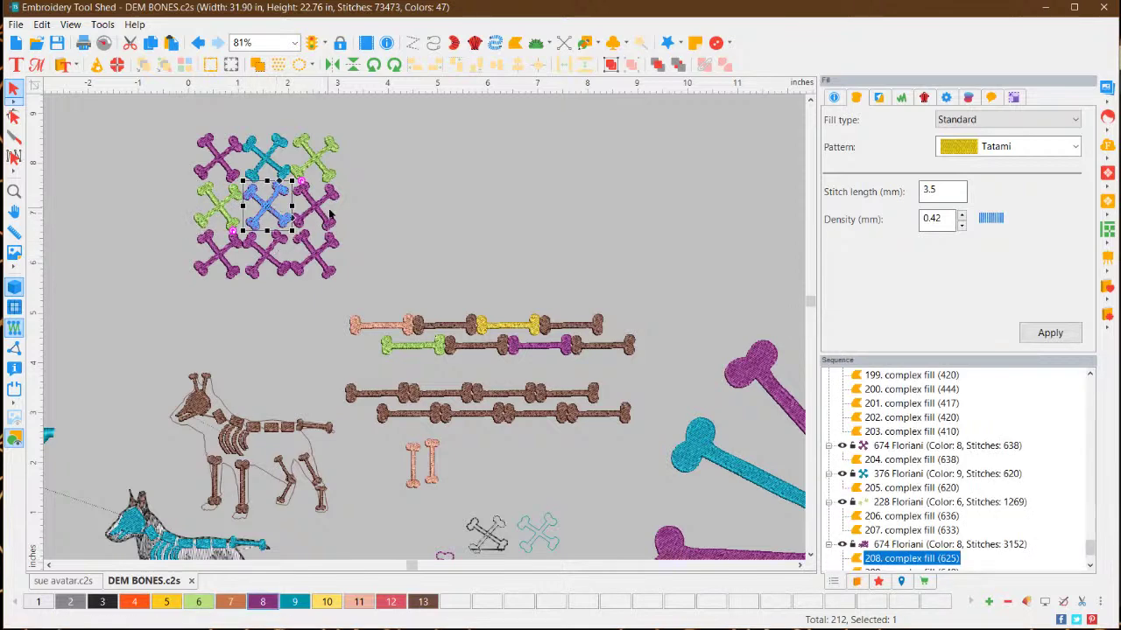
click(331, 212)
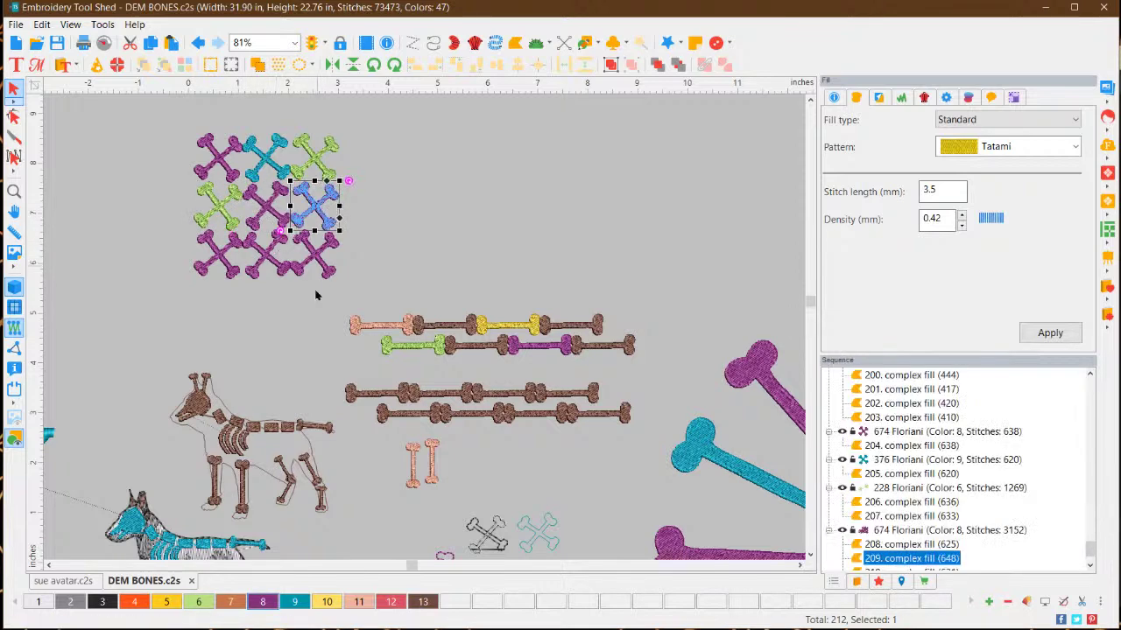
click(294, 609)
click(388, 253)
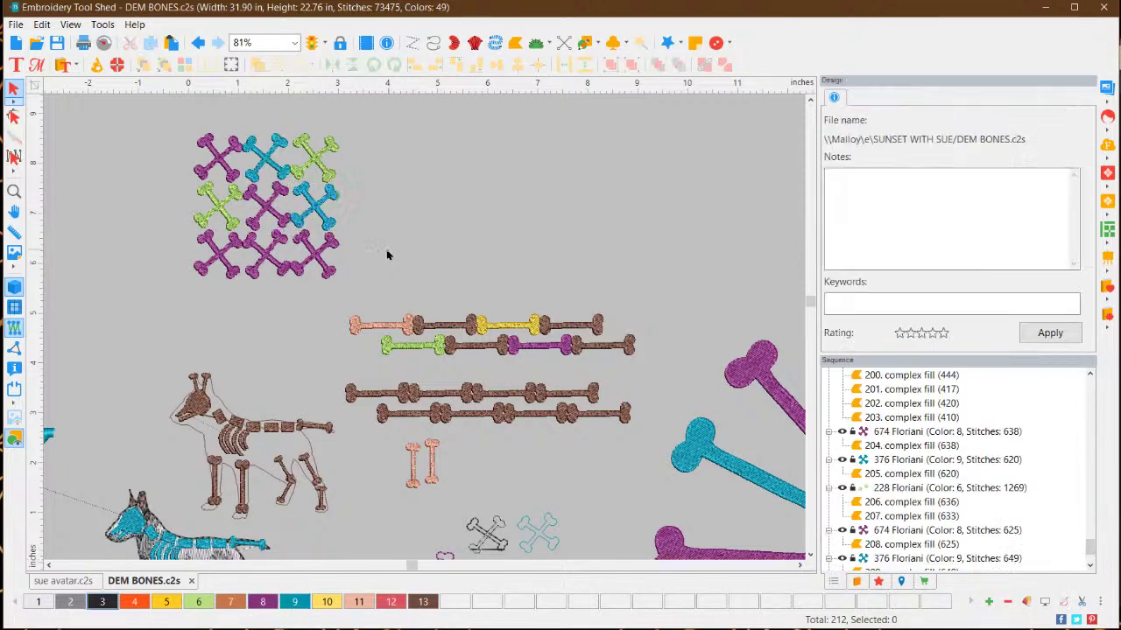
In the pattern's bottom row, recolor the left crossbones to thread color 9 and the middle one to color 6
click(219, 262)
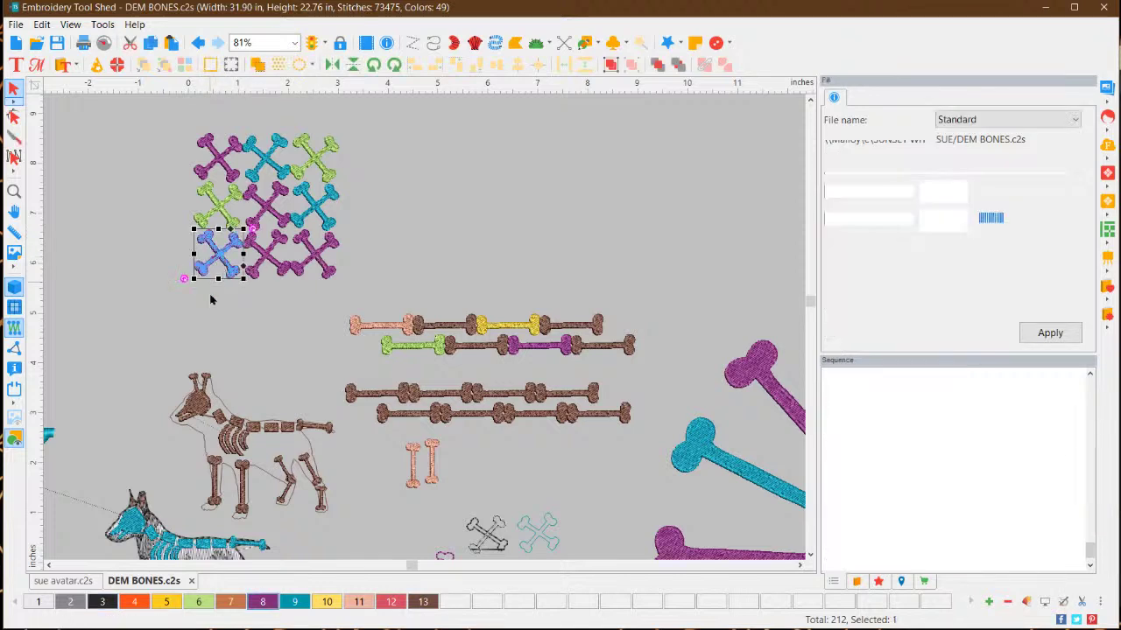
click(297, 602)
click(266, 254)
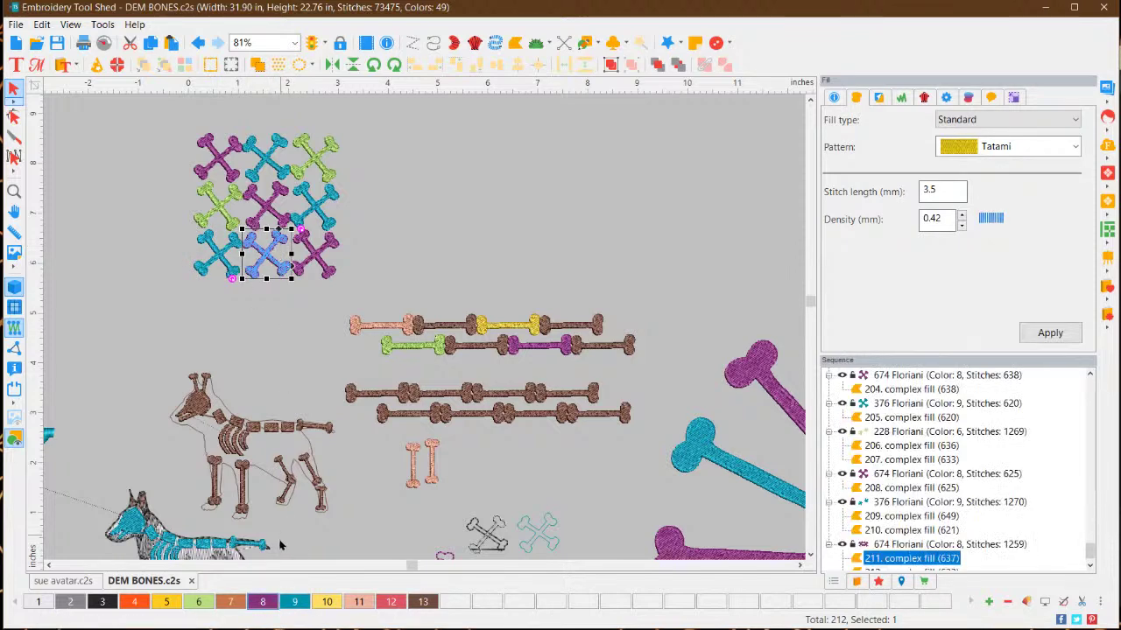
click(202, 602)
click(390, 240)
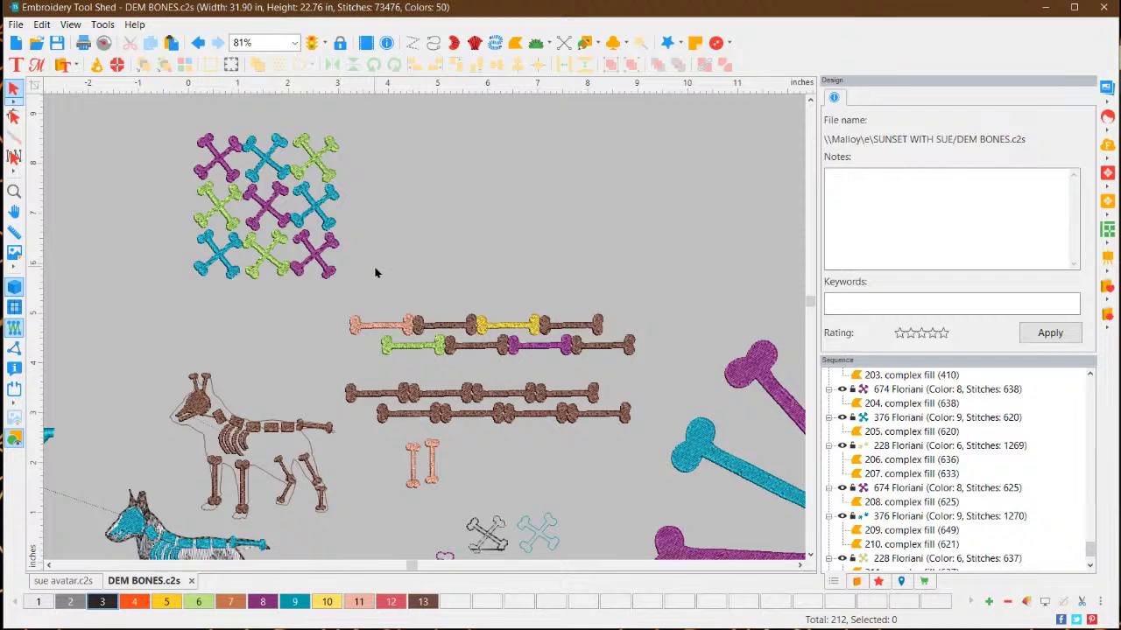
Move the bottom-row purple crossbones out into empty space and start a Carousel of it with individual scale 291%
drag(312, 251, 496, 188)
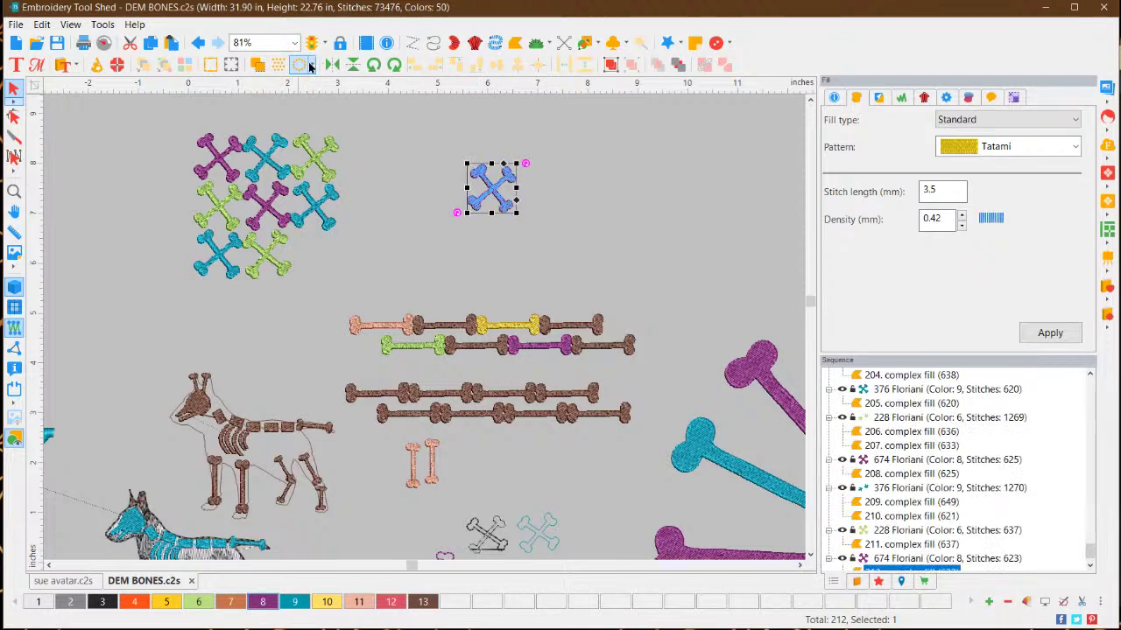
click(308, 67)
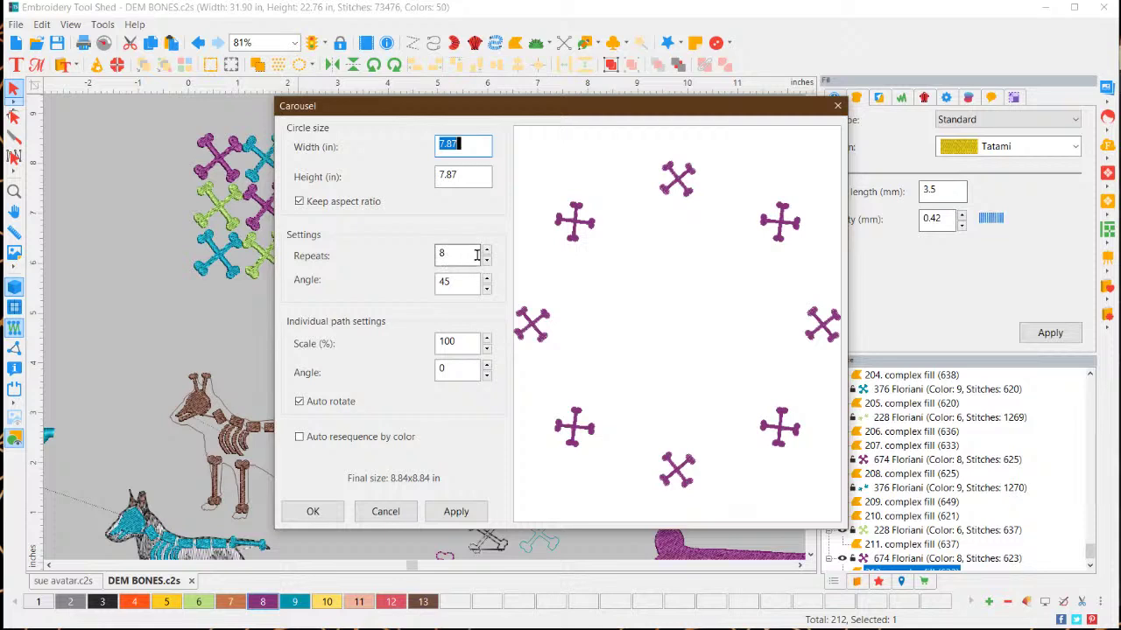
click(485, 337)
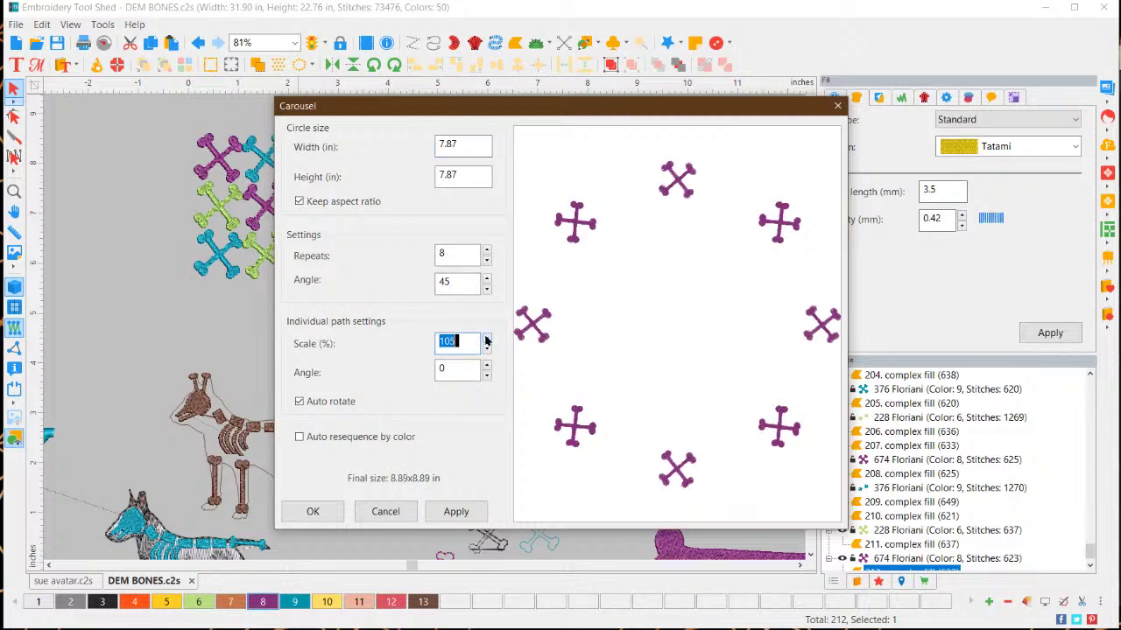
drag(486, 337, 485, 340)
click(486, 347)
click(486, 346)
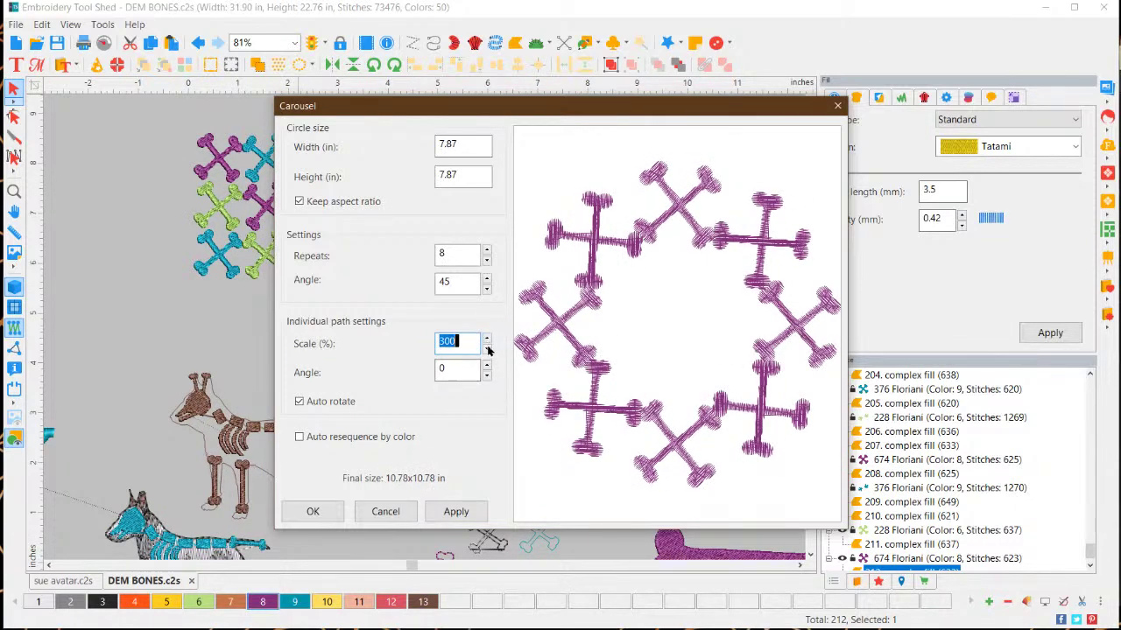
click(486, 347)
click(486, 347)
click(486, 348)
click(486, 347)
click(486, 348)
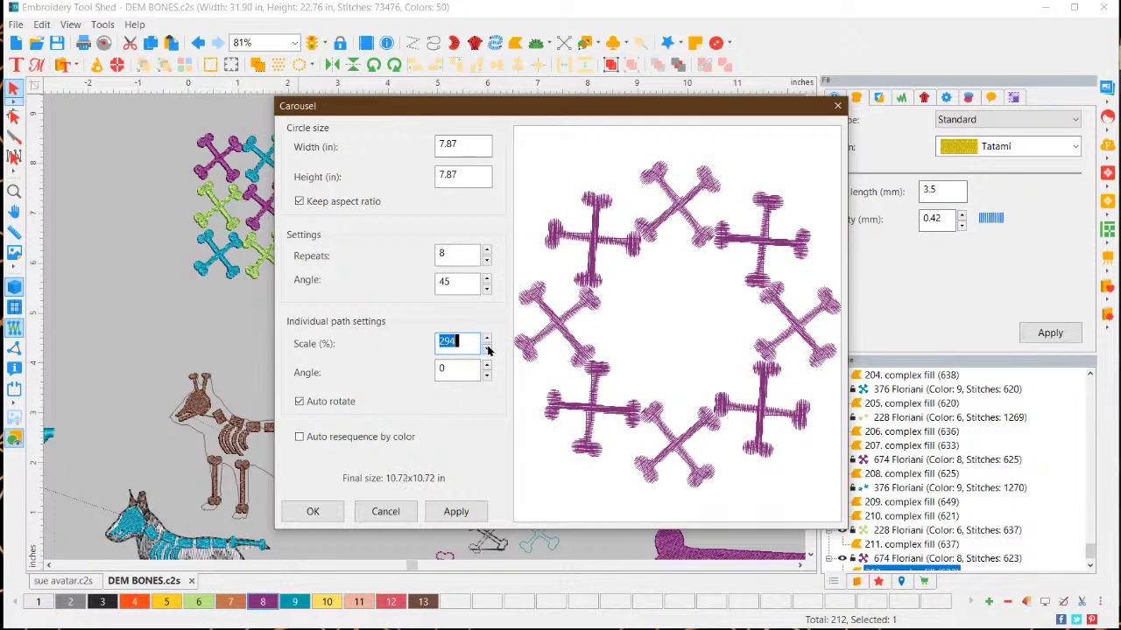
click(486, 348)
click(486, 347)
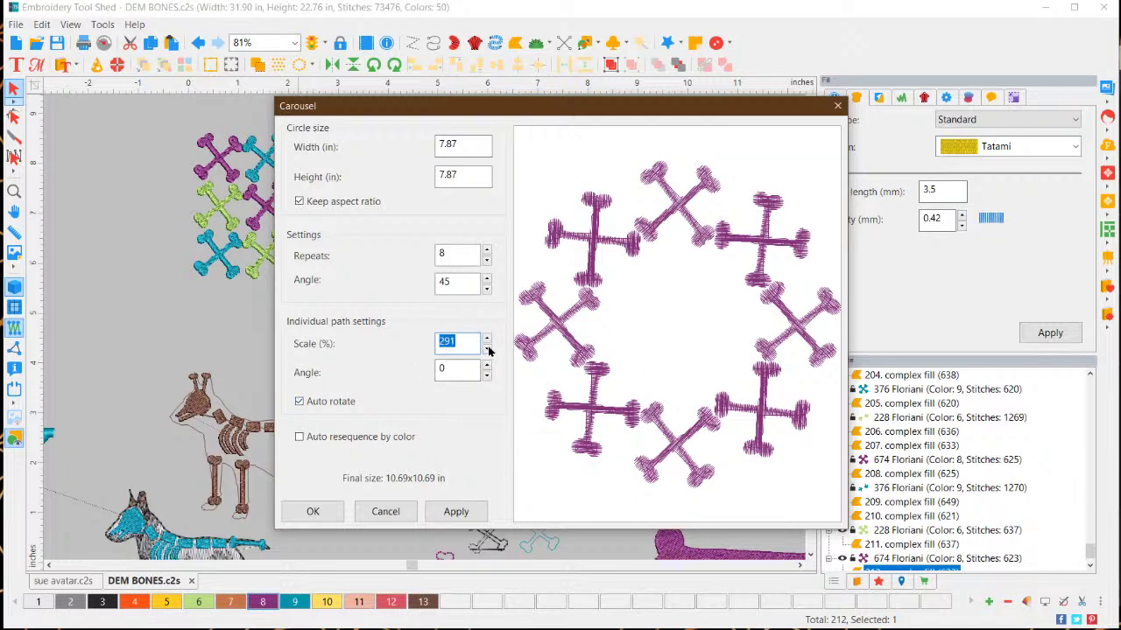
Create the crossbones carousel with auto rotate on and move it to the empty area below the large bone wheel
click(298, 402)
click(299, 401)
click(455, 511)
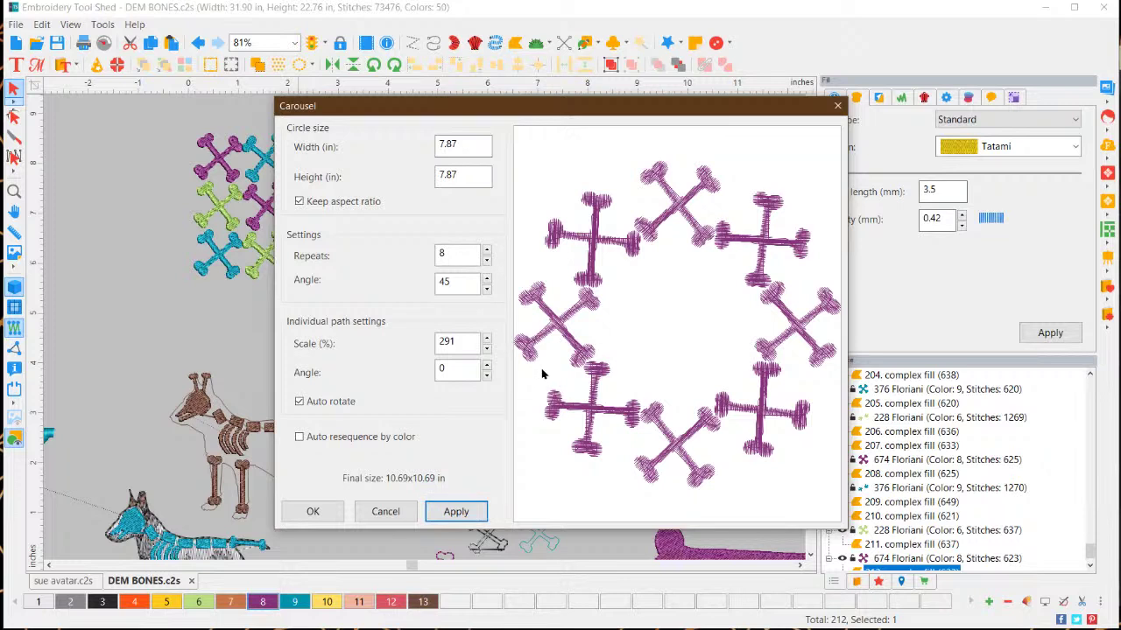
click(459, 509)
click(312, 512)
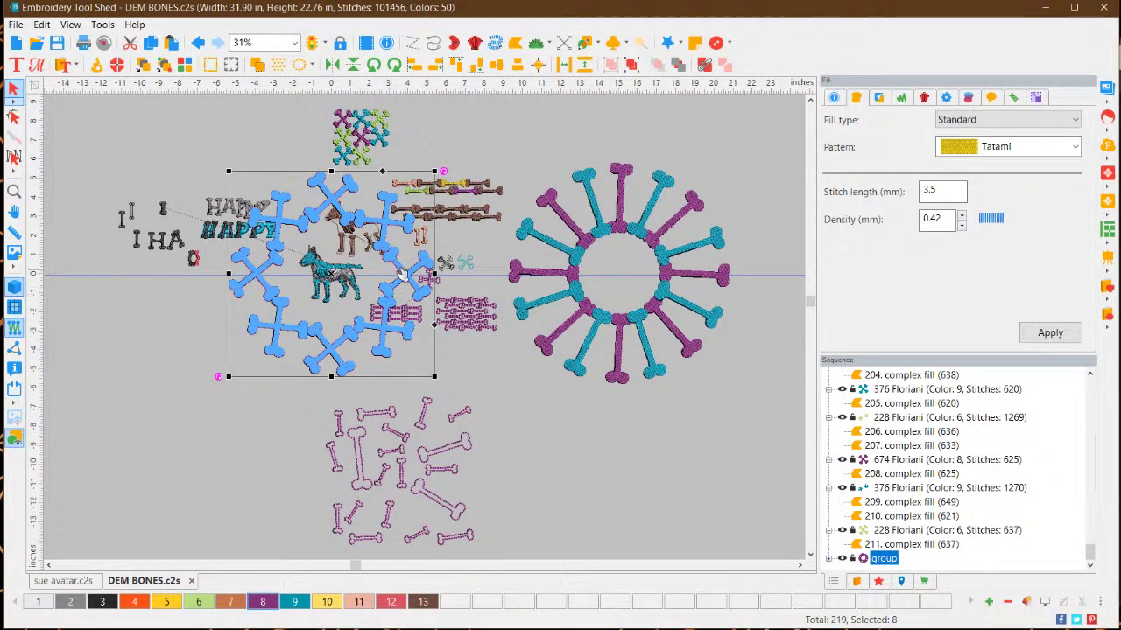
drag(400, 274, 575, 389)
click(500, 395)
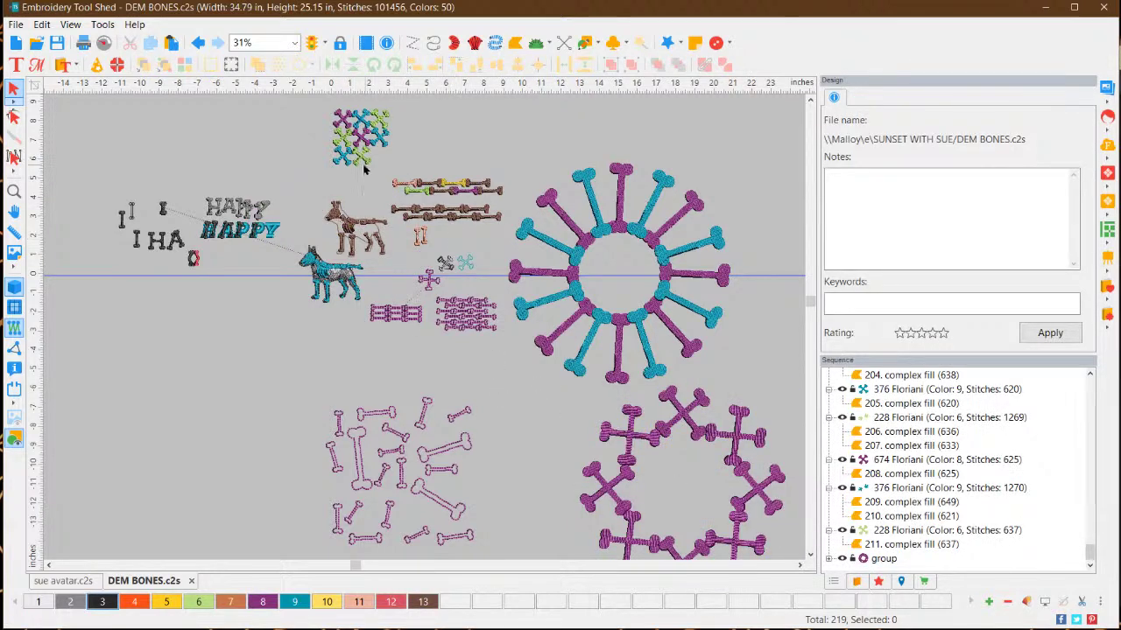
Move the top-row green crossbones out to the empty area beside the pattern and start a Place arrangement of it
scroll(379, 129, up, 2)
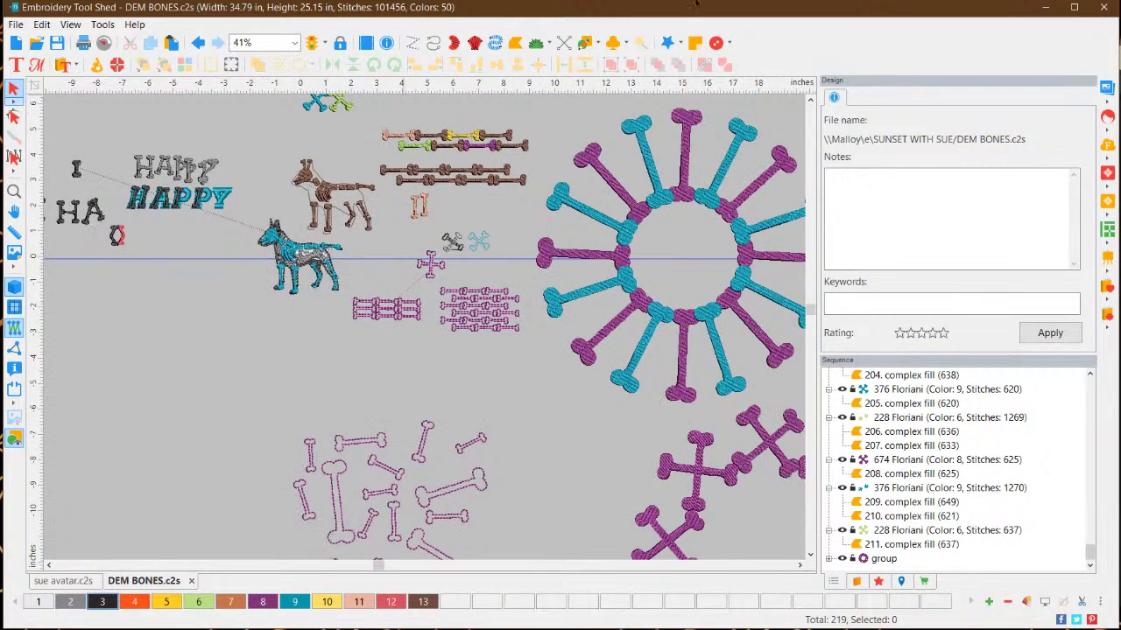
scroll(813, 103, up, 4)
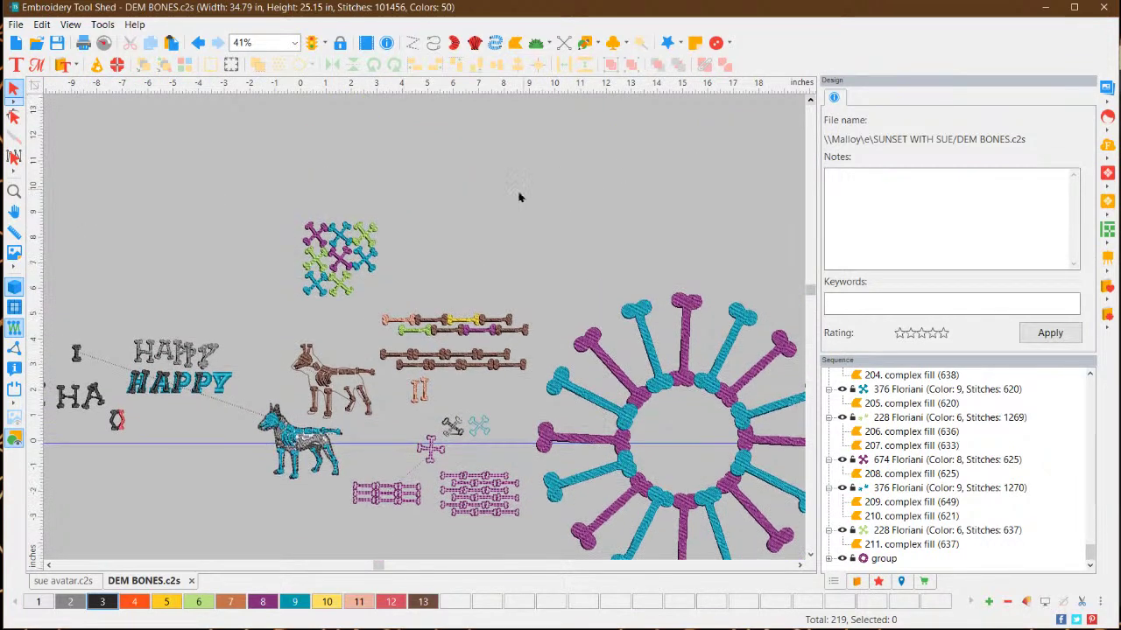
click(372, 235)
drag(372, 235, 432, 170)
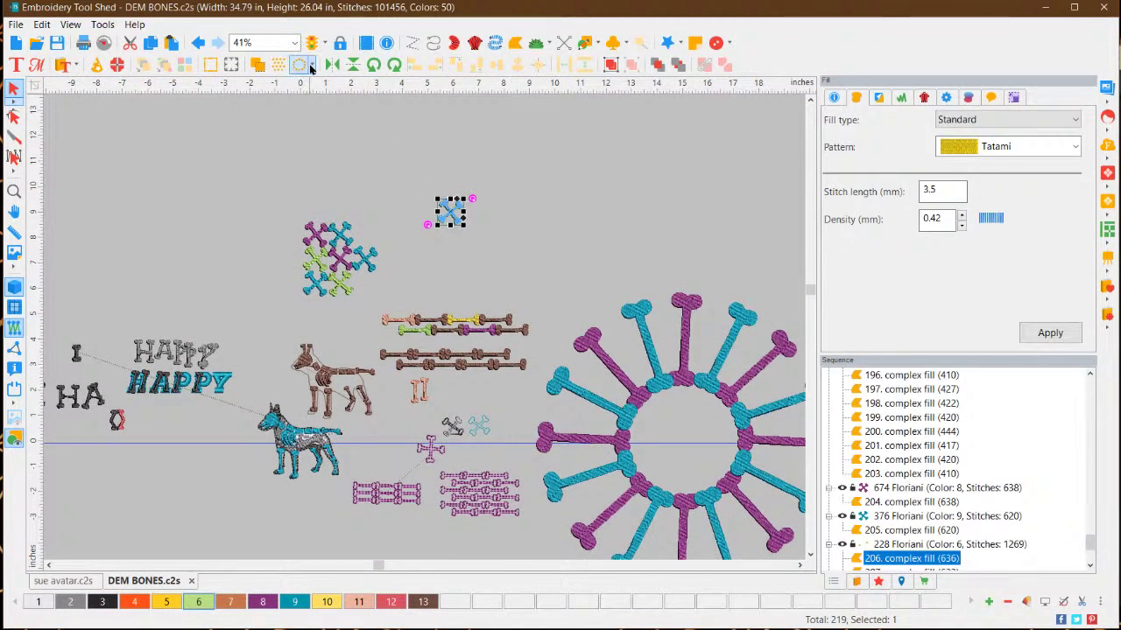
click(312, 67)
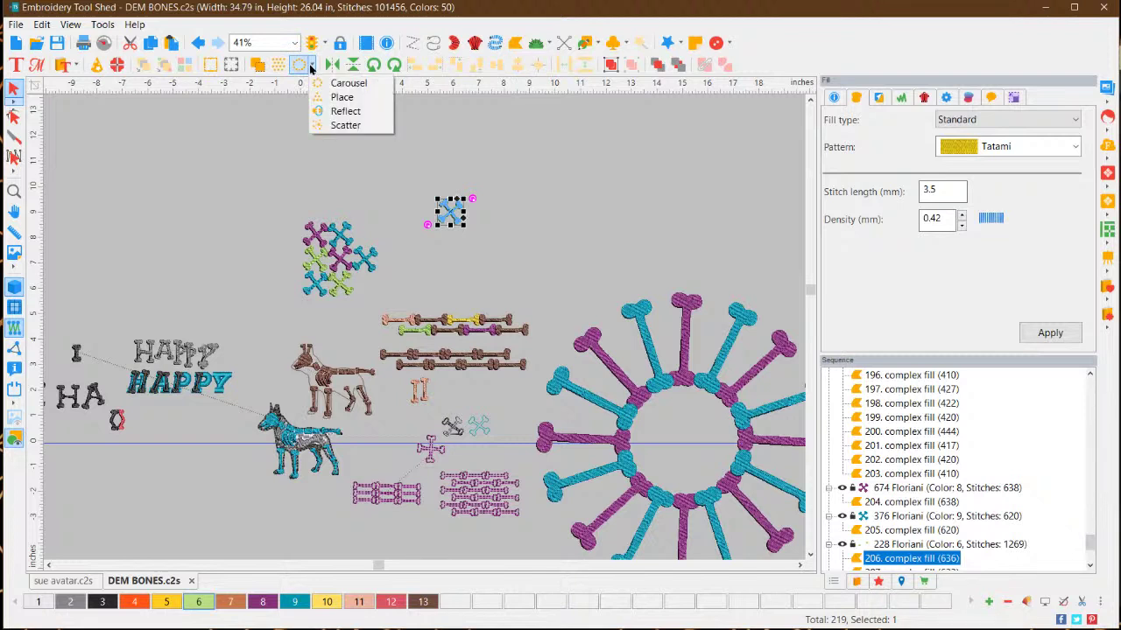
click(361, 97)
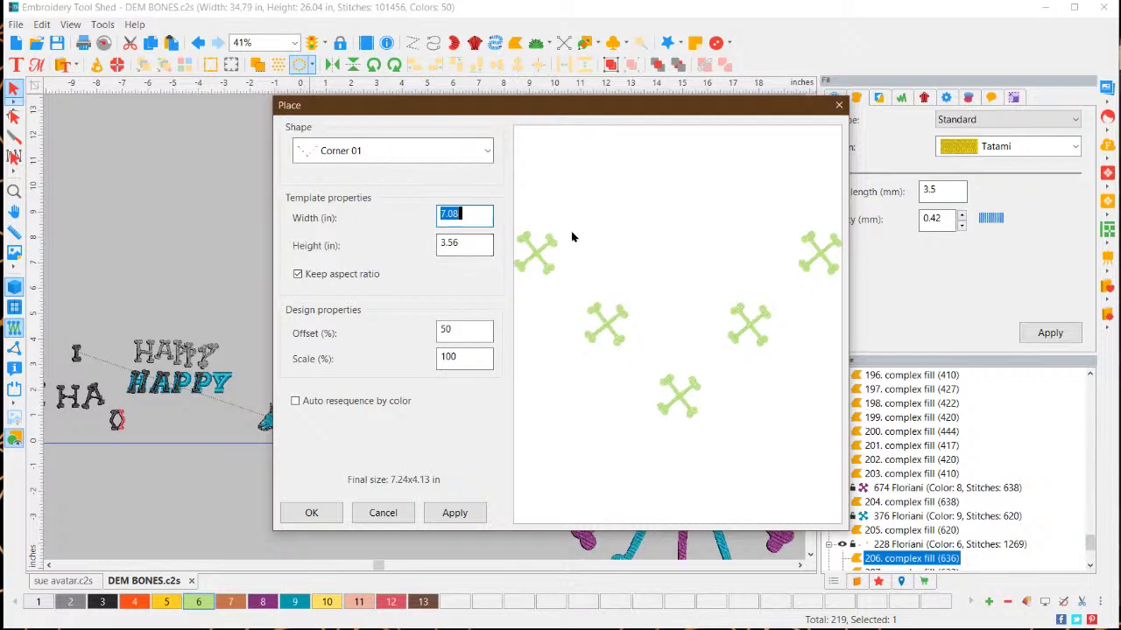
Preview the Scoop 01 and T-Shirt 01 shapes for the placed crossbones and return to Corner 01
click(480, 153)
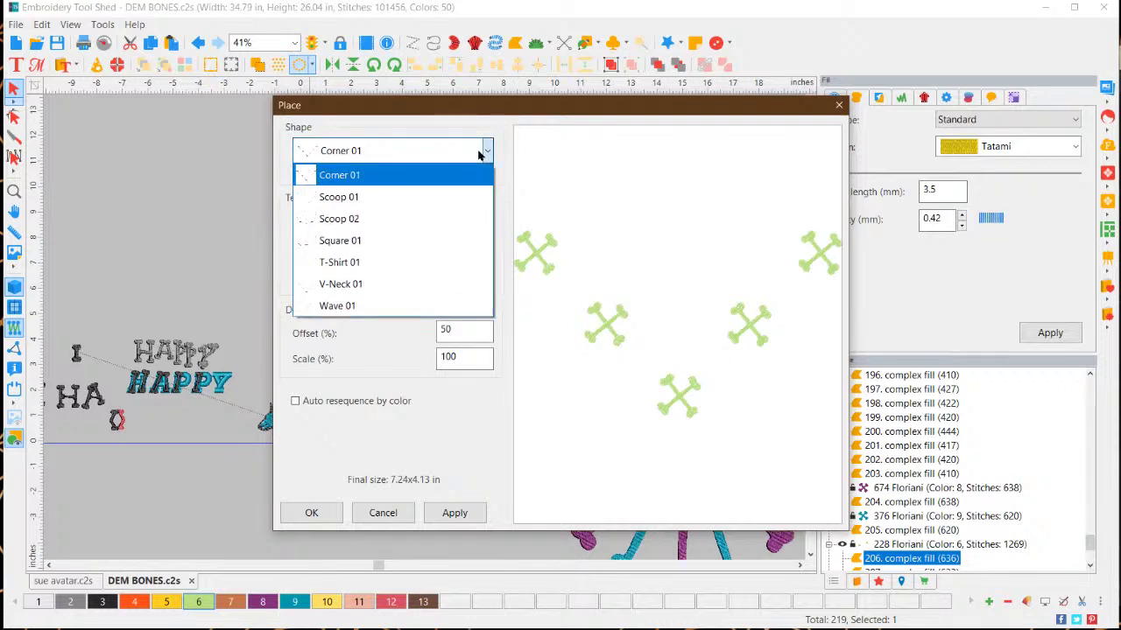
click(358, 197)
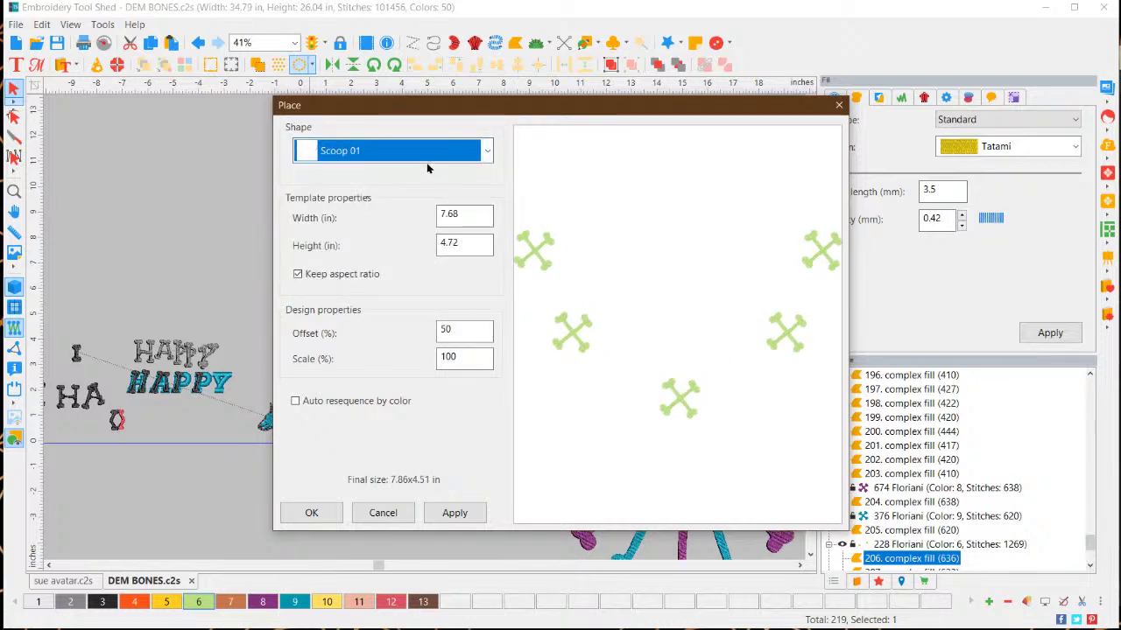
click(485, 152)
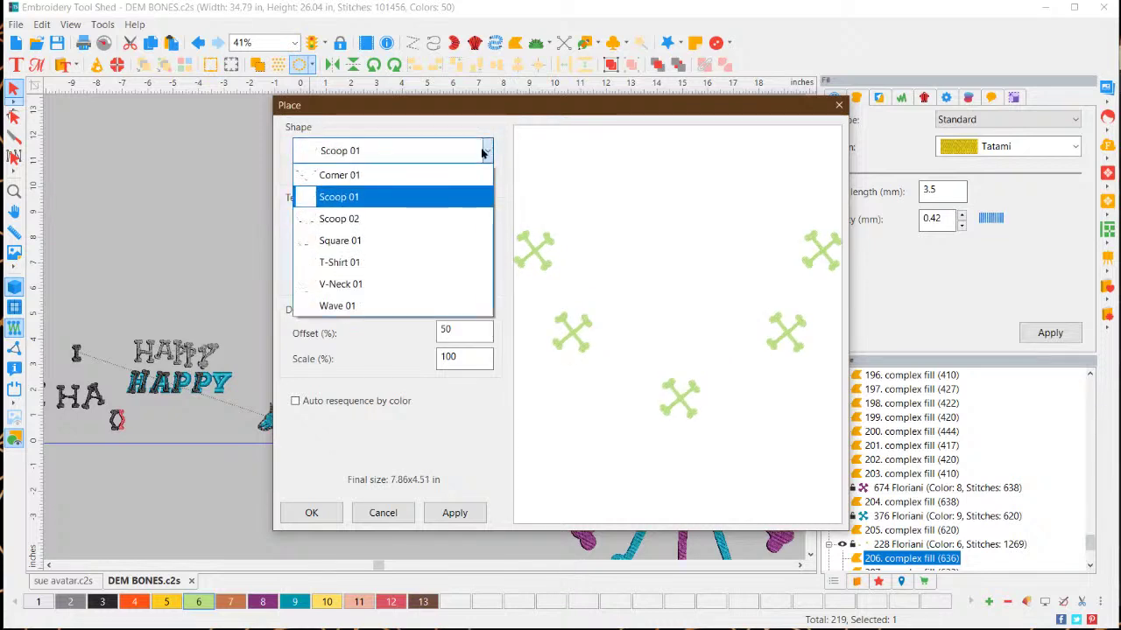
click(359, 262)
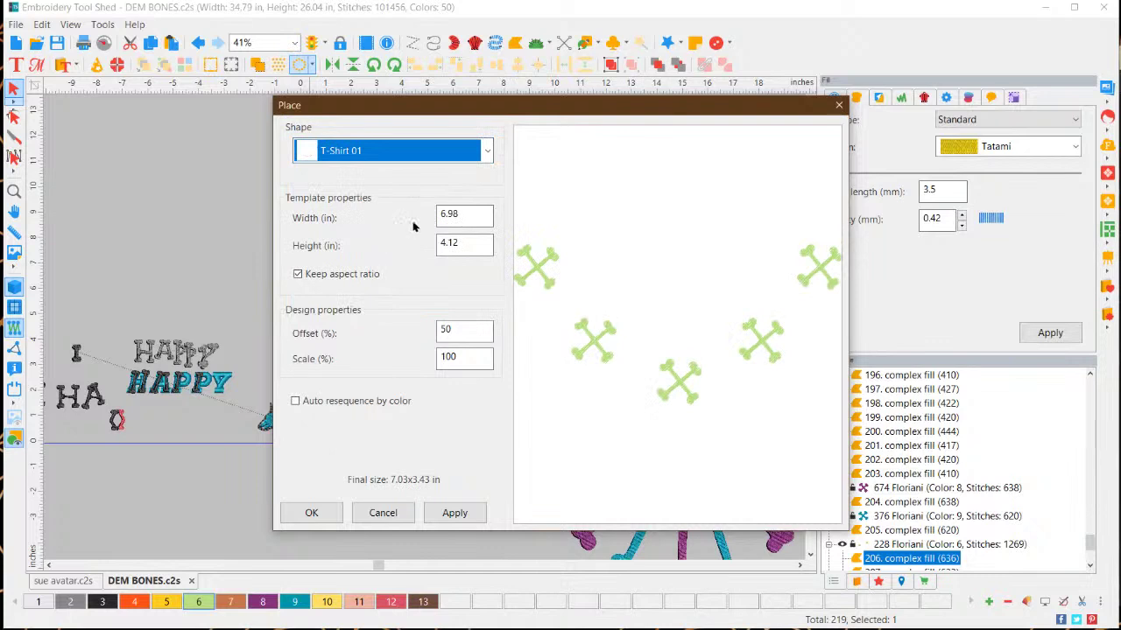
click(489, 150)
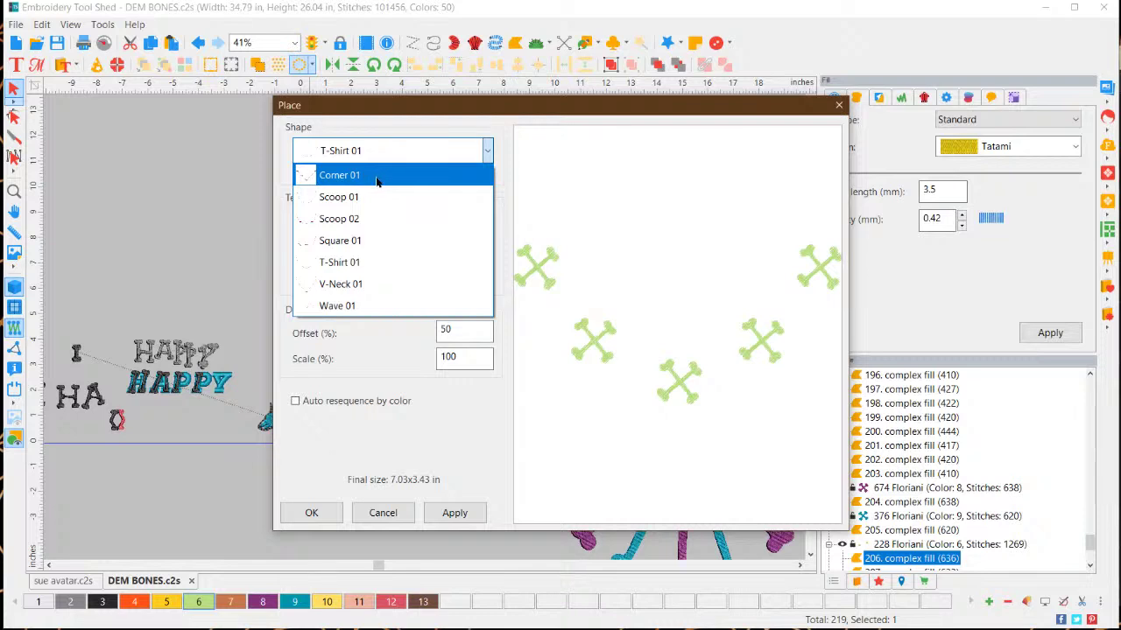
click(377, 179)
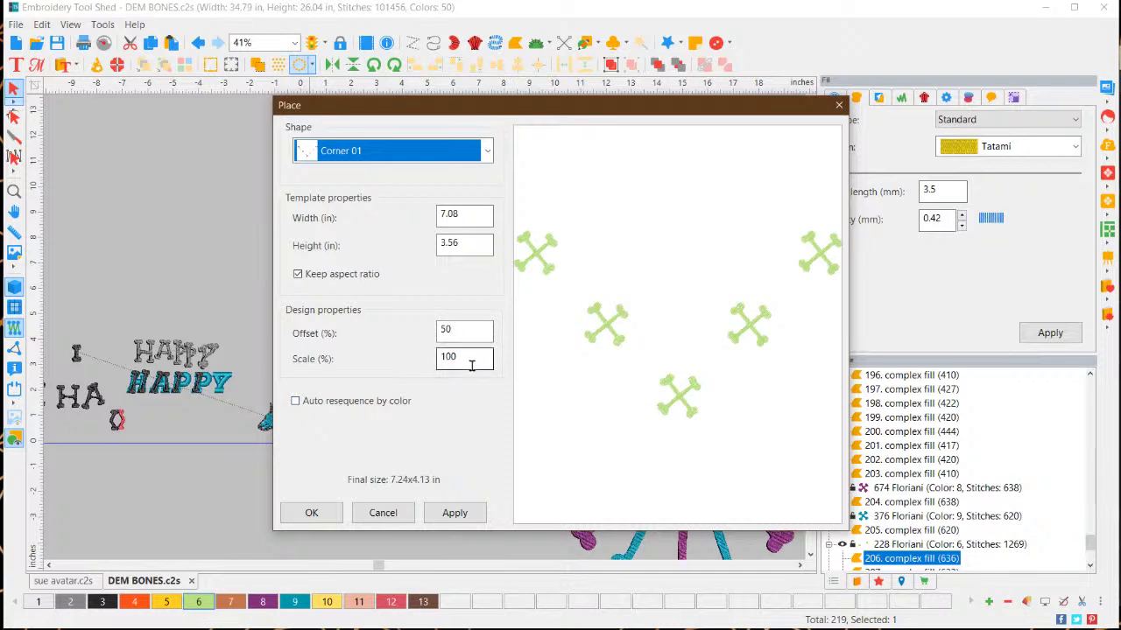
Create the Corner 01 crossbones arrangement at 200% scale and move it to the empty area above the other designs
drag(471, 365, 429, 368)
text(200)
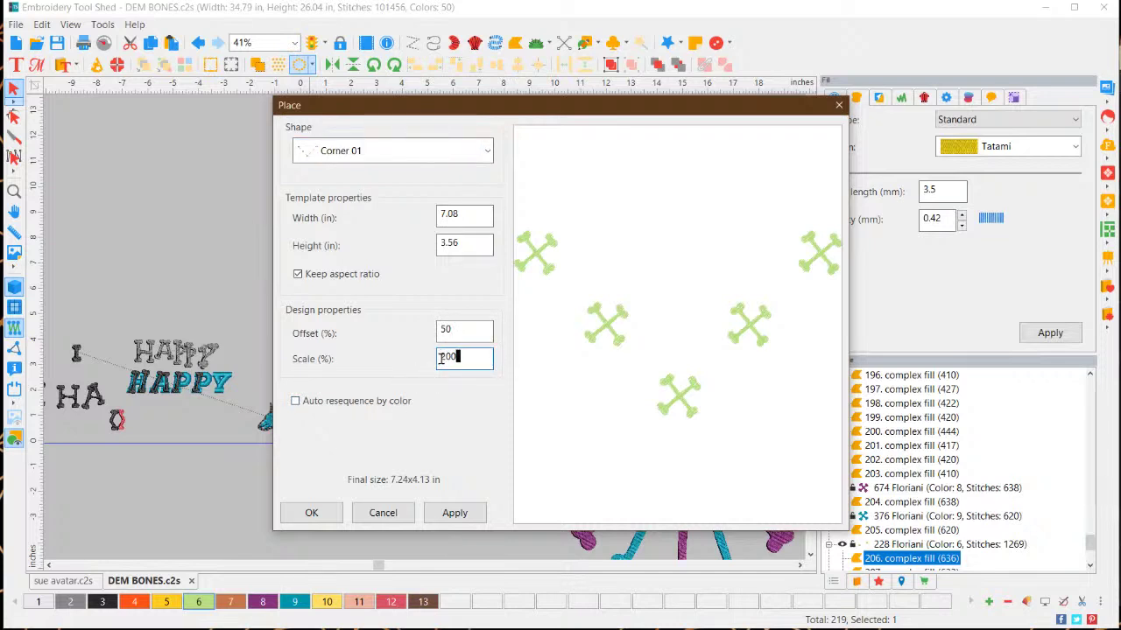
click(450, 514)
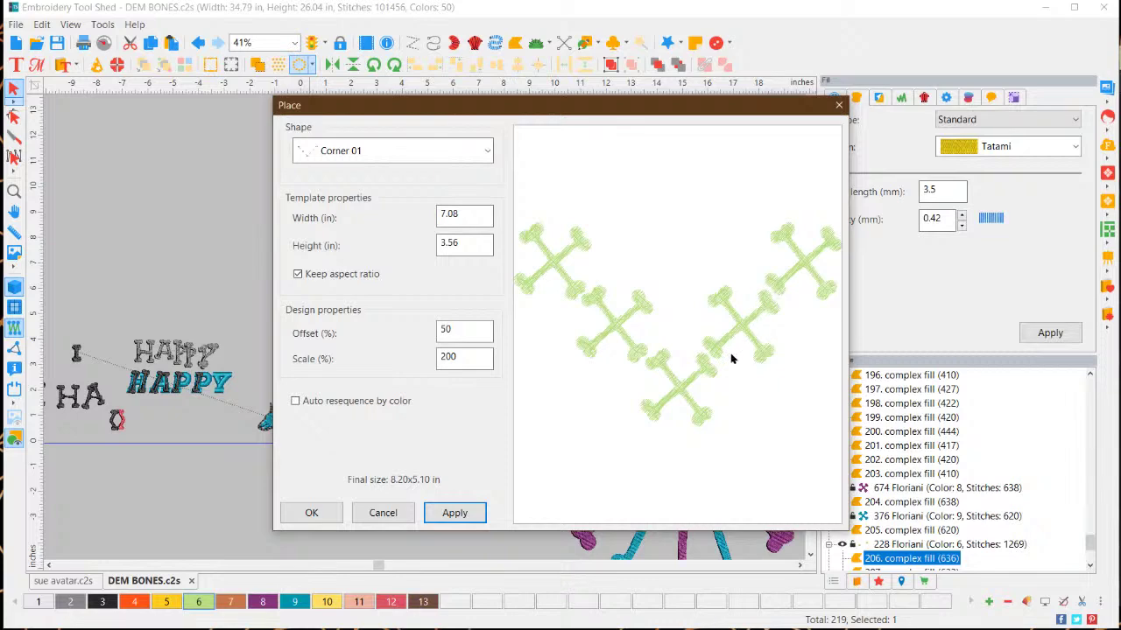
click(435, 514)
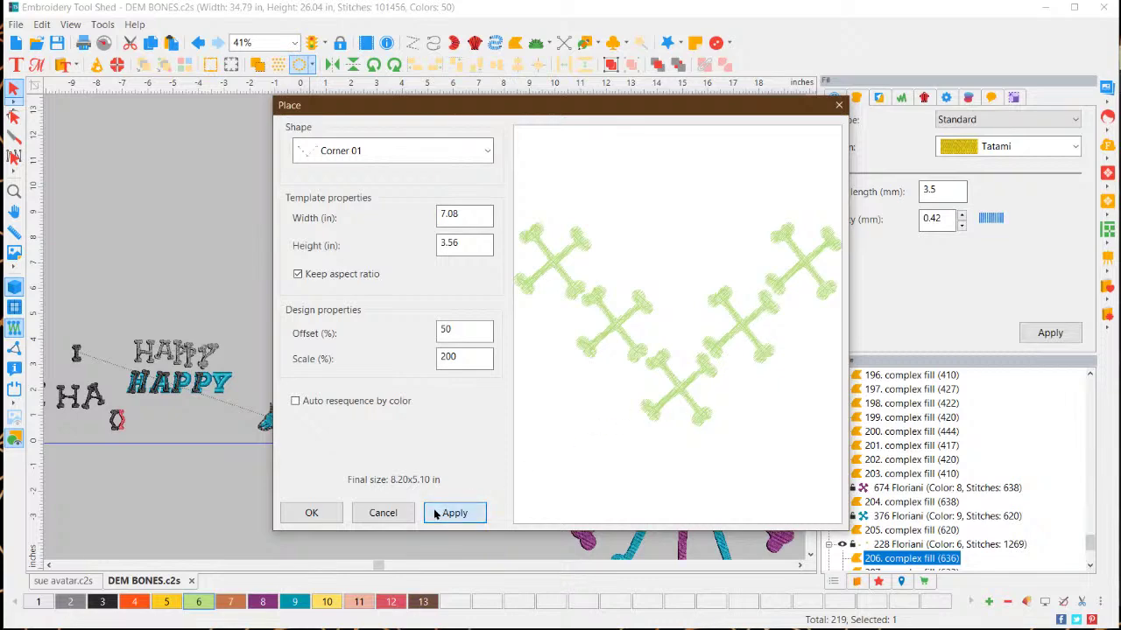
click(310, 512)
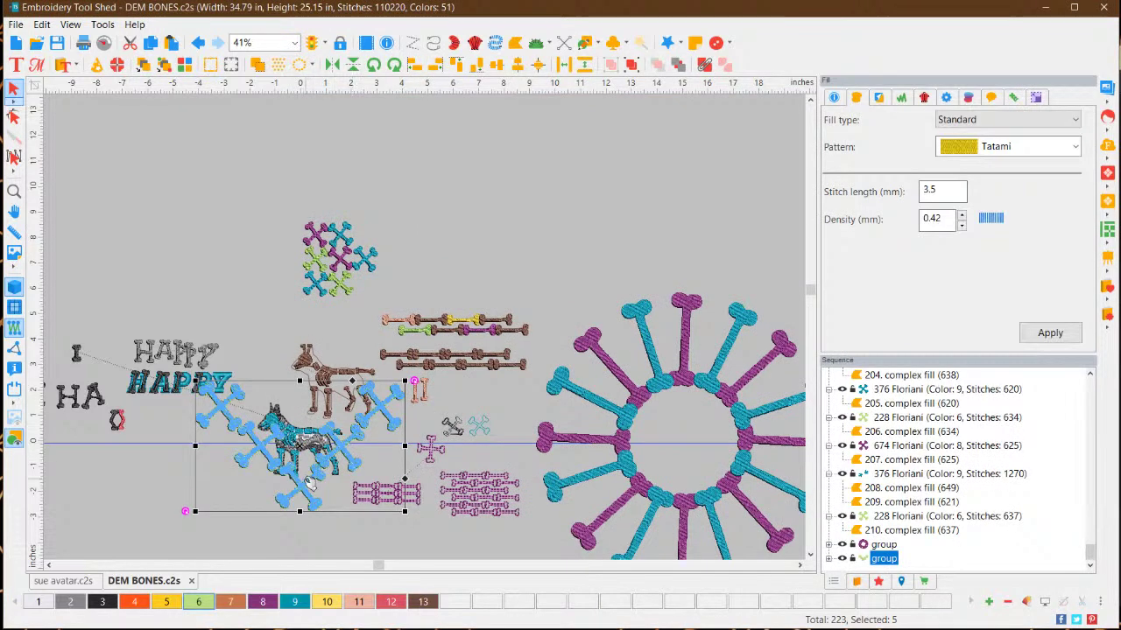
drag(310, 484, 534, 247)
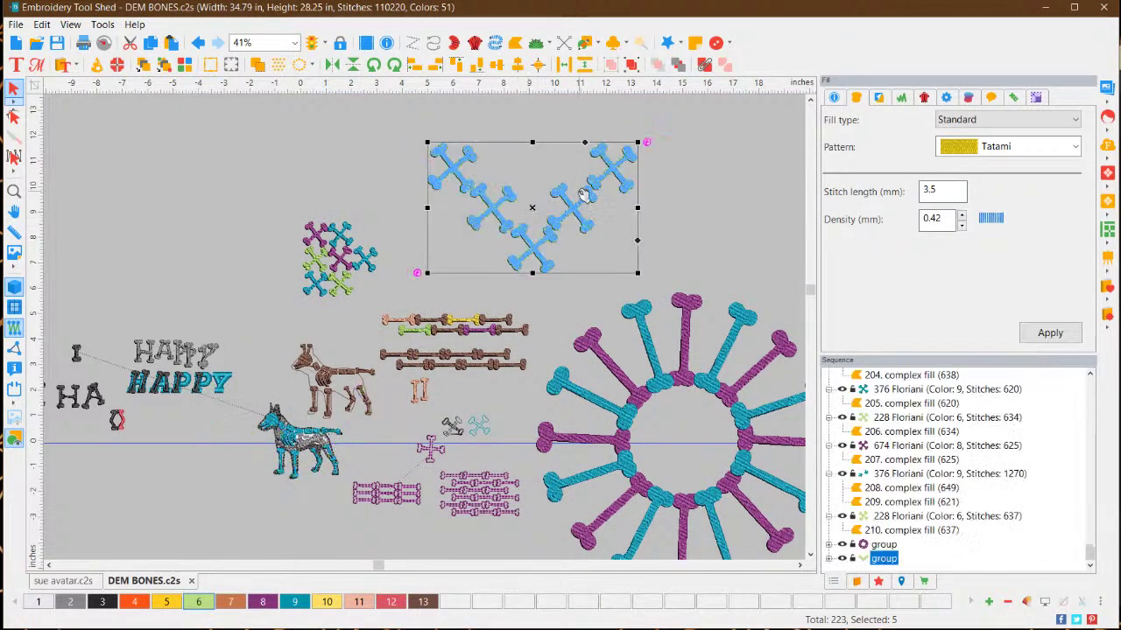
Shrink the V-shaped crossbones group to about 4.57 in wide and rotate it by about -47.5 degrees into an L shape
click(1036, 98)
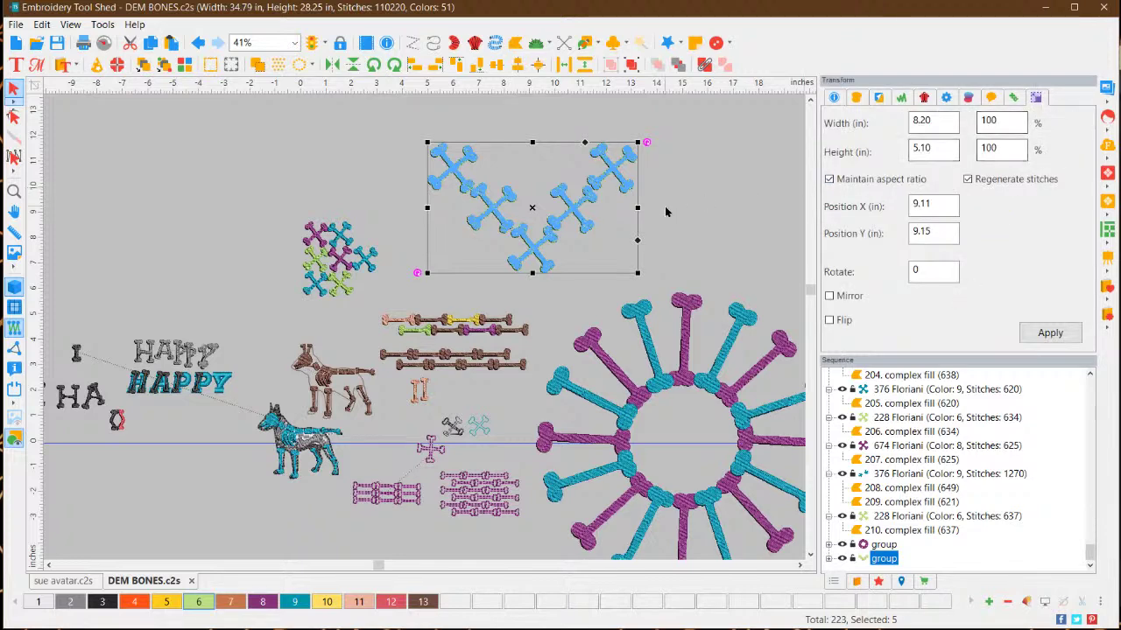
scroll(596, 203, down, 2)
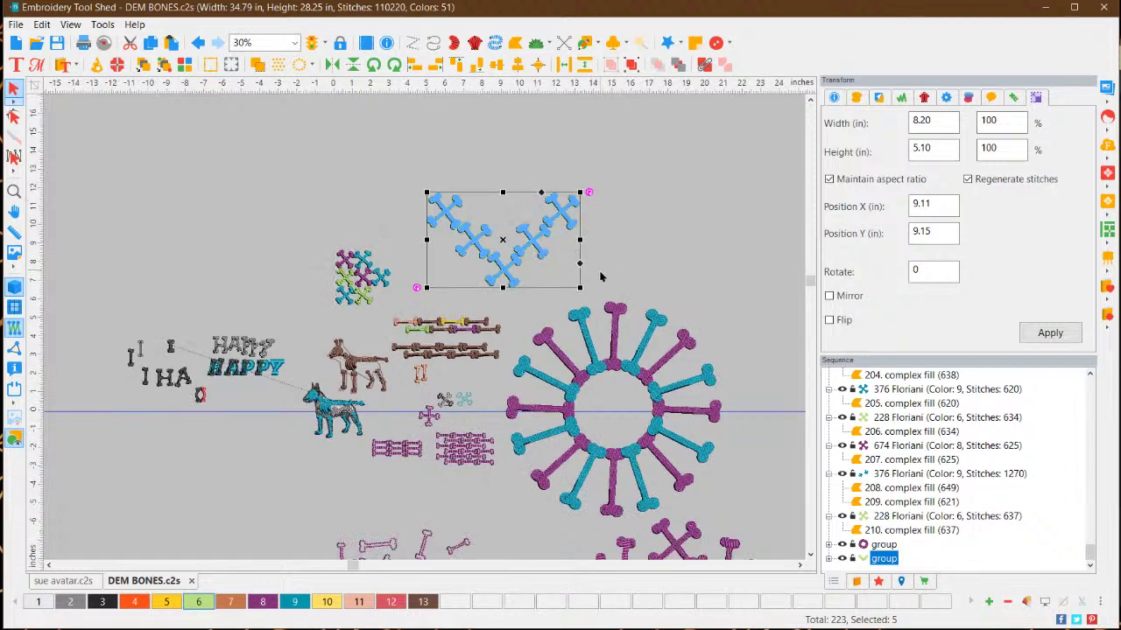
drag(584, 289, 512, 245)
drag(523, 193, 515, 233)
click(563, 237)
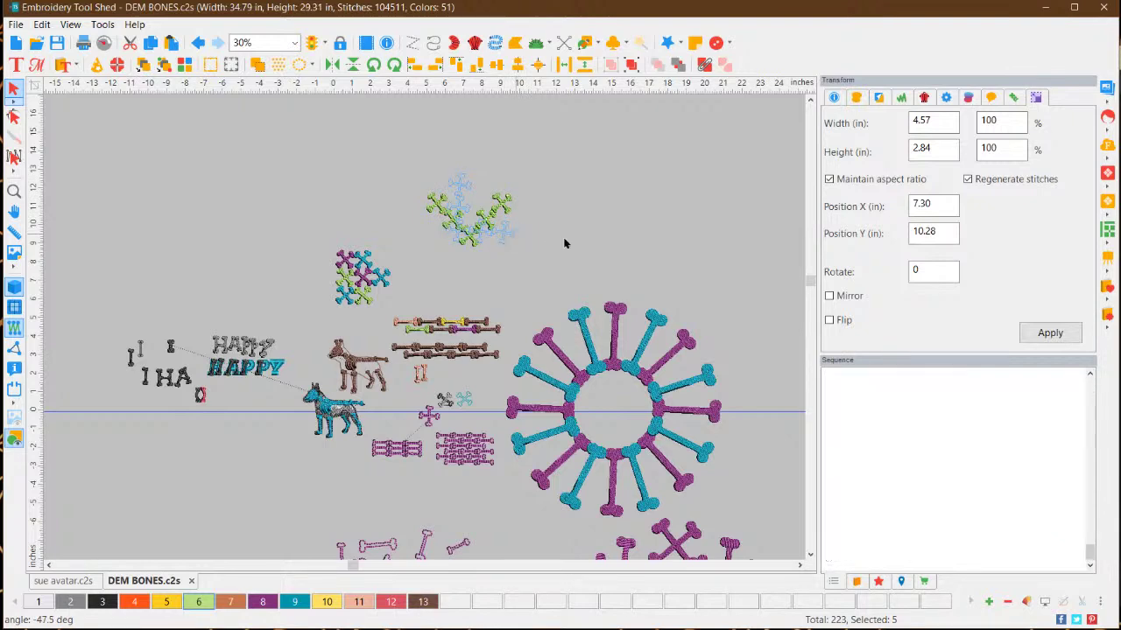
Copy and paste the L-shaped green crossbones group, move the copy up beside the original and mirror it horizontally
scroll(548, 236, up, 4)
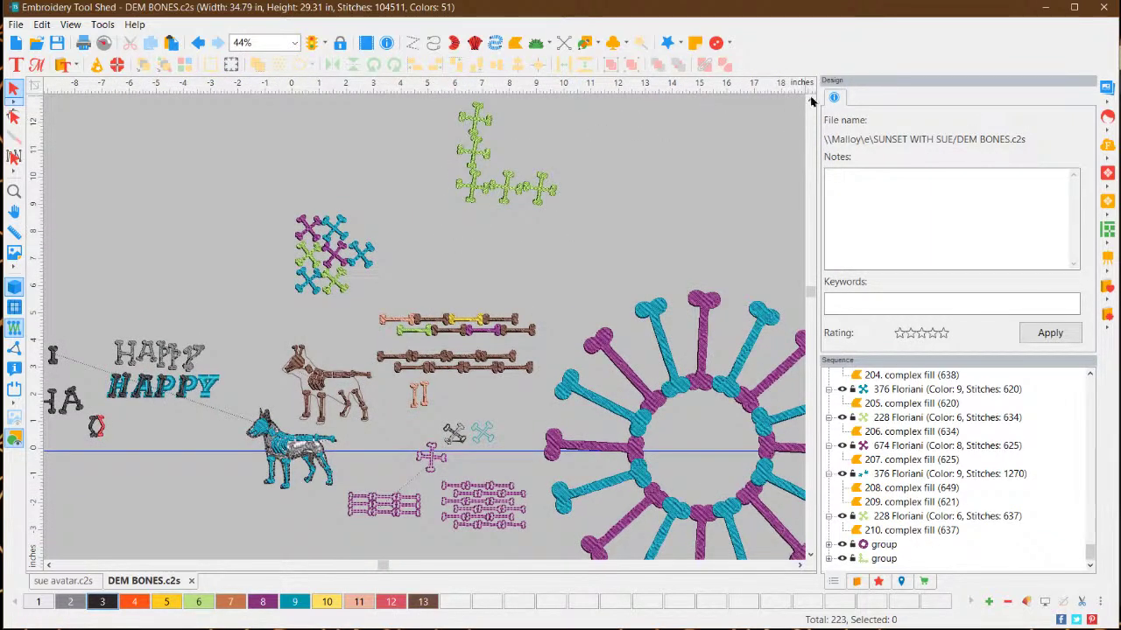
scroll(536, 278, up, 2)
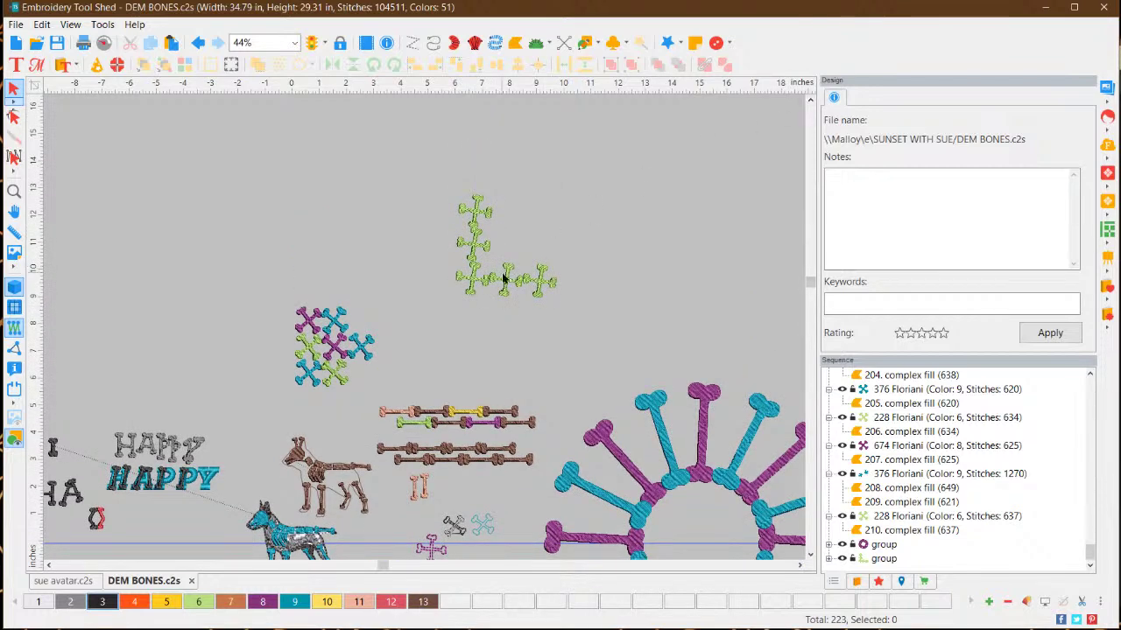
scroll(503, 278, up, 3)
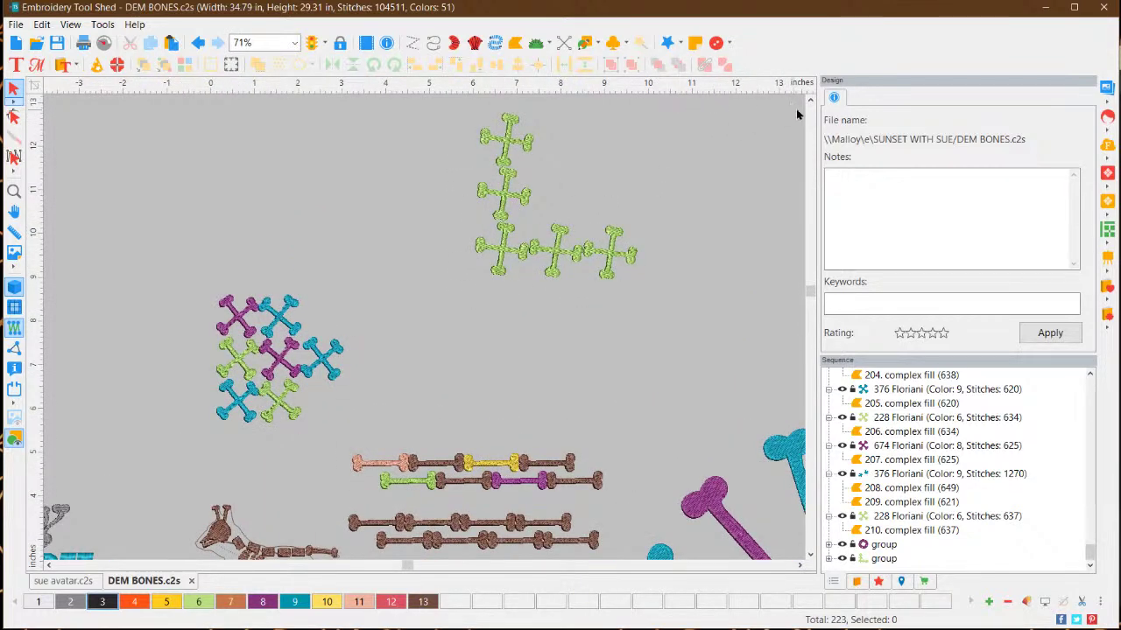
scroll(811, 99, up, 3)
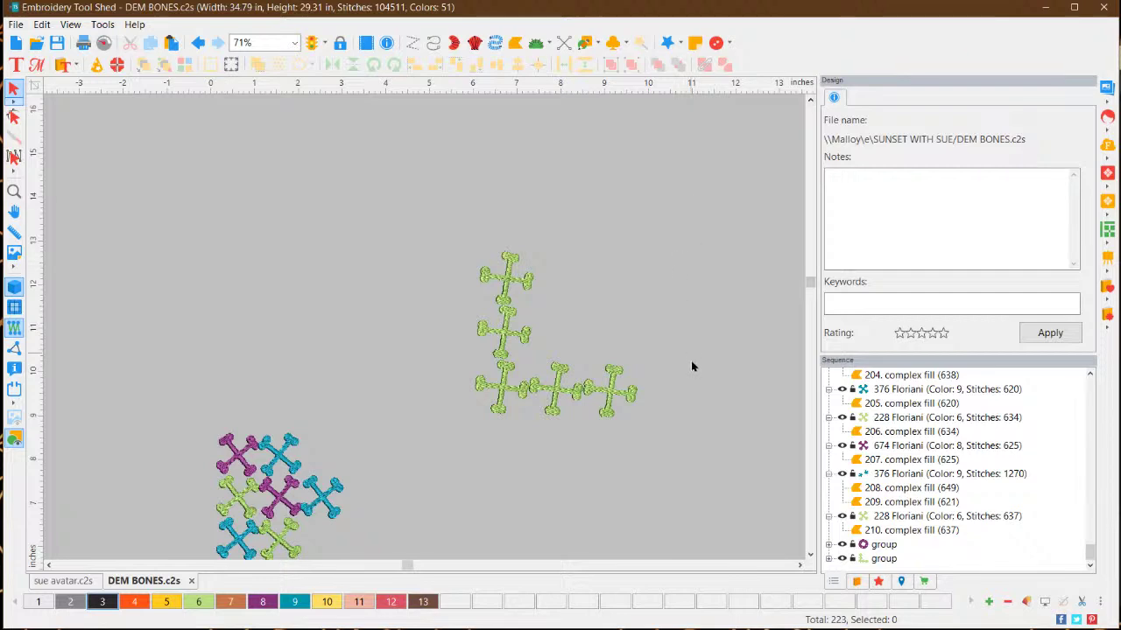
drag(676, 447, 458, 226)
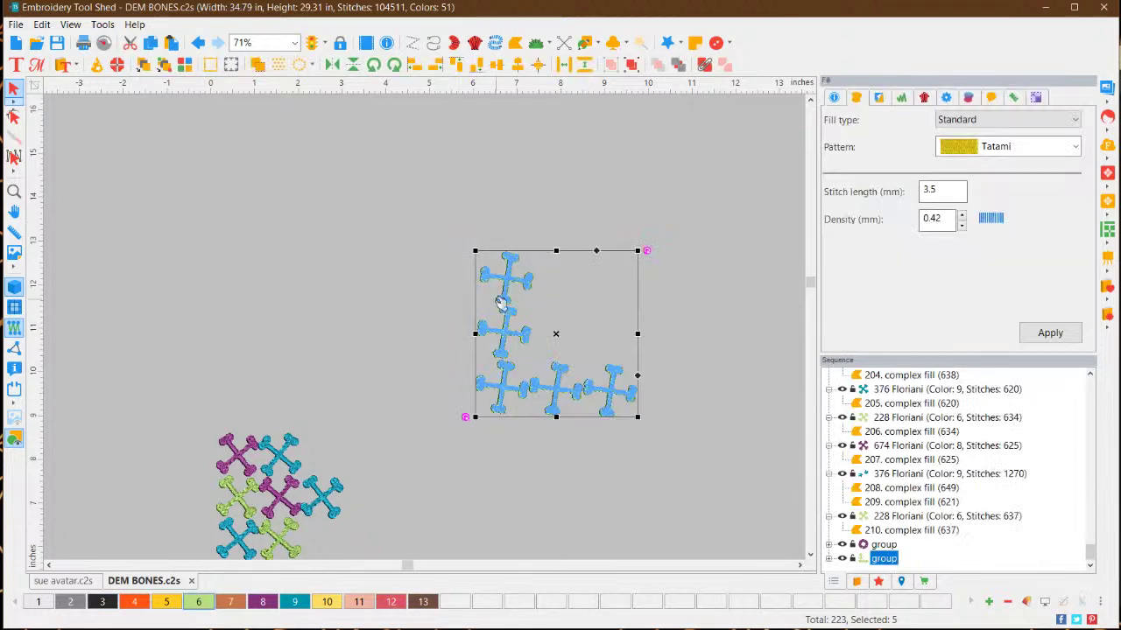
right_click(513, 294)
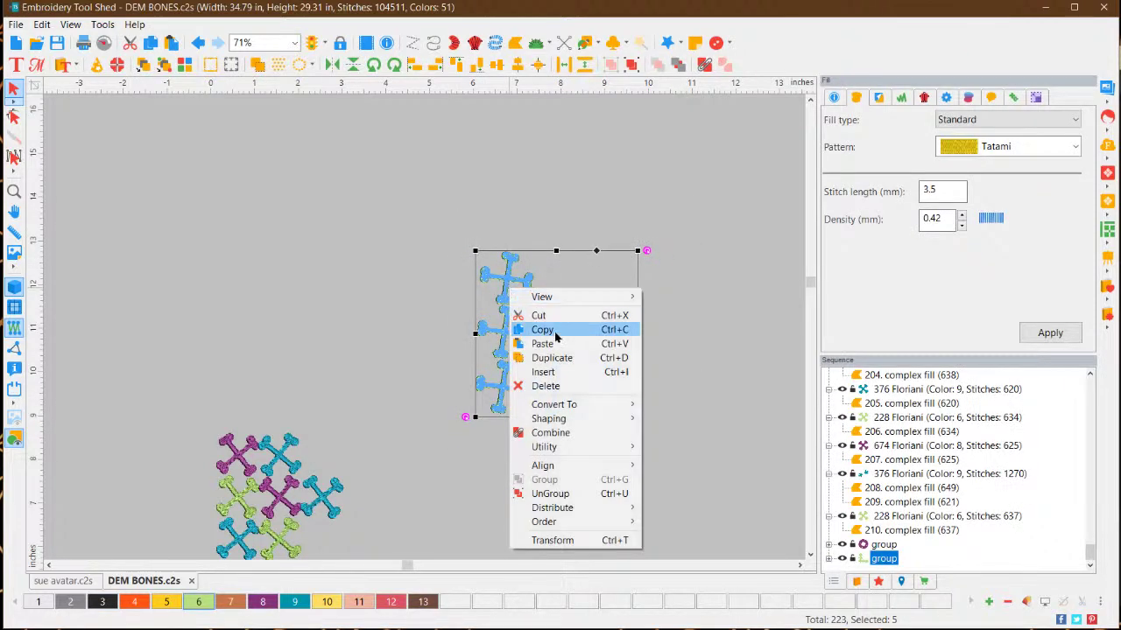
click(520, 330)
right_click(512, 295)
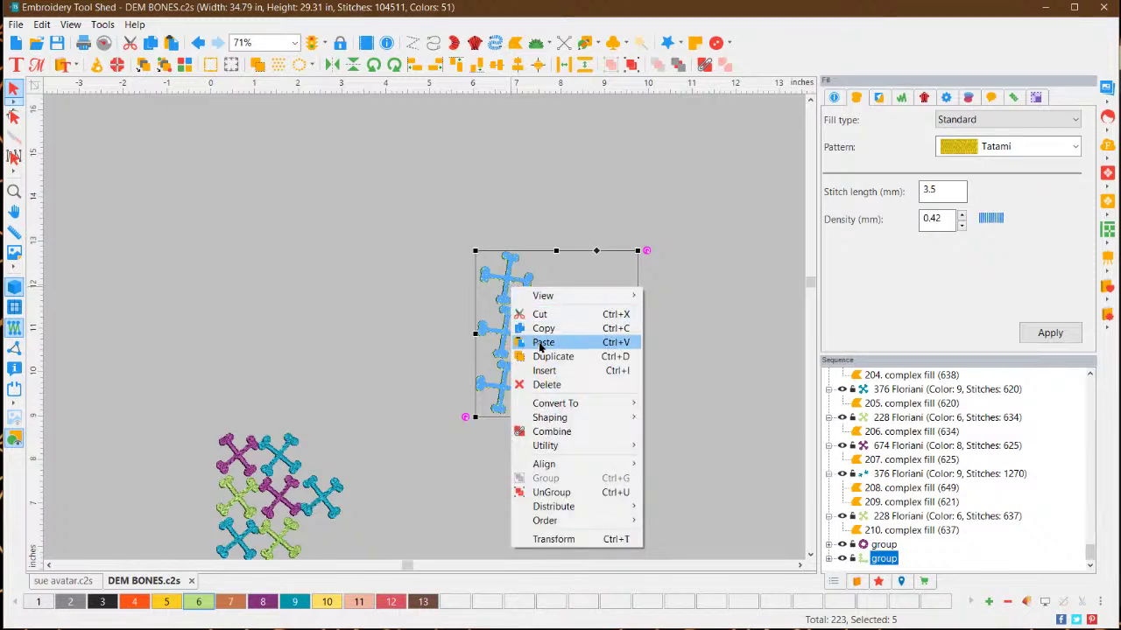
click(515, 339)
drag(517, 327, 618, 261)
click(331, 67)
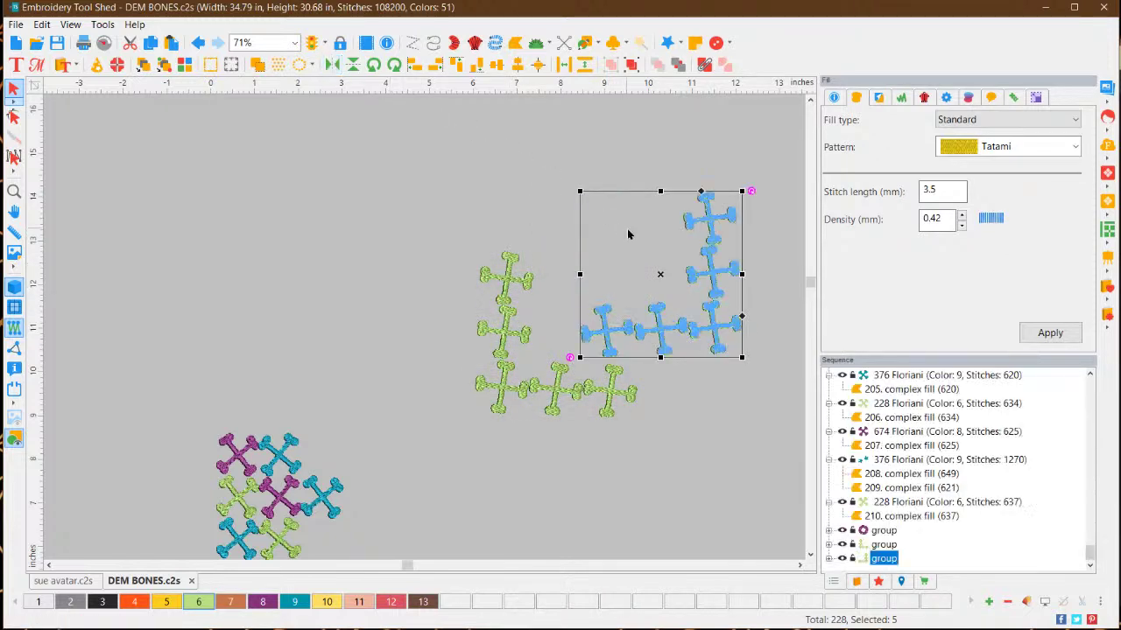
Rotate the mirrored copy and fit it opposite the original L so the two groups form a square frame
drag(748, 191, 621, 192)
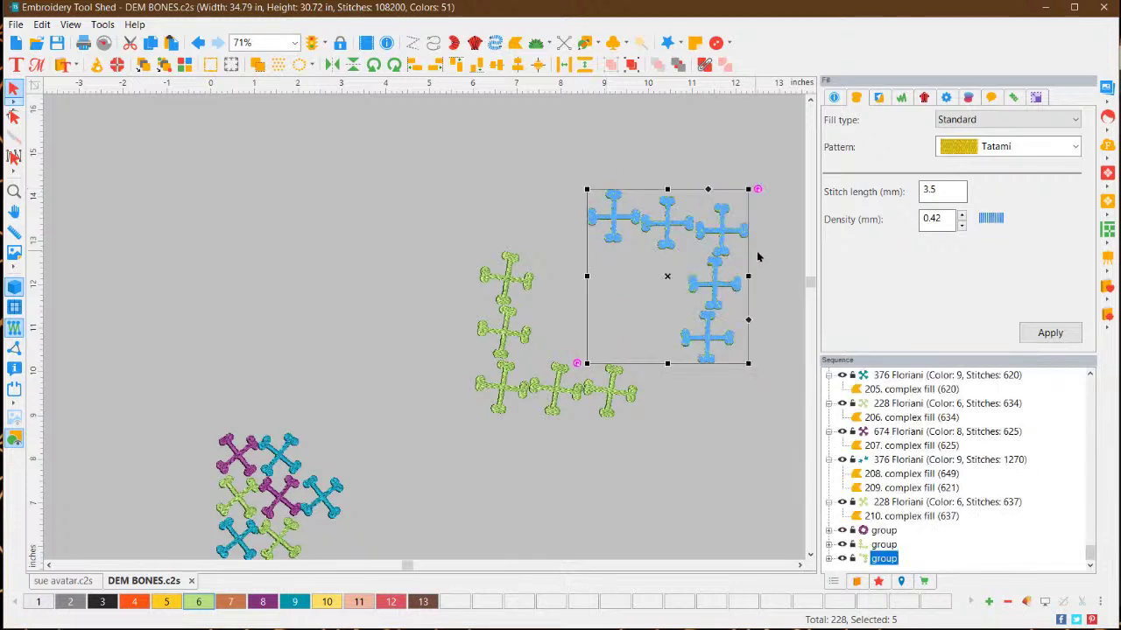
drag(730, 240, 657, 247)
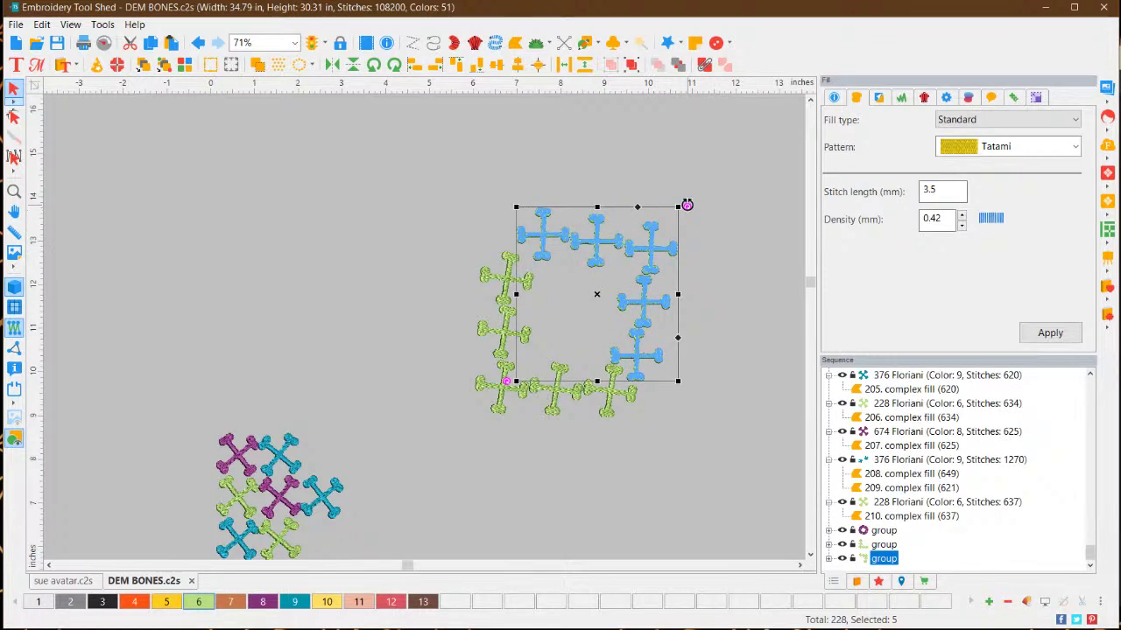
drag(686, 206, 681, 204)
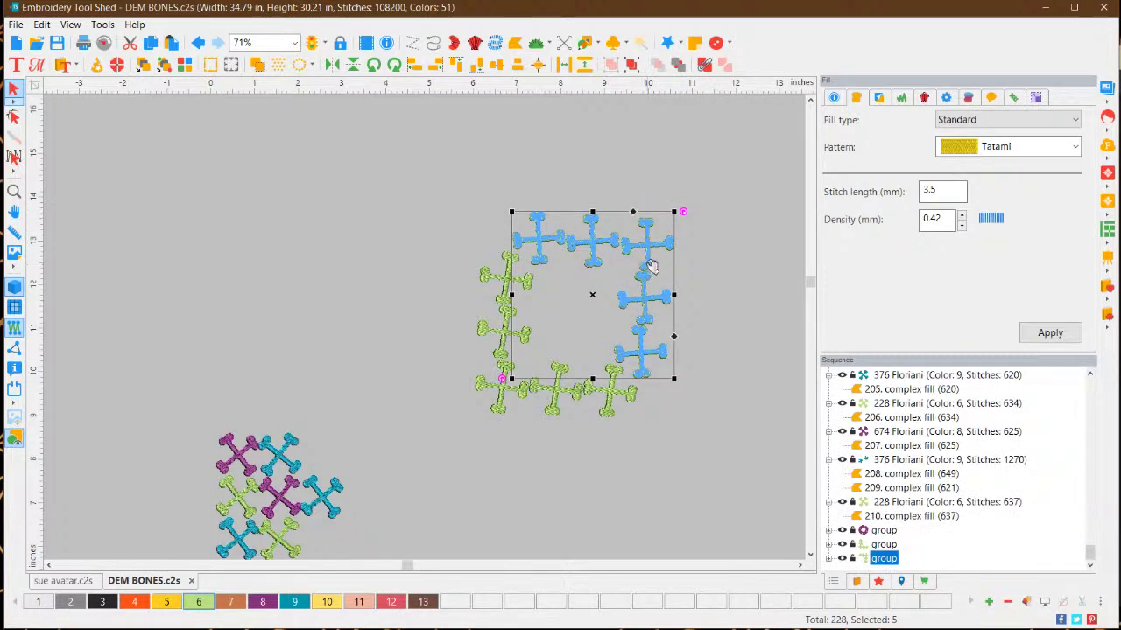
drag(645, 268, 656, 263)
click(714, 448)
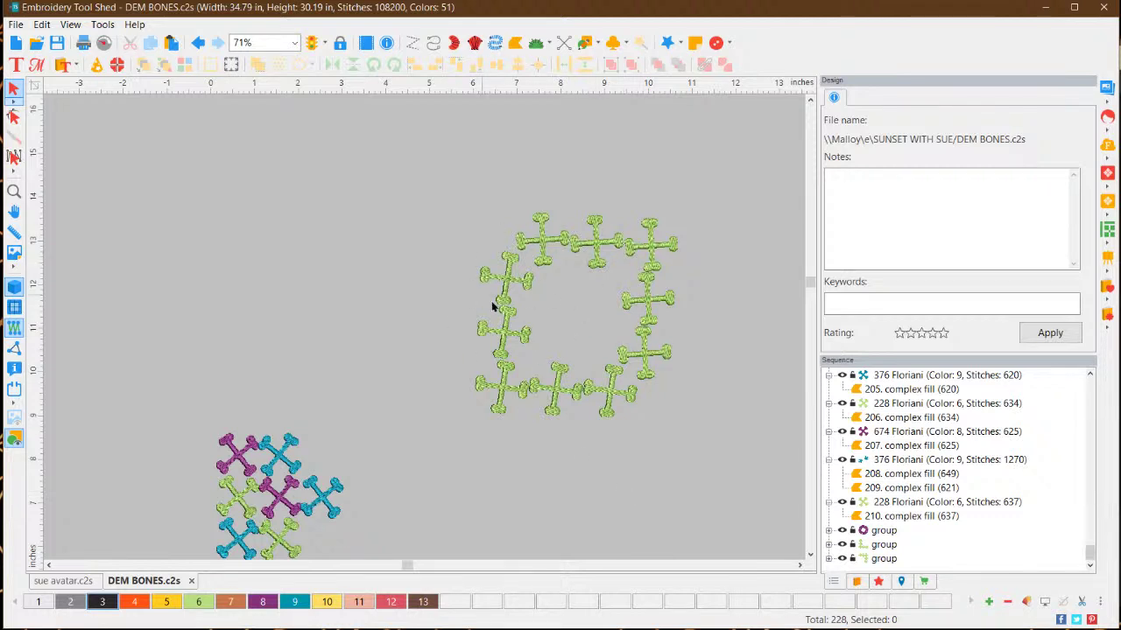
Move the pattern's top-row teal crossbones into the center of the green frame and its middle-row teal one into empty space
drag(277, 453, 571, 311)
click(443, 492)
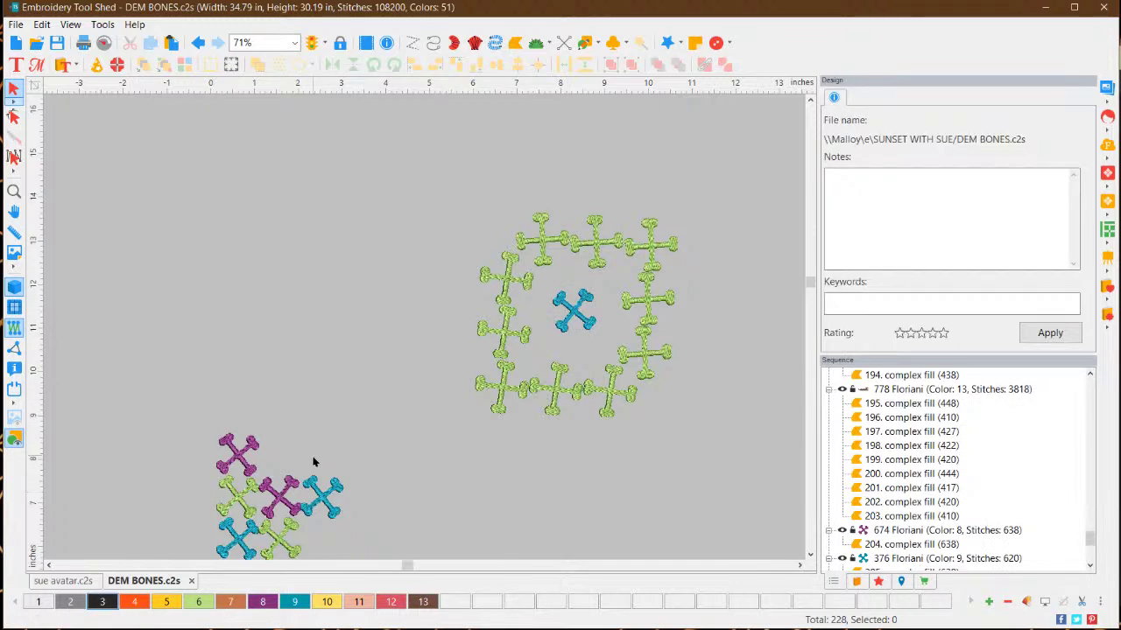
drag(325, 487, 331, 313)
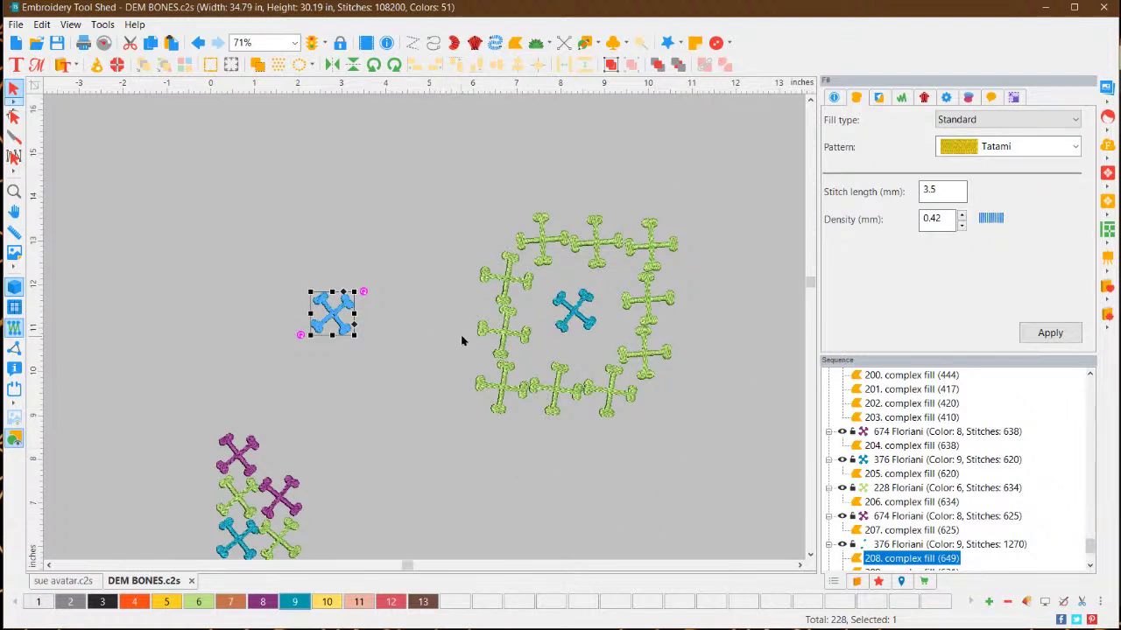
Reflect the separate teal crossbones horizontally and vertically with 3 repeats and move the resulting block beside the scattered outlined bones
click(313, 67)
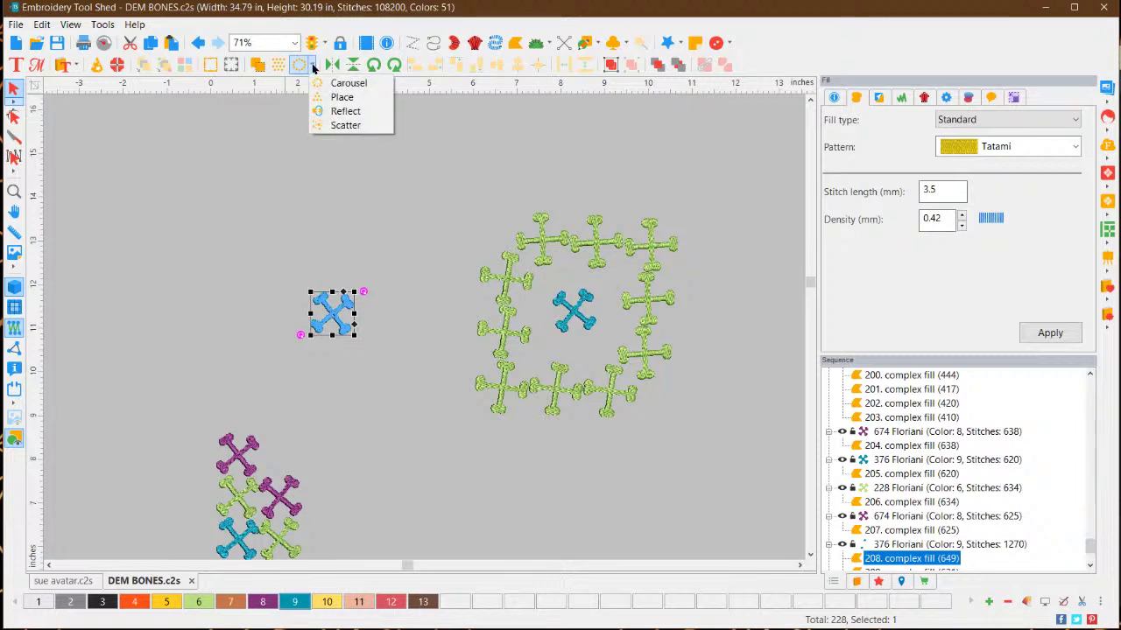
click(345, 111)
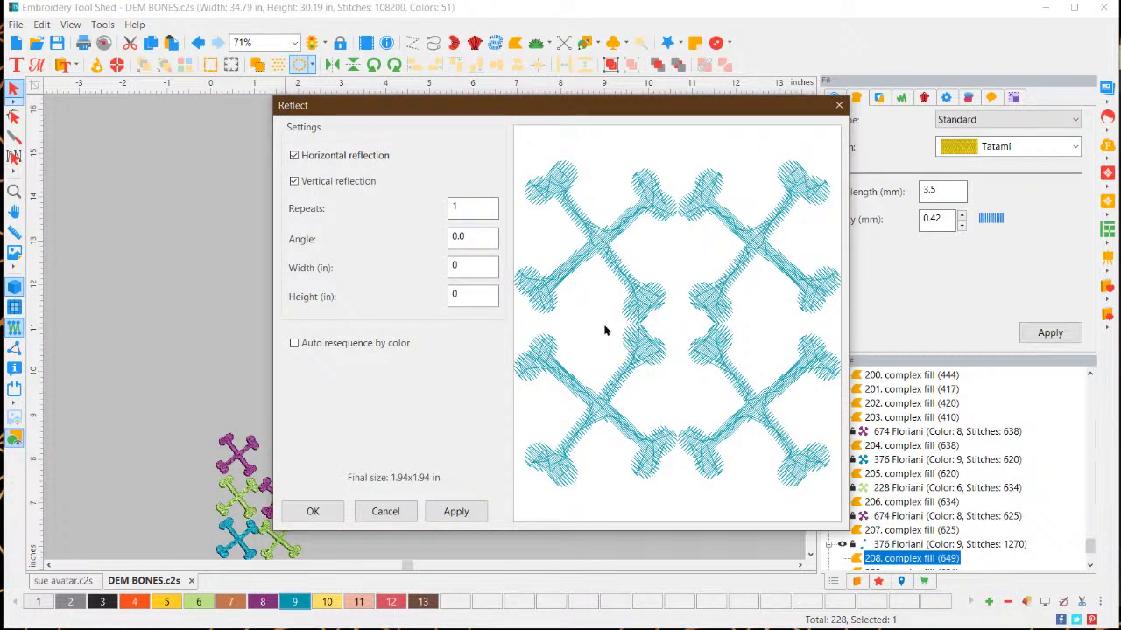
click(294, 182)
click(294, 182)
double_click(468, 208)
text(3)
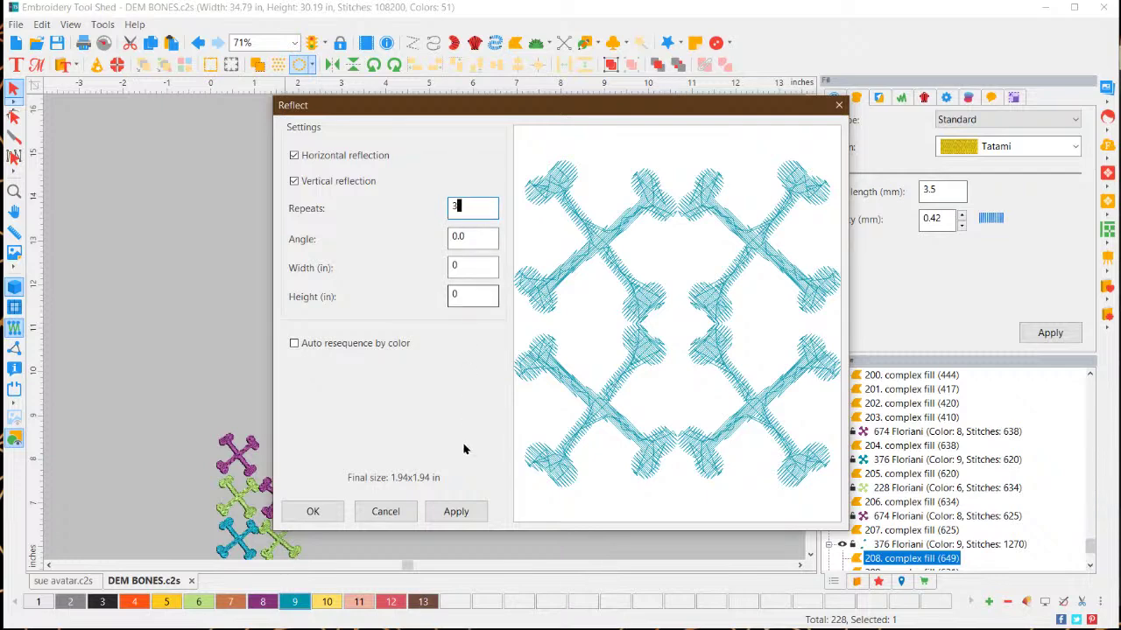
click(455, 512)
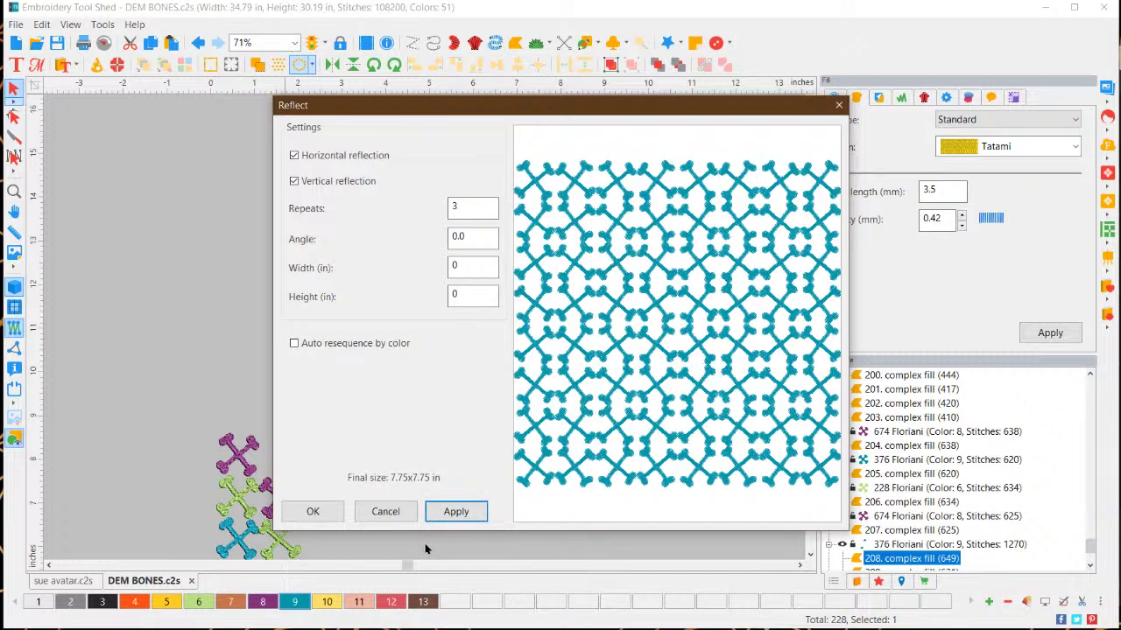
click(301, 514)
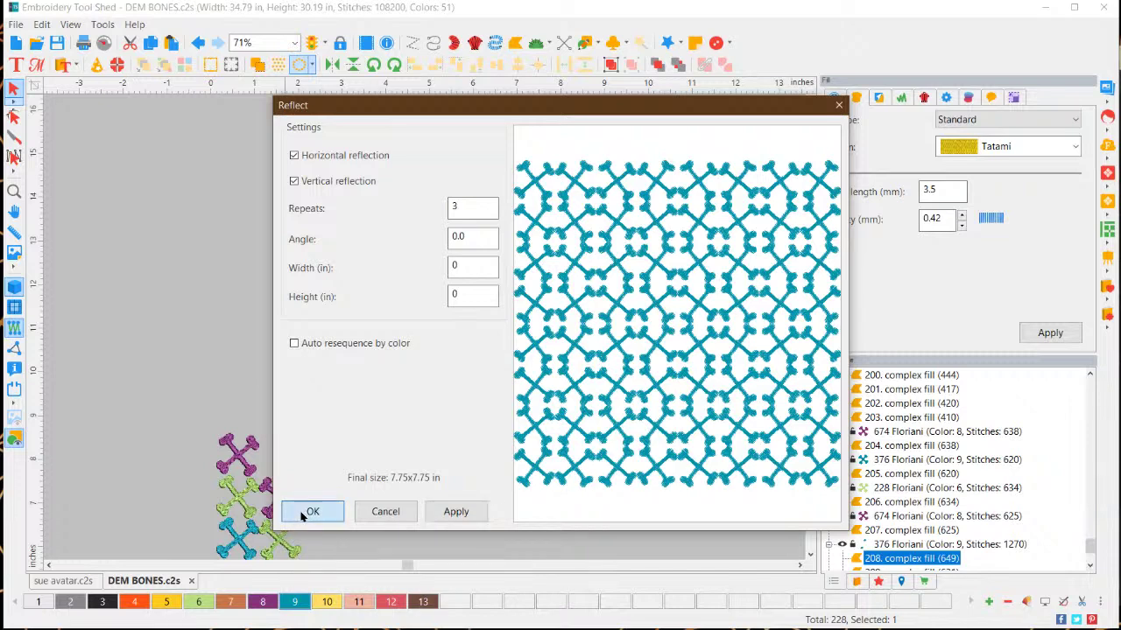
scroll(380, 456, down, 5)
drag(342, 329, 210, 464)
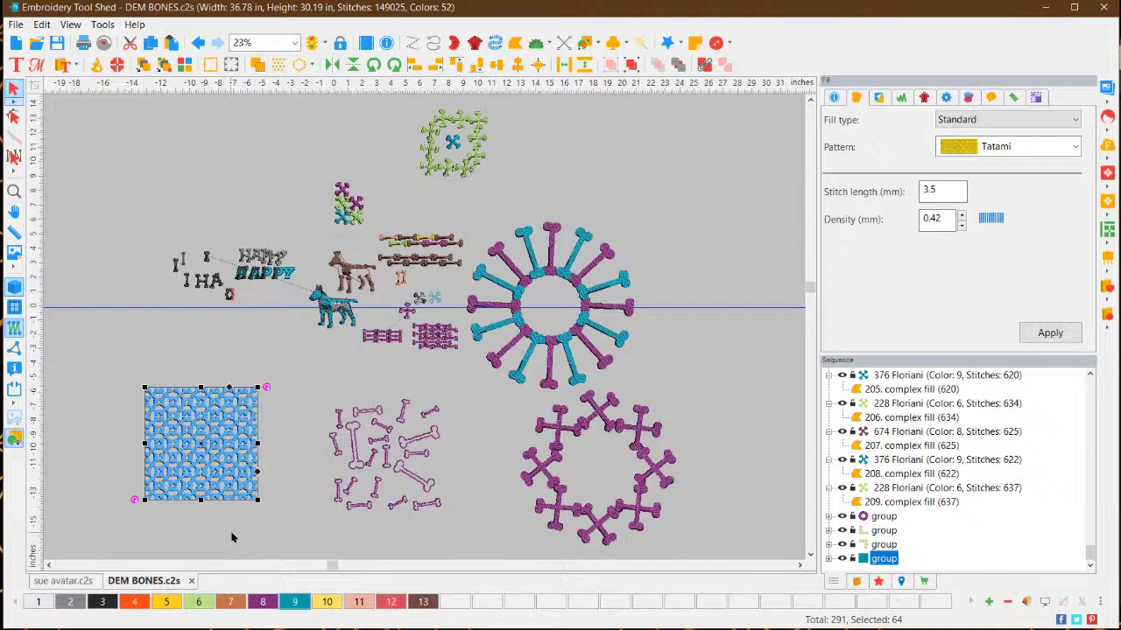
scroll(141, 516, up, 2)
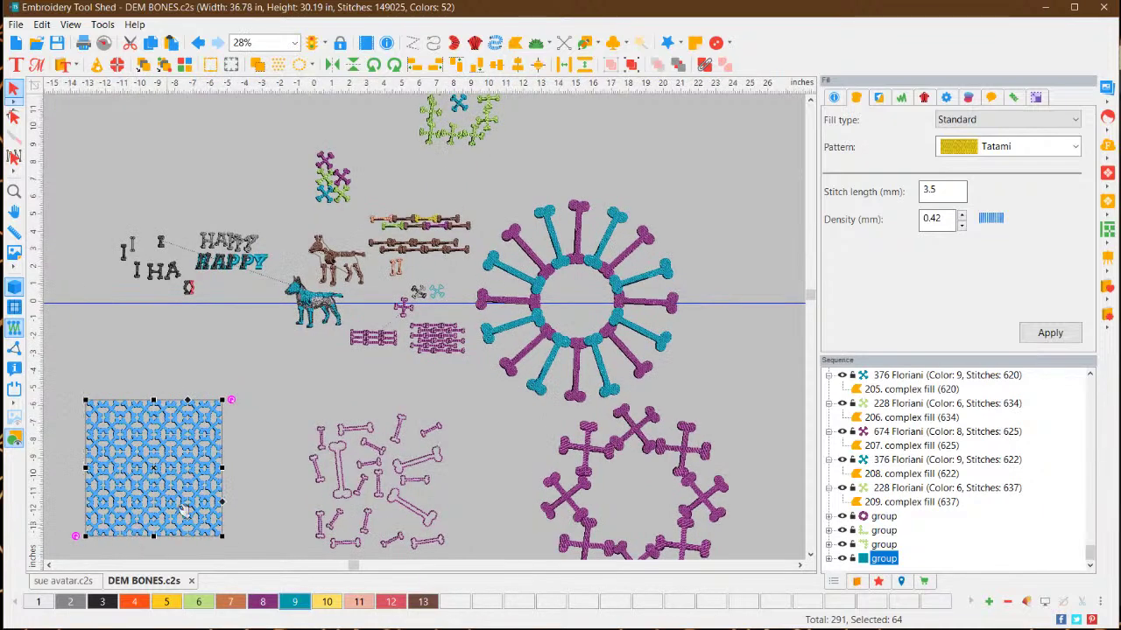
Locate and select the reflected teal crossbones block and check its size in the transform settings
drag(49, 566, 49, 566)
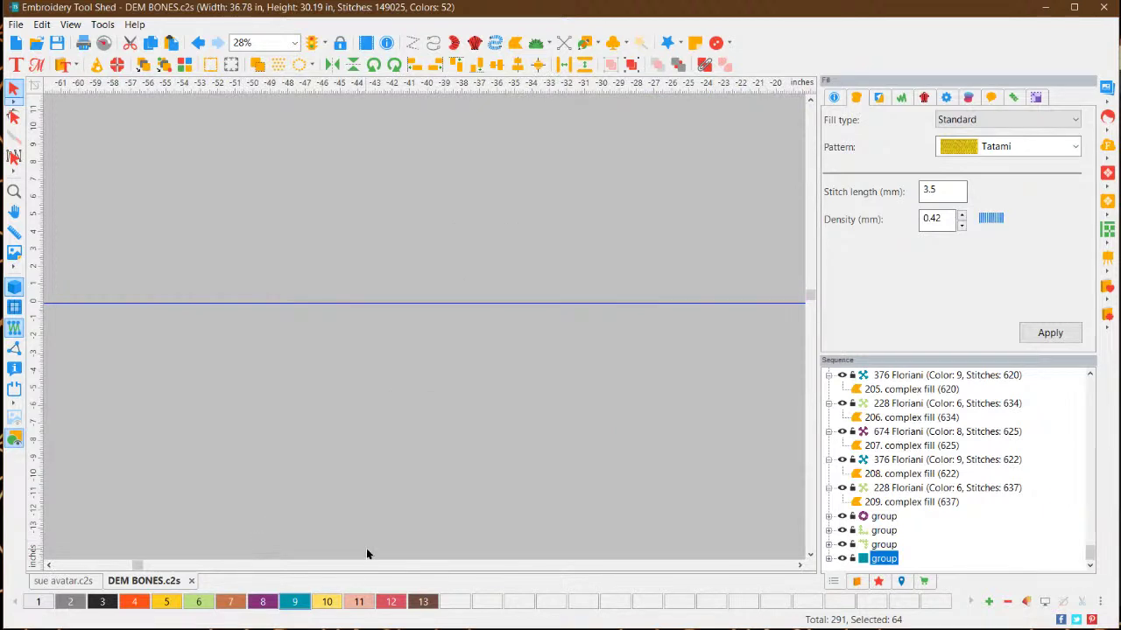
click(107, 558)
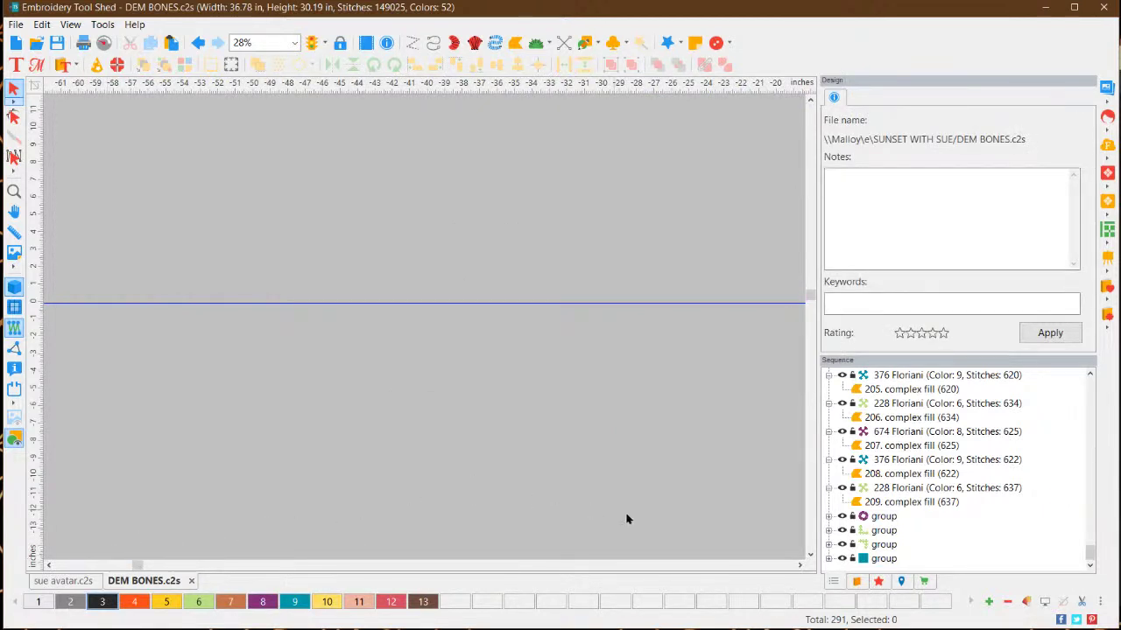
click(809, 555)
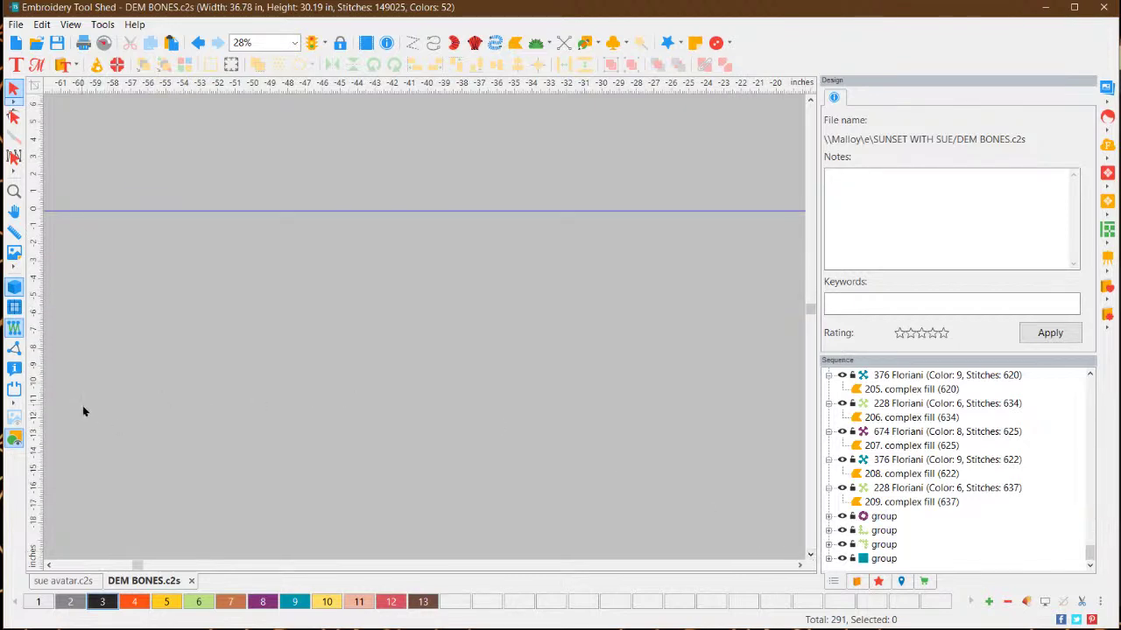
scroll(108, 418, down, 5)
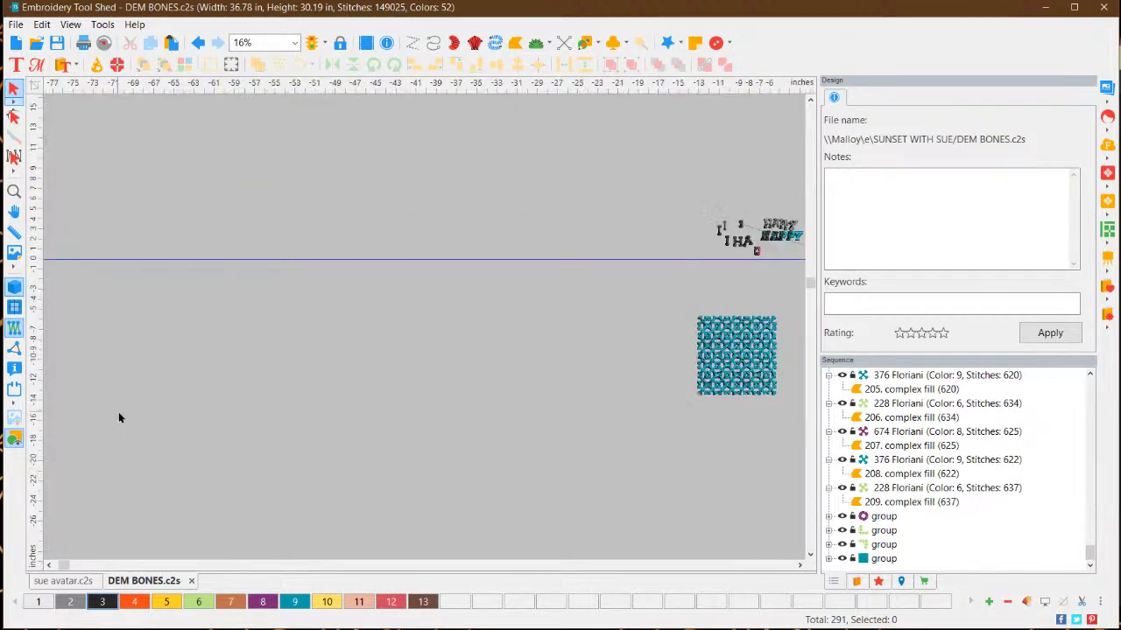
scroll(753, 418, up, 1)
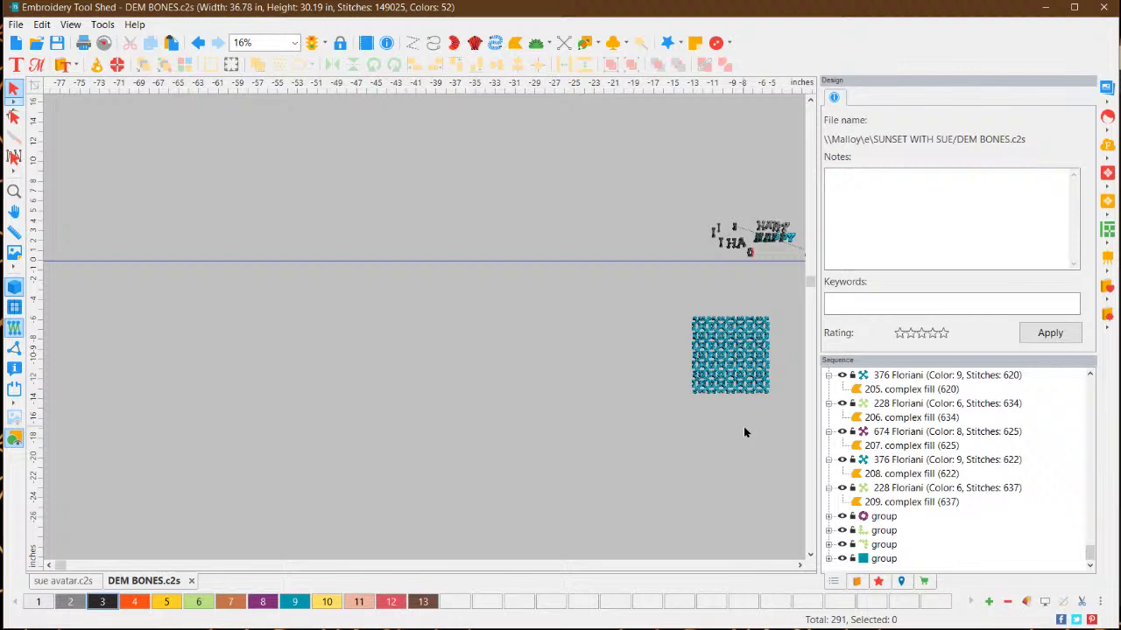
click(799, 566)
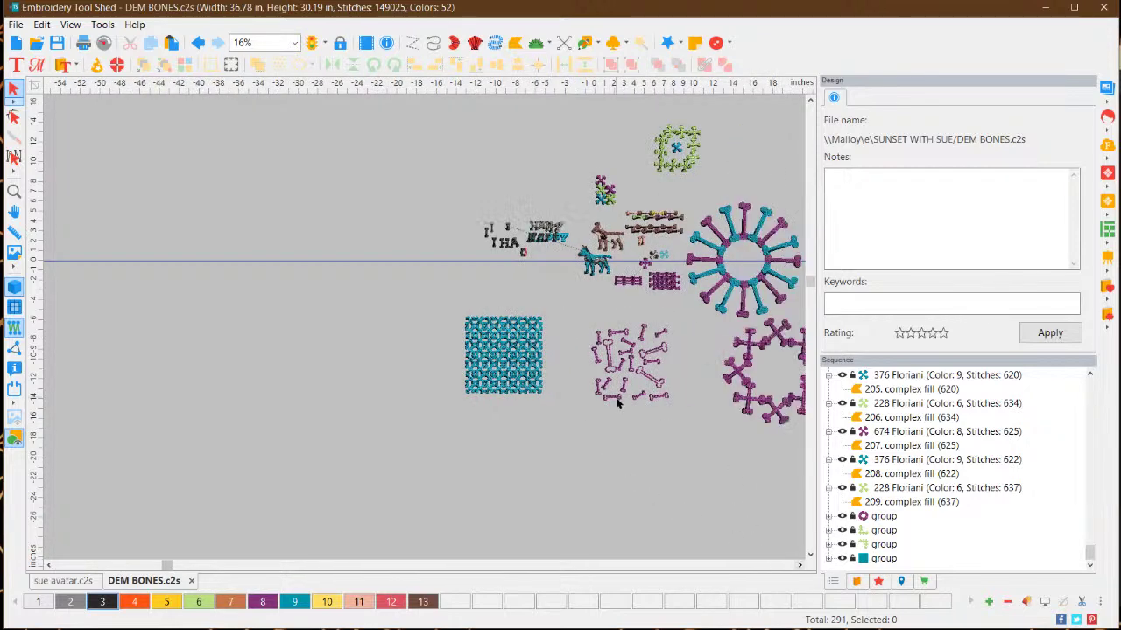
scroll(537, 372, up, 4)
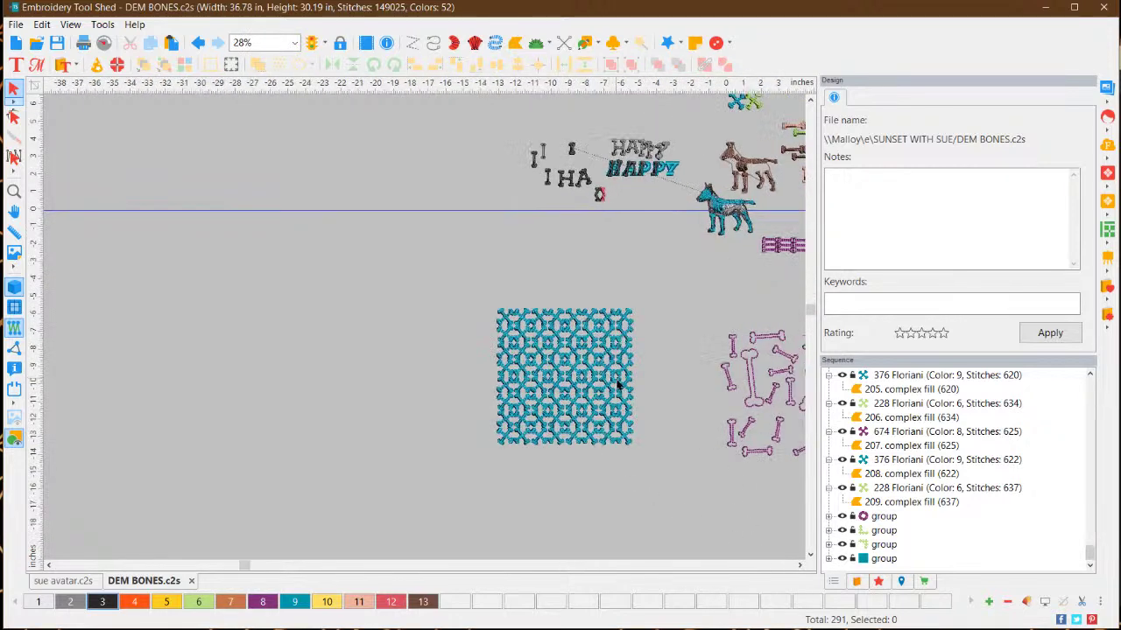
drag(483, 276, 711, 518)
click(1037, 98)
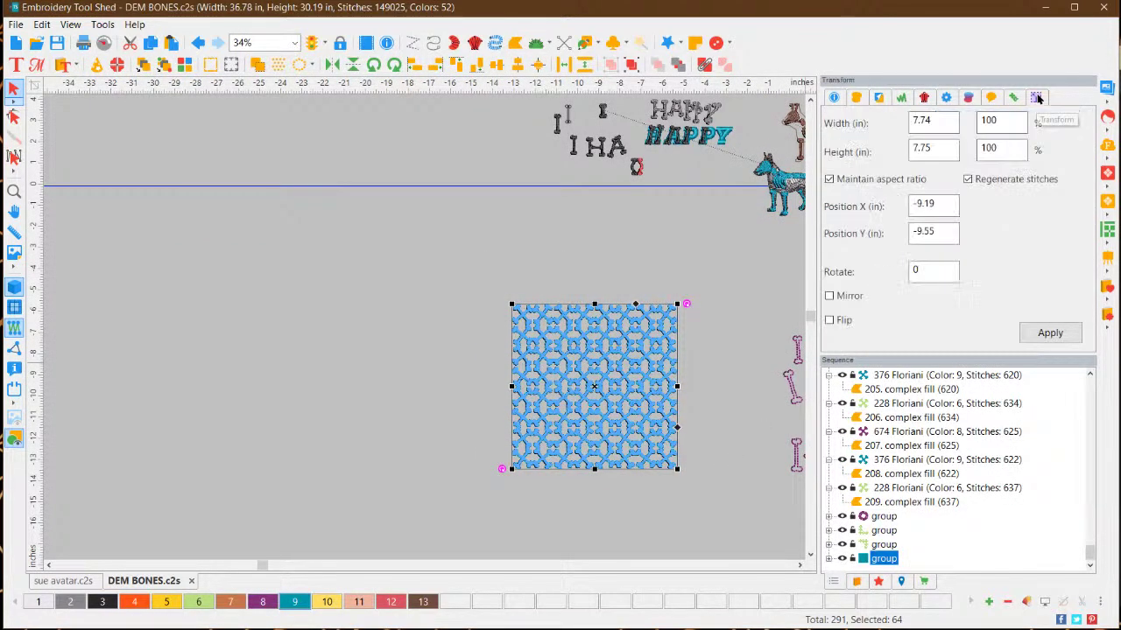
click(698, 519)
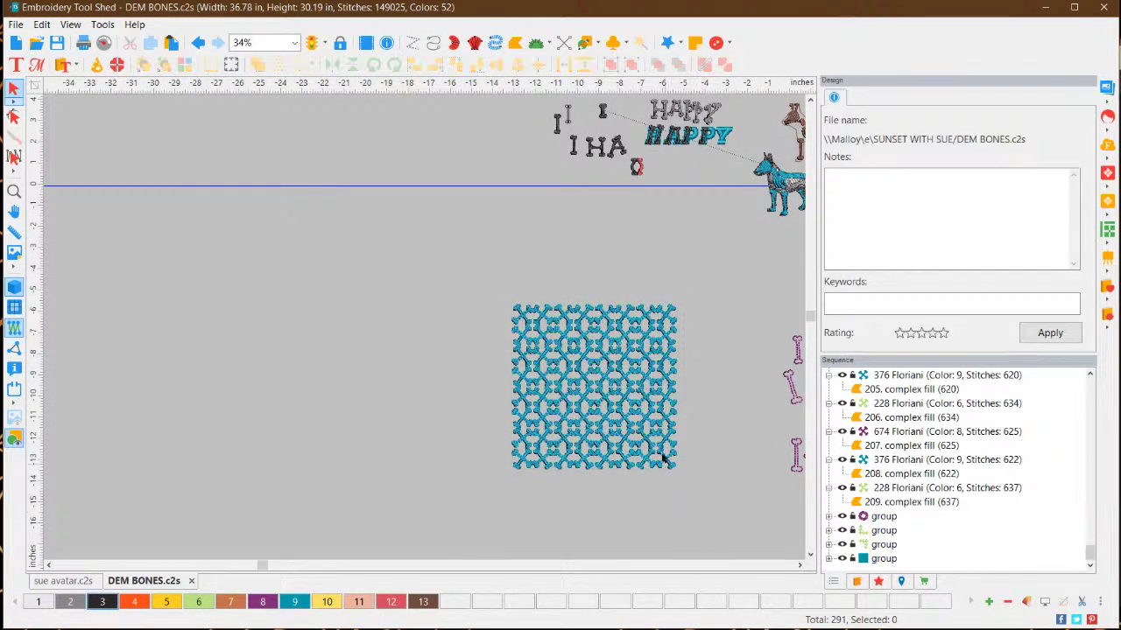
Examine the reflected teal crossbones block up close to see how the mirrored shapes form the pattern
scroll(665, 411, up, 3)
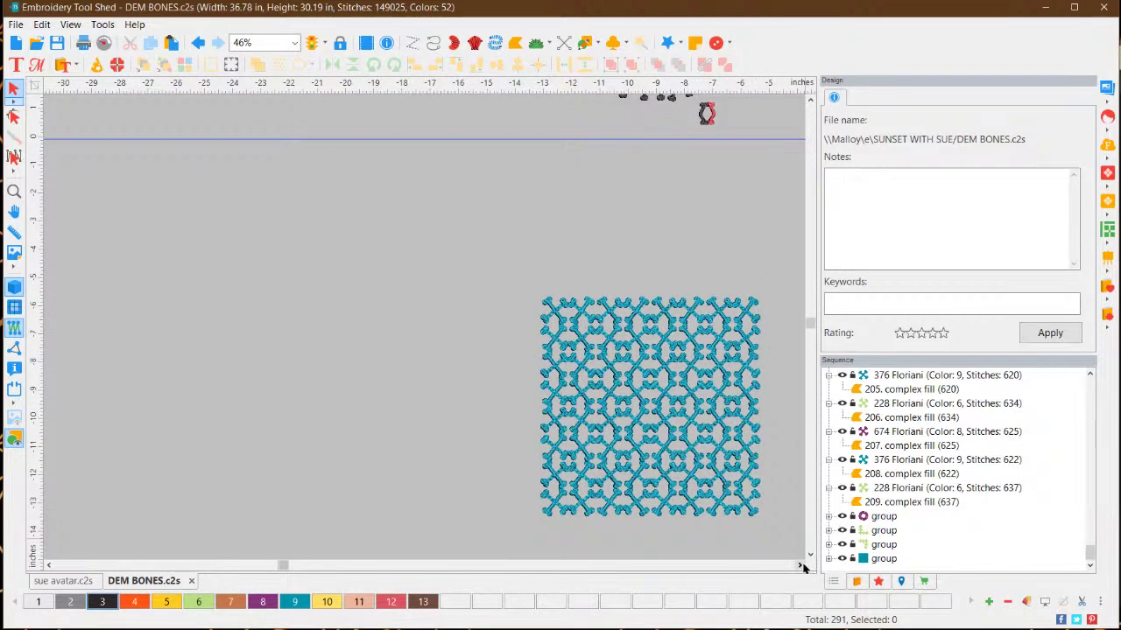
click(799, 565)
click(800, 565)
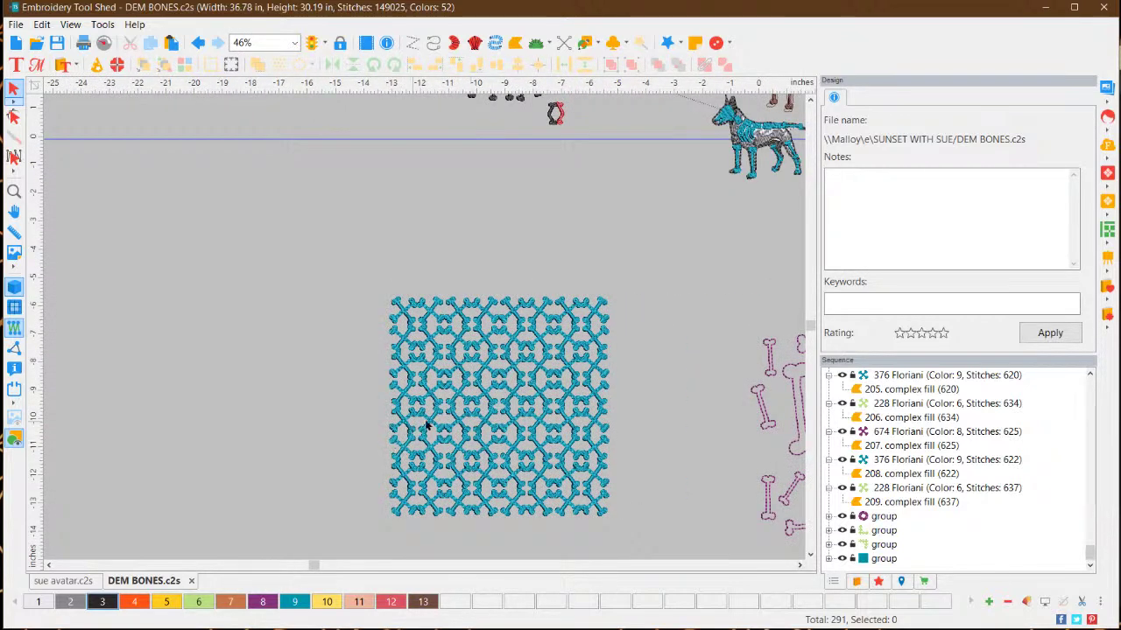
scroll(473, 434, up, 3)
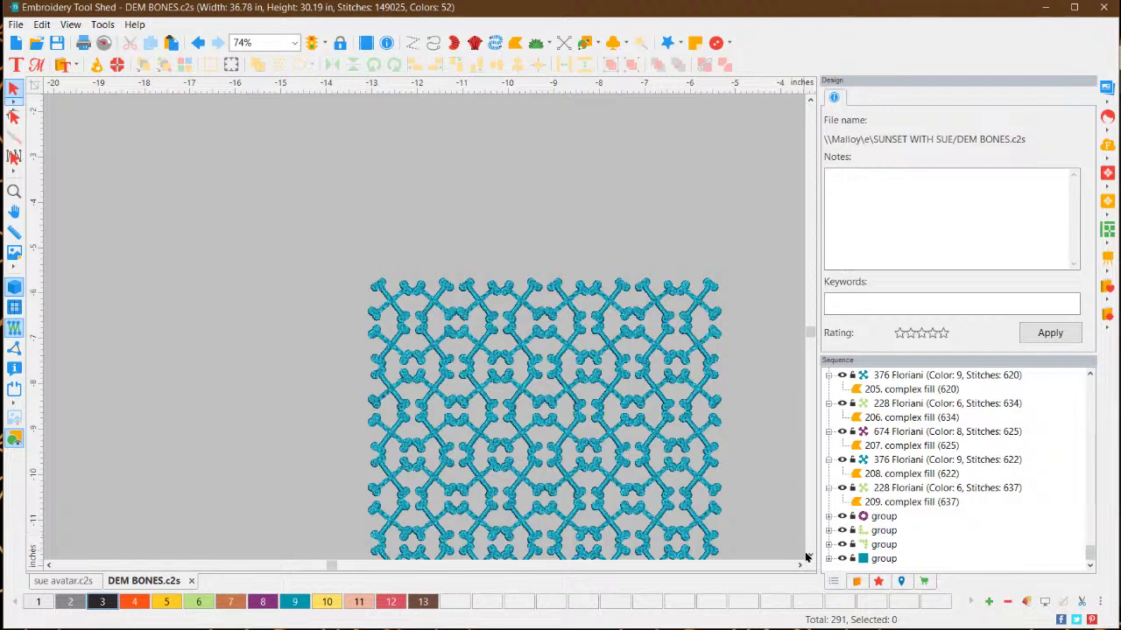
click(809, 554)
click(810, 554)
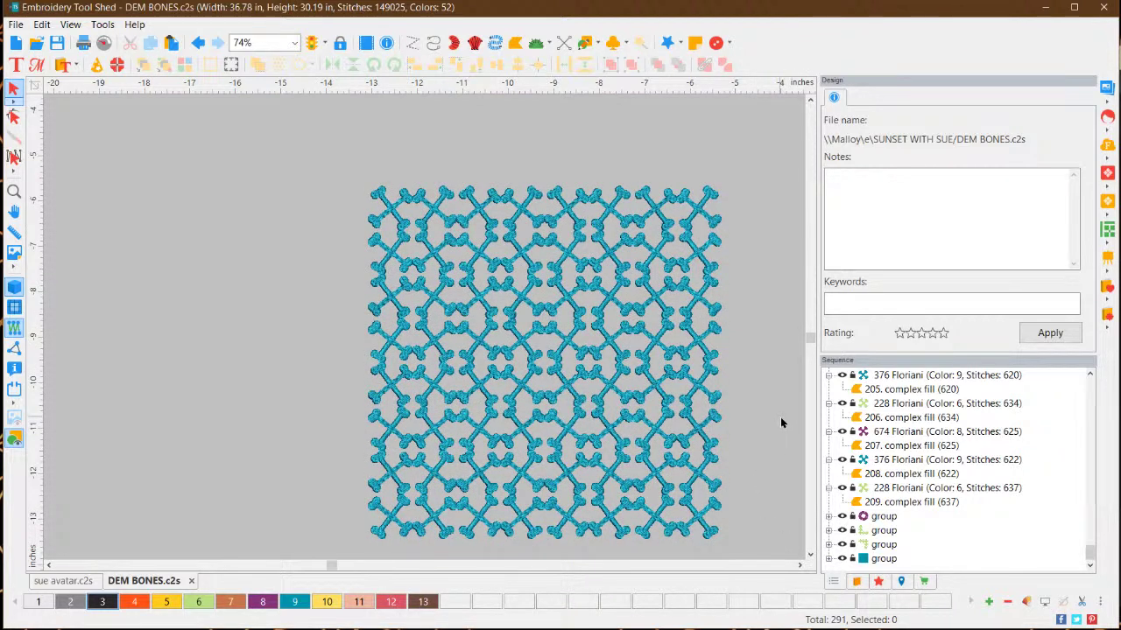
click(434, 216)
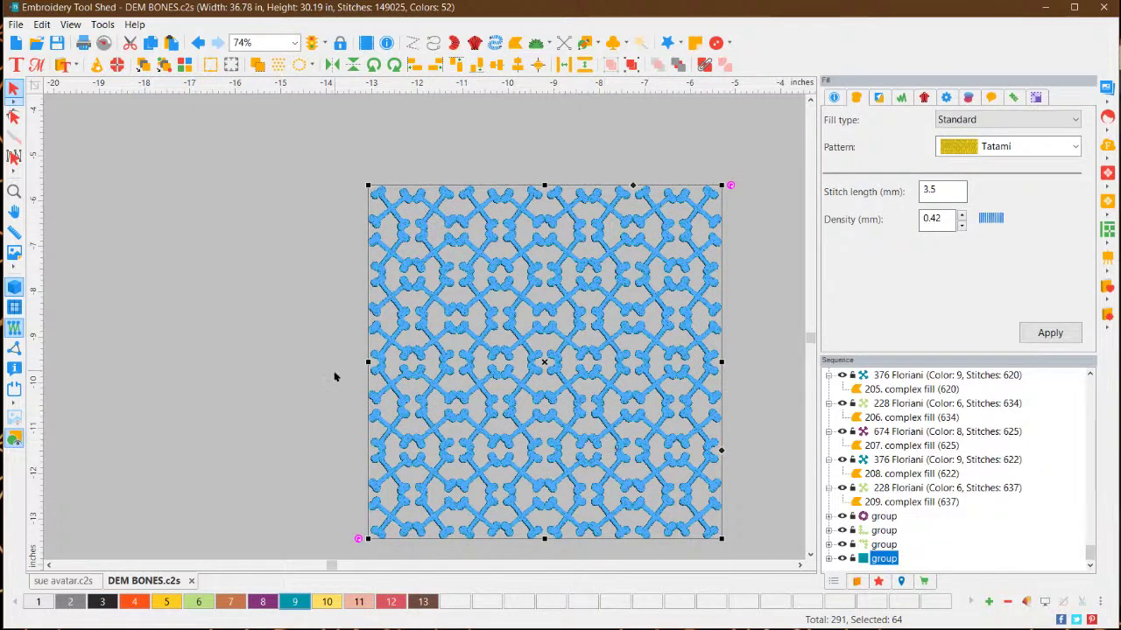
click(276, 382)
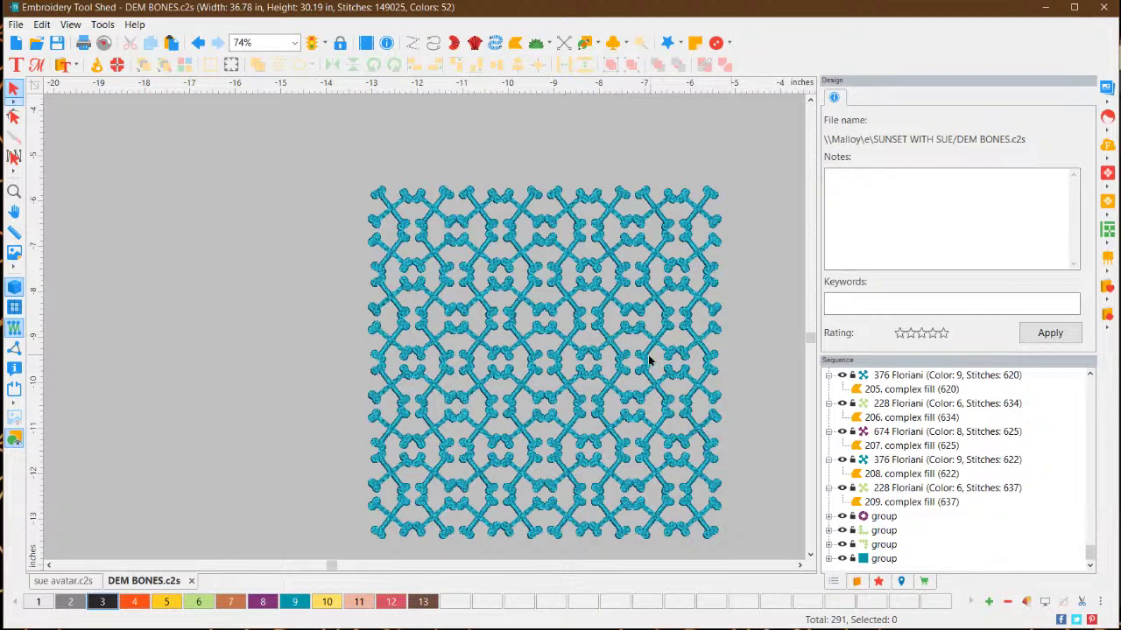
Move the top purple crossbones out of the multicolored crossbones pattern into the empty space above the HAPPY lettering
scroll(613, 350, down, 2)
scroll(624, 187, down, 2)
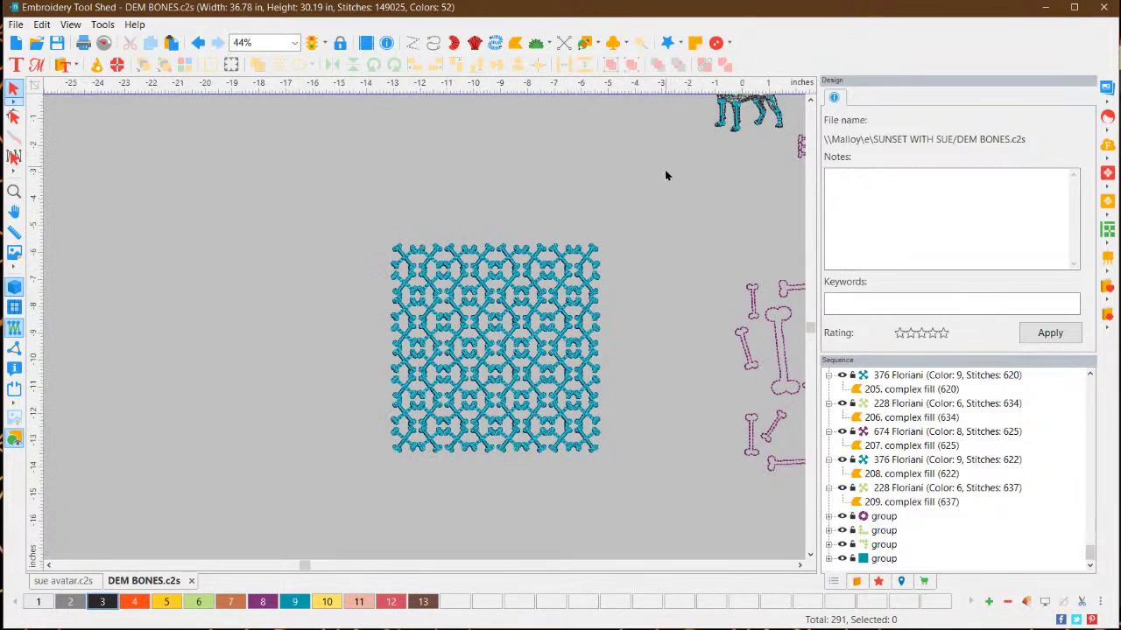
scroll(658, 192, down, 2)
click(811, 102)
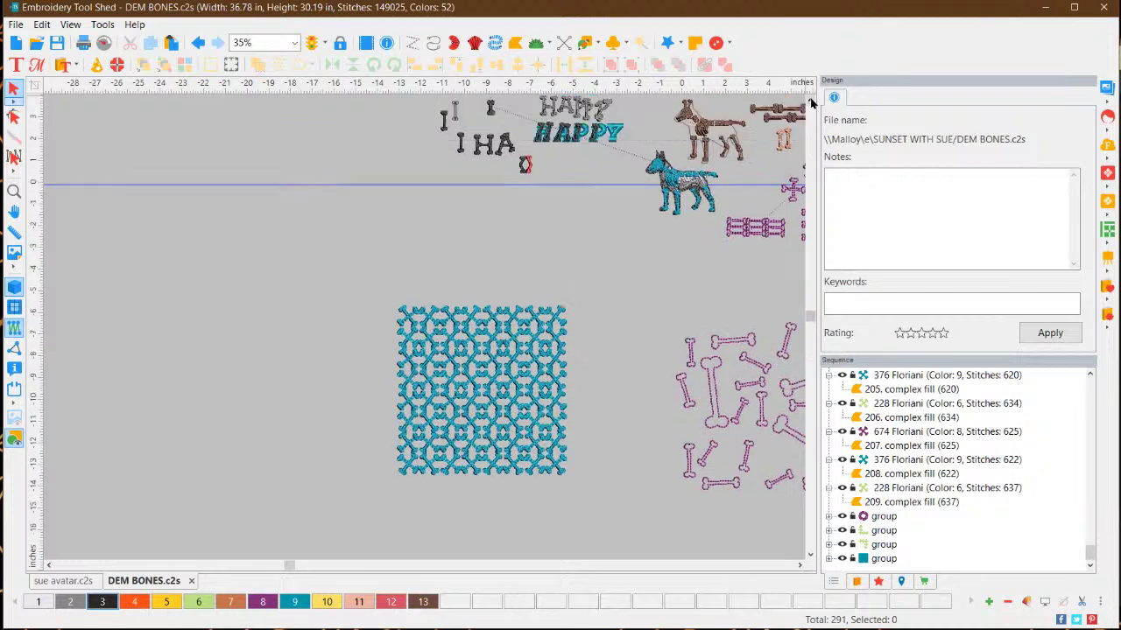
click(811, 101)
click(810, 102)
click(811, 102)
click(692, 188)
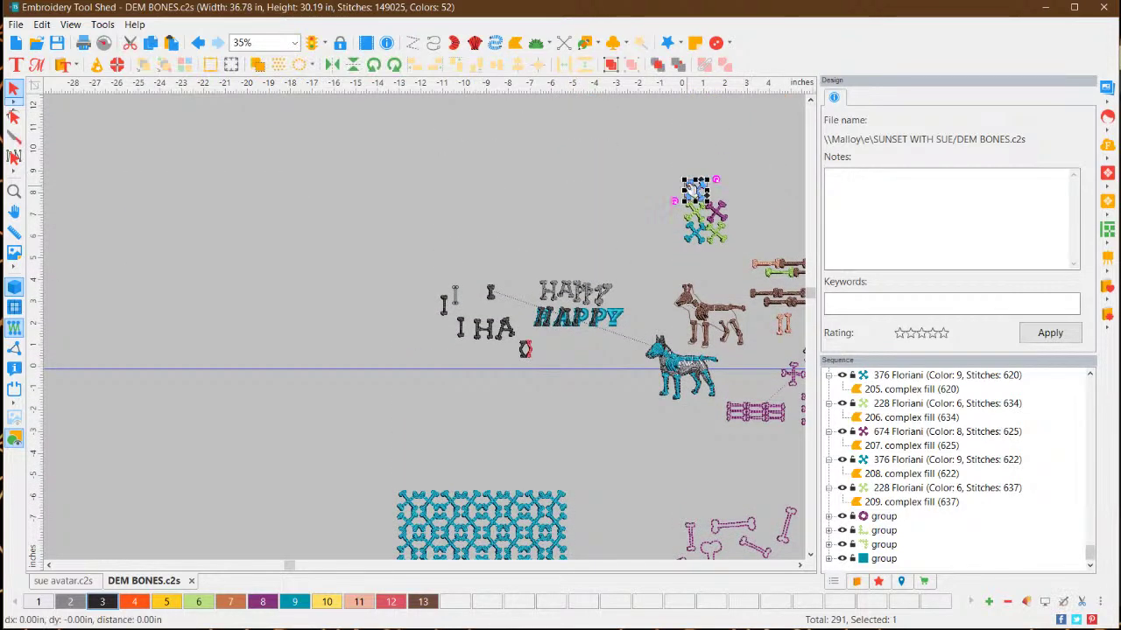
drag(691, 189, 491, 168)
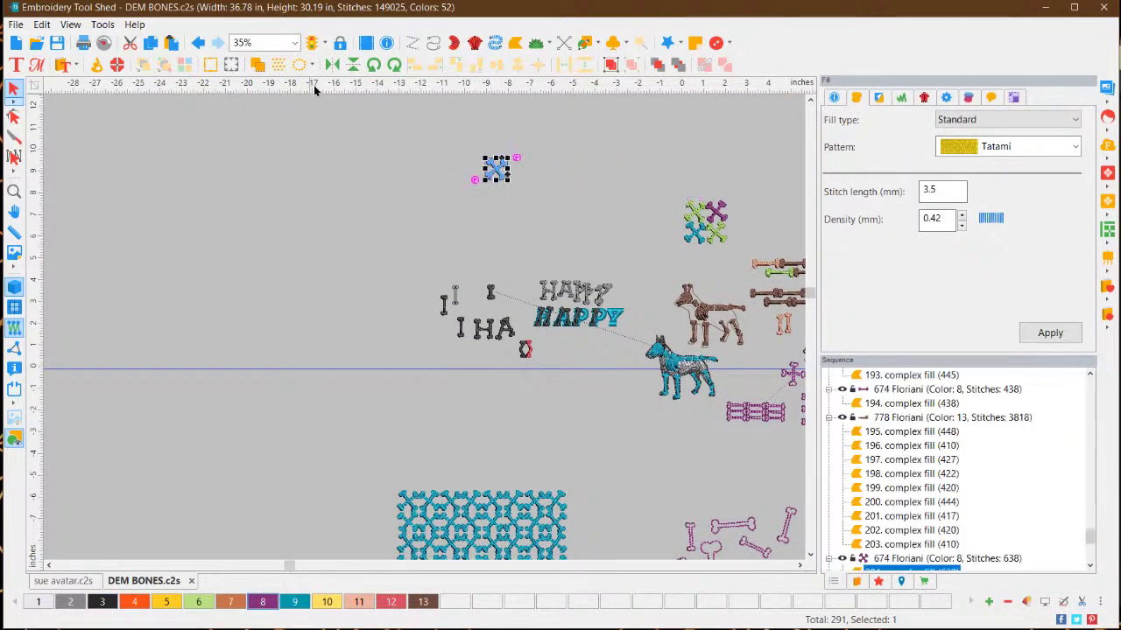
Preview a Reflect of the separate purple crossbones, horizontally and vertically, with 2 repeats
click(306, 66)
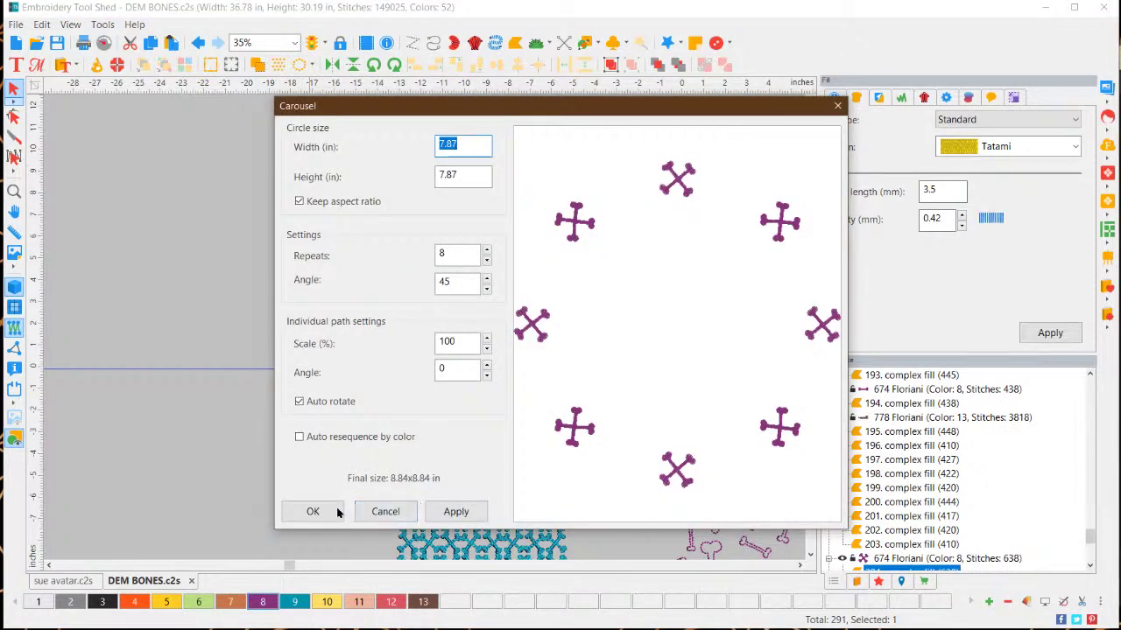
click(383, 512)
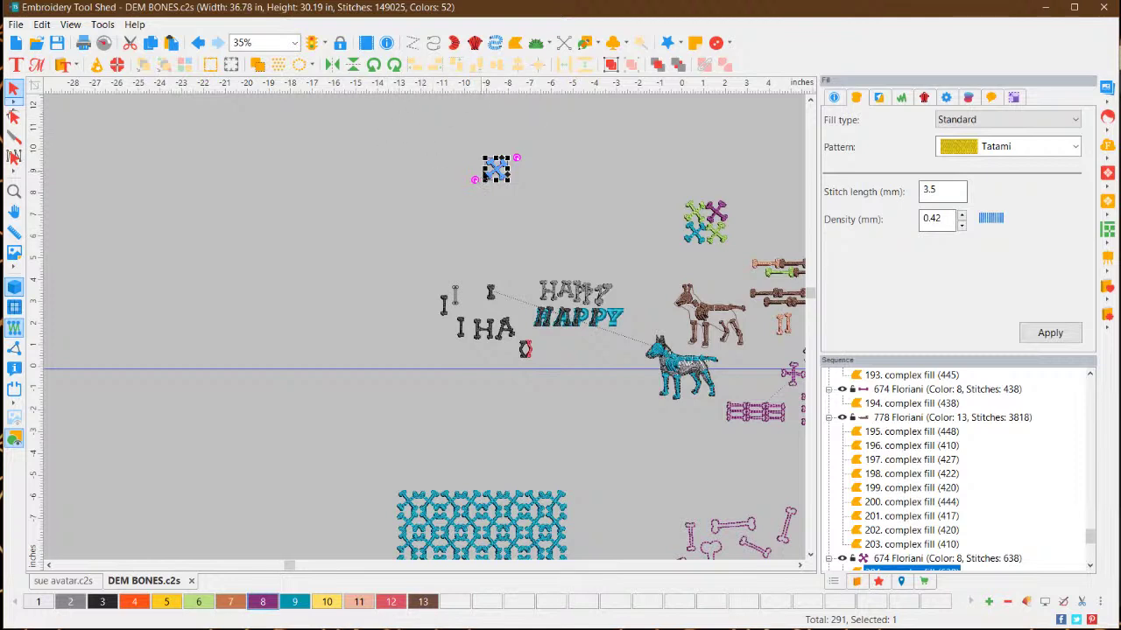
click(310, 67)
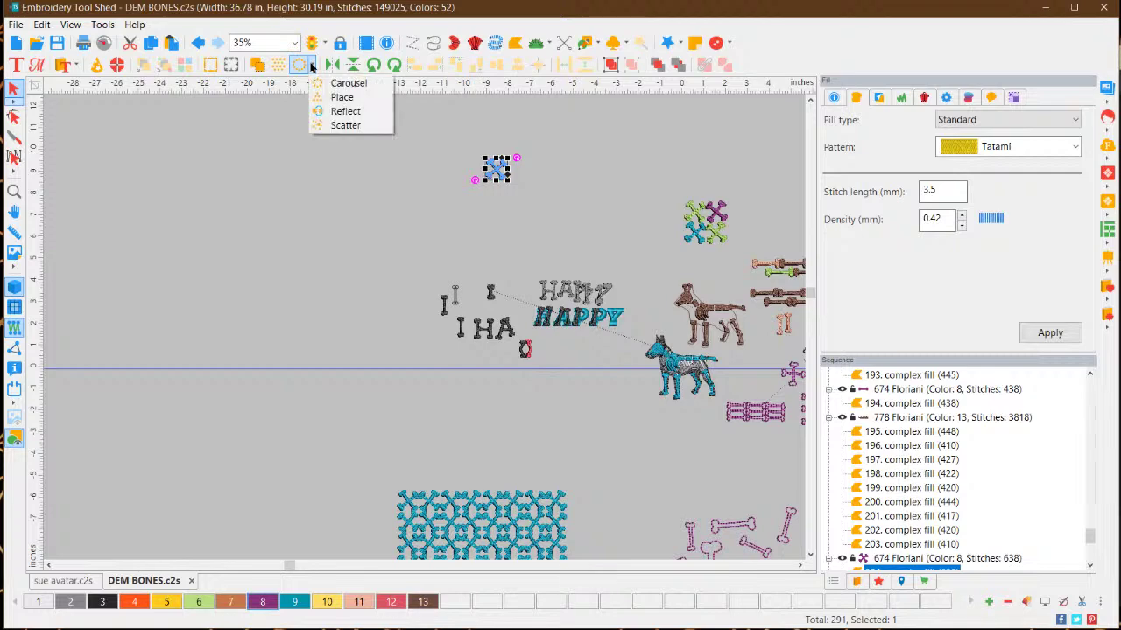
click(359, 115)
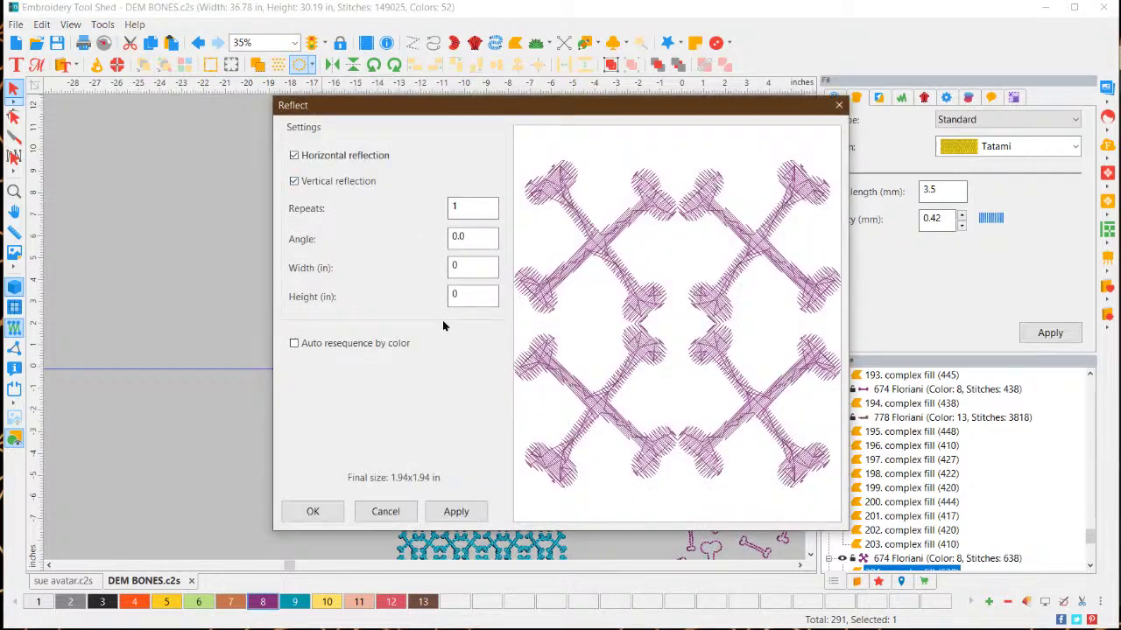
double_click(455, 208)
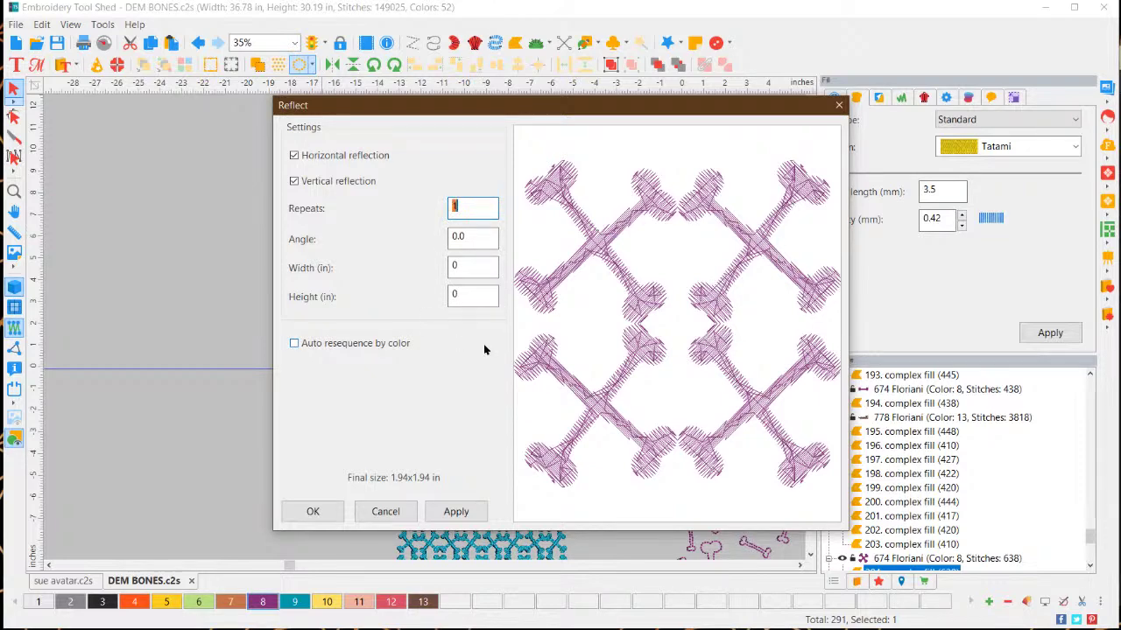
text(2)
click(456, 512)
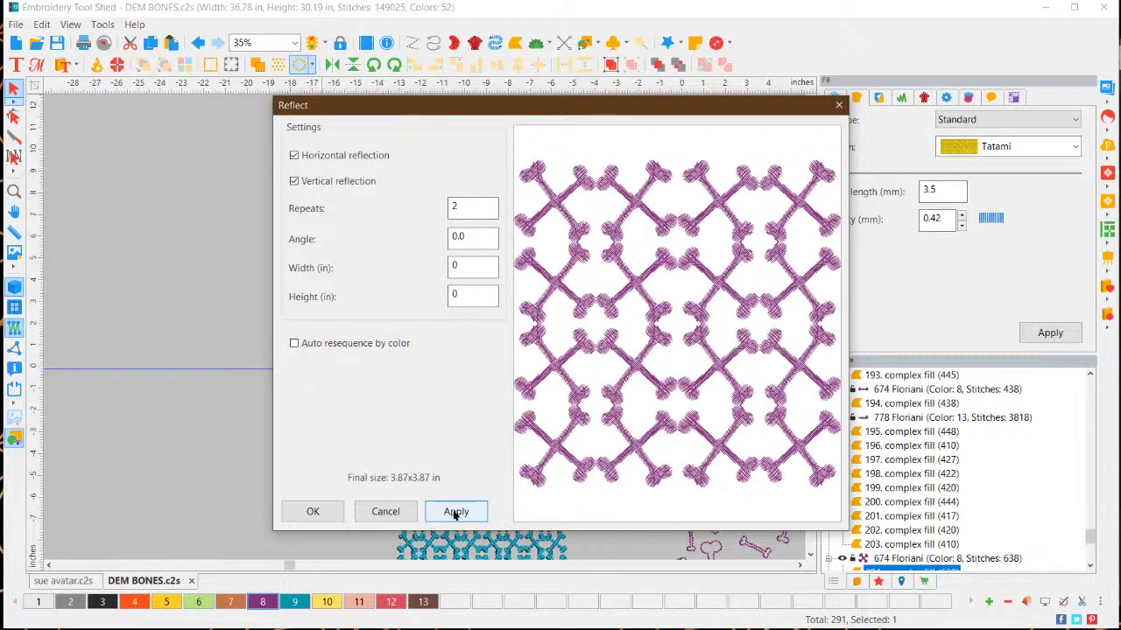
Set the reflection angle to 10 and preview the pattern
double_click(472, 208)
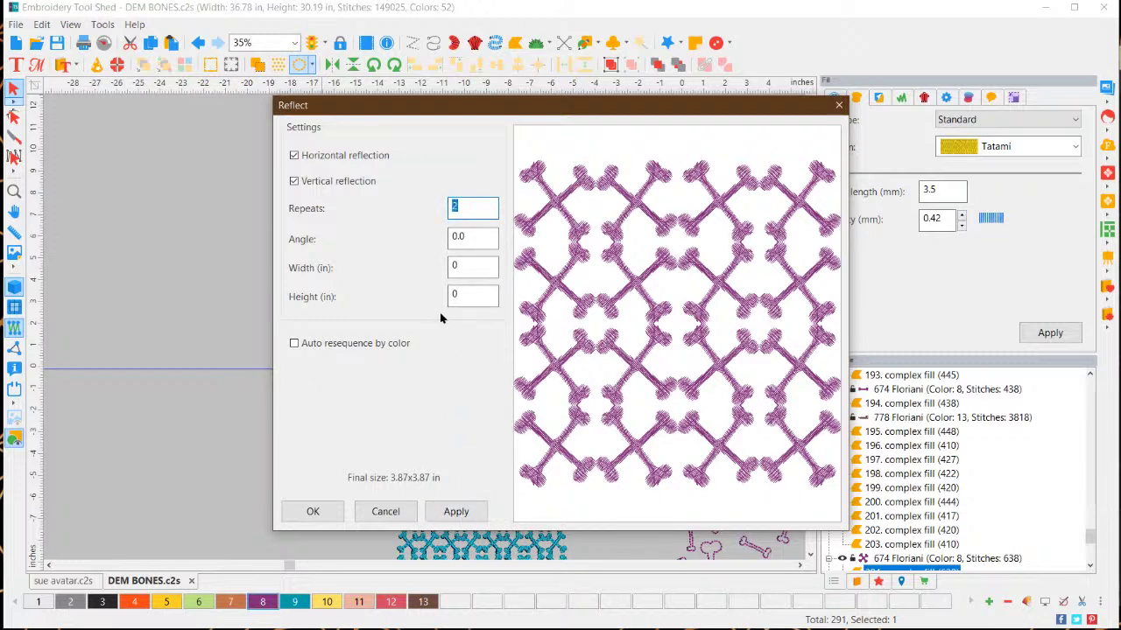
click(480, 244)
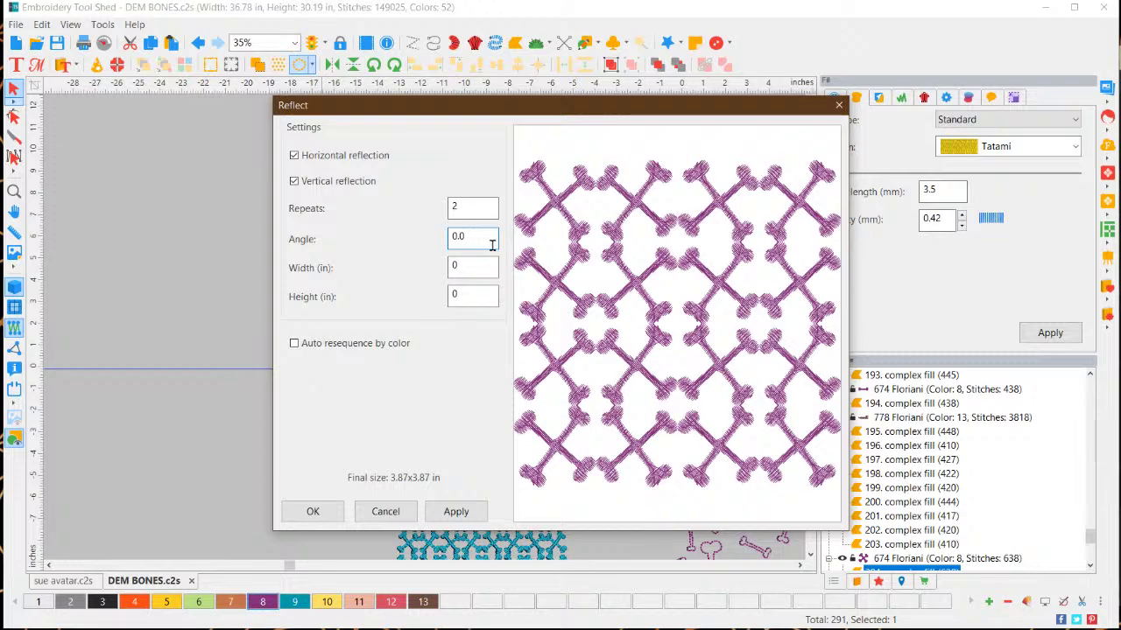
double_click(481, 243)
text(10)
click(463, 511)
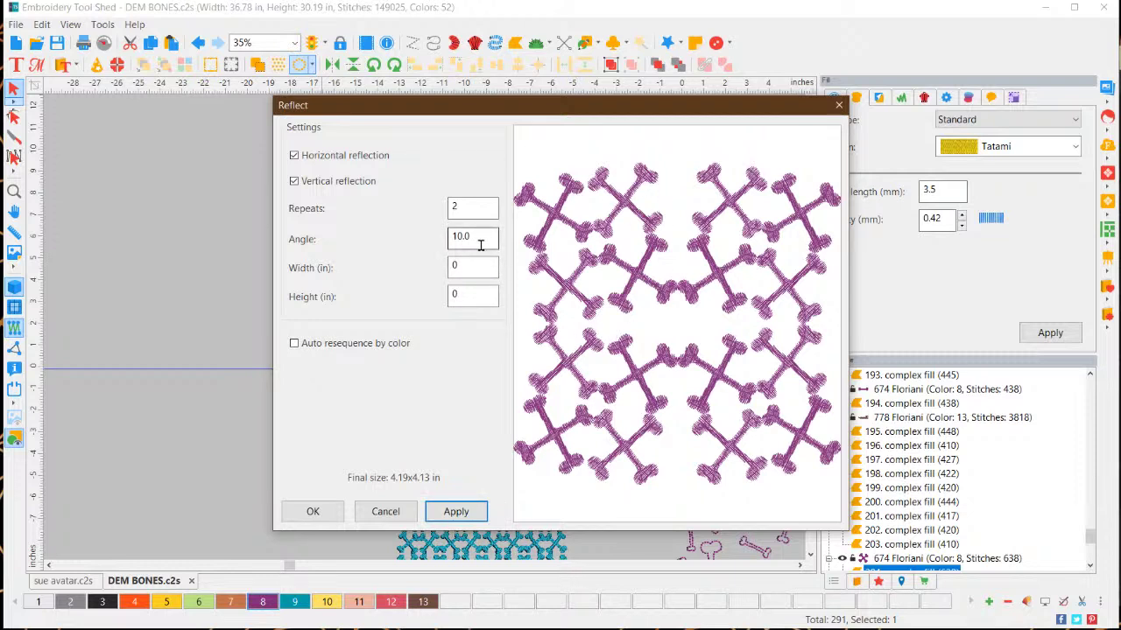
click(467, 268)
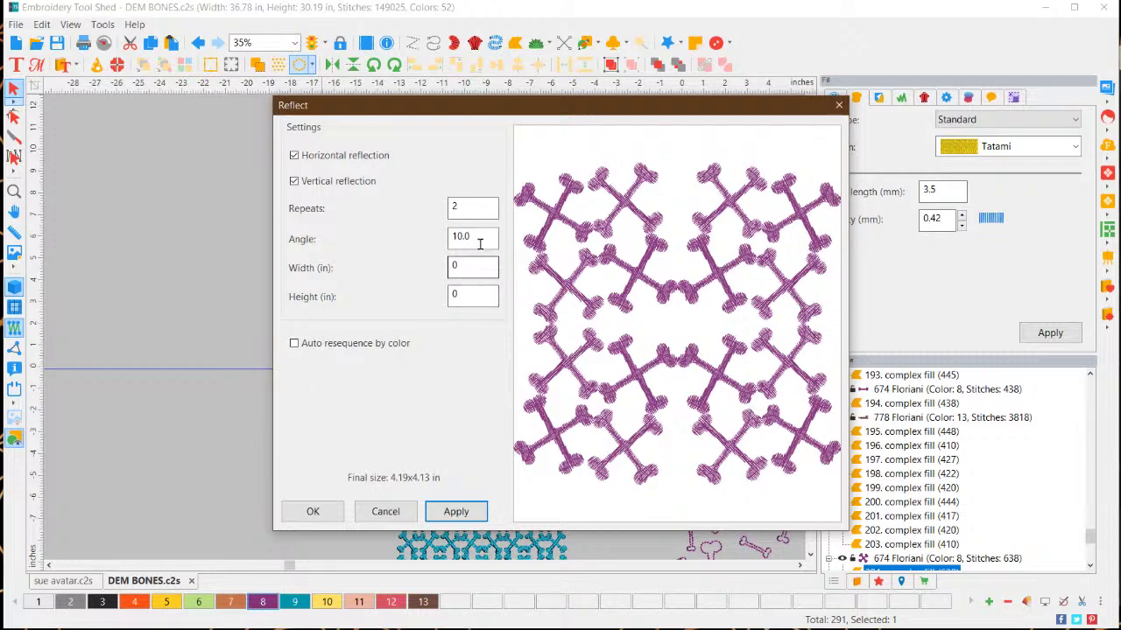
Preview the reflection as vertical only and as horizontal only, and restore both directions
click(294, 157)
click(462, 511)
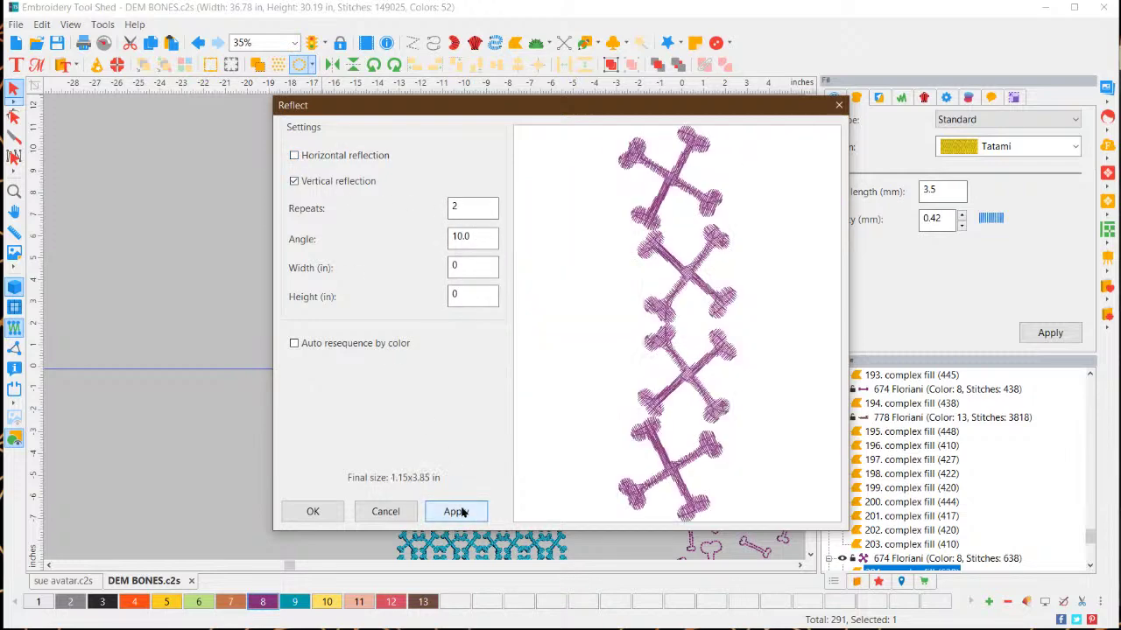
click(294, 155)
click(295, 182)
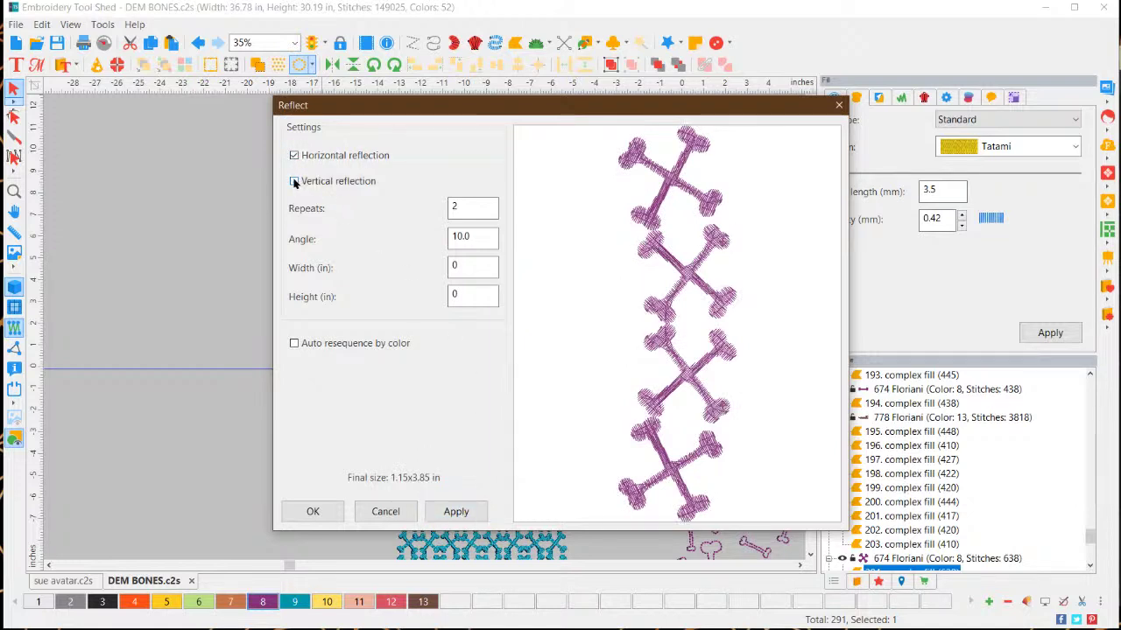
click(462, 512)
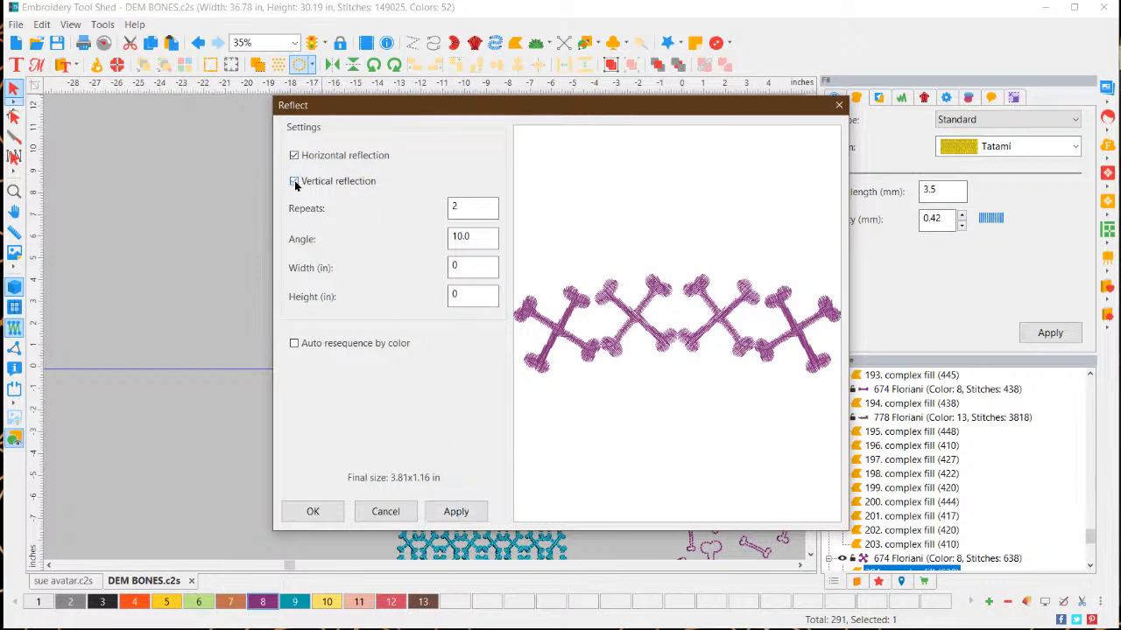
click(466, 511)
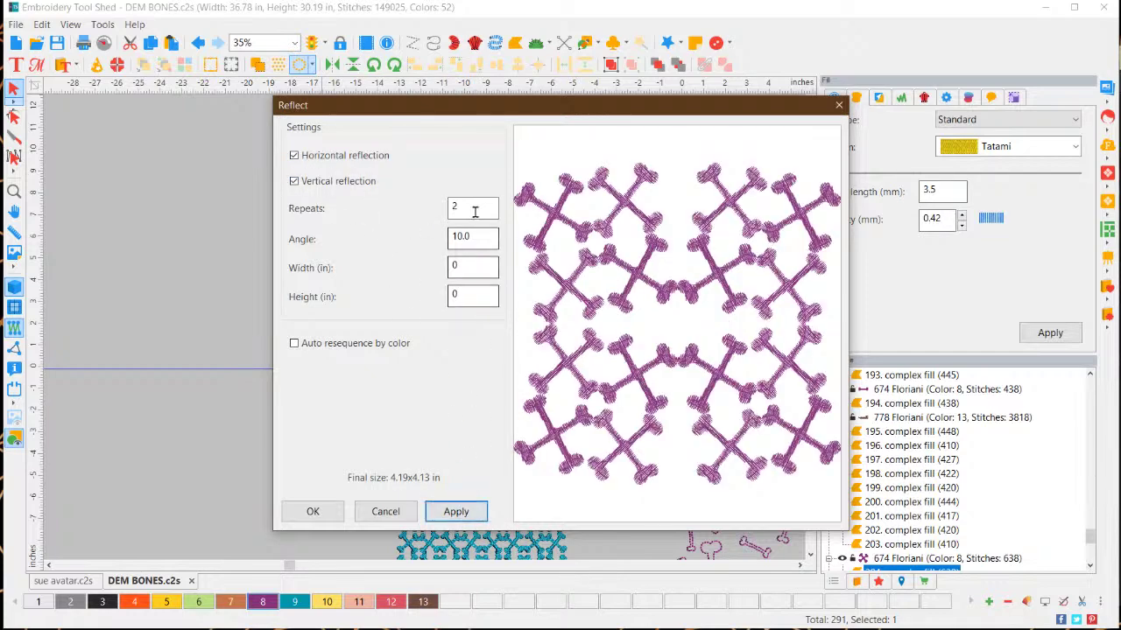
Set the reflection angle to 90 and preview the pattern
drag(481, 236, 411, 236)
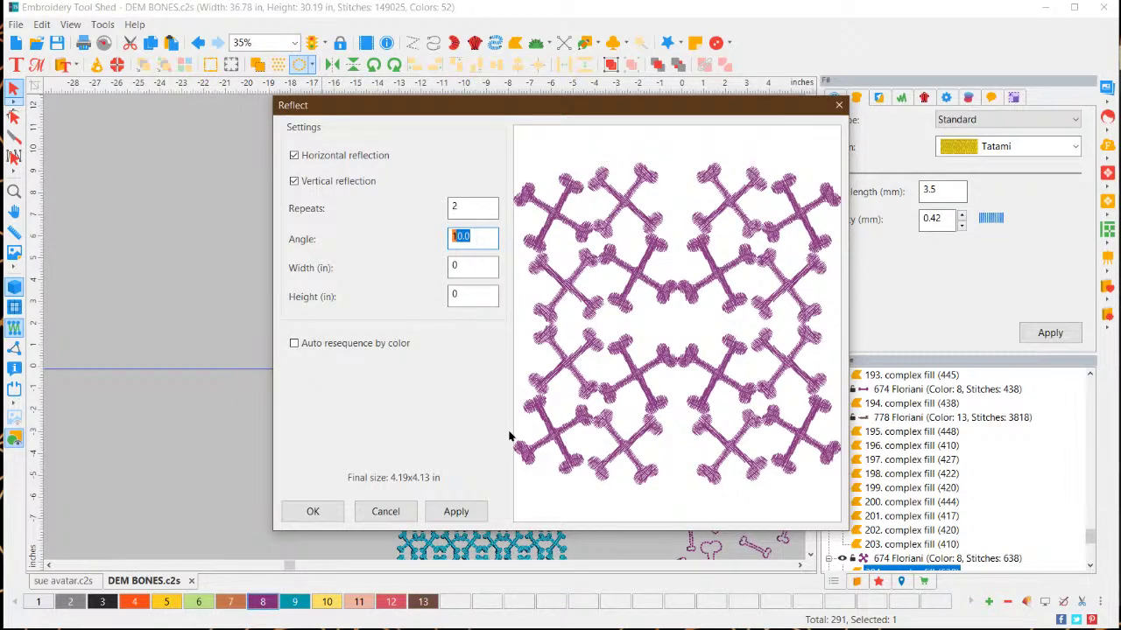
text(20.0)
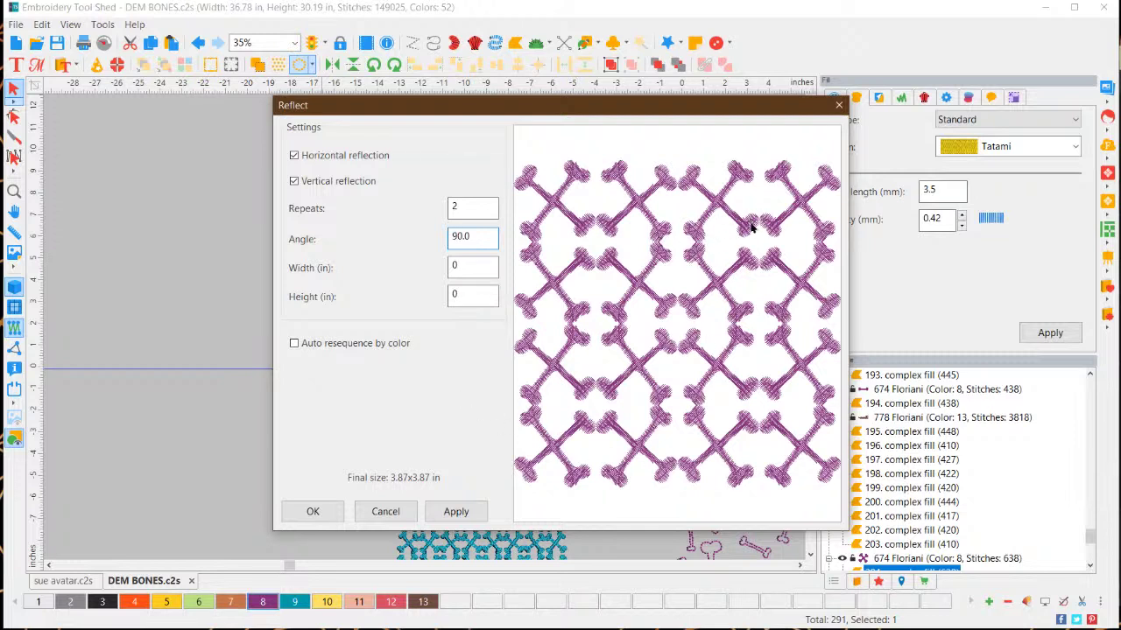
Set the reflection angle to 0 and preview the crossbones pattern
drag(484, 238, 436, 249)
text(0)
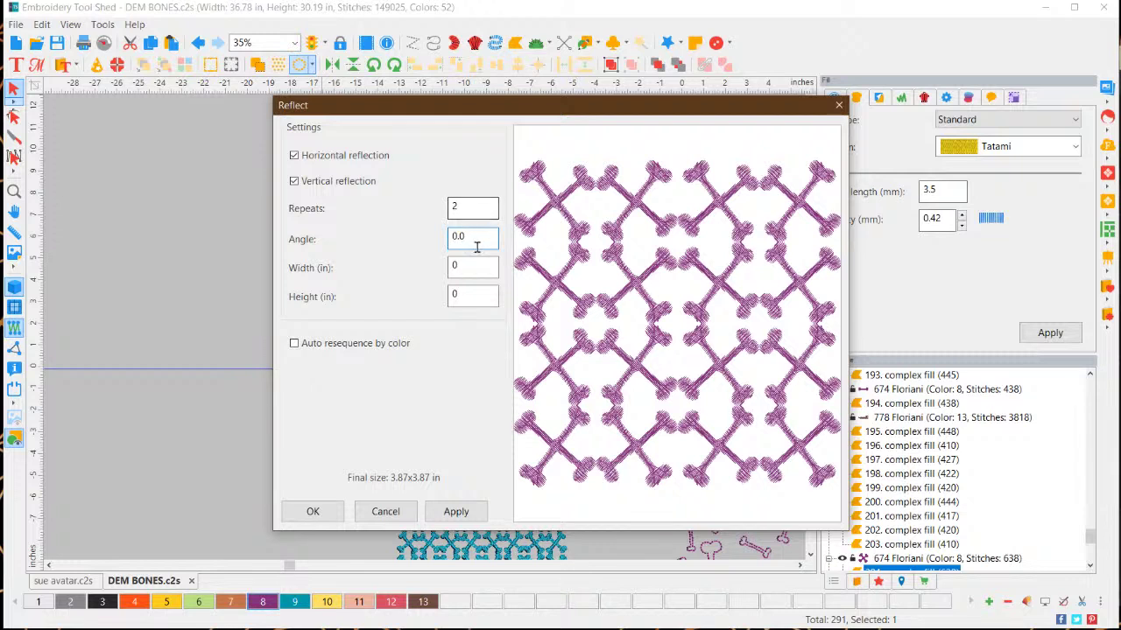
click(456, 511)
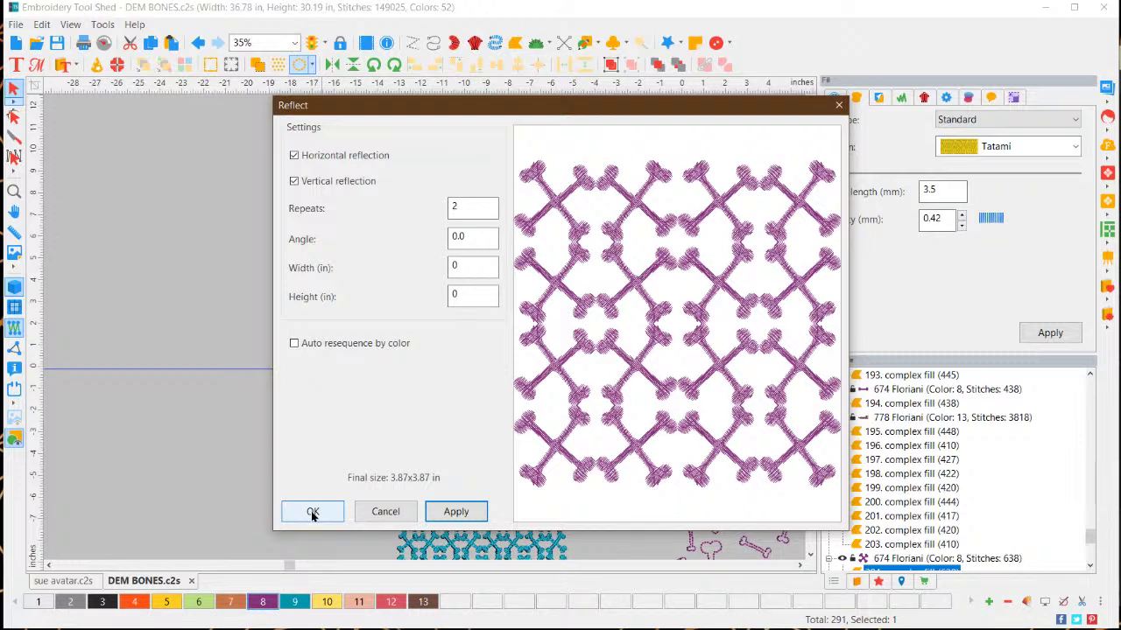
Set the reflection angle to -25 and preview the crossbones pattern
click(467, 239)
drag(467, 239, 415, 238)
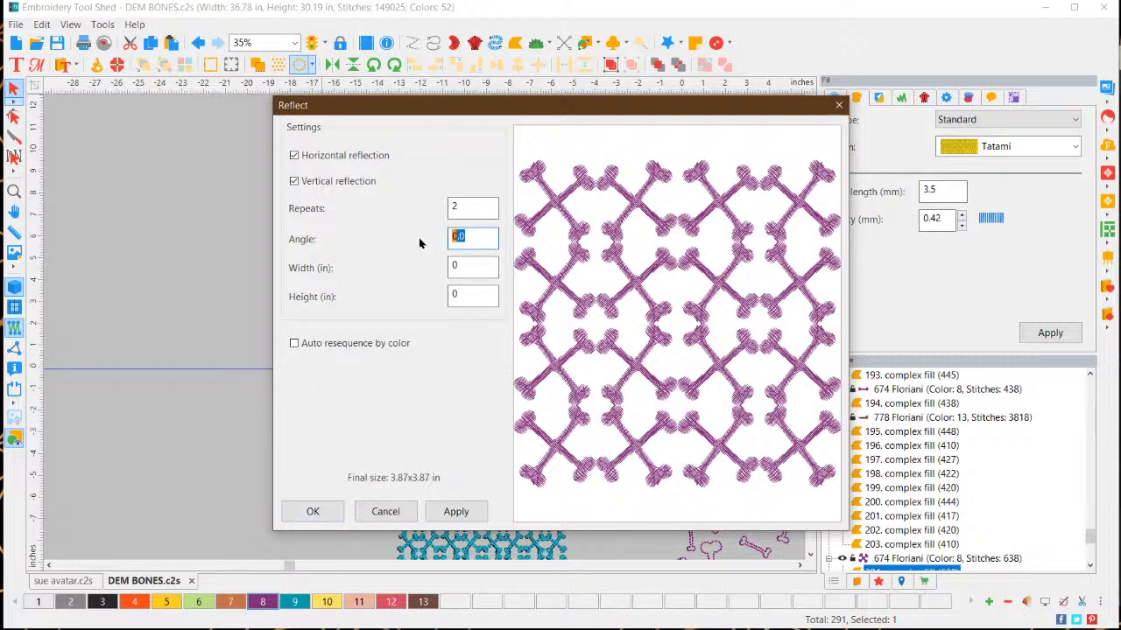
text(-25)
click(458, 515)
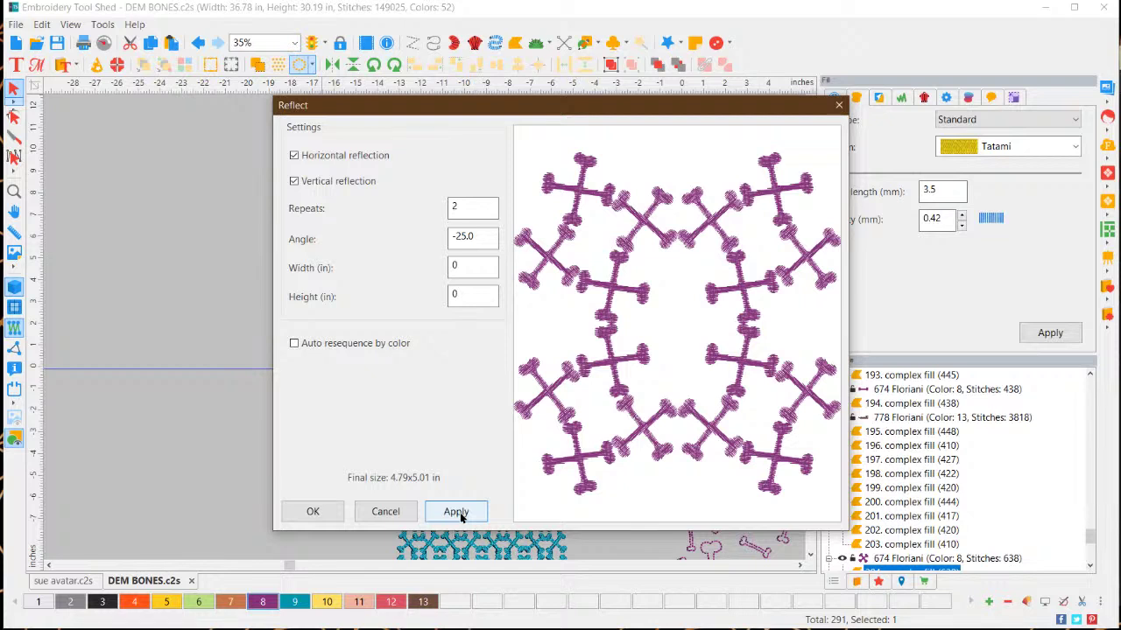
Set the reflection angle to -10 and preview the crossbones pattern
click(455, 238)
drag(457, 237, 495, 239)
key(BackSpace)
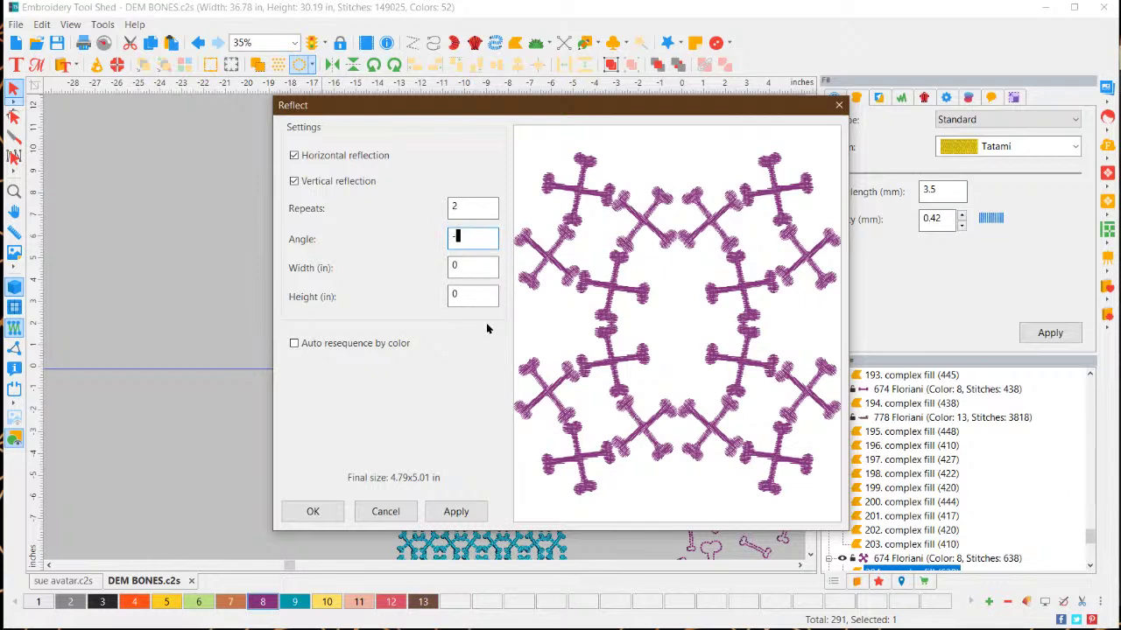
text(10)
click(461, 513)
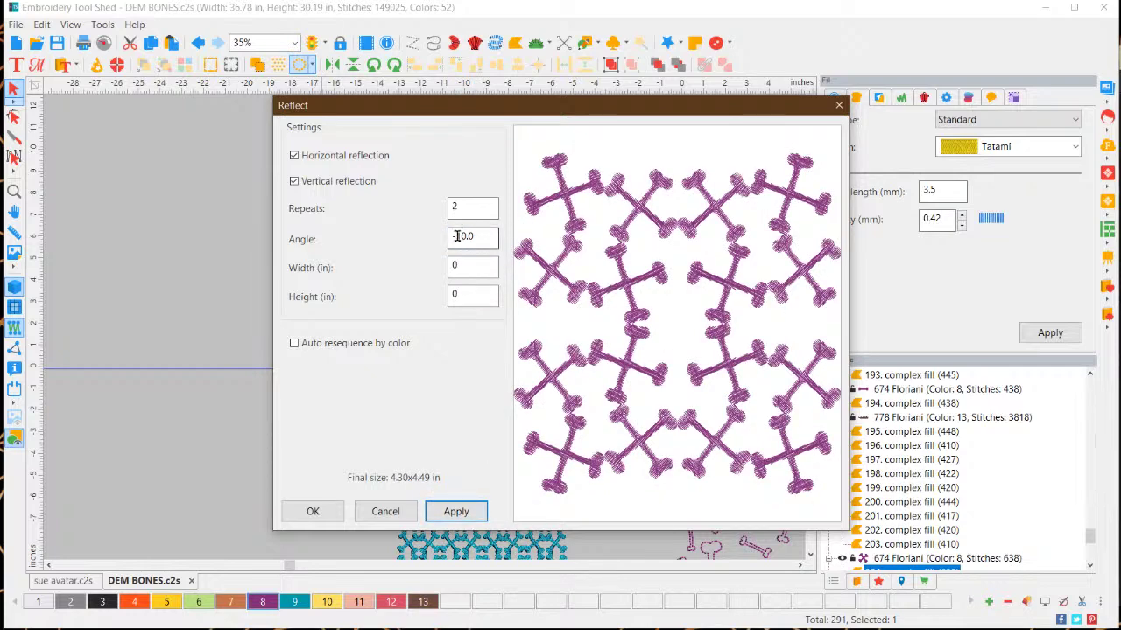
Create the crossbones reflection with an angle of -50 and move the pattern to the empty area left of the bone letters
drag(456, 237, 486, 236)
text(-5)
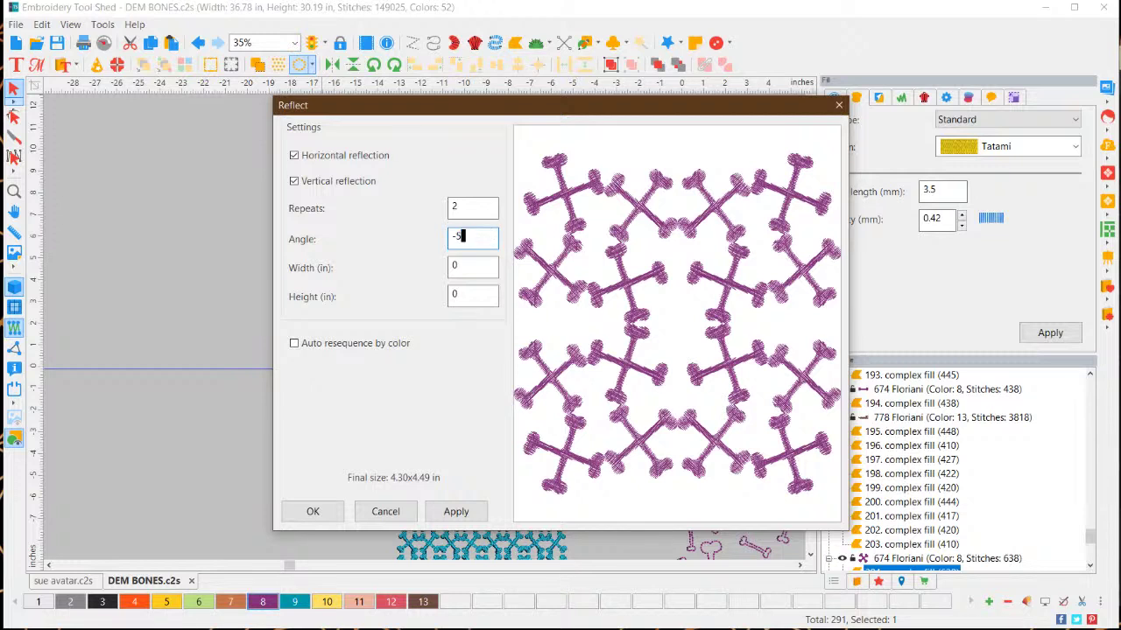
text(0)
click(455, 513)
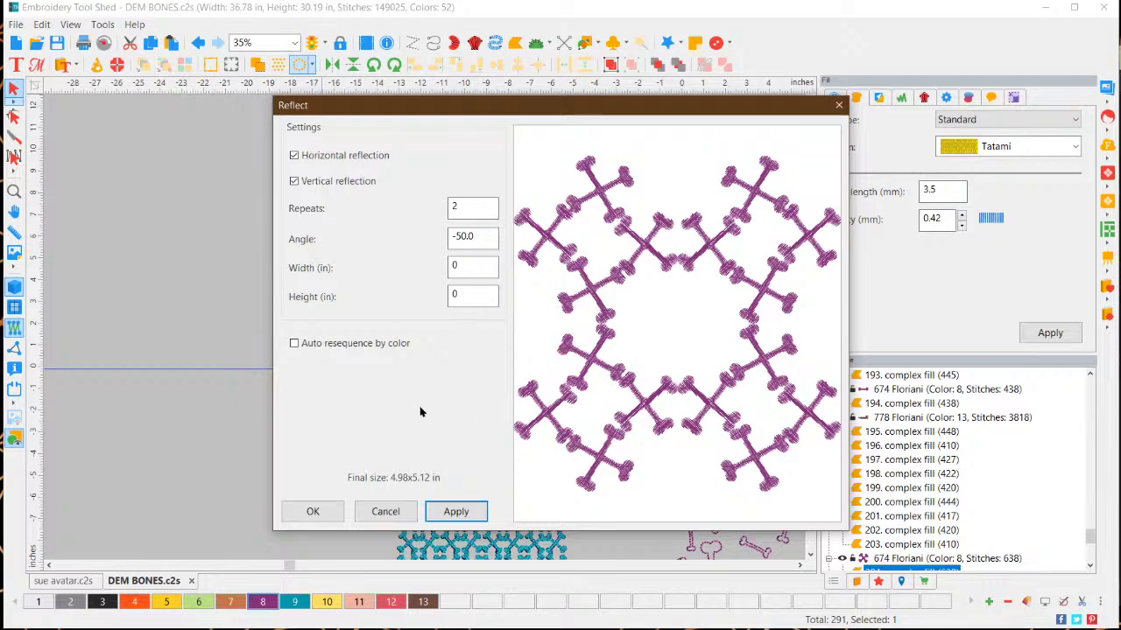
click(312, 514)
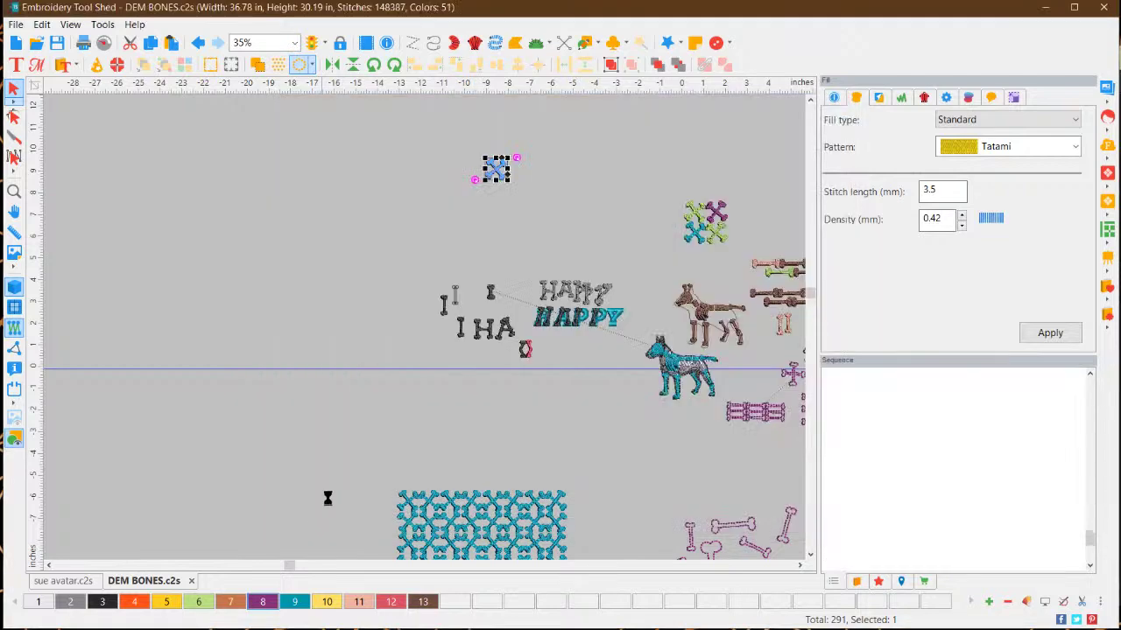
drag(715, 400, 381, 307)
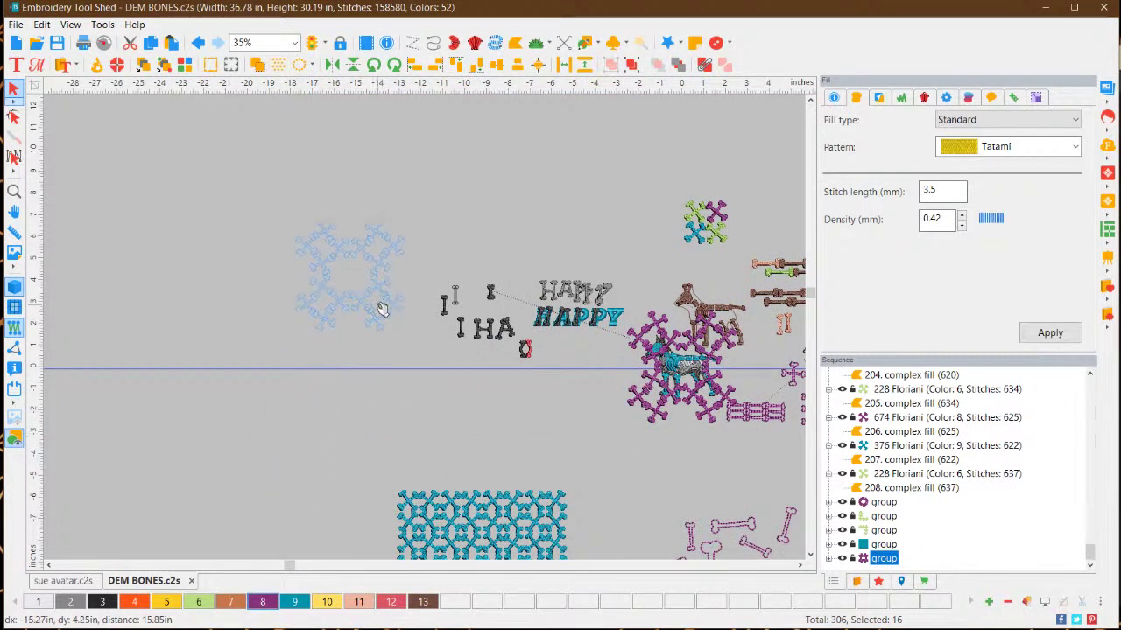
click(362, 430)
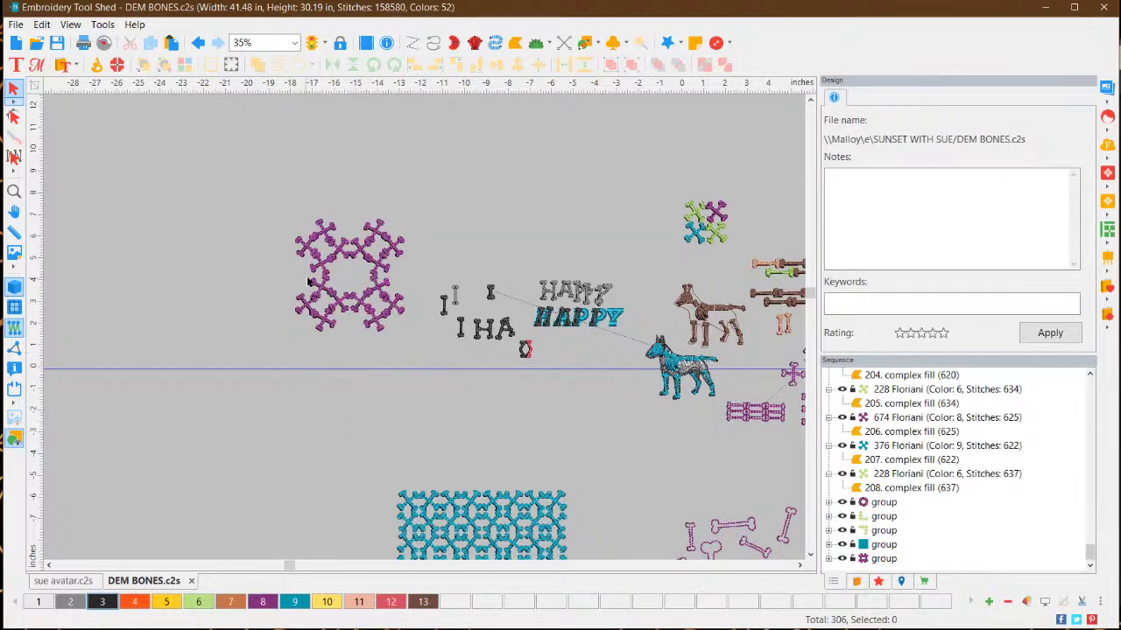
Examine the new purple reflected pattern up close and check its overall width and height
scroll(311, 280, up, 3)
scroll(262, 256, up, 4)
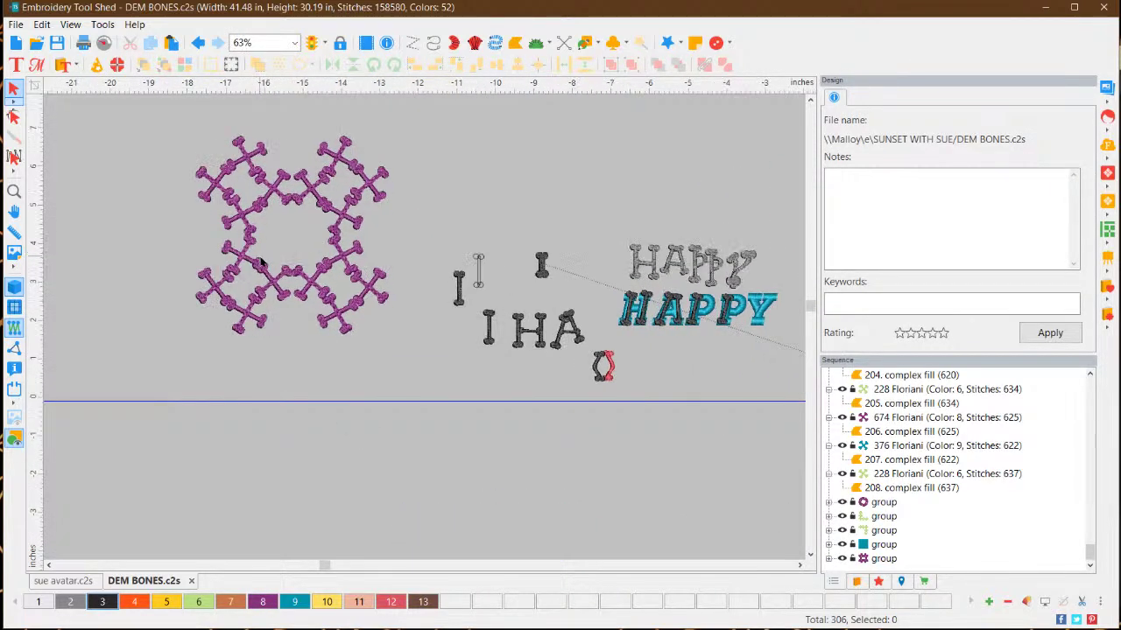
click(48, 564)
click(48, 565)
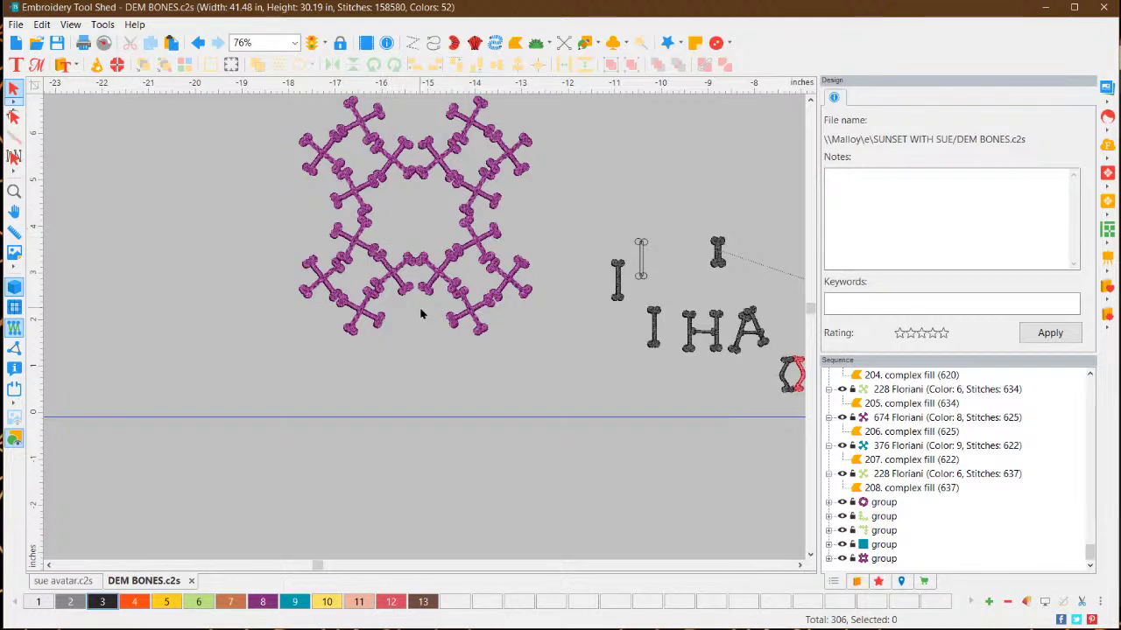
scroll(424, 263, down, 2)
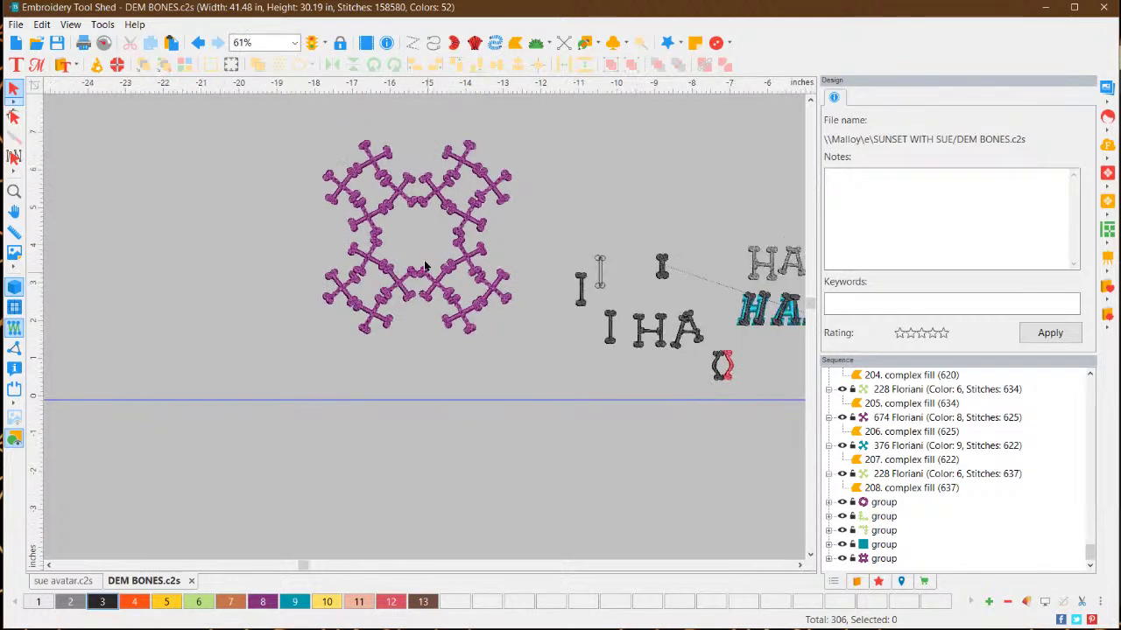
drag(340, 151, 569, 193)
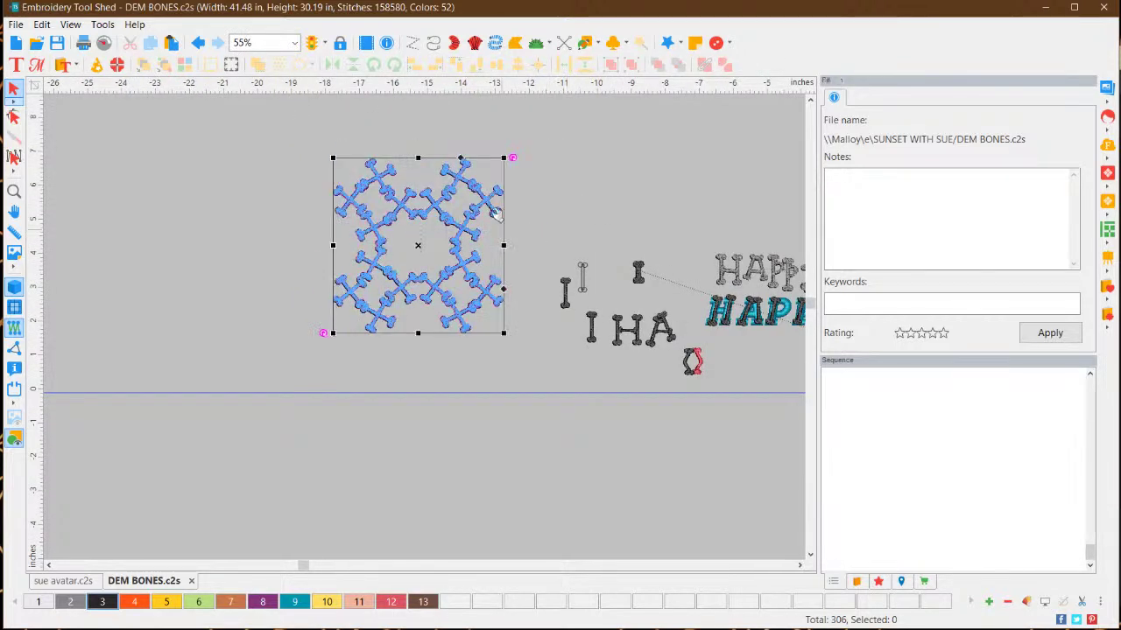
click(288, 130)
click(473, 210)
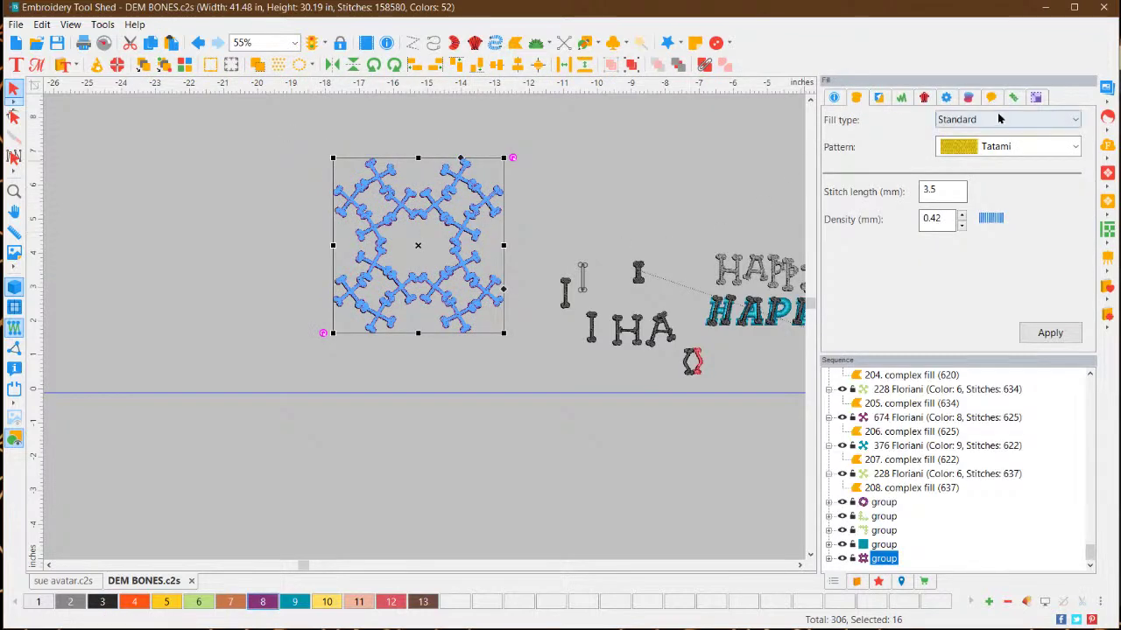
click(1036, 96)
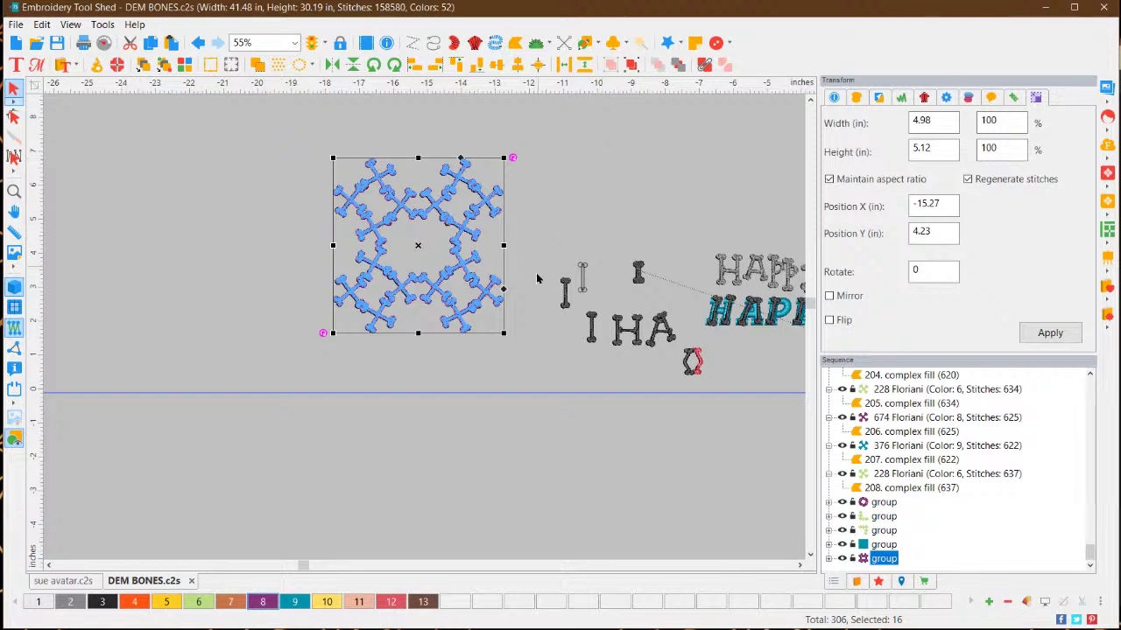
click(464, 435)
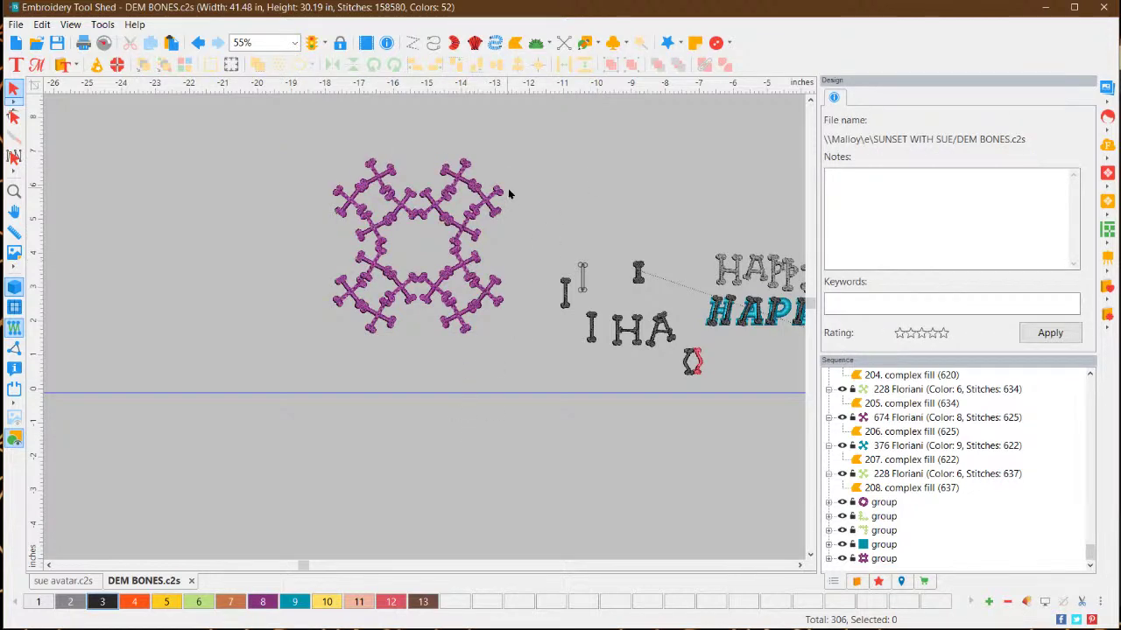
Copy and paste the purple reflected pattern and place the copy directly left of the original so the bones meet
drag(298, 133, 554, 391)
right_click(458, 213)
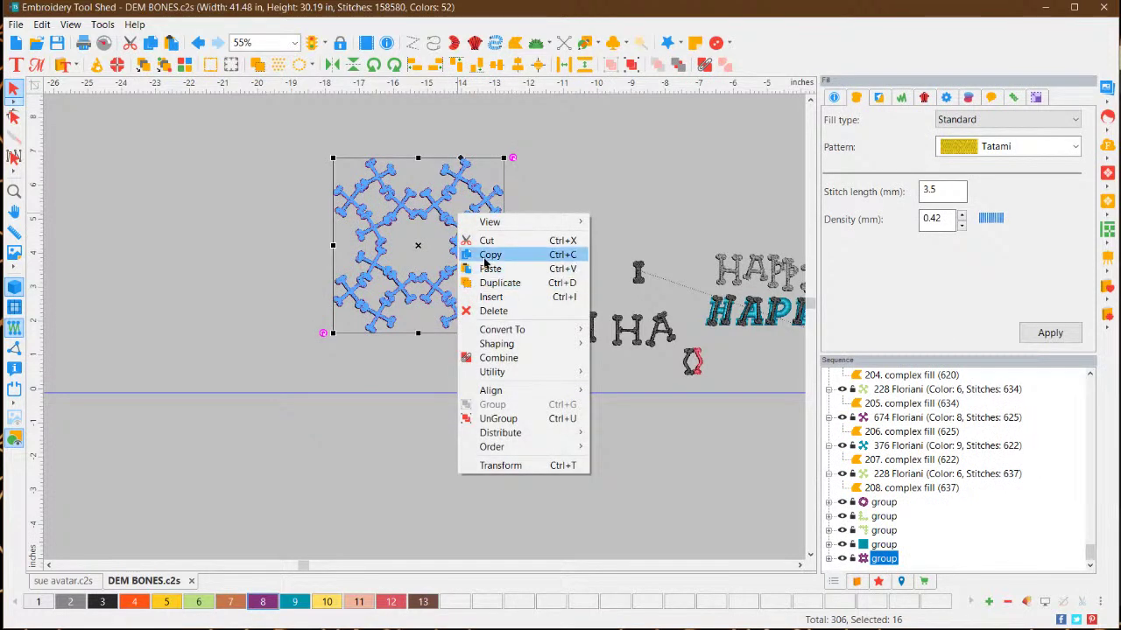
click(485, 255)
right_click(474, 214)
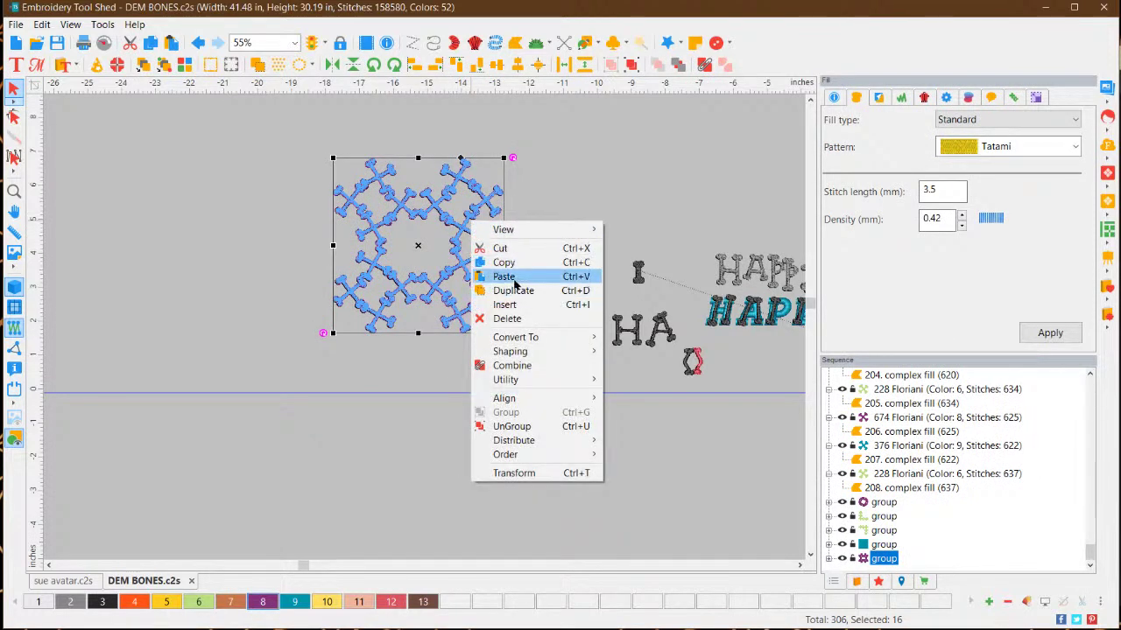
click(497, 270)
click(419, 248)
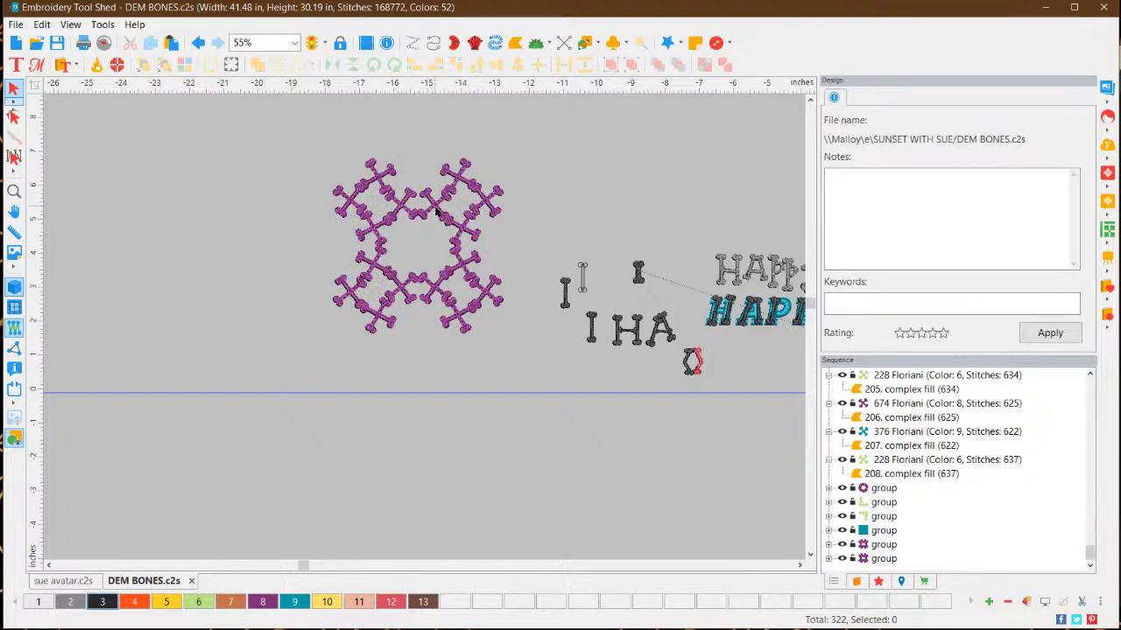
click(443, 211)
drag(422, 247, 252, 248)
click(412, 415)
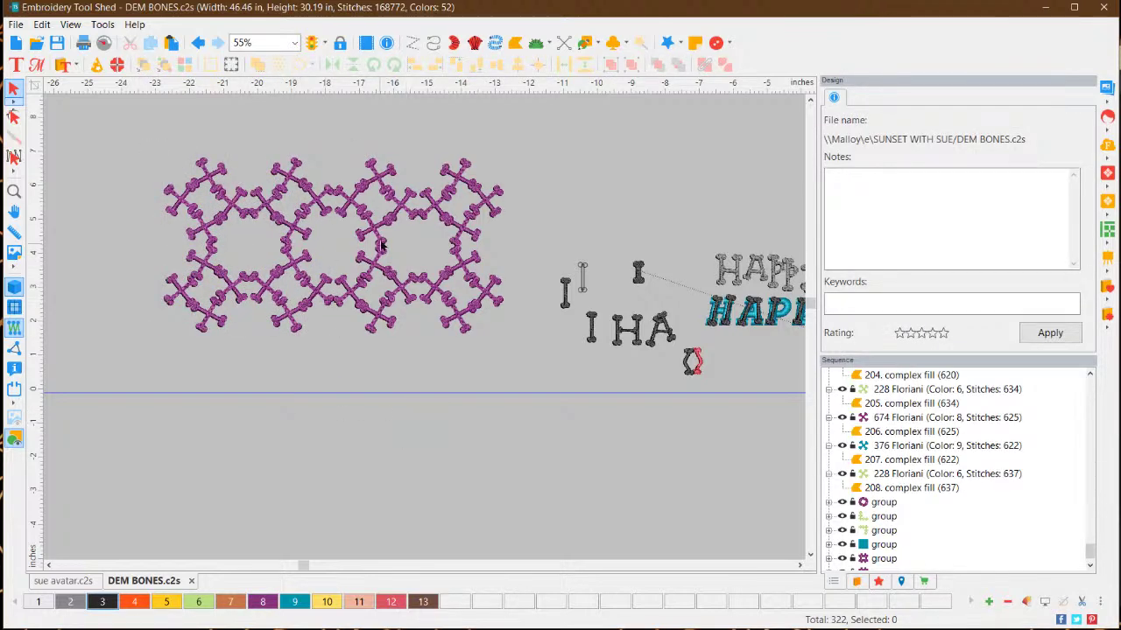
Copy and paste both purple pattern blocks and place the copies directly below the originals as a second row
drag(129, 134, 539, 381)
right_click(355, 271)
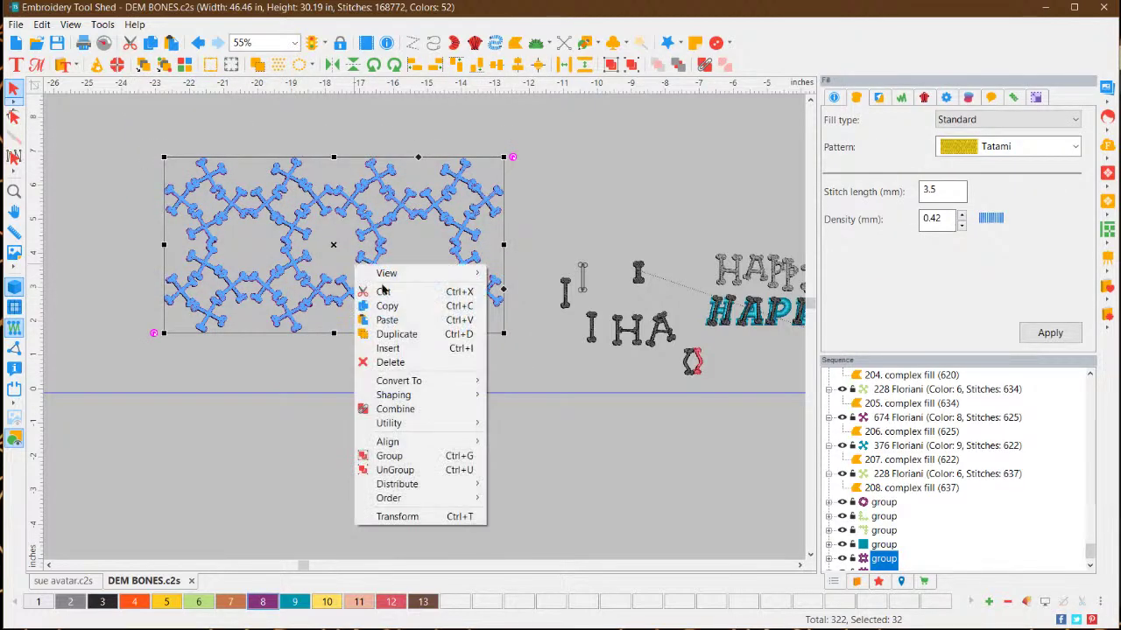
right_click(379, 251)
right_click(379, 251)
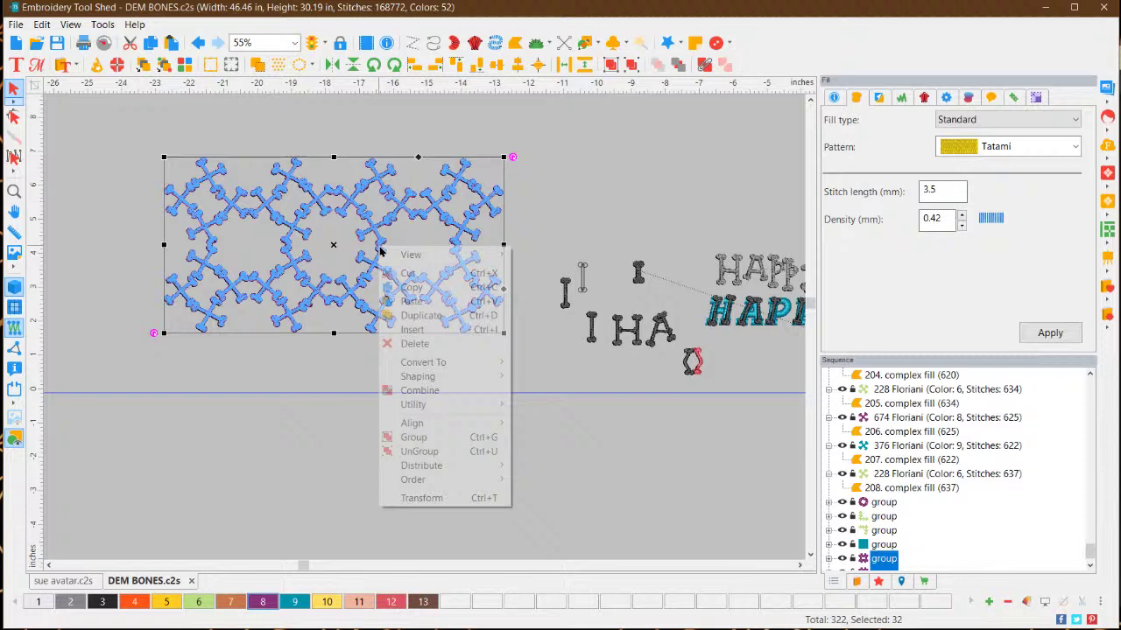
click(399, 301)
drag(338, 251, 338, 424)
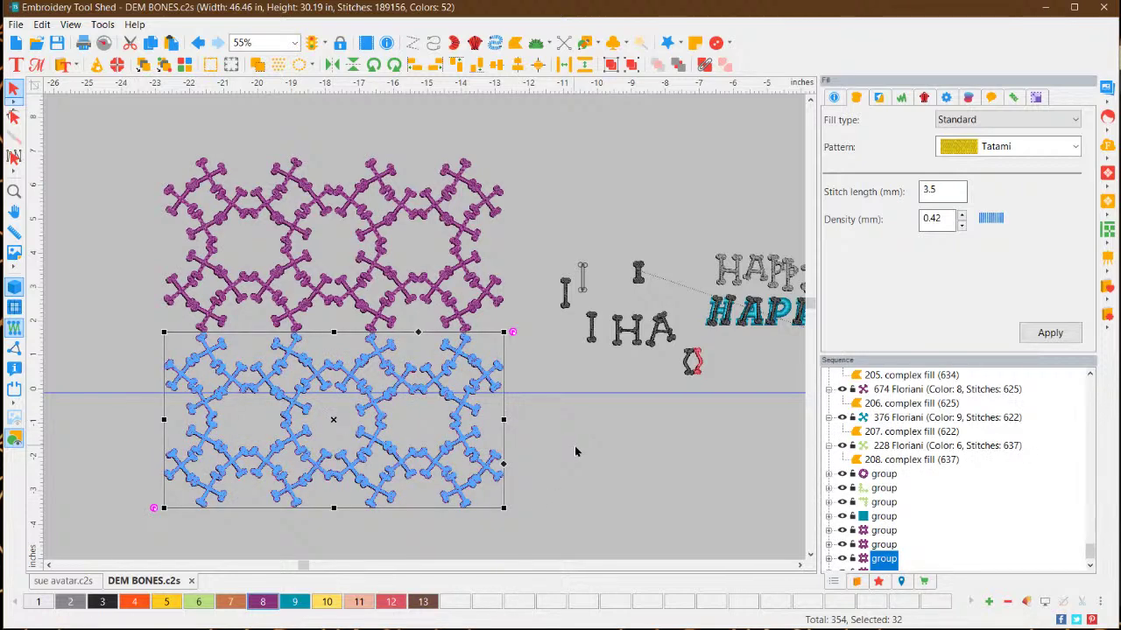
click(558, 471)
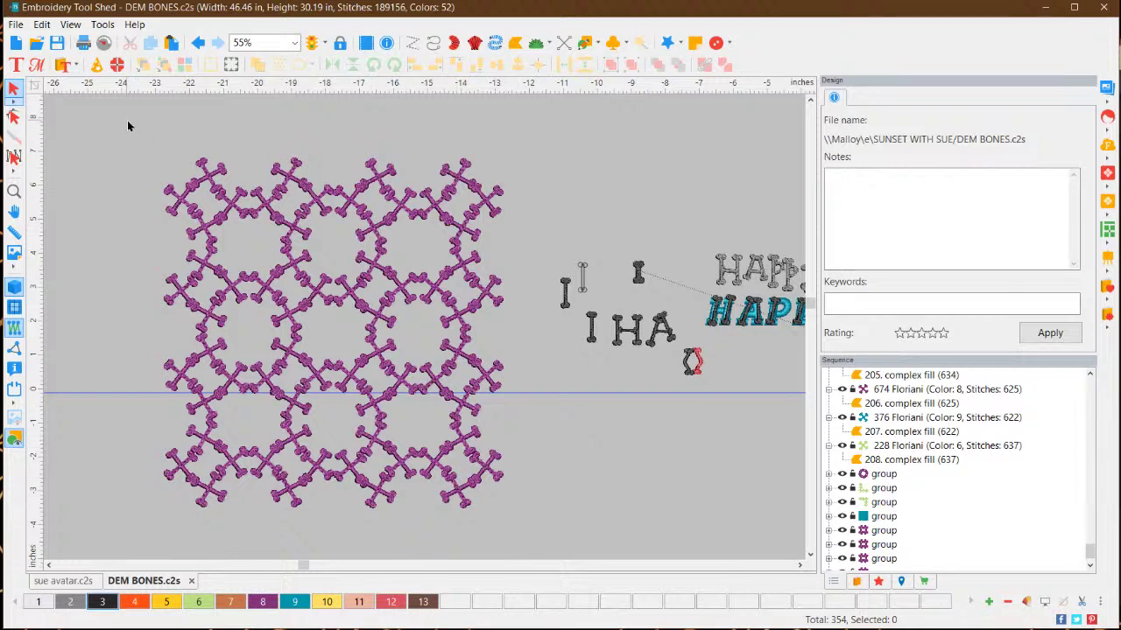
Check the overall width and height of the four-block purple pattern
drag(128, 126, 551, 518)
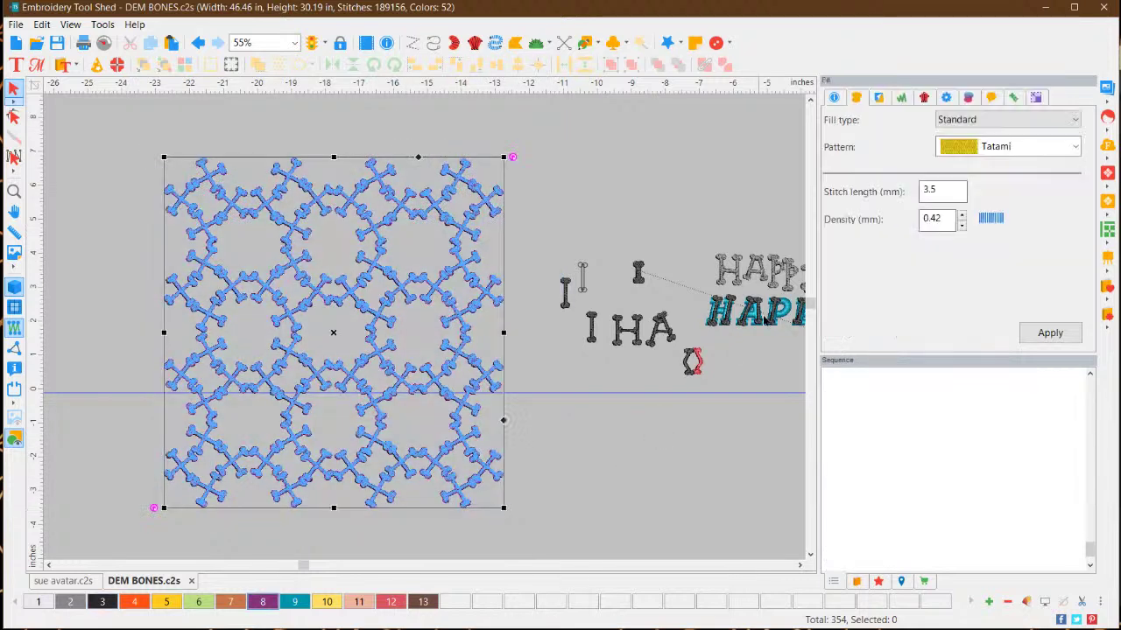
click(1036, 98)
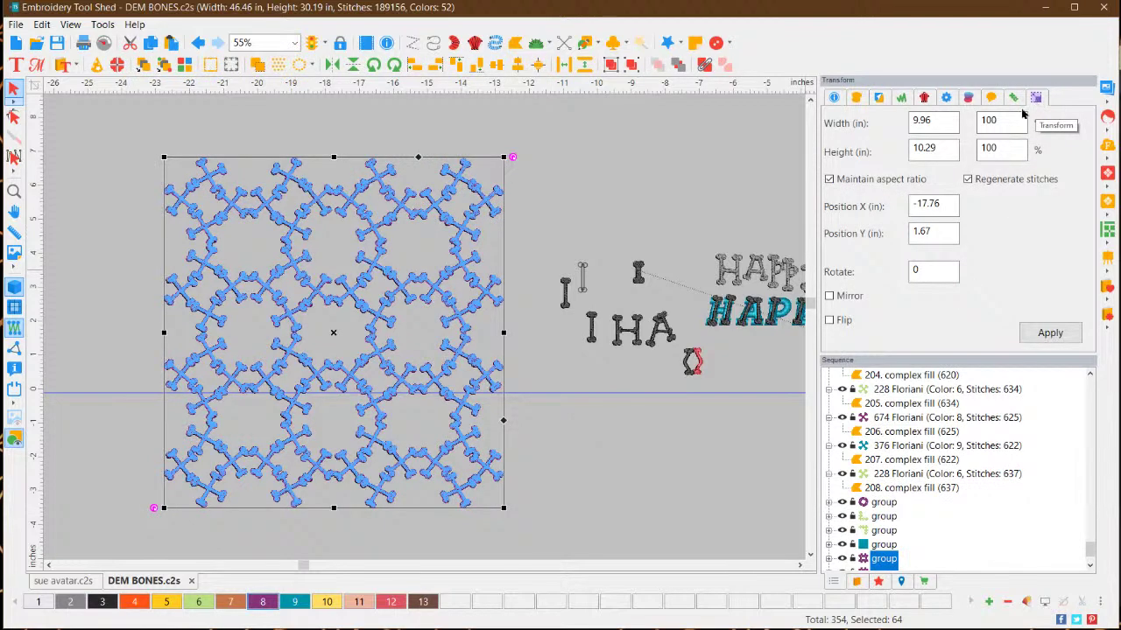
click(525, 193)
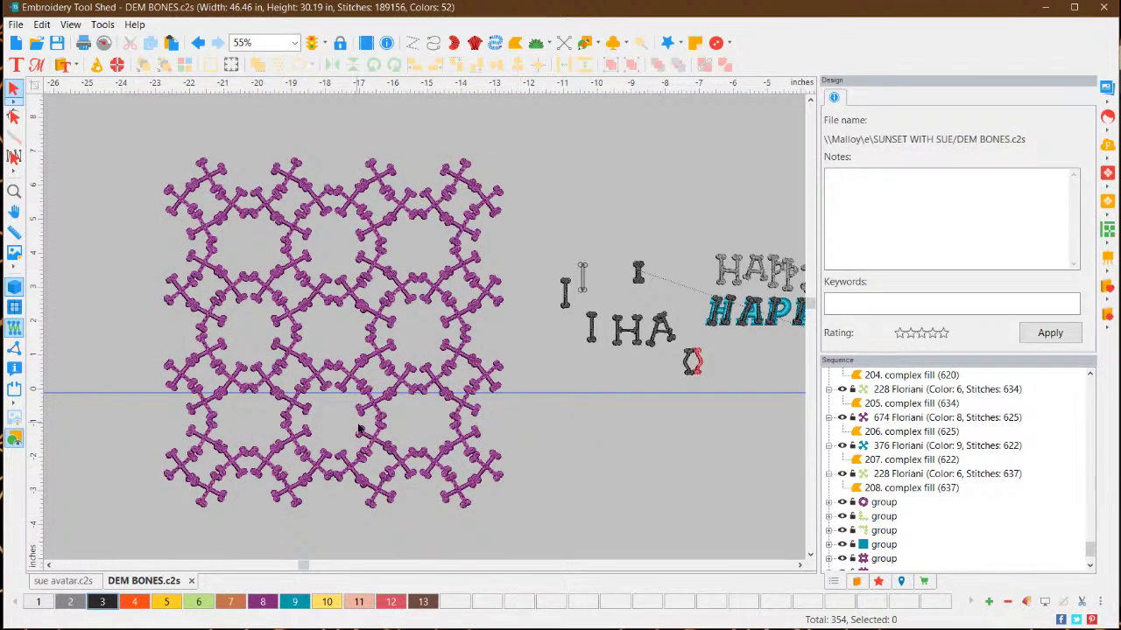
Delete the lower row of two purple pattern blocks
scroll(350, 416, up, 1)
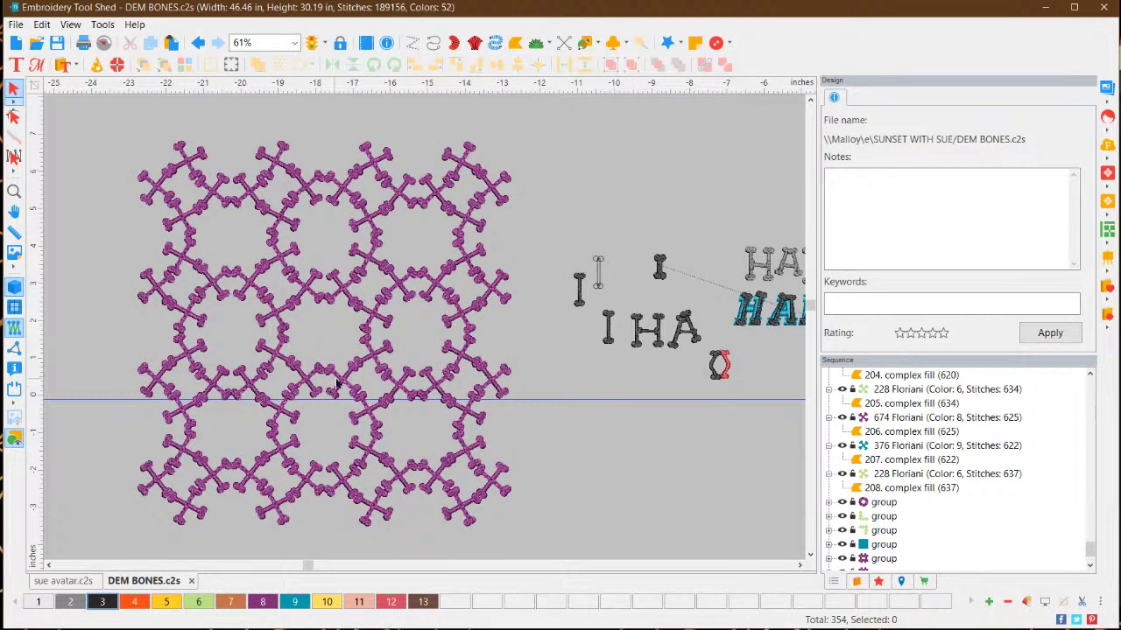
drag(576, 540, 138, 347)
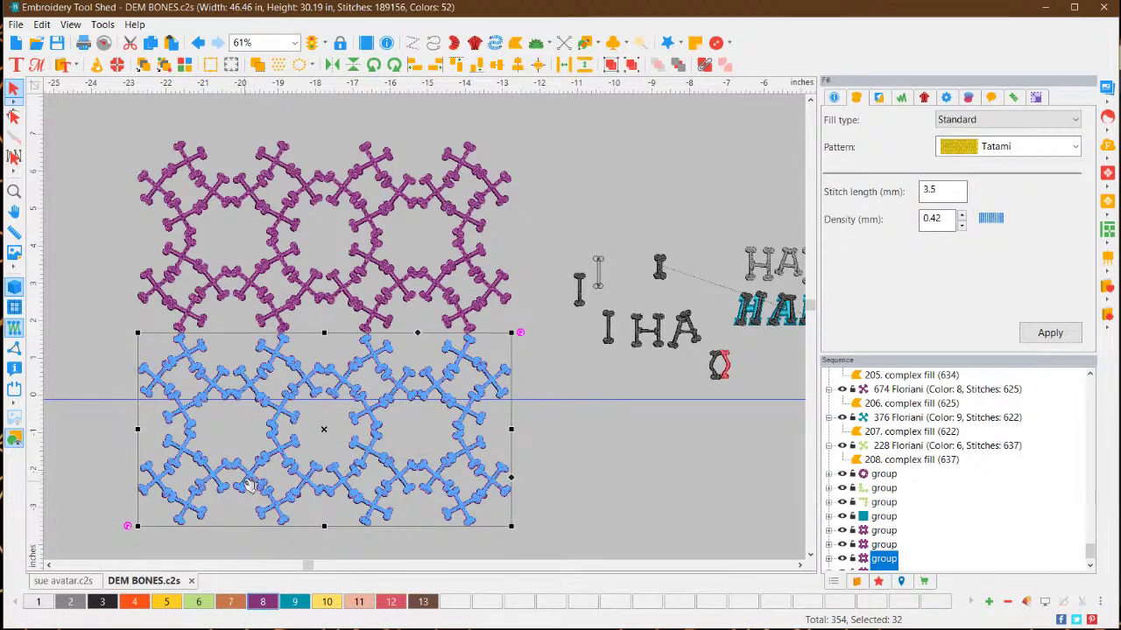
key(Delete)
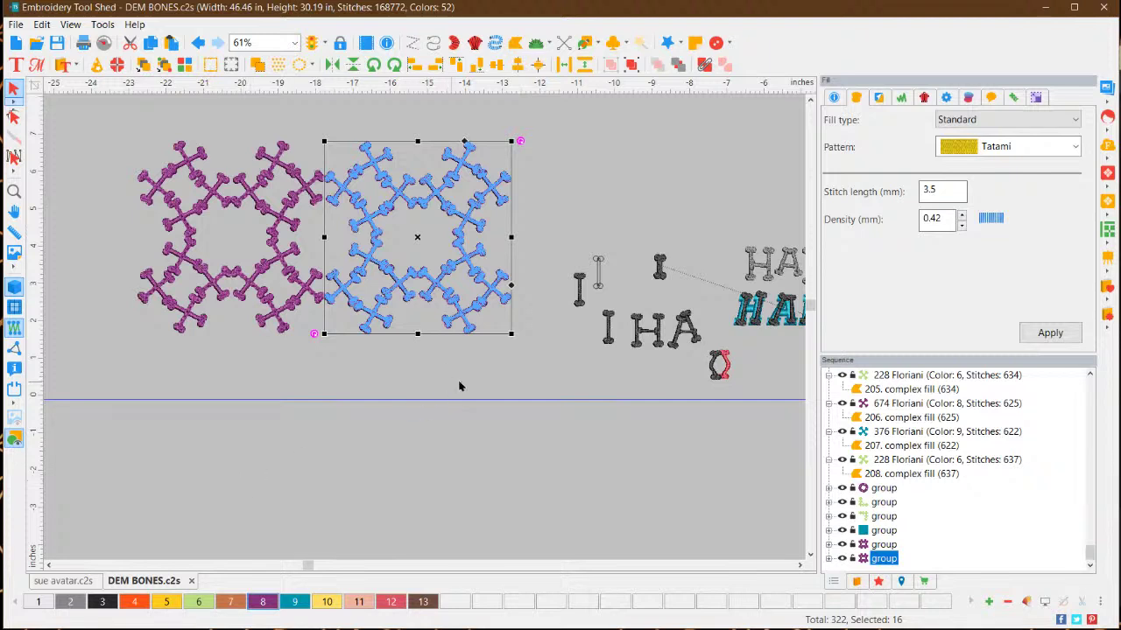
click(505, 386)
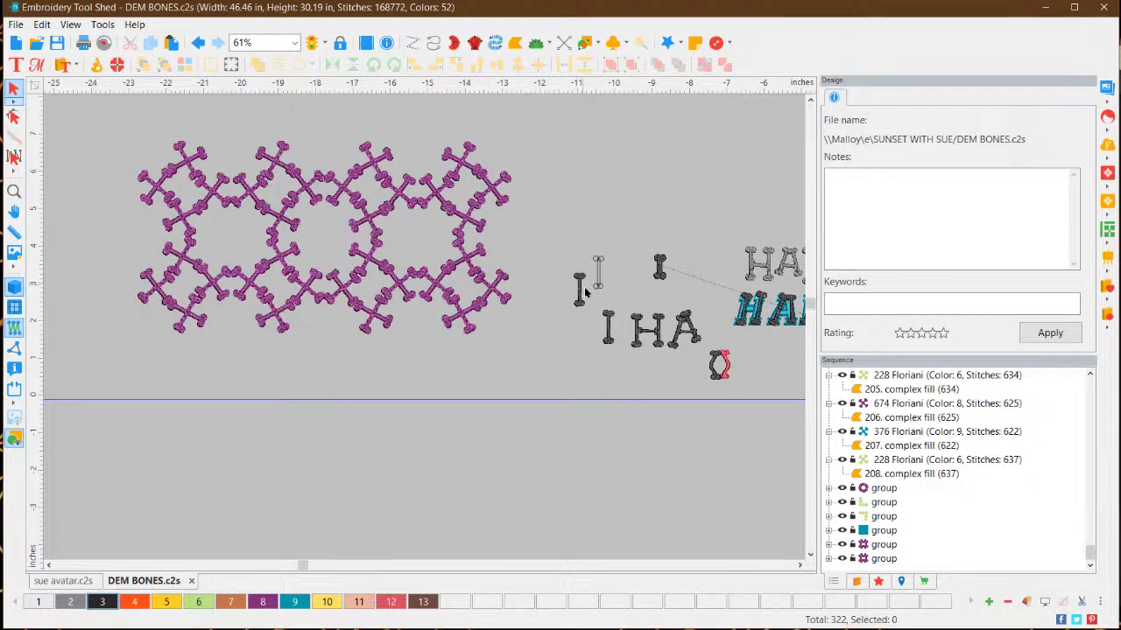
scroll(584, 286, down, 1)
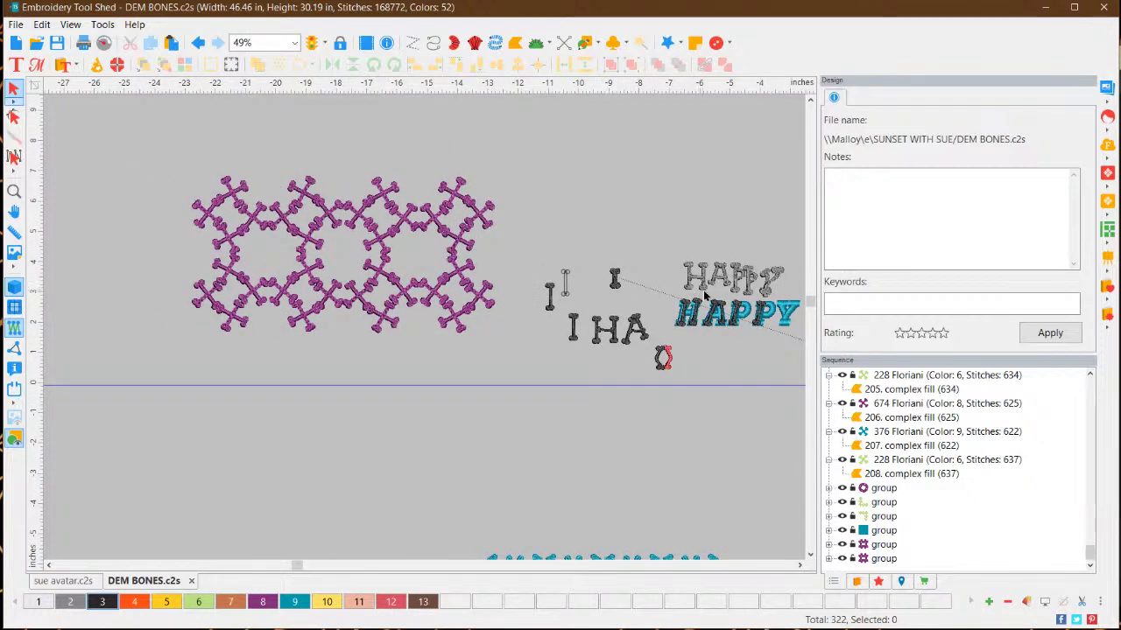
scroll(723, 299, down, 1)
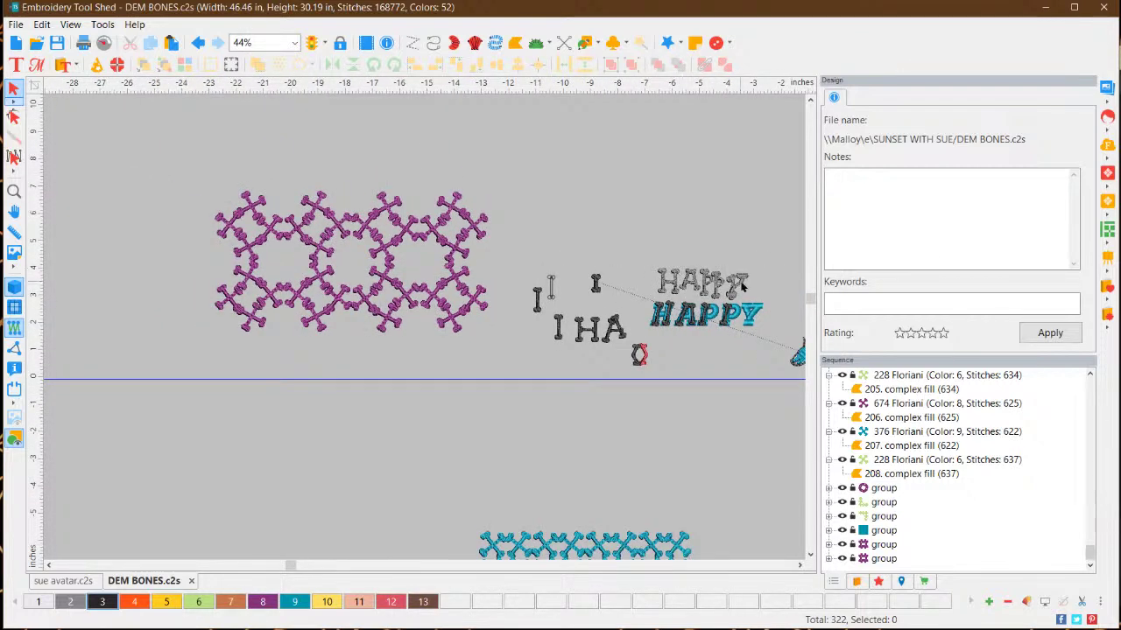
Look over the bone patterns across the workspace, selecting the scattered bones, the teal crossbones block and the purple reflected blocks in turn
scroll(719, 415, down, 3)
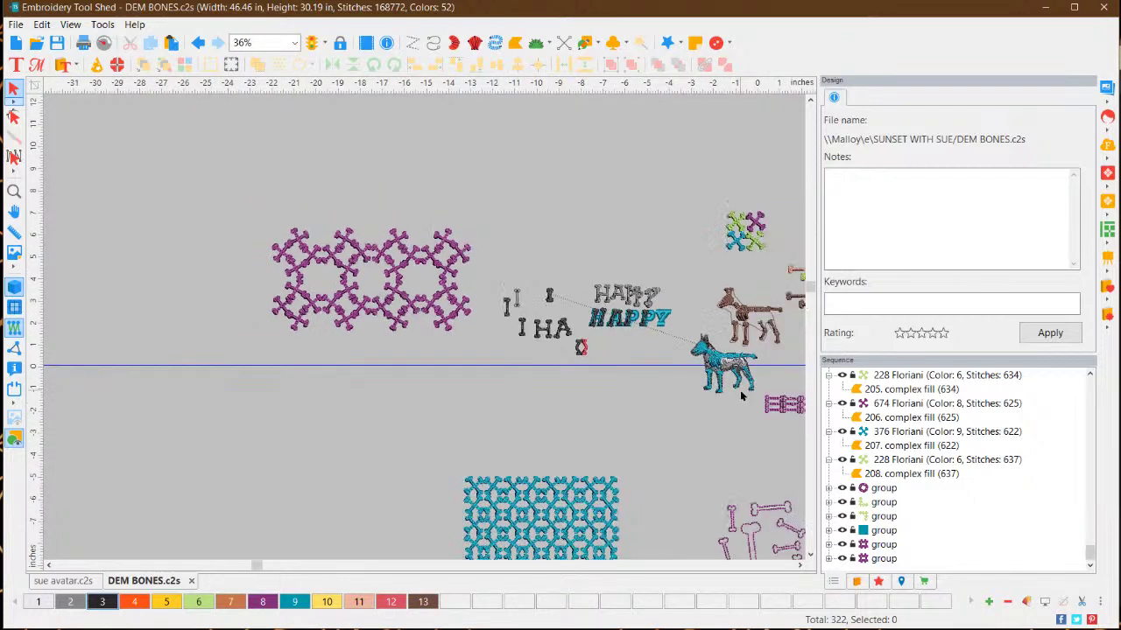
scroll(755, 376, down, 2)
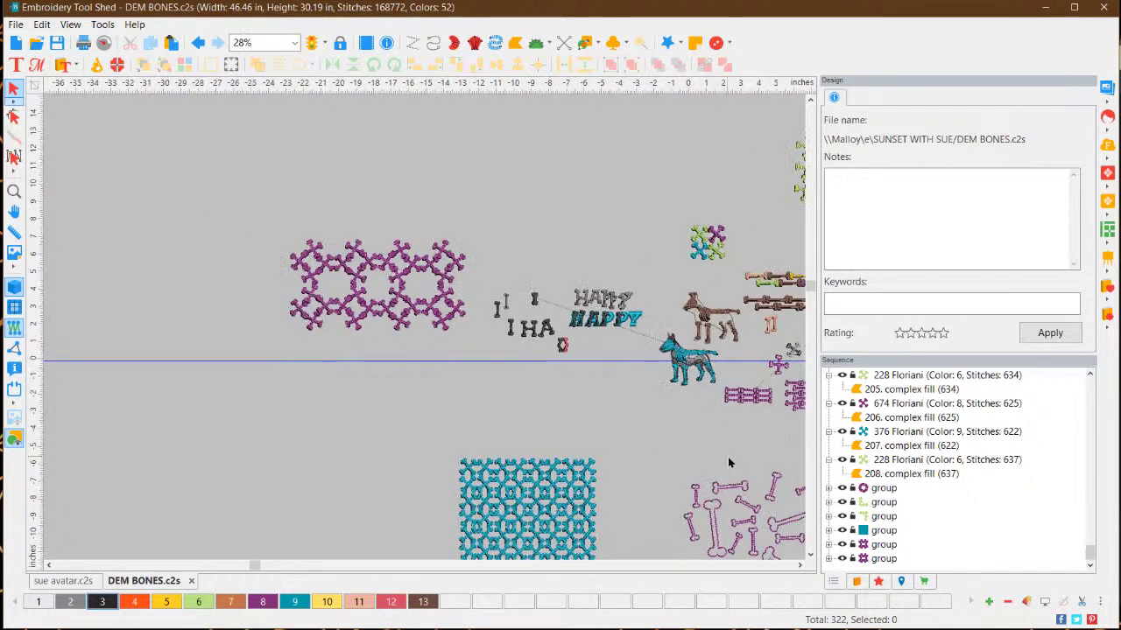
scroll(712, 403, up, 2)
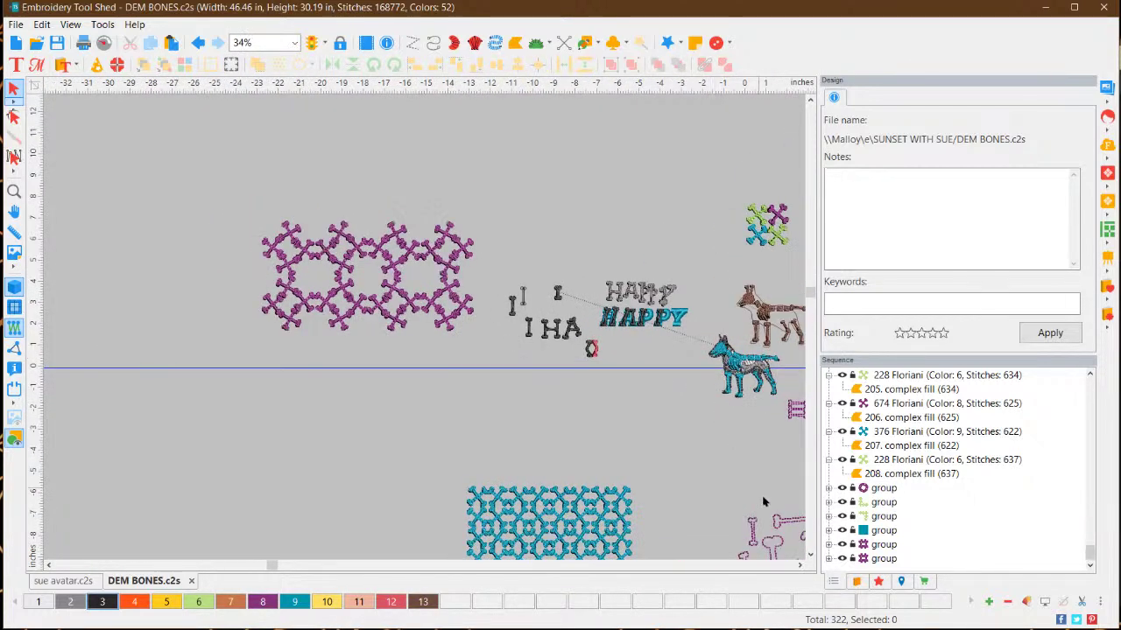
click(799, 564)
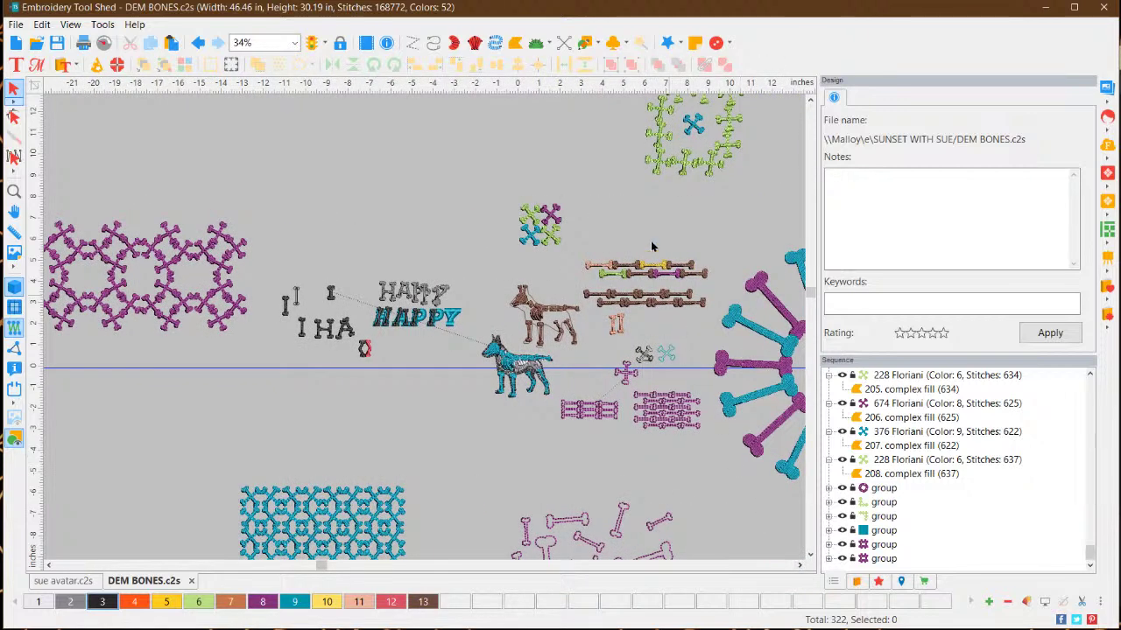
scroll(665, 449, up, 3)
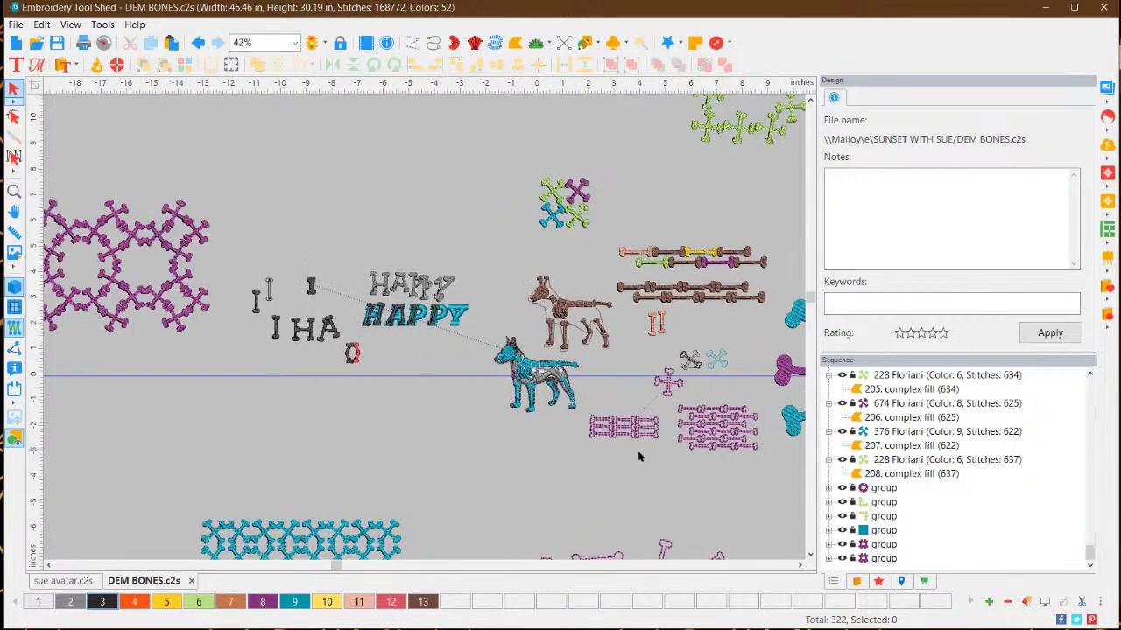
scroll(706, 466, down, 4)
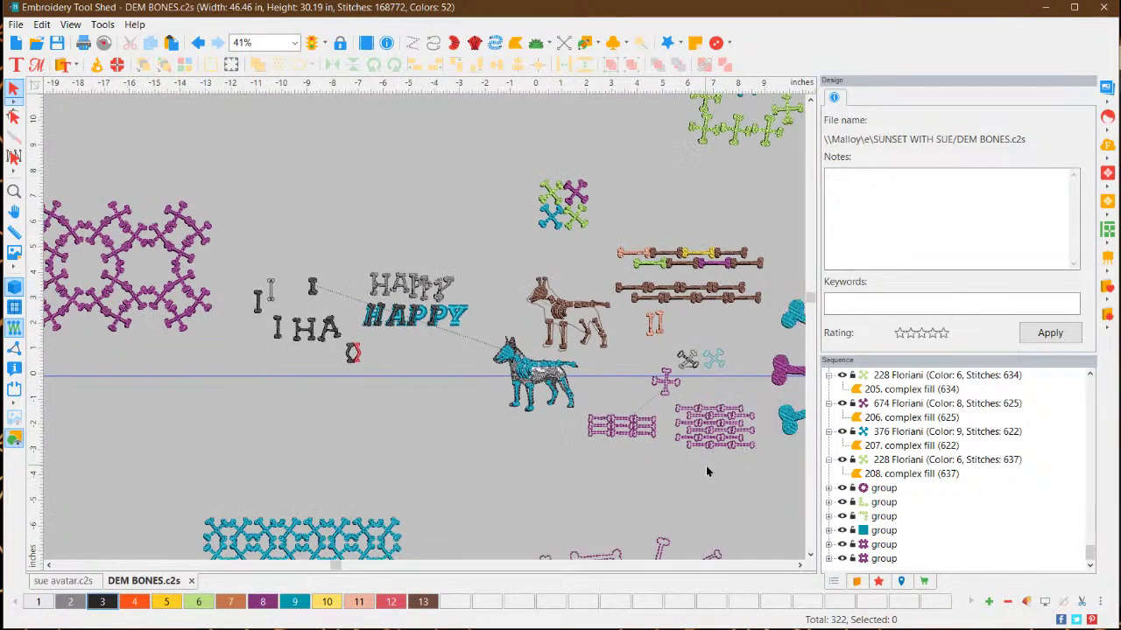
scroll(692, 530, down, 2)
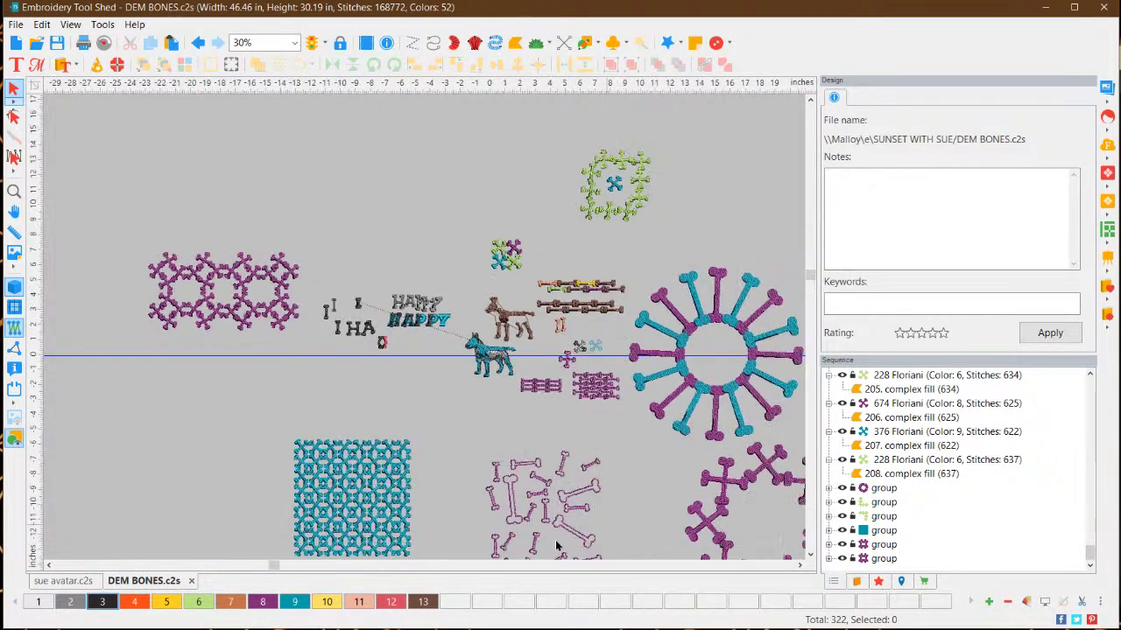
drag(464, 422, 608, 563)
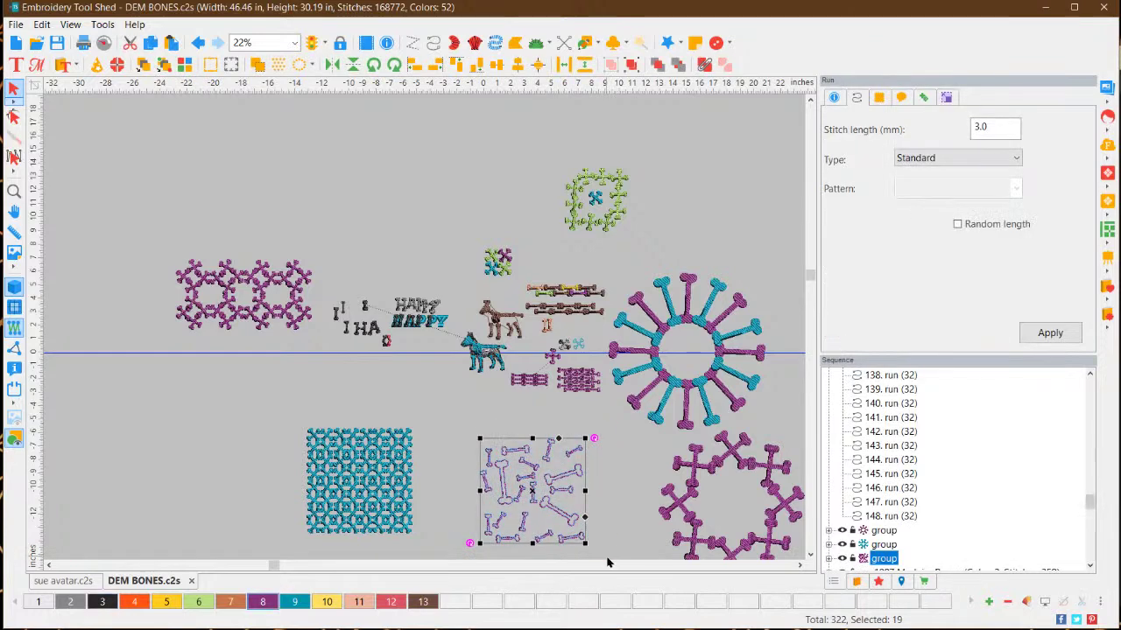
click(434, 525)
drag(281, 422, 446, 566)
click(433, 469)
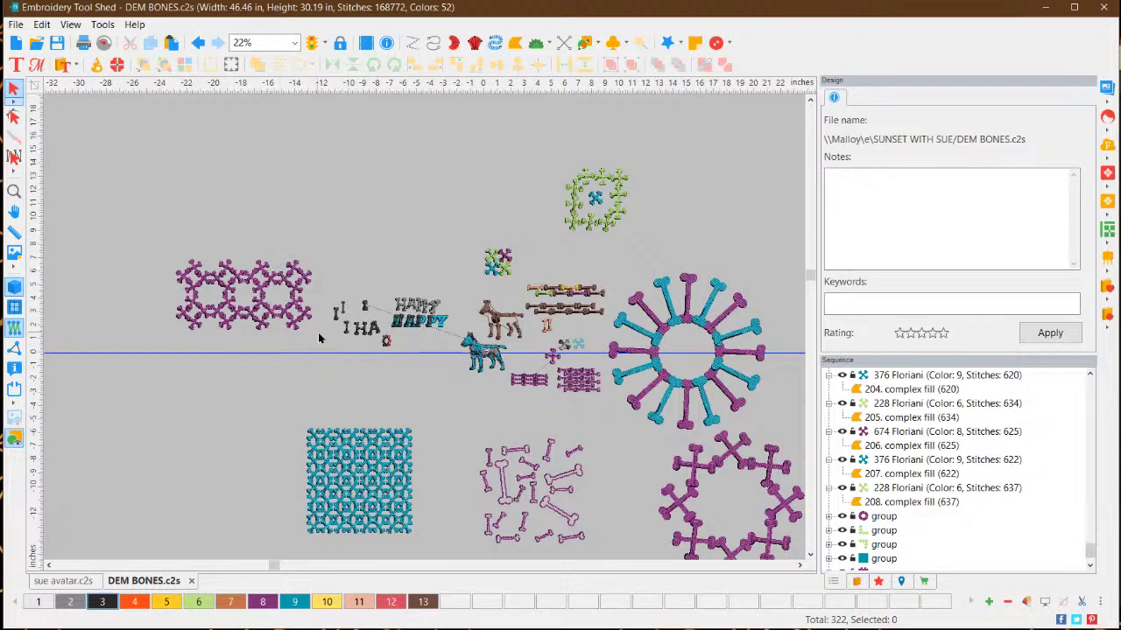
scroll(289, 328, up, 3)
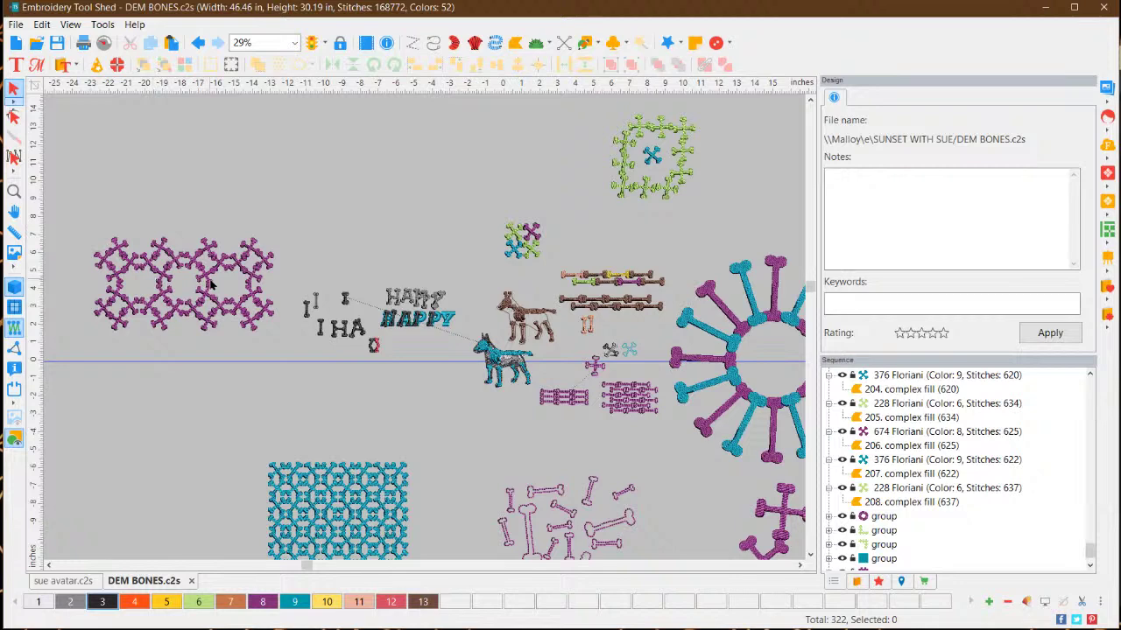
drag(93, 215, 286, 366)
click(286, 366)
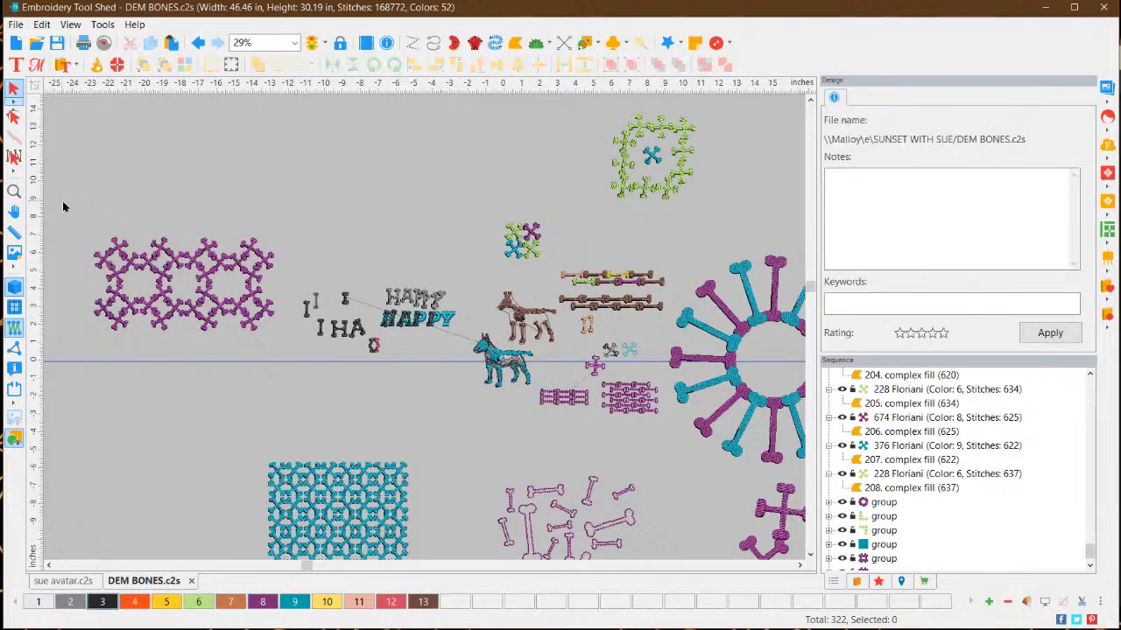
drag(74, 204, 292, 378)
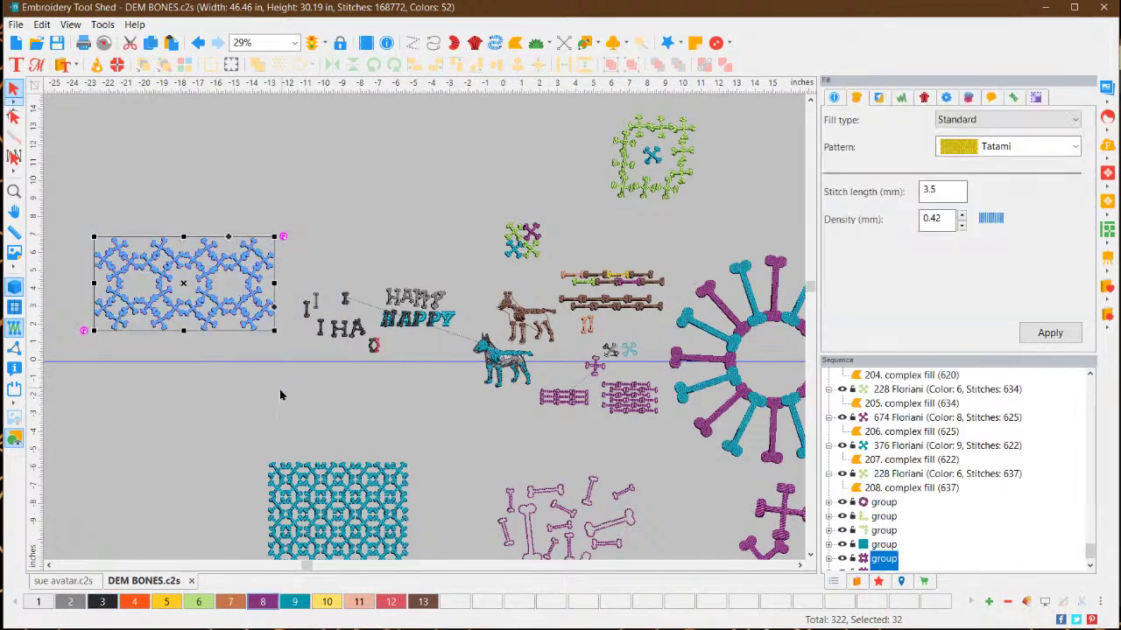
click(238, 408)
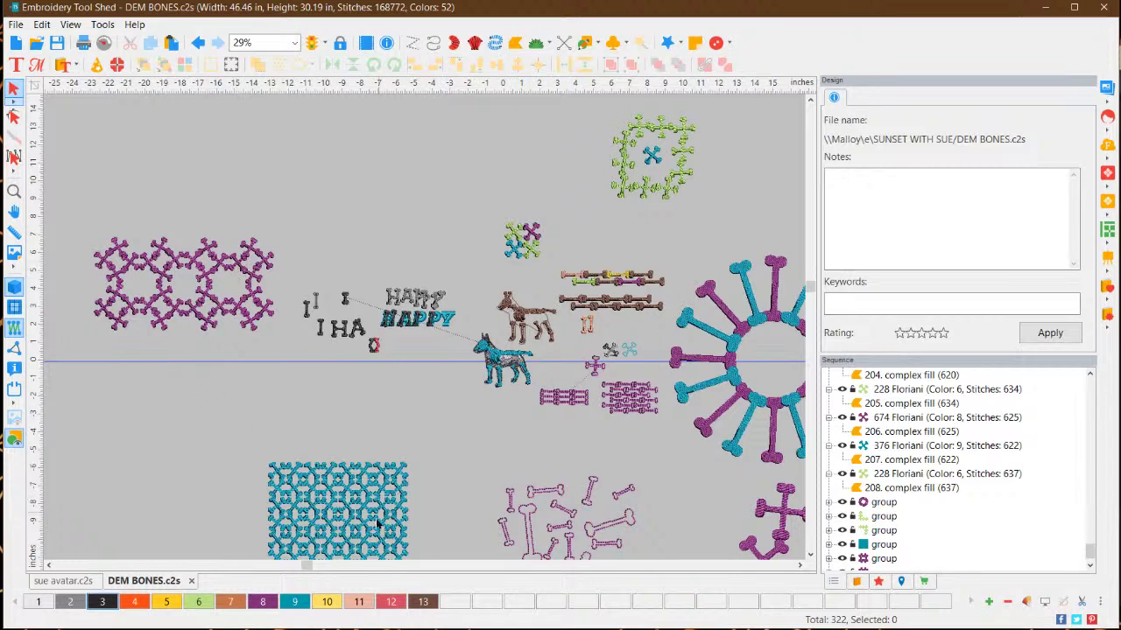
Draw an outline rectangle around the teal crossbones block, matching the block's outer edges
scroll(385, 544, down, 1)
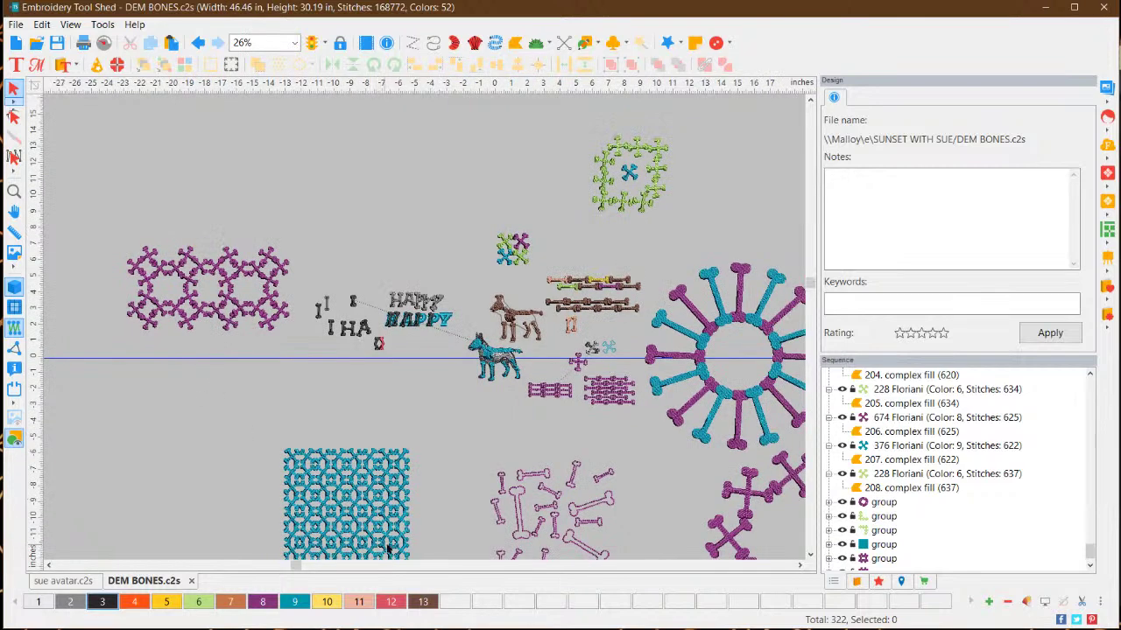
click(811, 557)
click(811, 558)
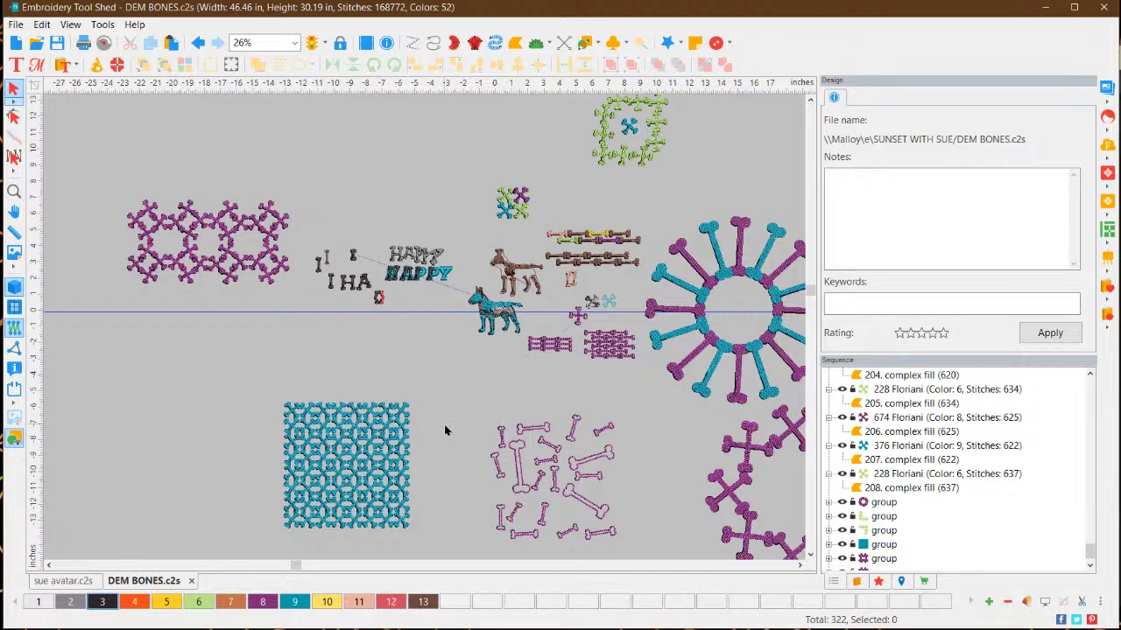
scroll(367, 483, up, 1)
scroll(366, 484, up, 2)
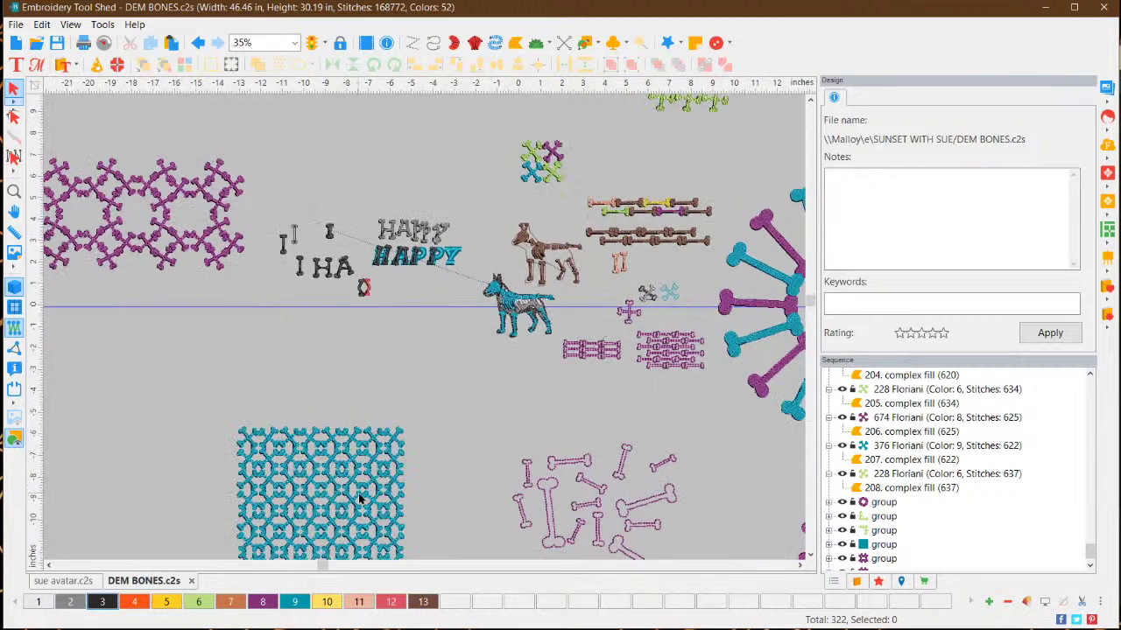
scroll(358, 497, down, 2)
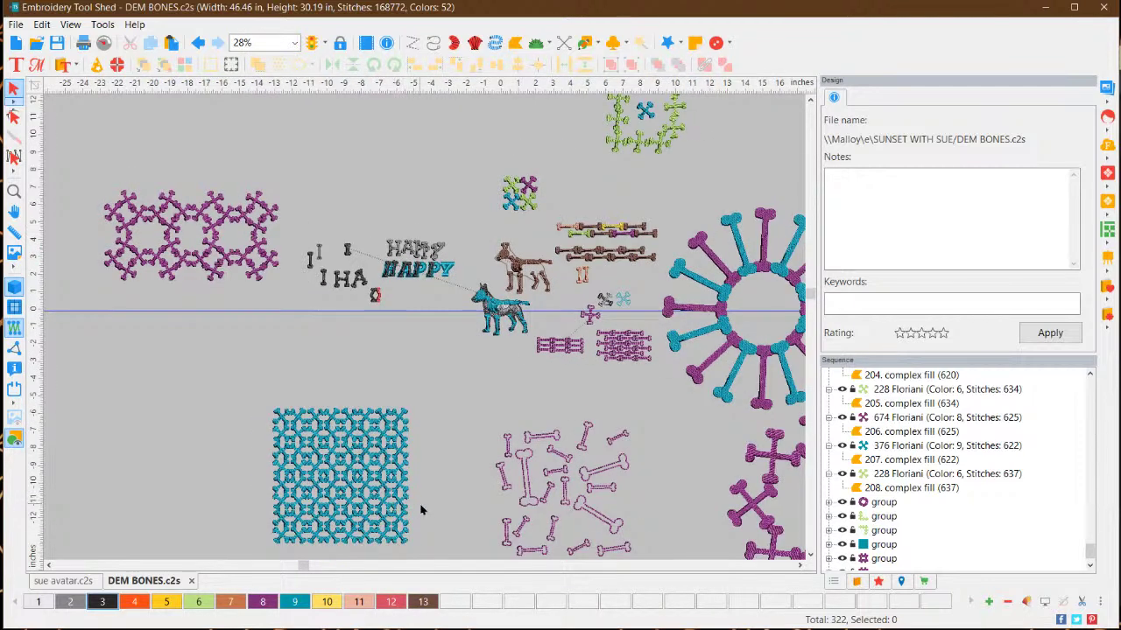
scroll(420, 506, down, 1)
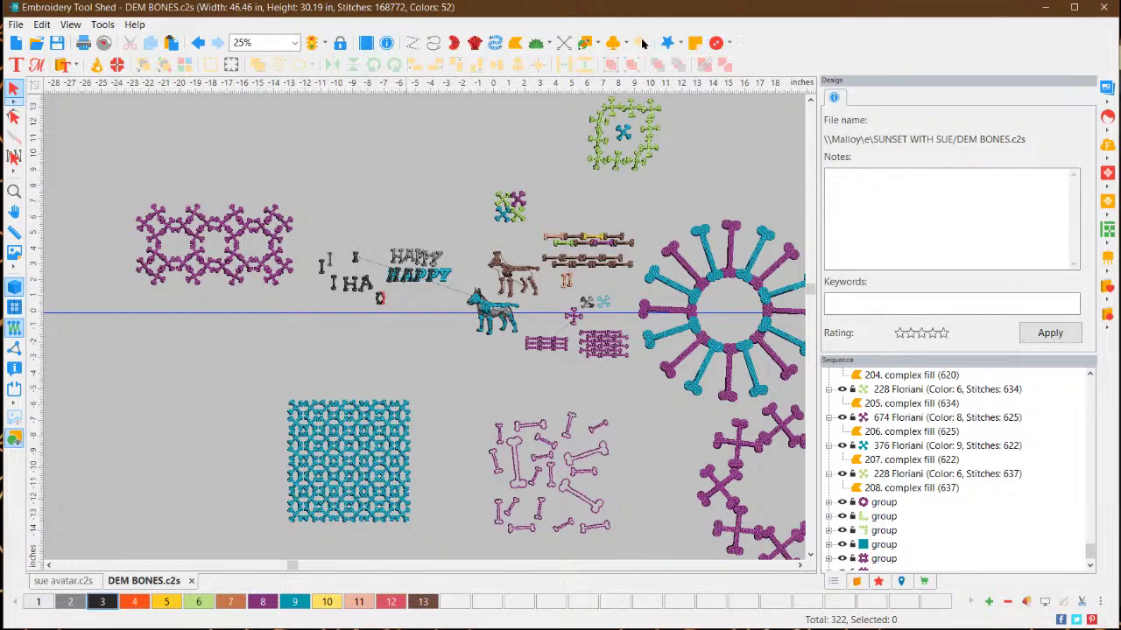
click(600, 44)
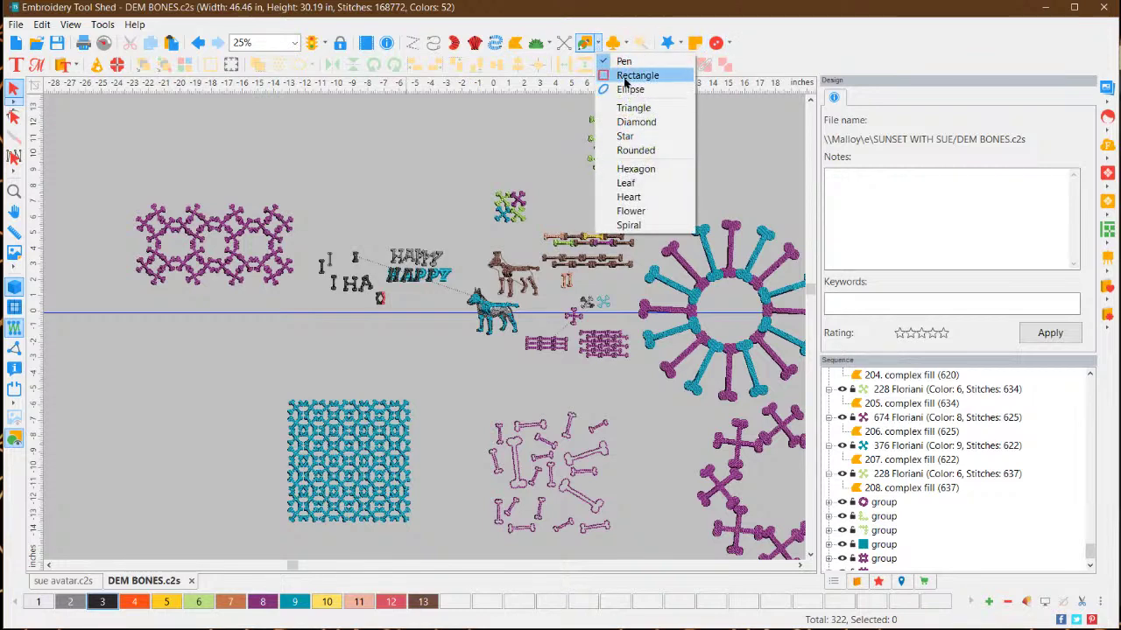
click(630, 73)
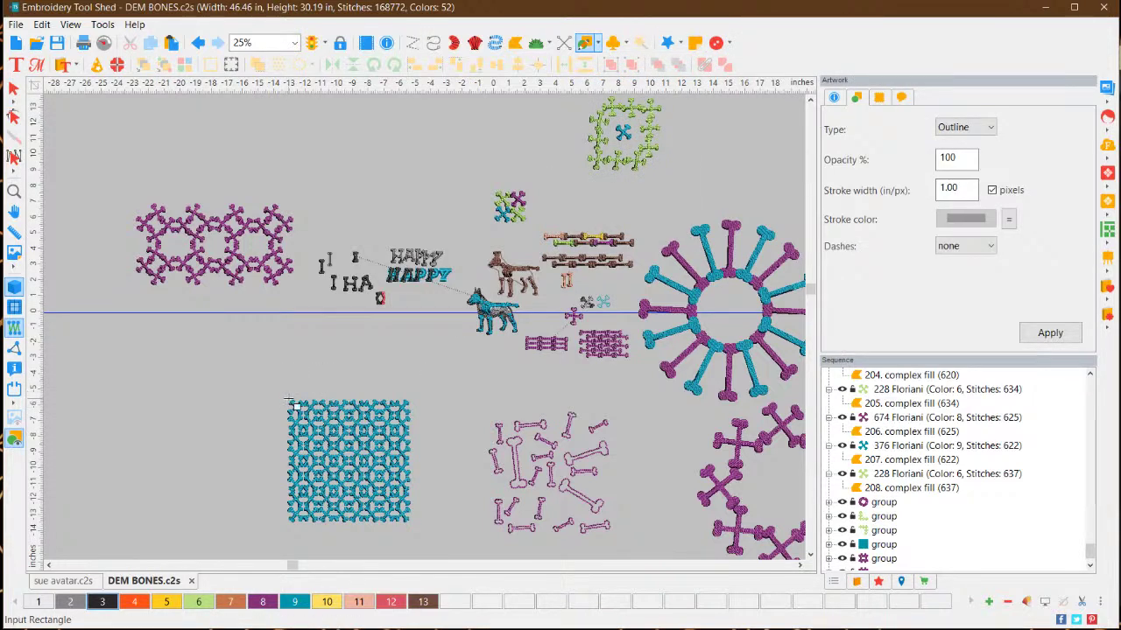
drag(292, 401, 410, 521)
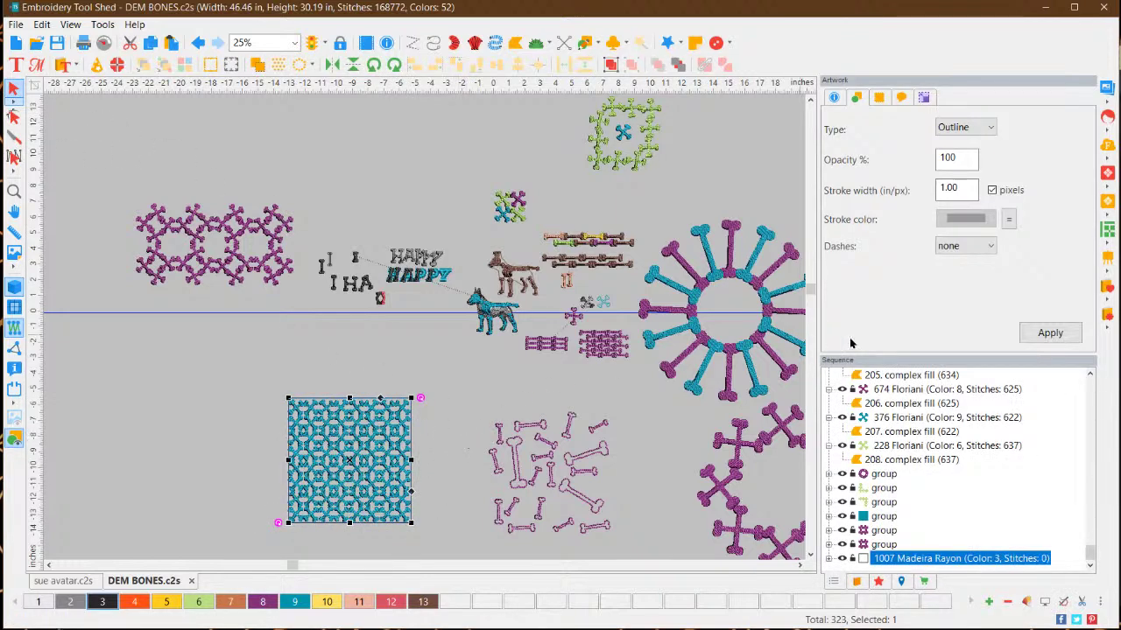
Convert the rectangle over the teal crossbones block to a Complex Fill and colour it purple, Floriani 674
right_click(409, 433)
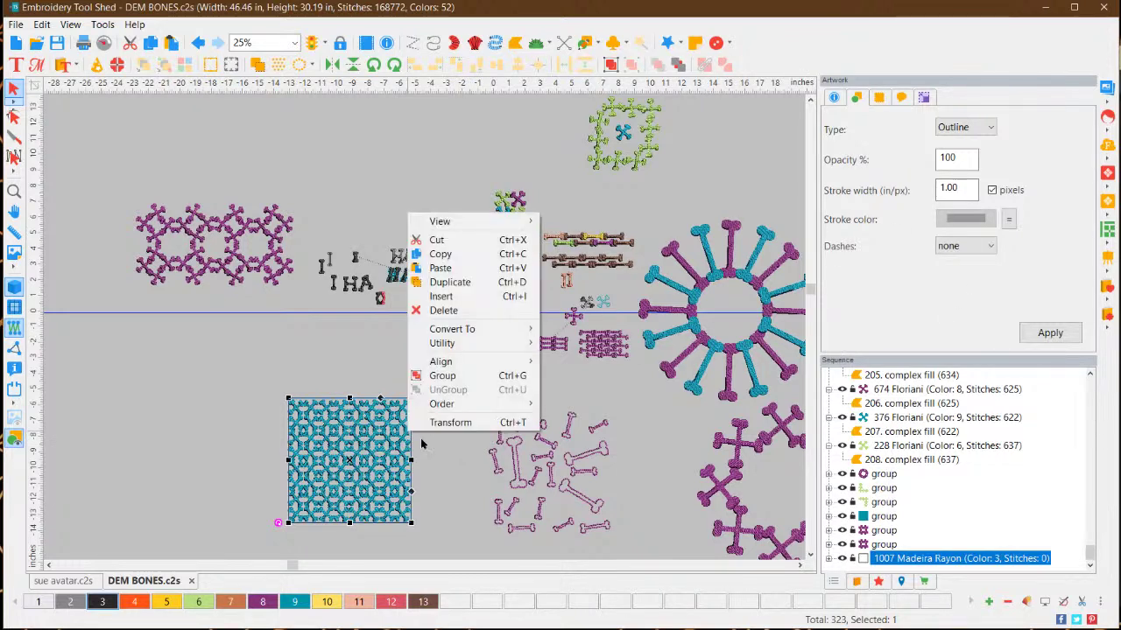
mouse_move(486, 331)
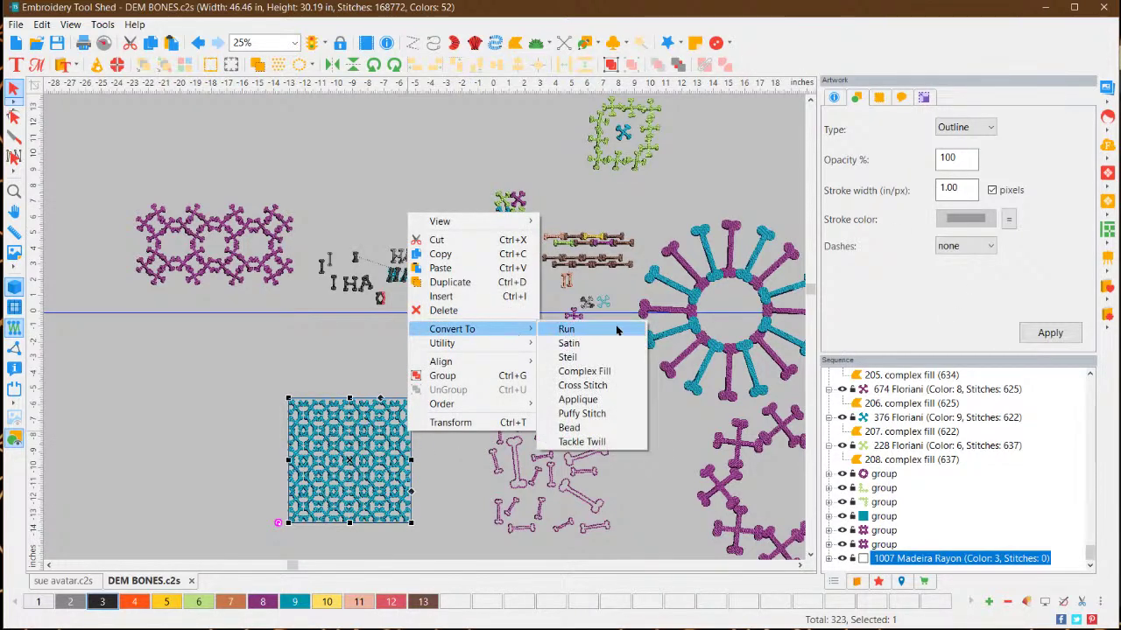
click(604, 371)
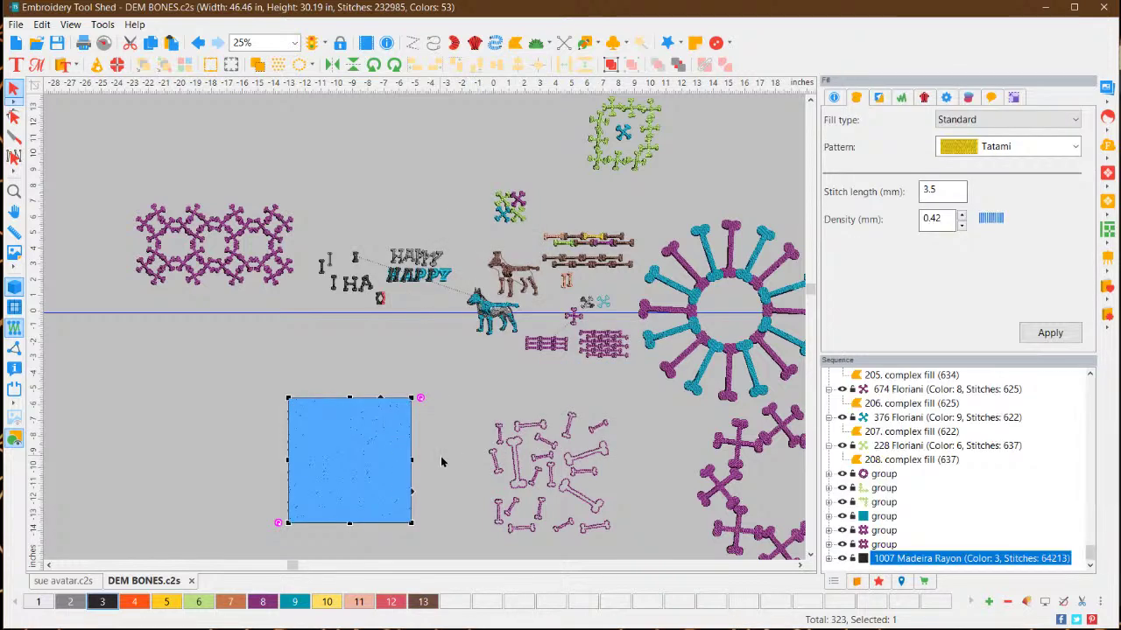
click(262, 595)
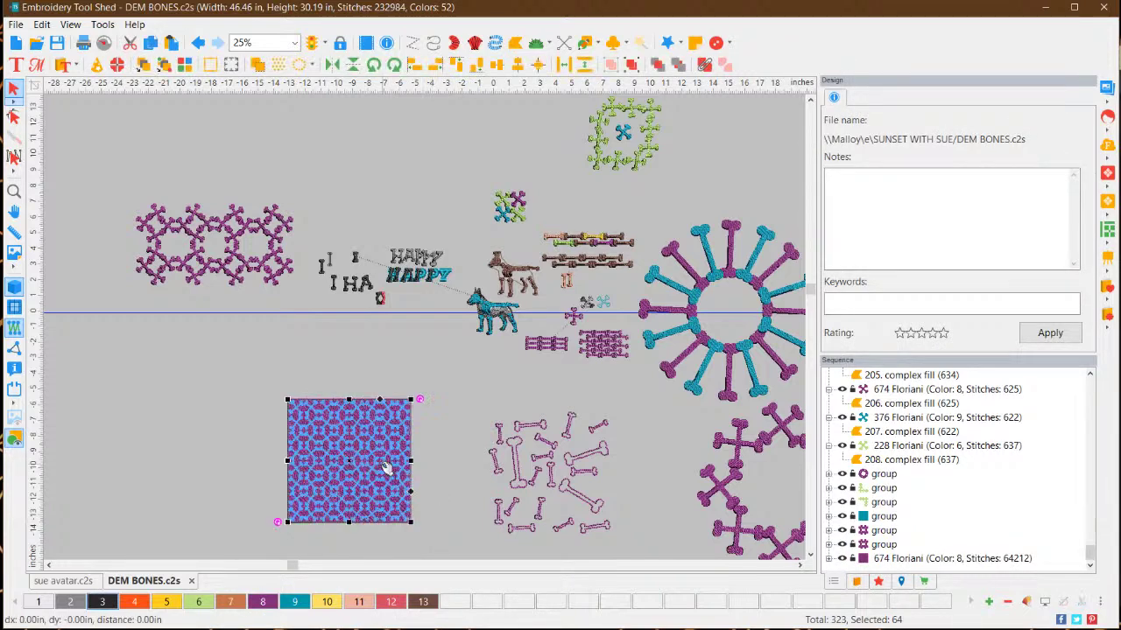
Move the purple rectangle fill ahead of the pattern groups in the stitch sequence so it lies behind the teal crossbones
click(386, 468)
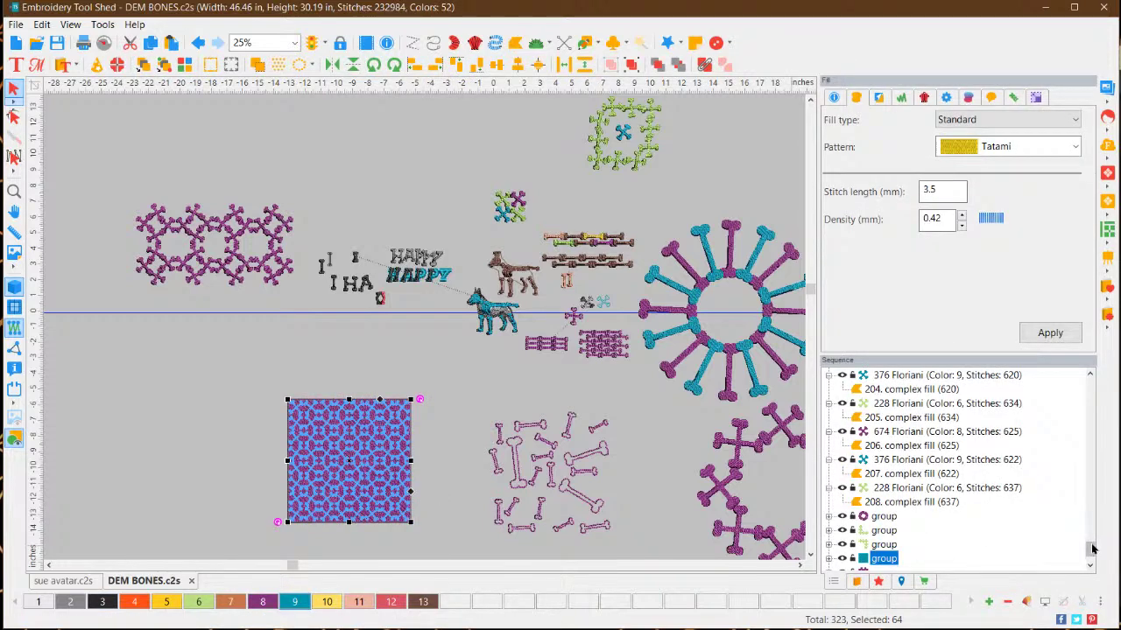
click(463, 517)
click(403, 518)
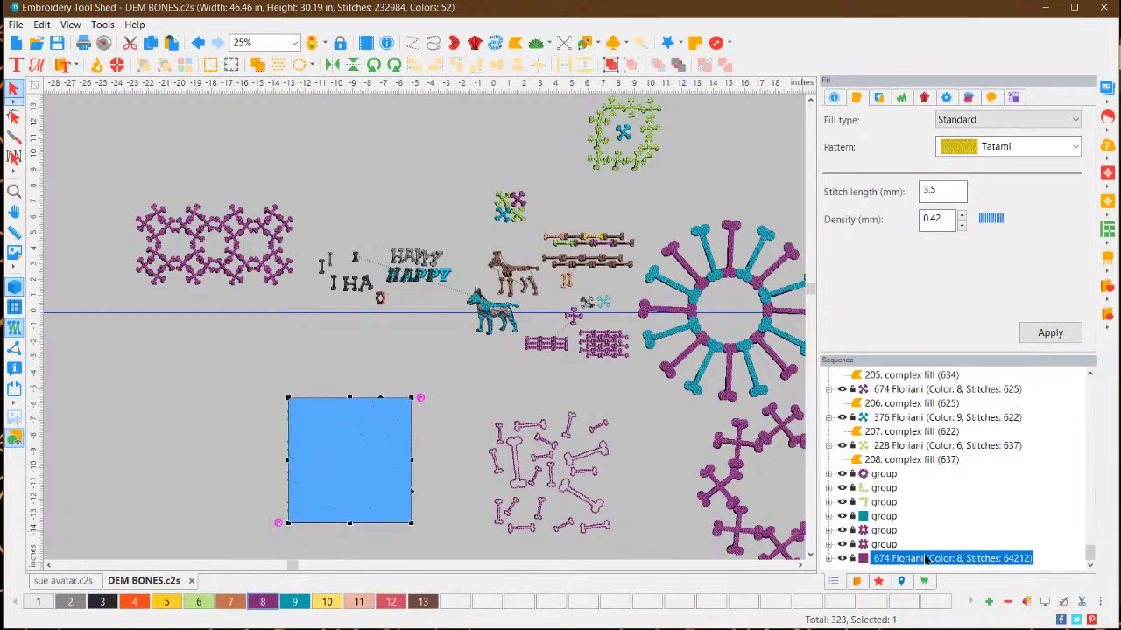
drag(926, 560, 902, 460)
click(452, 407)
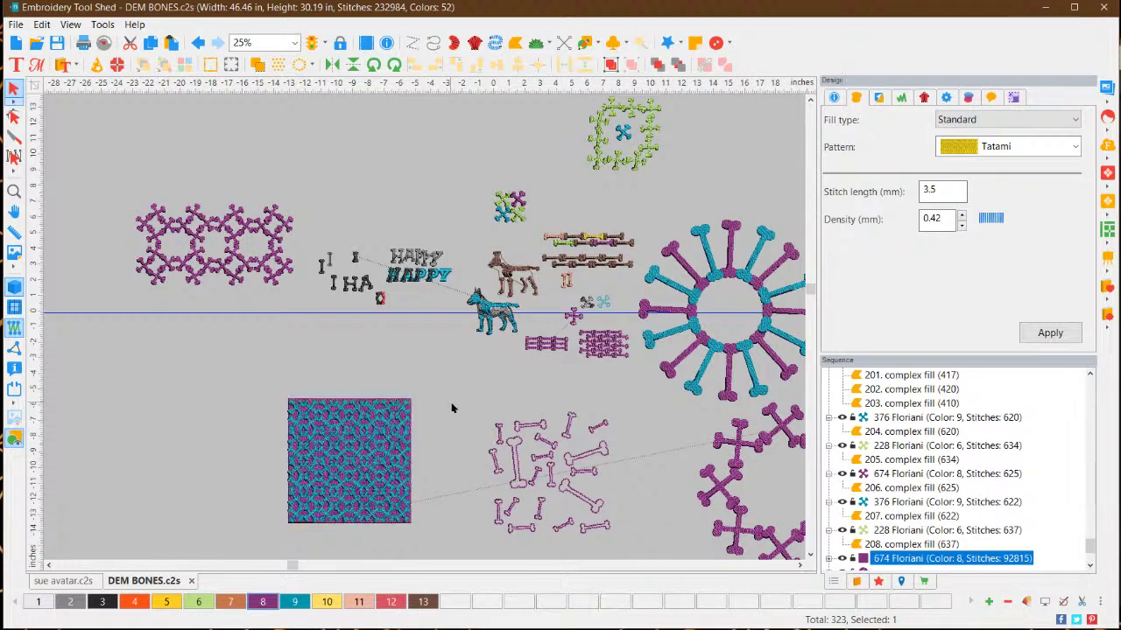
Recolour the background fill behind the teal crossbones with Floriani 228 Cape Green
scroll(344, 467, up, 2)
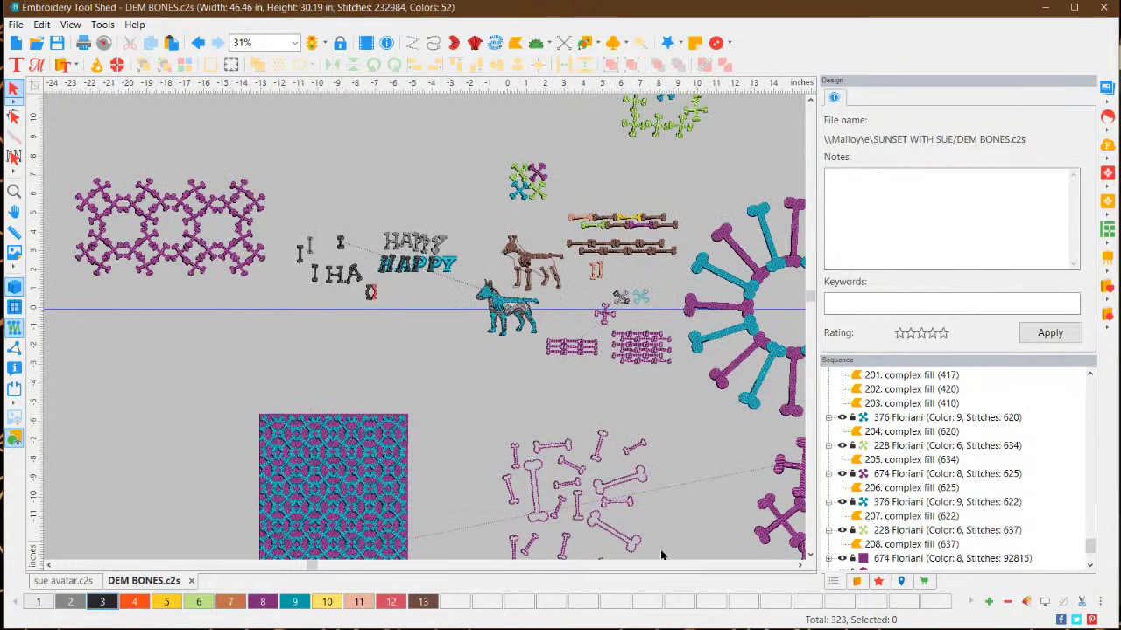
click(810, 557)
click(810, 557)
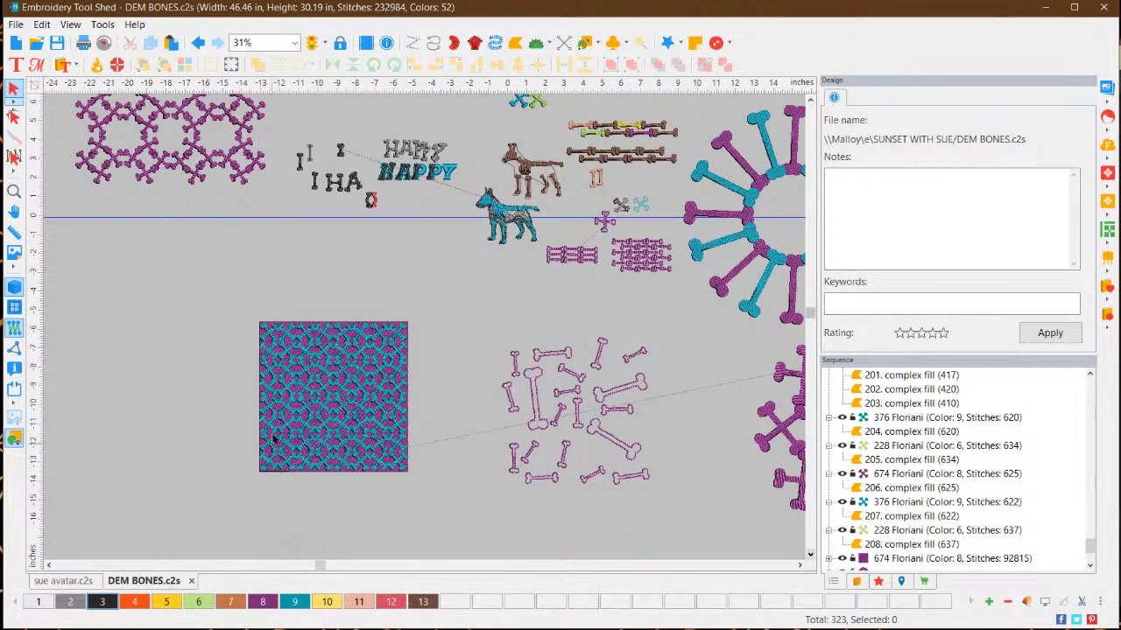
scroll(268, 427, up, 1)
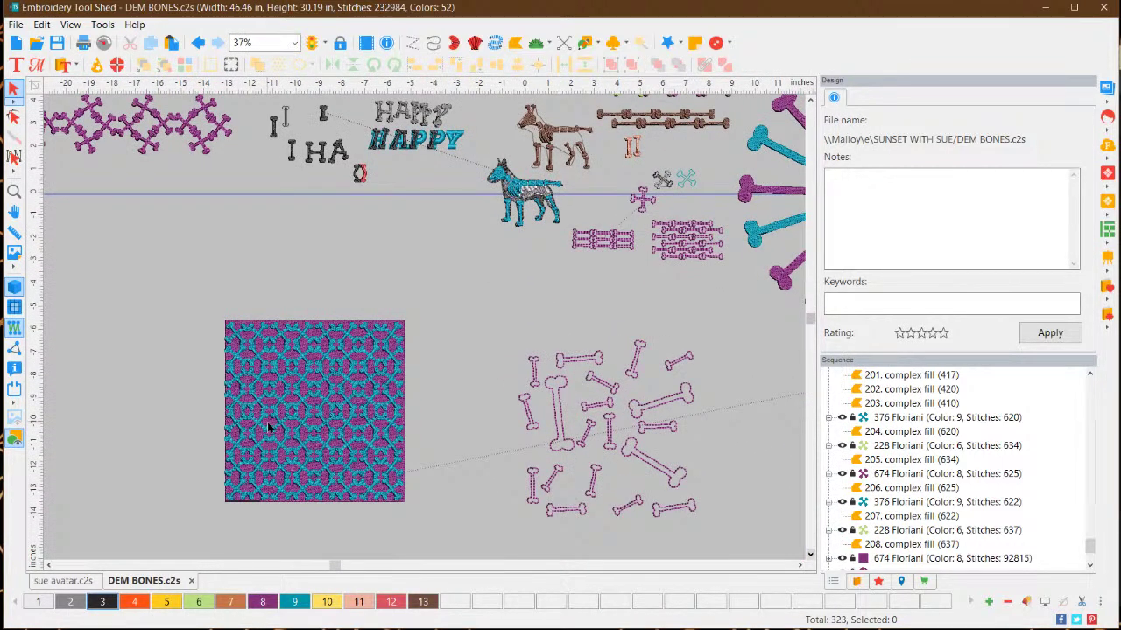
scroll(270, 427, up, 1)
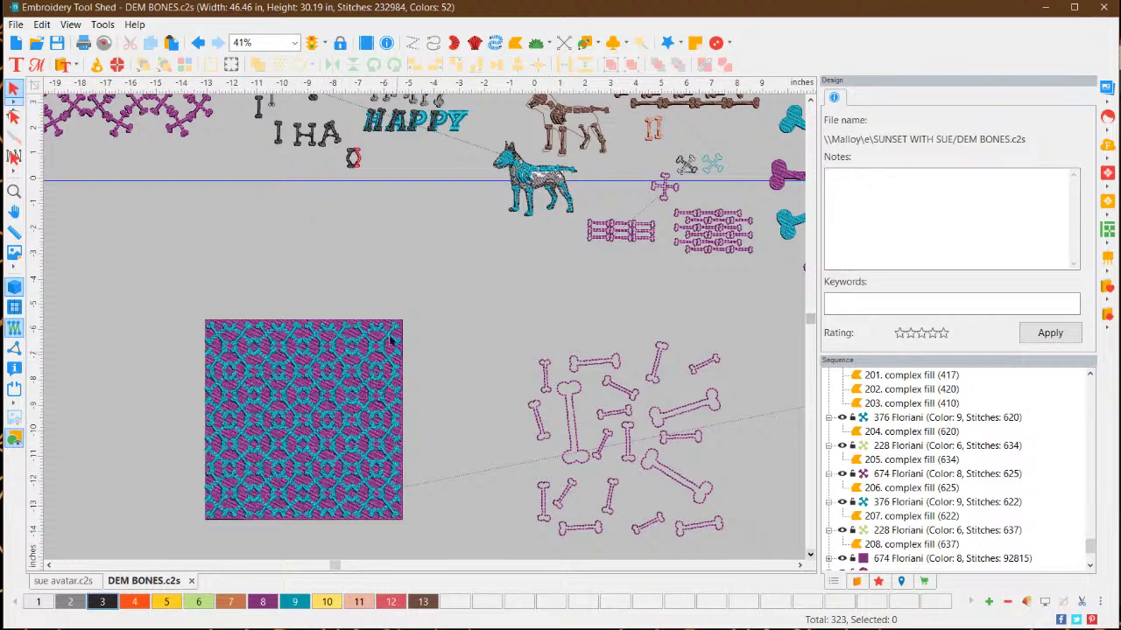
click(393, 401)
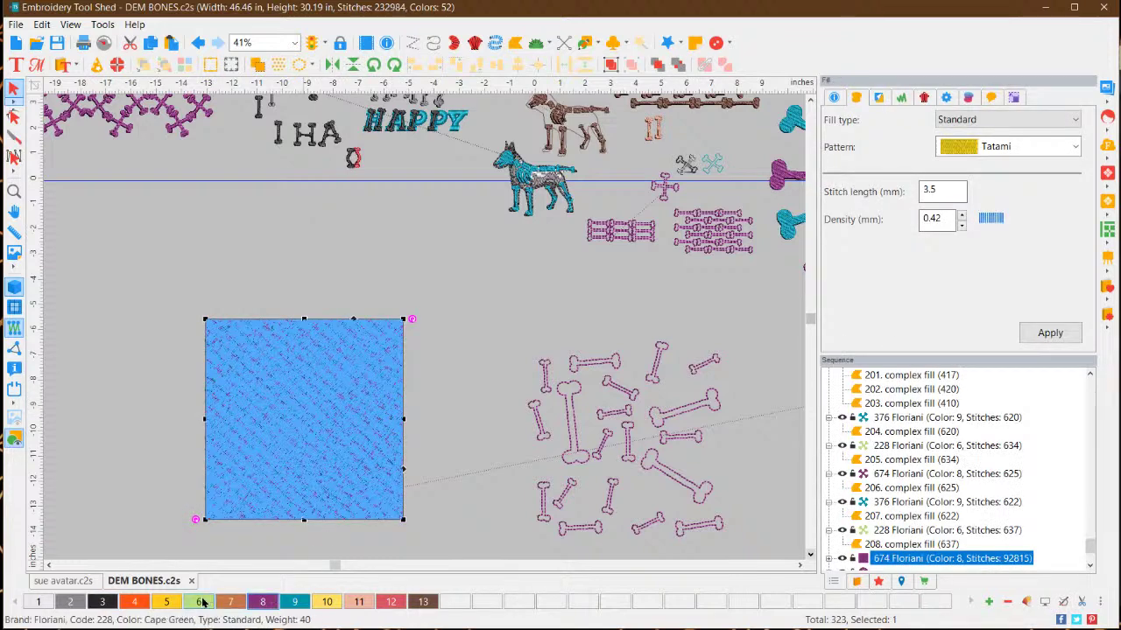
click(461, 421)
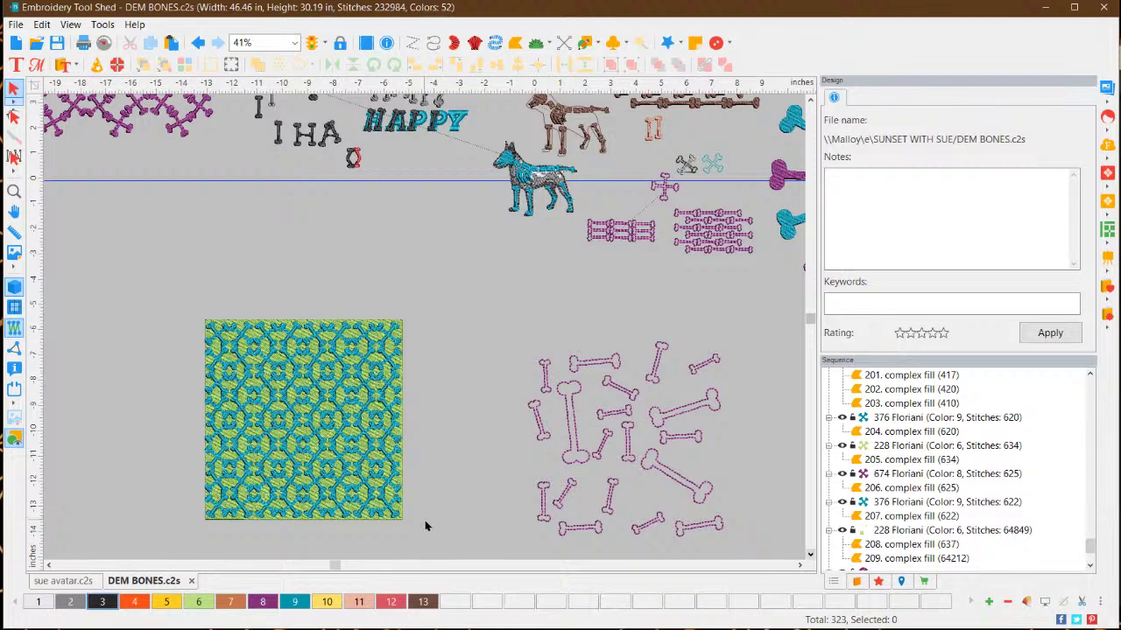
Recolour the background fill behind the teal crossbones block with Floriani 778 Amber Beige and check the pattern
click(358, 476)
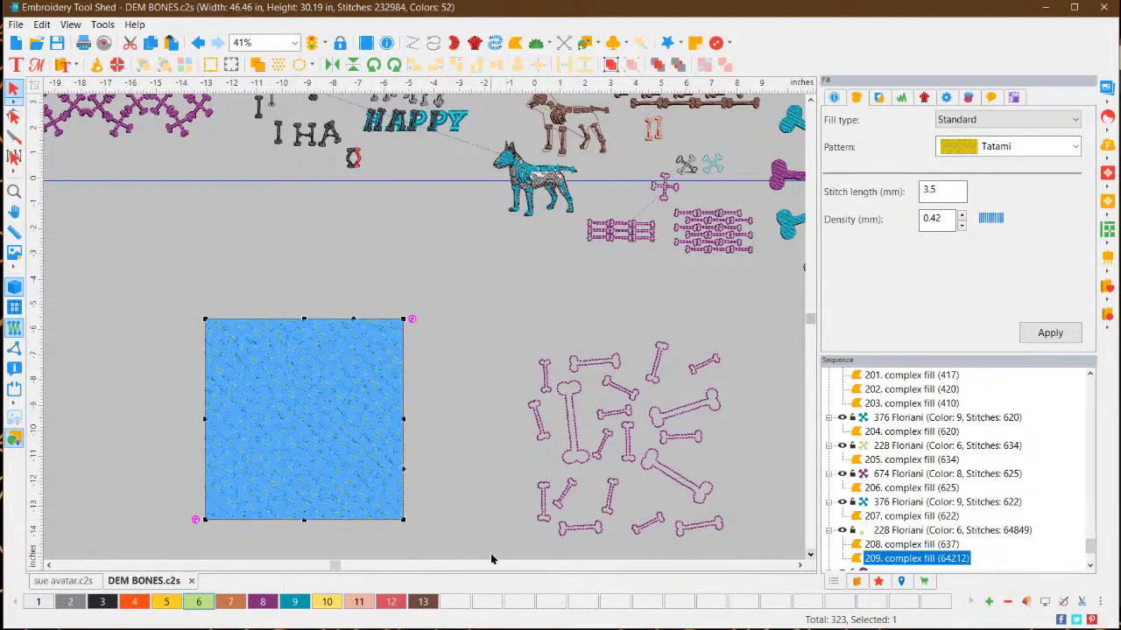
click(423, 601)
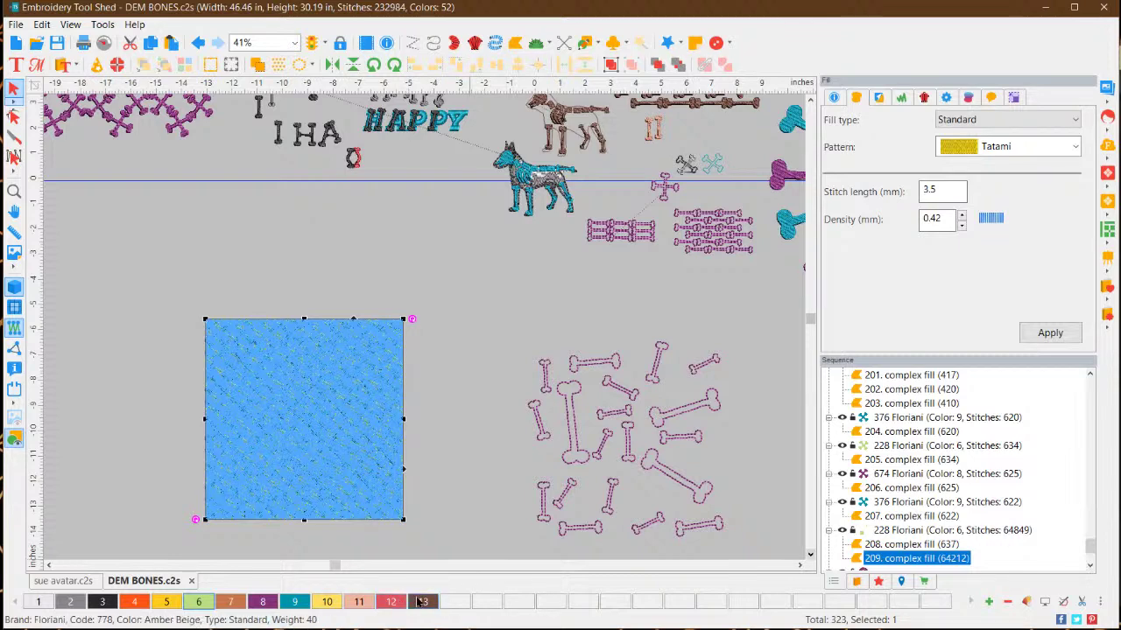
click(449, 487)
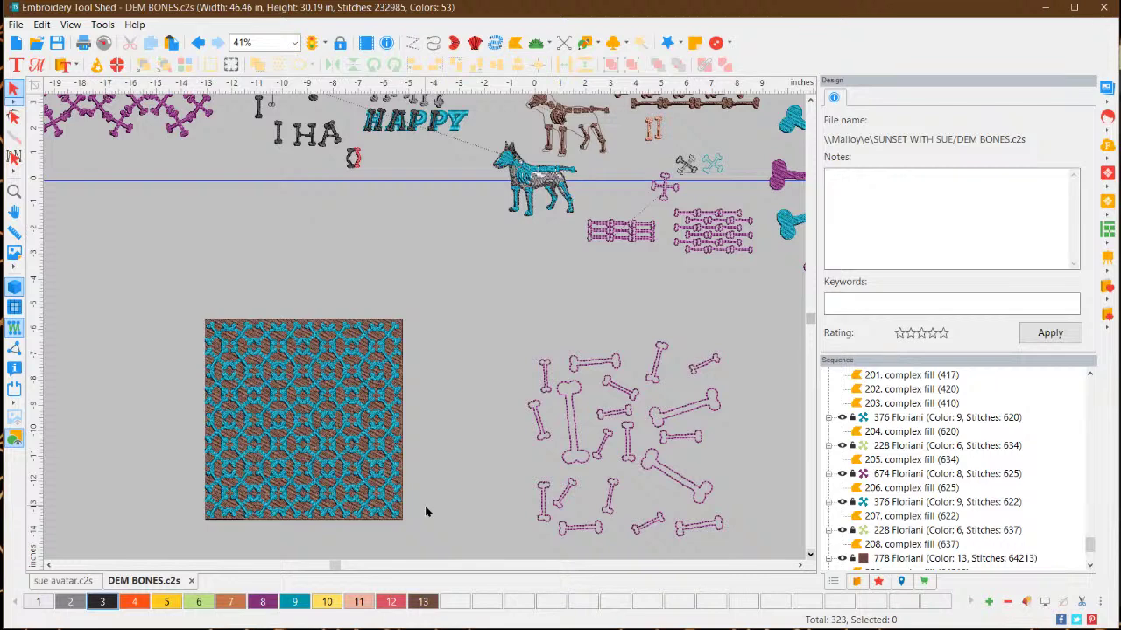
scroll(245, 352, up, 4)
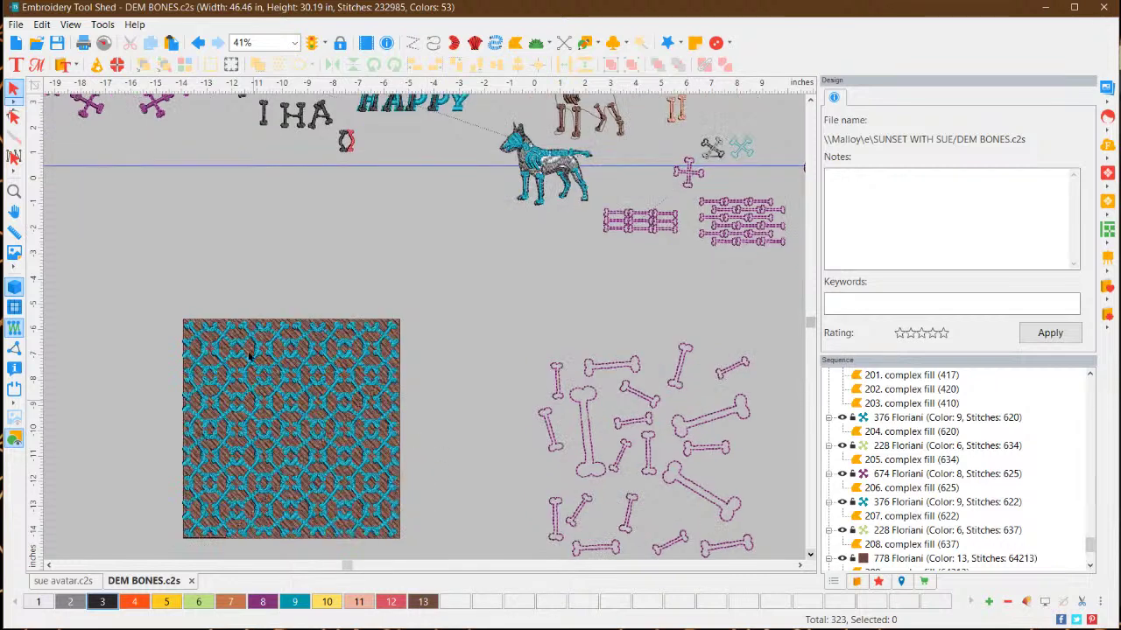
scroll(246, 352, up, 1)
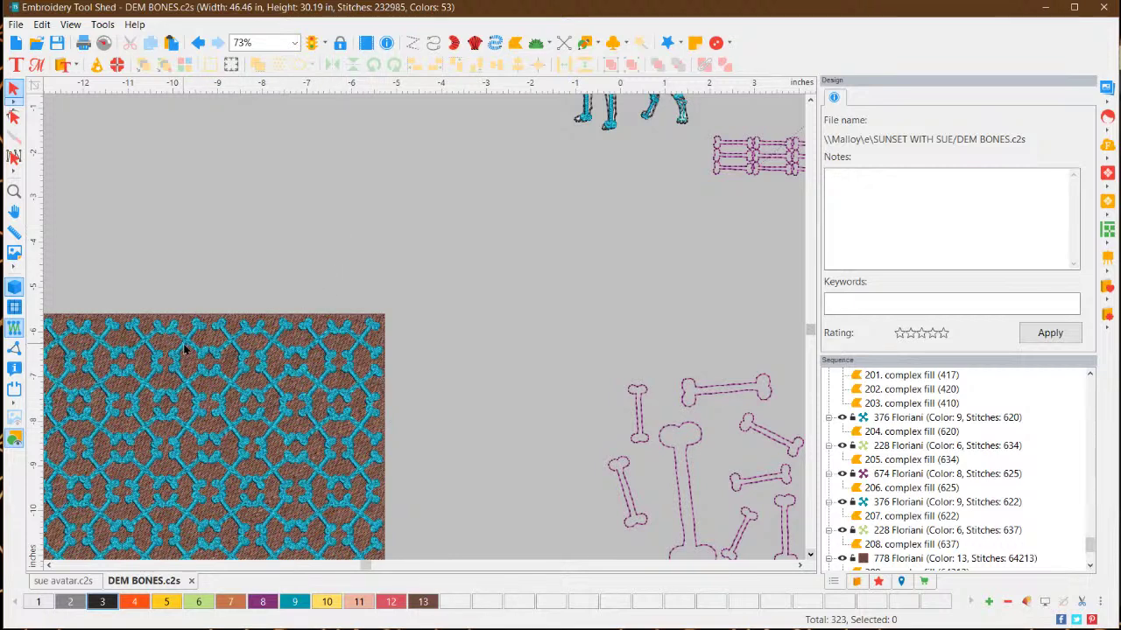
scroll(415, 317, down, 2)
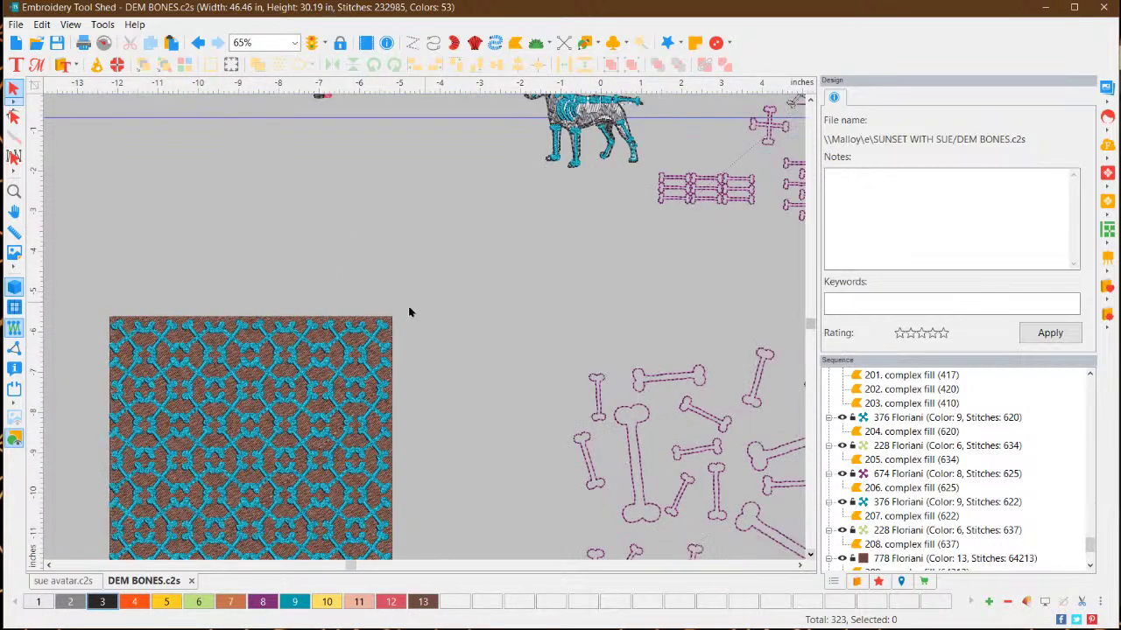
scroll(430, 310, down, 3)
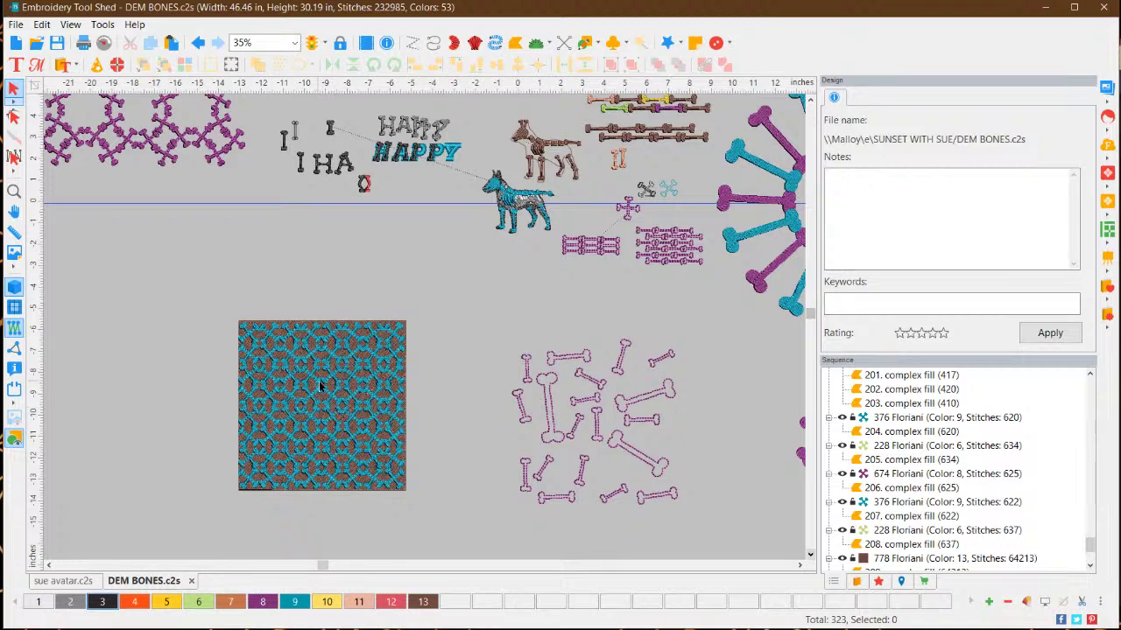
Recolour the teal crossbones pattern group with Floriani 18 Navaho Orange
scroll(928, 529, down, 3)
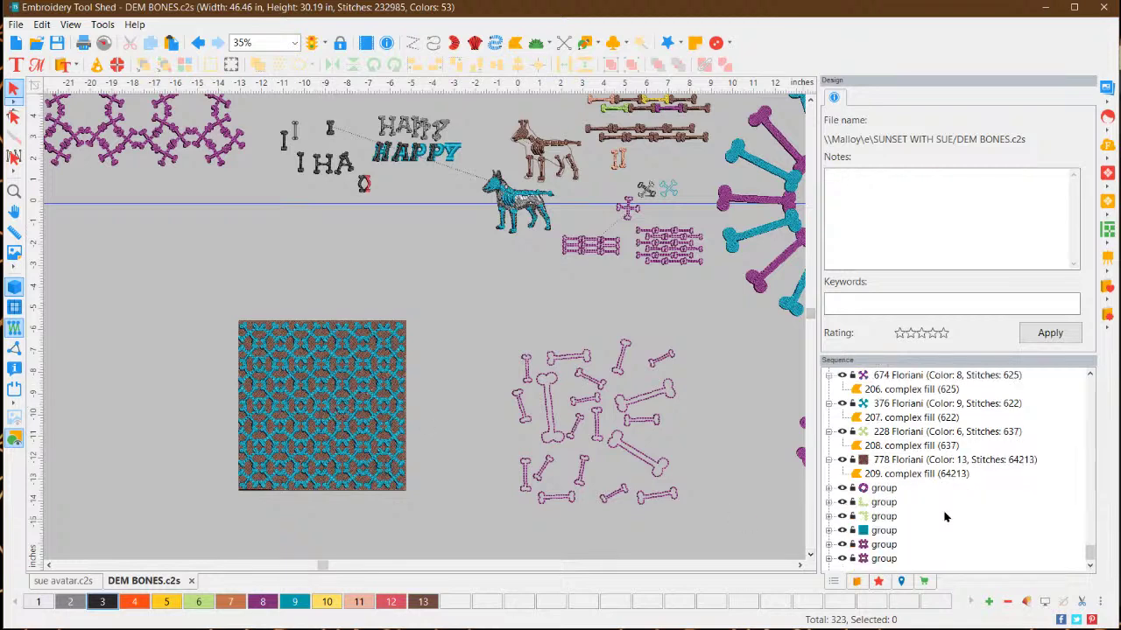
click(882, 546)
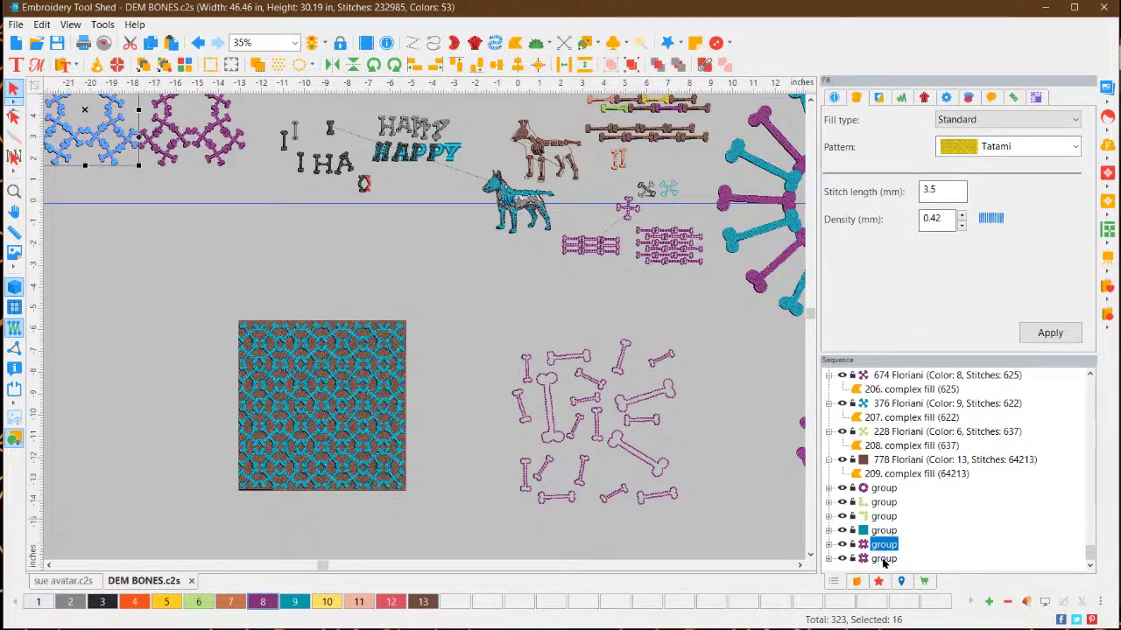
click(883, 560)
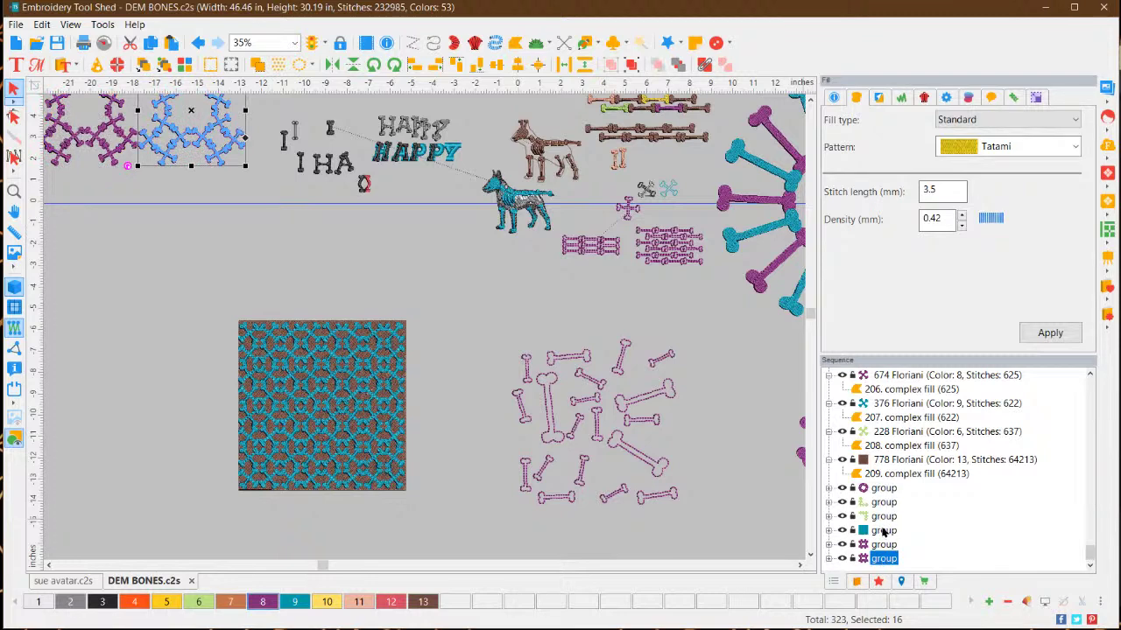
click(883, 531)
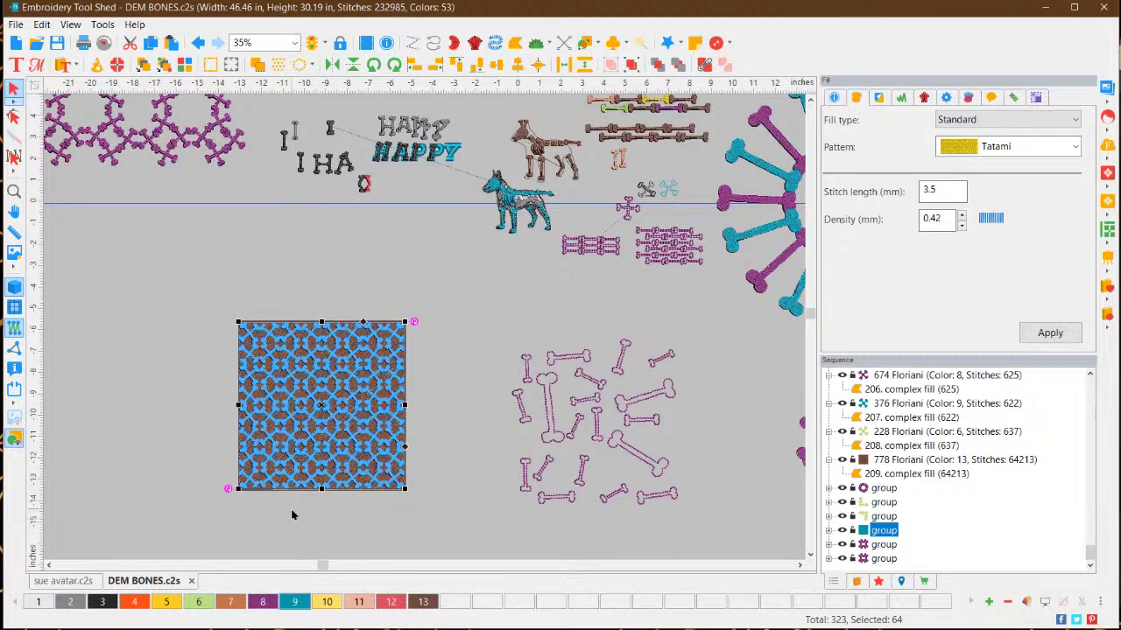
click(134, 602)
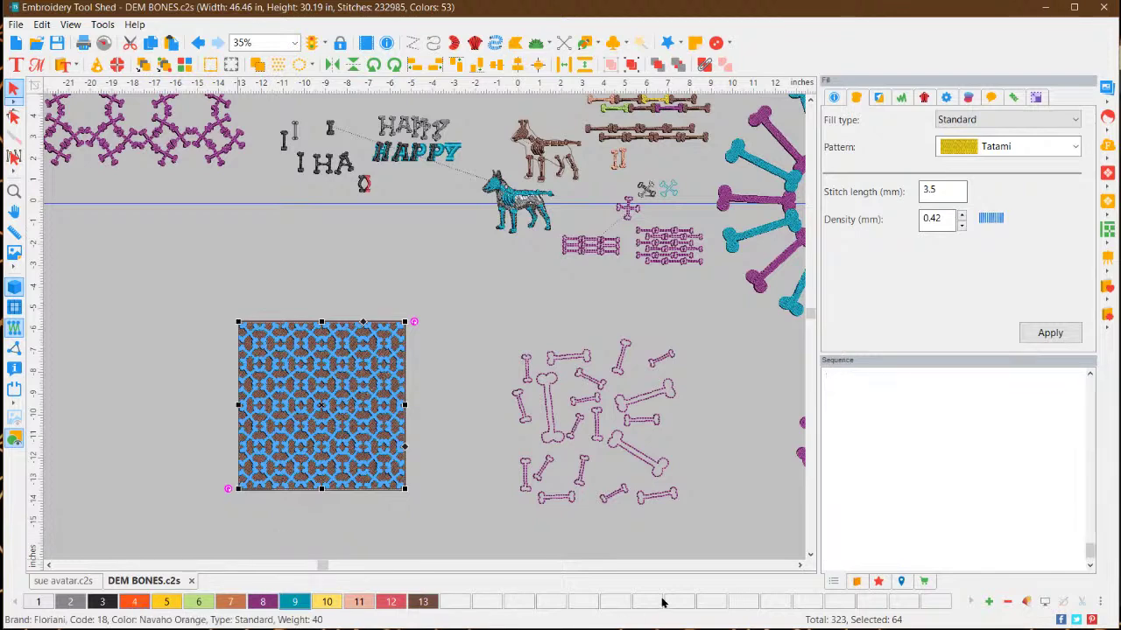
click(451, 482)
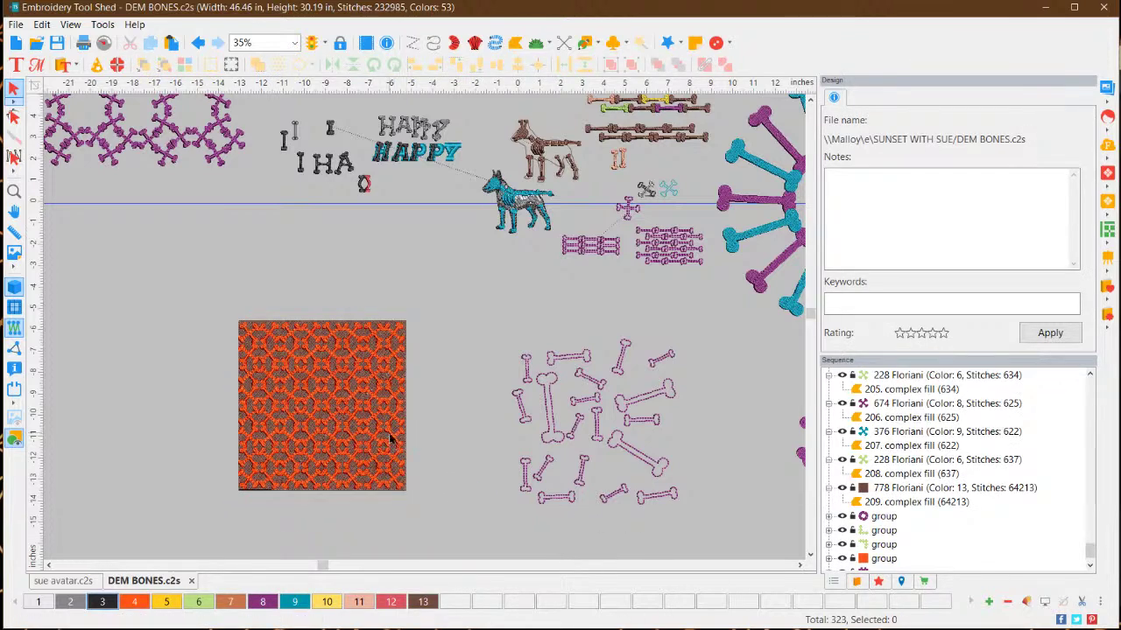
Recolour the background fill behind the orange crossbones with Madeira Rayon 1007 D.H. Green
click(363, 415)
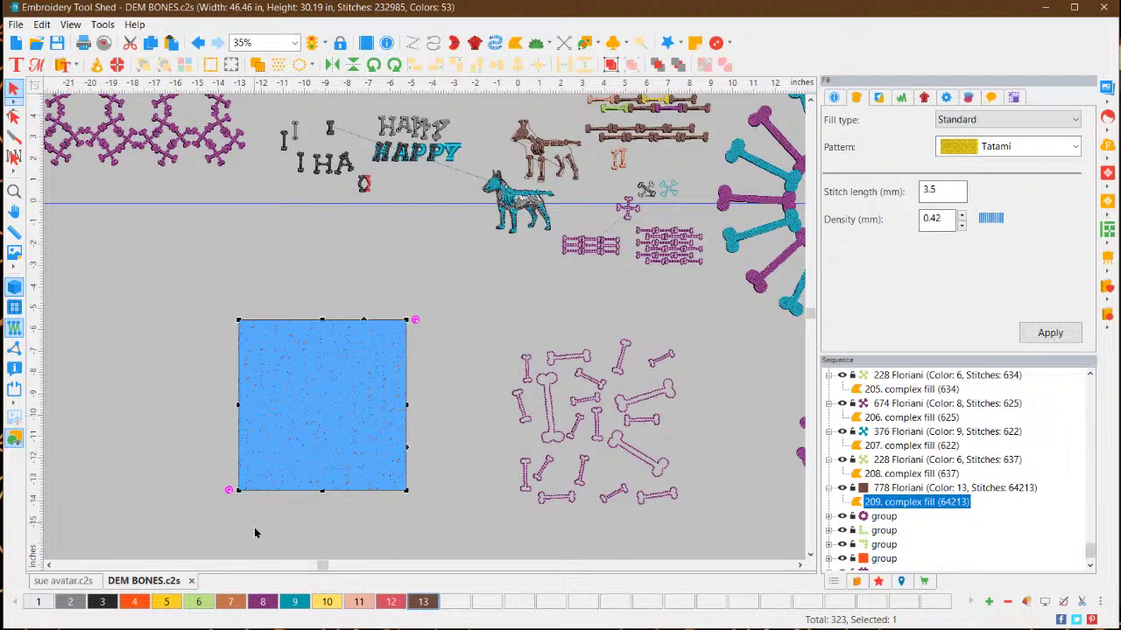
click(99, 604)
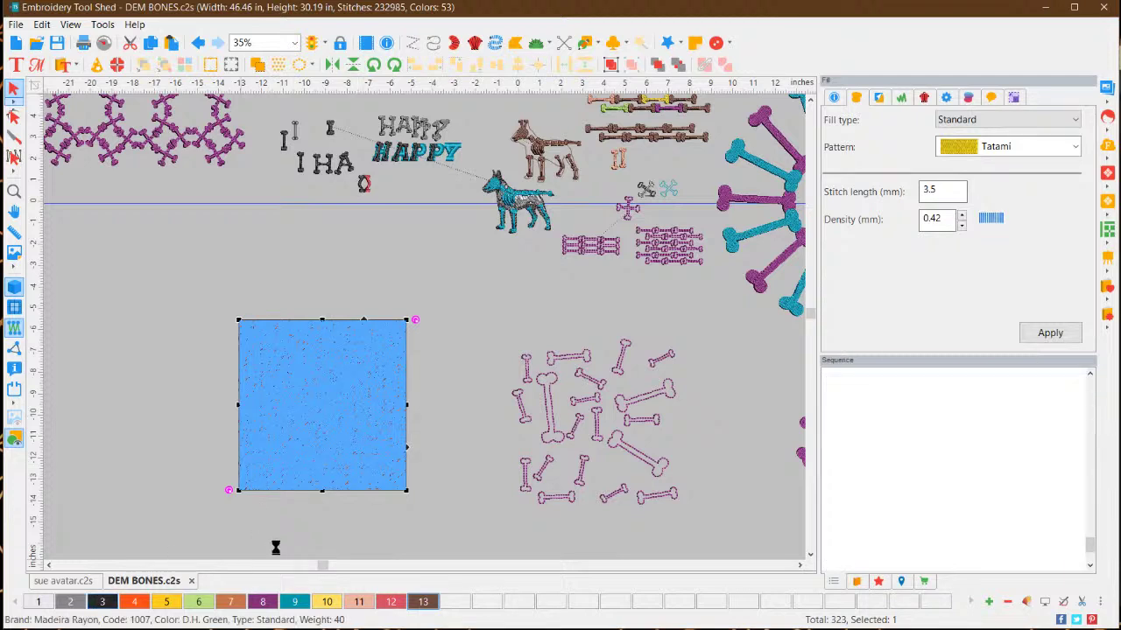
click(442, 501)
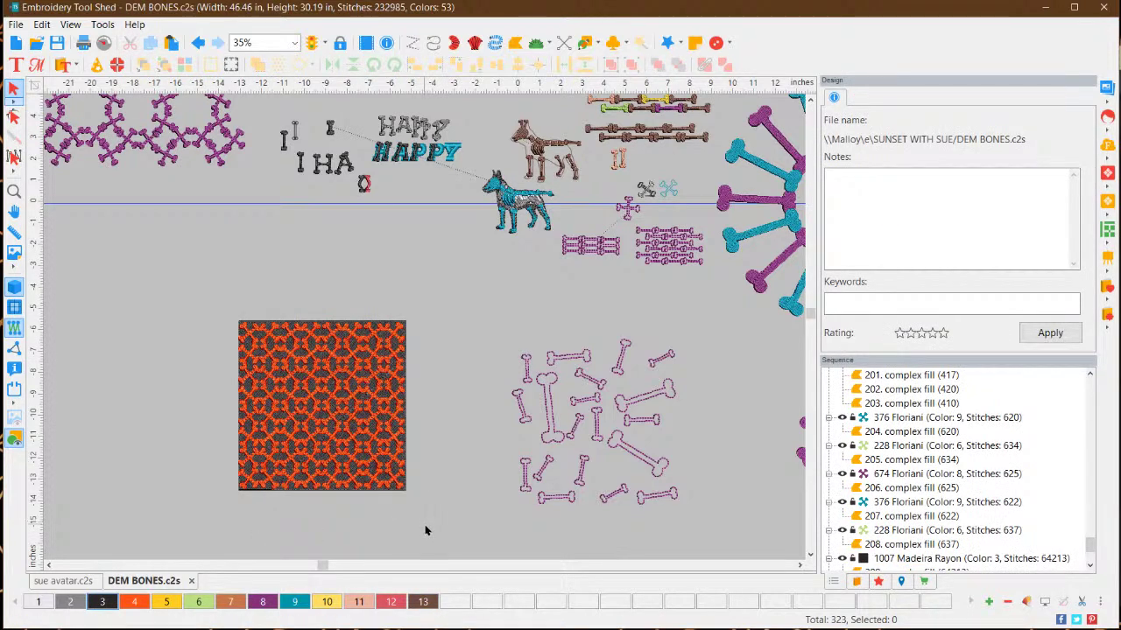
Examine the orange crossbones block on its dark background and the purple and teal bone circle in the overall layout
scroll(331, 453, up, 2)
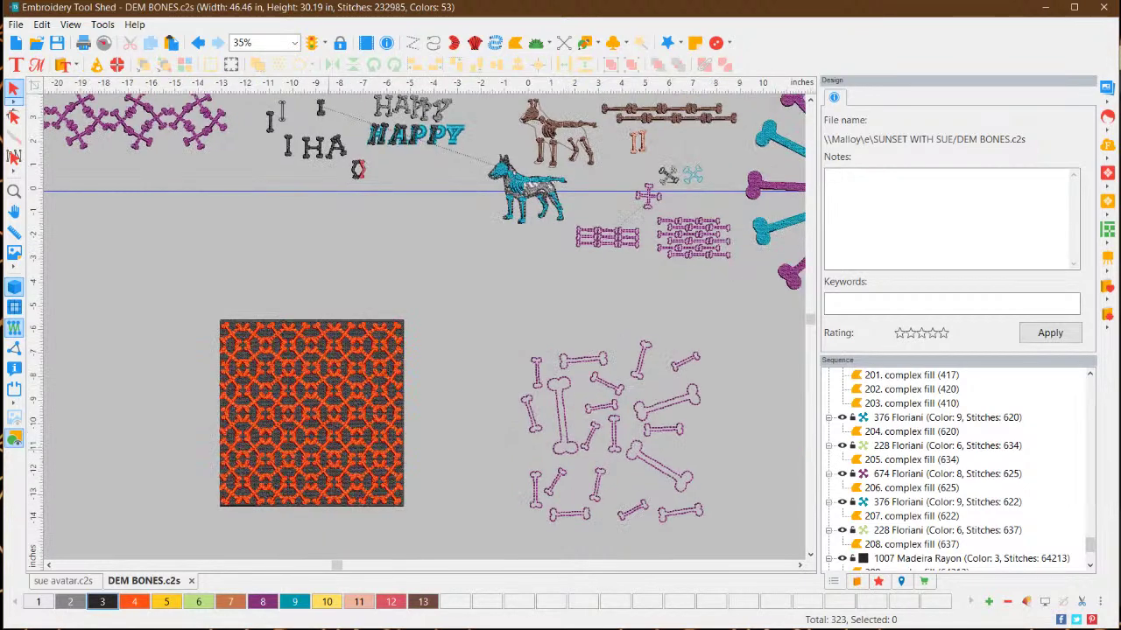
scroll(331, 453, up, 2)
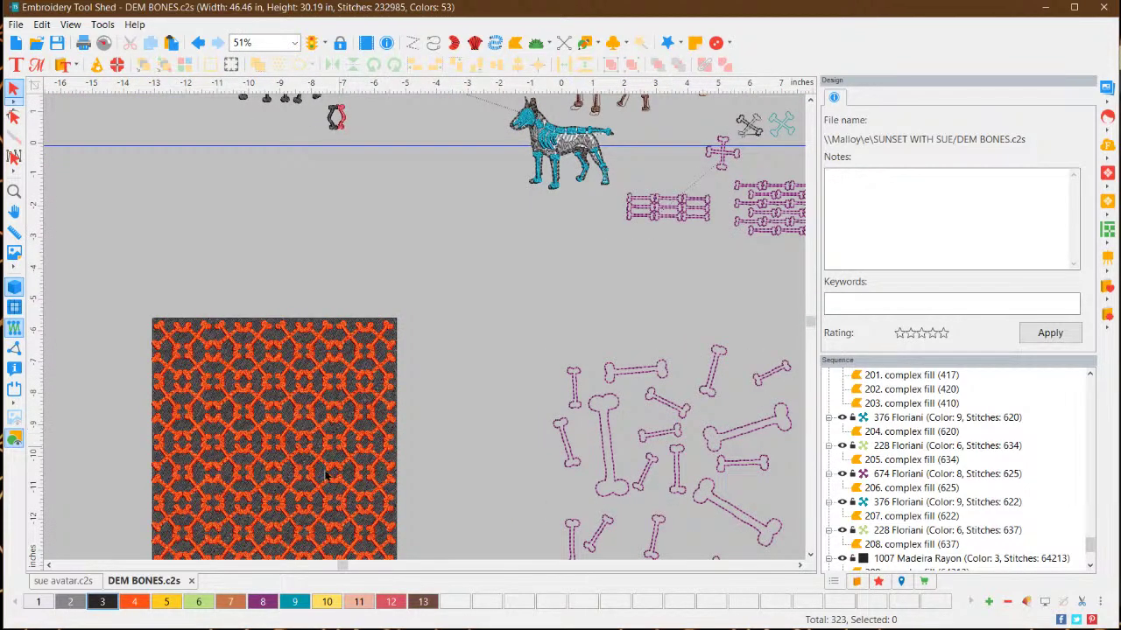
scroll(294, 456, down, 1)
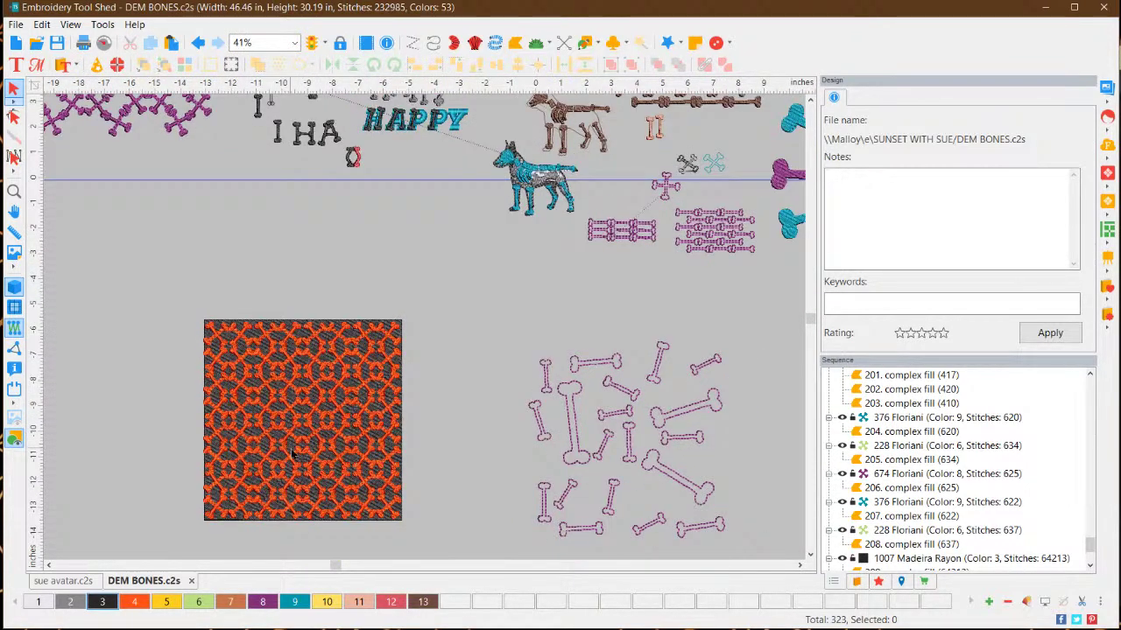
scroll(362, 463, down, 1)
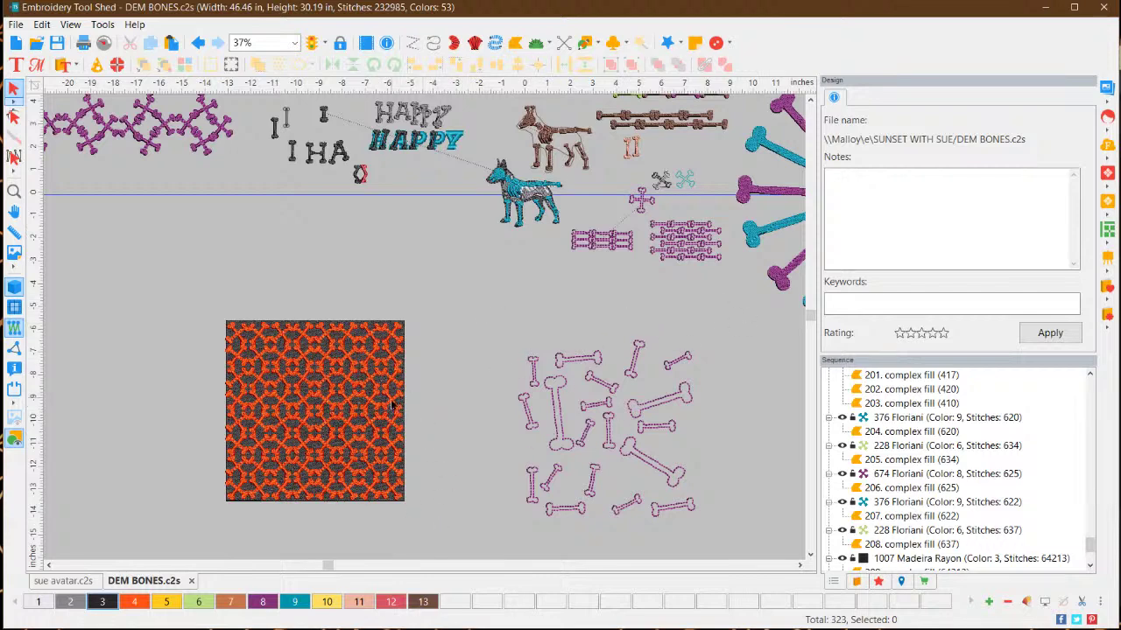
scroll(294, 409, up, 1)
scroll(294, 409, up, 5)
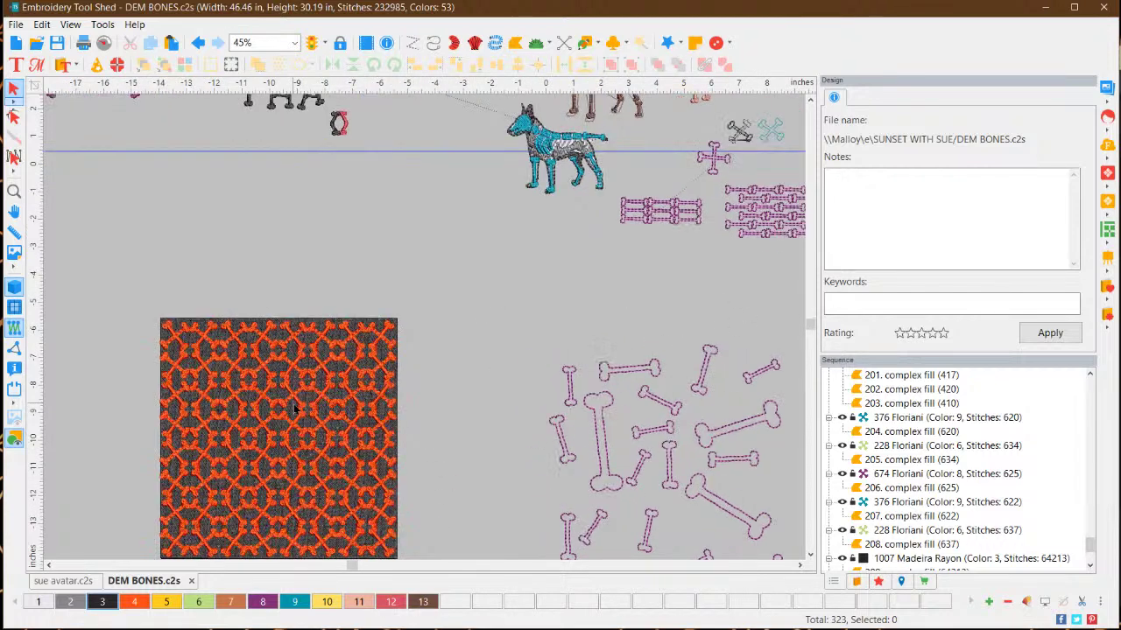
scroll(442, 363, down, 6)
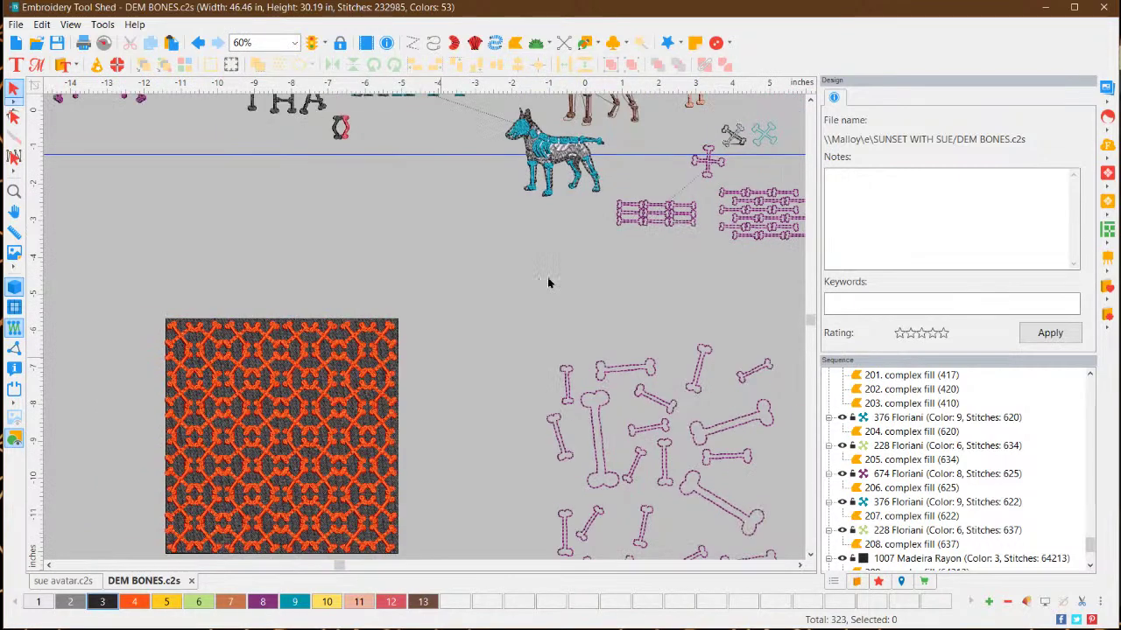
scroll(734, 173, down, 6)
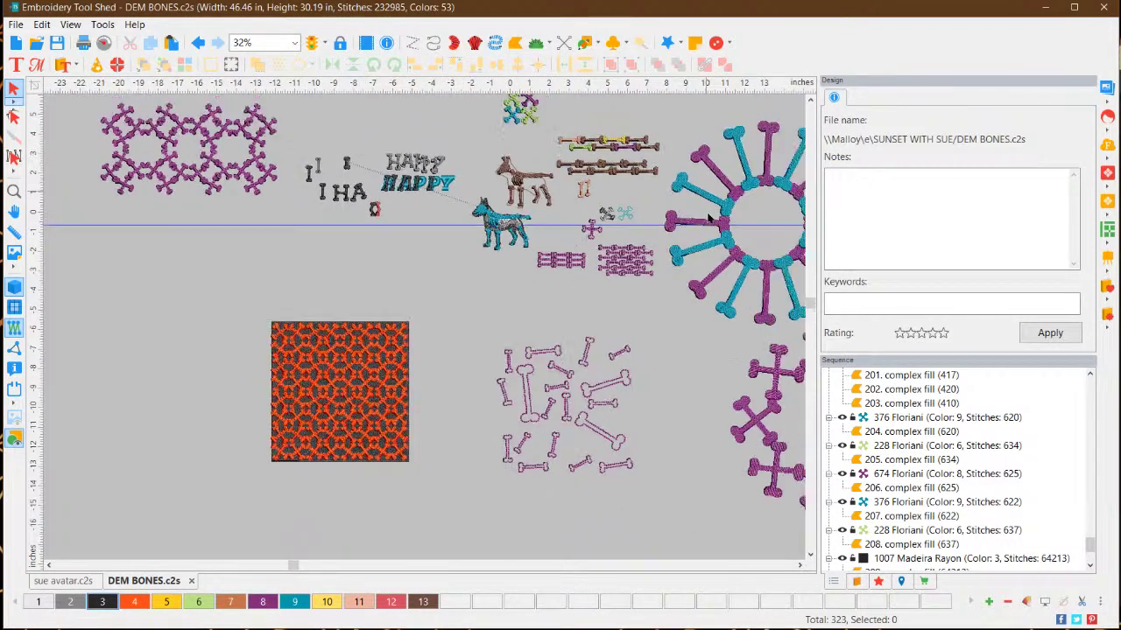
scroll(706, 219, down, 2)
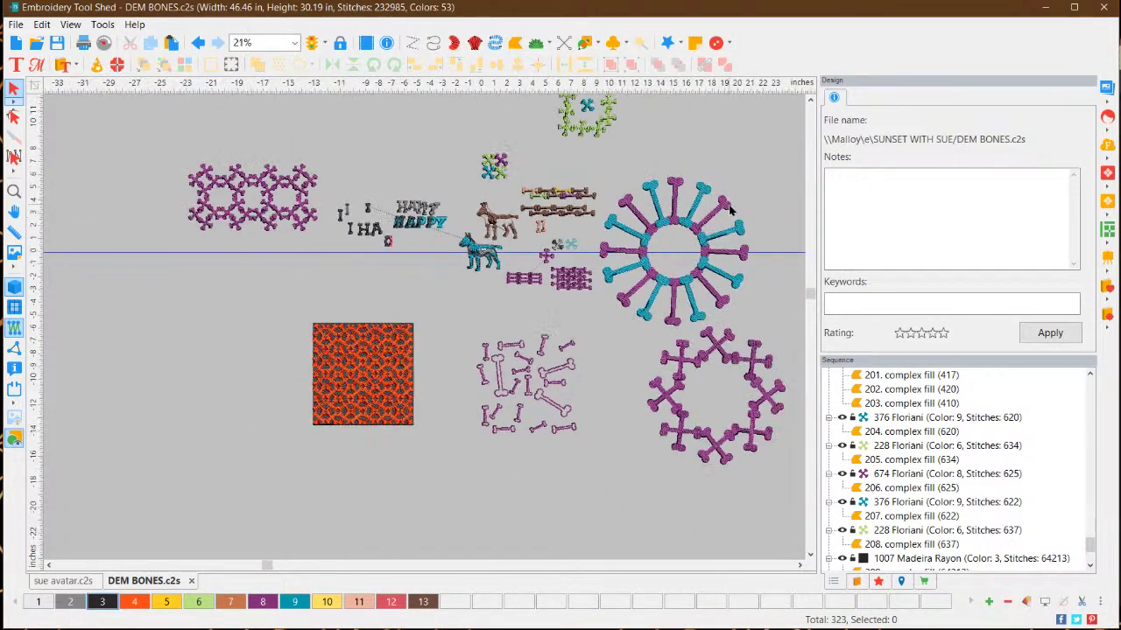
click(720, 215)
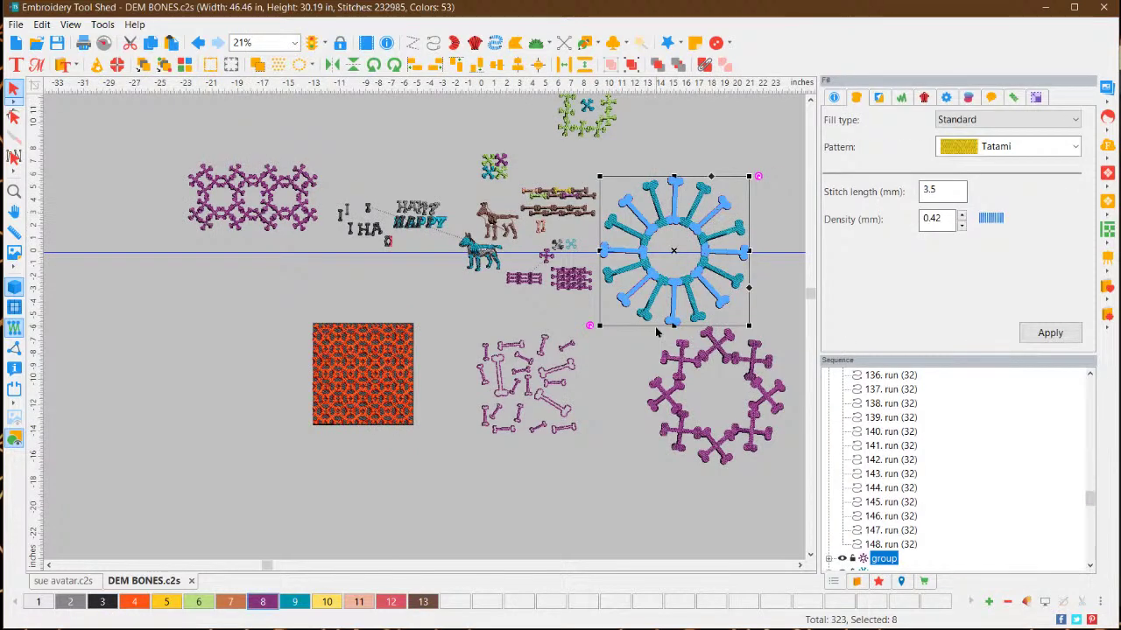
Move the two small salmon upright bones from beside the brown dog to the empty area above the orange crossbones block
scroll(442, 142, up, 4)
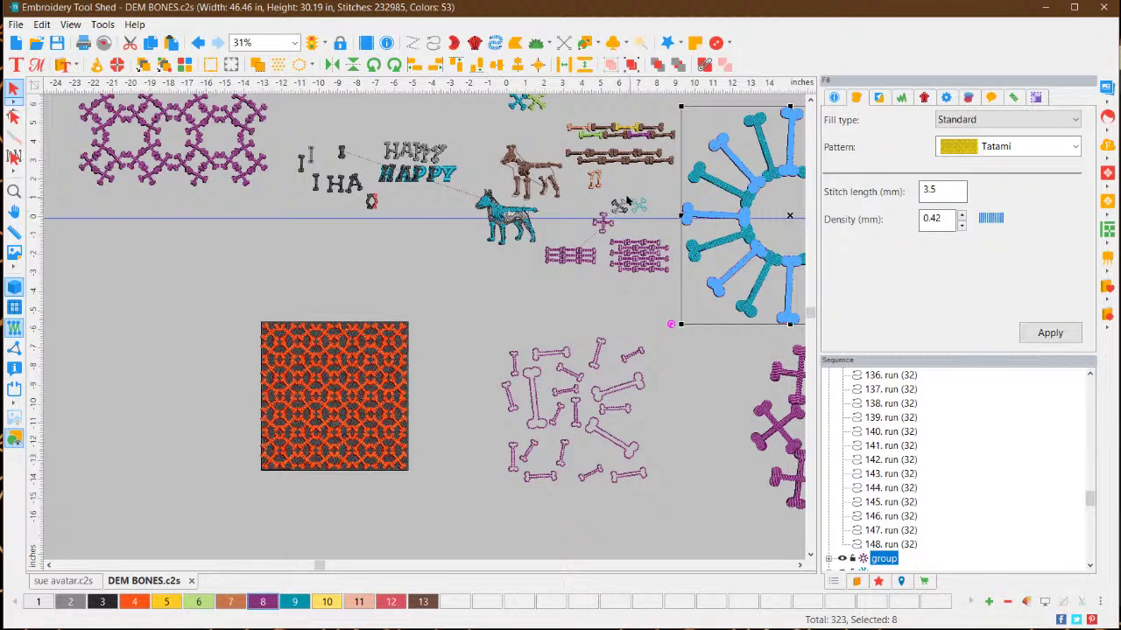
scroll(632, 206, up, 2)
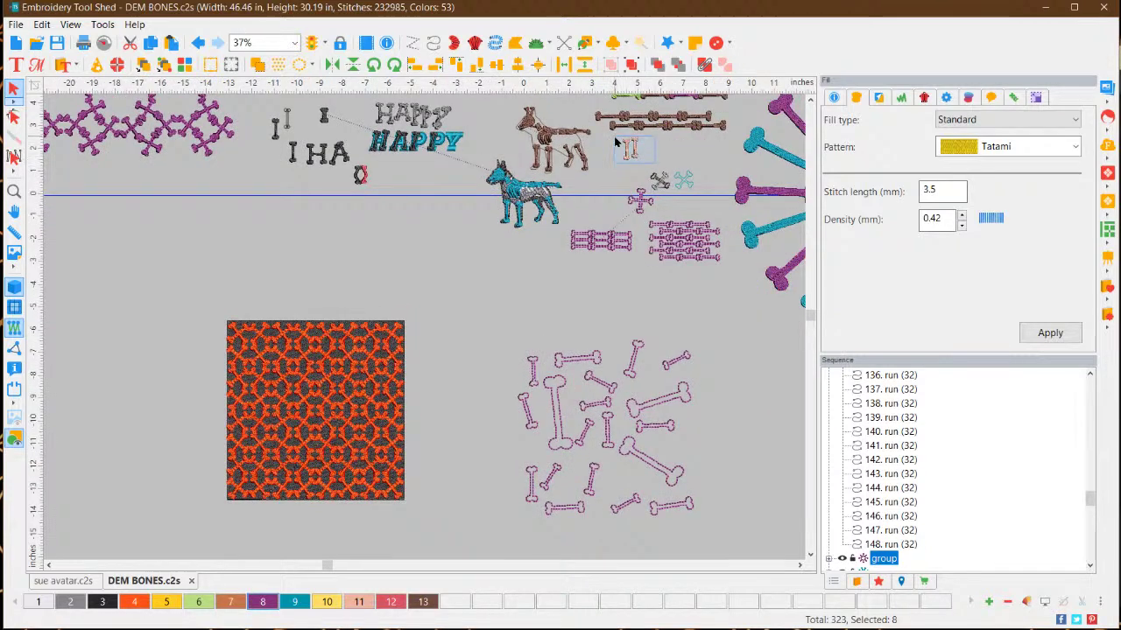
click(628, 150)
drag(265, 251, 226, 227)
click(218, 240)
scroll(214, 232, up, 3)
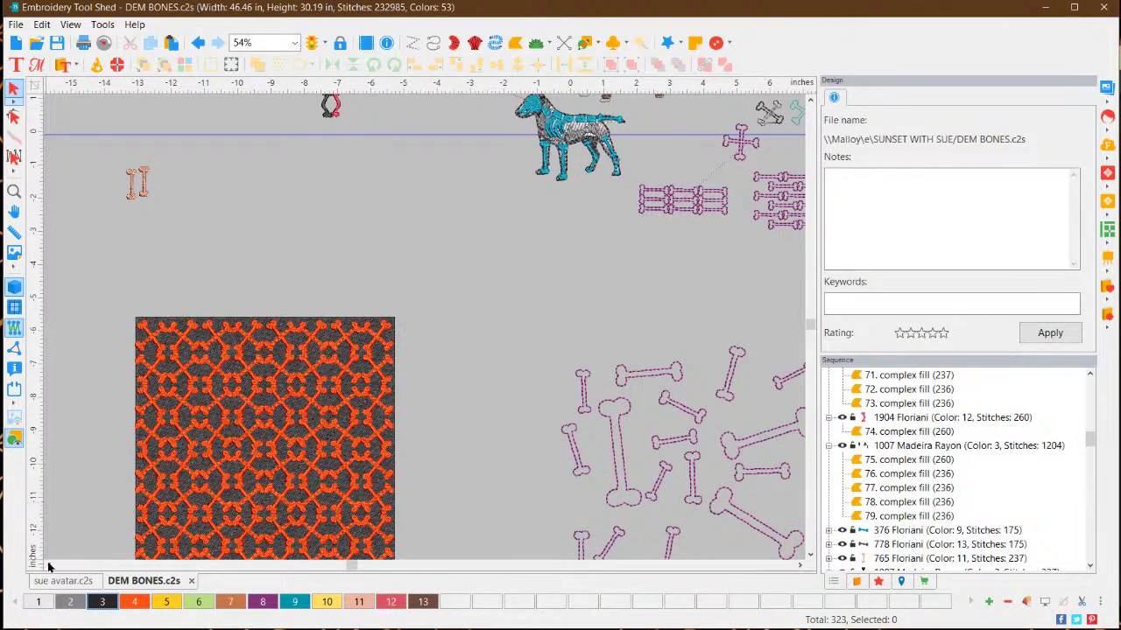
Tilt the first of the two small salmon bones clockwise and recolour it with Madeira Rayon 1007
click(49, 565)
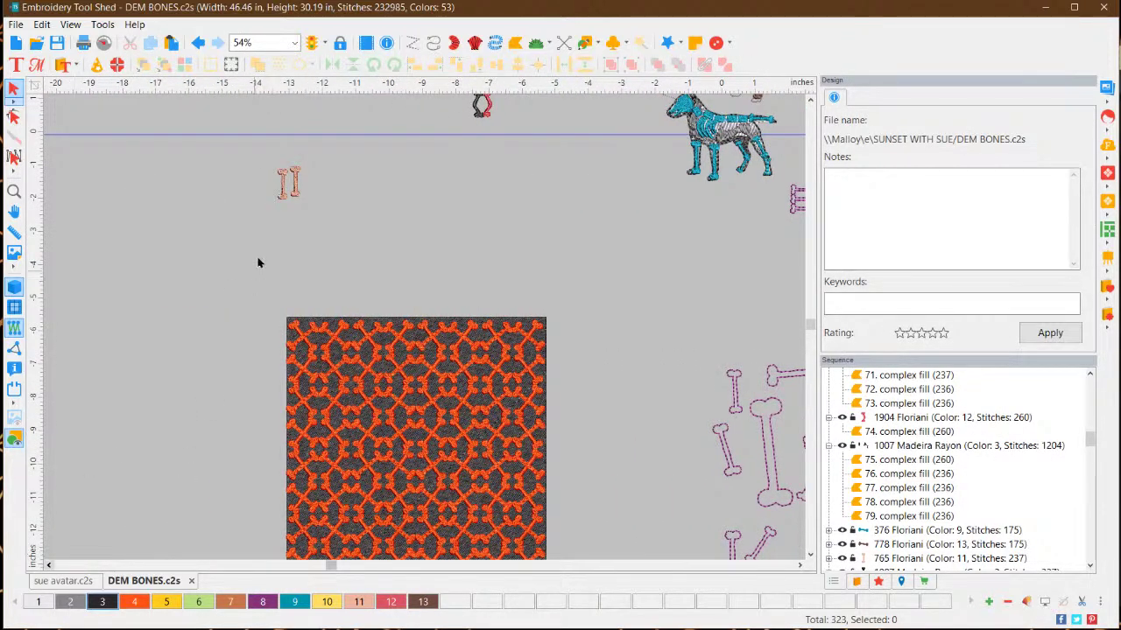
scroll(237, 167, up, 1)
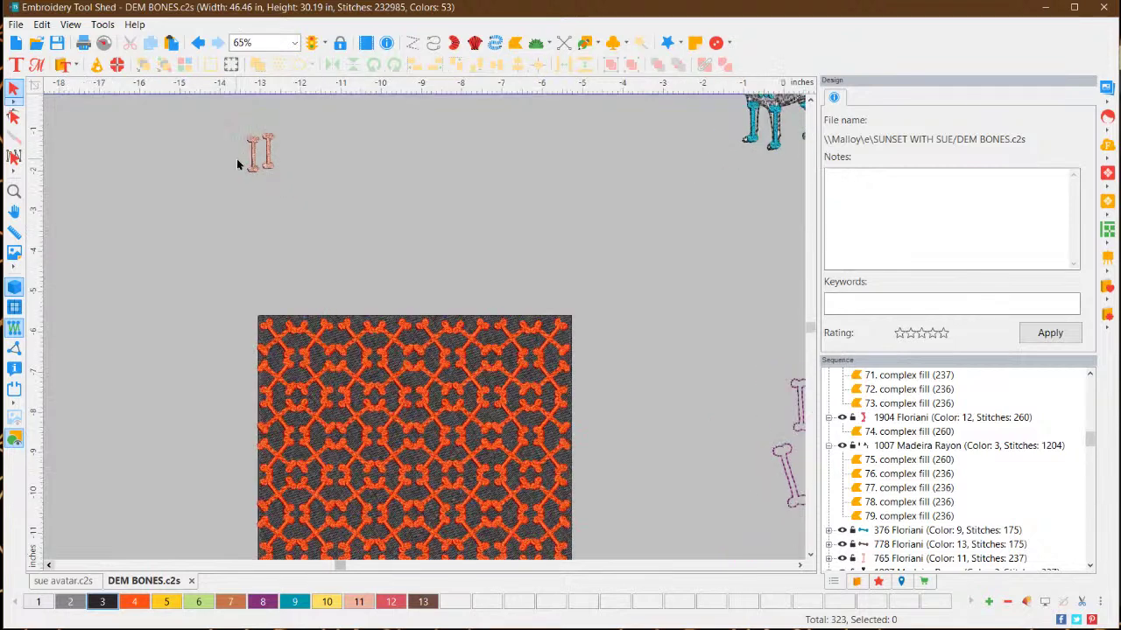
click(810, 100)
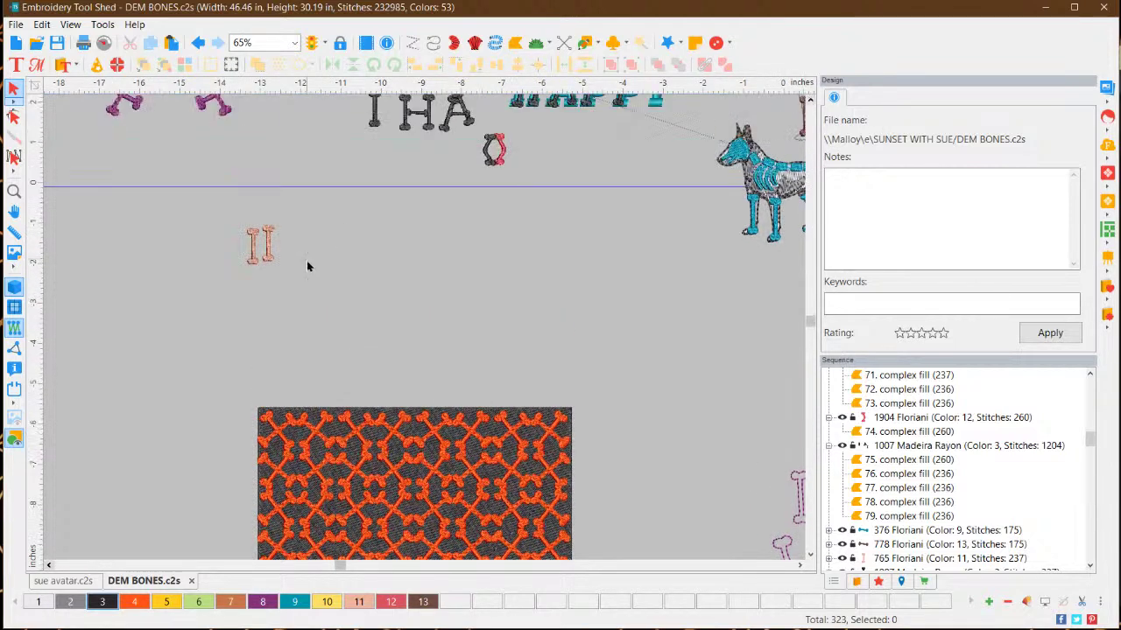
click(255, 250)
drag(269, 226, 274, 230)
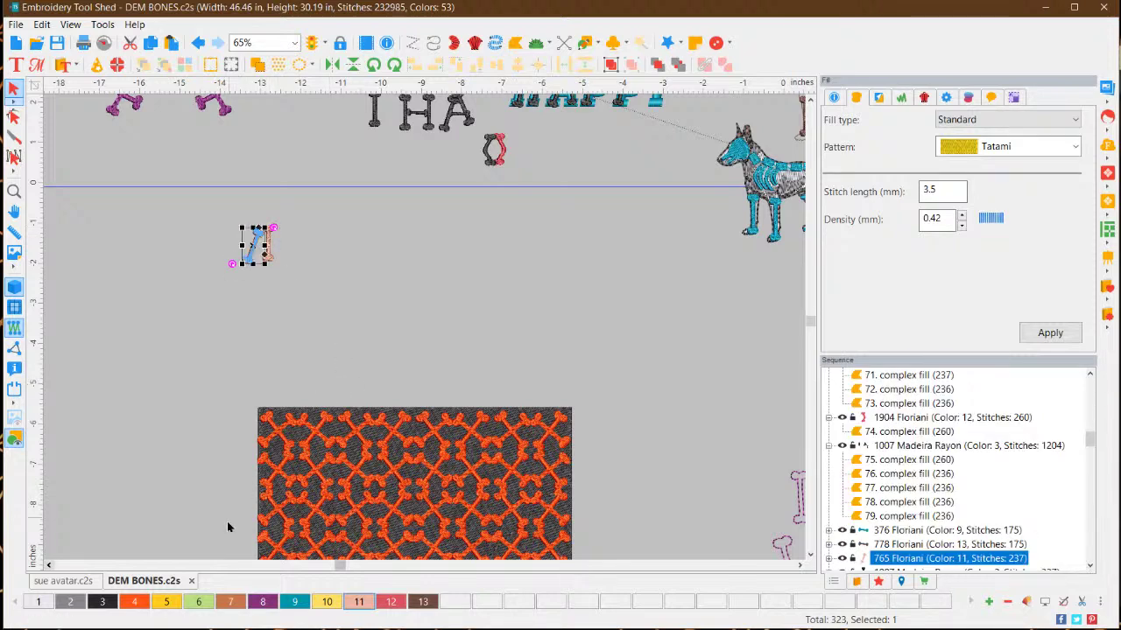
click(100, 604)
Tilt the second small salmon bone counter-clockwise, recolour it with 18 Floriani orange, and cross it over the dark bone
mouse_move(274, 227)
mouse_down()
mouse_move(277, 213)
mouse_move(268, 215)
mouse_up()
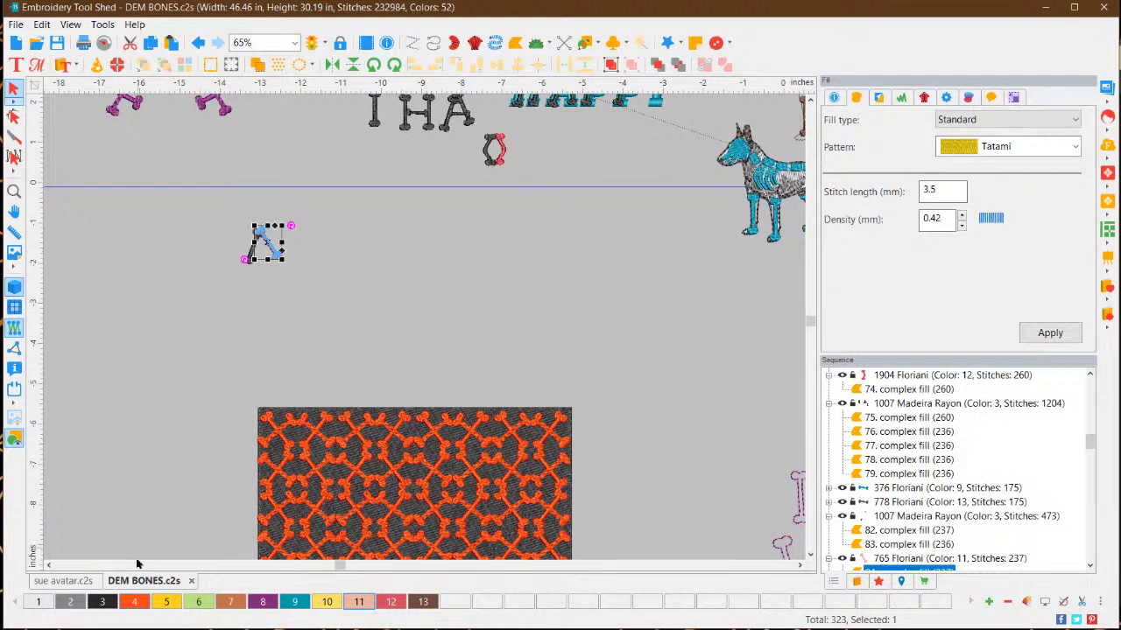
click(134, 601)
drag(267, 245, 251, 247)
click(325, 295)
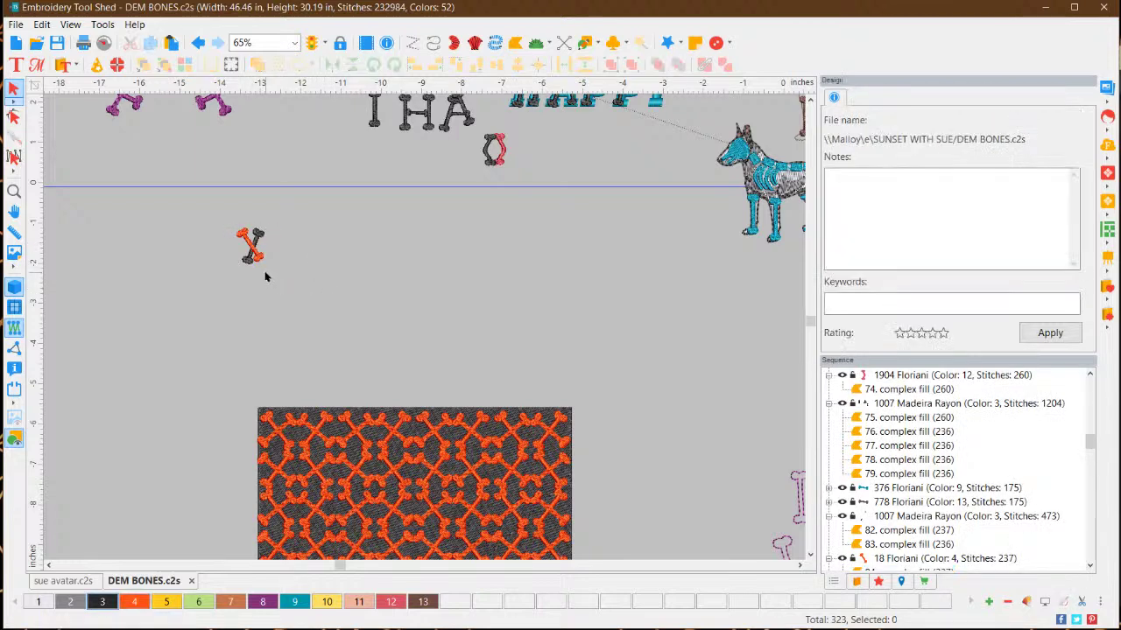
Rotate the orange bone slightly further so the two small bones cross in a wider X
click(260, 255)
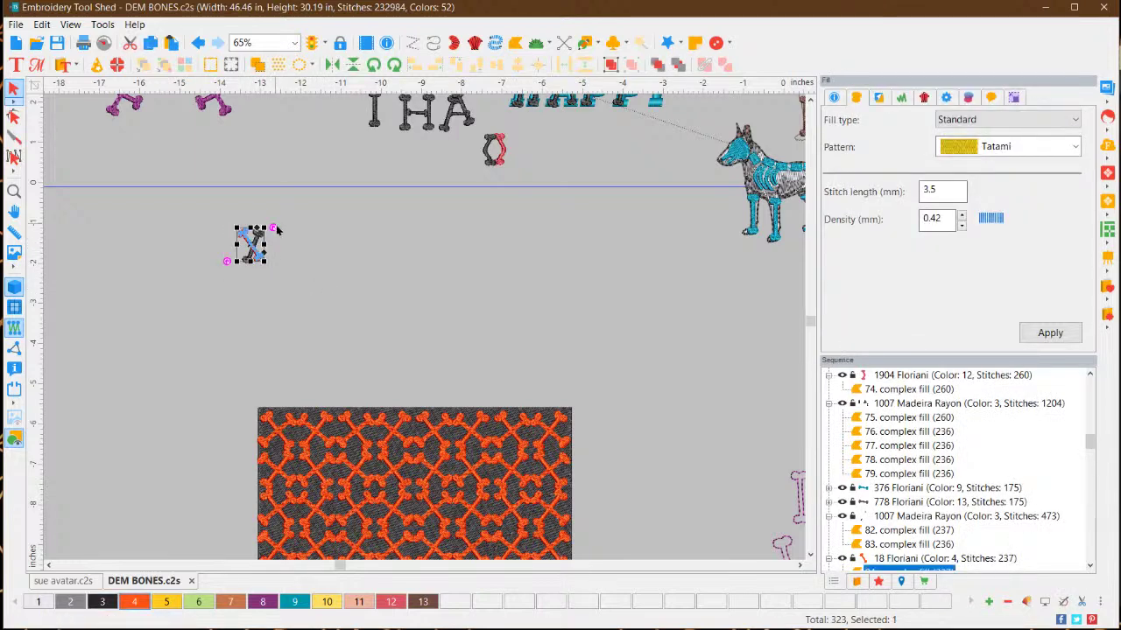
drag(272, 227, 263, 252)
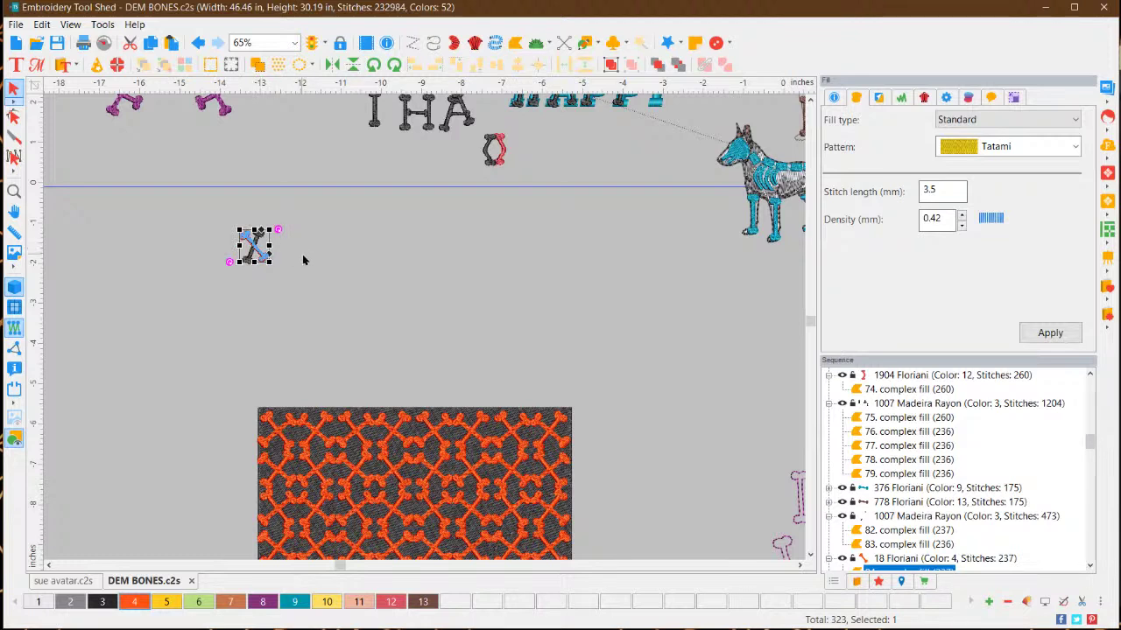
click(268, 308)
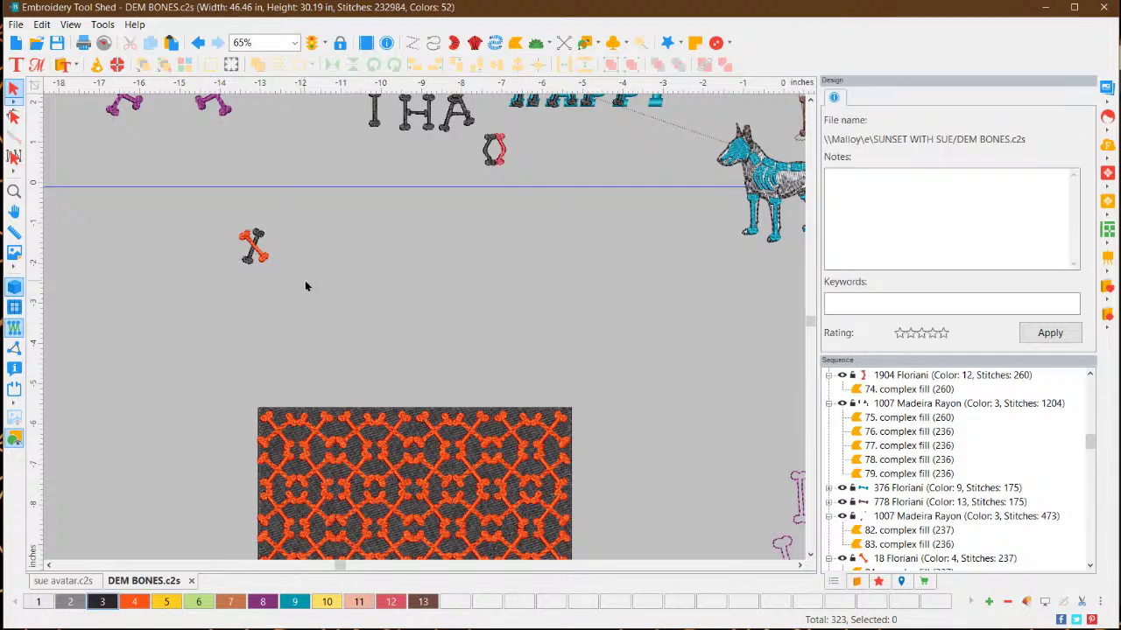
Start a Reflect of the two crossed bones and preview it at an angle of -25
drag(304, 285, 215, 210)
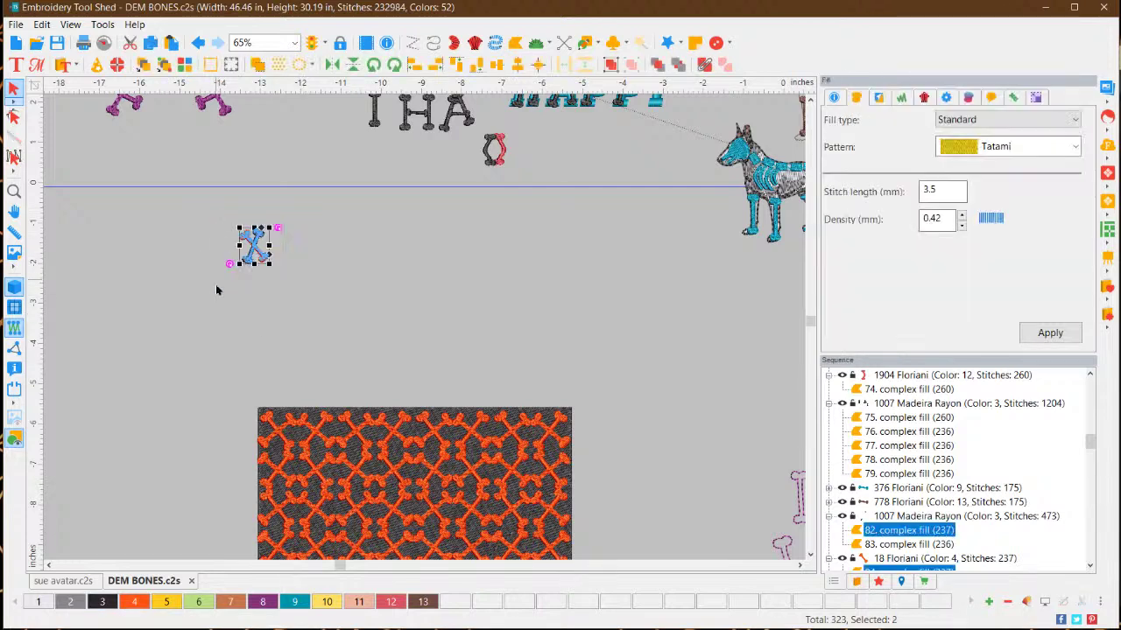
click(312, 69)
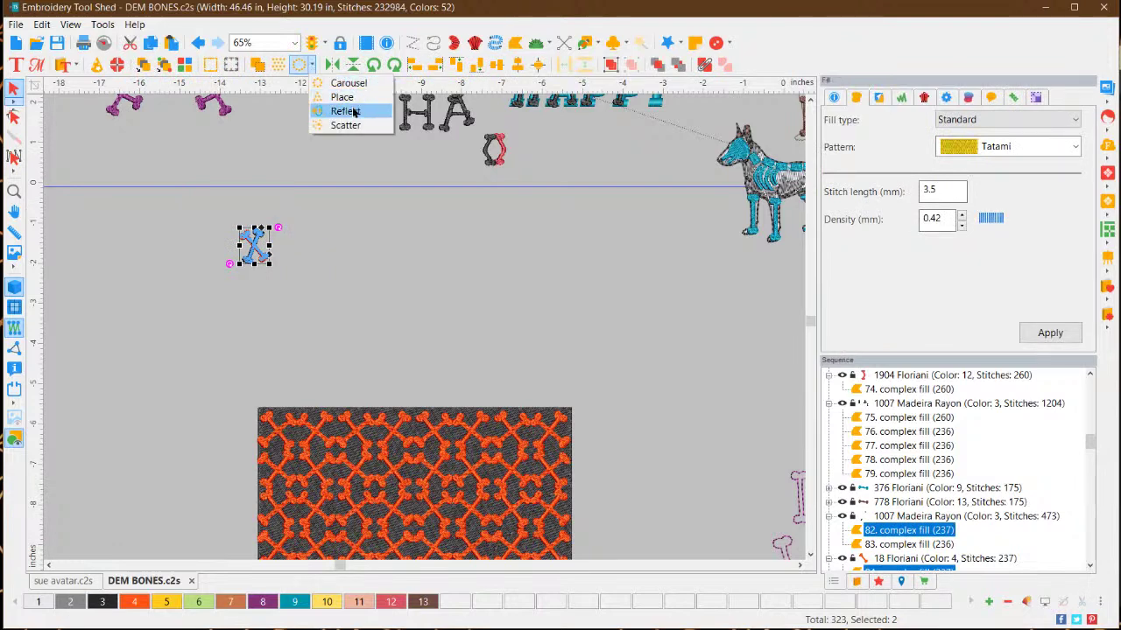
click(346, 112)
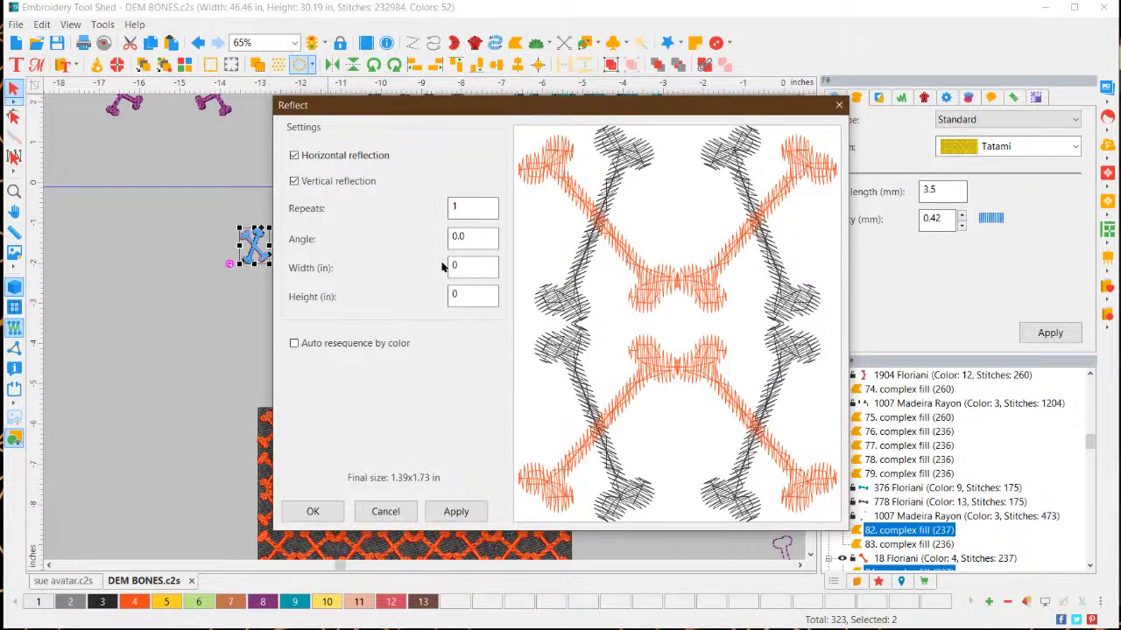
double_click(474, 236)
text(-25)
click(453, 511)
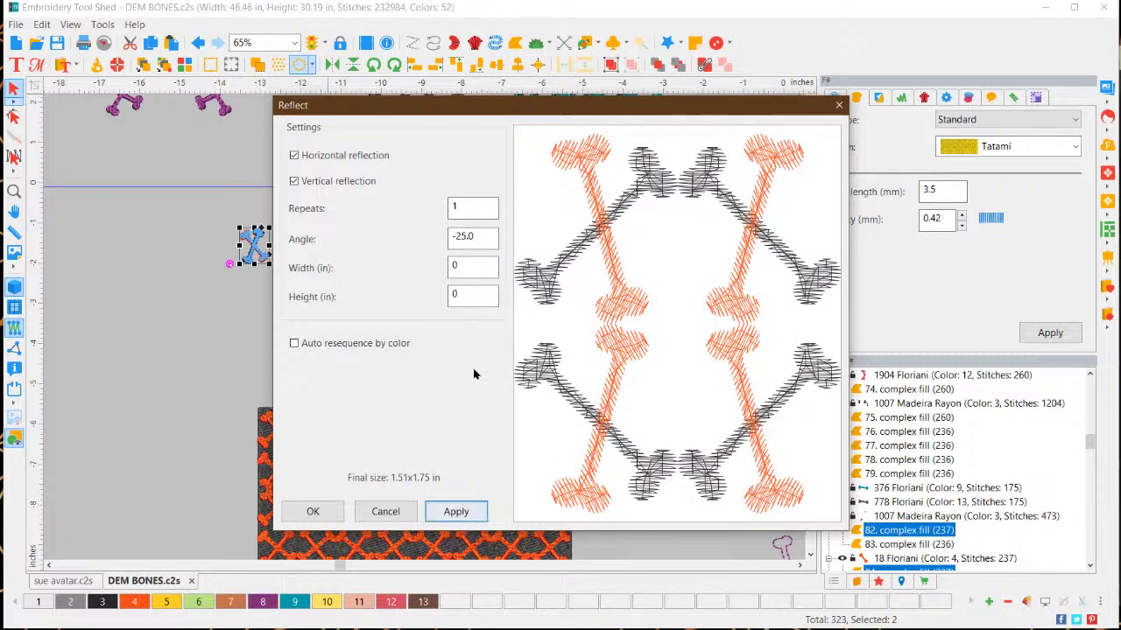
Preview the reflection with 3 repeats and enable auto resequence by color
double_click(456, 206)
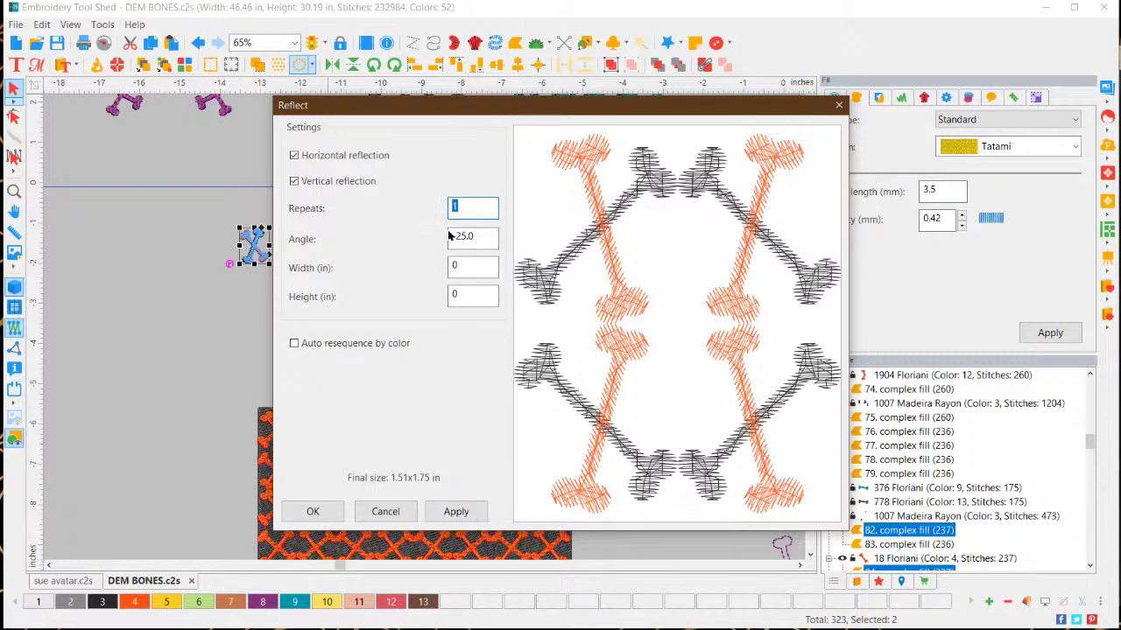
text(3)
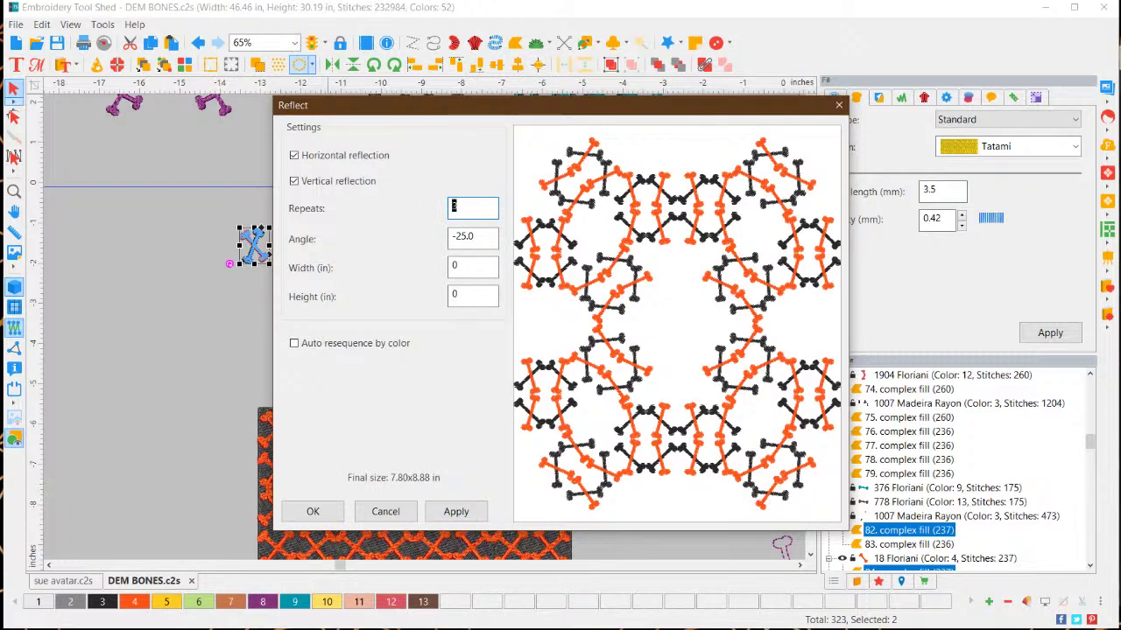
key(shift+Home)
click(350, 344)
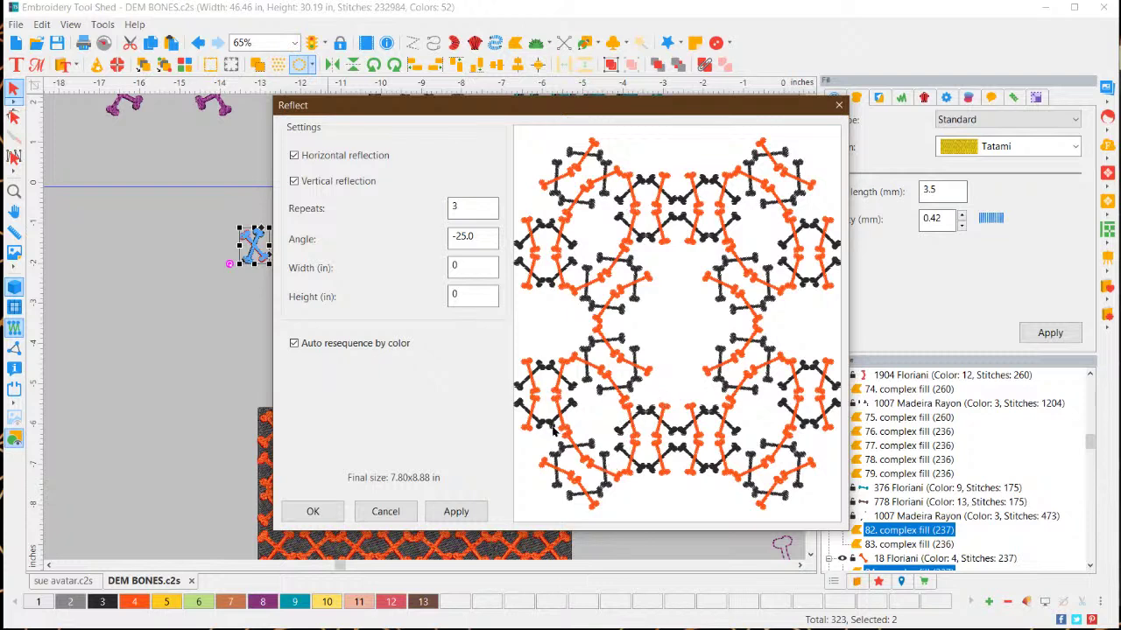
click(455, 511)
Compare 2 and 3 repeats in the preview and create the reflected bone pattern with 2 repeats
drag(481, 211, 421, 210)
text(2)
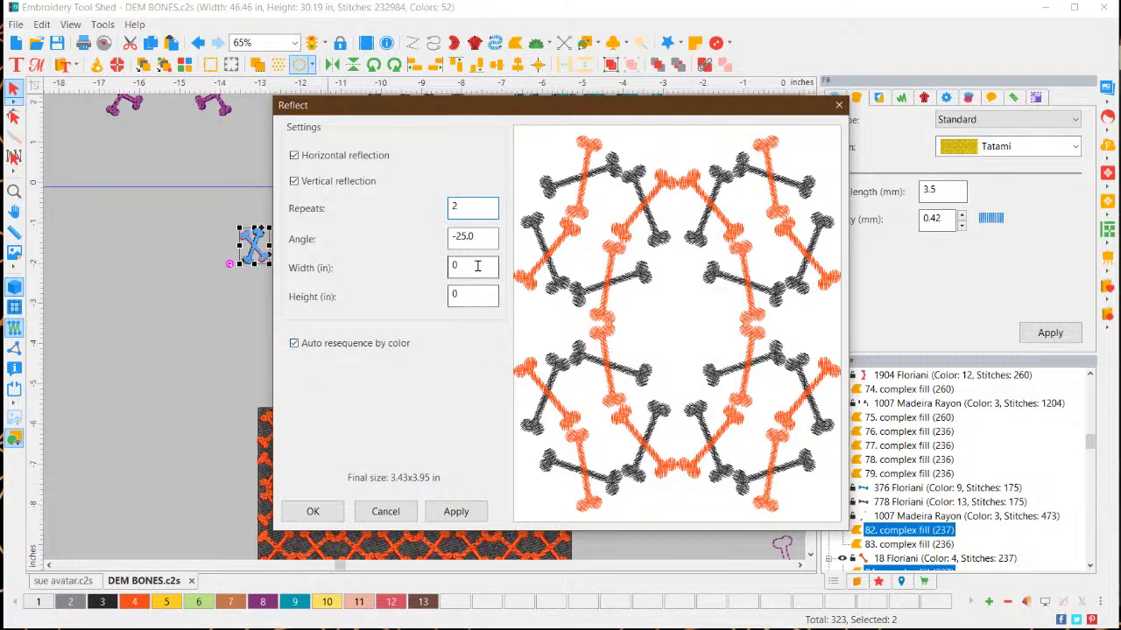
drag(483, 209, 428, 236)
text(3)
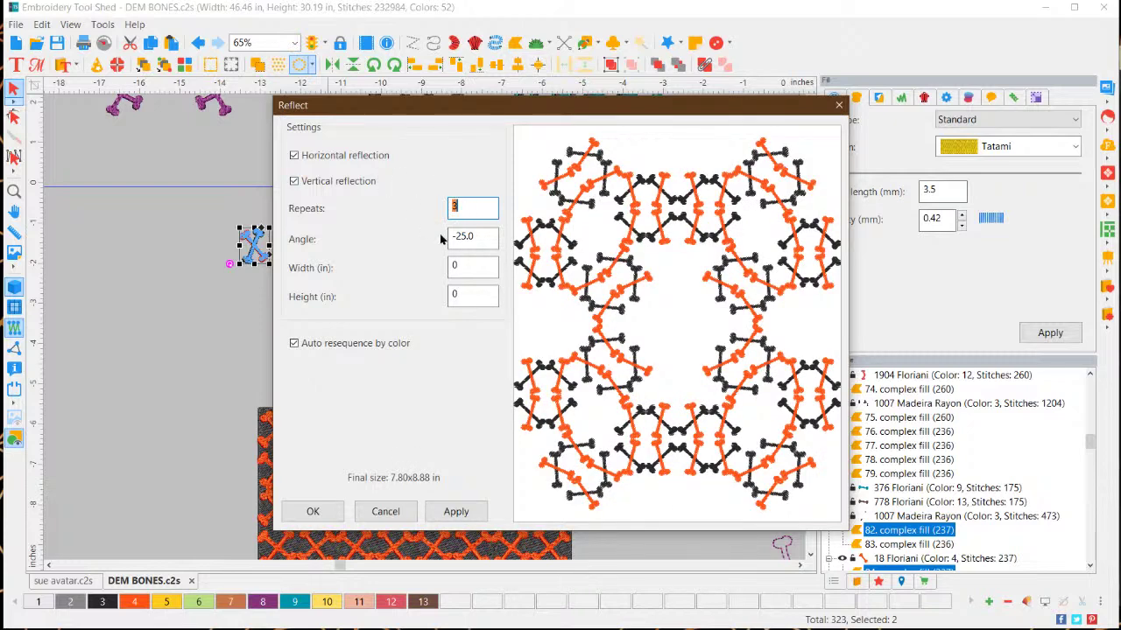
text(2)
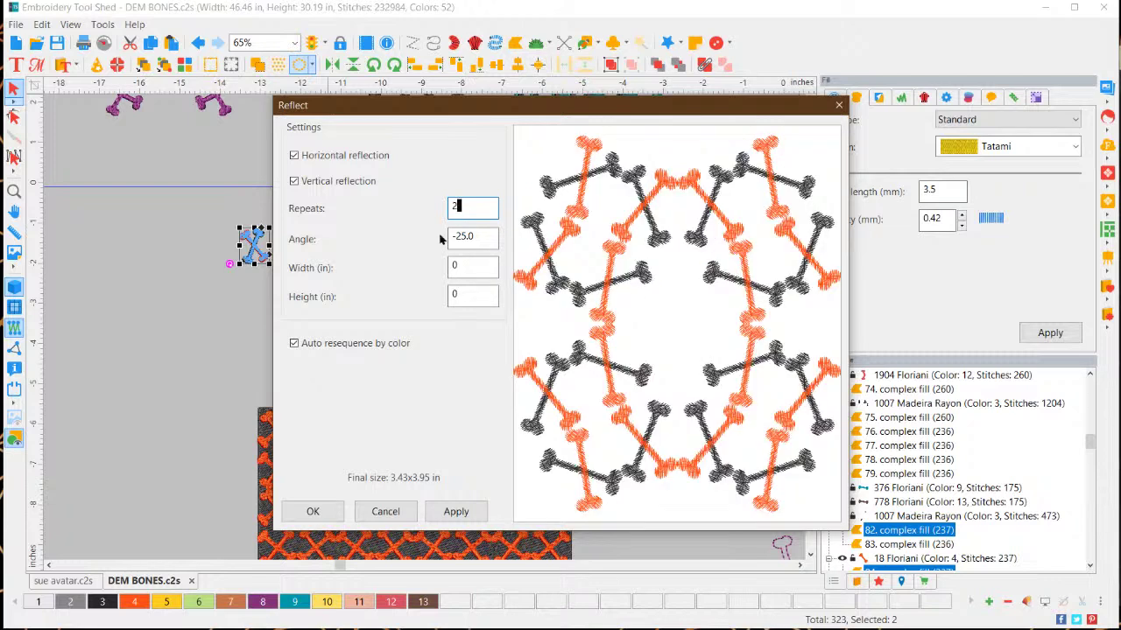
click(456, 512)
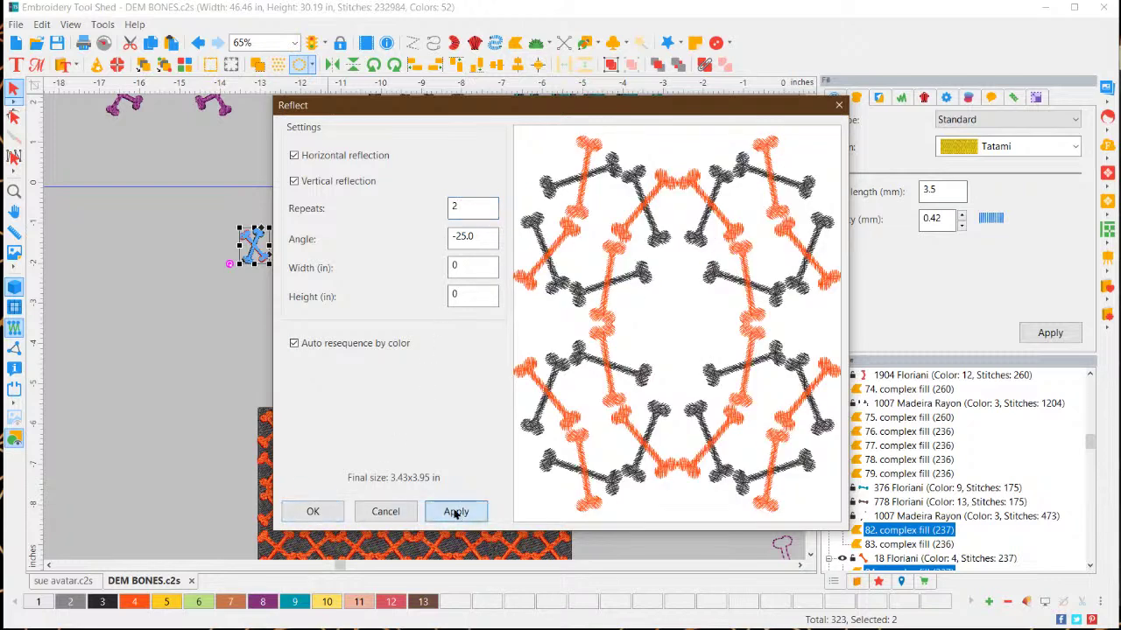
click(313, 512)
Move the new orange and black reflected pattern to the empty area below the purple crossbones pattern
scroll(433, 365, down, 3)
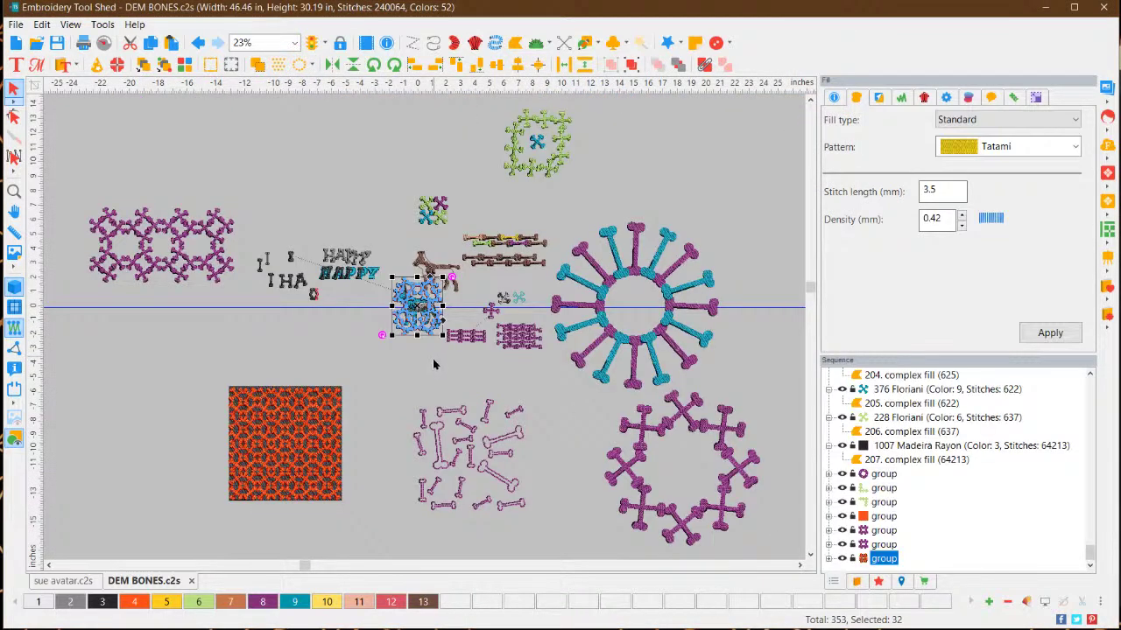
drag(422, 304, 184, 348)
click(151, 419)
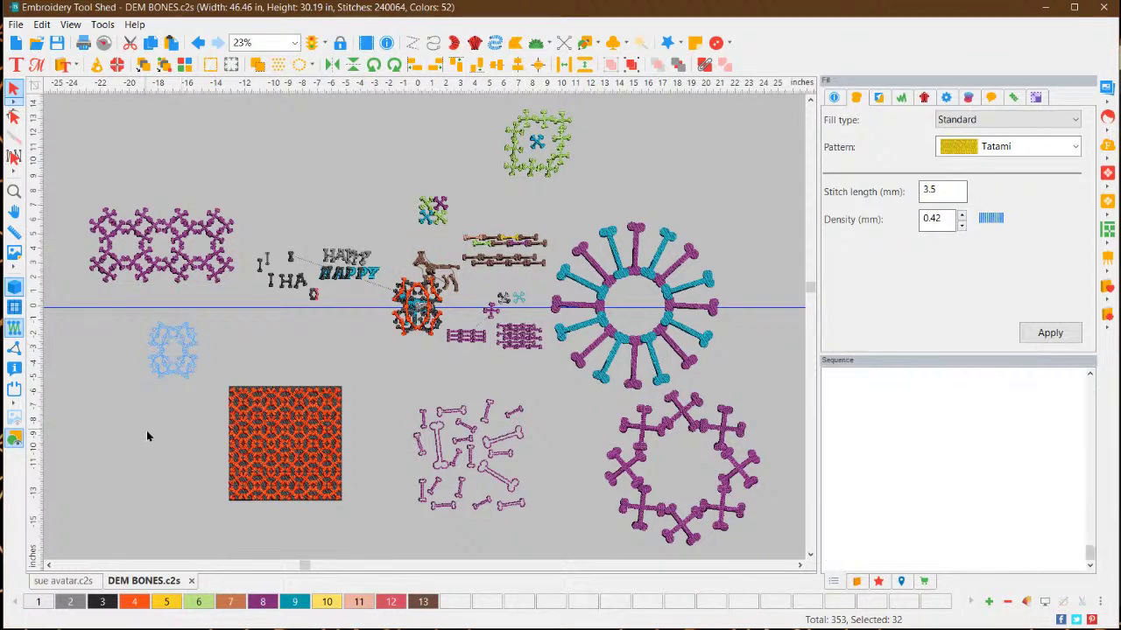
Examine the orange and black reflected bone pattern up close in its new place
scroll(140, 355, up, 2)
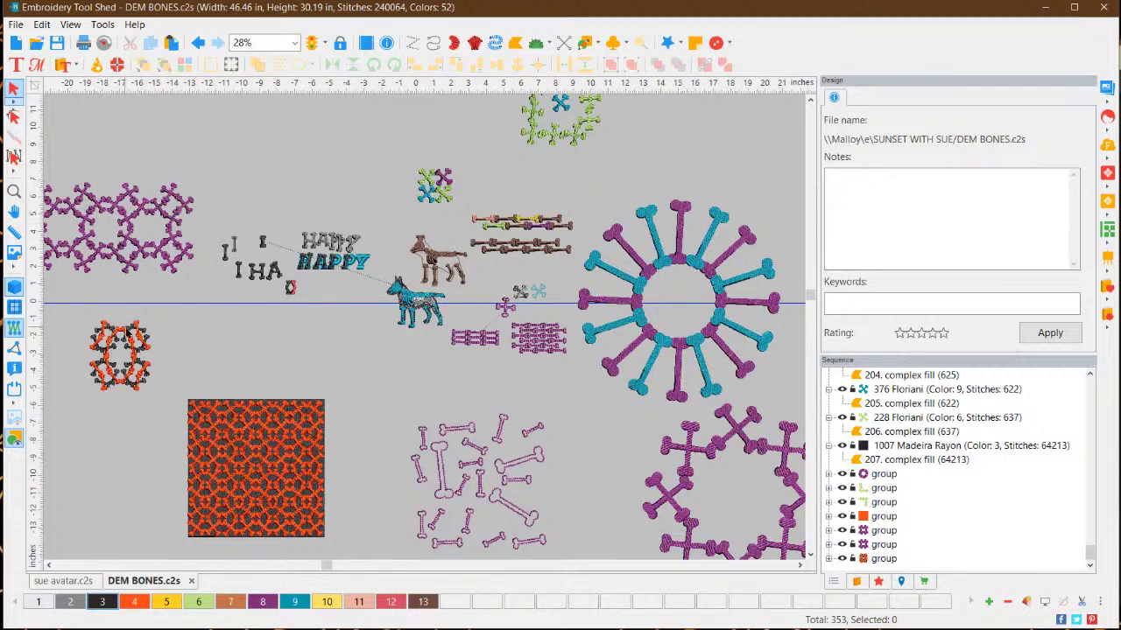
click(50, 565)
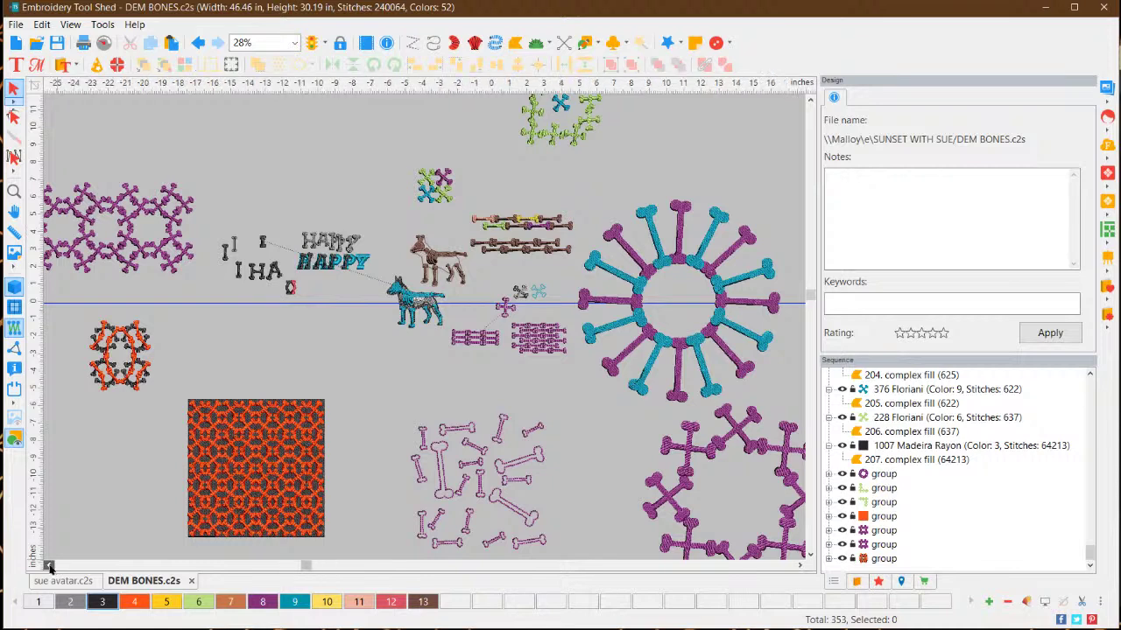
click(50, 565)
click(50, 566)
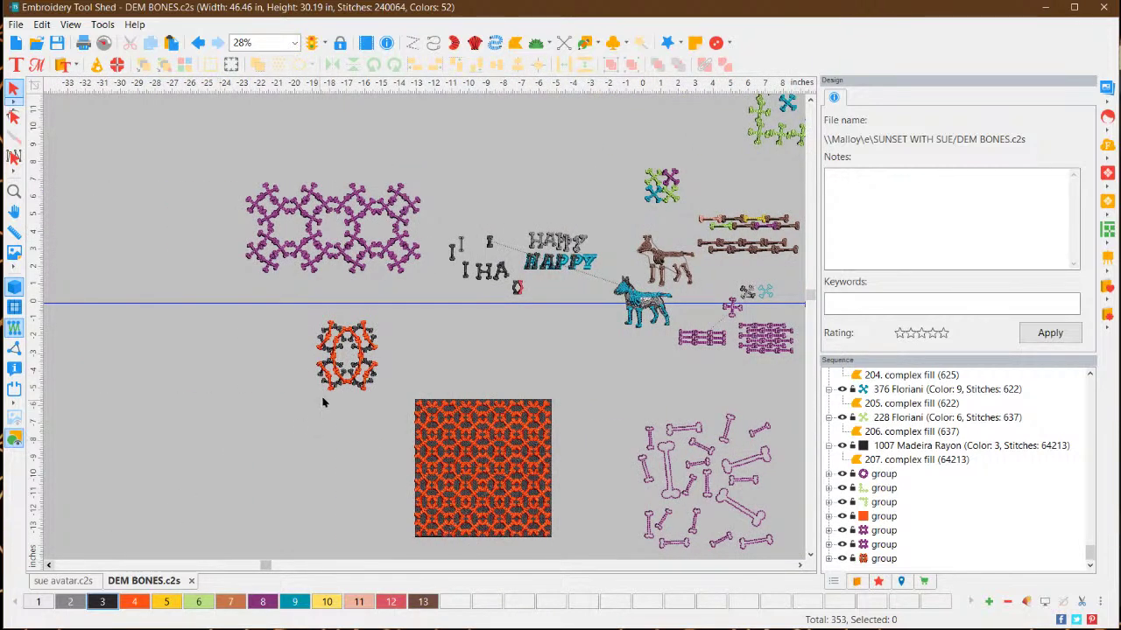
scroll(339, 364, up, 4)
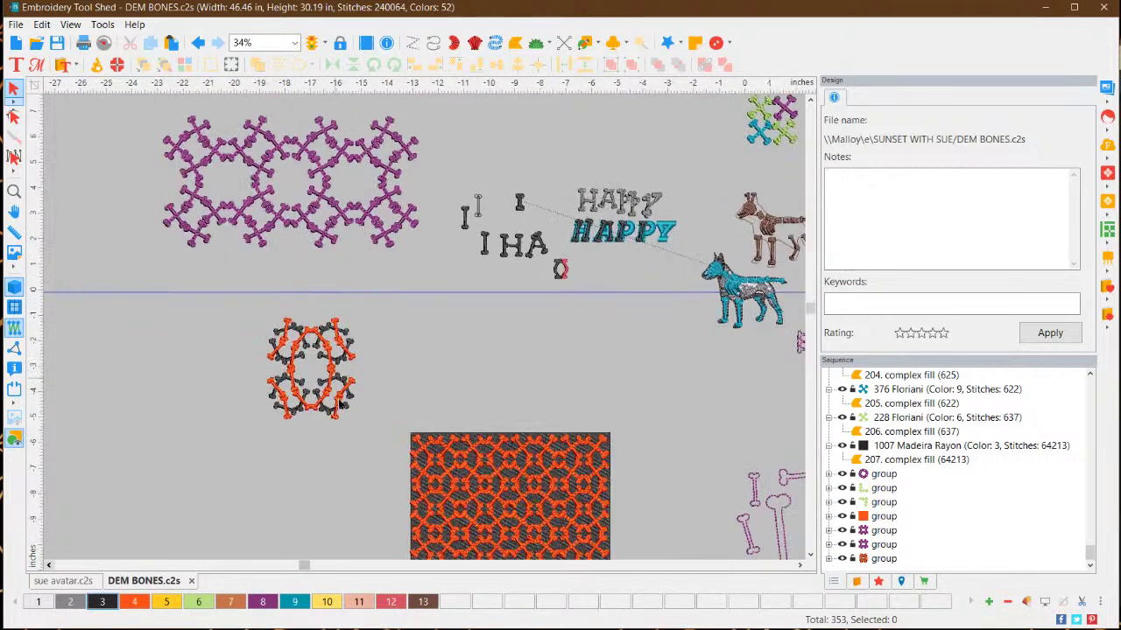
scroll(339, 413, up, 1)
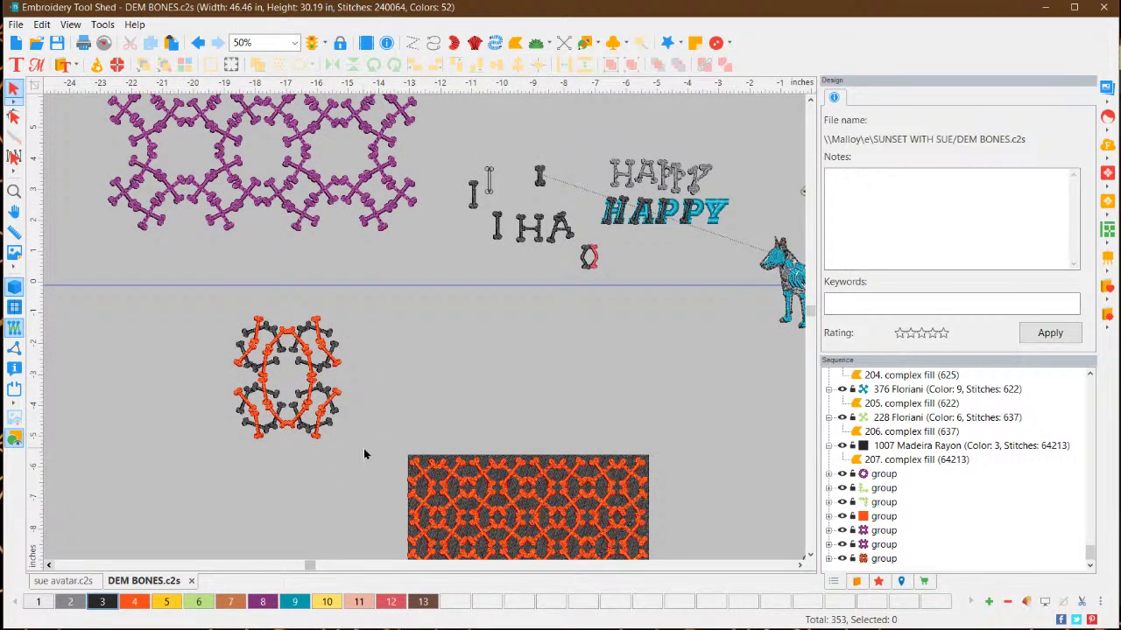
drag(359, 461, 196, 278)
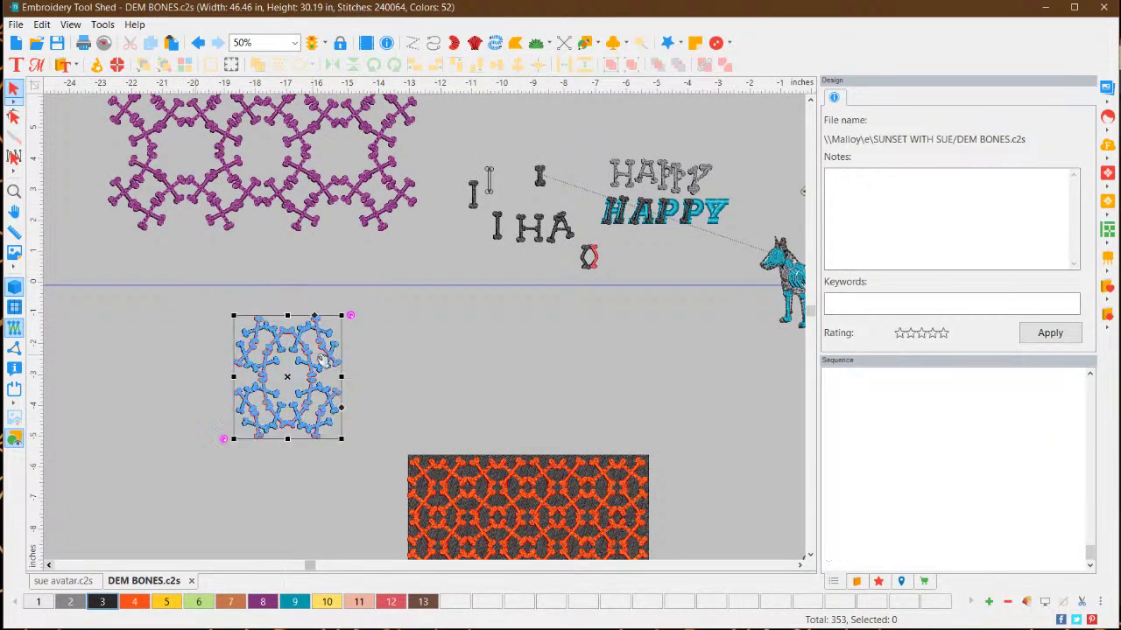
click(426, 367)
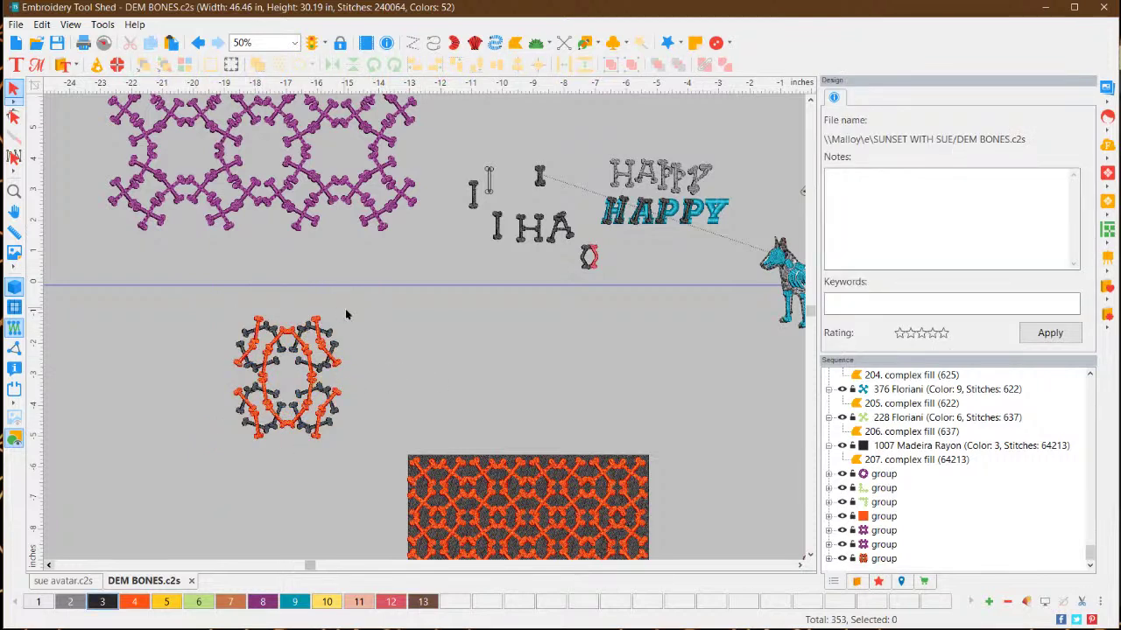
Copy and paste the orange and black pattern, placing the copy directly beside the original on its left
drag(354, 460, 214, 295)
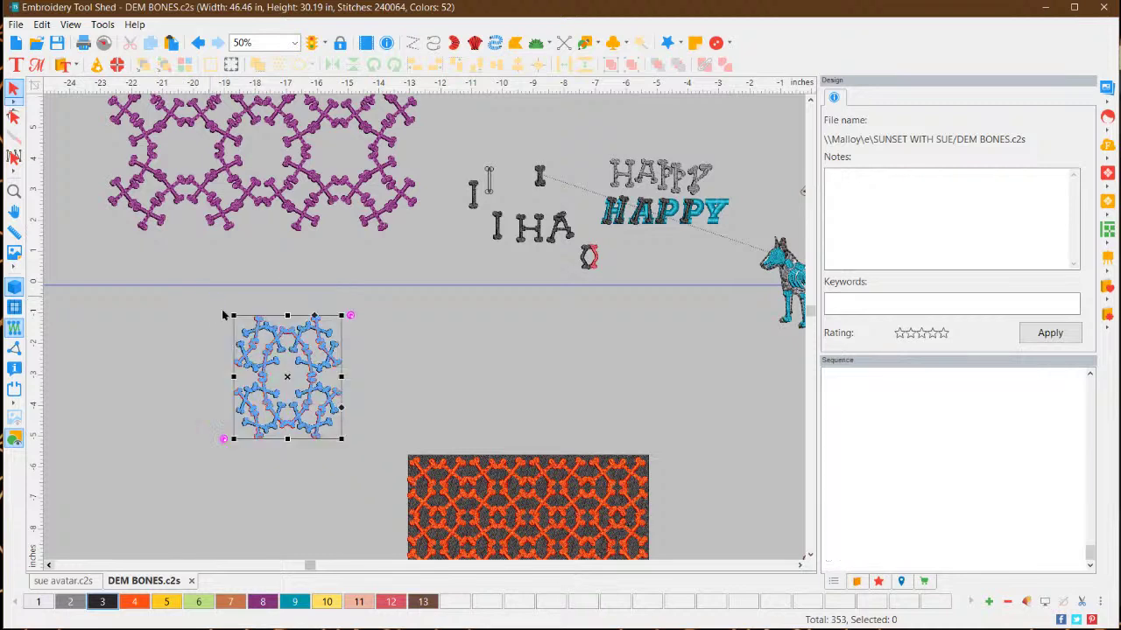
right_click(284, 359)
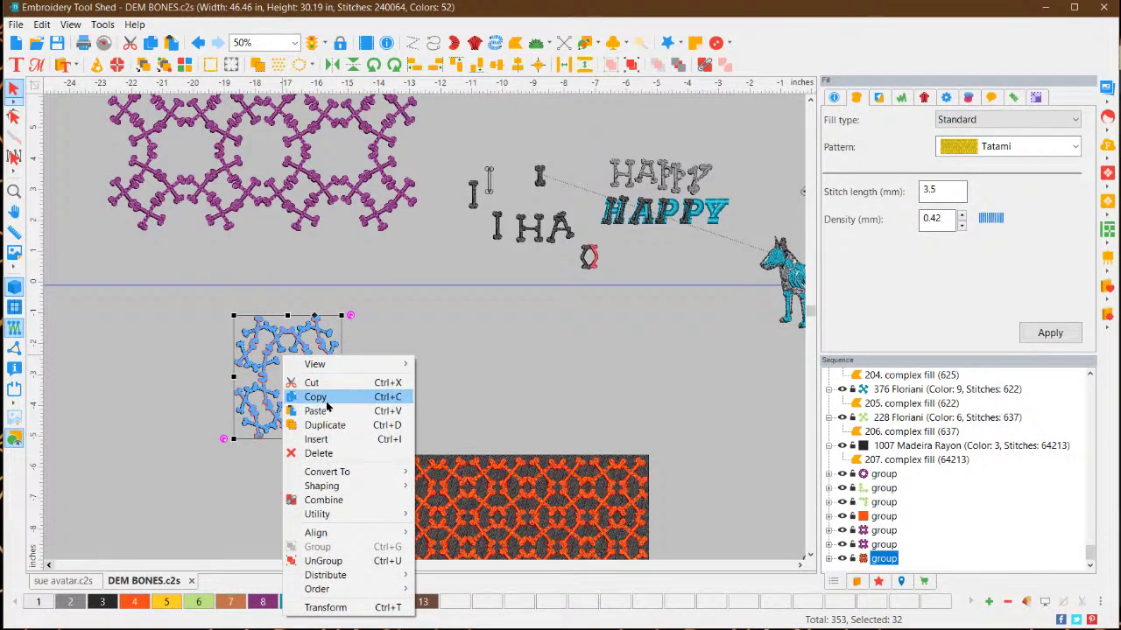
click(329, 398)
right_click(300, 387)
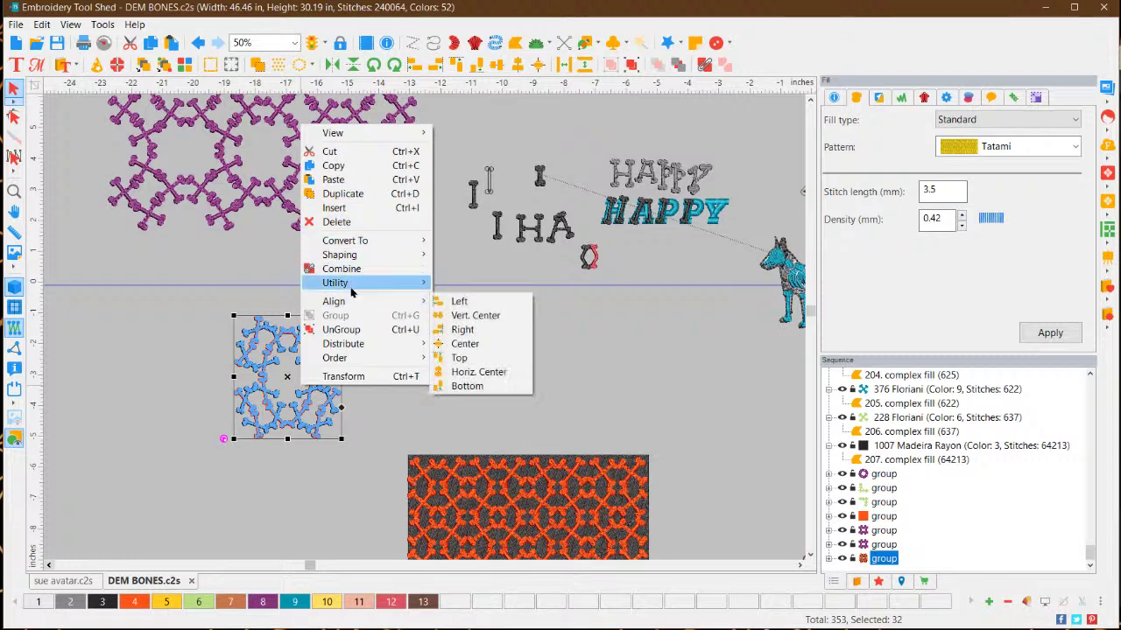
click(354, 180)
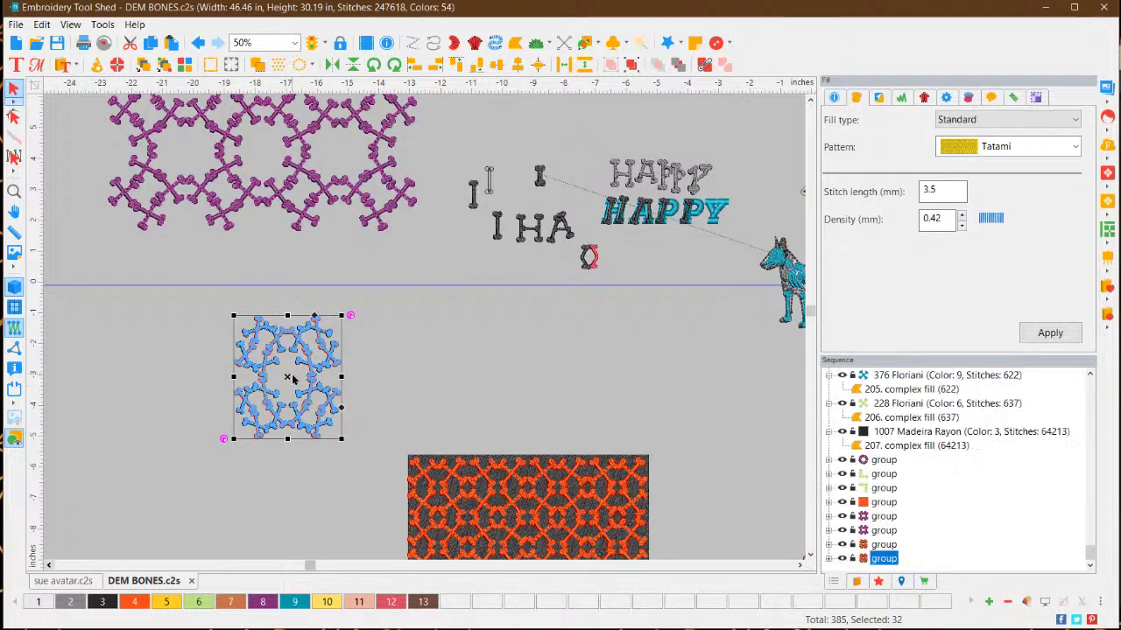
drag(290, 379, 182, 383)
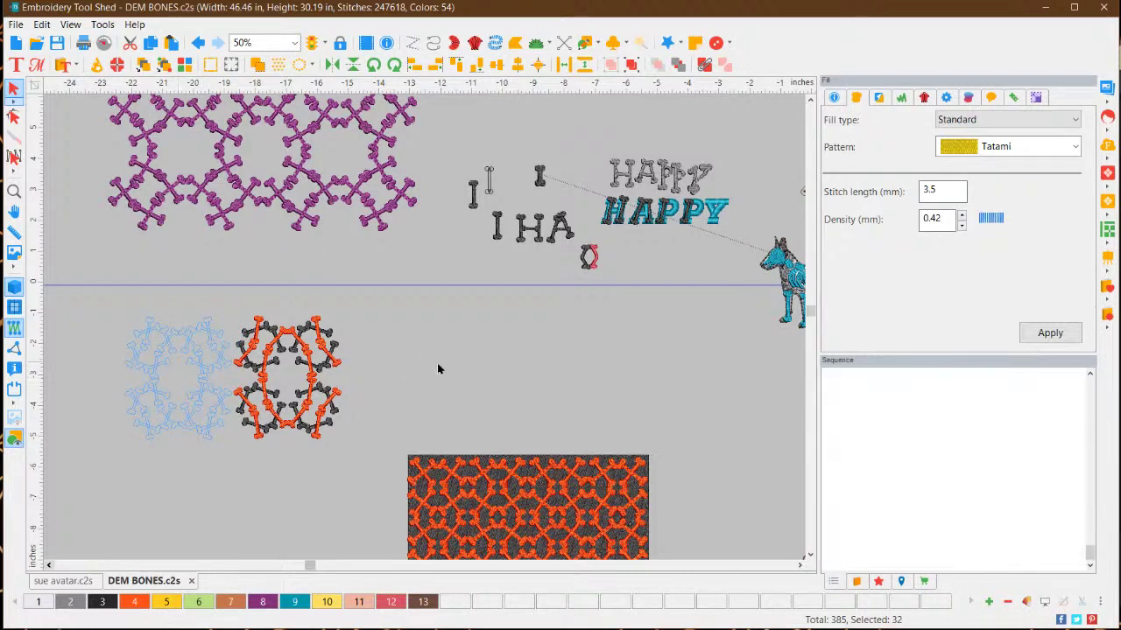
click(400, 405)
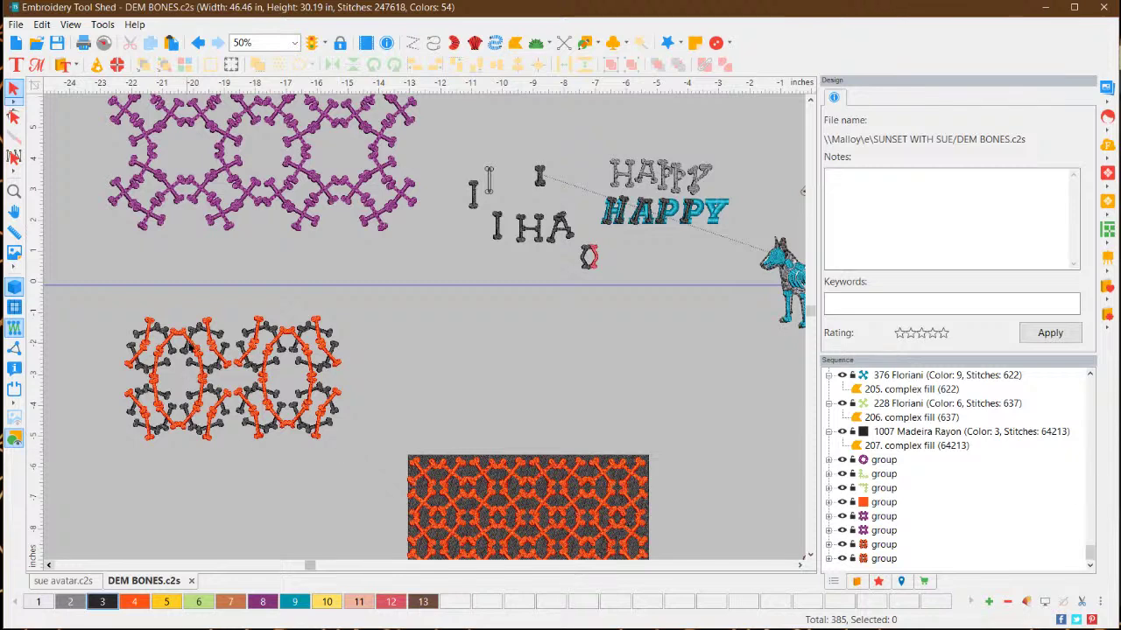
Align the bottom edges of the two orange and black patterns
click(191, 346)
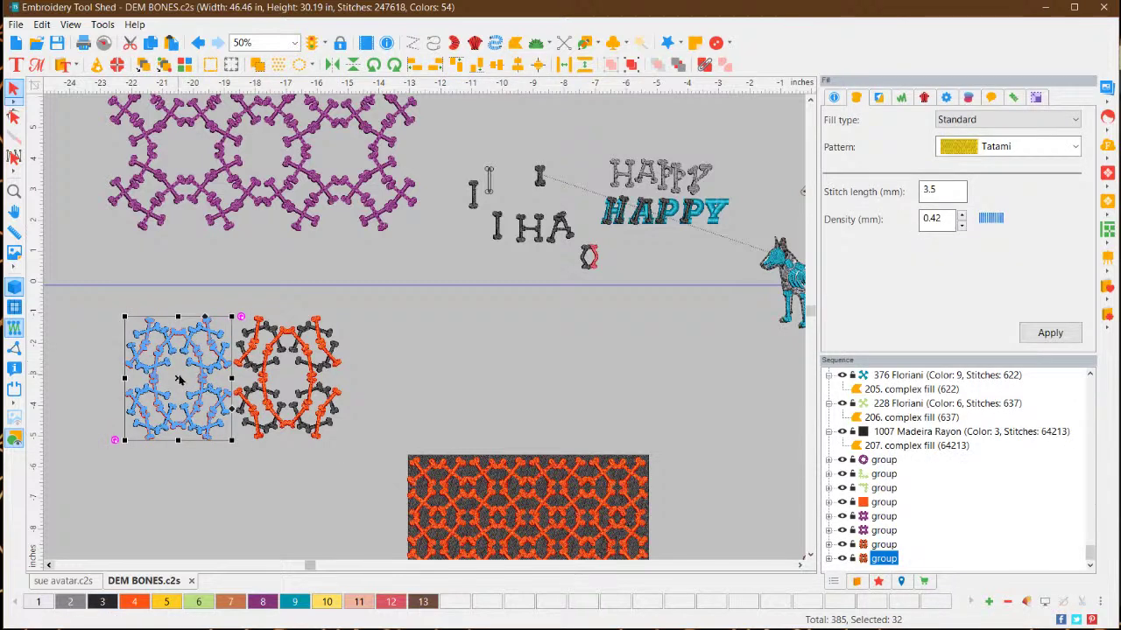
click(371, 369)
drag(268, 459, 91, 302)
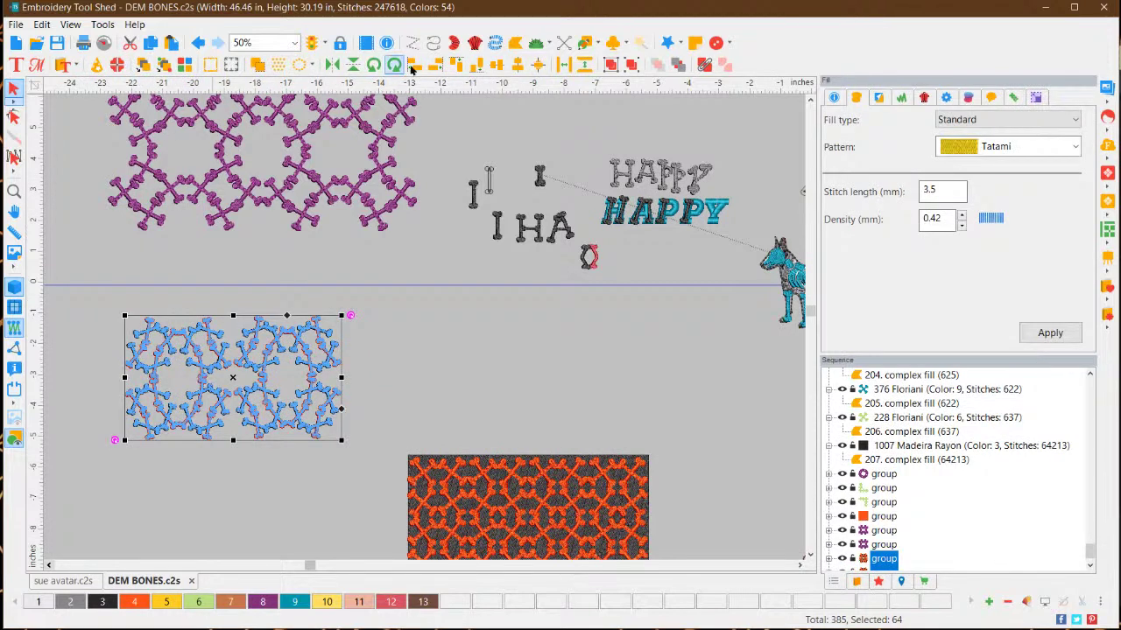
click(476, 67)
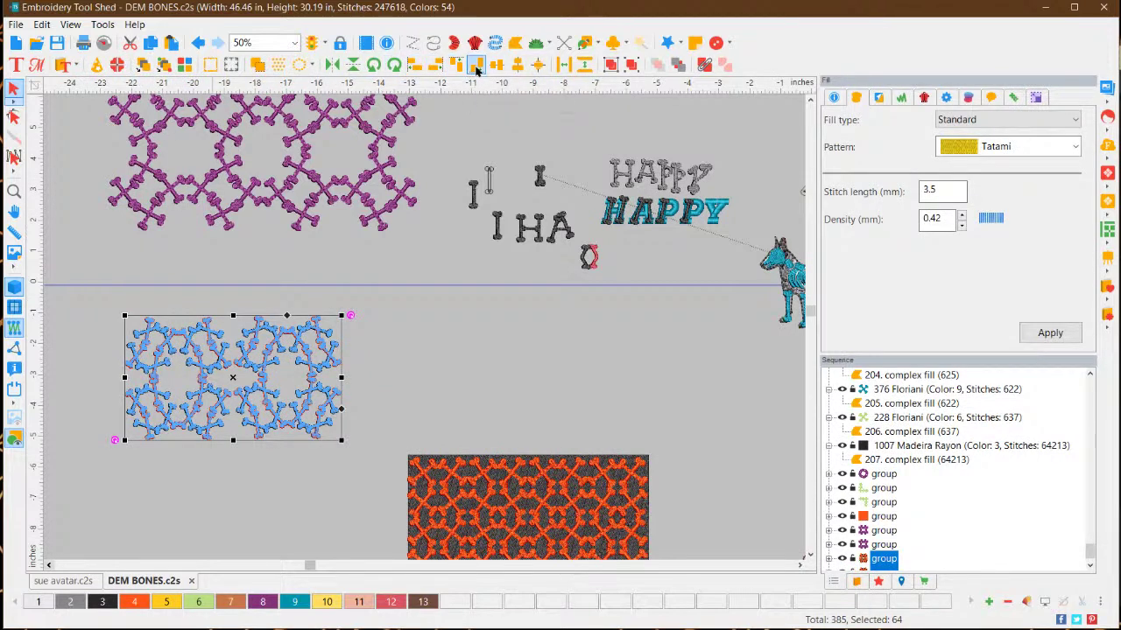
click(191, 523)
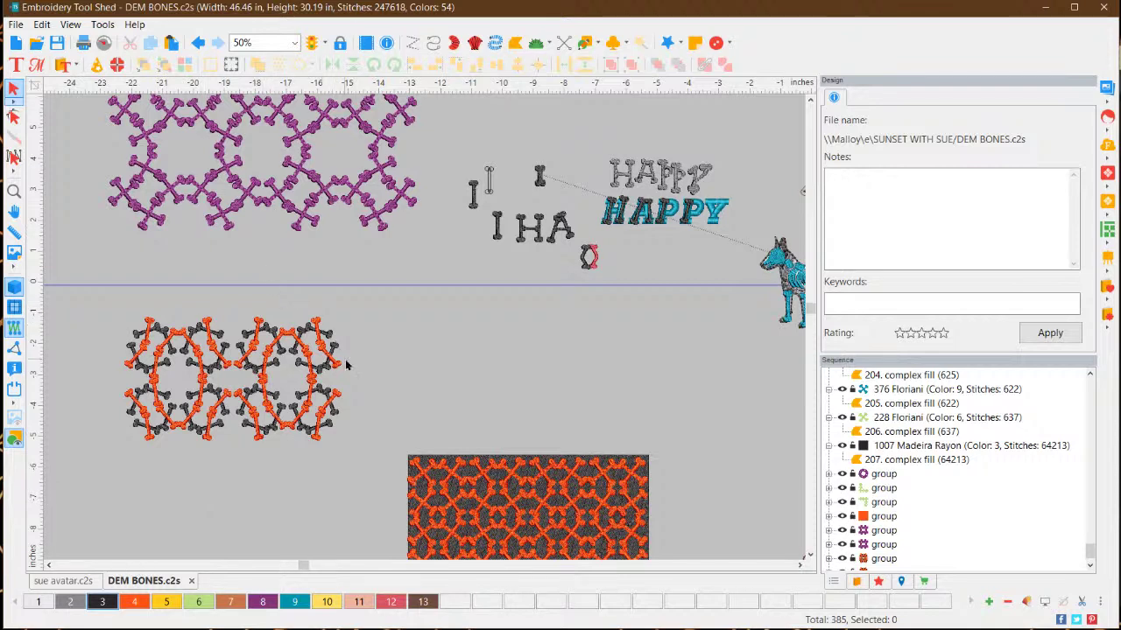
Select the right-hand orange and black pattern's group in the sequence and expand it to examine its thread colours
scroll(350, 363, down, 1)
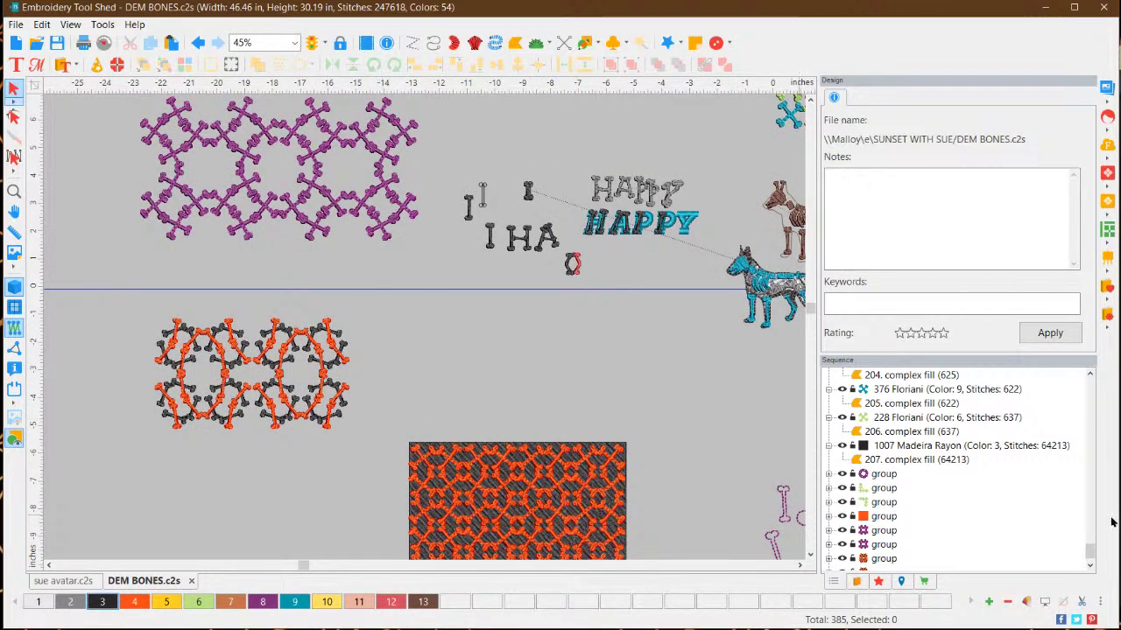
click(1090, 564)
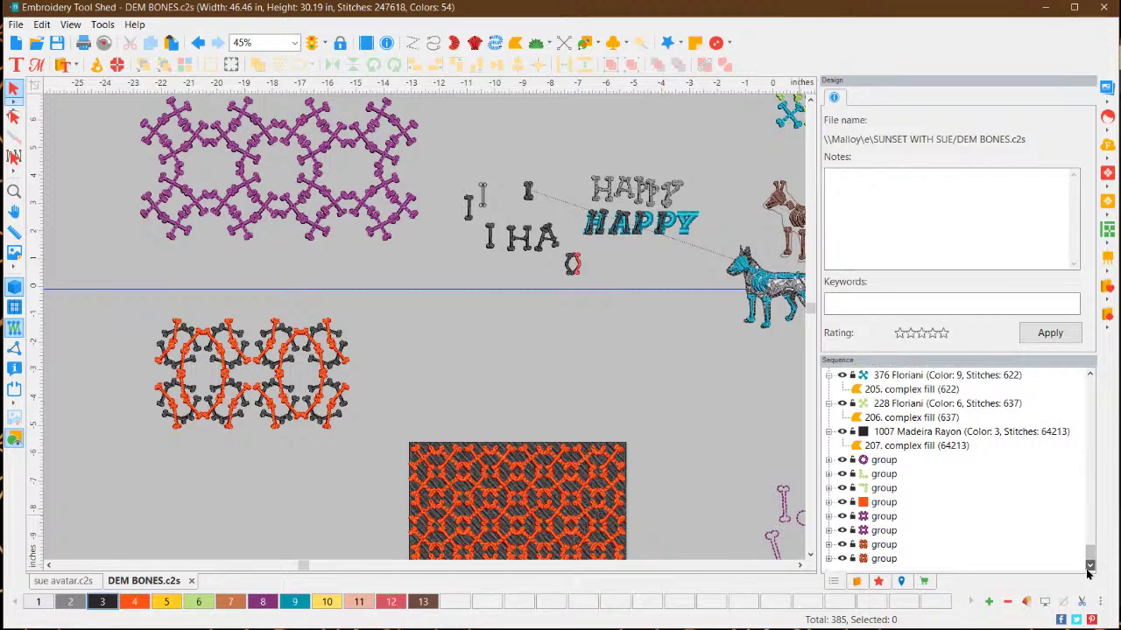
click(886, 545)
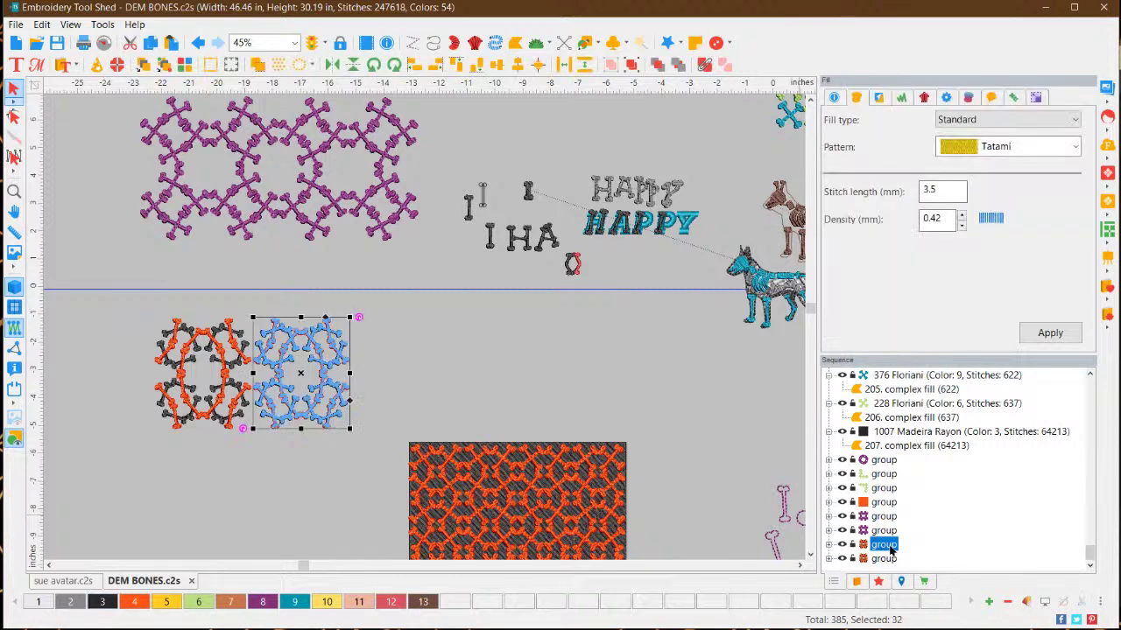
click(836, 544)
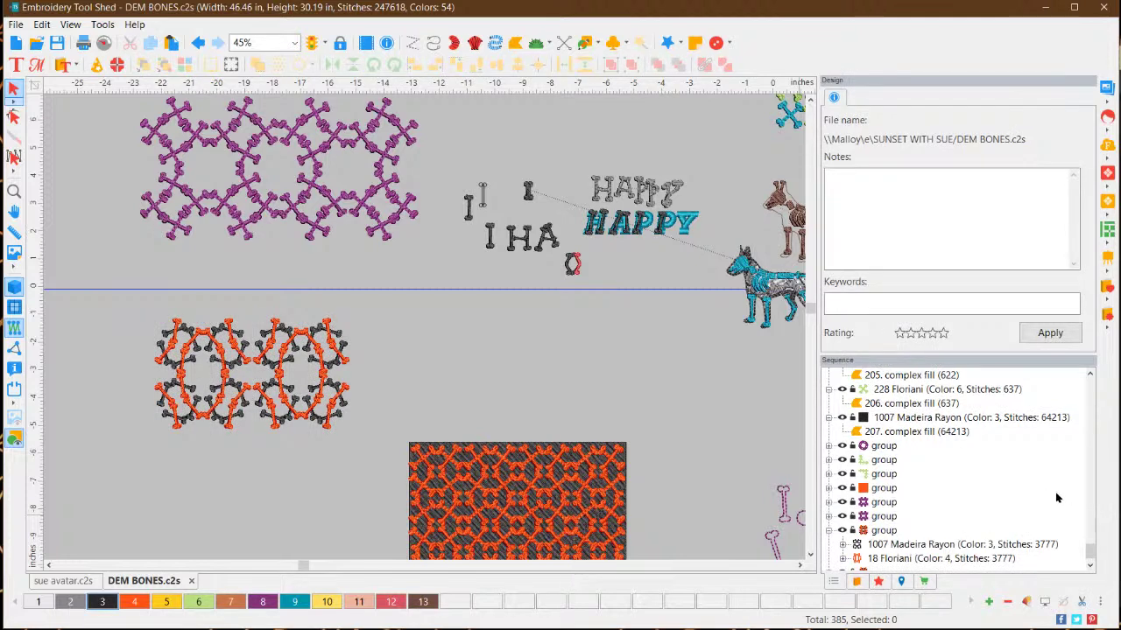
click(1090, 565)
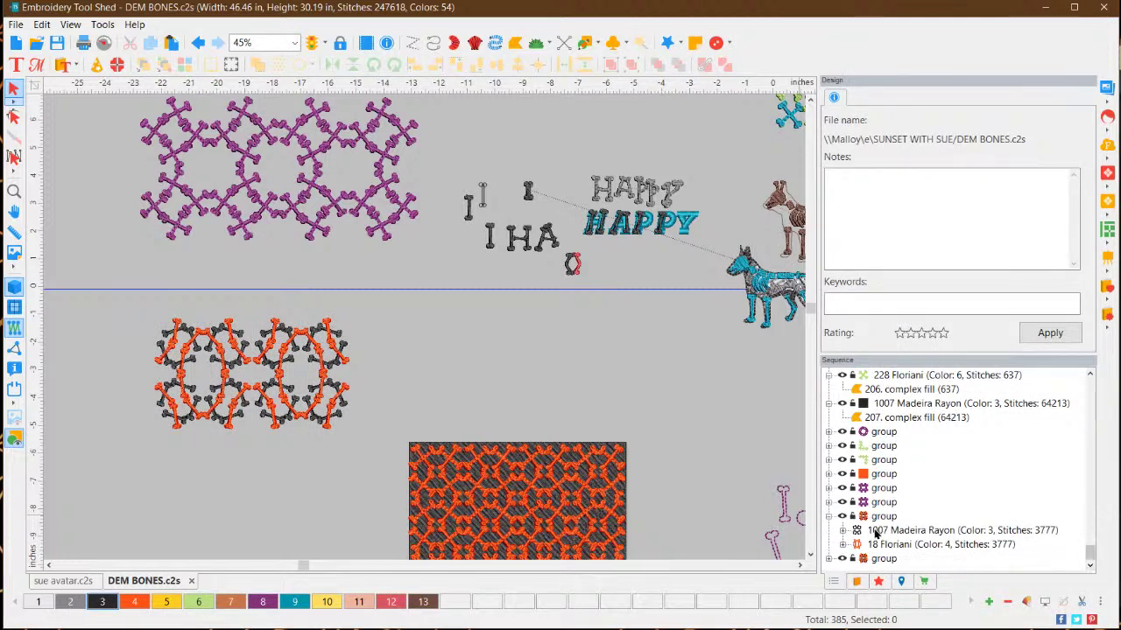
mouse_move(857, 532)
Look over the whole layout of bone patterns, lettering, dogs and filled designs
scroll(473, 297, down, 2)
scroll(471, 300, down, 1)
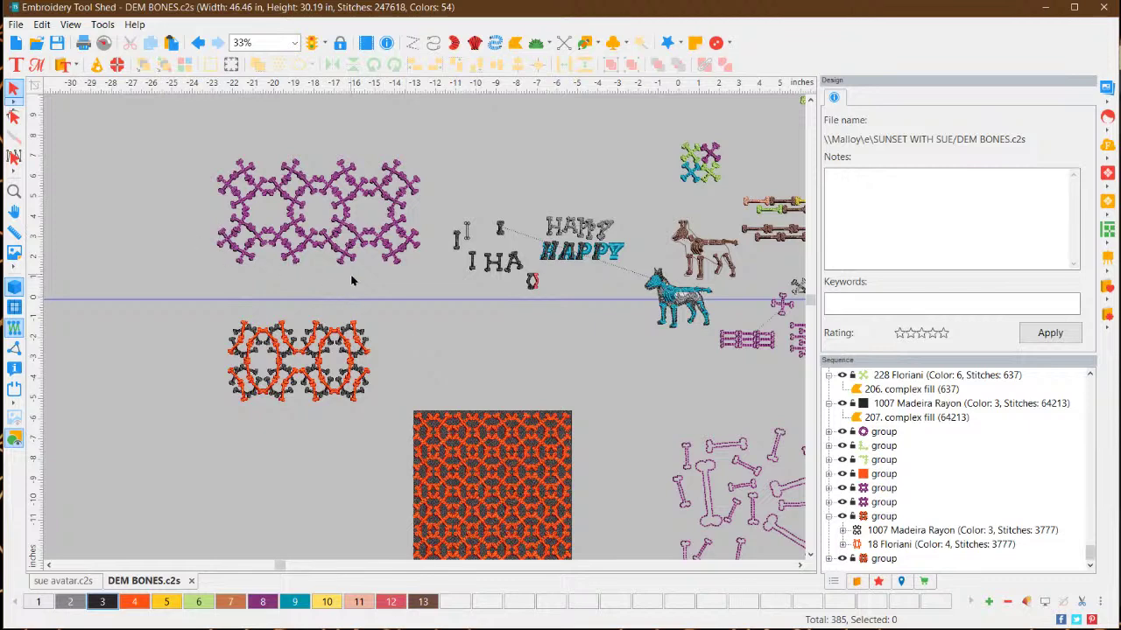
scroll(352, 280, down, 1)
scroll(358, 320, down, 1)
scroll(338, 382, up, 1)
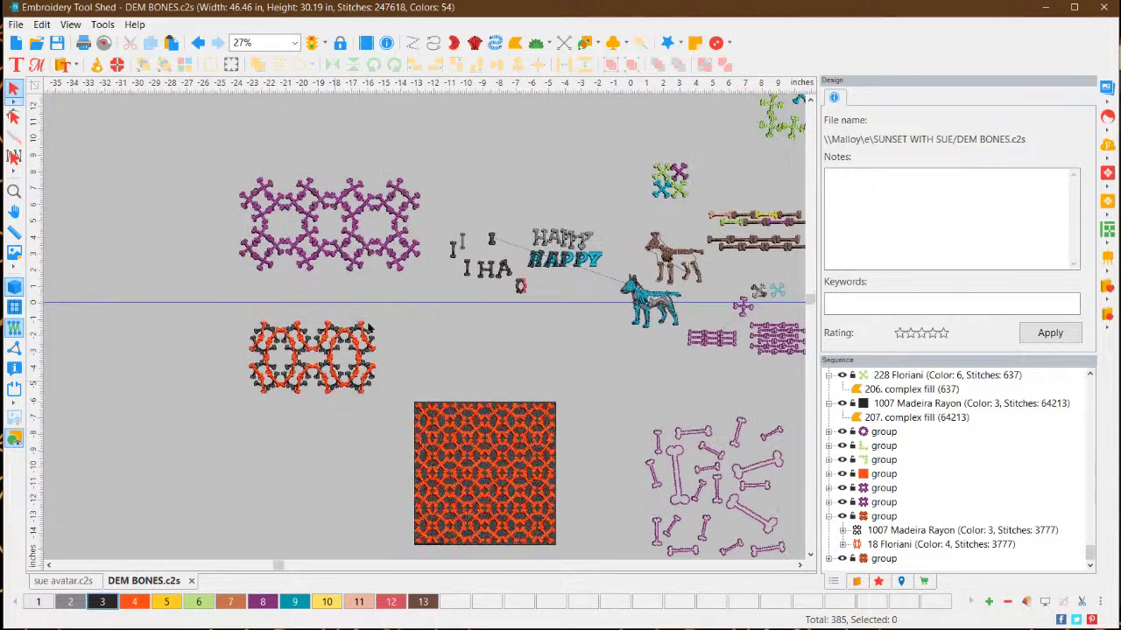
scroll(487, 222, up, 1)
scroll(487, 221, up, 2)
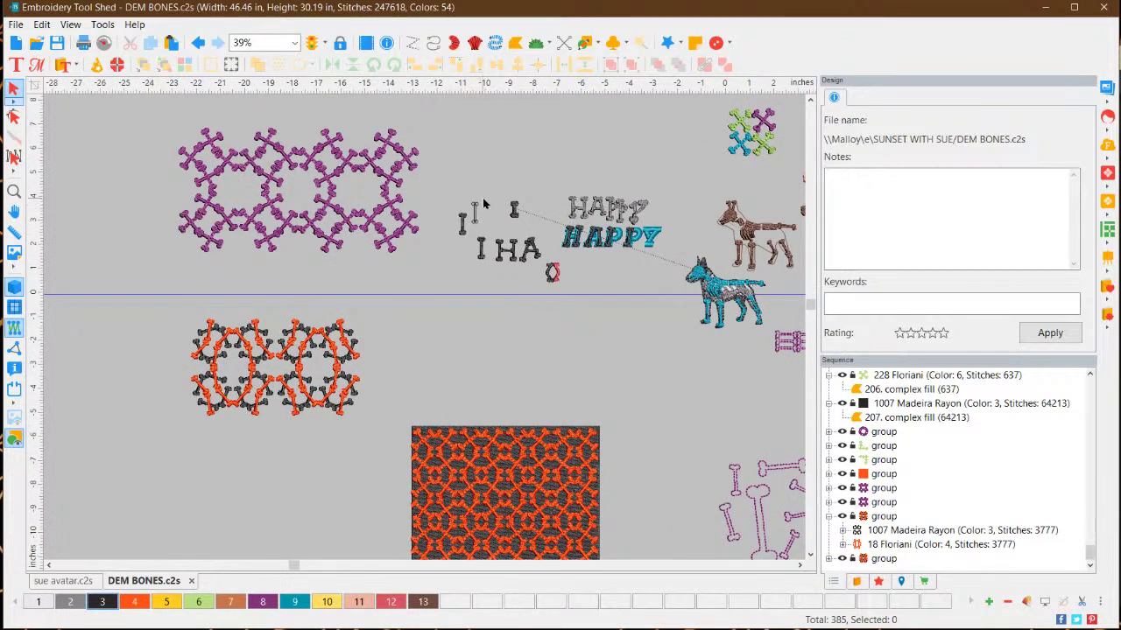
scroll(449, 276, up, 1)
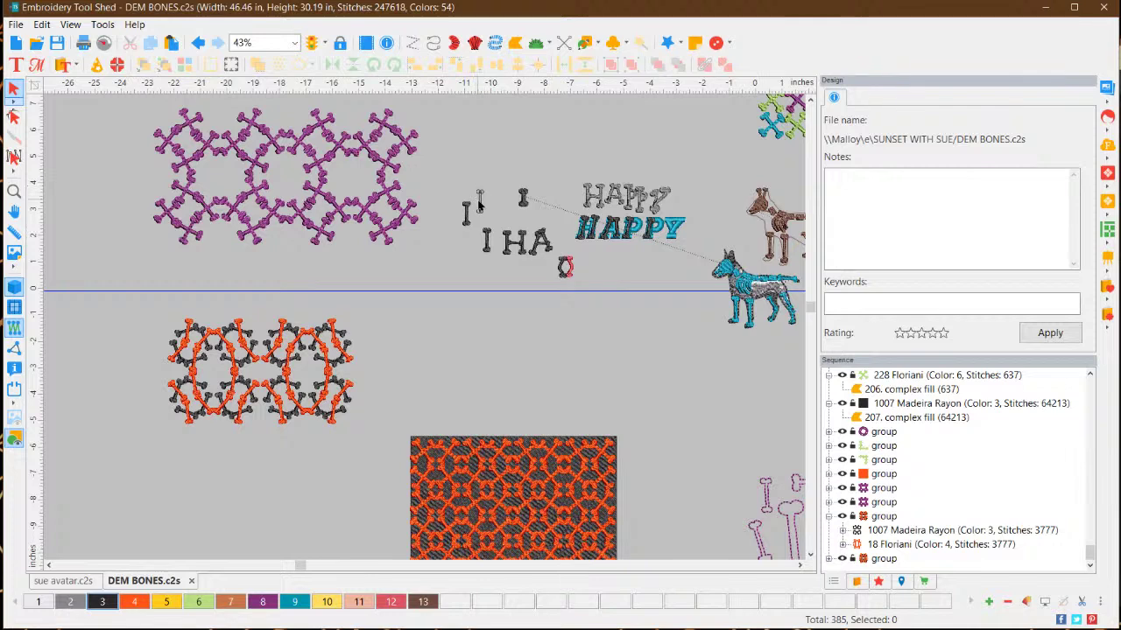
scroll(707, 337, down, 3)
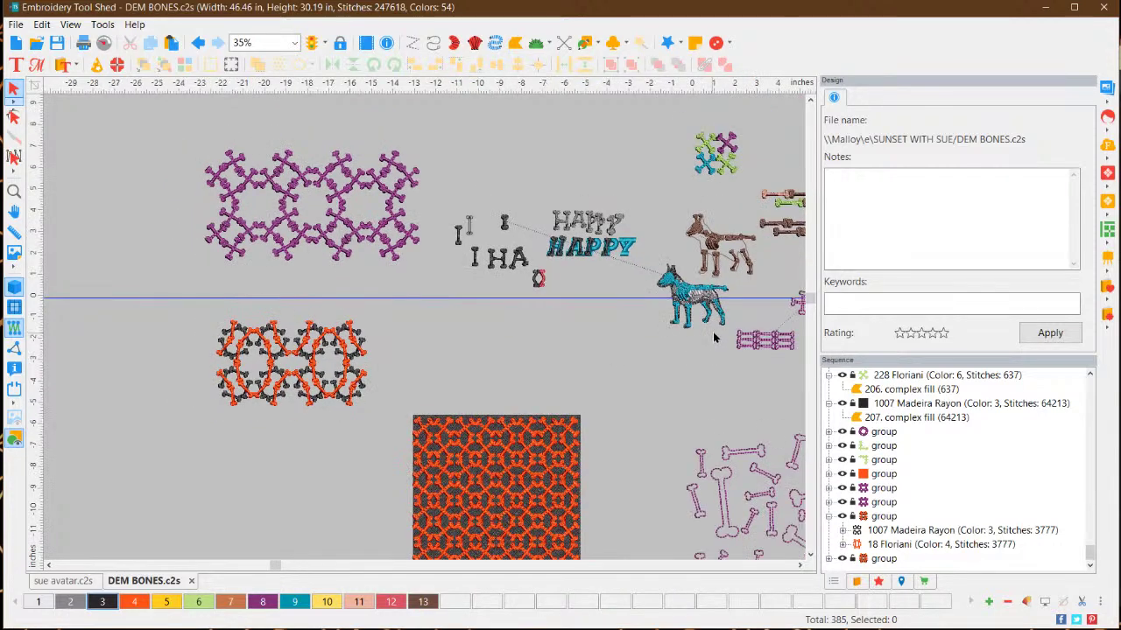
scroll(719, 346, down, 4)
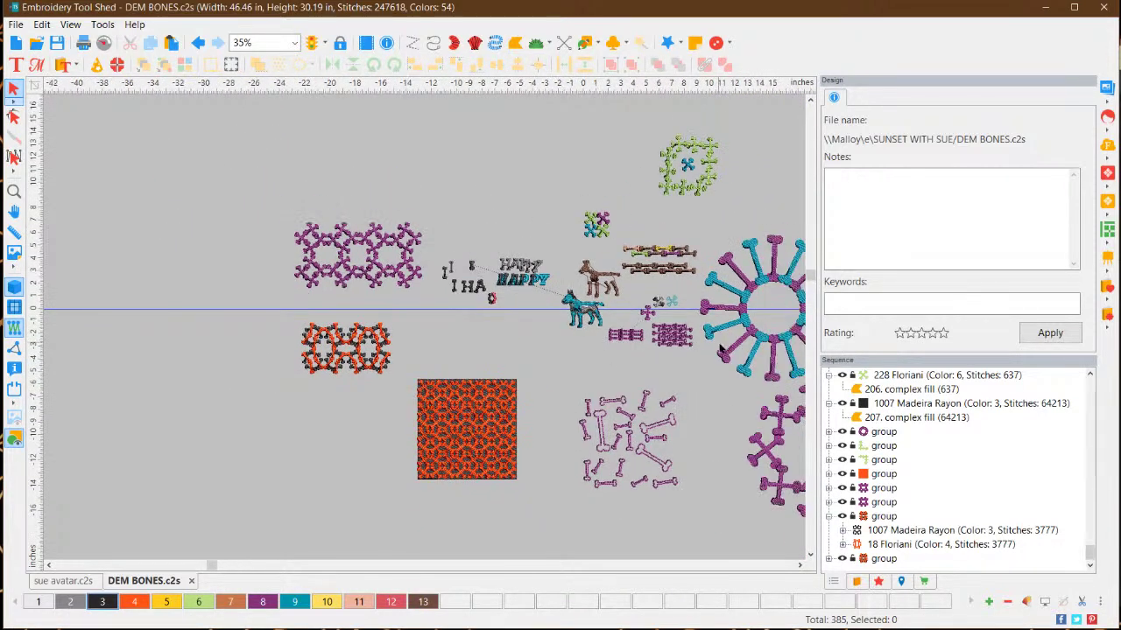
scroll(723, 346, down, 1)
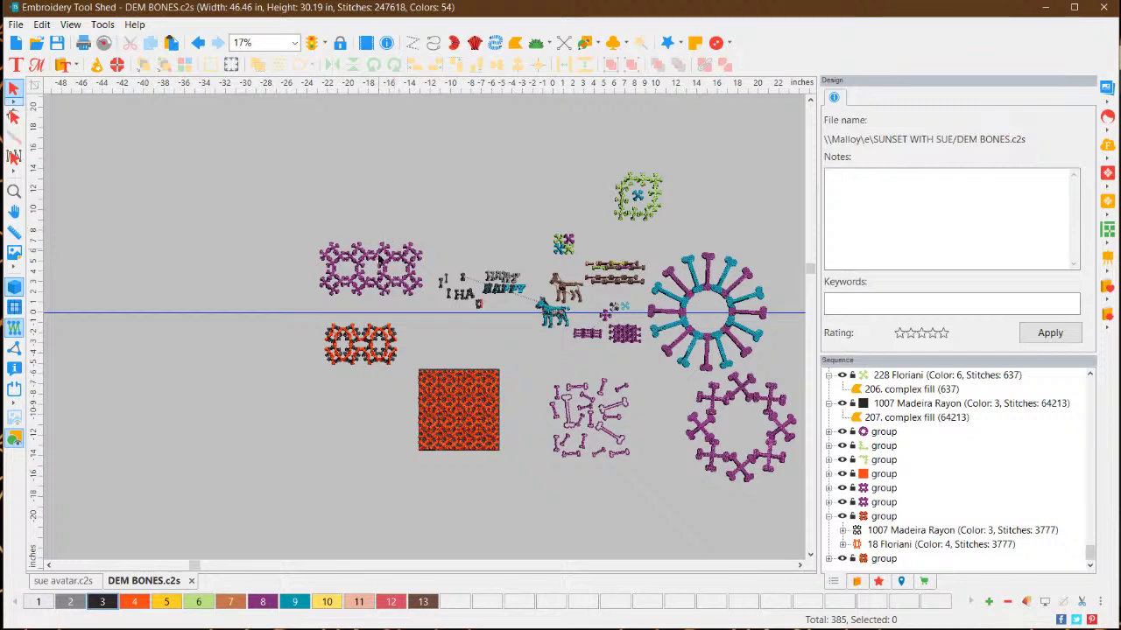
Examine the bone lettering and the two dog designs beside the crossbones patterns more closely
scroll(405, 303, up, 1)
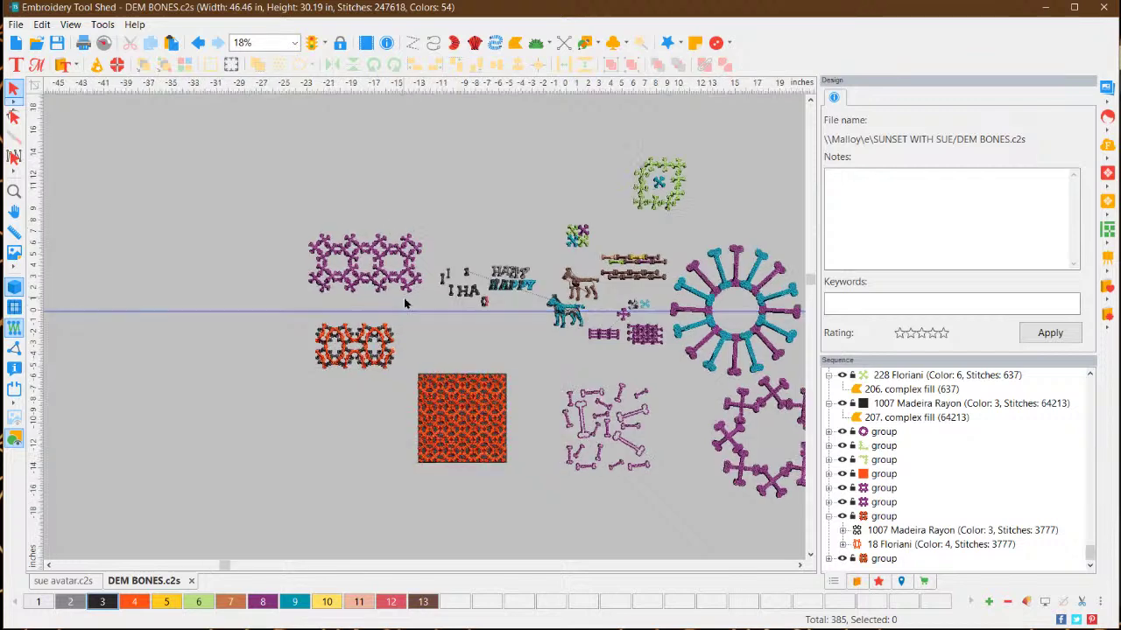
scroll(595, 298, up, 2)
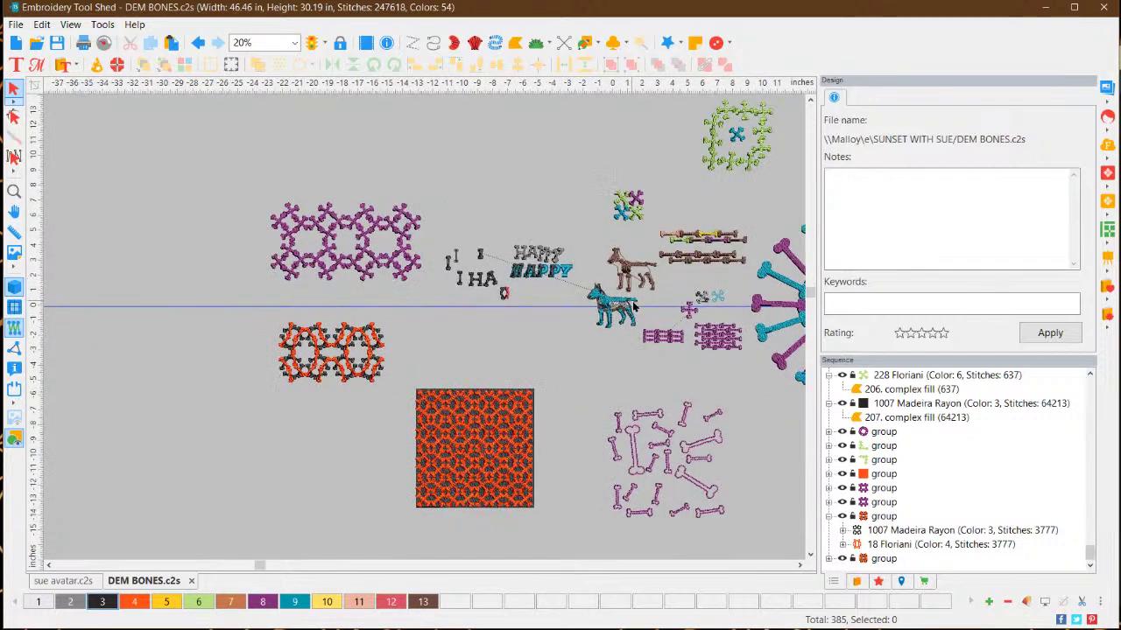
scroll(634, 307, up, 8)
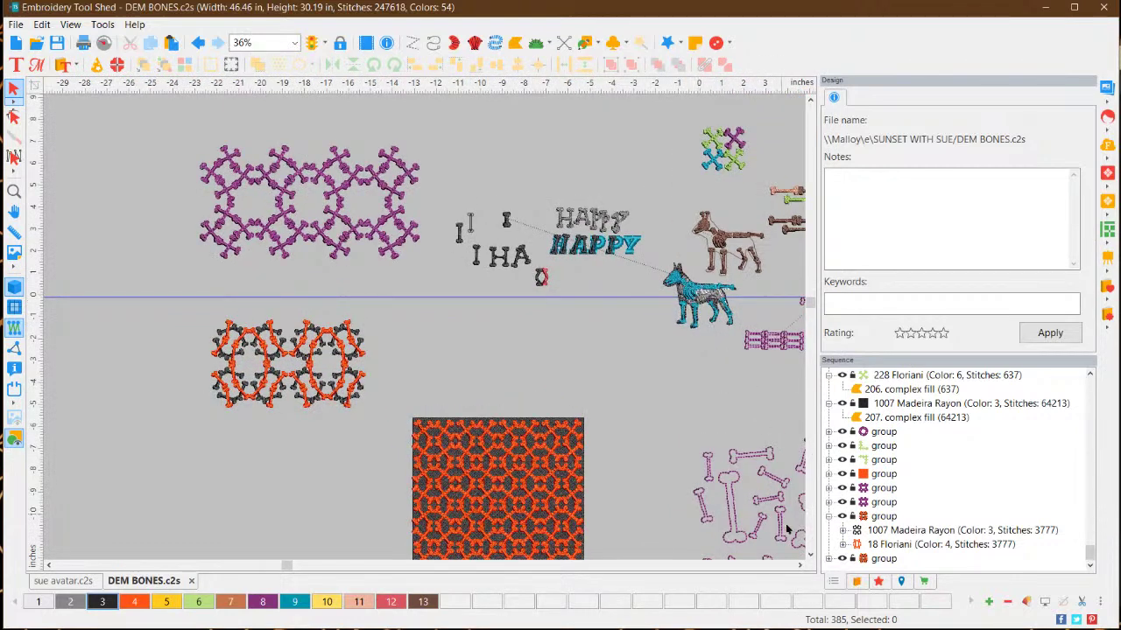
click(800, 564)
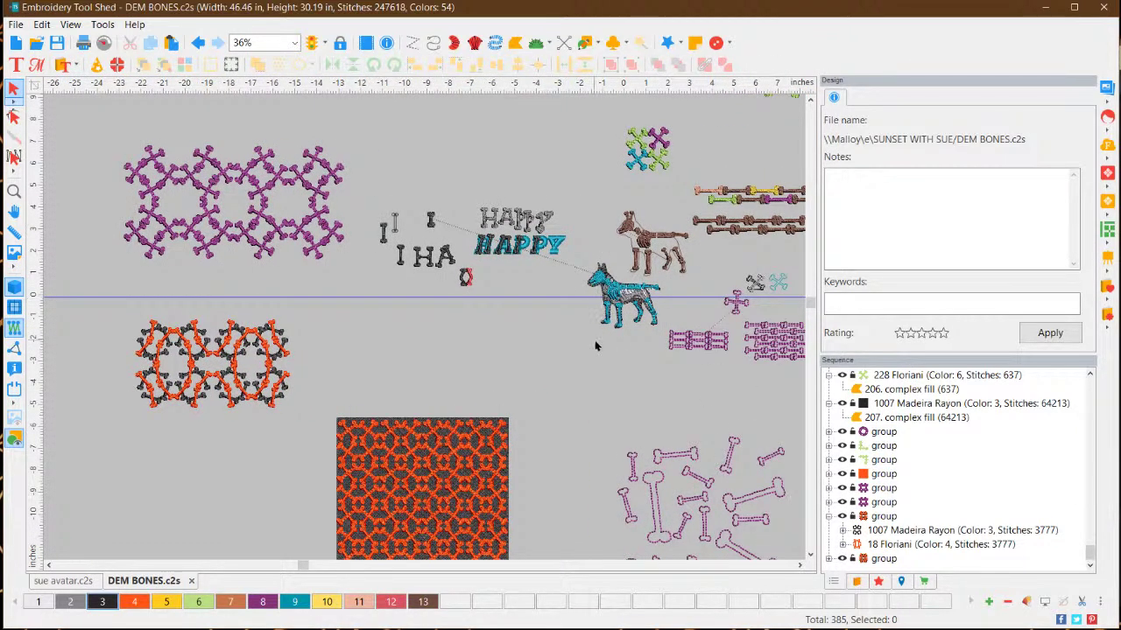
scroll(653, 286, up, 3)
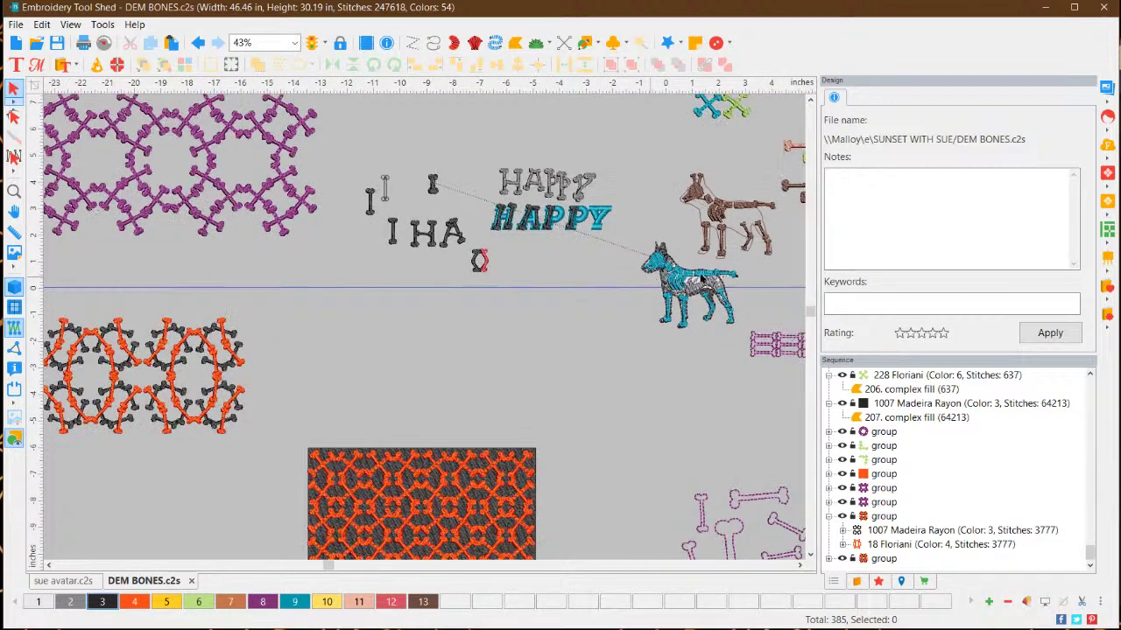
scroll(707, 276, up, 1)
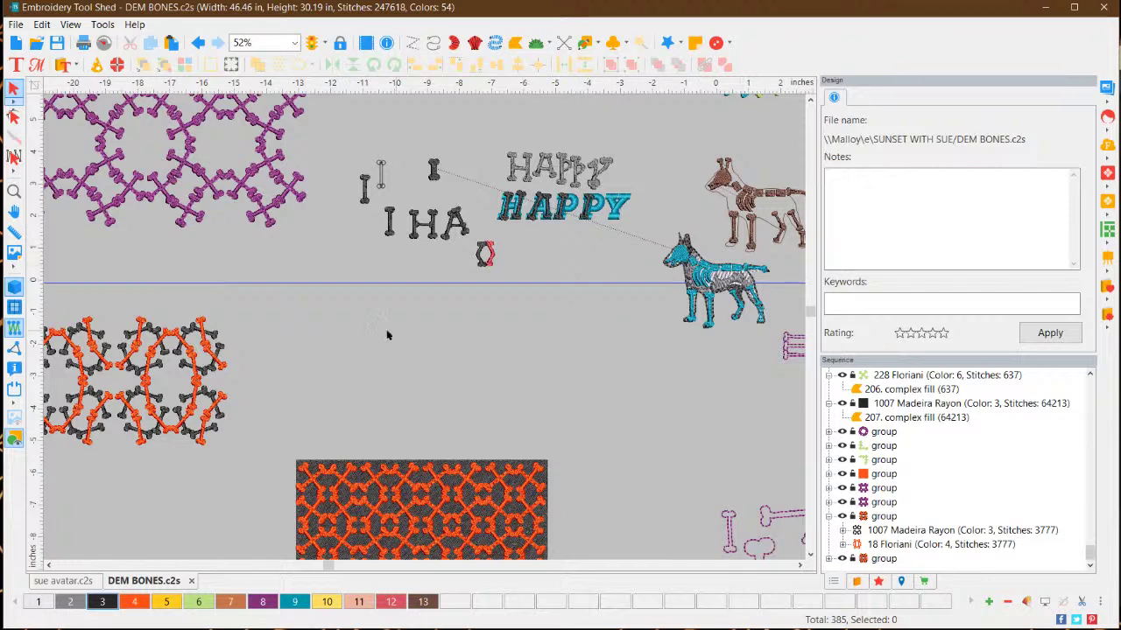
scroll(205, 315, down, 1)
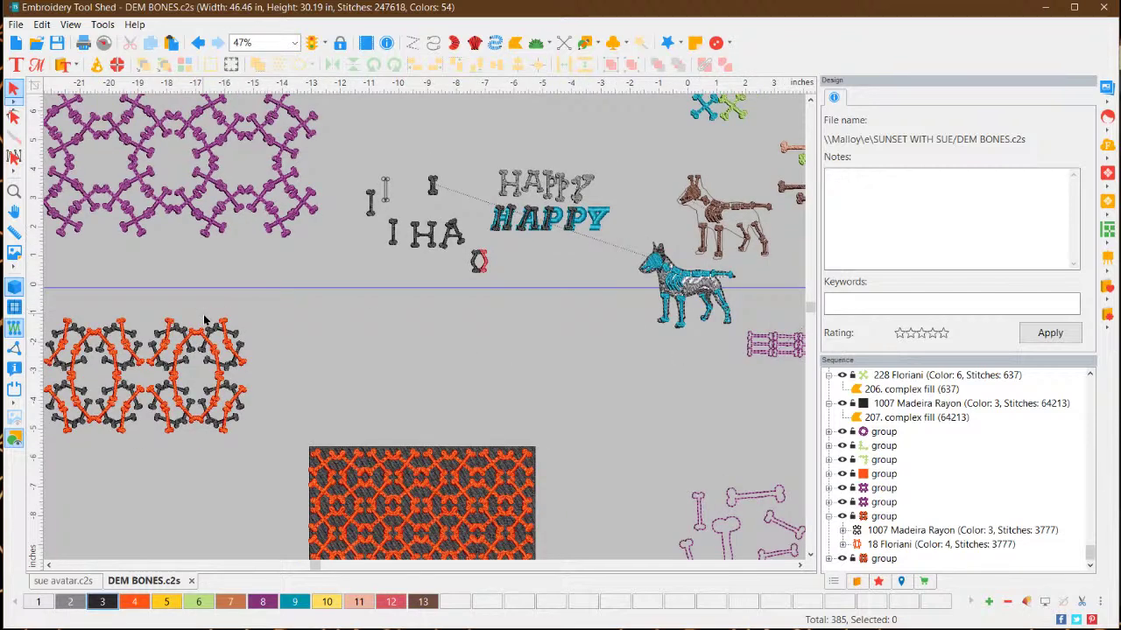
scroll(205, 315, down, 1)
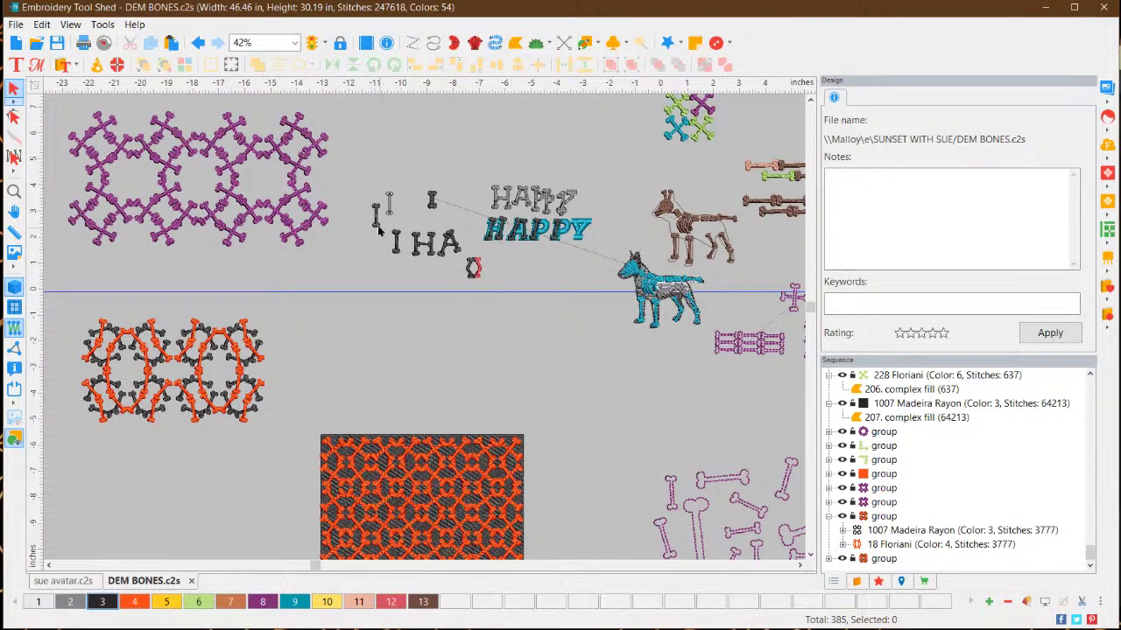